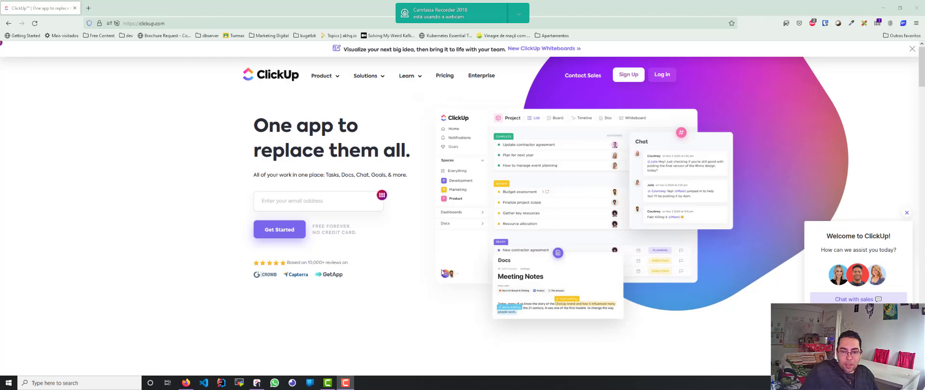
# Review the Project & Tasks, Chat, Goals and Views feature descriptions on the ClickUp homepage
pyautogui.scroll(-5, 442, 273)
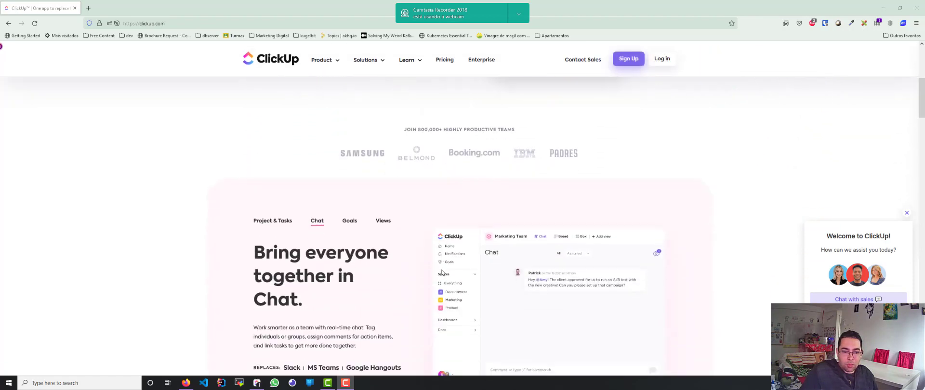
pyautogui.scroll(-2, 441, 270)
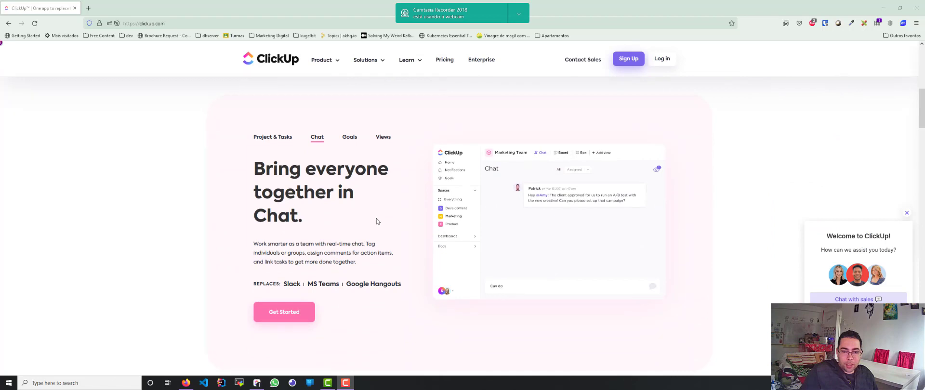
pyautogui.click(263, 139)
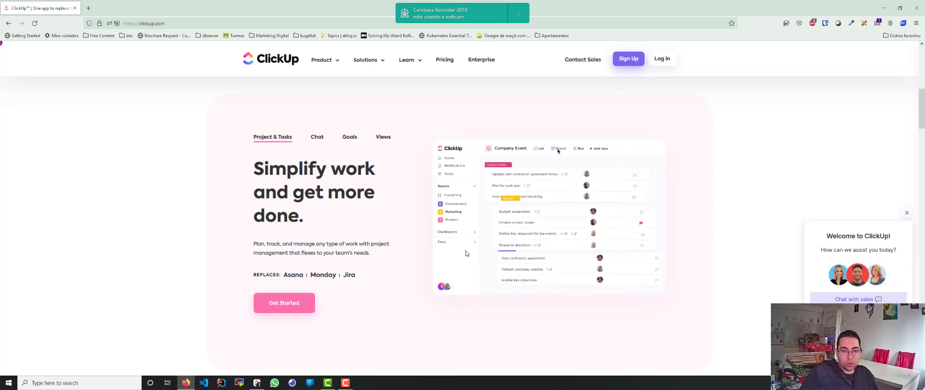
pyautogui.click(316, 141)
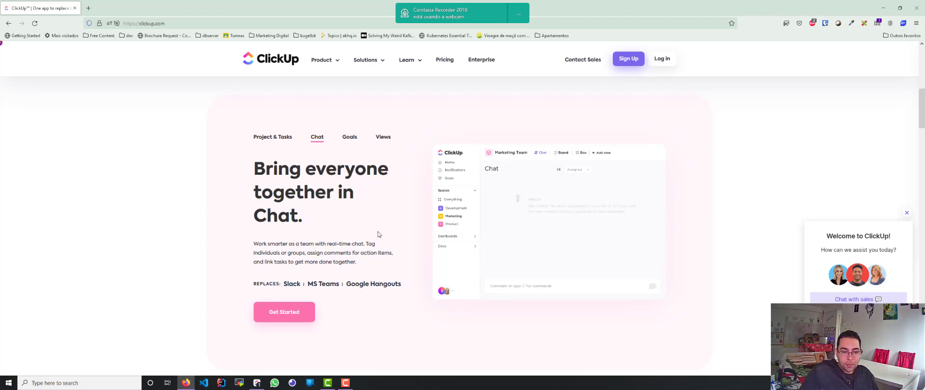
pyautogui.click(345, 139)
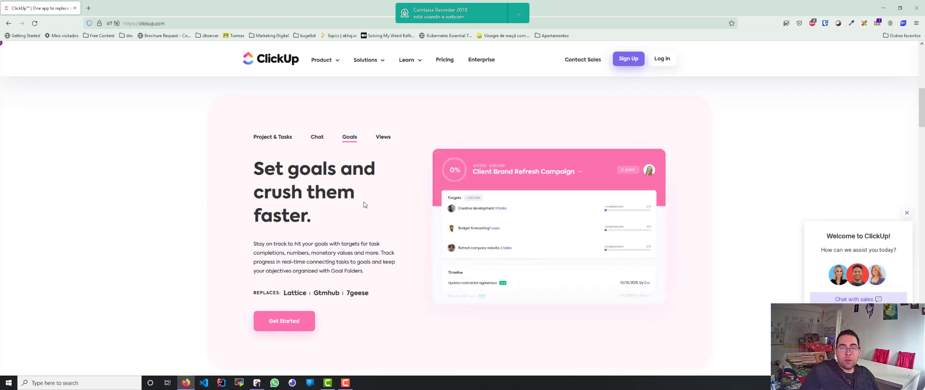
pyautogui.click(384, 139)
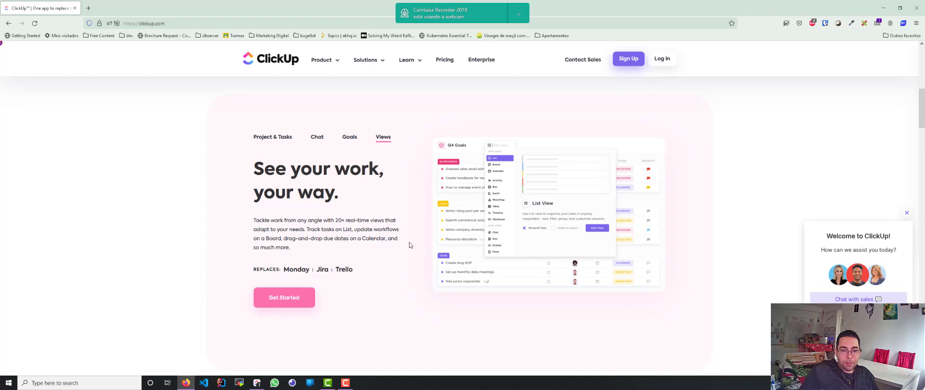
# Examine the homepage sections on Docs, Whiteboards and Dashboards, the platform integrations and automations, and the team use cases
pyautogui.scroll(-7, 406, 239)
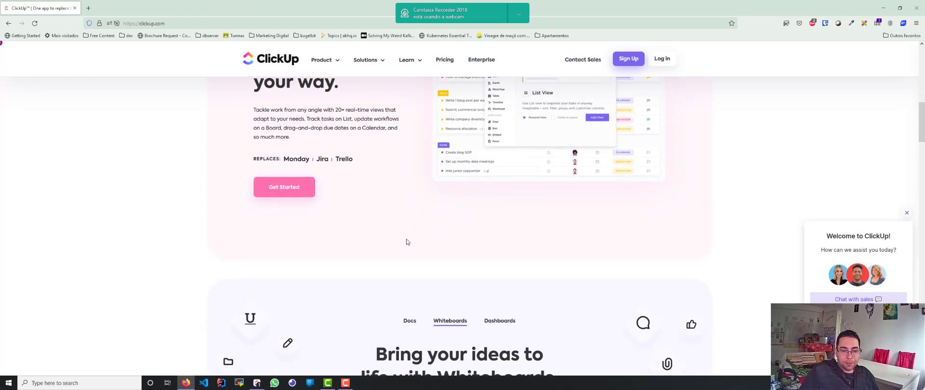
pyautogui.scroll(-4, 406, 241)
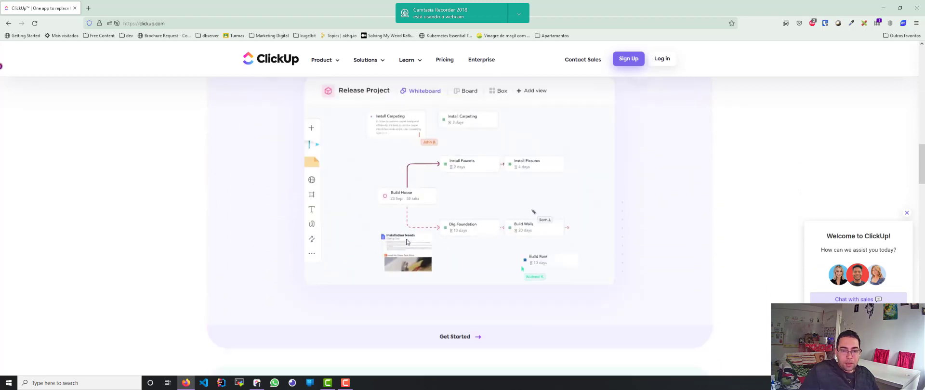
pyautogui.scroll(2, 407, 242)
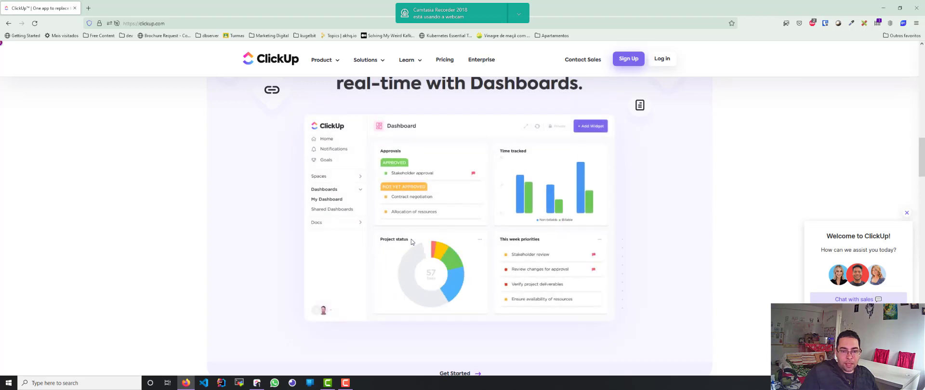
pyautogui.scroll(2, 411, 239)
pyautogui.scroll(-5, 376, 252)
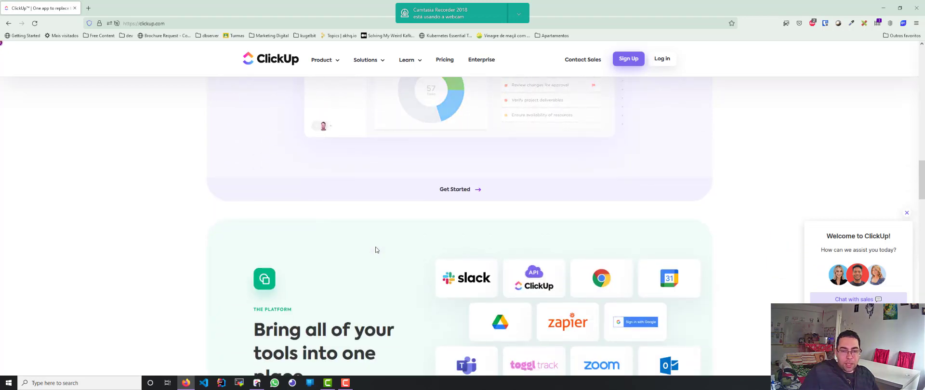
pyautogui.scroll(3, 377, 249)
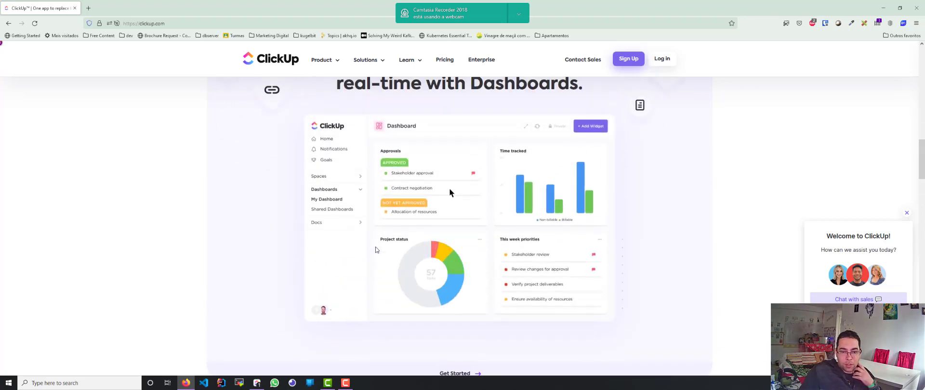
pyautogui.scroll(-2, 376, 249)
pyautogui.scroll(-6, 376, 250)
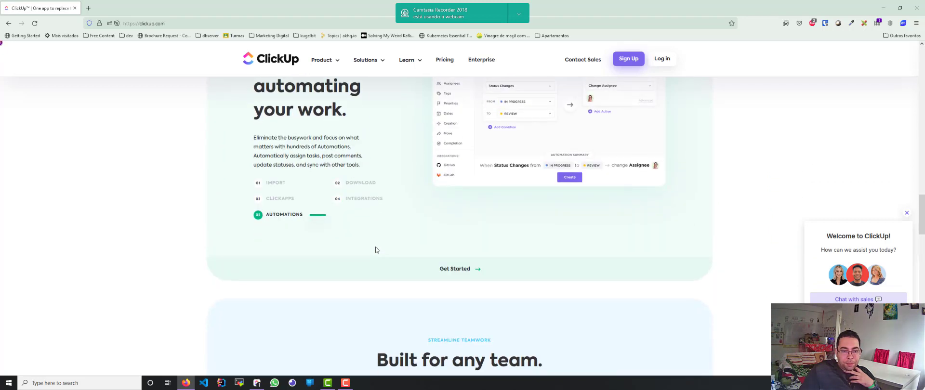
pyautogui.scroll(-5, 376, 249)
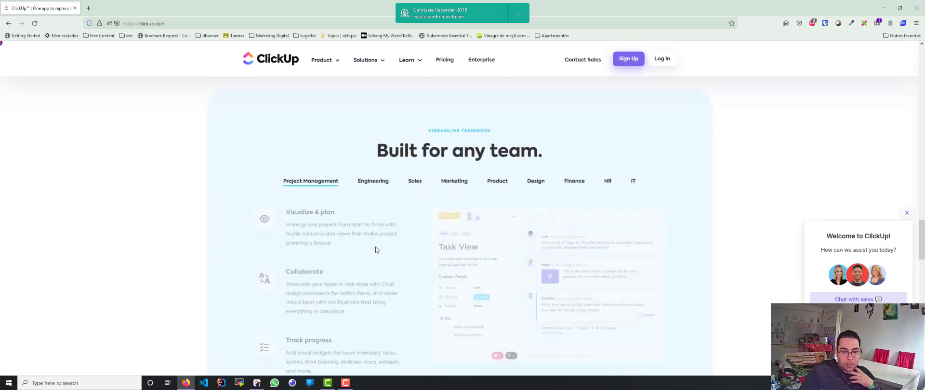
pyautogui.scroll(12, 376, 250)
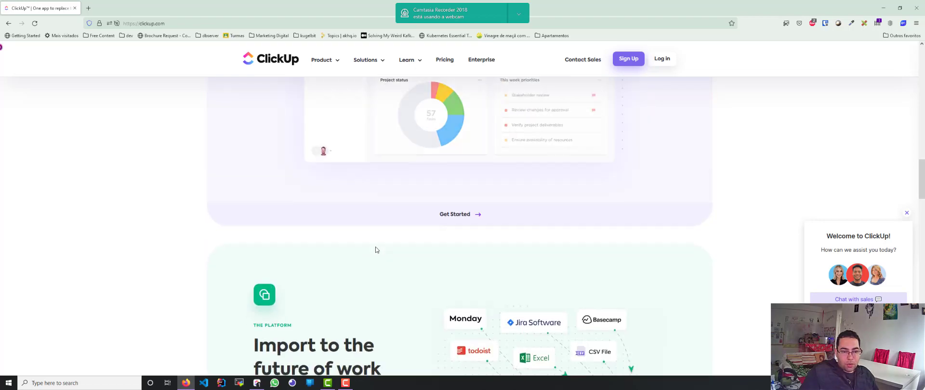
pyautogui.scroll(6, 376, 250)
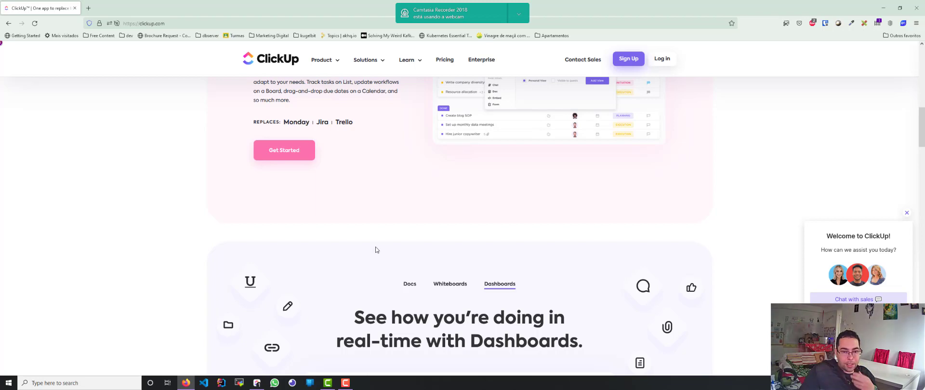
pyautogui.scroll(1, 377, 249)
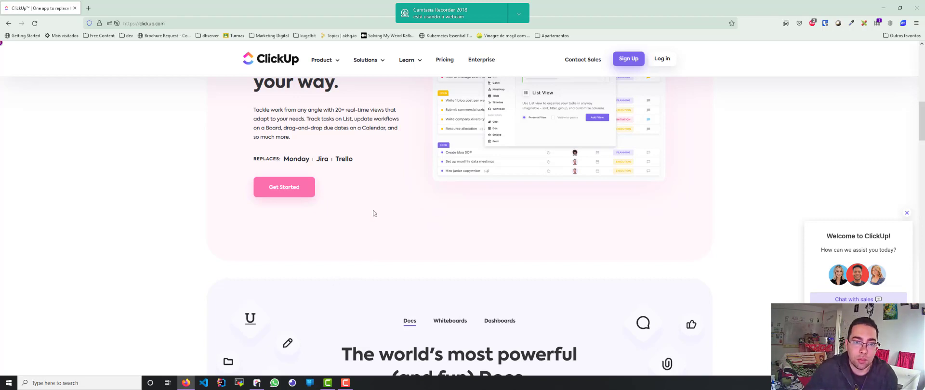
# Open the pricing page and compare the features of the Free Forever, Unlimited and Business plans
pyautogui.click(445, 62)
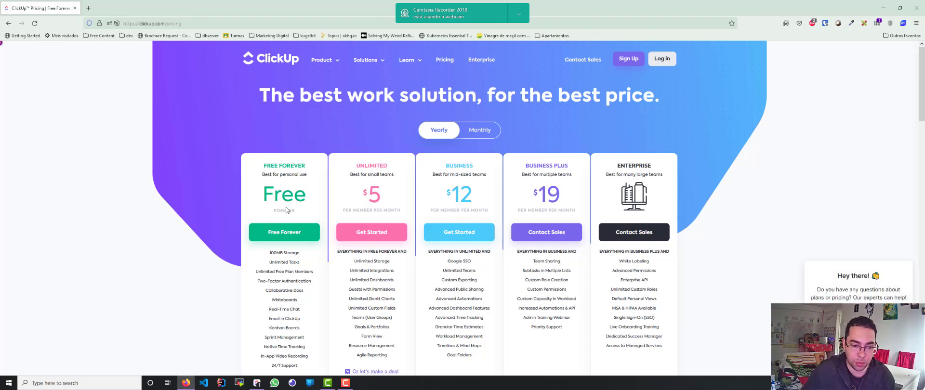
pyautogui.scroll(-1, 287, 210)
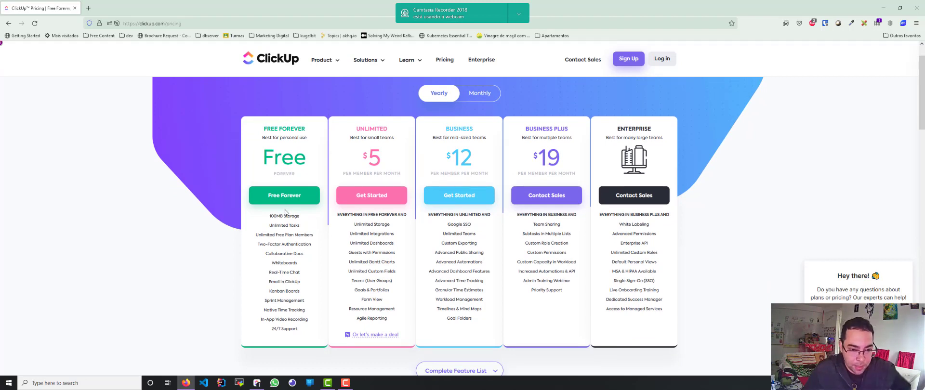
pyautogui.moveTo(280, 226)
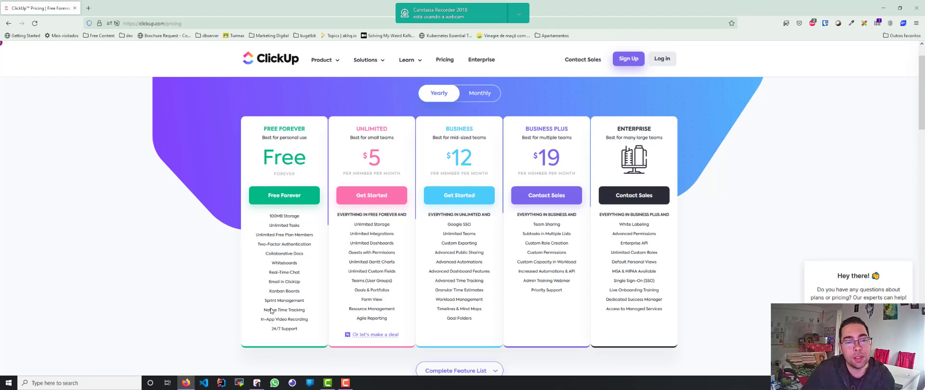
pyautogui.moveTo(292, 233)
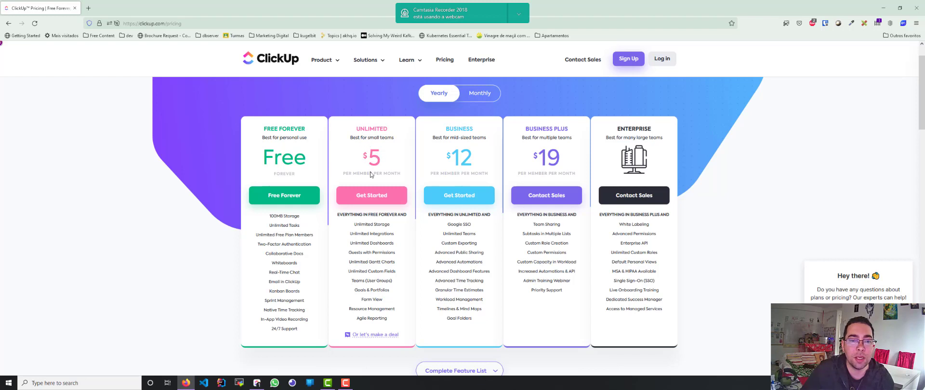
pyautogui.moveTo(367, 244)
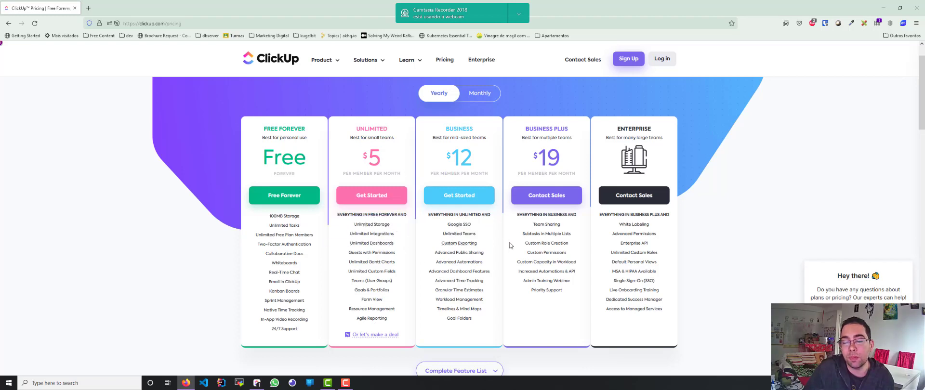
pyautogui.moveTo(471, 268)
pyautogui.moveTo(381, 241)
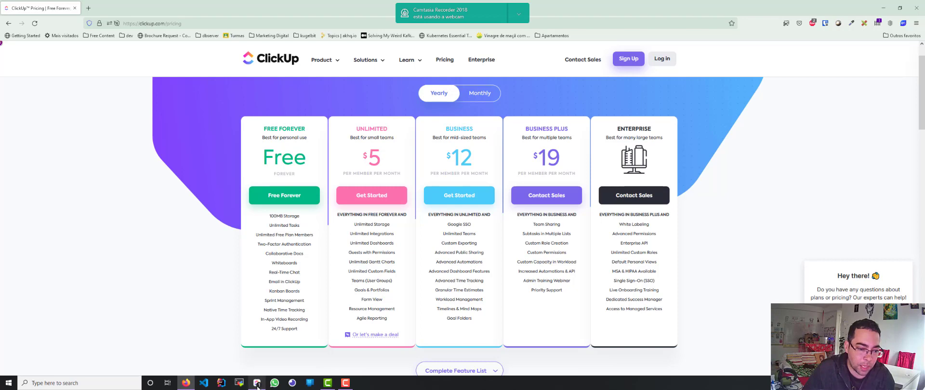
# Switch to the ClickUp desktop app and minimize the browser window behind it
pyautogui.moveTo(258, 384)
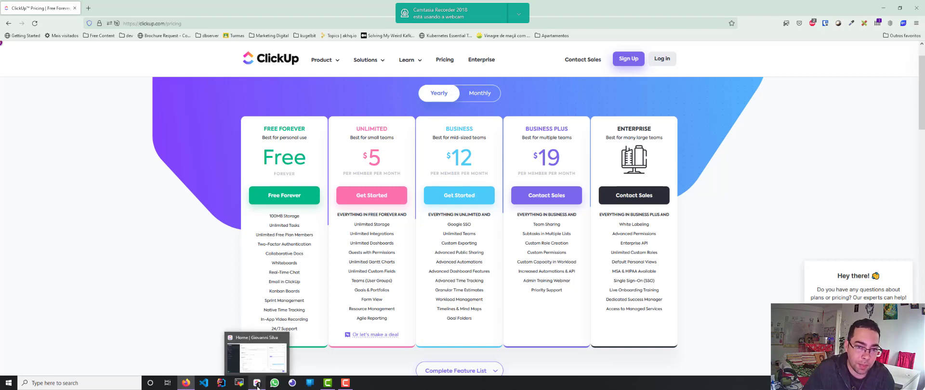
pyautogui.click(258, 383)
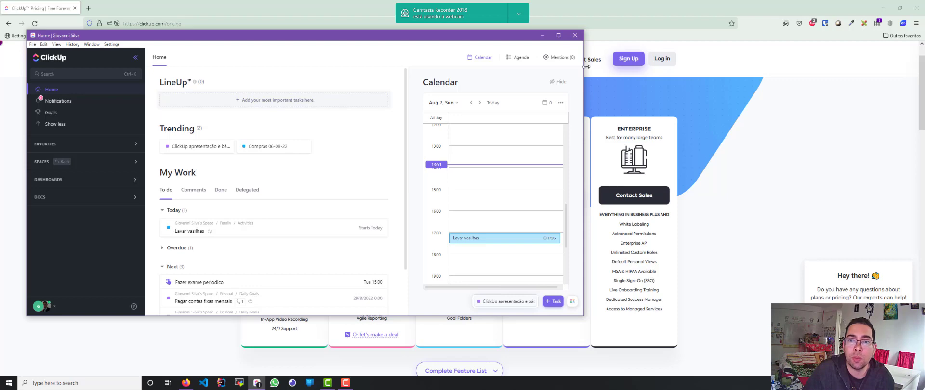
pyautogui.click(888, 7)
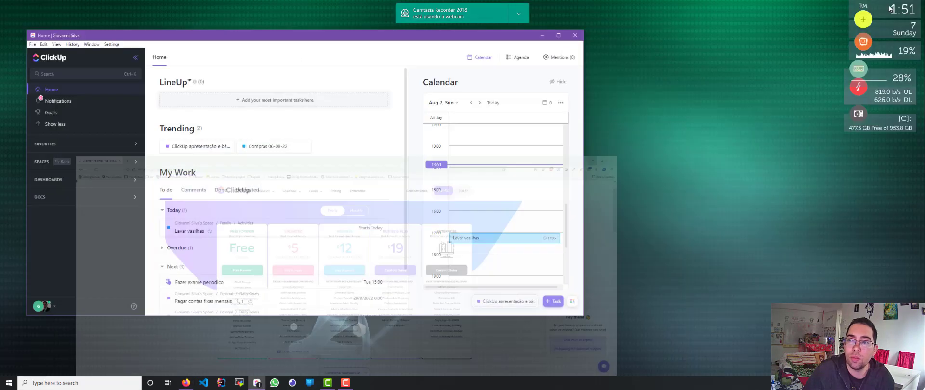
# Dismiss the webcam notification and move the ClickUp window slightly closer to the middle of the desktop
pyautogui.click(518, 14)
pyautogui.click(512, 31)
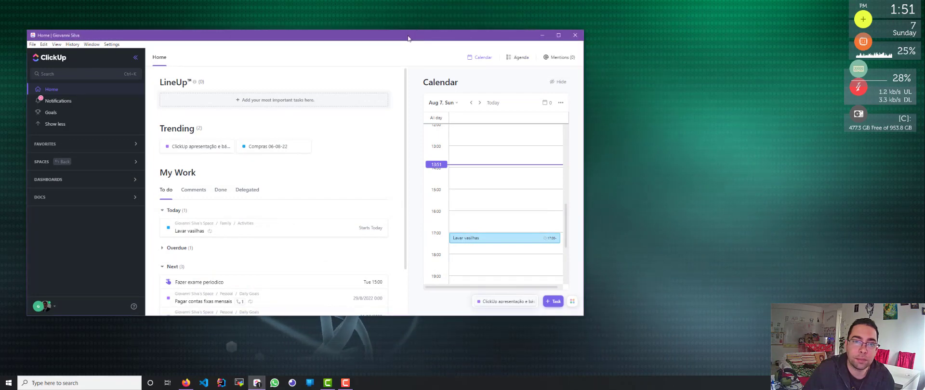
pyautogui.moveTo(410, 38); pyautogui.dragTo(439, 34)
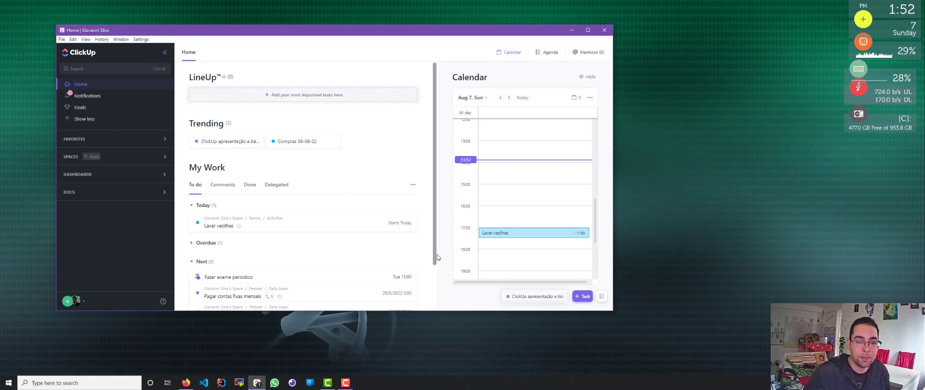
# Open the task "ClickUp apresentação e básico" and expand its description to read the Roteiro checklist
pyautogui.moveTo(370, 224)
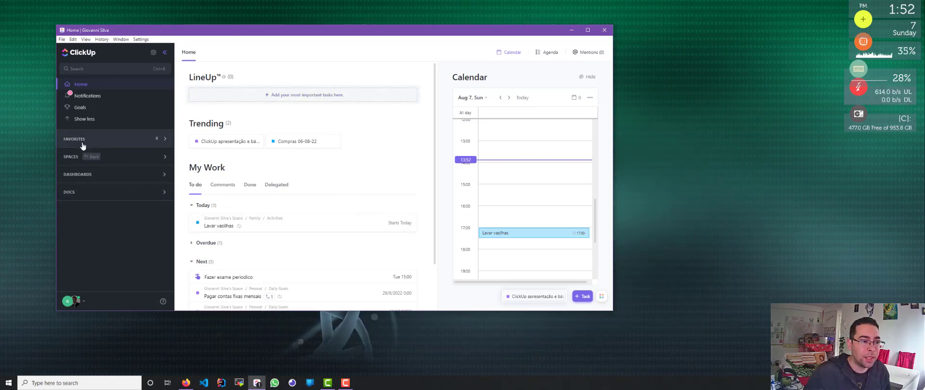
pyautogui.click(526, 297)
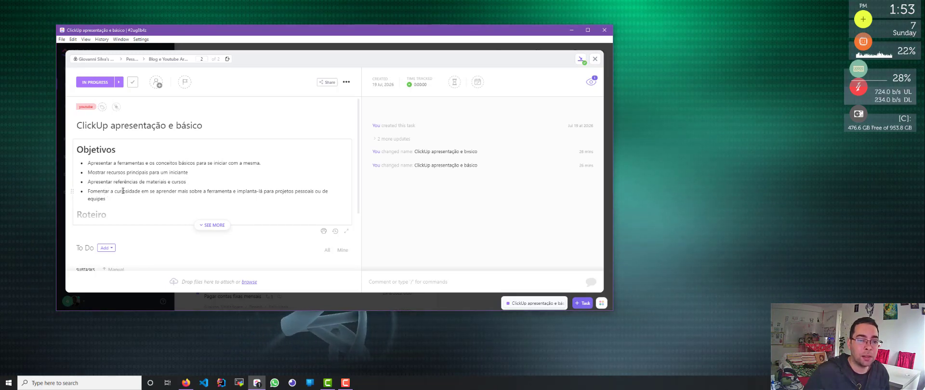
pyautogui.scroll(-1, 123, 191)
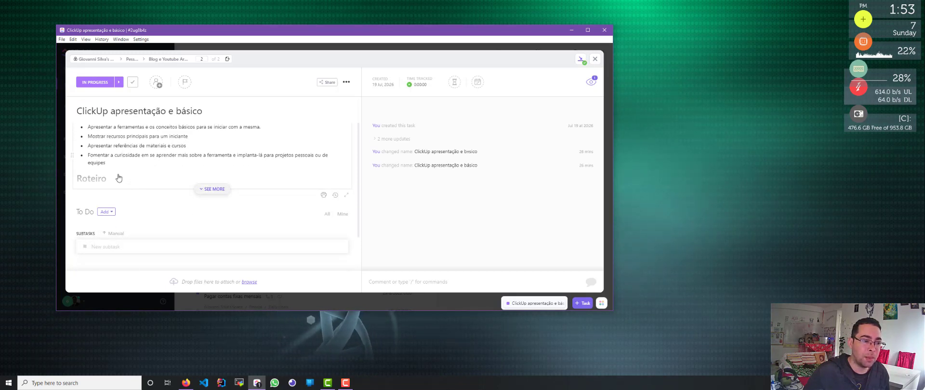
pyautogui.click(213, 191)
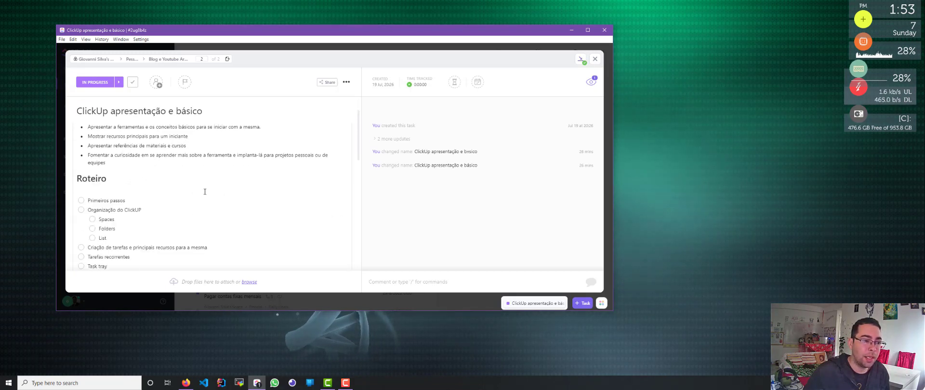
pyautogui.scroll(-1, 107, 181)
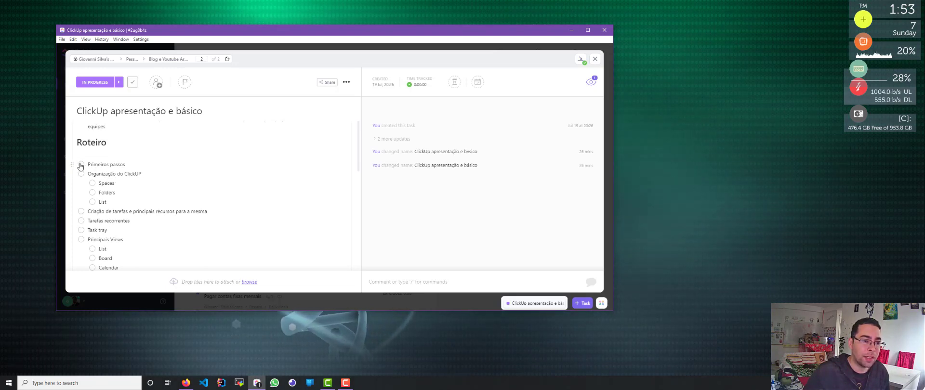
# Switch to the browser, focus the email field of the sign-up form, and reload the pricing page to dismiss the form
pyautogui.click(187, 383)
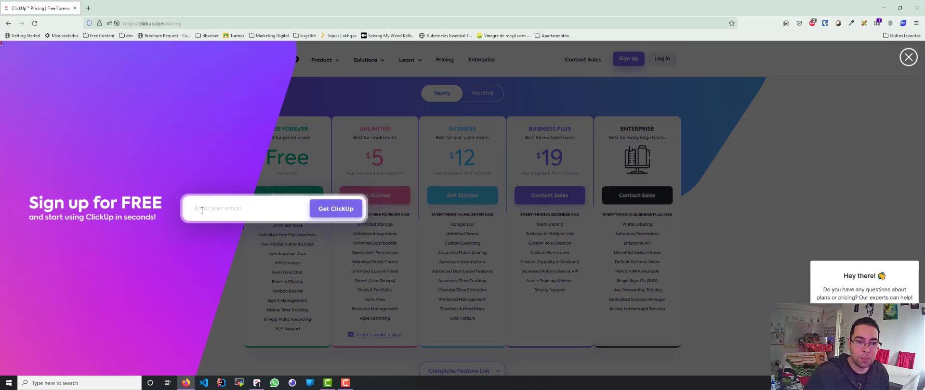
pyautogui.click(202, 210)
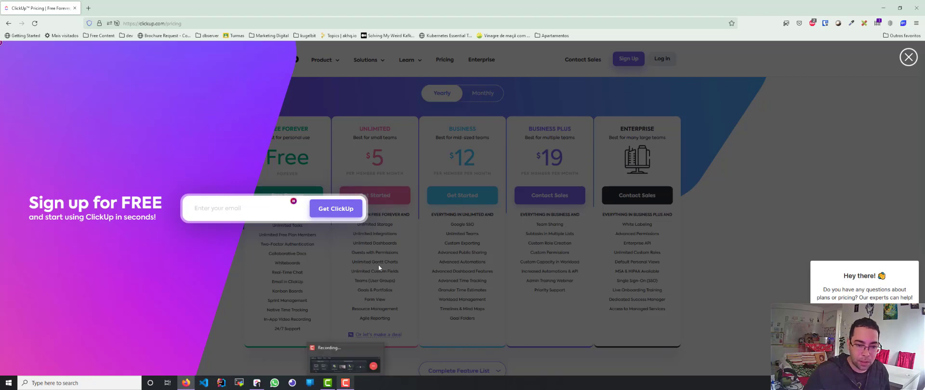
pyautogui.click(270, 204)
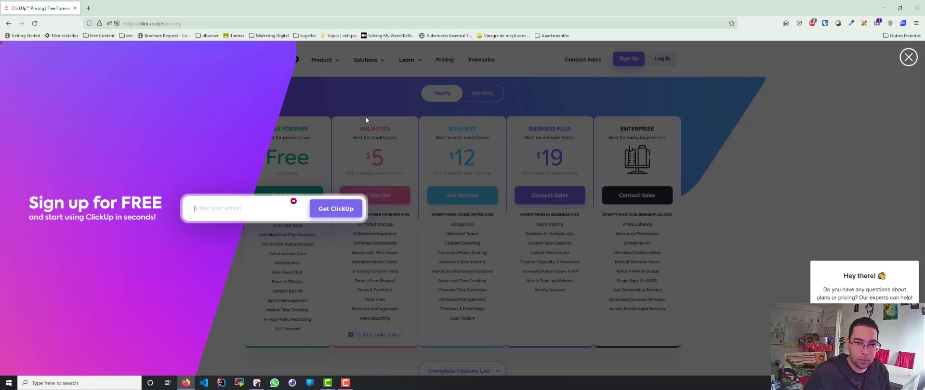
pyautogui.click(34, 23)
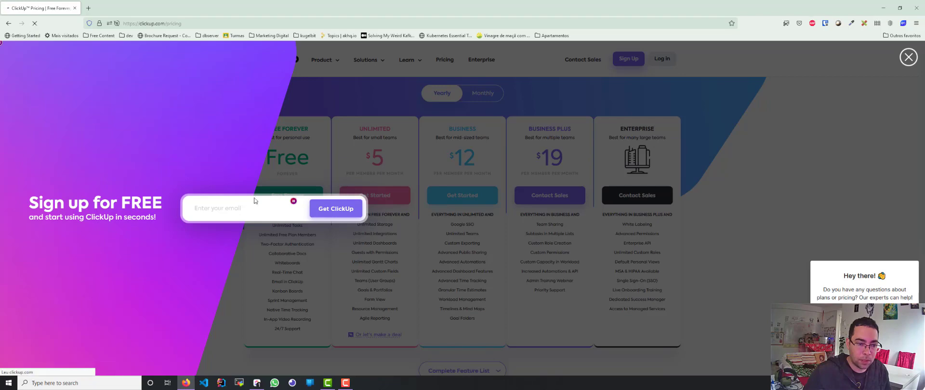
# Switch back to the ClickUp app, check off "Primeiros passos" and add a nested "Workspace" item under "Organização do ClickUP"
pyautogui.click(258, 384)
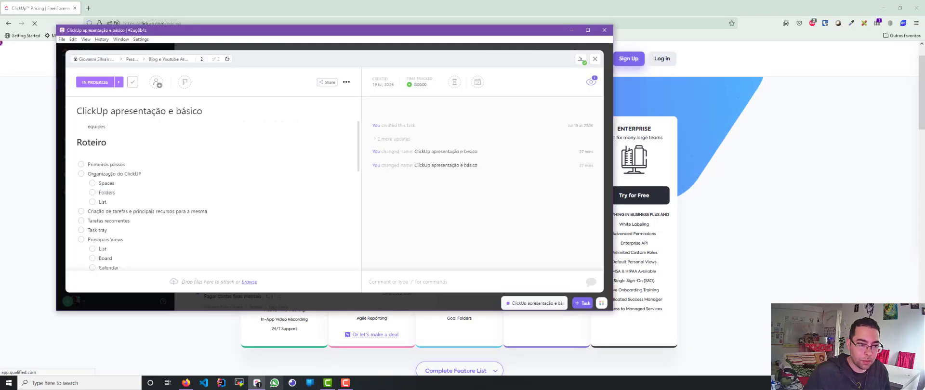
pyautogui.click(82, 165)
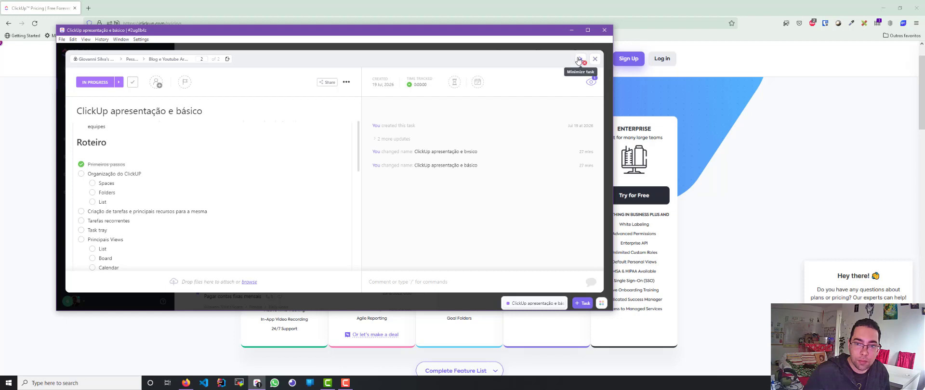
pyautogui.click(142, 176)
pyautogui.press('Return')
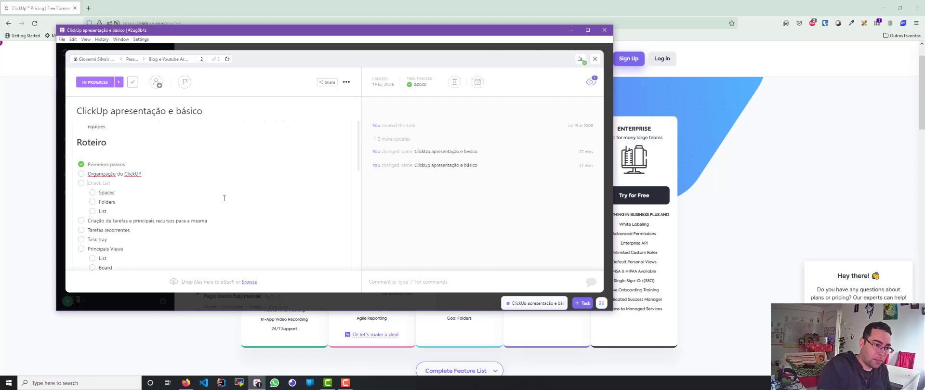
pyautogui.press('Tab')
pyautogui.write('Works')
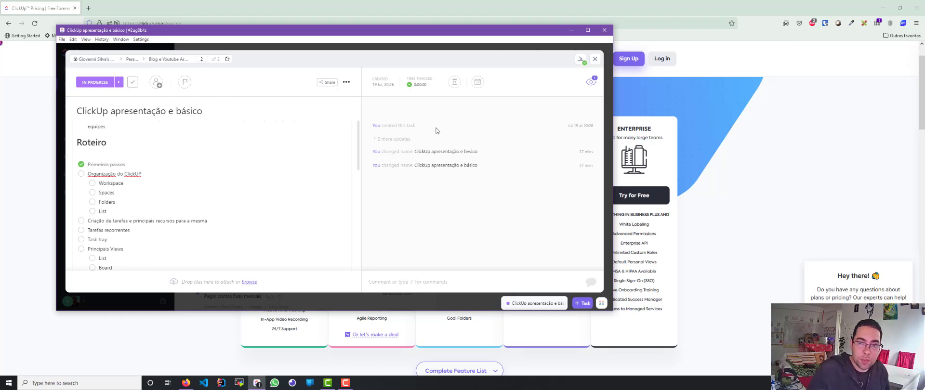
# Close the task to return to Home, and view the options in the workspace and account menu
pyautogui.click(580, 59)
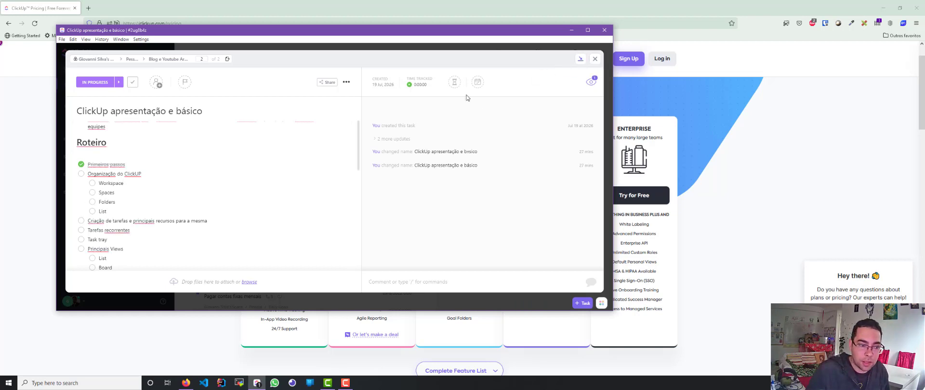
pyautogui.click(595, 59)
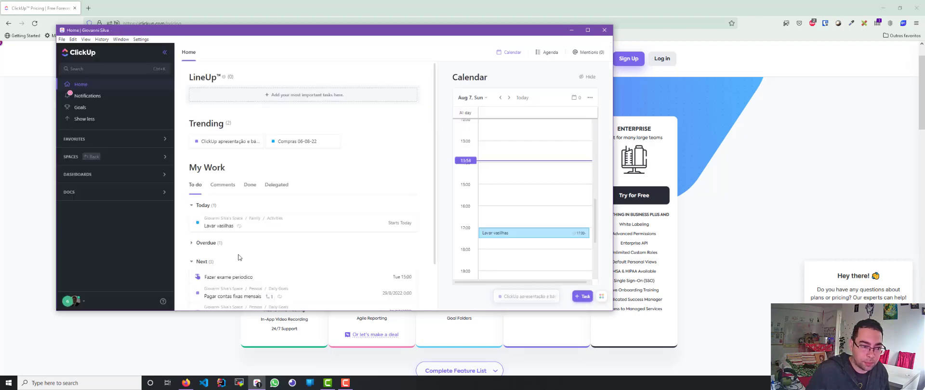
pyautogui.click(72, 302)
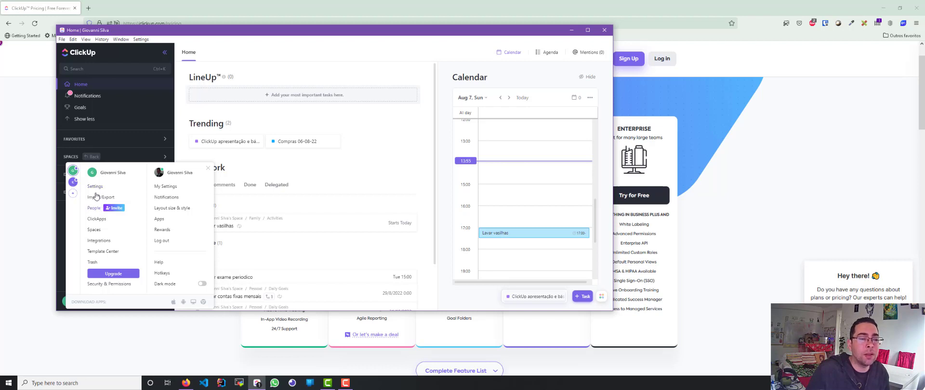
pyautogui.click(61, 234)
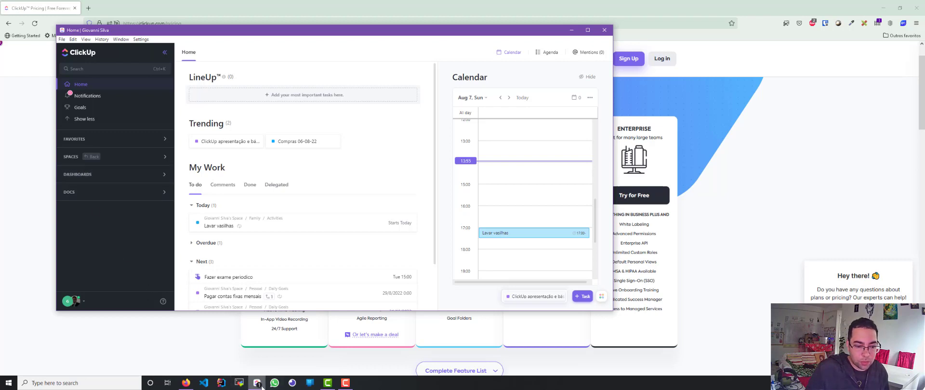
# Reopen the task "ClickUp apresentação e básico", expand its description and check off "Workspace" in the Roteiro checklist
pyautogui.click(522, 297)
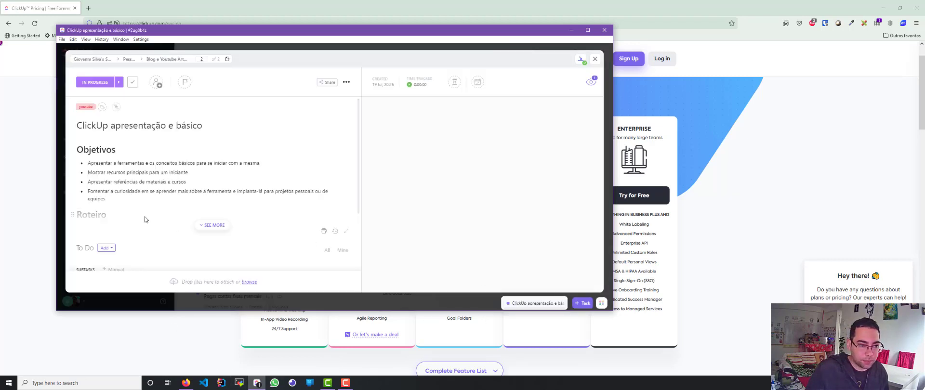
pyautogui.scroll(2, 110, 178)
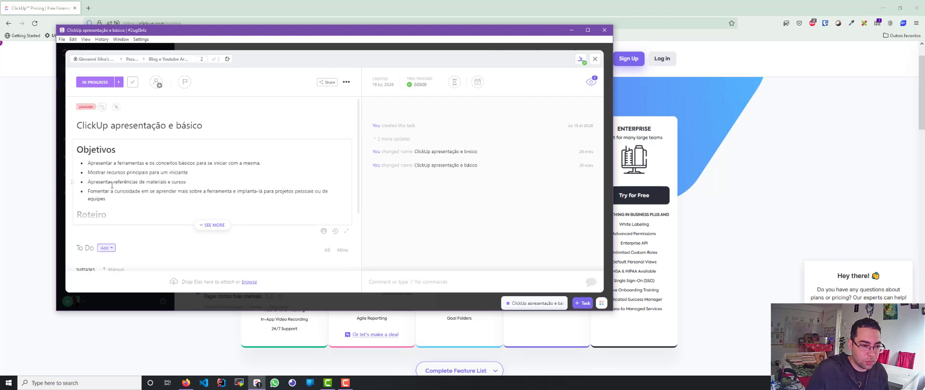
pyautogui.click(203, 225)
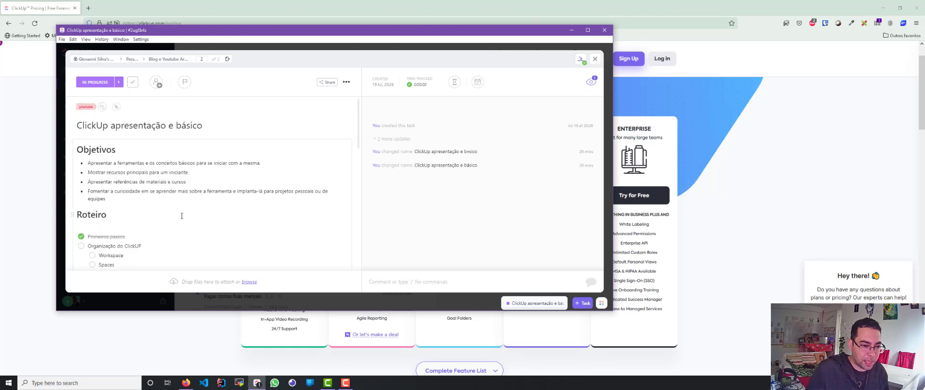
pyautogui.scroll(-1, 144, 212)
pyautogui.click(93, 220)
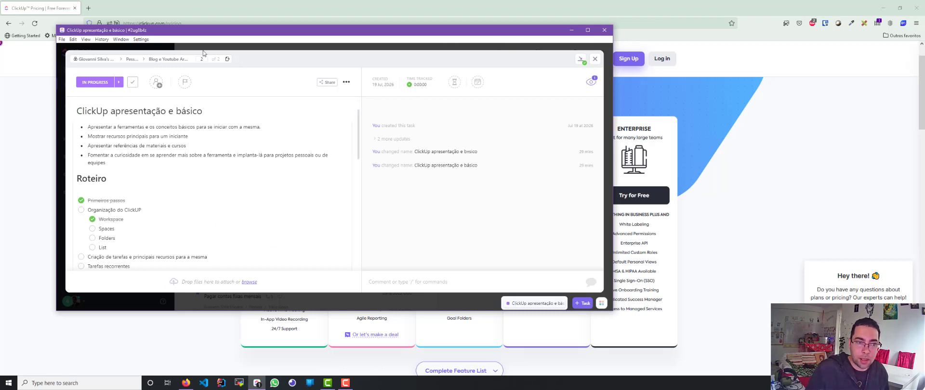
# Open a second ClickUp window and go to its Home page
pyautogui.click(64, 40)
pyautogui.click(80, 53)
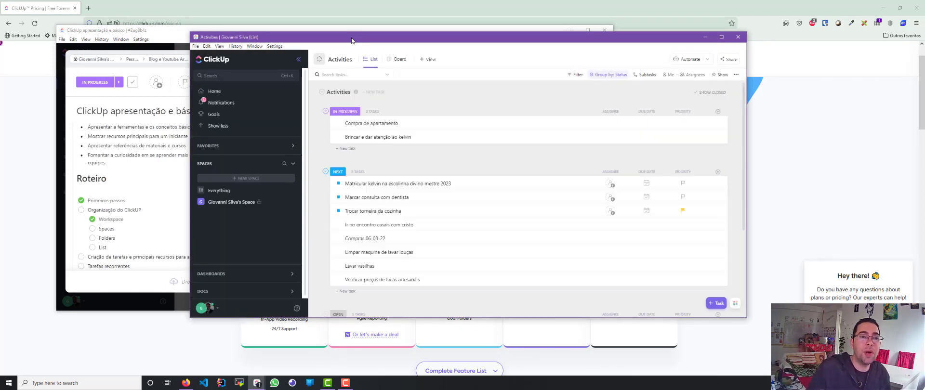
pyautogui.click(195, 204)
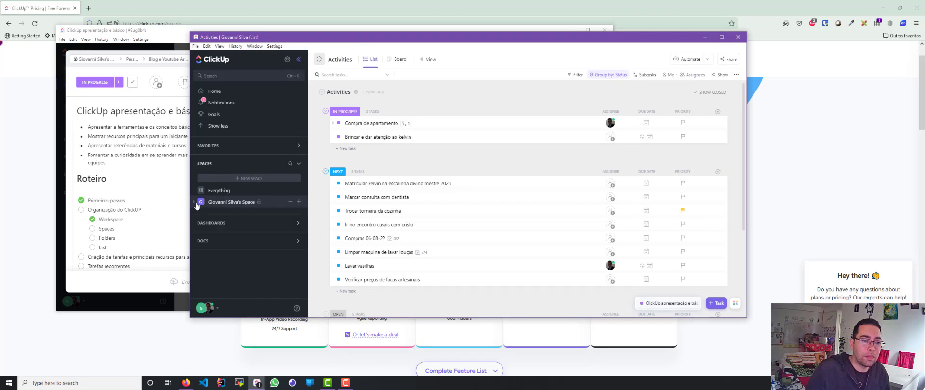
pyautogui.click(215, 92)
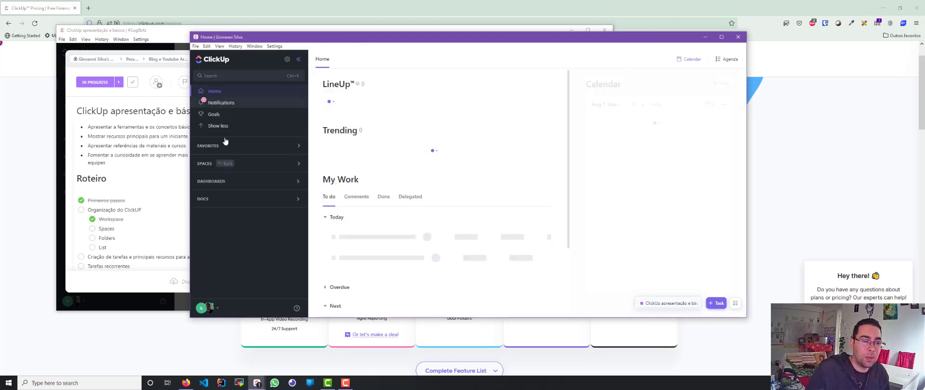
# Expand the existing personal space to show its folders, and view the space's options
pyautogui.click(298, 164)
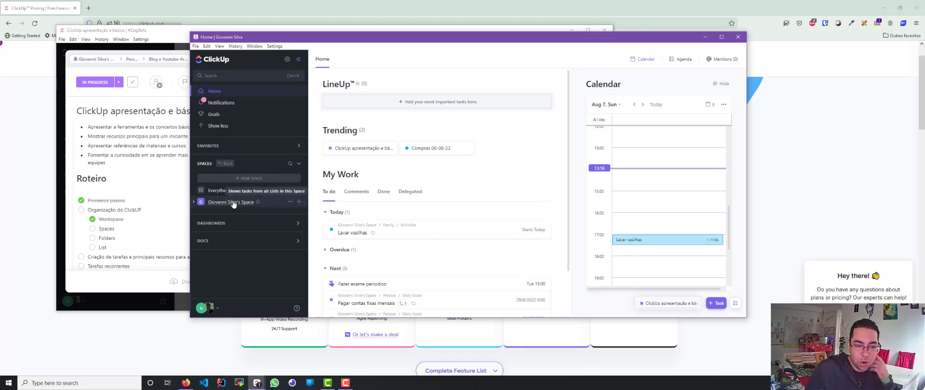
pyautogui.click(194, 204)
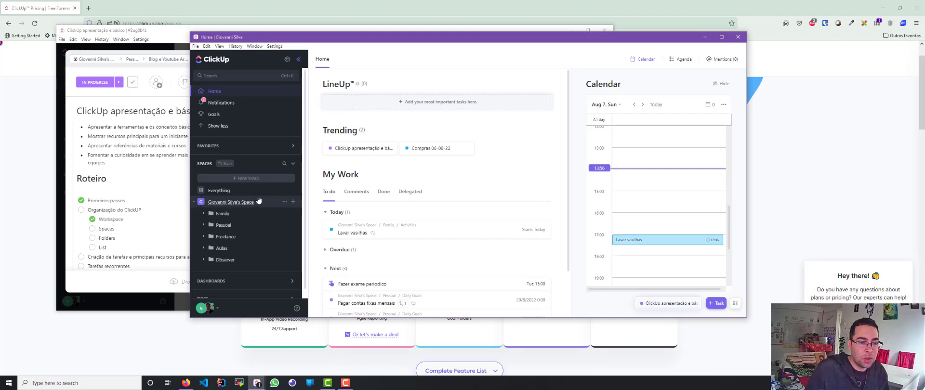
pyautogui.click(290, 202)
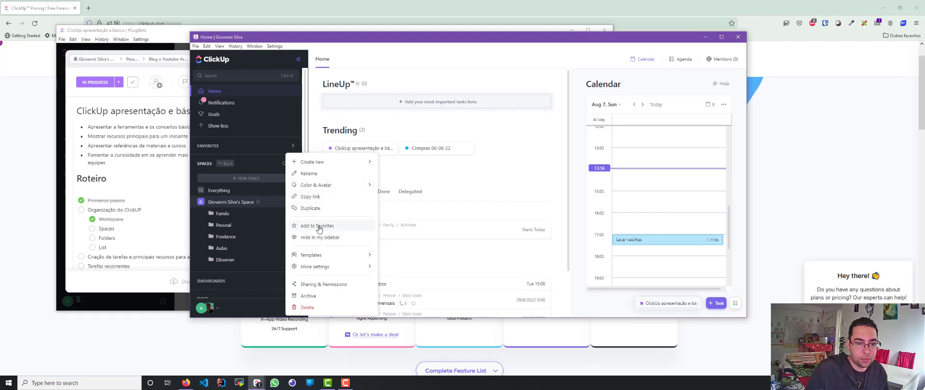
pyautogui.click(245, 199)
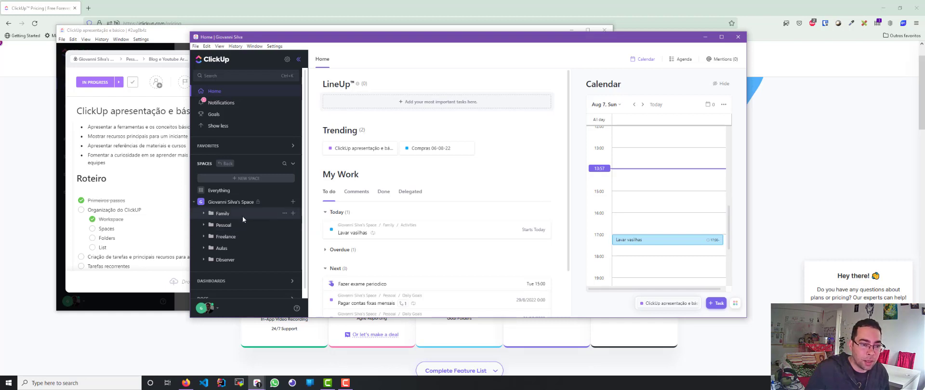
# Start a new Space named "Apresentação Clickup" and continue to its color and avatar settings
pyautogui.click(237, 178)
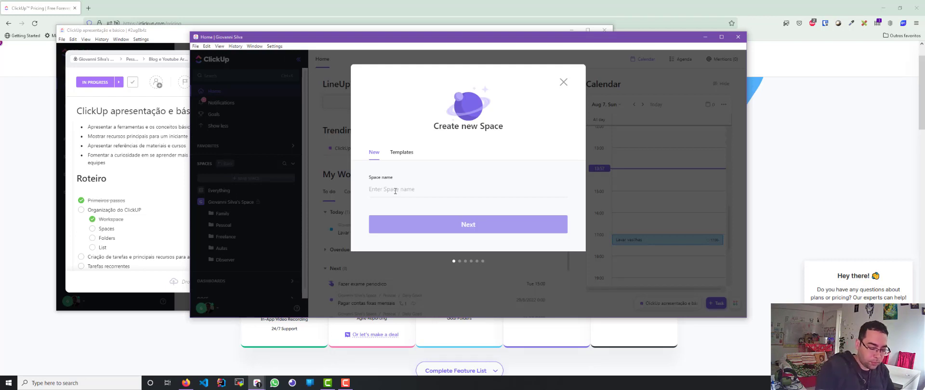
pyautogui.write('Apresentar')
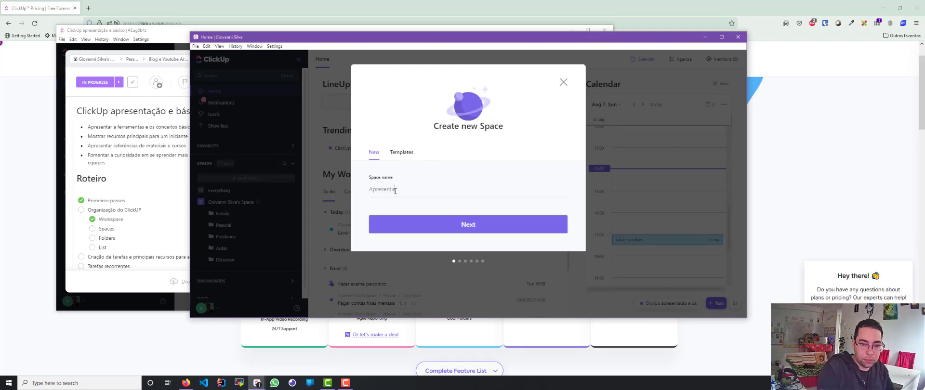
pyautogui.press('BackSpace')
pyautogui.write('ção Clickup')
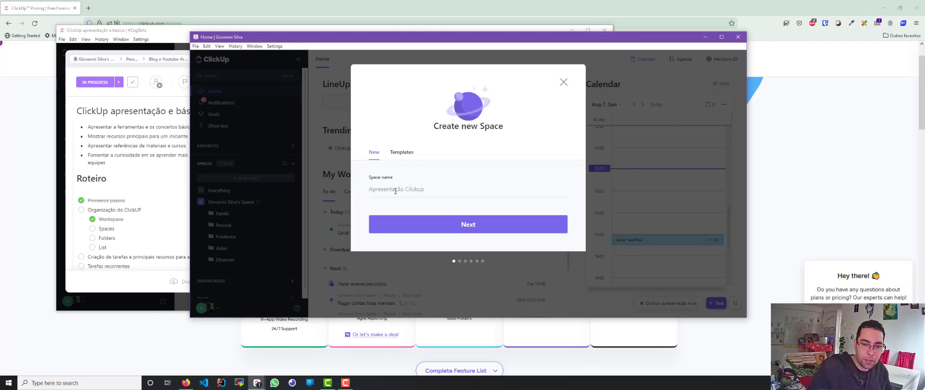
pyautogui.click(430, 226)
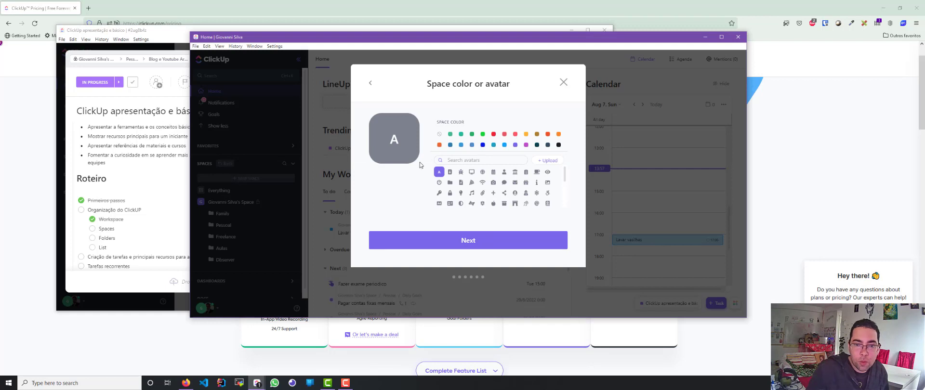
# Give the new Space a green color and the coffee cup avatar, and set its sharing to Private
pyautogui.click(471, 134)
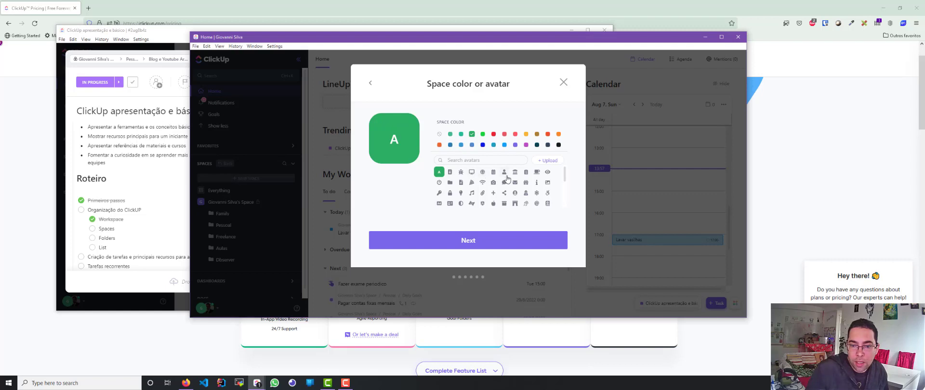
pyautogui.click(537, 172)
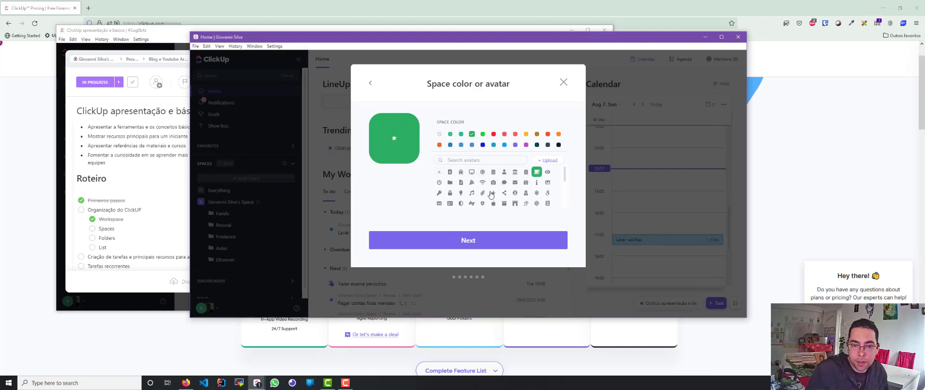
pyautogui.click(468, 244)
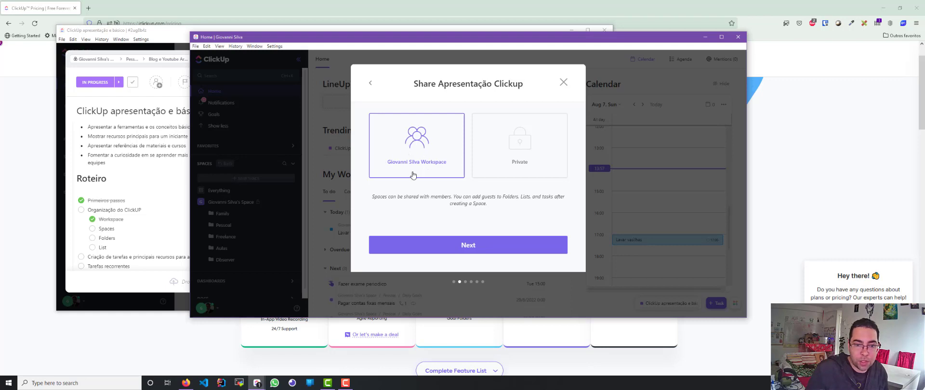
pyautogui.click(504, 151)
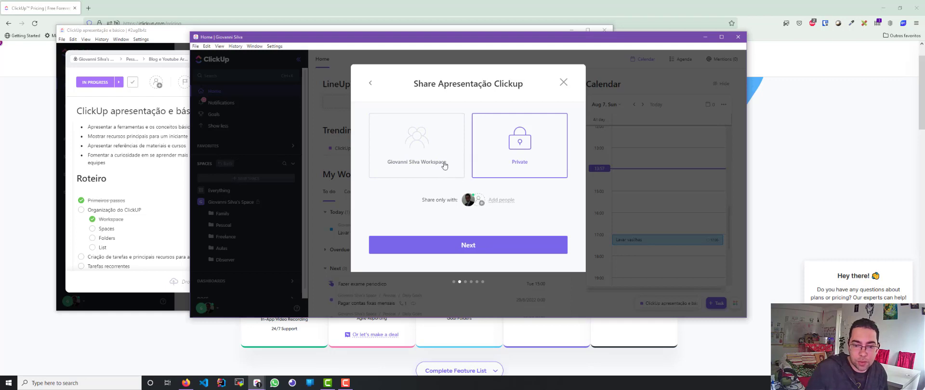
pyautogui.click(468, 246)
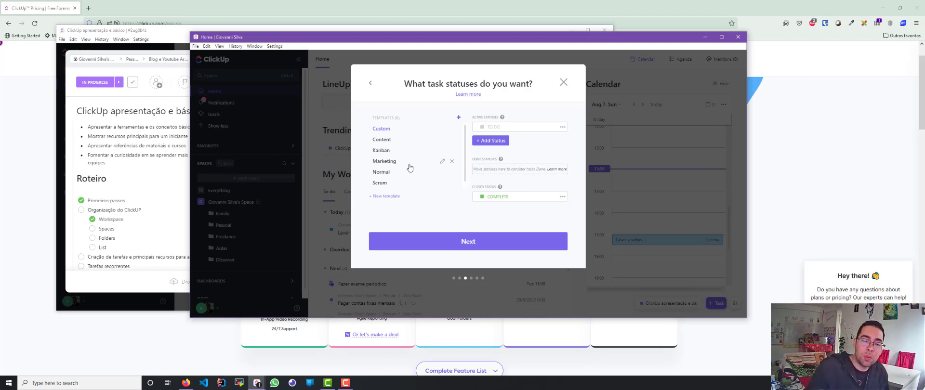
# Preview the task statuses offered by the Kanban, Marketing and Scrum templates
pyautogui.click(388, 151)
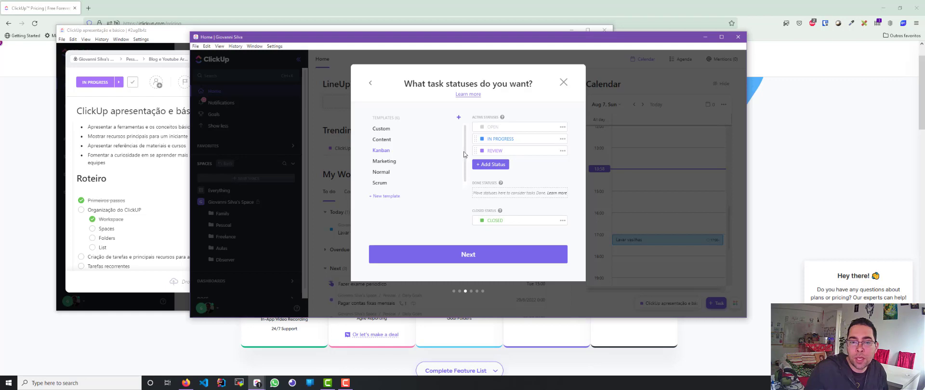
pyautogui.click(393, 164)
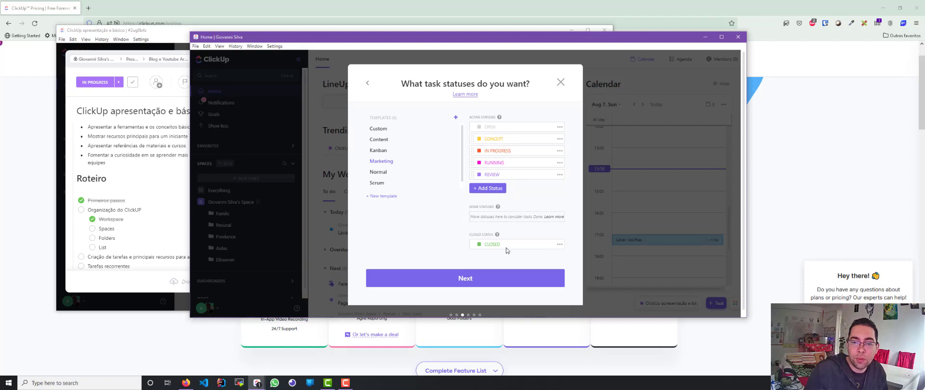
pyautogui.click(381, 184)
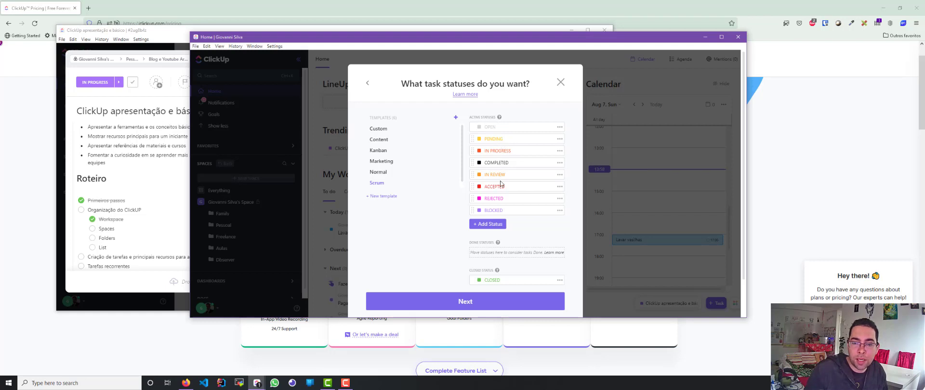
pyautogui.scroll(-2, 525, 87)
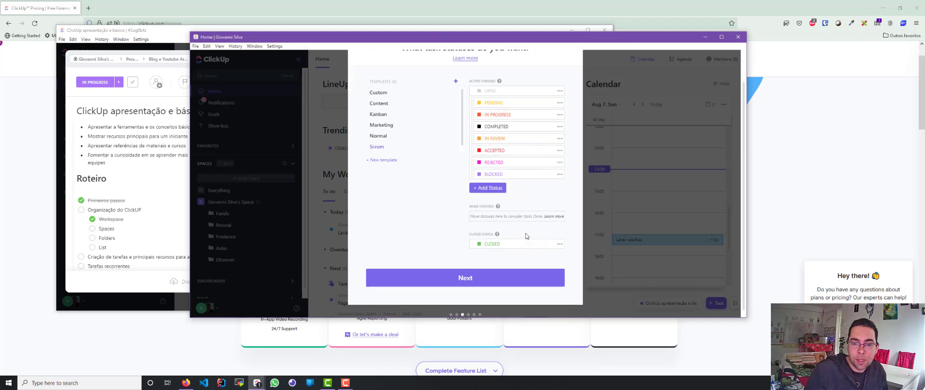
pyautogui.scroll(2, 525, 87)
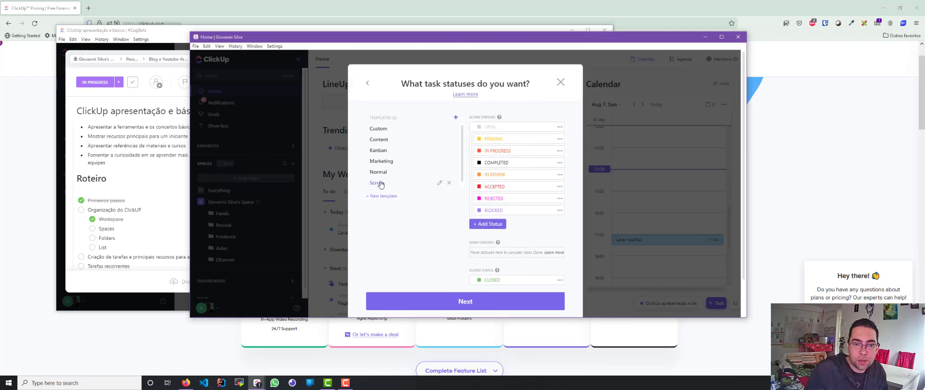
# Choose the Custom status template and add an active status named "EM REVIEW"
pyautogui.click(383, 130)
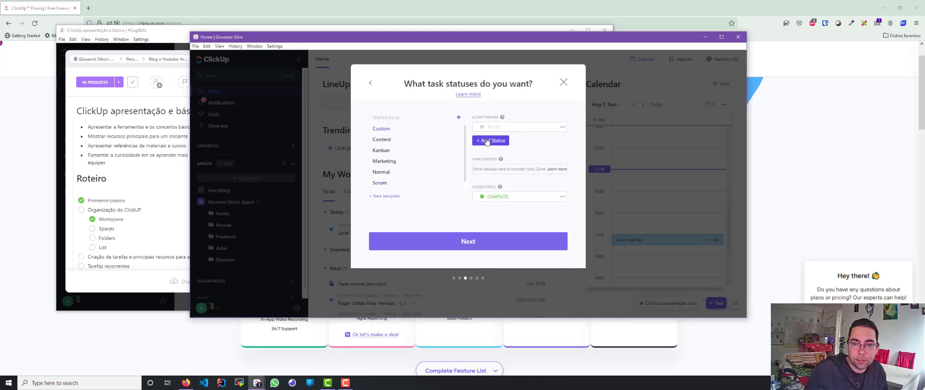
pyautogui.click(500, 142)
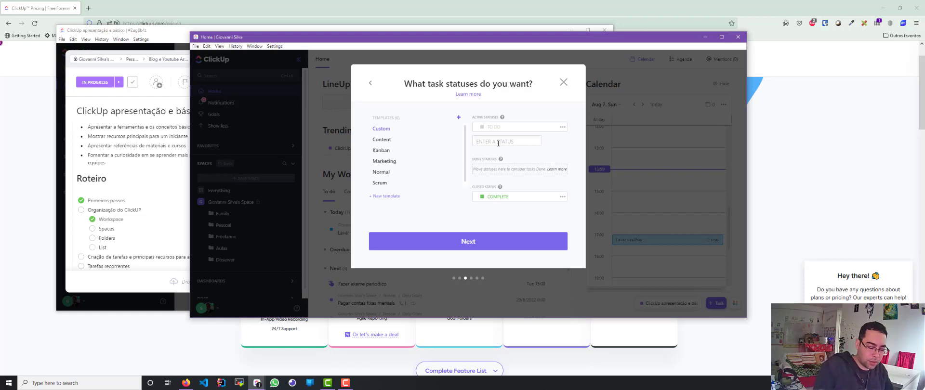
pyautogui.write('E')
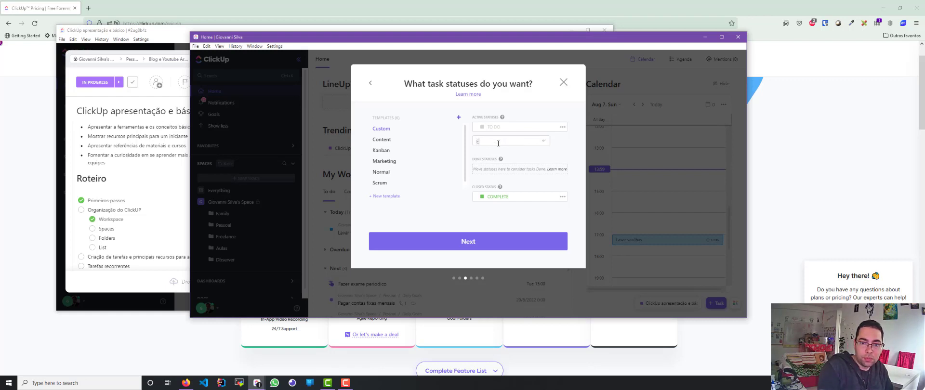
pyautogui.write('M REVIEW')
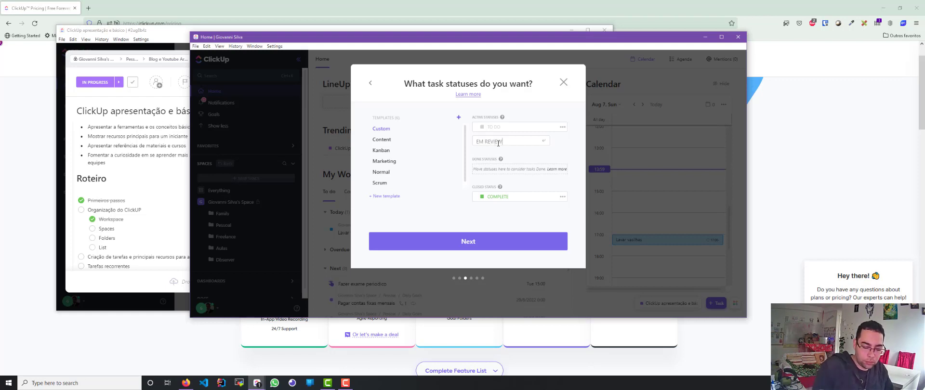
pyautogui.press('Return')
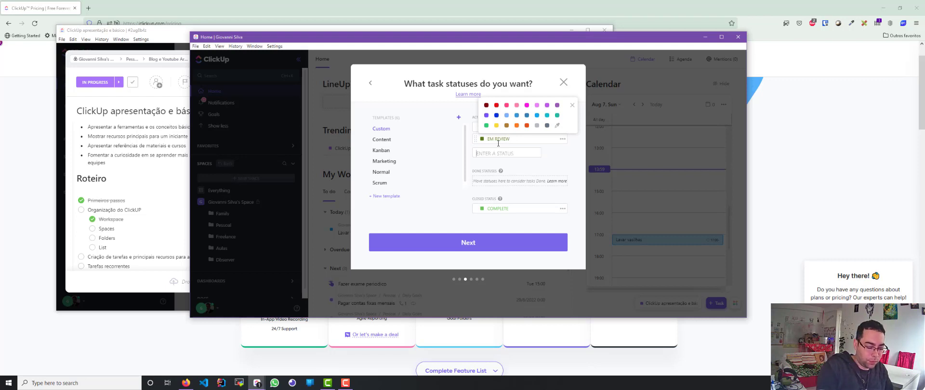
# Add an active status named "EM PROGRESSO" and move it above EM REVIEW
pyautogui.write('EM')
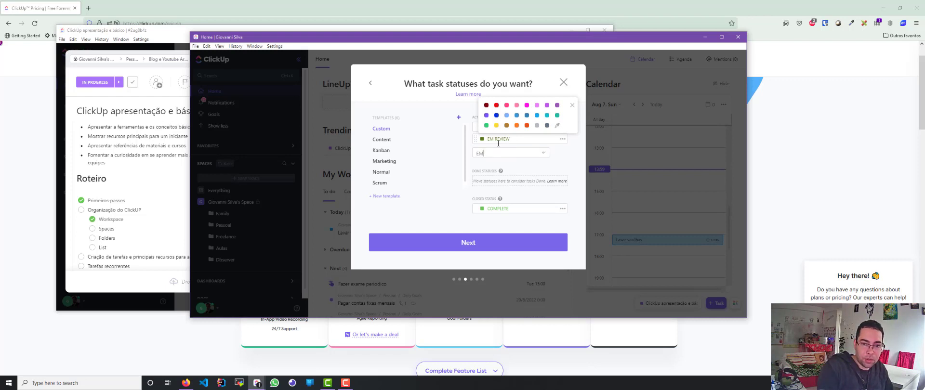
pyautogui.write(' PROGRESSO')
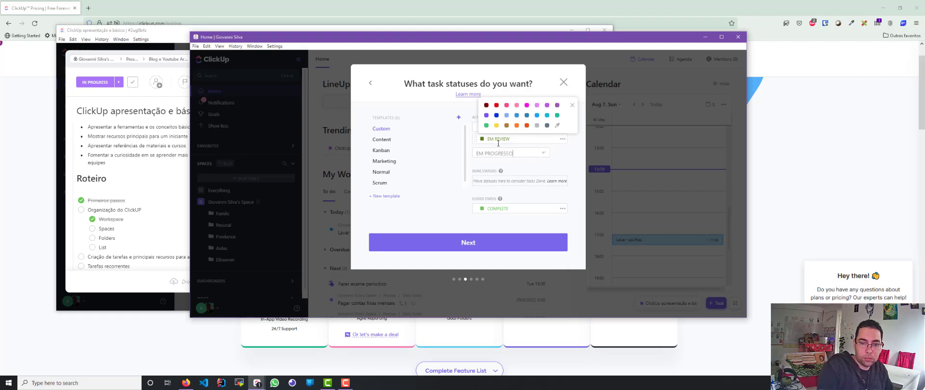
pyautogui.press('Return')
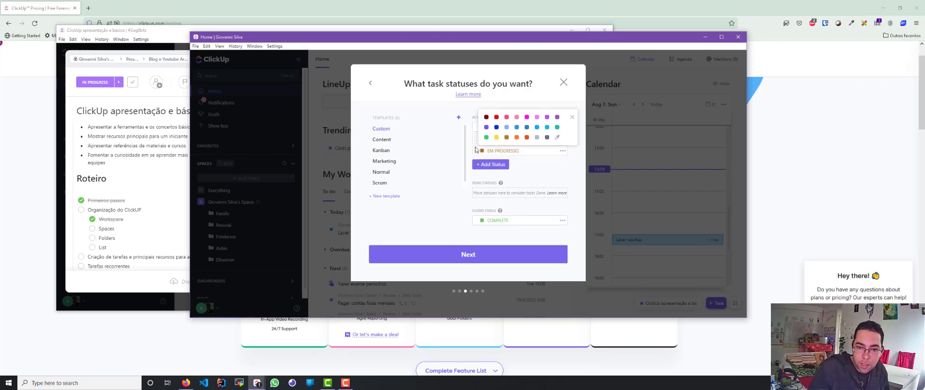
pyautogui.click(474, 148)
pyautogui.moveTo(474, 147); pyautogui.dragTo(473, 140)
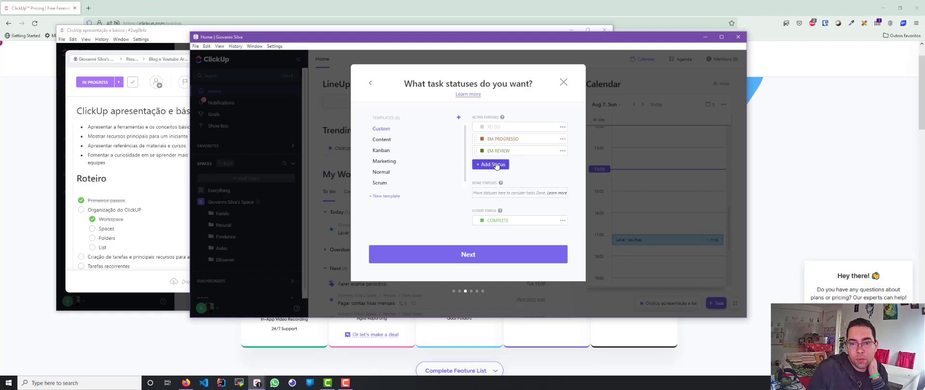
# Add an active status named "A FAZER" and move it directly below TO DO
pyautogui.click(497, 165)
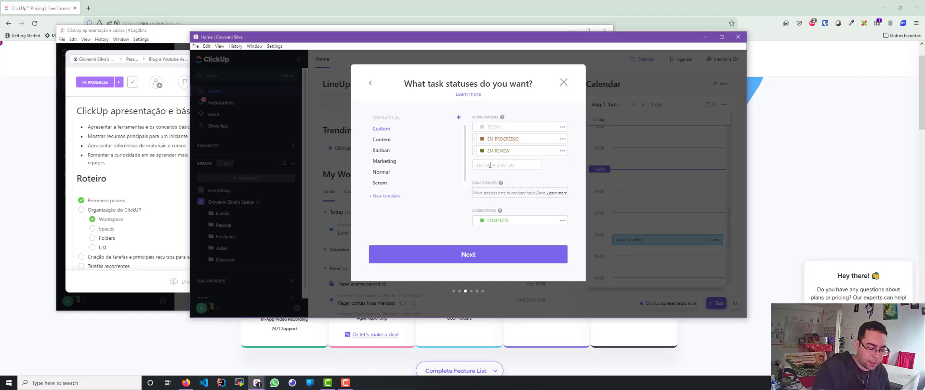
pyautogui.write('A FAZER')
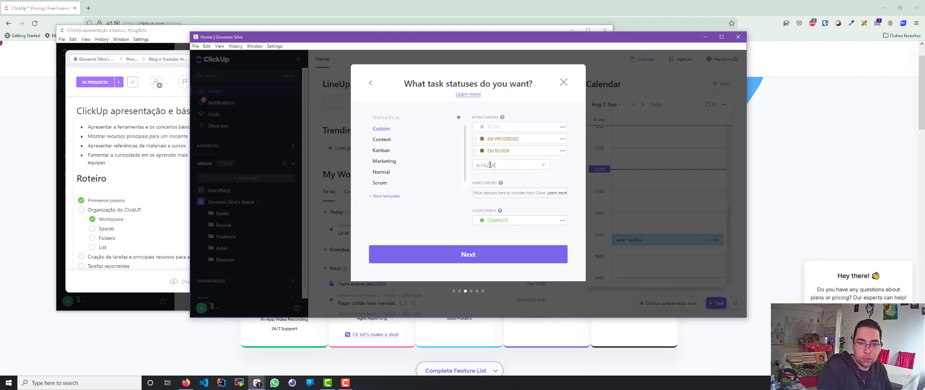
pyautogui.press('Return')
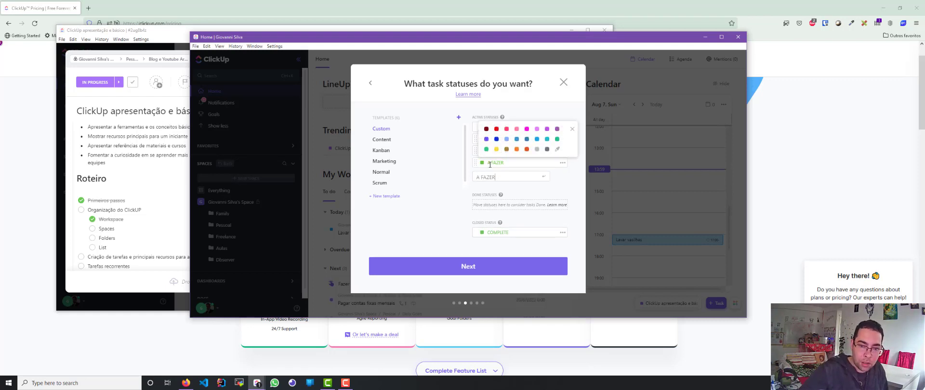
pyautogui.click(476, 163)
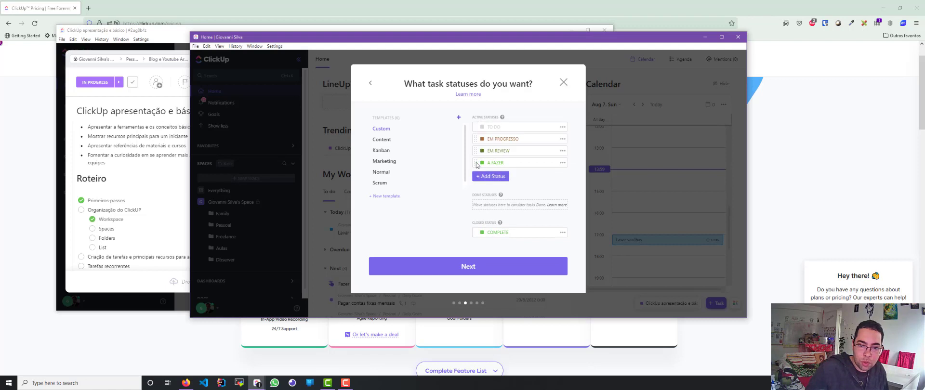
pyautogui.moveTo(476, 163); pyautogui.dragTo(477, 140)
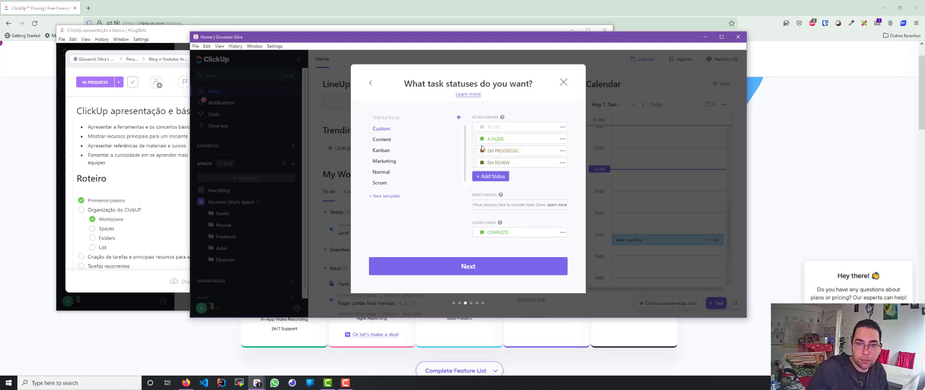
# Rename the A FAZER status to "PROXIMO" and continue to the ClickApps settings
pyautogui.click(503, 140)
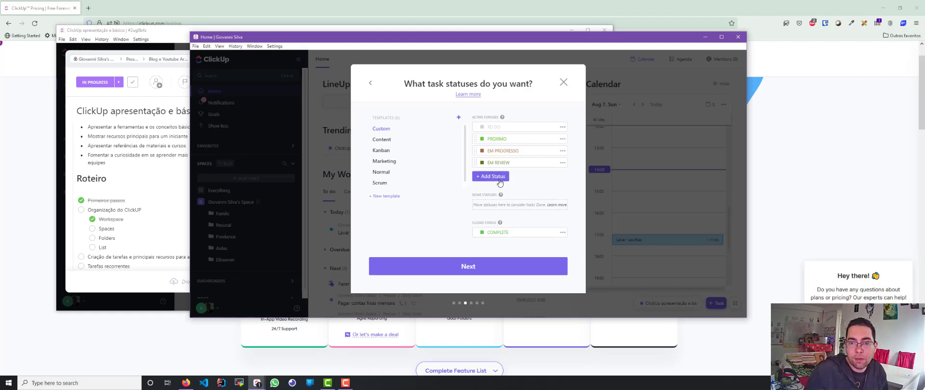
pyautogui.click(484, 273)
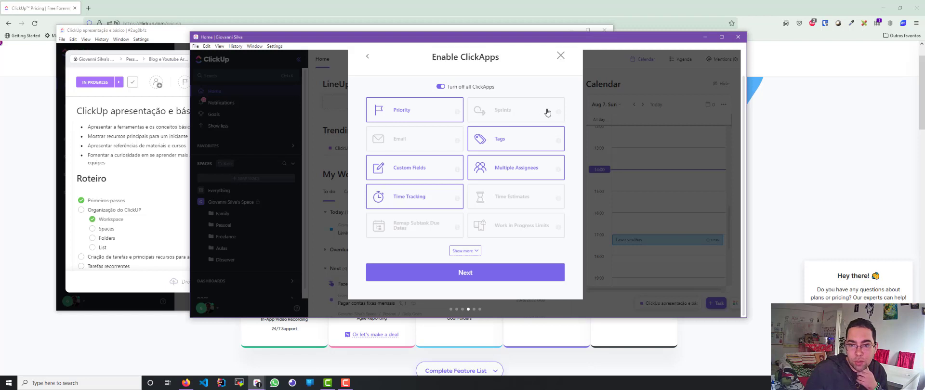
# Enable the Email and Sprints ClickApps for the new Space
pyautogui.moveTo(559, 113)
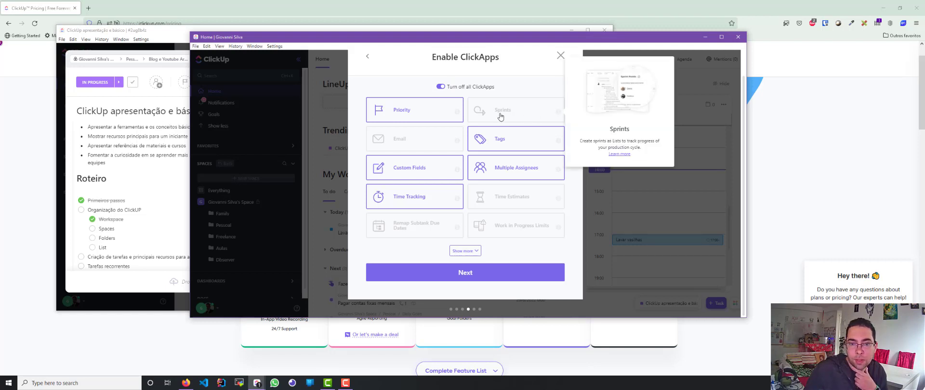
pyautogui.click(431, 145)
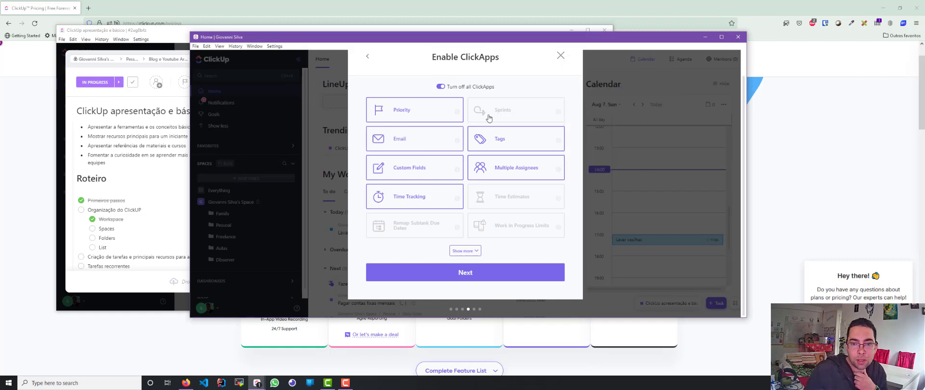
pyautogui.click(499, 113)
pyautogui.click(442, 140)
pyautogui.click(490, 116)
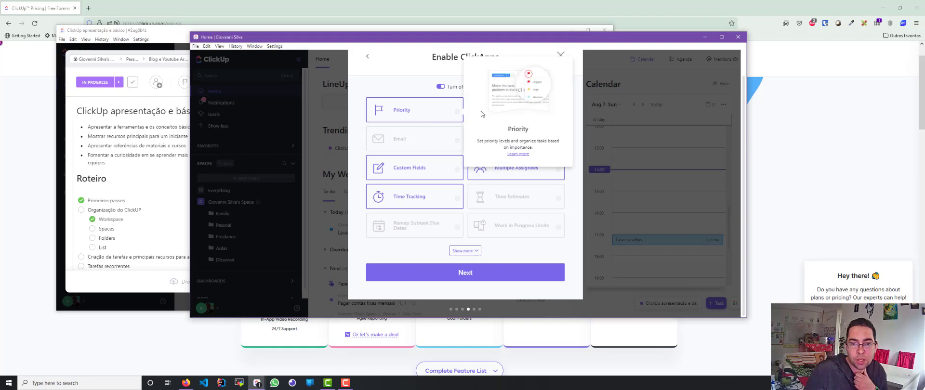
pyautogui.click(420, 149)
pyautogui.click(504, 120)
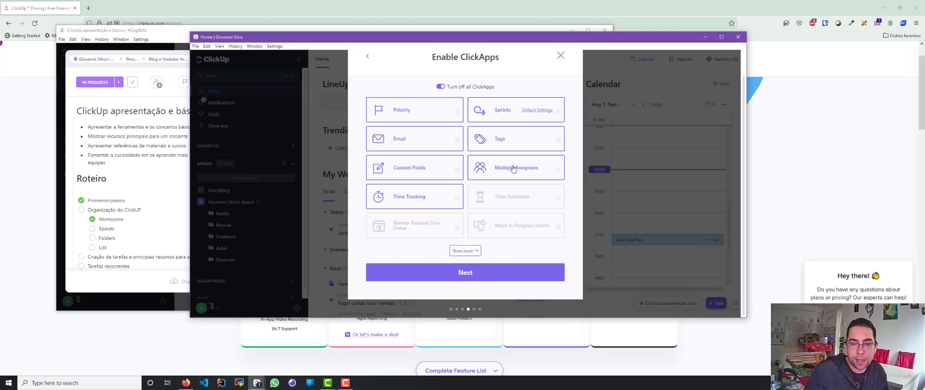
# Enable the Time Estimates ClickApp and, from the expanded list, the Milestones ClickApp
pyautogui.moveTo(438, 201)
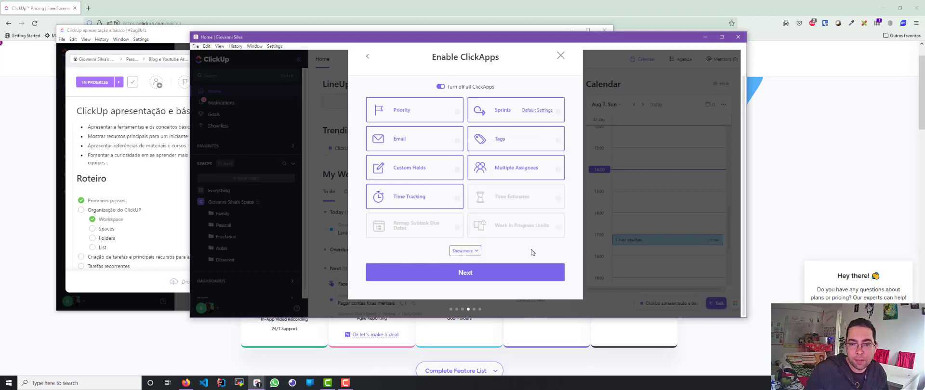
pyautogui.click(479, 196)
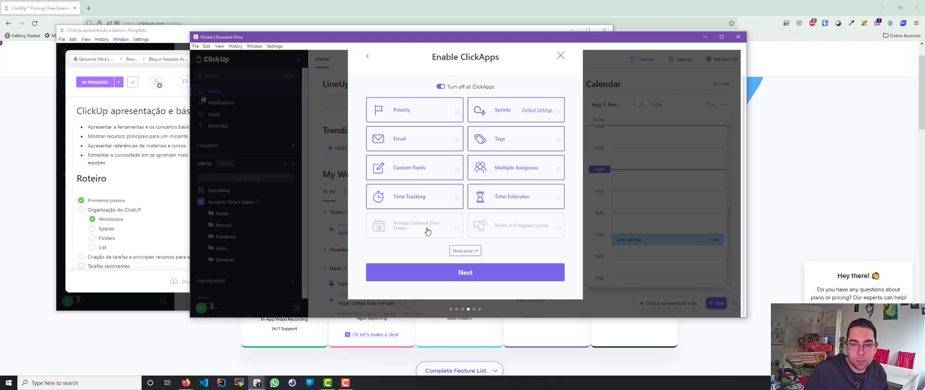
pyautogui.moveTo(512, 227)
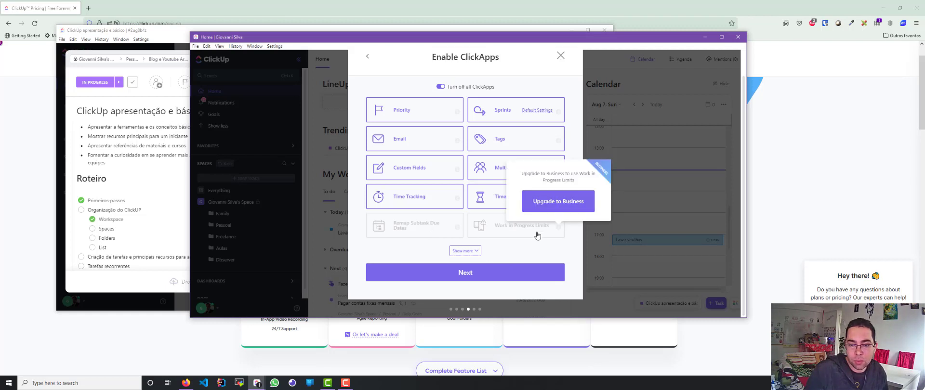
pyautogui.click(474, 252)
pyautogui.scroll(-2, 448, 231)
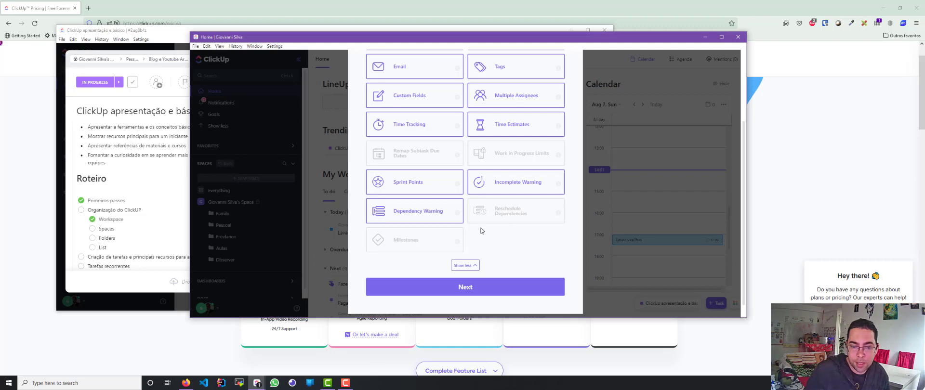
pyautogui.click(424, 245)
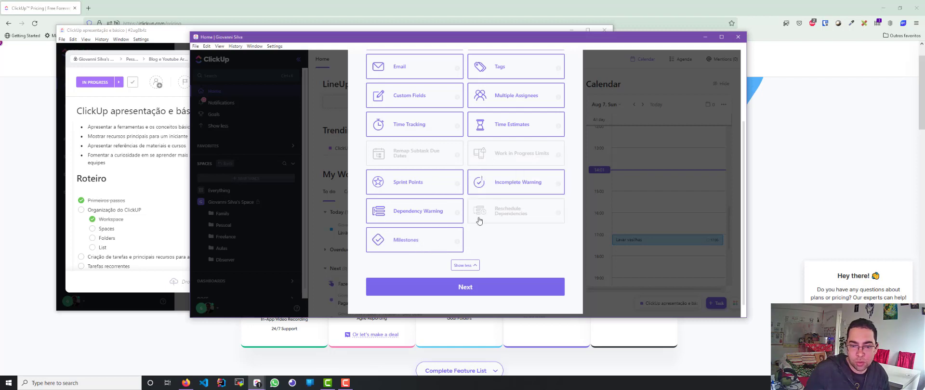
# Review the full set of ClickApps and continue to the default settings for views
pyautogui.scroll(3, 479, 221)
pyautogui.scroll(-5, 483, 220)
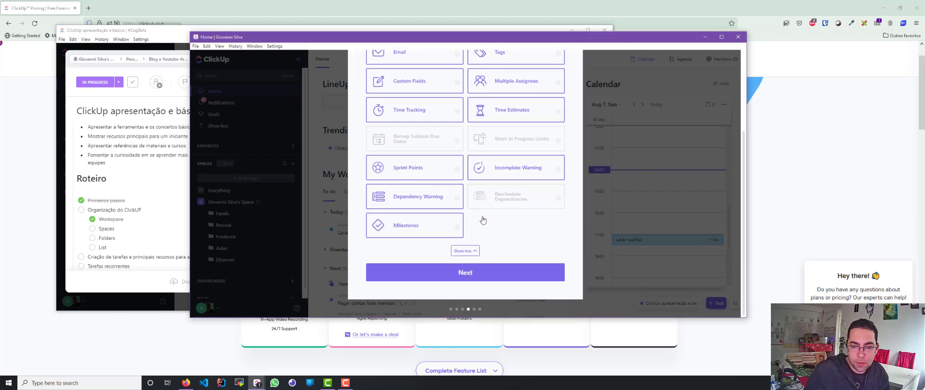
pyautogui.scroll(5, 482, 220)
pyautogui.scroll(-3, 483, 220)
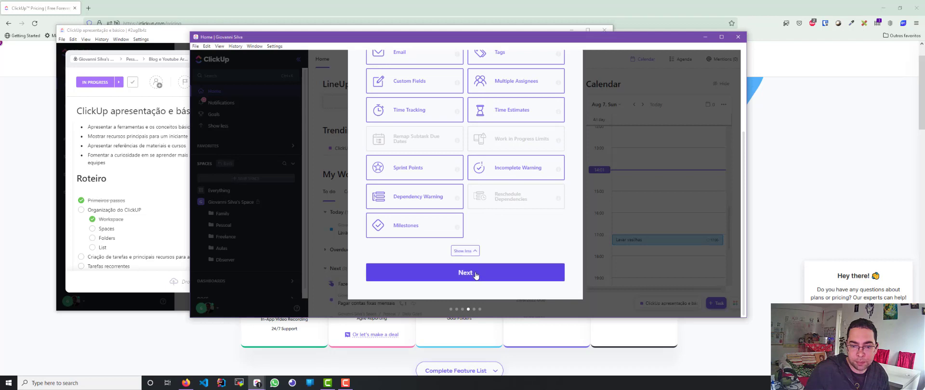
pyautogui.scroll(3, 459, 230)
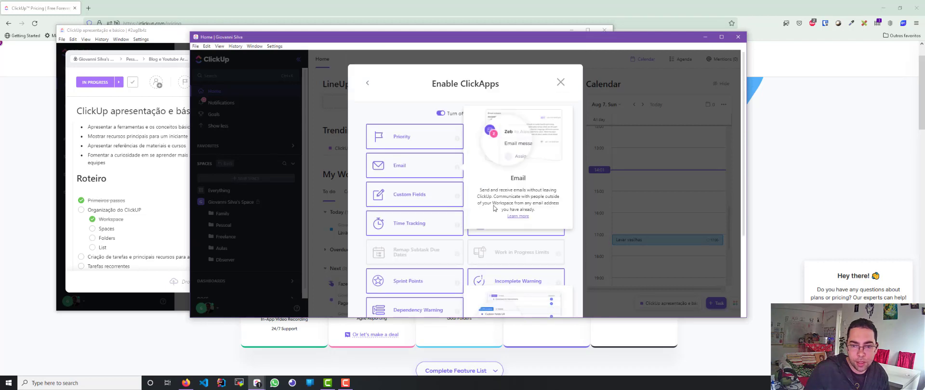
pyautogui.scroll(-3, 474, 212)
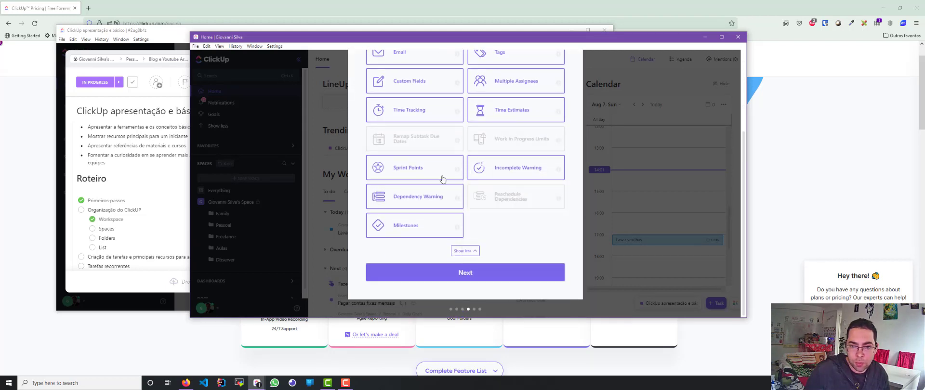
pyautogui.click(468, 273)
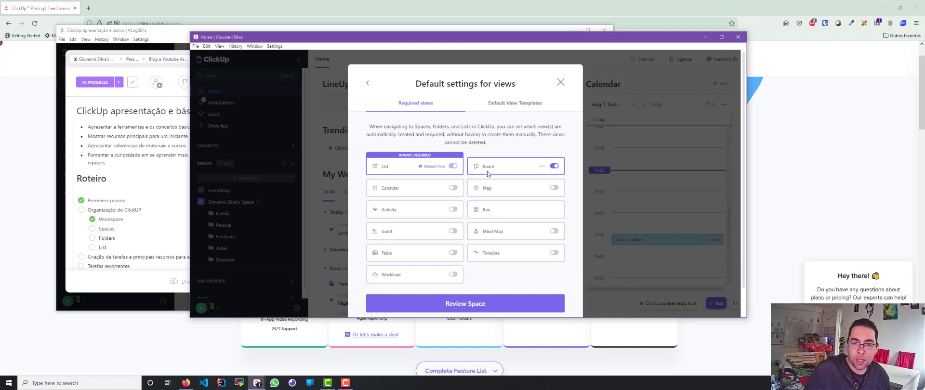
# Finish creating the "Apresentação Clickup" Space with the chosen settings and mark Spaces as done in the Roteiro checklist
pyautogui.click(476, 304)
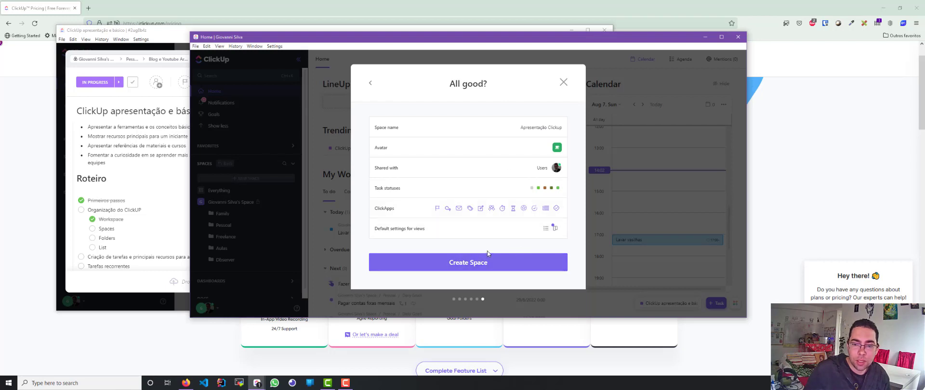
pyautogui.click(494, 264)
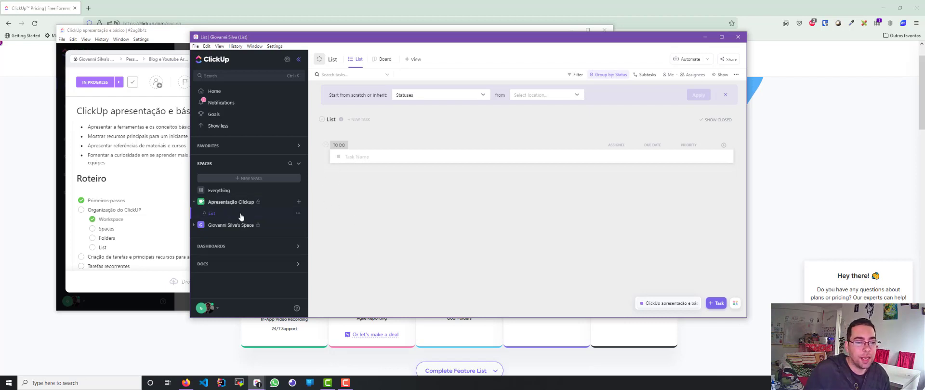
pyautogui.click(93, 229)
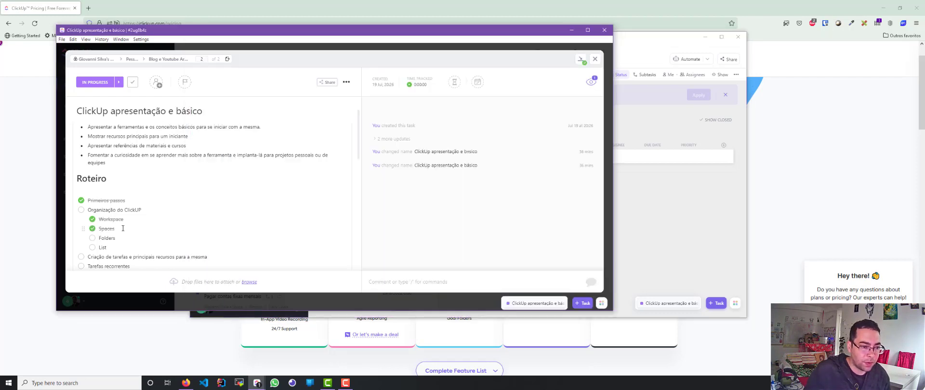
# Examine the folders of the existing personal Space and the lists inside its Family folder, and return to Apresentação Clickup
pyautogui.click(639, 199)
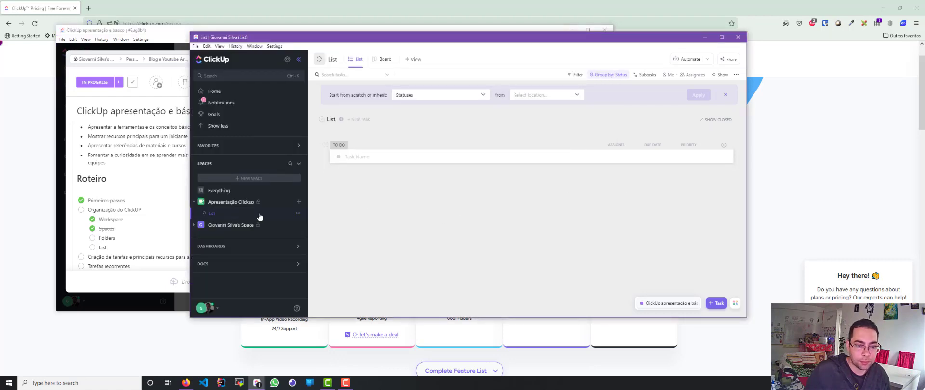
pyautogui.click(195, 225)
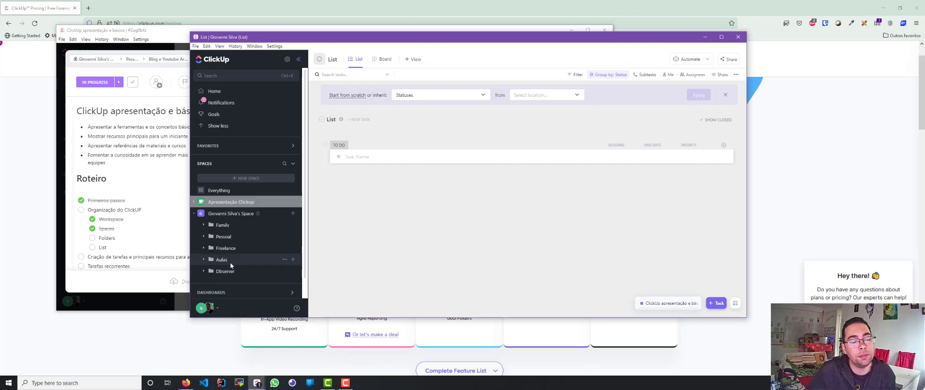
pyautogui.click(203, 226)
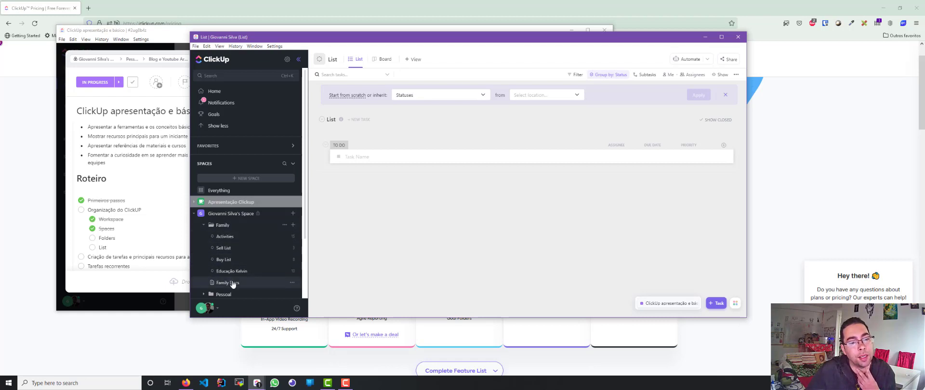
pyautogui.click(203, 225)
pyautogui.click(195, 203)
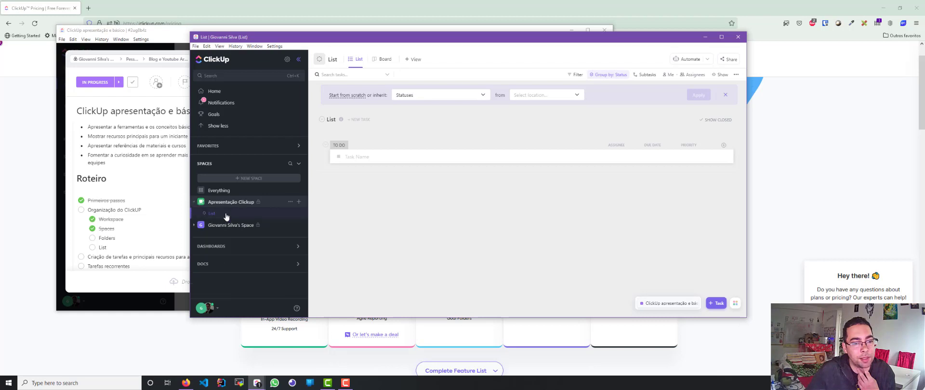
# Start a new folder named "Projetos" in the Apresentação Clickup Space and review its task statuses, keeping the Space statuses
pyautogui.click(299, 202)
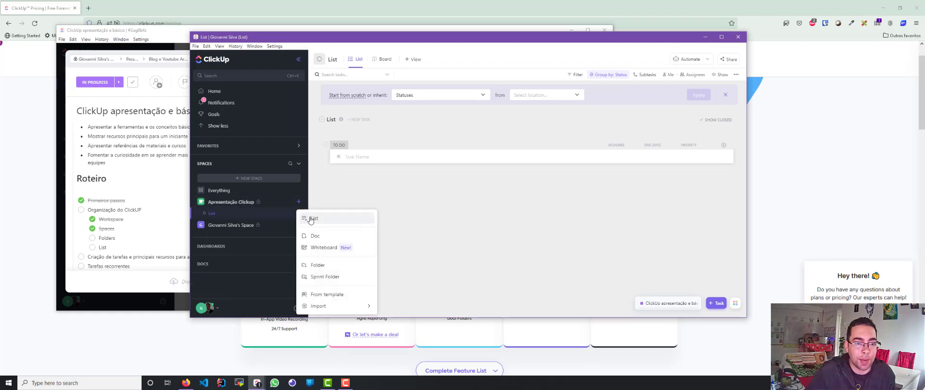
pyautogui.click(325, 266)
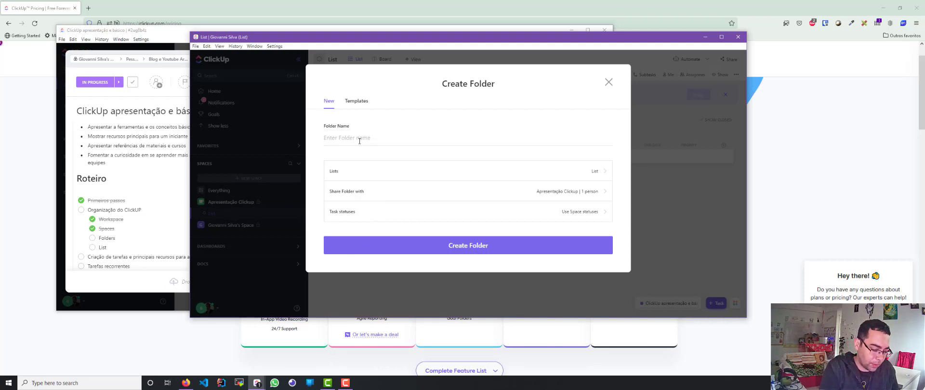
pyautogui.write('Projetos')
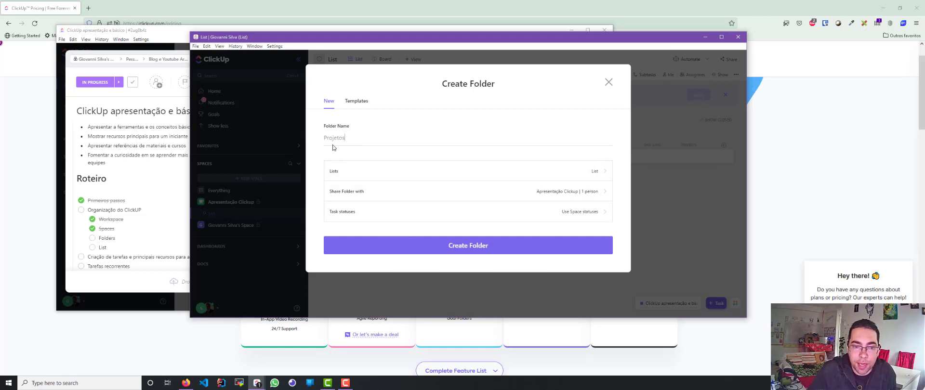
pyautogui.click(370, 217)
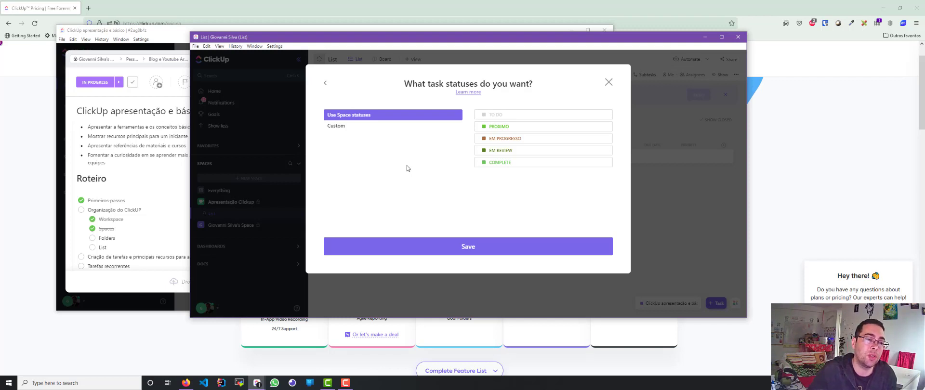
pyautogui.click(326, 85)
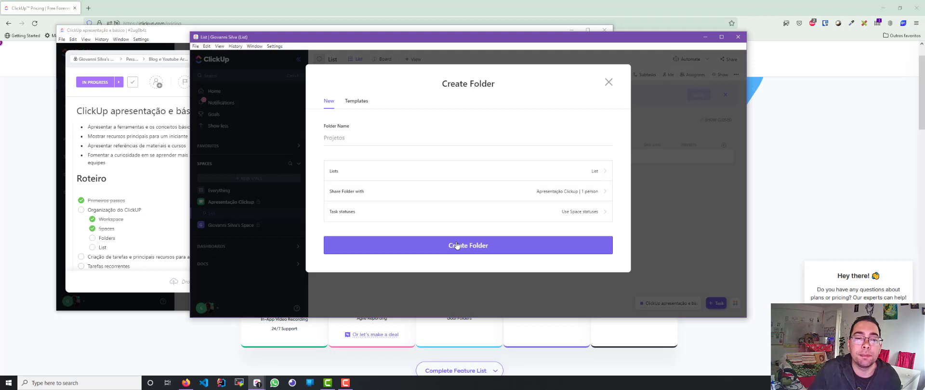
# Browse the community and workspace folder templates and return to the new folder's settings
pyautogui.click(360, 103)
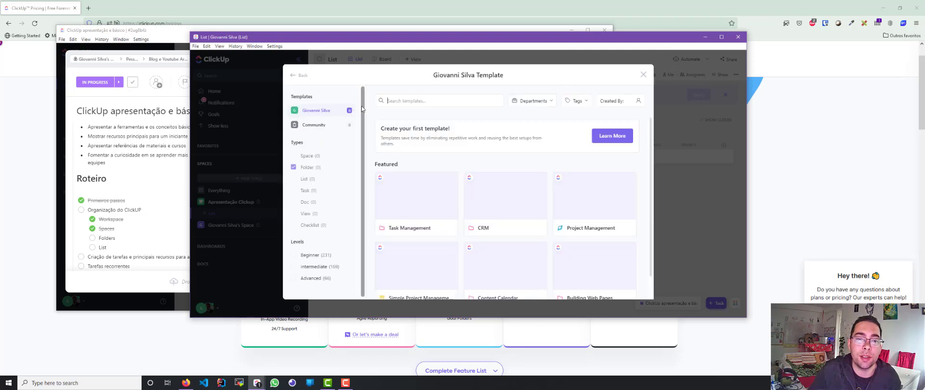
pyautogui.scroll(-3, 499, 229)
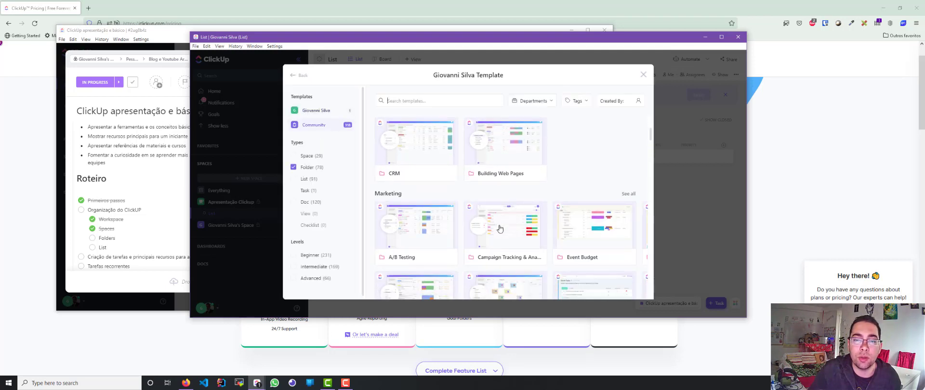
pyautogui.scroll(-5, 499, 228)
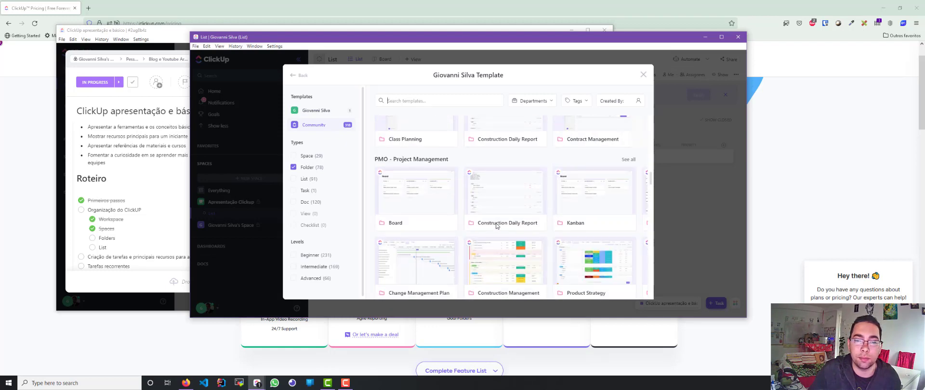
pyautogui.scroll(-5, 496, 225)
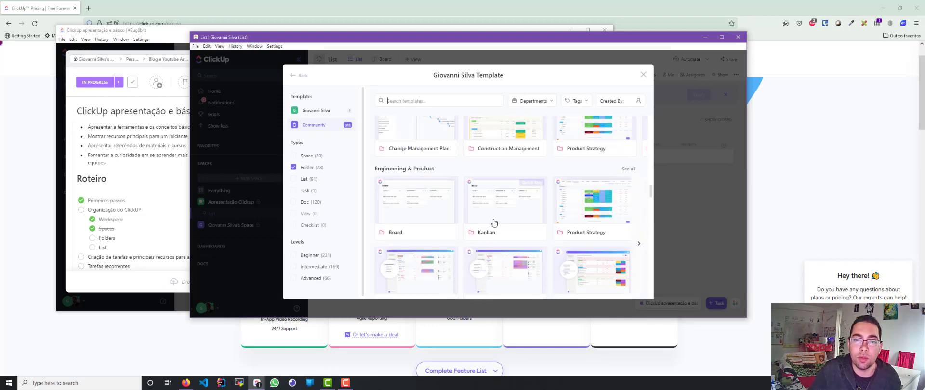
pyautogui.scroll(12, 494, 222)
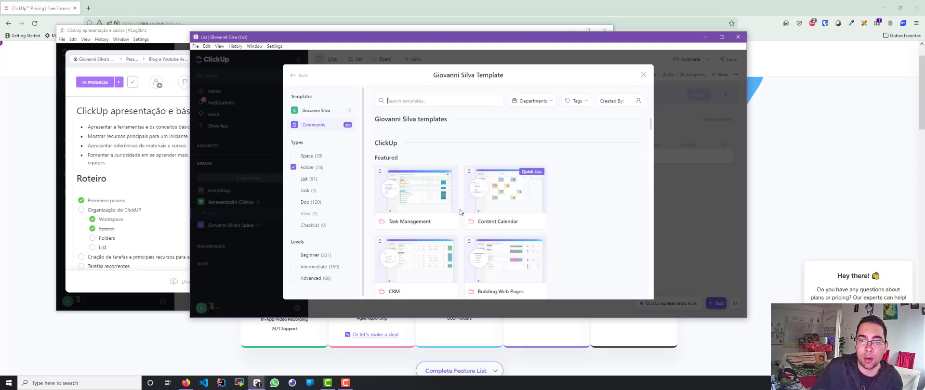
pyautogui.scroll(-2, 434, 201)
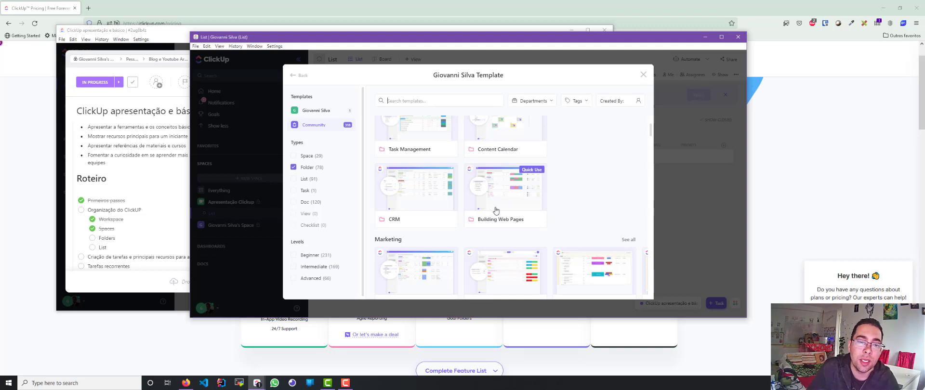
pyautogui.click(319, 115)
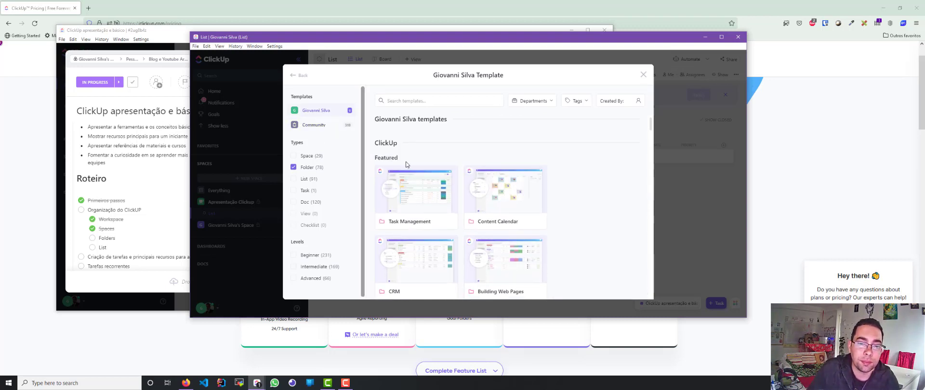
pyautogui.click(300, 75)
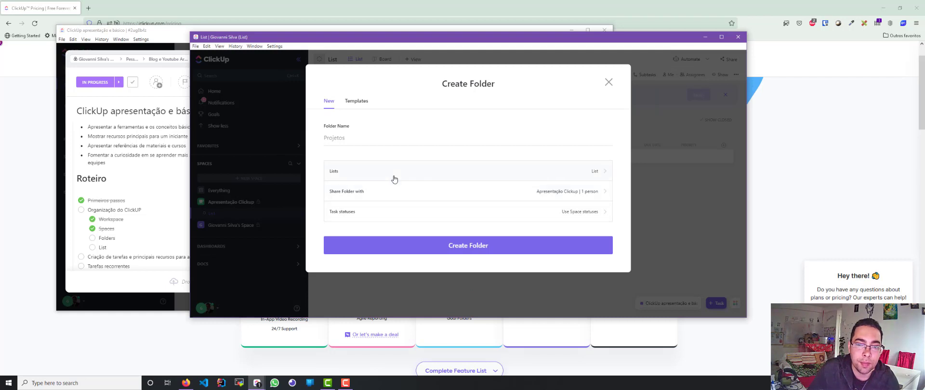
# Create the Projetos folder and delete the list that sits directly under the Space, outside the folder
pyautogui.click(467, 251)
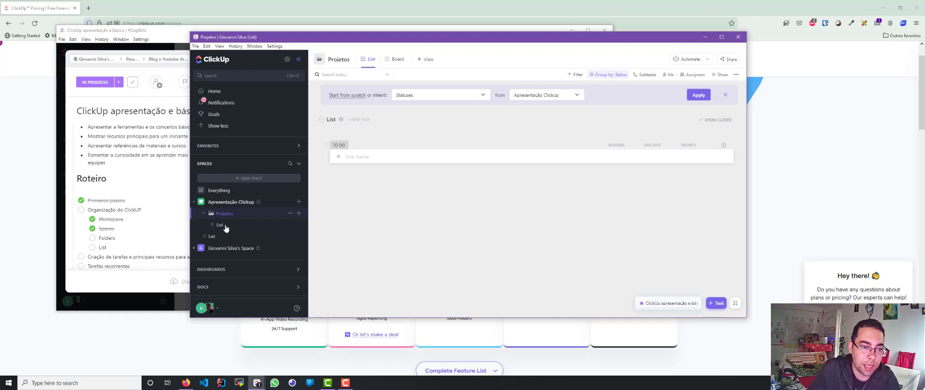
pyautogui.click(297, 237)
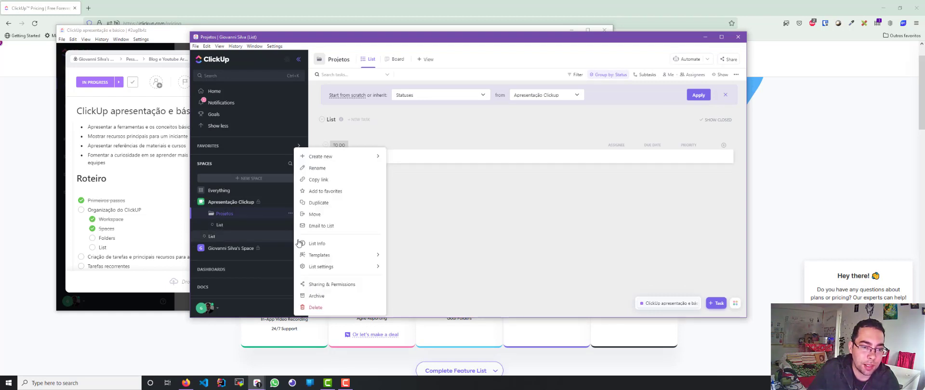
pyautogui.click(331, 308)
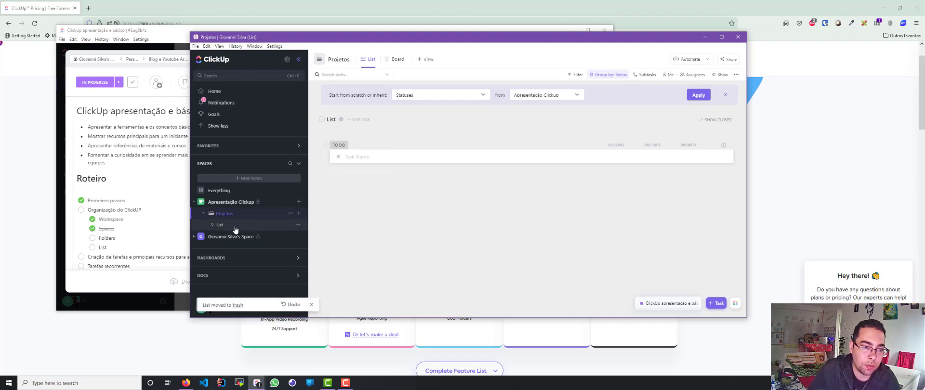
# Rename the list inside the Projetos folder to "Projeto 1"
pyautogui.rightClick(256, 225)
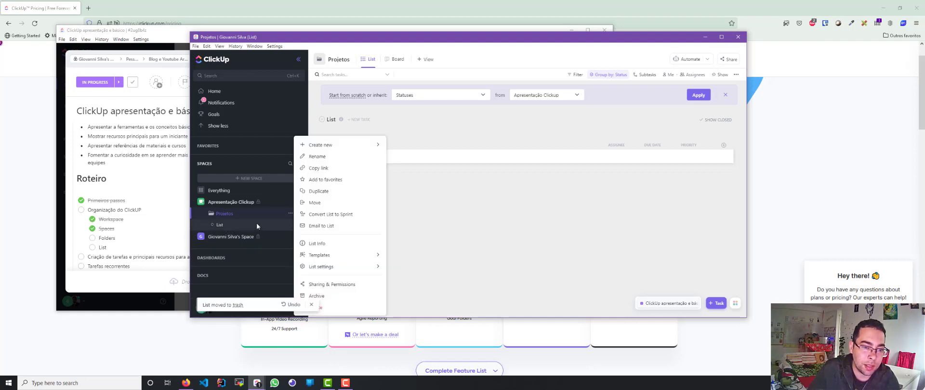
pyautogui.click(319, 157)
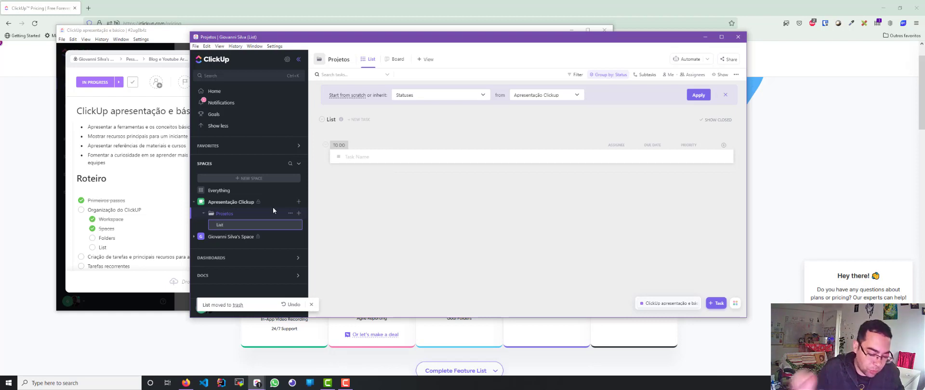
pyautogui.press('BackSpace')
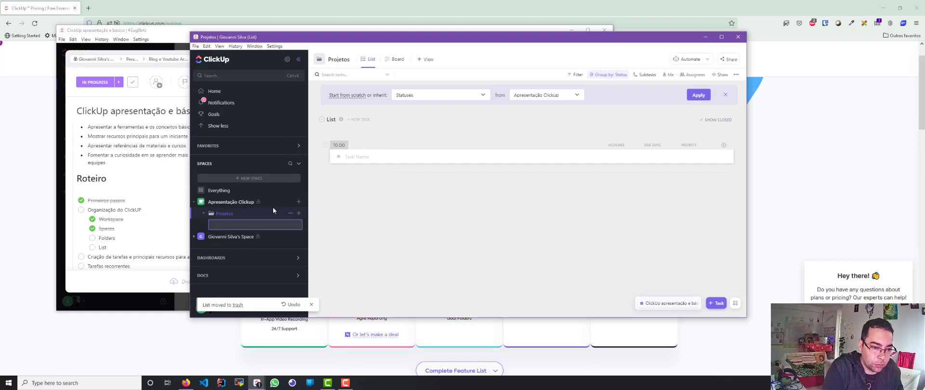
pyautogui.write('Projeto')
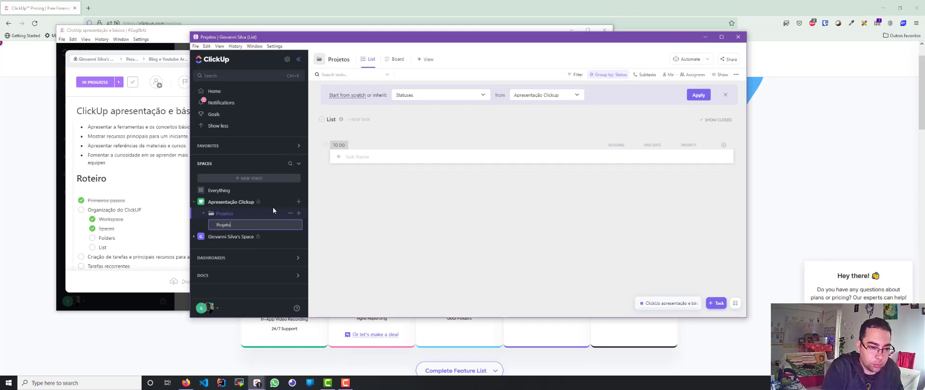
pyautogui.write(' 1')
pyautogui.press('Return')
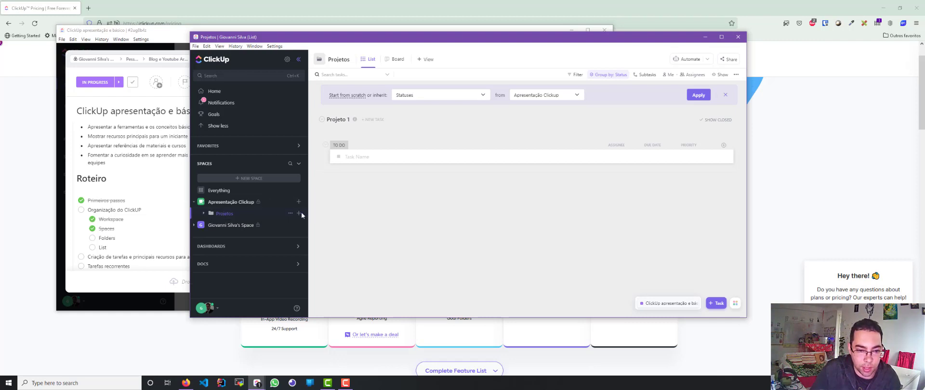
# Show the item types available for creation in the Projetos folder and mark Folders and List as done in the Roteiro checklist
pyautogui.click(206, 215)
pyautogui.click(206, 217)
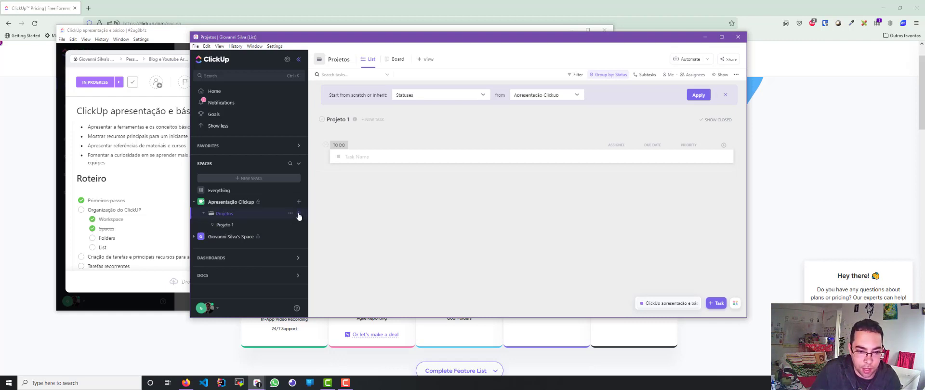
pyautogui.click(298, 213)
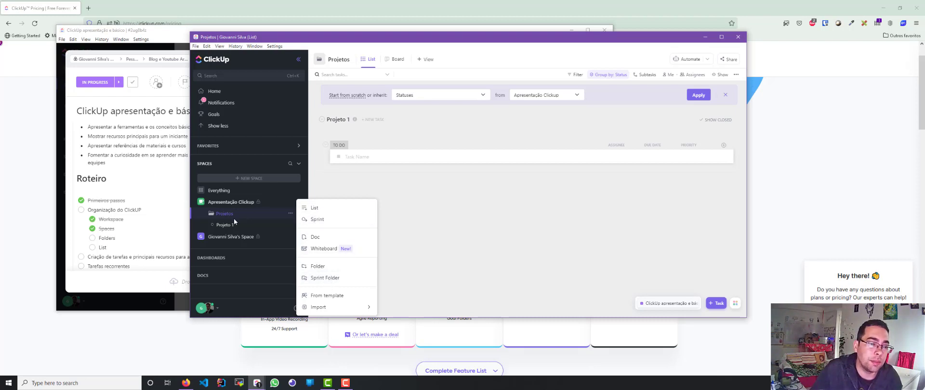
pyautogui.click(92, 238)
pyautogui.click(92, 248)
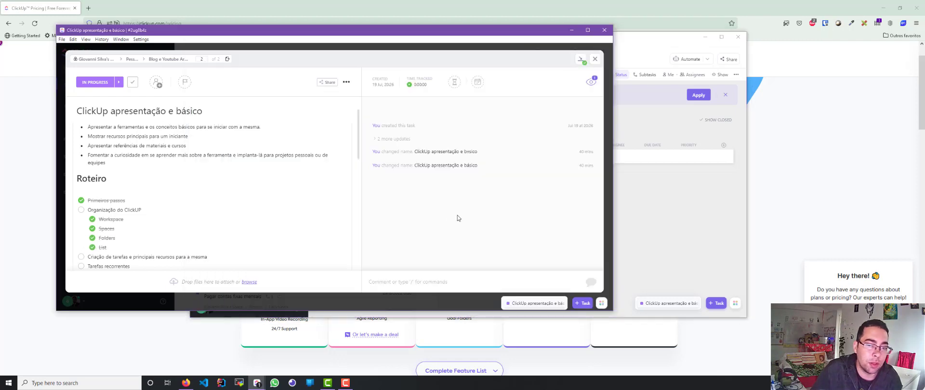
# Add a task named "Login de usuários" under TO DO in the Projeto 1 list
pyautogui.click(657, 203)
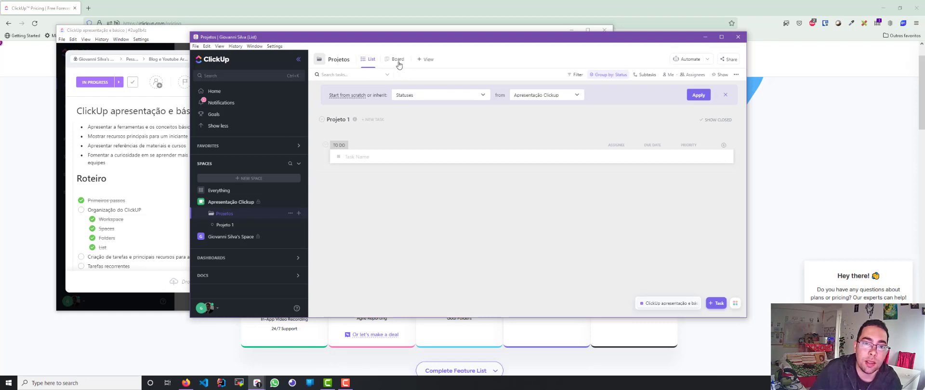
pyautogui.click(353, 159)
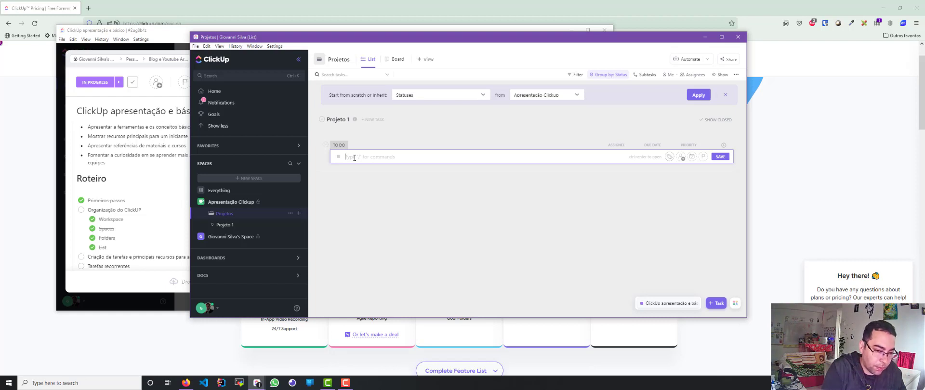
pyautogui.write('Razer')
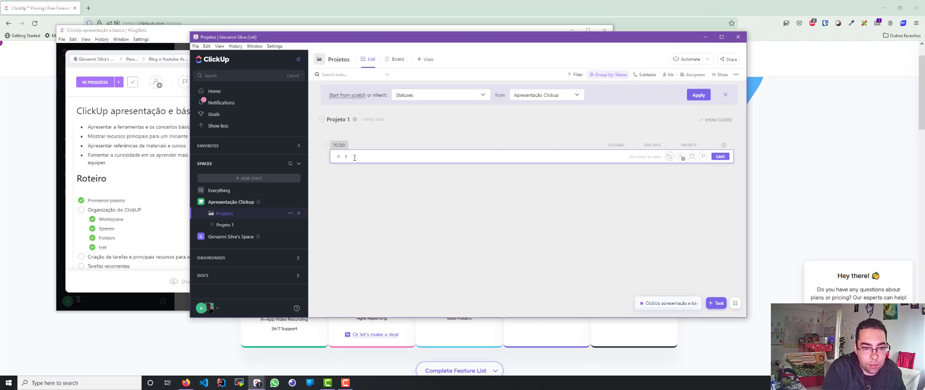
pyautogui.press('BackSpace')
pyautogui.write('Login')
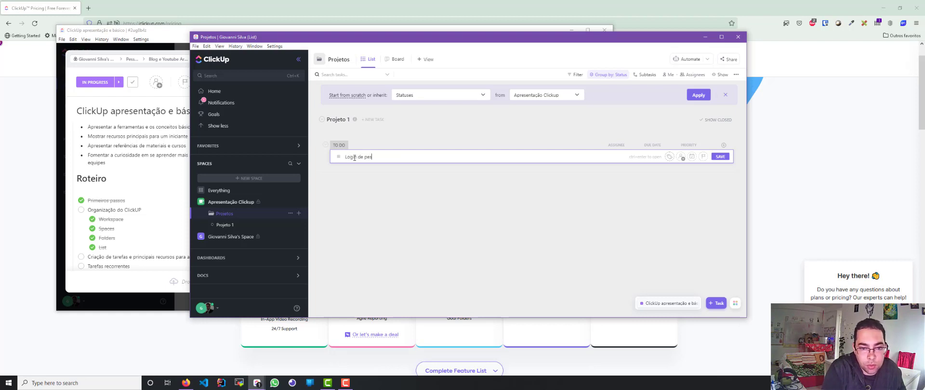
pyautogui.write(' de usuários')
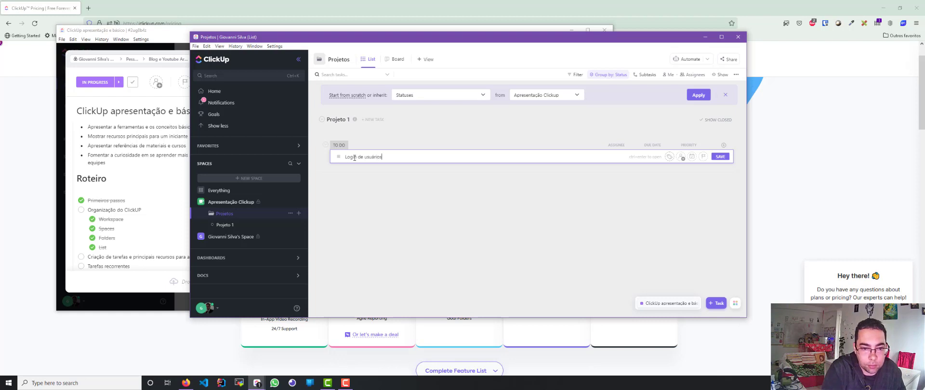
pyautogui.press('Return')
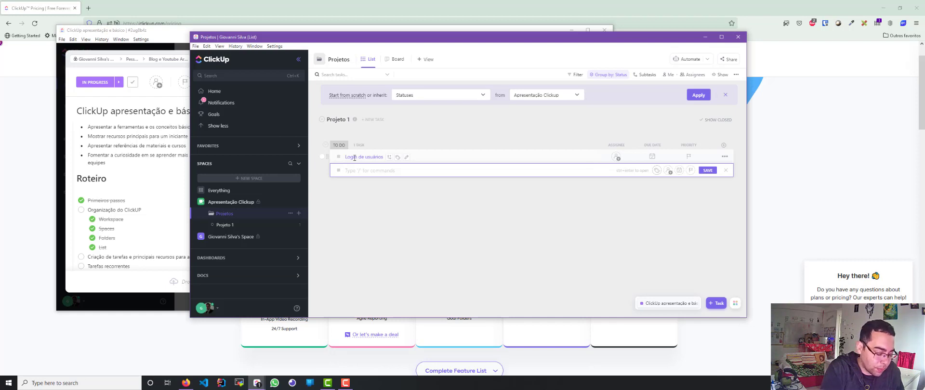
# Add a second task named "Controle de permissões de usuário" to the Projeto 1 list
pyautogui.write('Per')
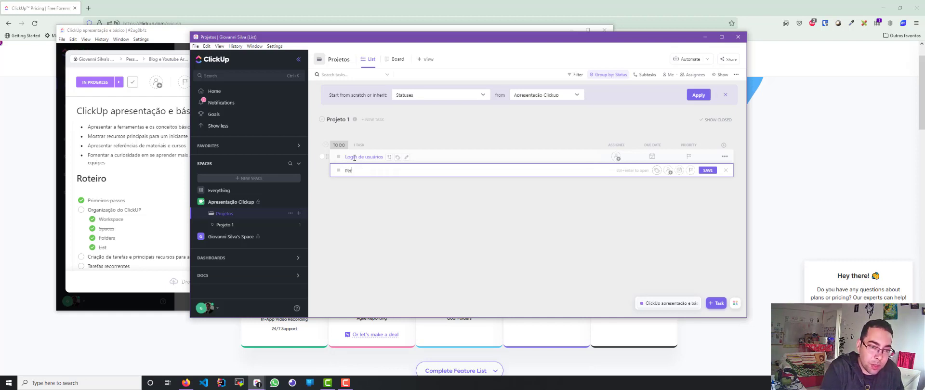
pyautogui.press('BackSpace')
pyautogui.press('BackSpace')
pyautogui.write('Controle de permiss')
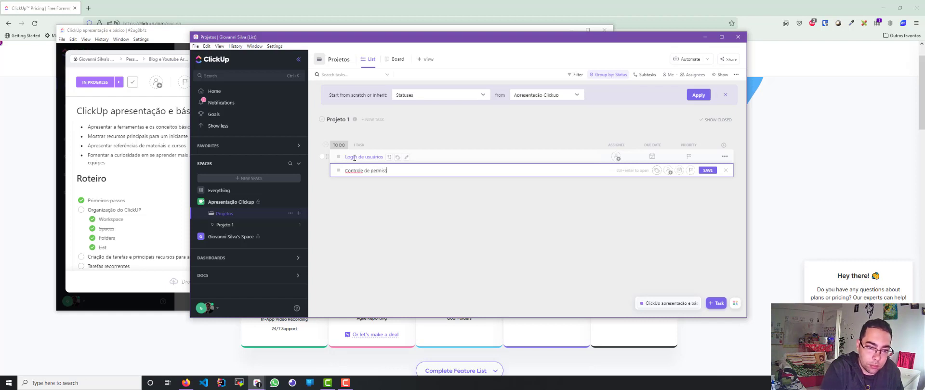
pyautogui.write('ões de usuário')
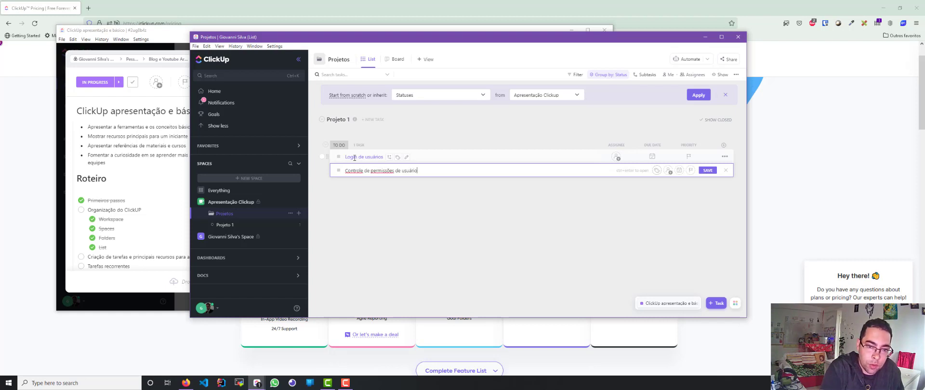
pyautogui.press('Return')
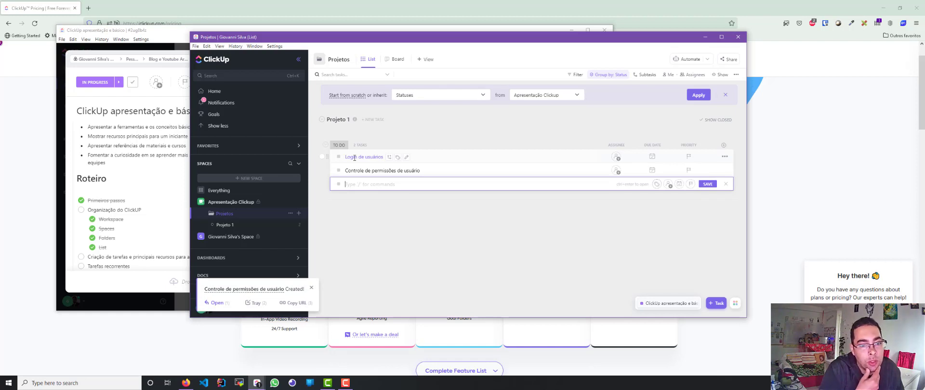
# Add the tasks "CRUD de pessoas" and "CRUD de clinicas" to the Projeto 1 list
pyautogui.write('C')
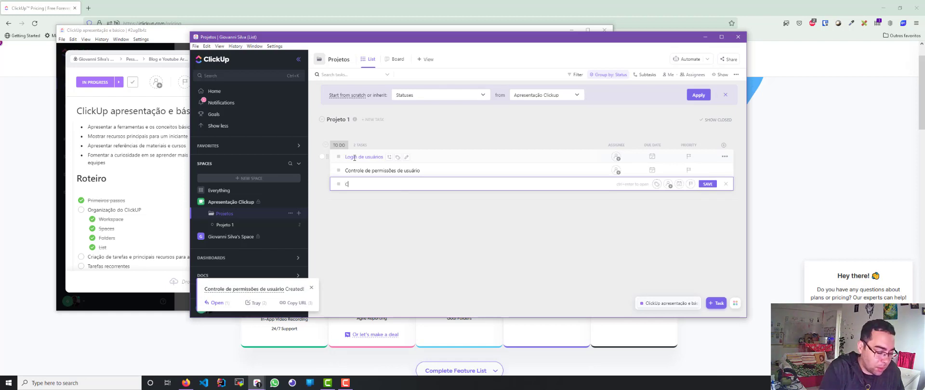
pyautogui.write('RUD de ')
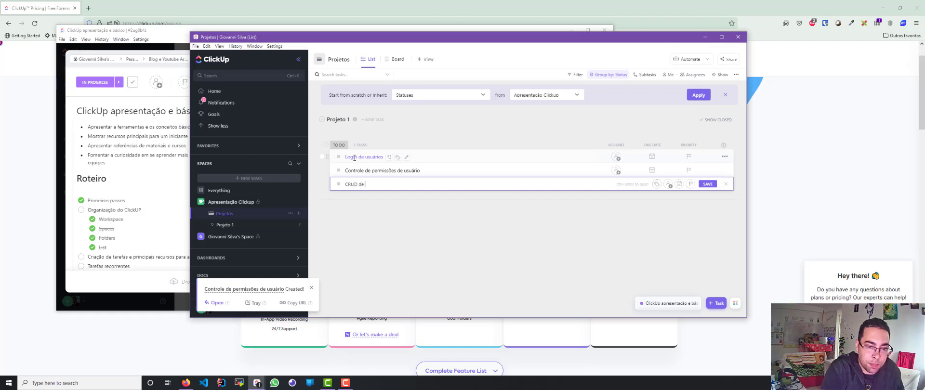
pyautogui.write('pessoas')
pyautogui.press('Return')
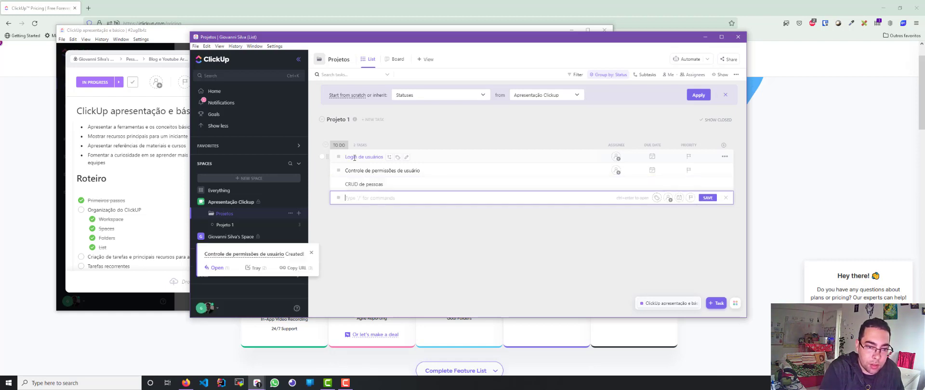
pyautogui.write('CRUD de c')
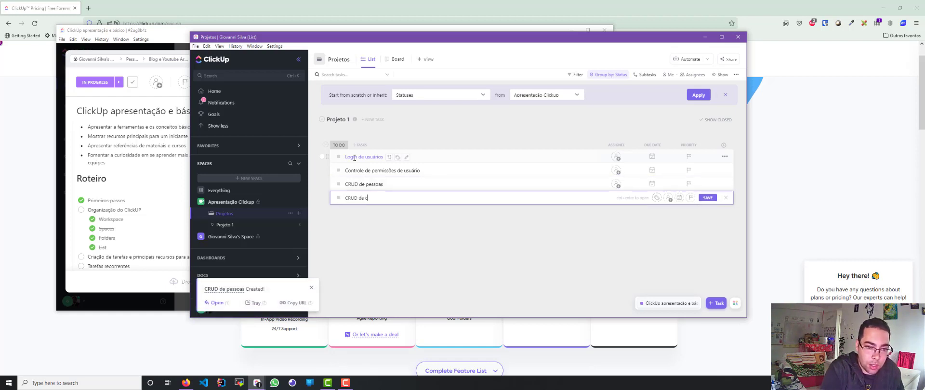
pyautogui.write('linicas')
pyautogui.press('Return')
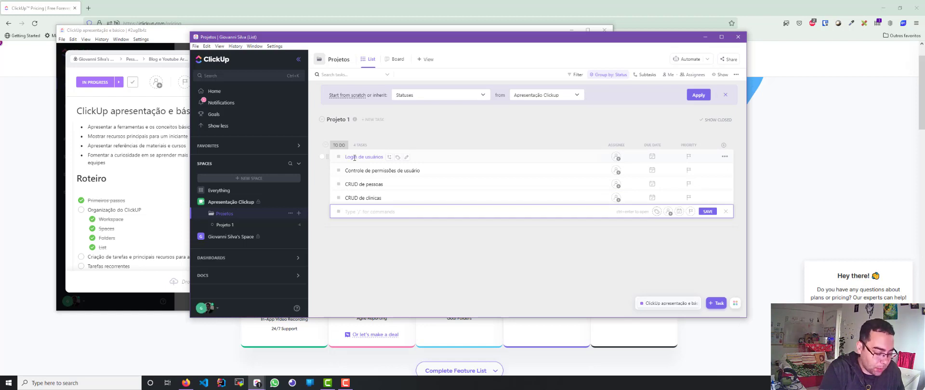
# Add a task named "Atendimento de pacientes" below the CRUD tasks in Projeto 1
pyautogui.write('Atencimento')
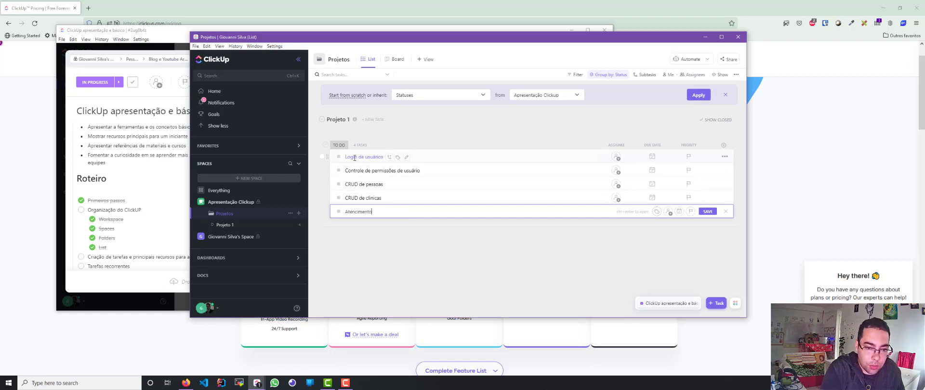
pyautogui.write('dime')
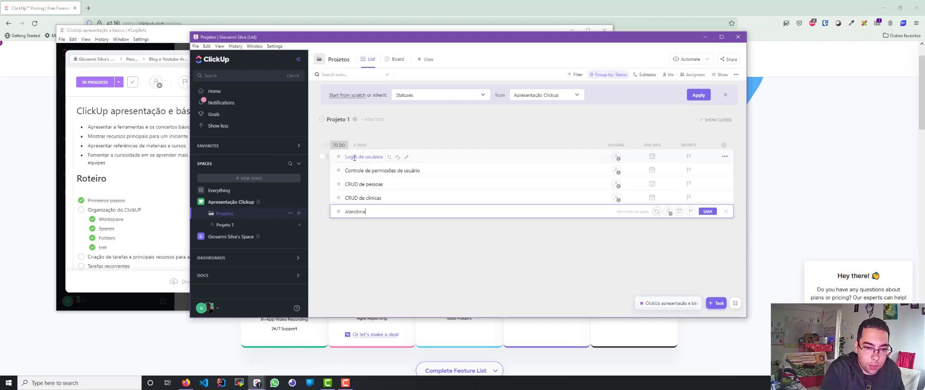
pyautogui.write('nto de pacientes')
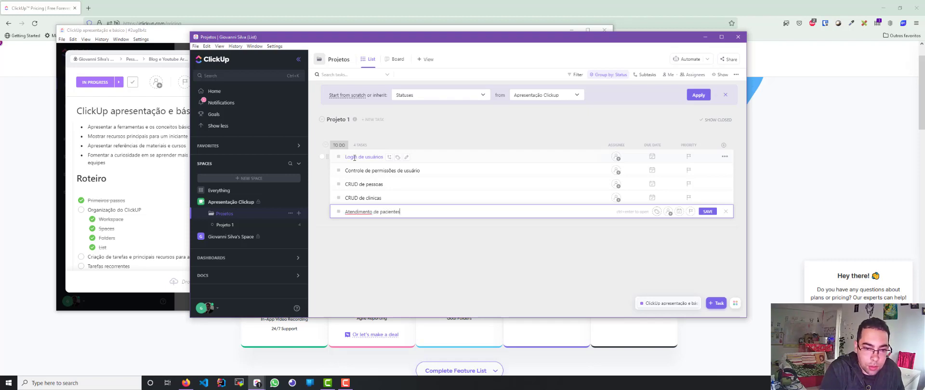
pyautogui.press('Return')
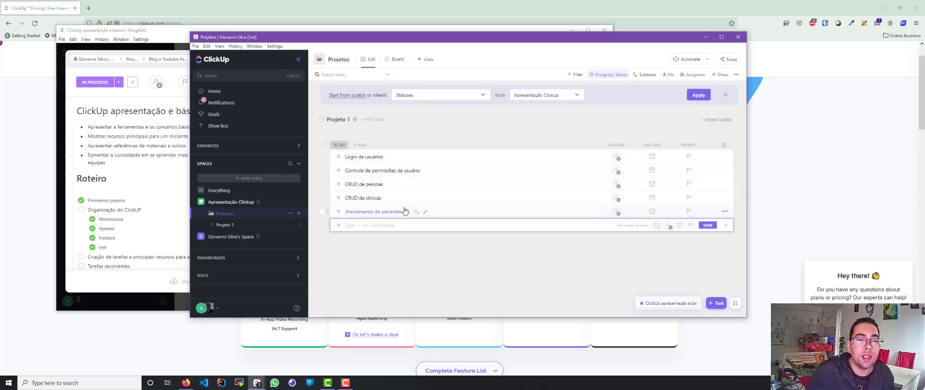
# Show the Blog e Youtube Artigos list in the personal Space's Pessoal folder as an example of a task list
pyautogui.click(201, 237)
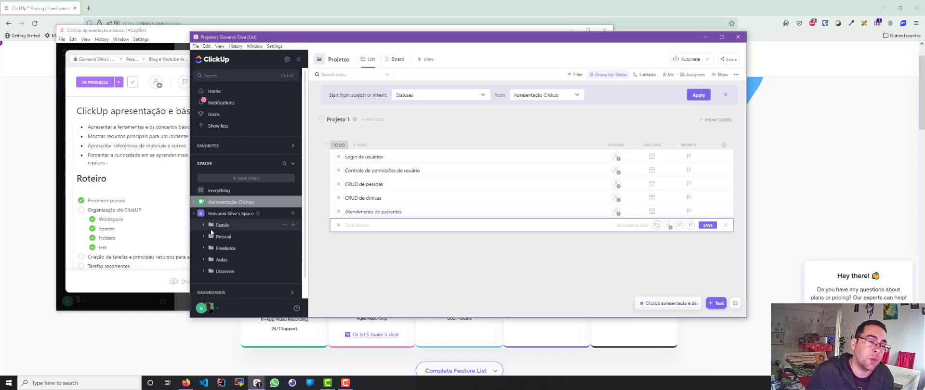
pyautogui.click(204, 237)
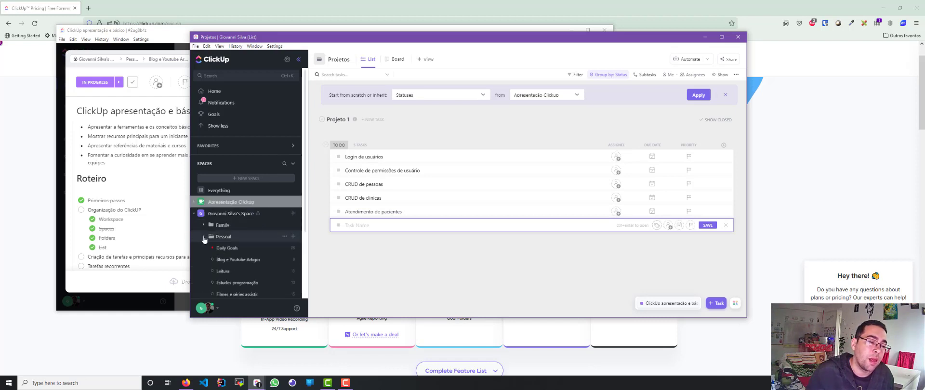
pyautogui.scroll(-2, 228, 250)
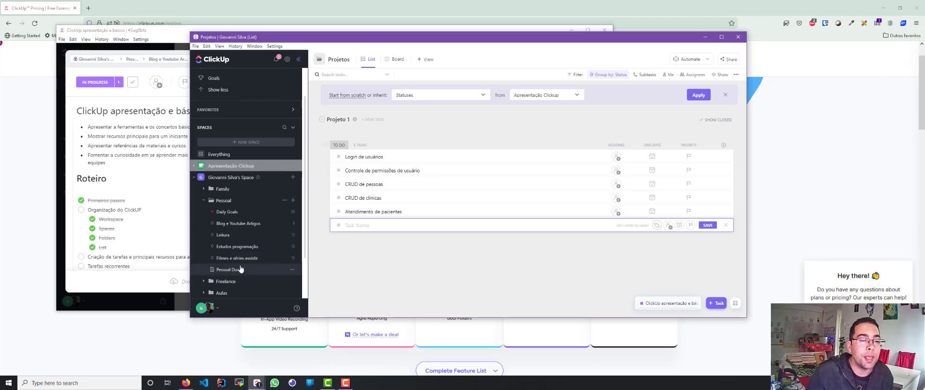
pyautogui.click(236, 225)
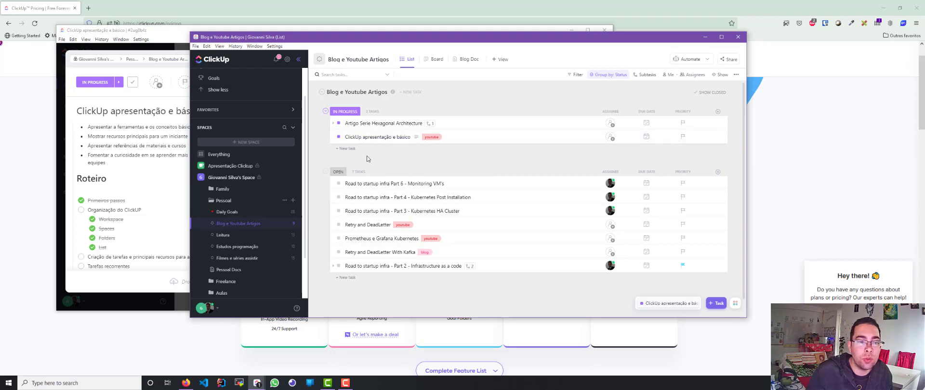
# Return to the Projeto 1 list and set the tasks "Login de usuários" and "Controle de permissões de usuário" to status PROXIMO
pyautogui.click(195, 165)
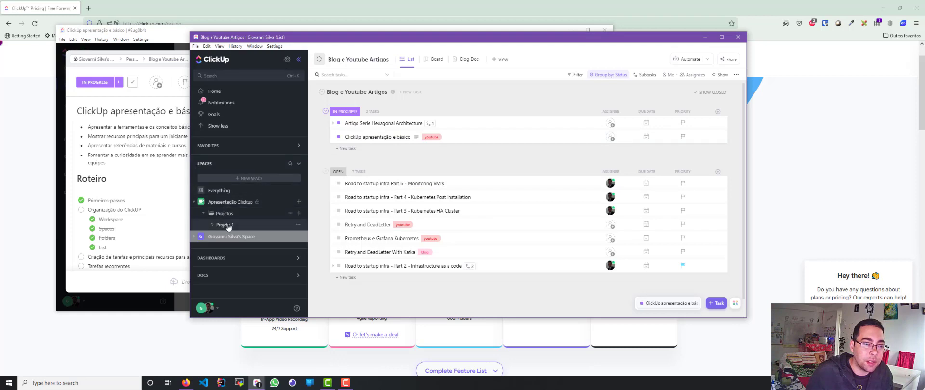
pyautogui.click(234, 225)
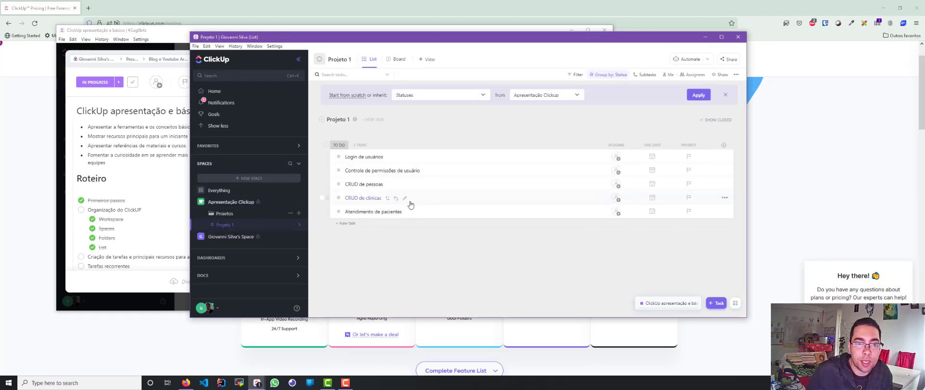
pyautogui.click(338, 157)
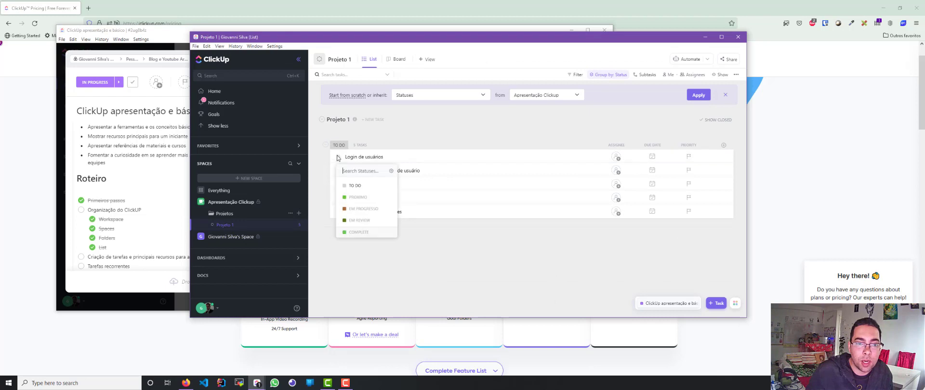
pyautogui.click(360, 199)
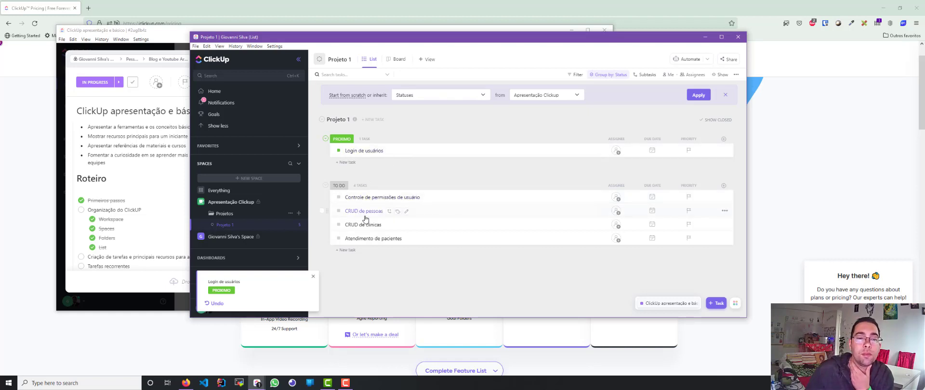
pyautogui.click(338, 202)
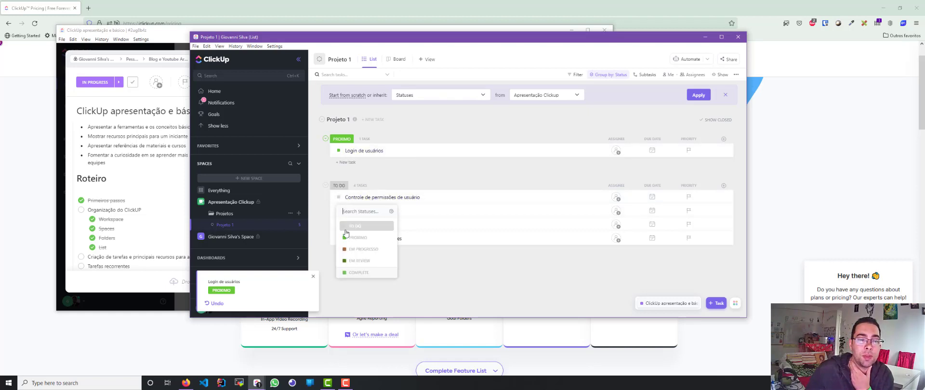
pyautogui.click(352, 236)
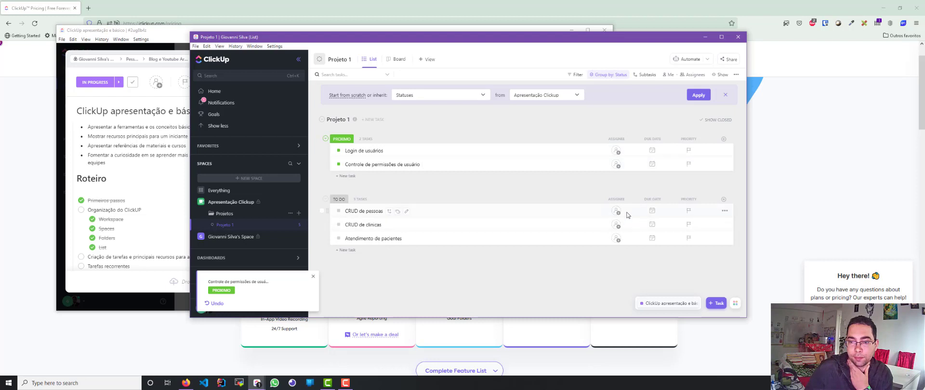
# Assign the task "Login de usuários" to Me and set its due date to 13 August 2022
pyautogui.click(617, 152)
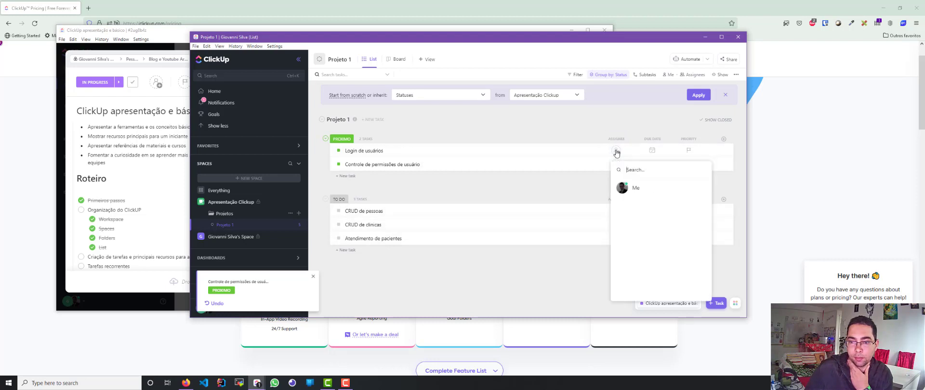
pyautogui.click(659, 187)
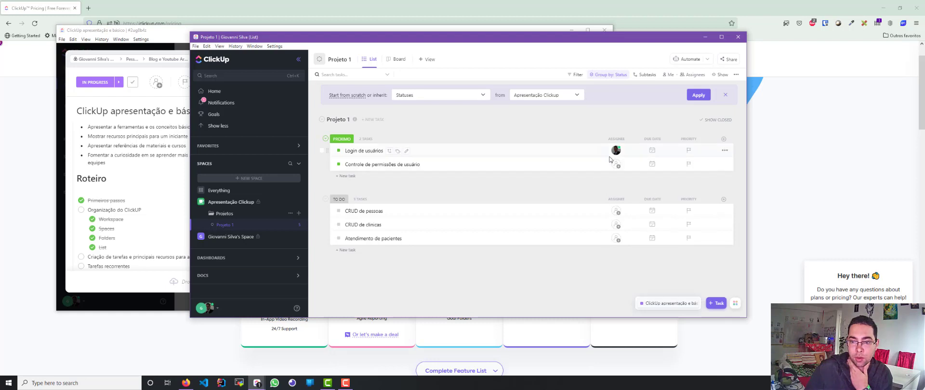
pyautogui.click(652, 150)
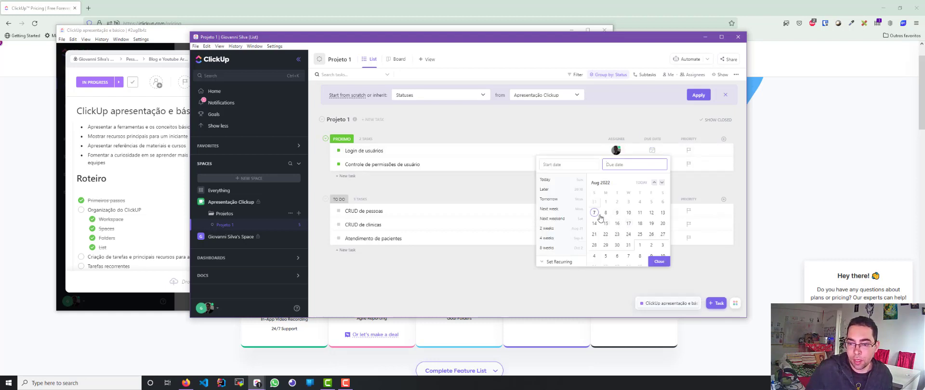
pyautogui.click(663, 214)
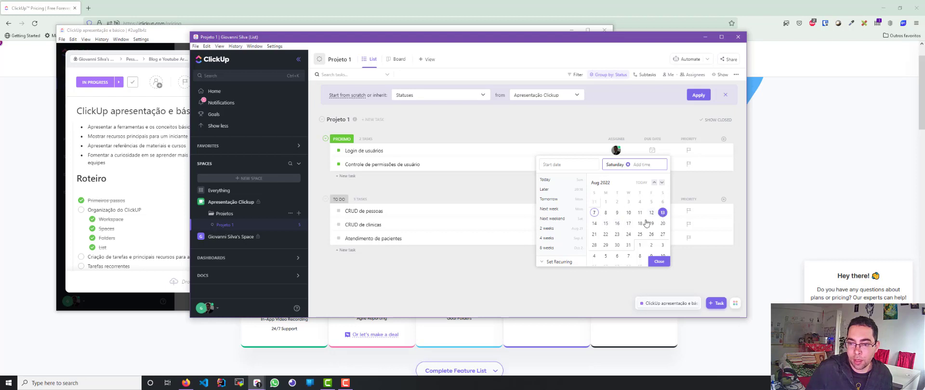
pyautogui.click(658, 262)
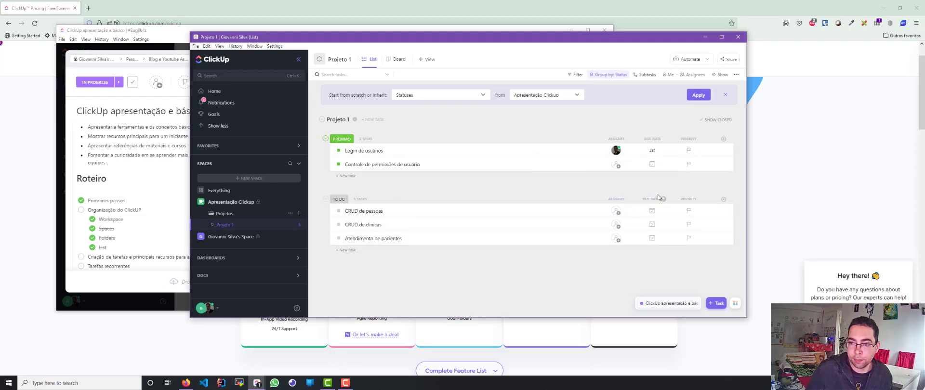
# Set the due date of the task "Controle de permissões de usuário" to 20 August 2022
pyautogui.click(653, 164)
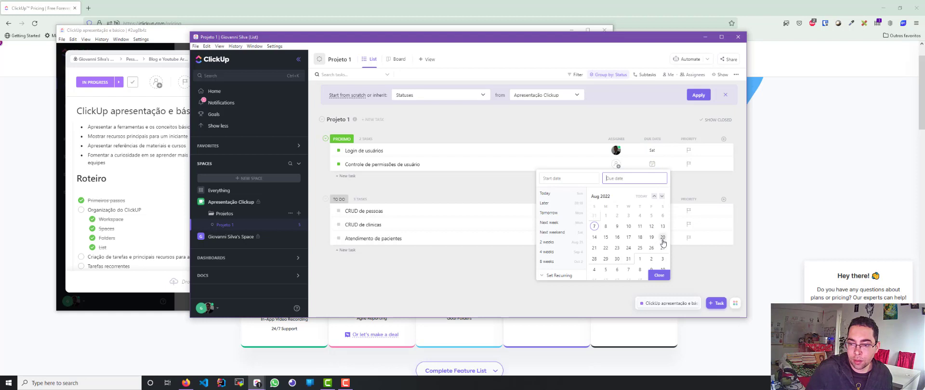
pyautogui.click(659, 274)
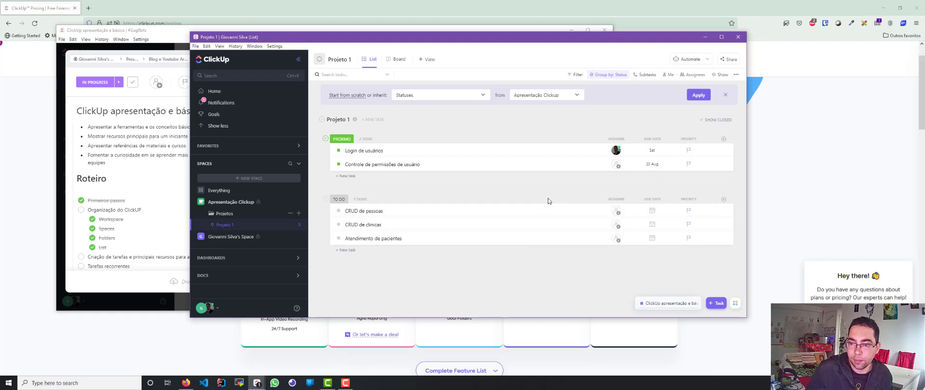
# Set the priority of "Login de usuários" to High and of "Controle de permissões de usuário" to Normal
pyautogui.click(688, 150)
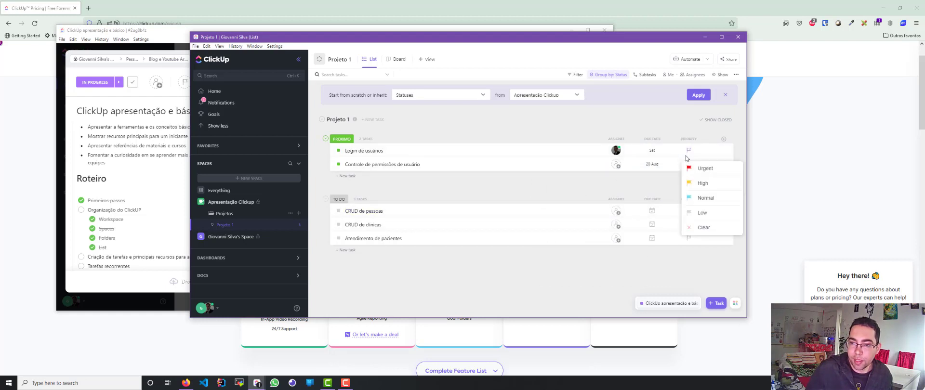
pyautogui.click(703, 185)
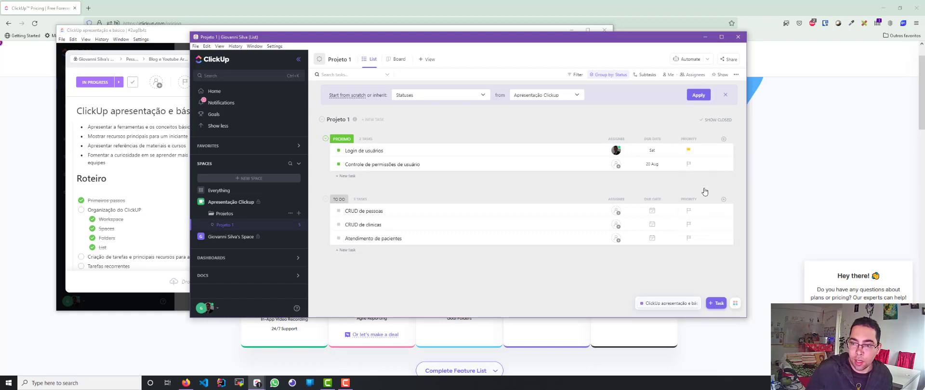
pyautogui.click(689, 164)
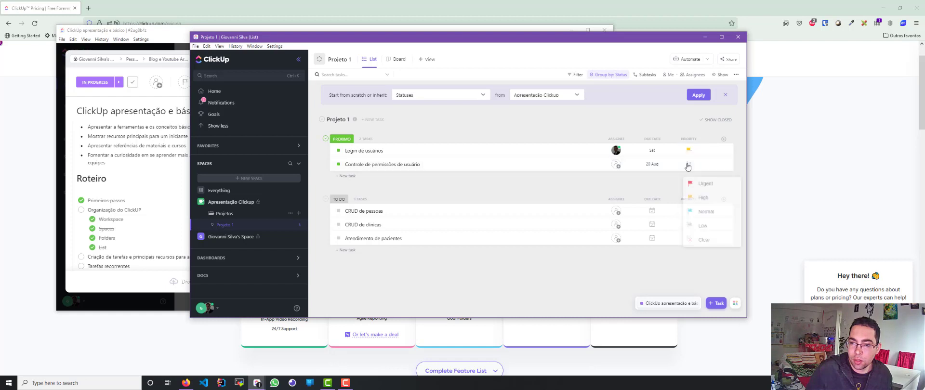
pyautogui.click(703, 212)
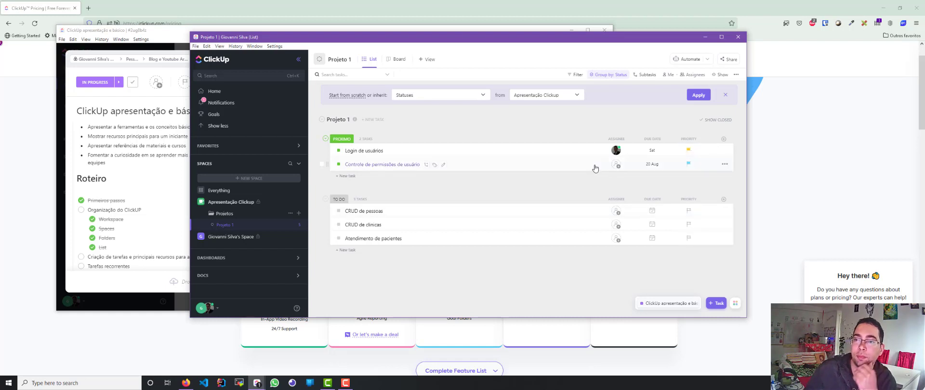
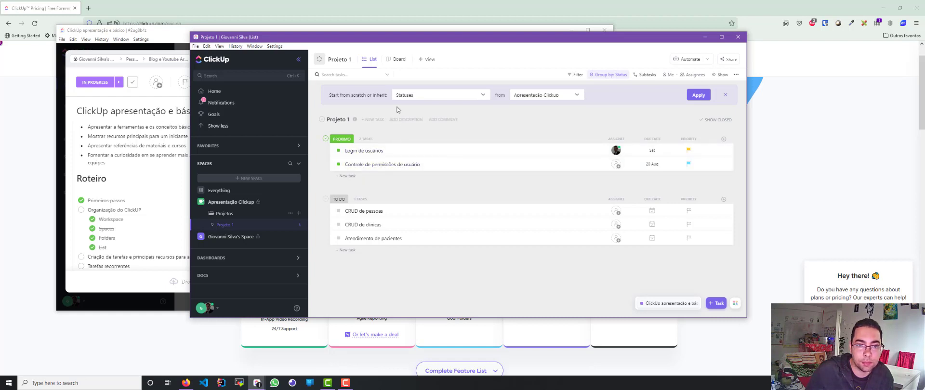
# Dismiss the status inheritance banner and group the Projeto 1 tasks by Assignee
pyautogui.click(725, 95)
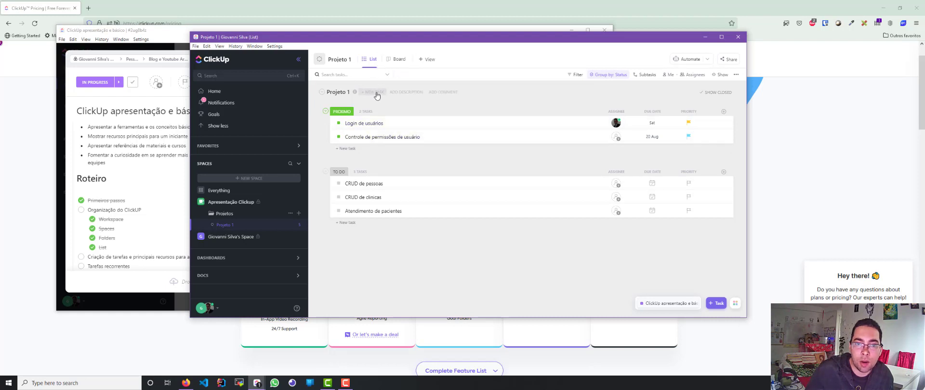
pyautogui.click(607, 76)
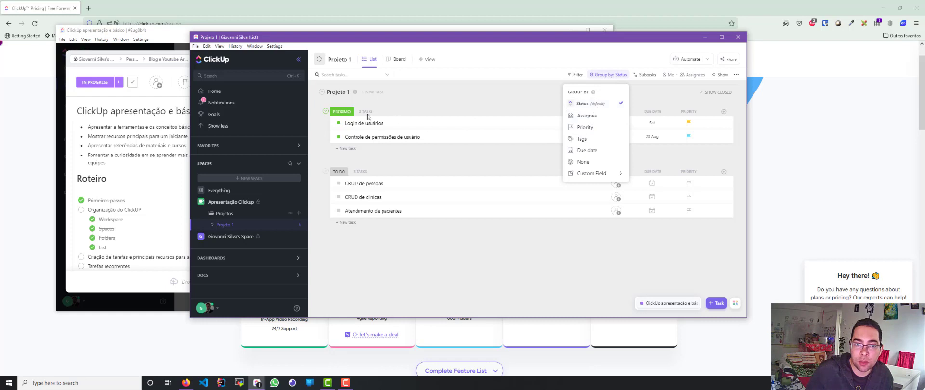
pyautogui.click(598, 117)
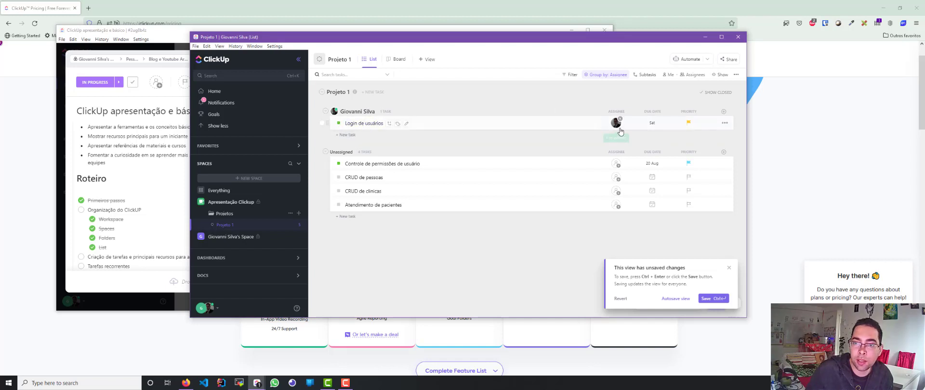
# Group the tasks by Priority and move "CRUD de pessoas" into the Normal group
pyautogui.click(619, 78)
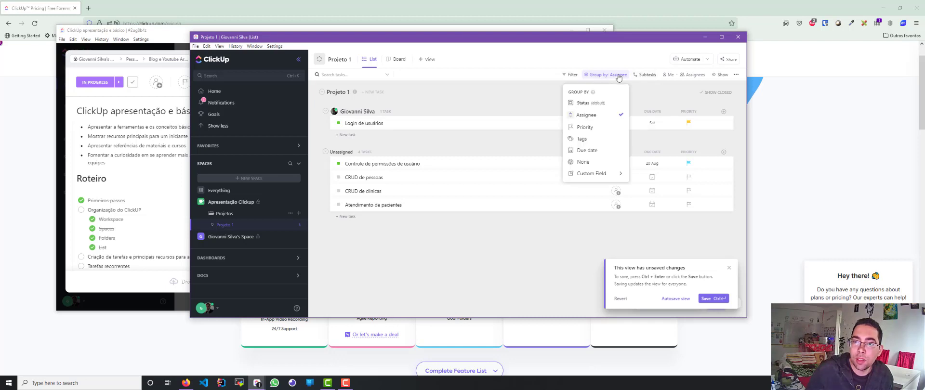
pyautogui.click(596, 128)
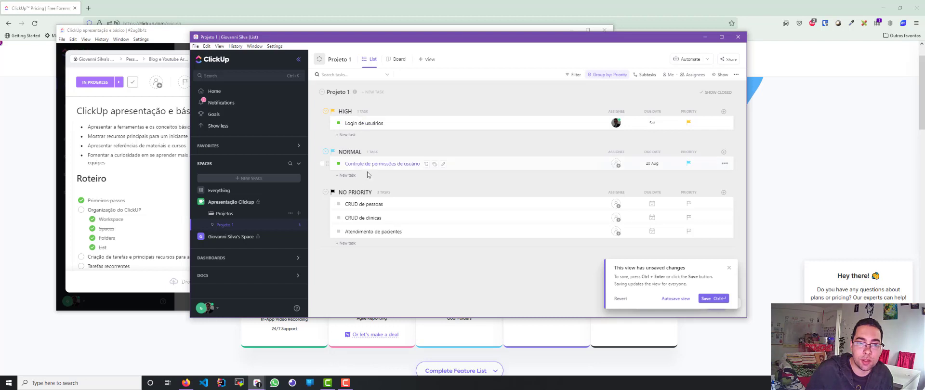
pyautogui.moveTo(378, 208); pyautogui.dragTo(373, 161)
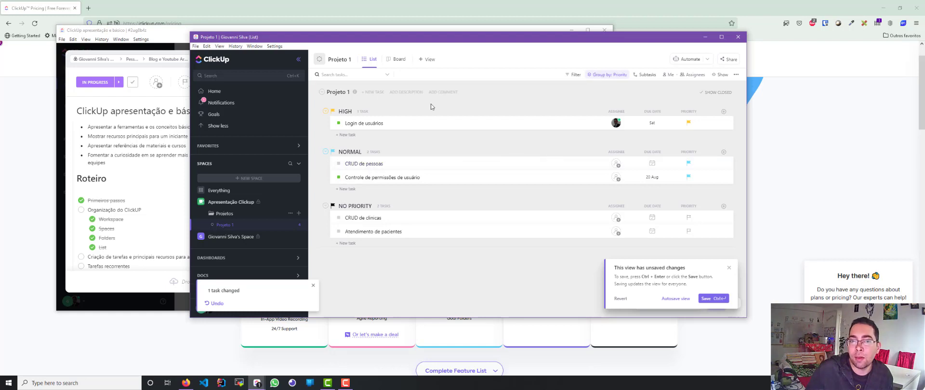
# Group the Projeto 1 tasks by Status again
pyautogui.click(600, 75)
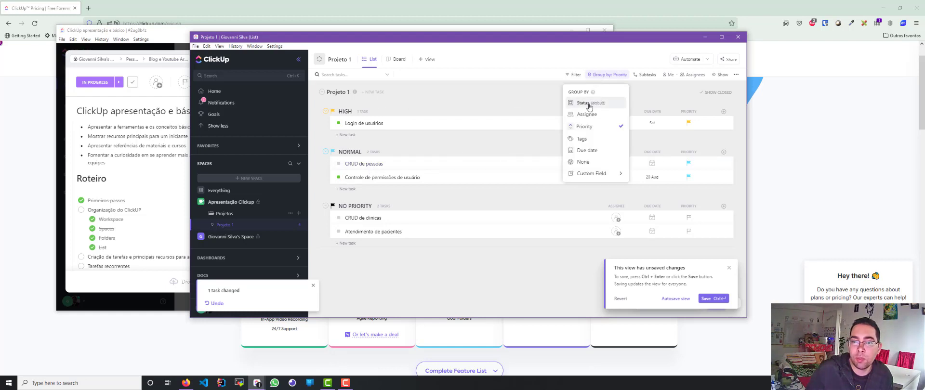
pyautogui.click(584, 103)
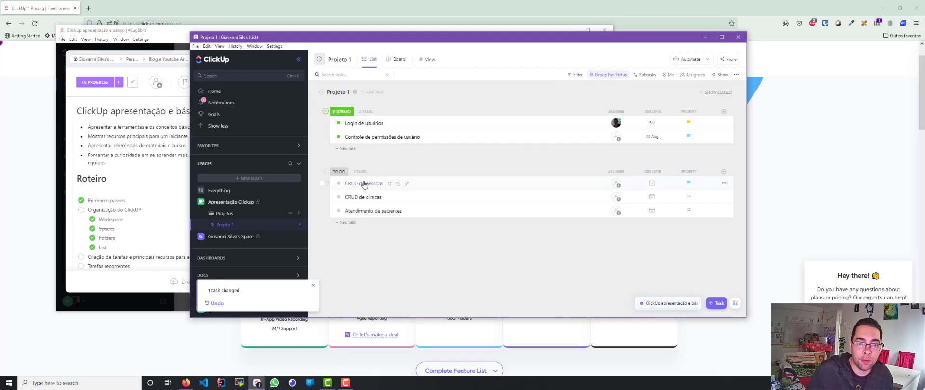
pyautogui.moveTo(364, 185)
pyautogui.mouseDown()
pyautogui.moveTo(378, 140)
pyautogui.moveTo(342, 180)
pyautogui.moveTo(365, 195)
pyautogui.mouseUp()
pyautogui.moveTo(369, 162); pyautogui.dragTo(357, 195)
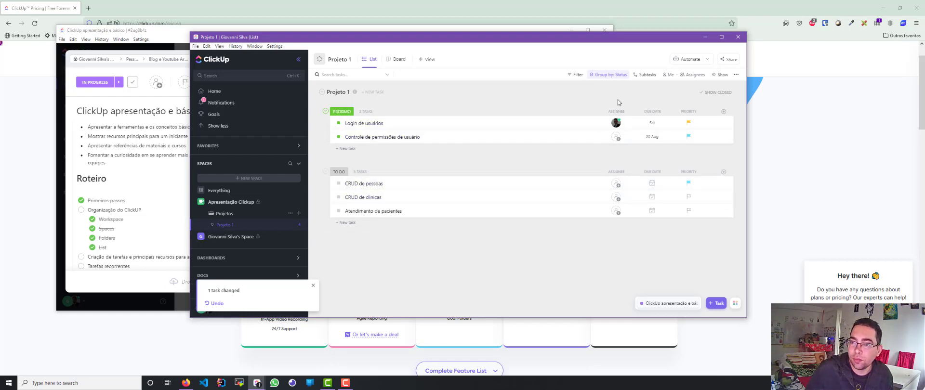
# Examine the list's display options and the field types available for a new column
pyautogui.click(720, 74)
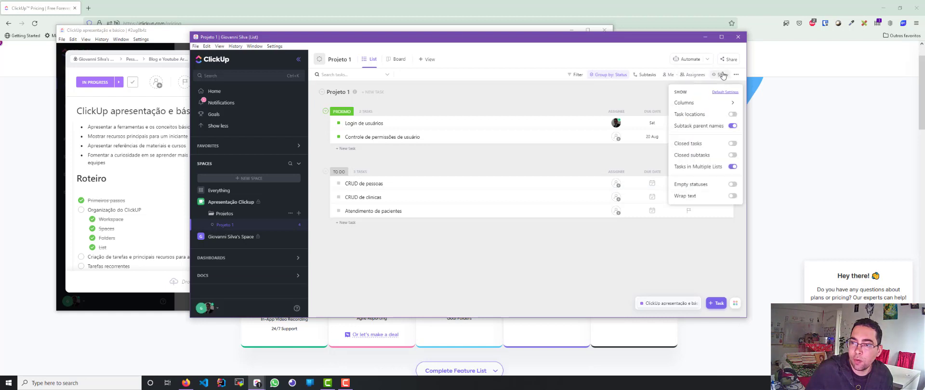
pyautogui.click(712, 105)
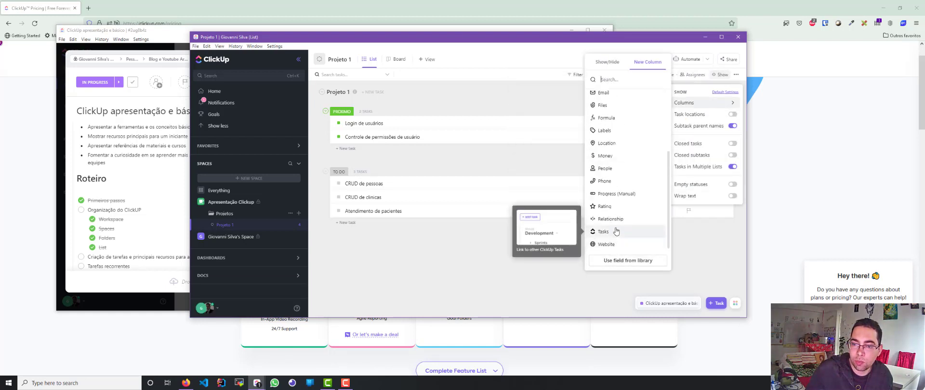
pyautogui.scroll(-3, 618, 241)
pyautogui.scroll(3, 625, 107)
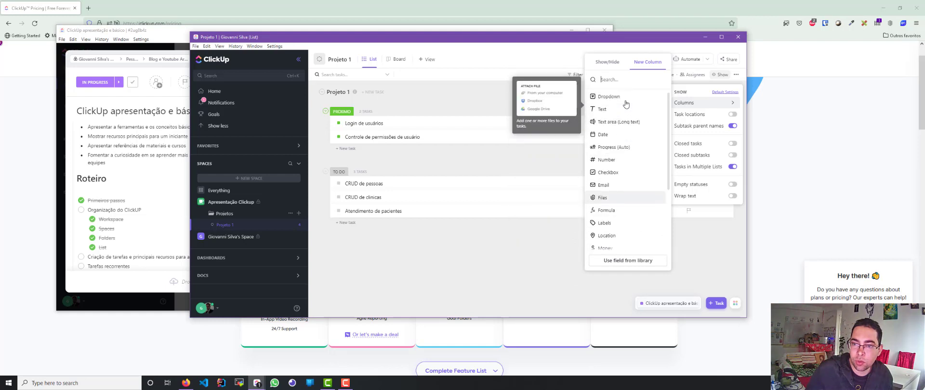
pyautogui.click(712, 248)
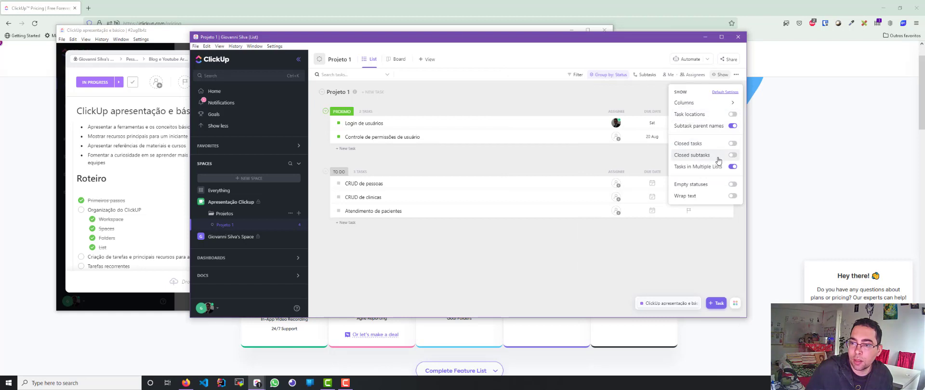
# Switch the display of closed tasks on and back off in the list's display options
pyautogui.click(730, 146)
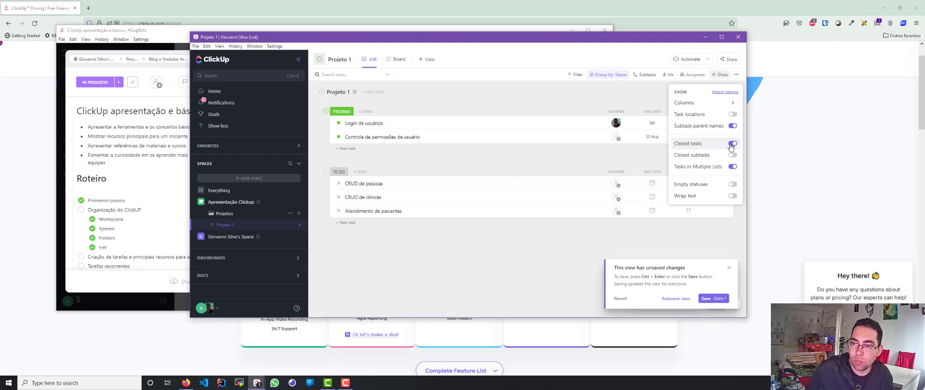
pyautogui.click(732, 145)
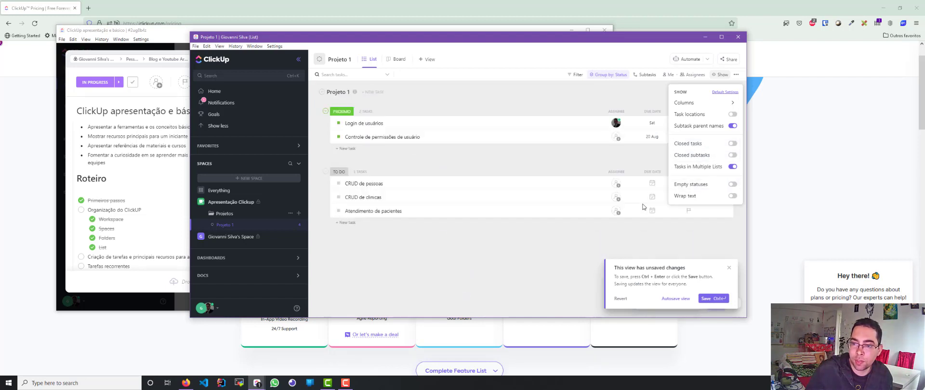
pyautogui.click(639, 96)
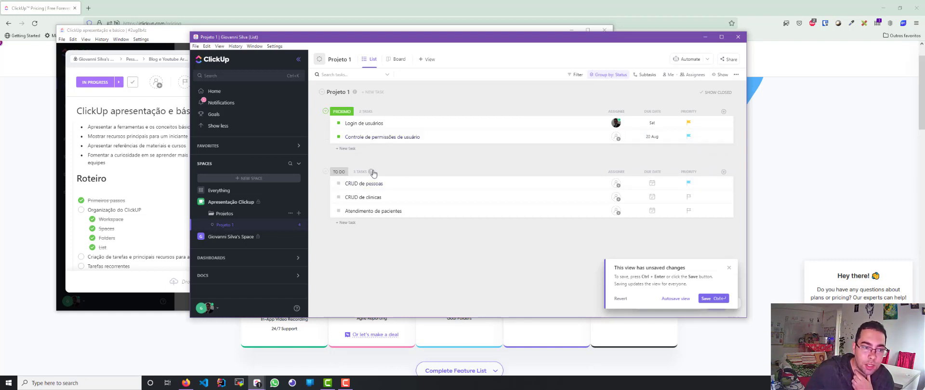
# Check the upcoming topics in the Roteiro checklist and return to the Projeto 1 list
pyautogui.scroll(-1, 146, 196)
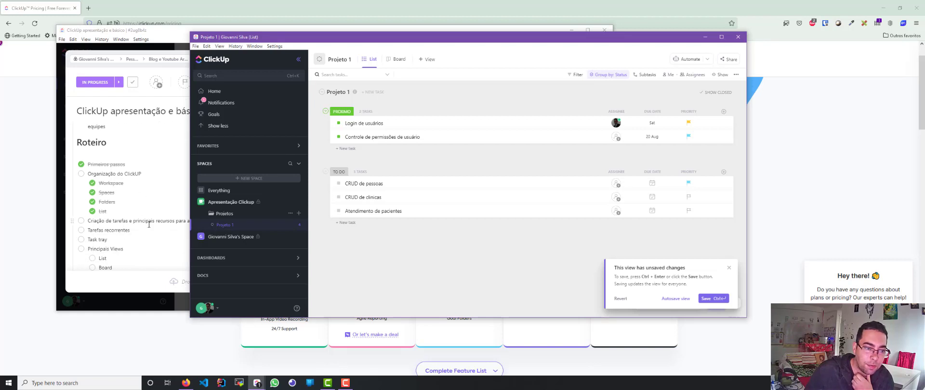
pyautogui.click(149, 223)
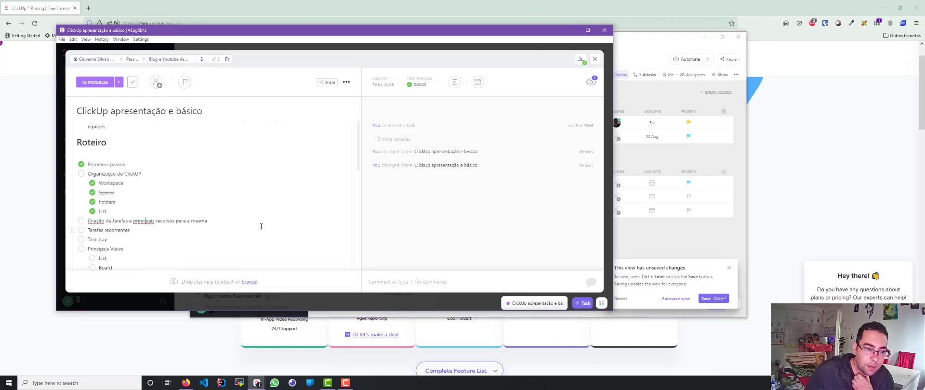
pyautogui.click(636, 154)
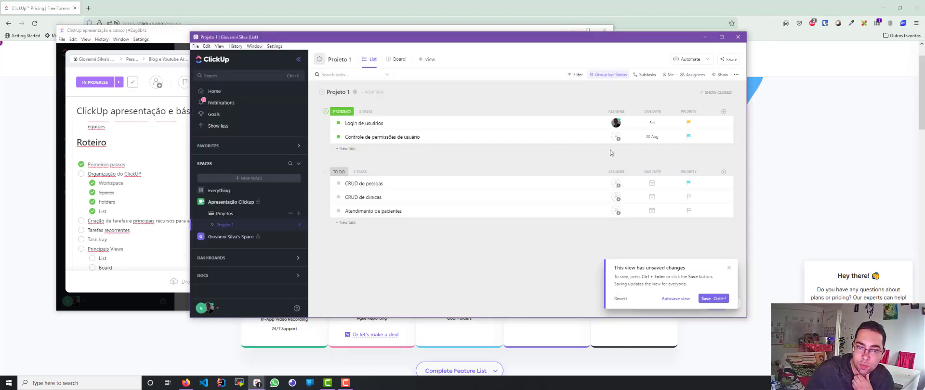
# View the details of the task "Login de usuários", close them and dismiss the unsaved view changes notice
pyautogui.click(365, 123)
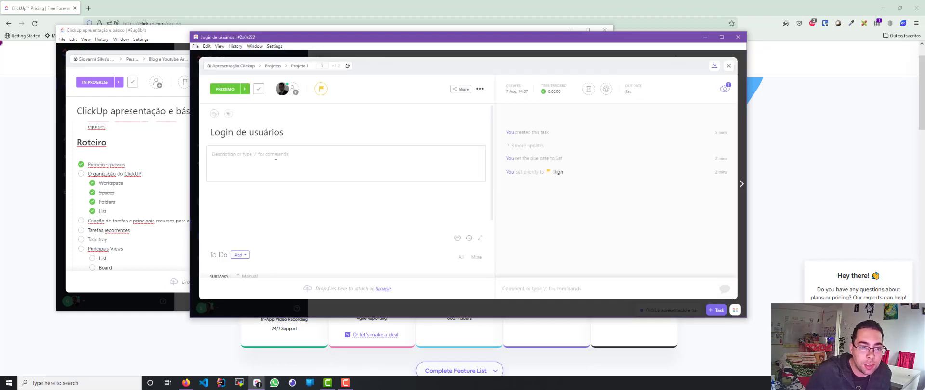
pyautogui.click(727, 66)
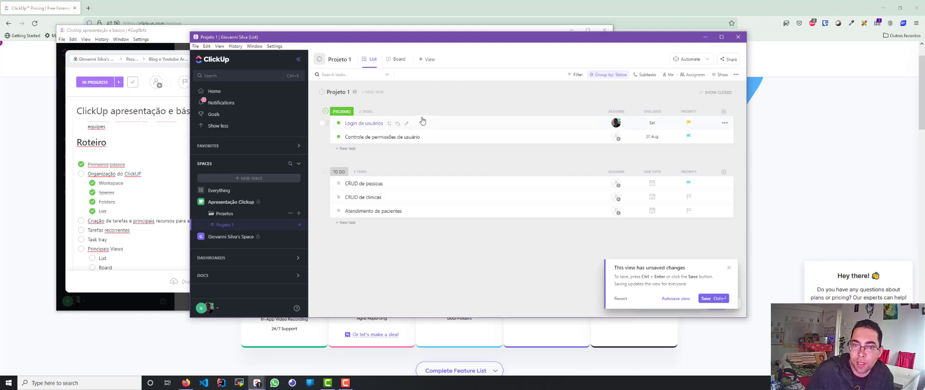
pyautogui.click(729, 269)
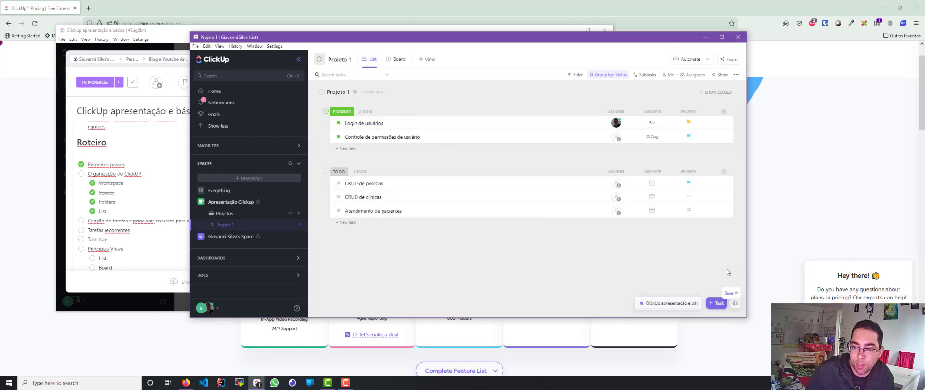
# Examine the new task form and its Space, Folder and List choices, closing it without creating a task
pyautogui.click(717, 303)
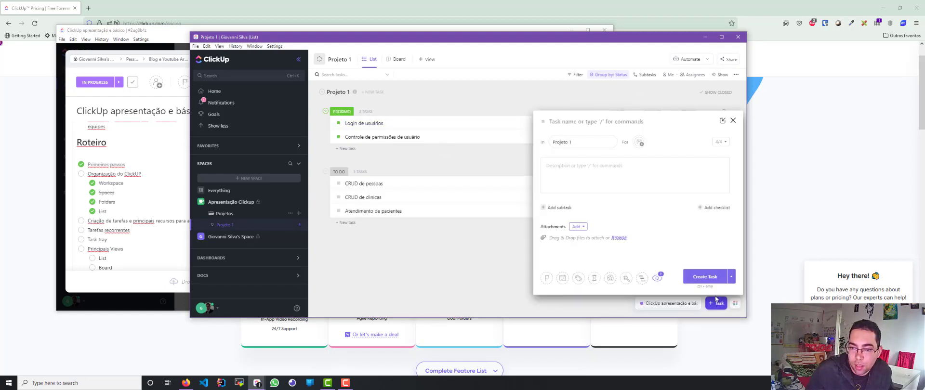
pyautogui.click(601, 145)
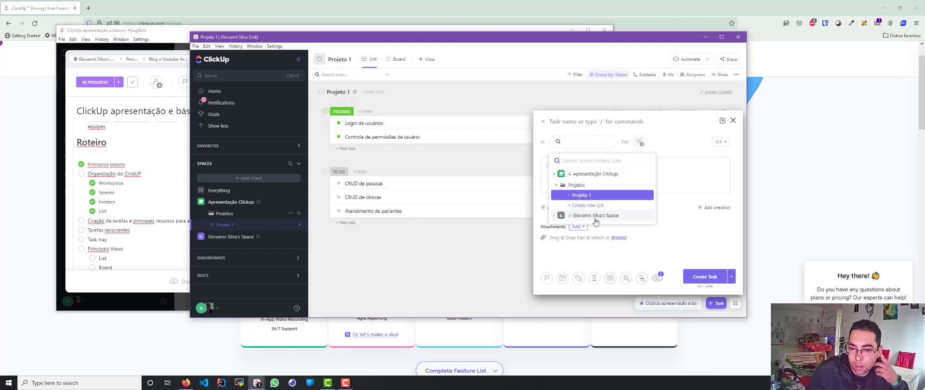
pyautogui.click(554, 216)
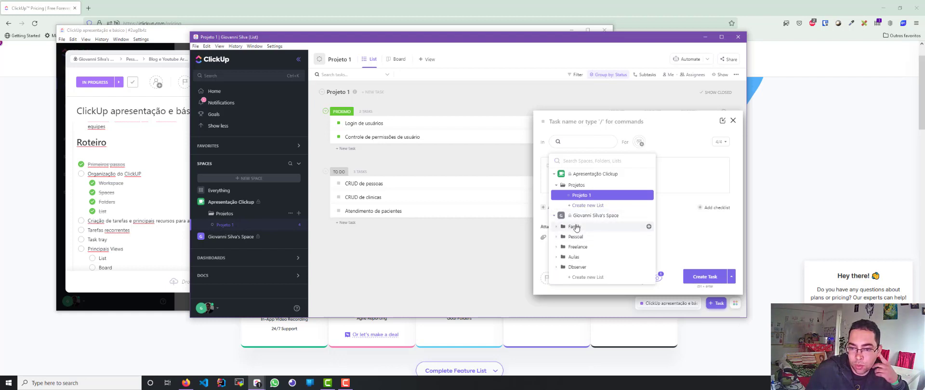
pyautogui.click(555, 217)
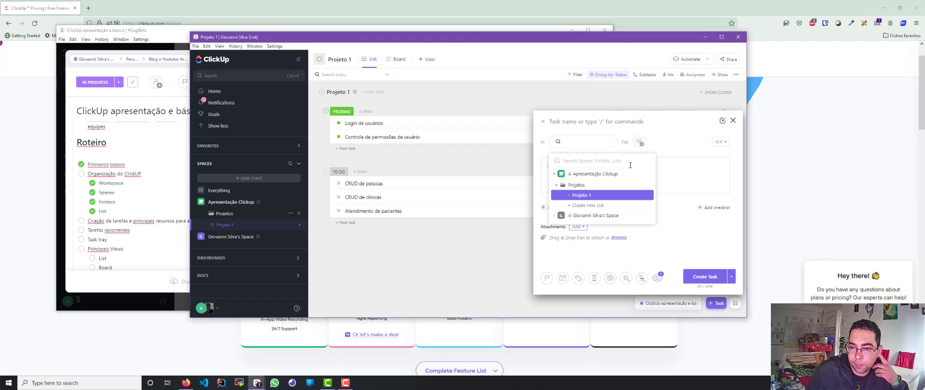
pyautogui.click(673, 165)
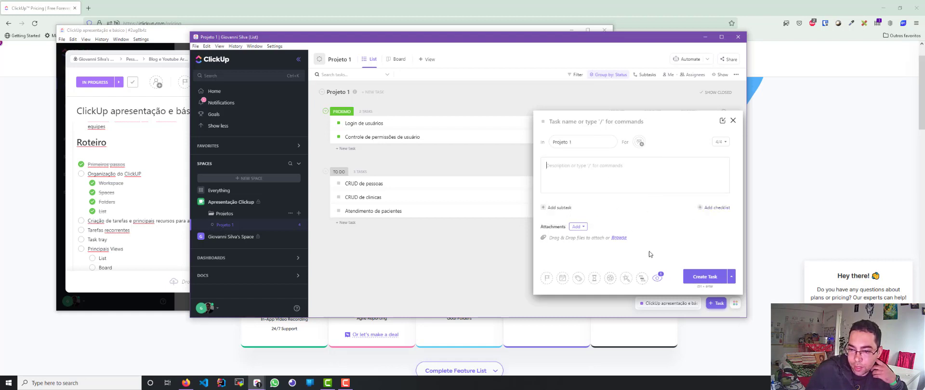
pyautogui.click(733, 121)
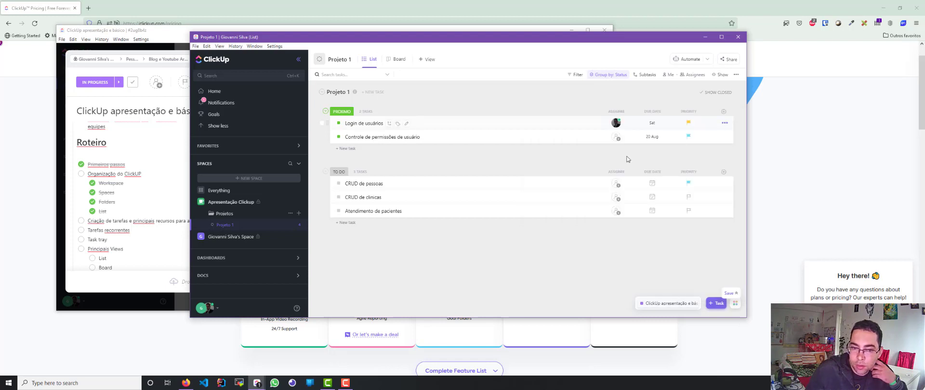
# Write the description "Necessário efetuar o login de usuário no sistema com um usuário válido." in the task "Login de usuários"
pyautogui.click(364, 124)
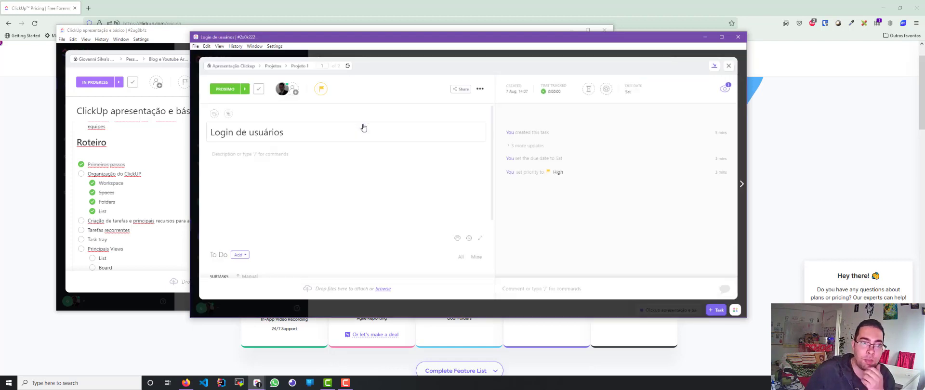
pyautogui.click(245, 155)
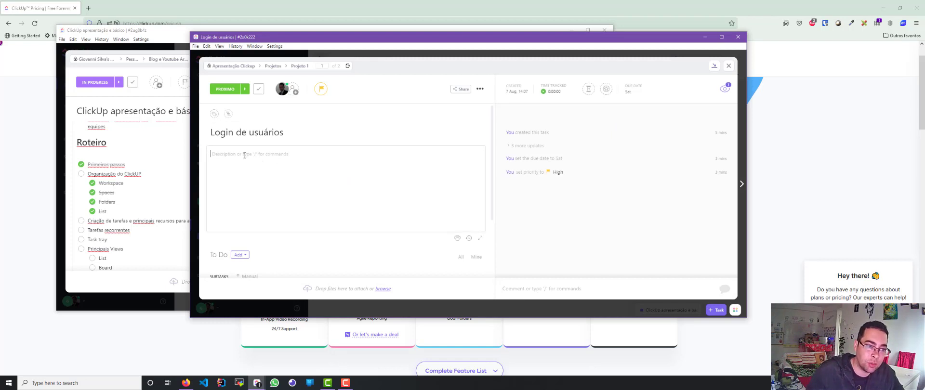
pyautogui.write('Necessá')
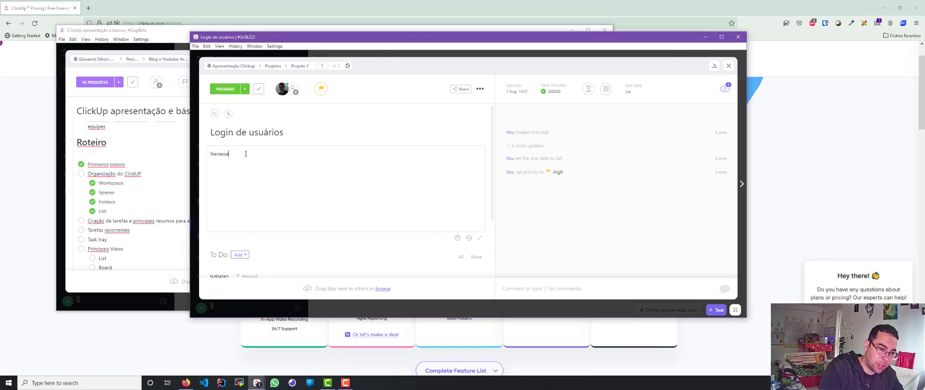
pyautogui.write('ria')
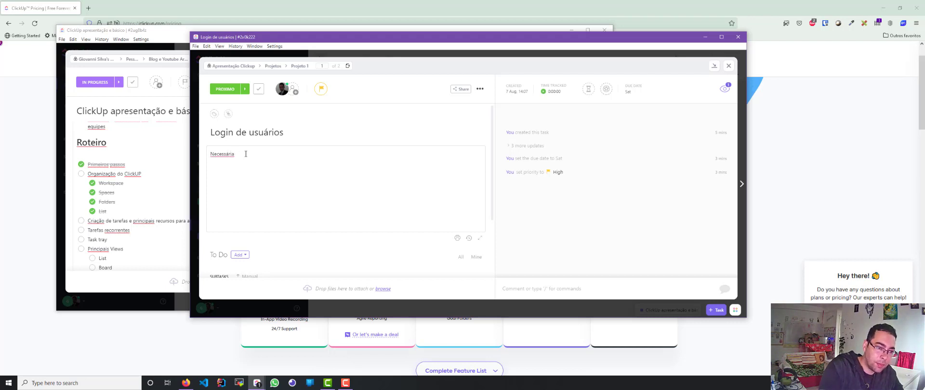
pyautogui.press('BackSpace')
pyautogui.write('o efetuar o login de')
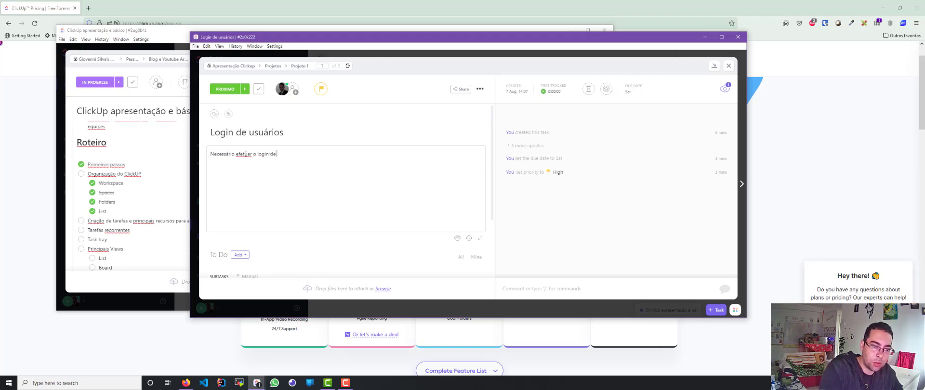
pyautogui.write('usuário no sistema')
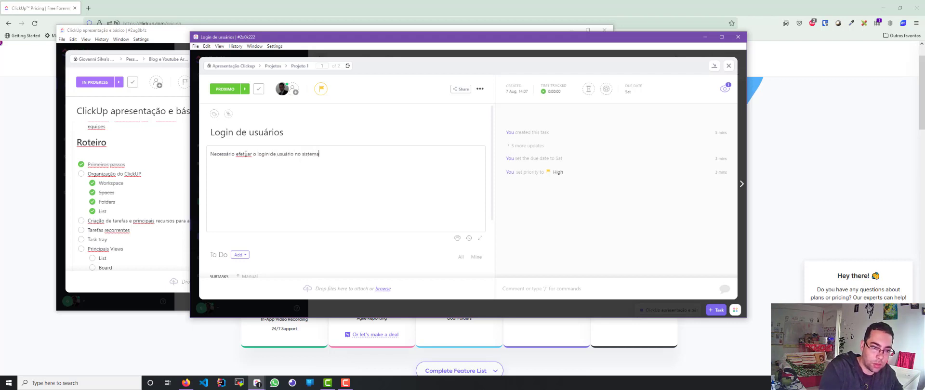
pyautogui.write(' com um u')
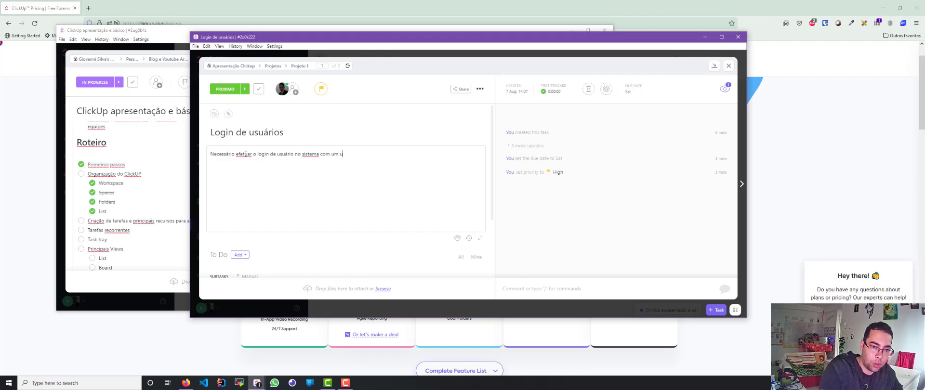
pyautogui.write('suário válido.')
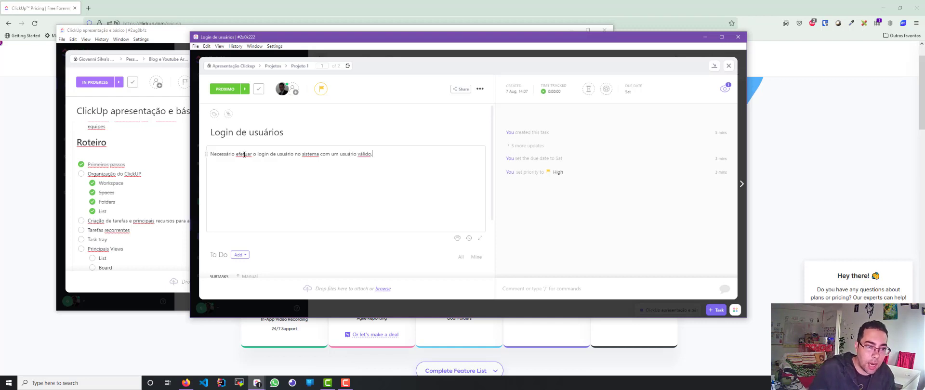
# Turn the description text of "Login de usuários" into a Heading 2 block
pyautogui.click(243, 154)
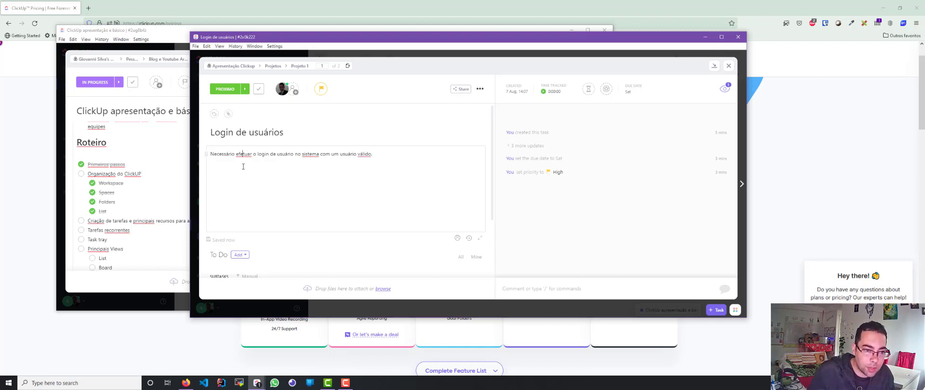
pyautogui.click(206, 154)
pyautogui.moveTo(239, 181)
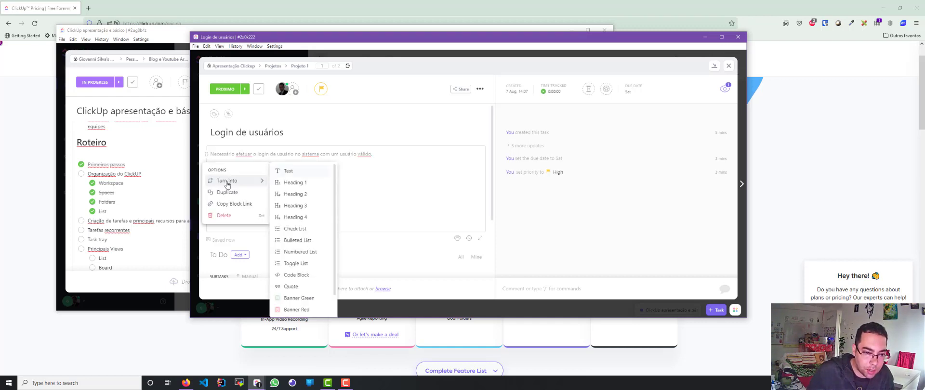
pyautogui.click(284, 194)
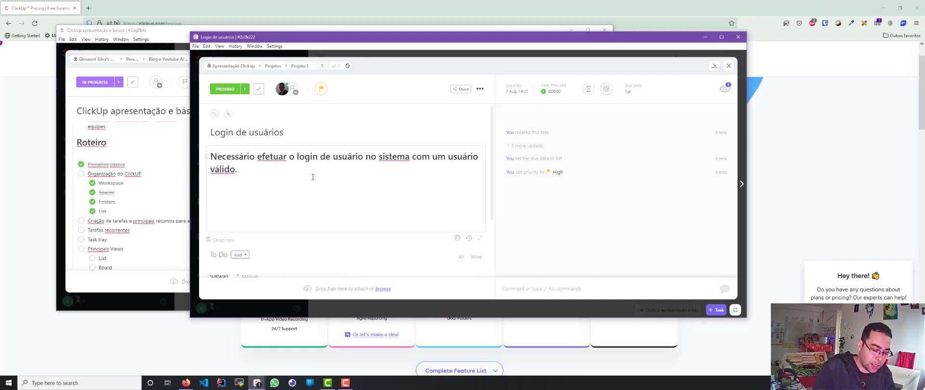
# Start a new line below the heading and examine the insertable formatting, embed, view and task action commands
pyautogui.press('Return')
pyautogui.press('Return')
pyautogui.write('/')
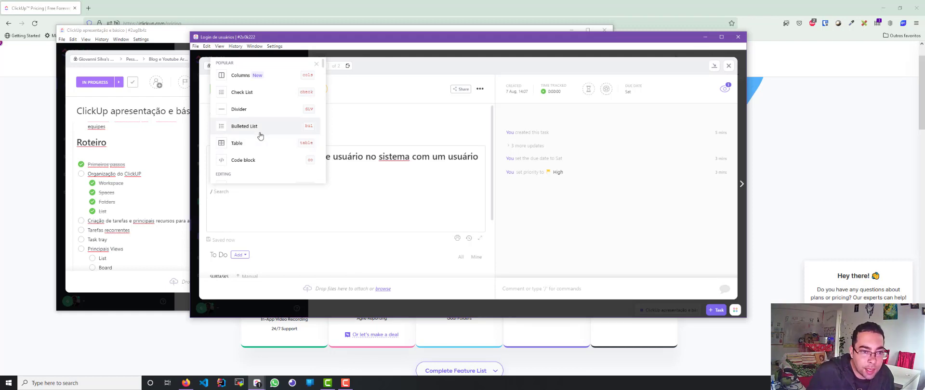
pyautogui.scroll(-3, 260, 140)
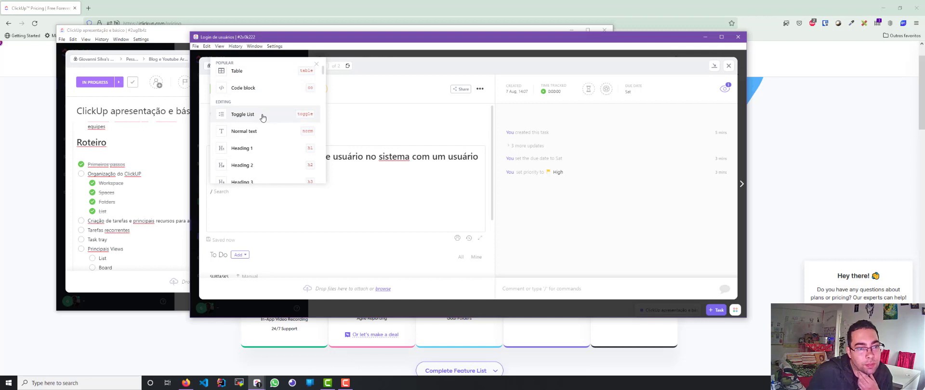
pyautogui.scroll(-2, 262, 116)
pyautogui.scroll(-4, 262, 115)
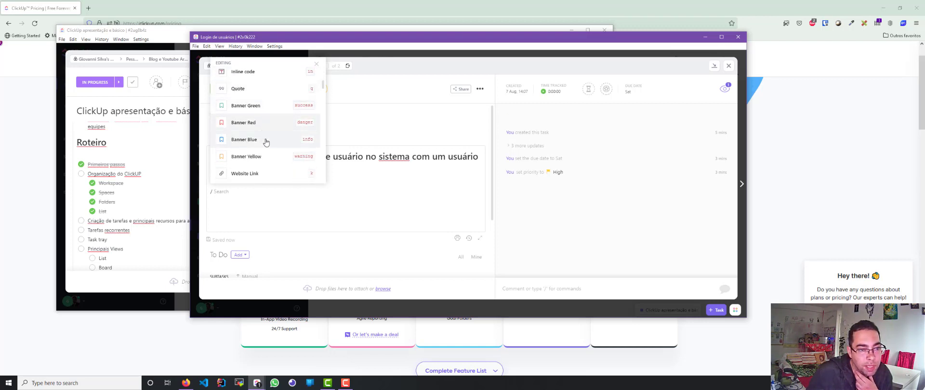
pyautogui.scroll(-2, 265, 140)
pyautogui.scroll(-5, 268, 156)
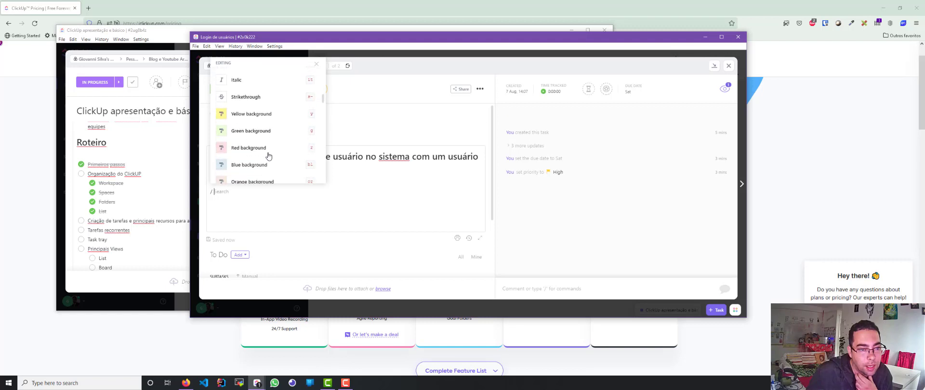
pyautogui.scroll(-6, 265, 127)
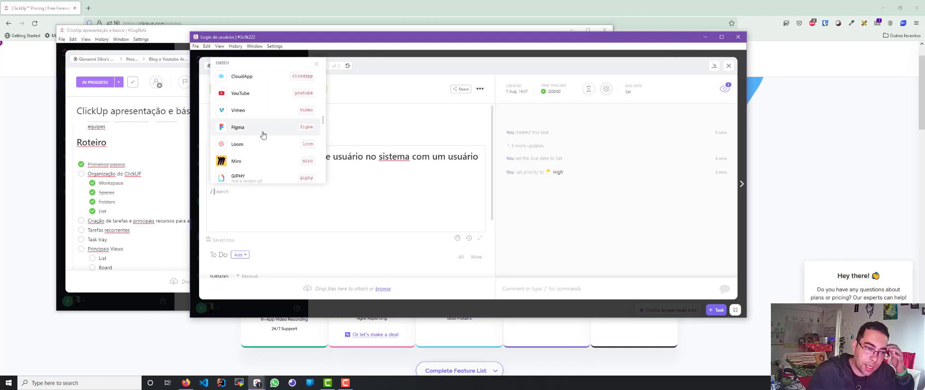
pyautogui.scroll(2, 263, 135)
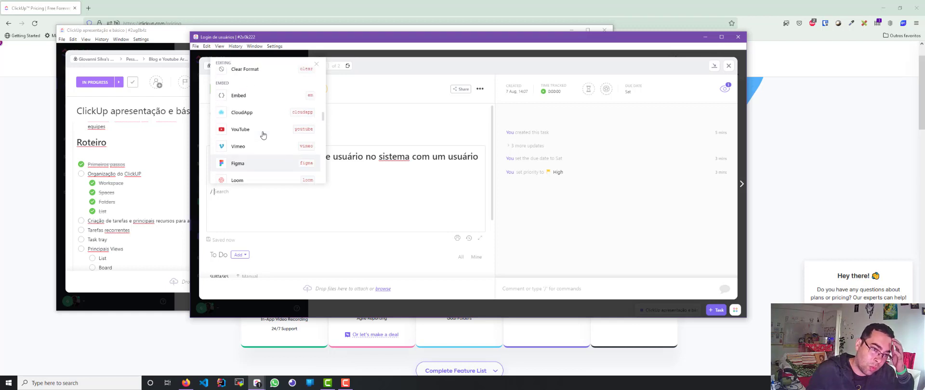
pyautogui.scroll(-2, 263, 135)
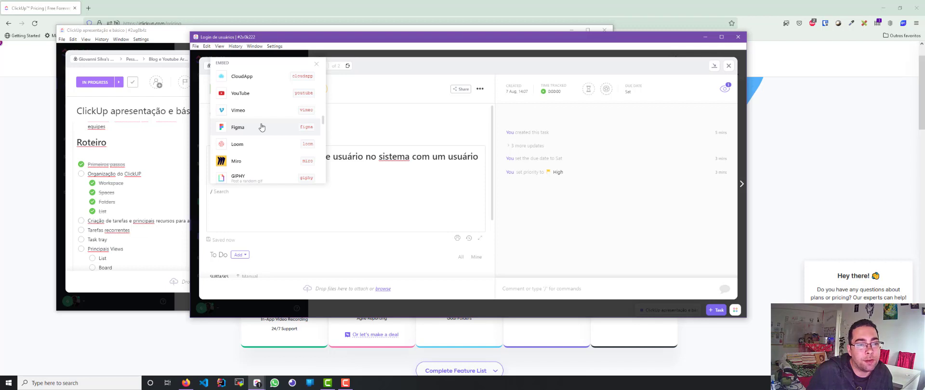
pyautogui.scroll(-2, 262, 143)
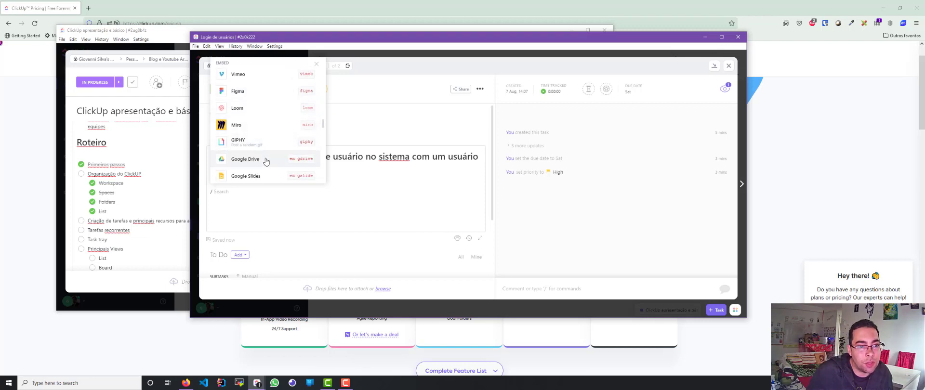
pyautogui.scroll(-4, 265, 159)
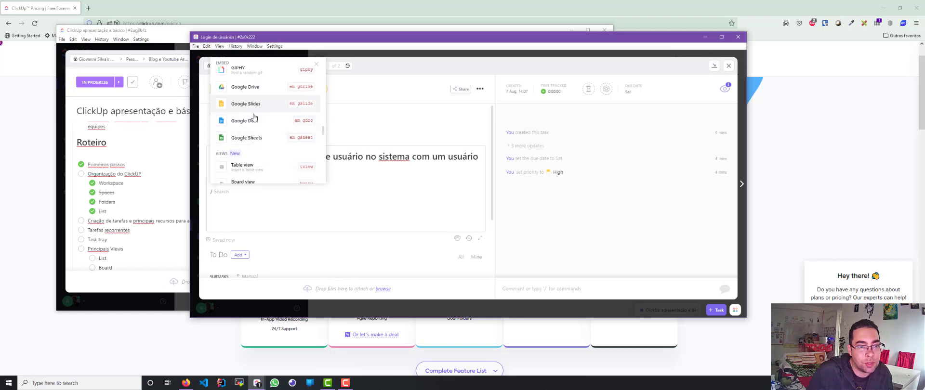
pyautogui.scroll(-1, 259, 145)
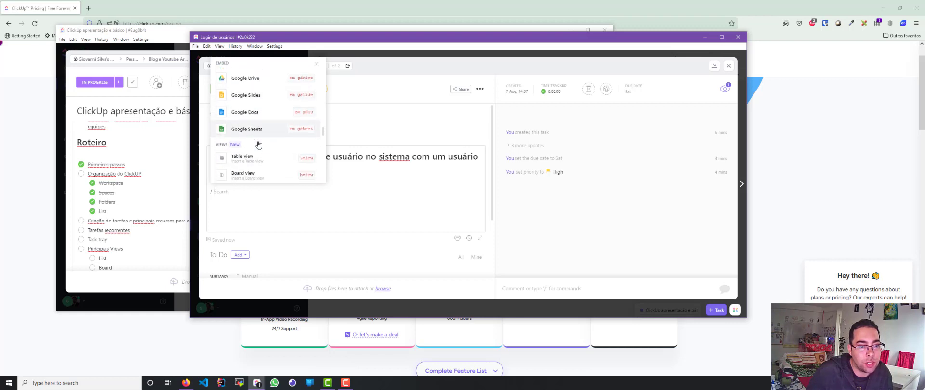
pyautogui.scroll(-5, 258, 145)
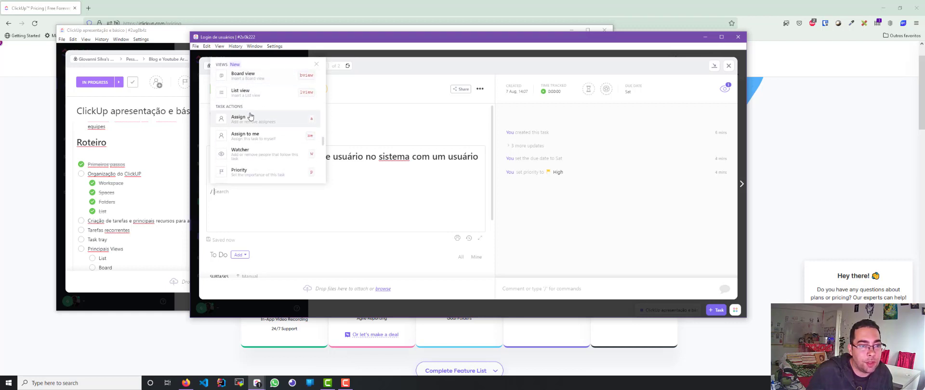
# Insert a List view of the Buy List from the Family folder into the task description
pyautogui.scroll(2, 253, 123)
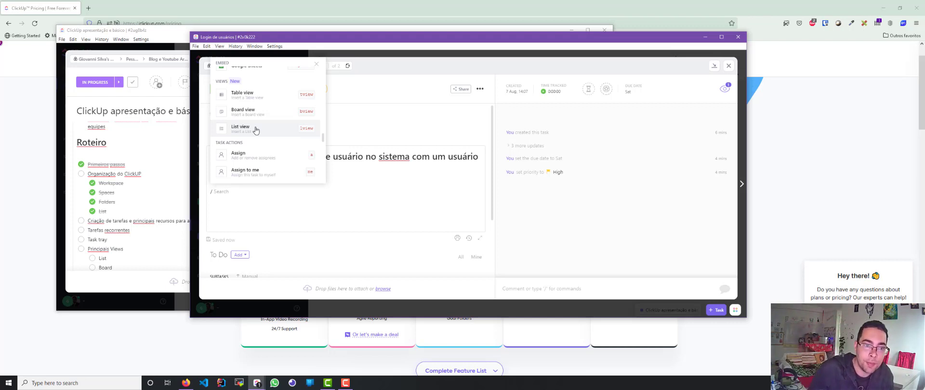
pyautogui.click(256, 130)
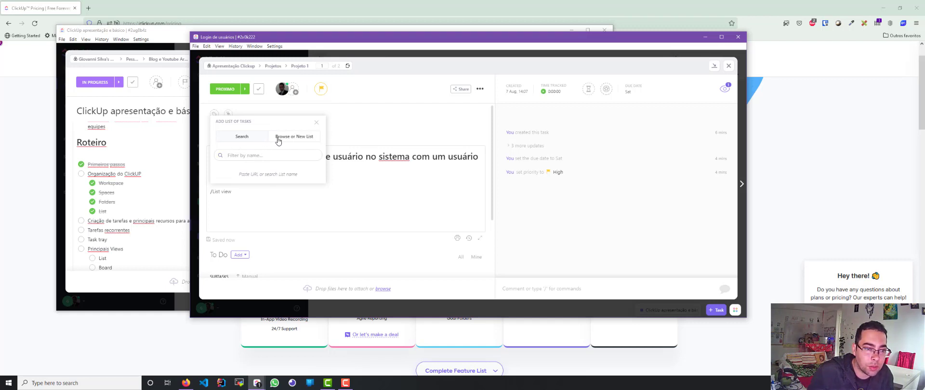
pyautogui.click(293, 137)
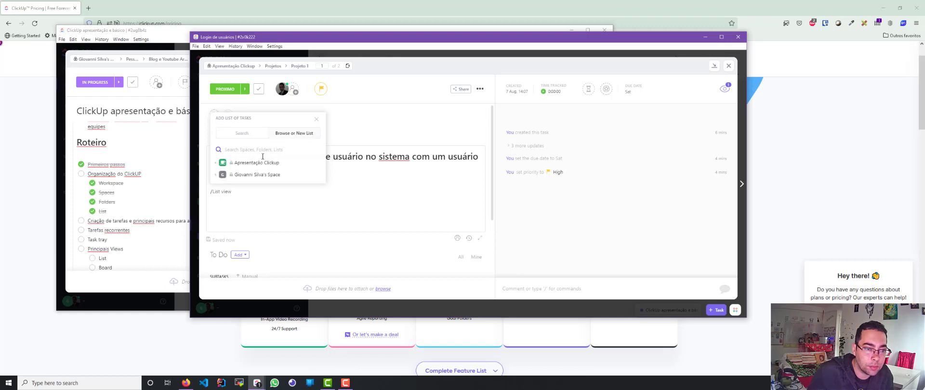
pyautogui.click(216, 163)
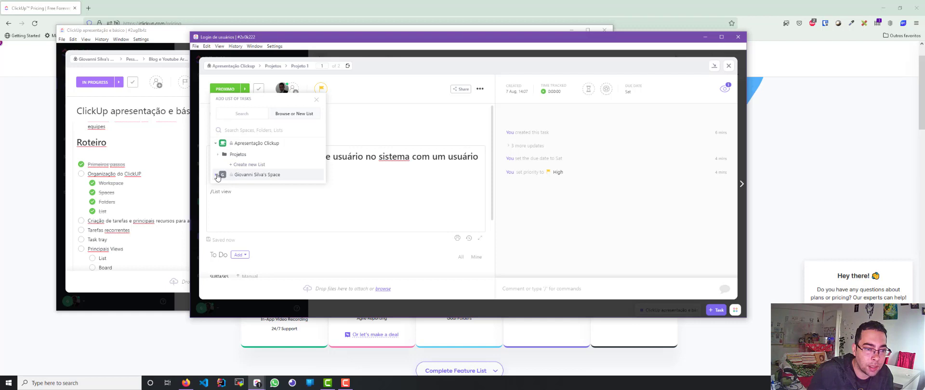
pyautogui.click(216, 174)
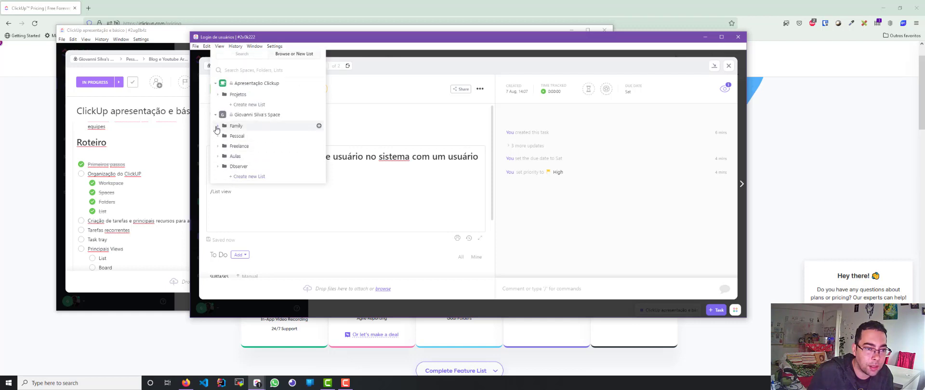
pyautogui.click(217, 127)
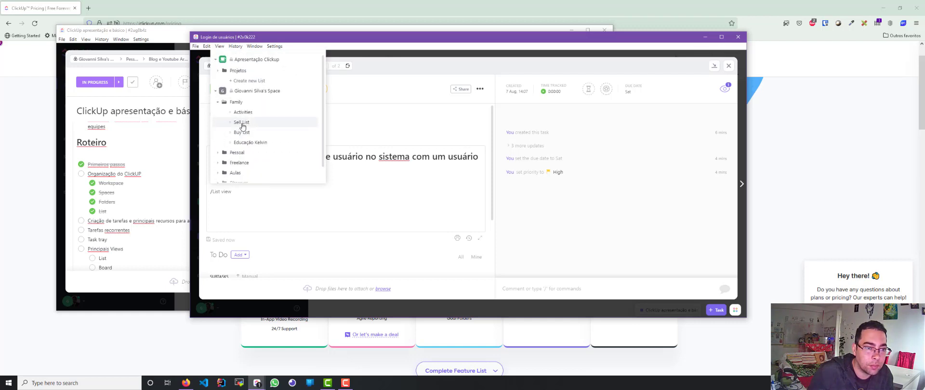
pyautogui.click(242, 132)
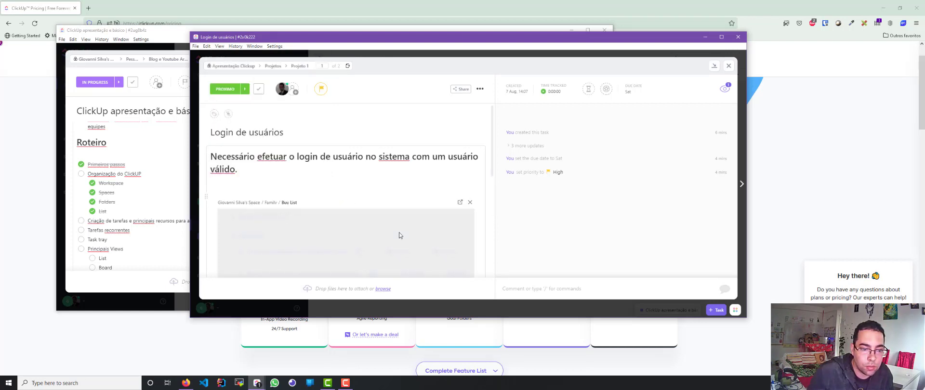
# Look through the tasks of the embedded Buy List and collapse the view into a link
pyautogui.scroll(-2, 344, 231)
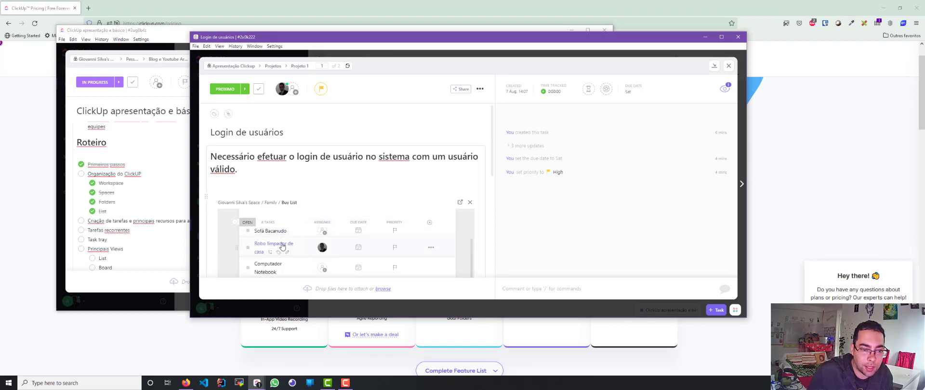
pyautogui.scroll(2, 366, 241)
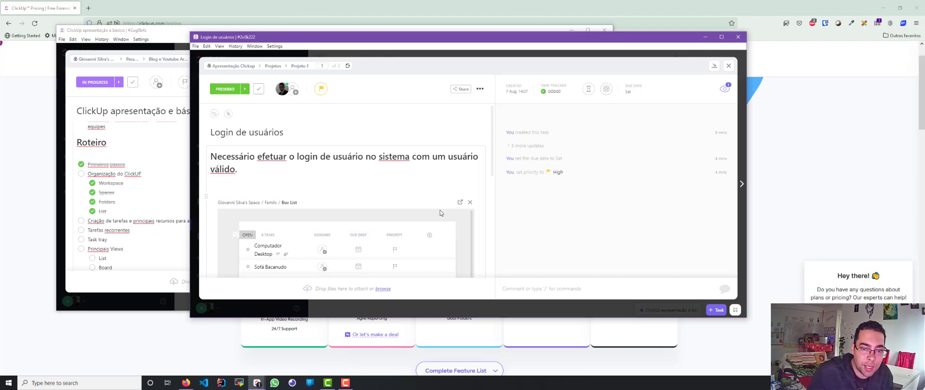
pyautogui.click(470, 202)
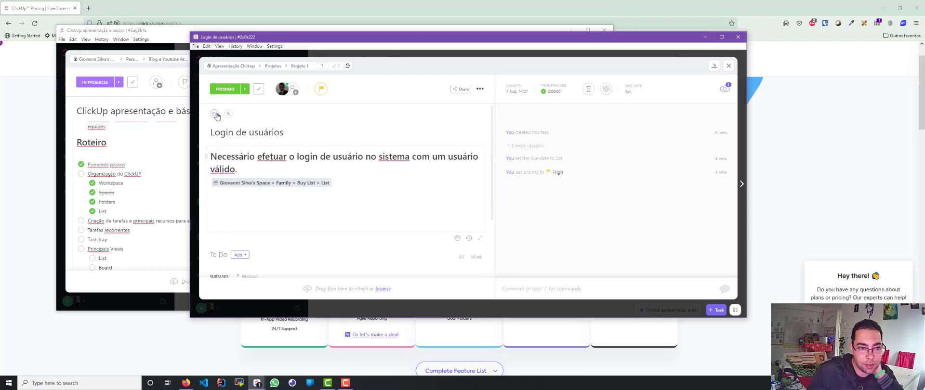
# Create the tag "segurança" on the task "Login de usuários"
pyautogui.click(214, 114)
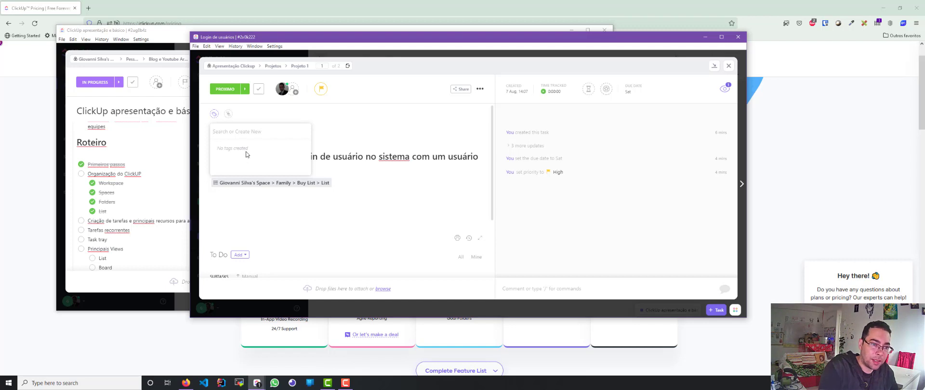
pyautogui.write('segura')
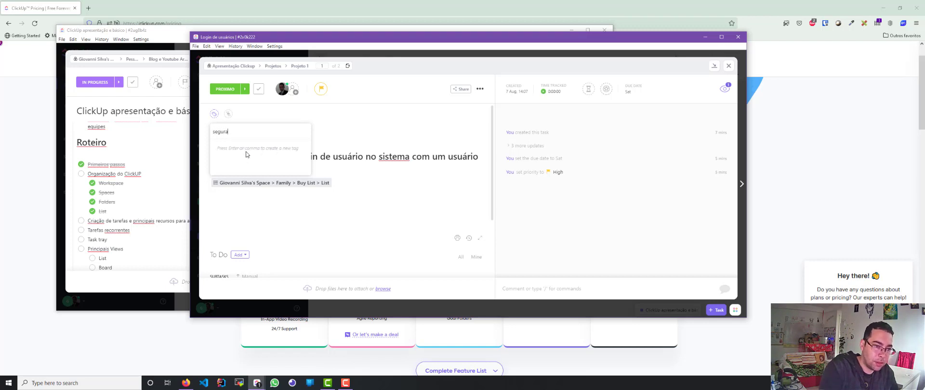
pyautogui.write('nça')
pyautogui.press('Return')
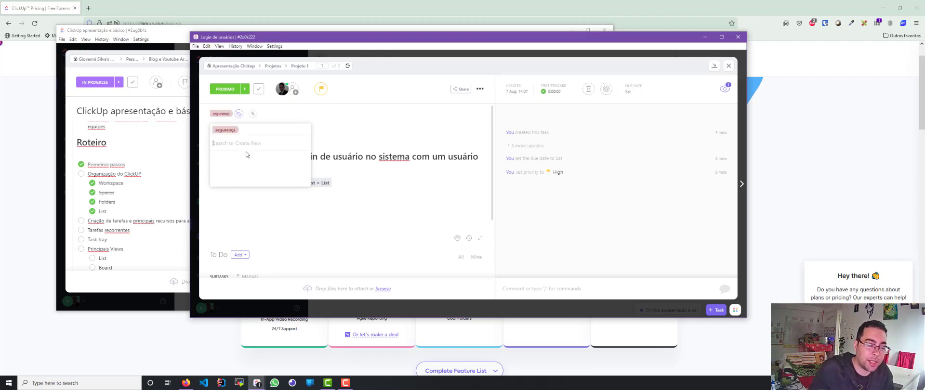
# Add "Controle de permissões de usuário" as a task blocked by "Login de usuários" in its dependencies
pyautogui.click(267, 210)
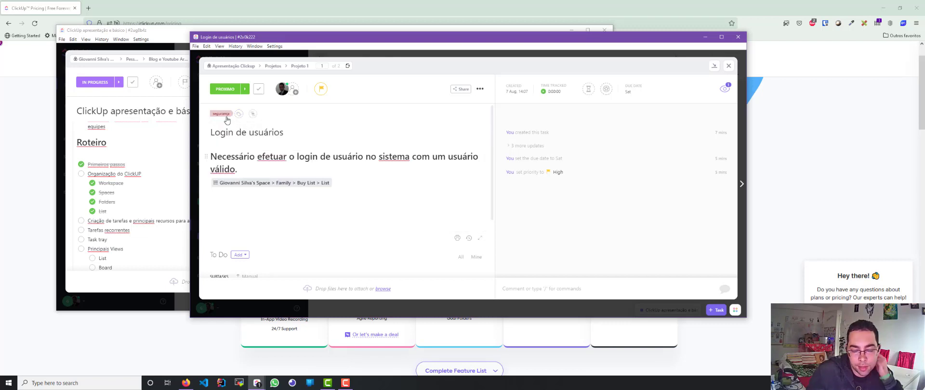
pyautogui.click(253, 115)
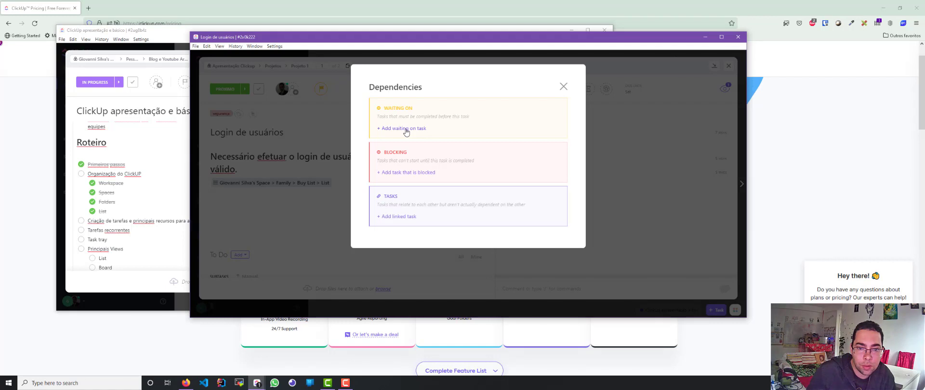
pyautogui.click(403, 173)
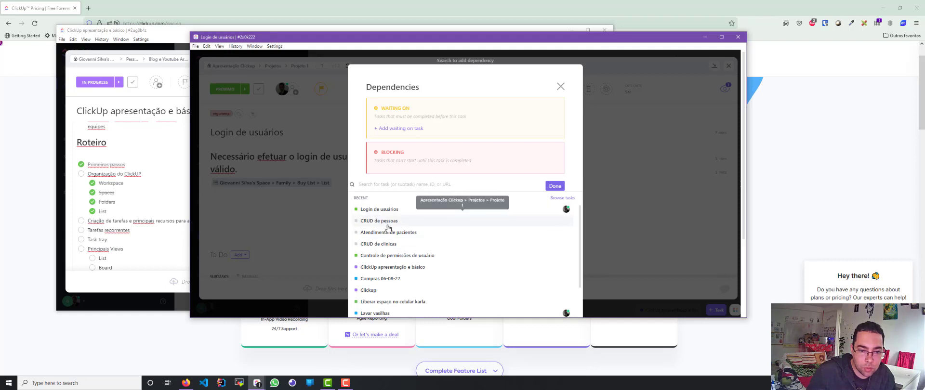
pyautogui.click(398, 258)
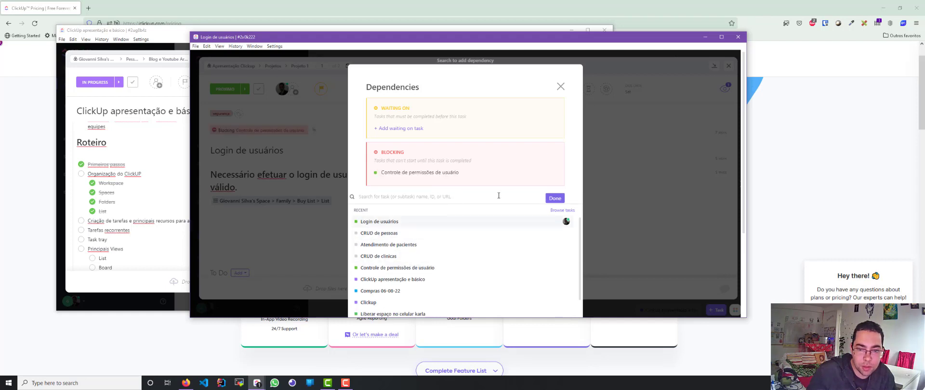
pyautogui.click(555, 199)
# Follow the blocking dependency to "Controle de permissões de usuário", inspect its waiting-on relation, and return to "Login de usuários"
pyautogui.moveTo(250, 132)
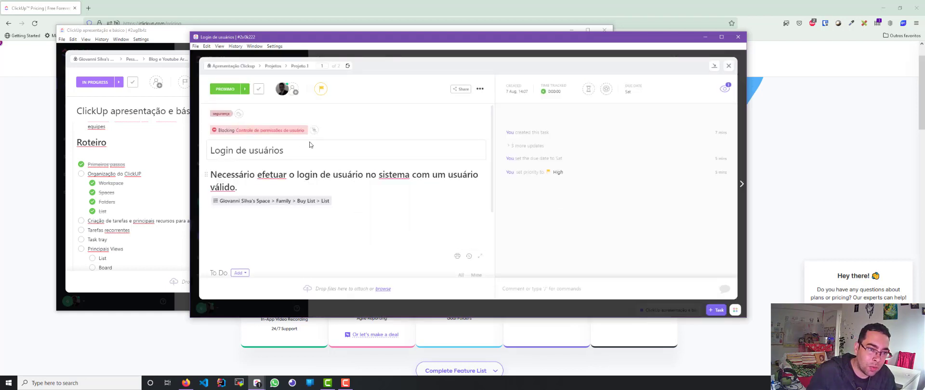
pyautogui.click(266, 131)
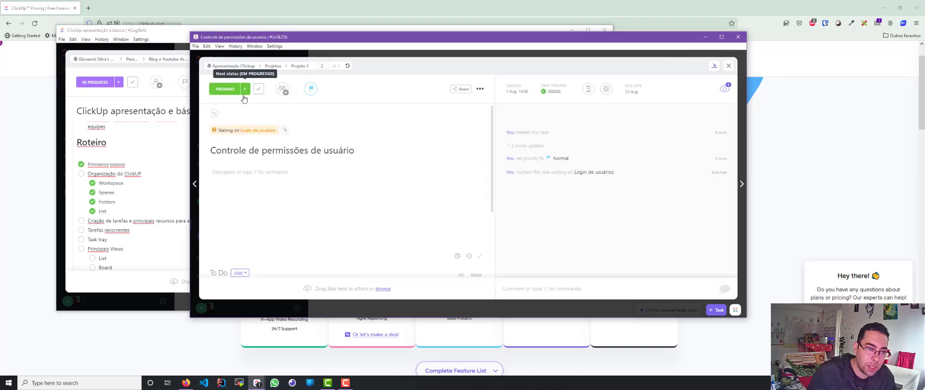
pyautogui.moveTo(247, 135)
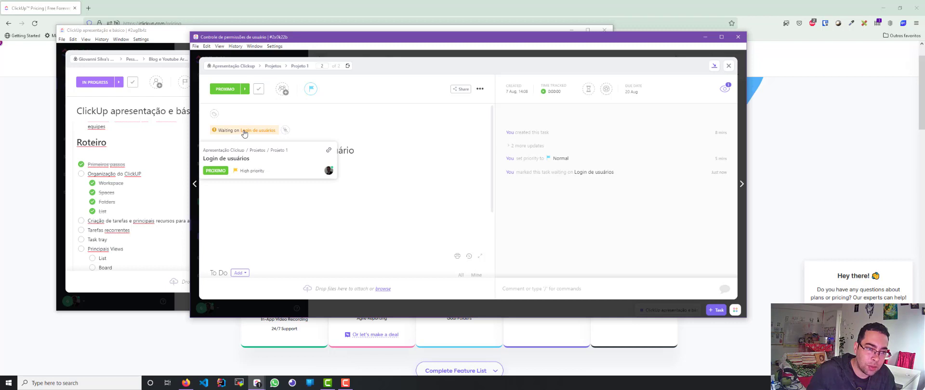
pyautogui.click(244, 134)
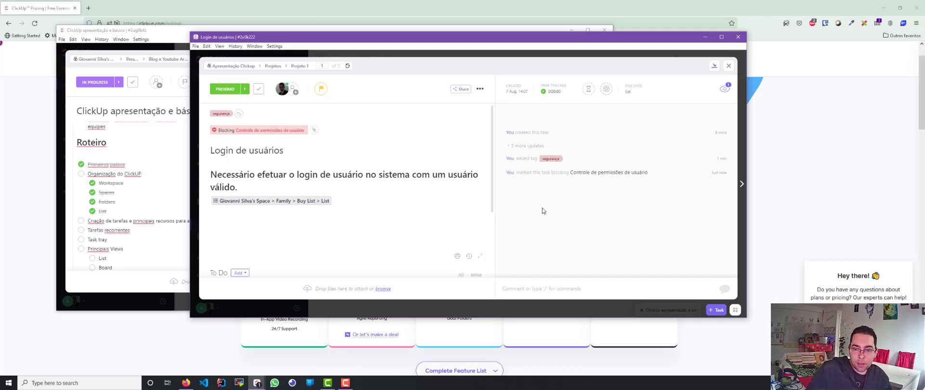
# Write the comment "Será necessário a autenticação com Facebook?" on the task "Login de usuários"
pyautogui.click(523, 287)
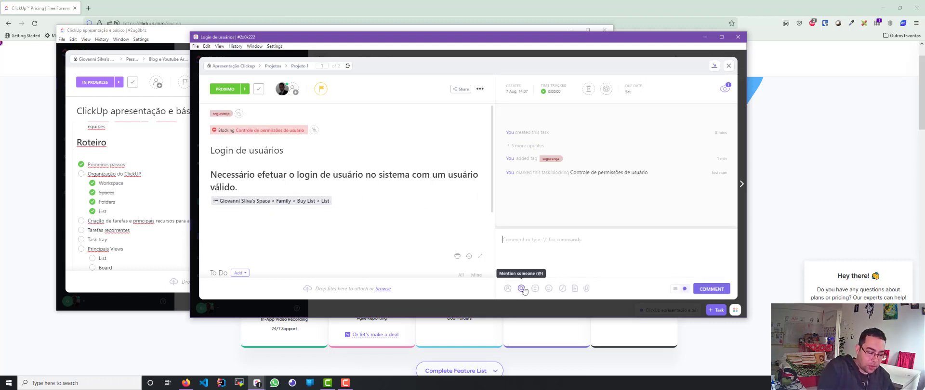
pyautogui.write('Come')
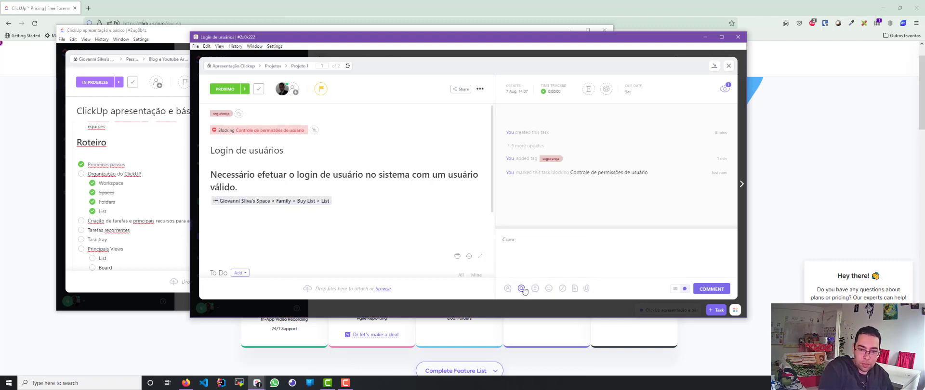
pyautogui.press('BackSpace')
pyautogui.press('BackSpace')
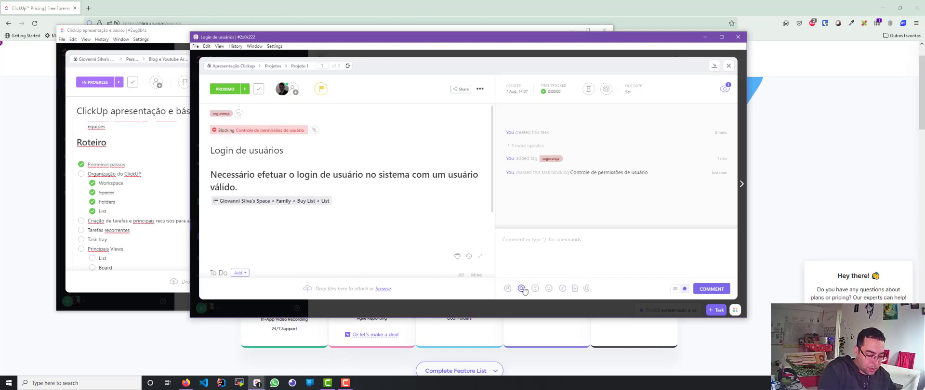
pyautogui.write('Ser')
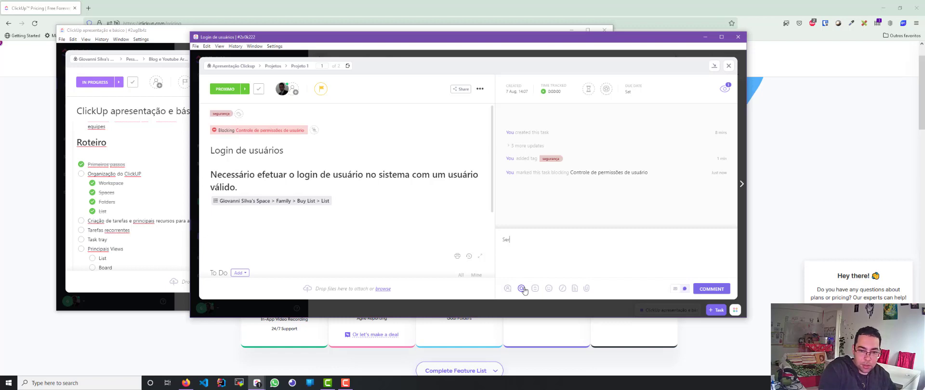
pyautogui.write('á necessário a')
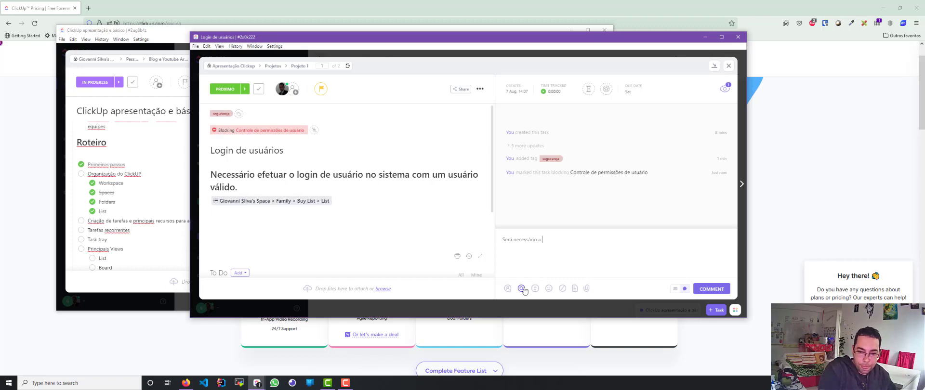
pyautogui.write('ent')
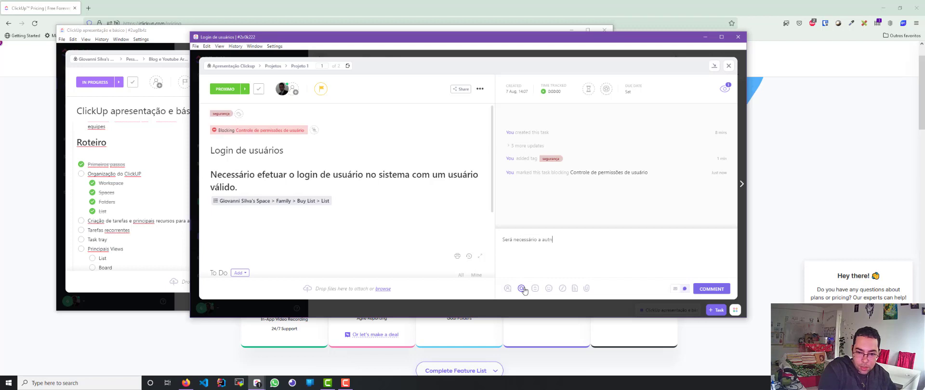
pyautogui.write('icação ')
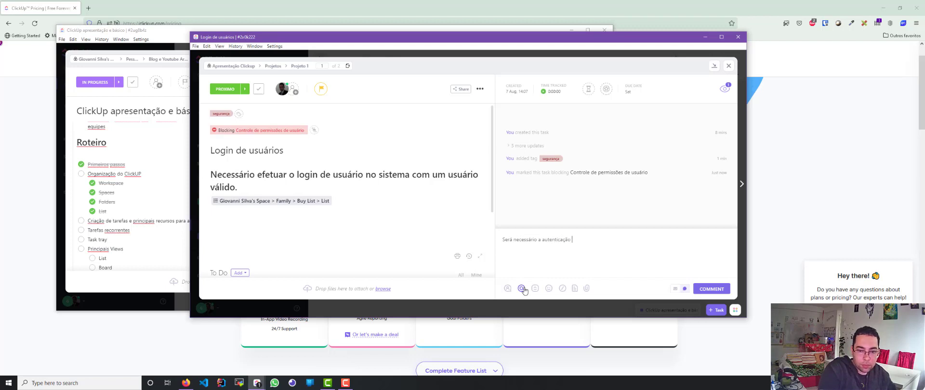
pyautogui.write('com')
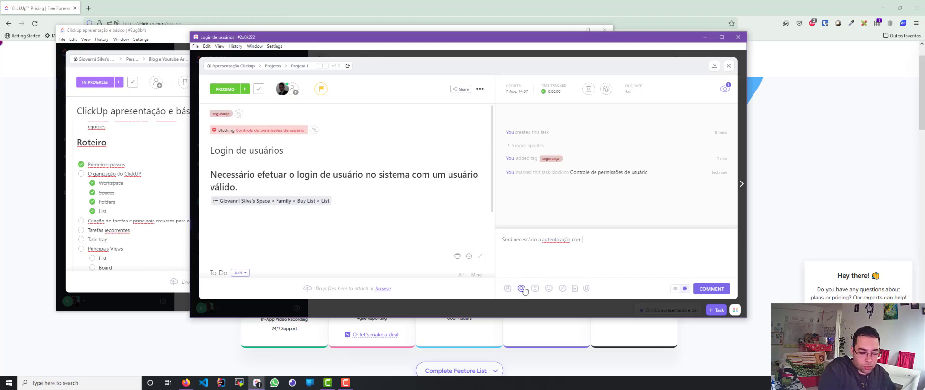
pyautogui.write(' Faceboo')
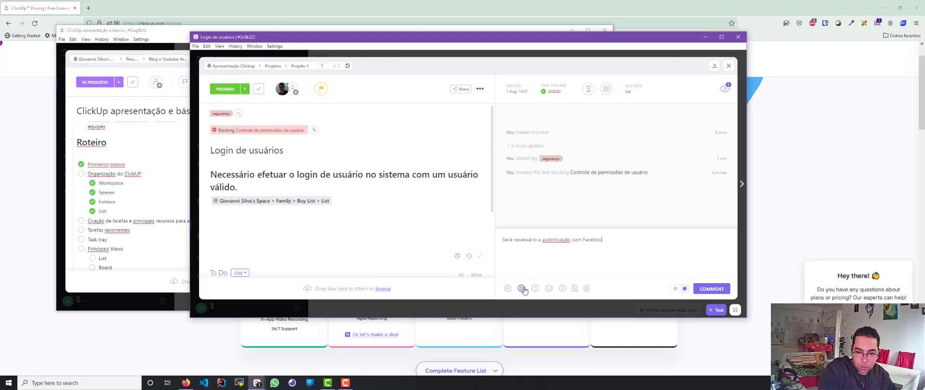
pyautogui.write('k?')
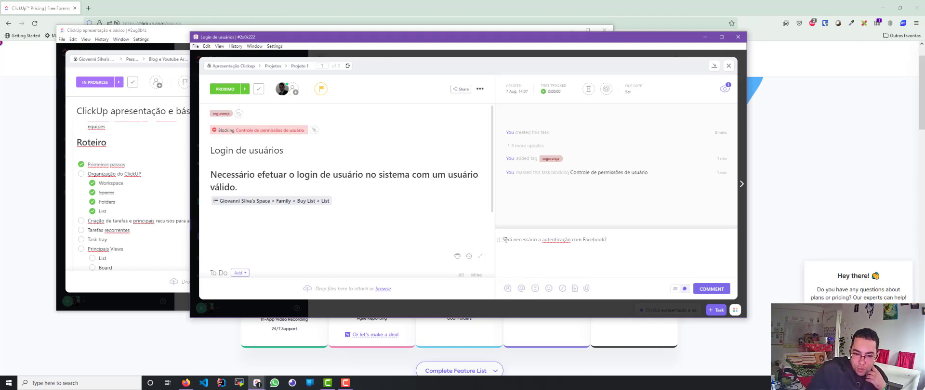
# Assign the drafted Facebook authentication comment to yourself and post it
pyautogui.click(509, 289)
pyautogui.click(528, 212)
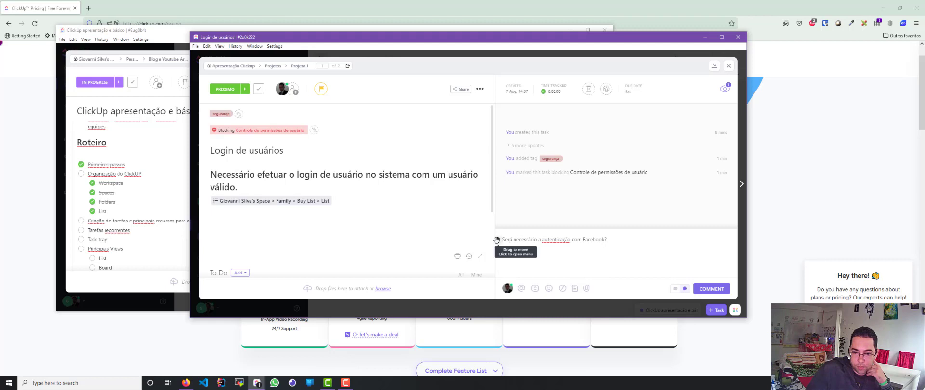
pyautogui.click(499, 240)
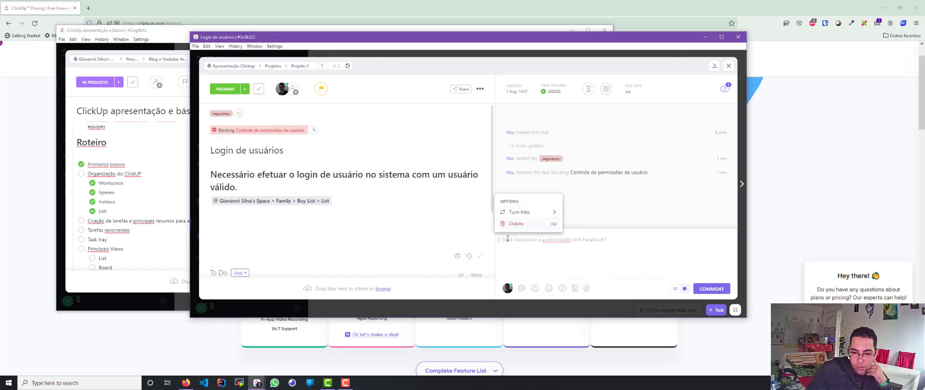
pyautogui.click(510, 241)
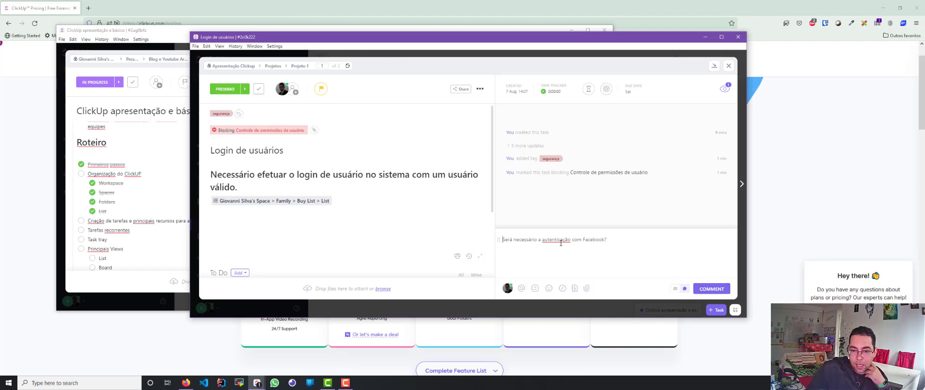
pyautogui.click(712, 289)
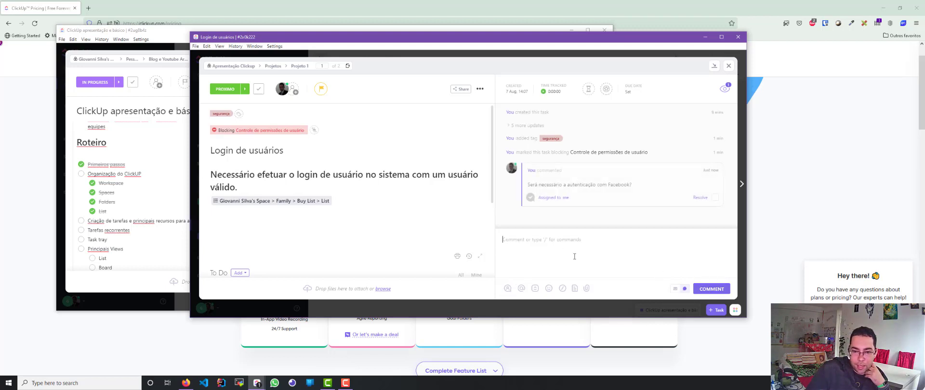
# Resolve the assigned comment from the task's To Do section and post a second comment reading "Não vai ter login com facebook."
pyautogui.scroll(-3, 266, 253)
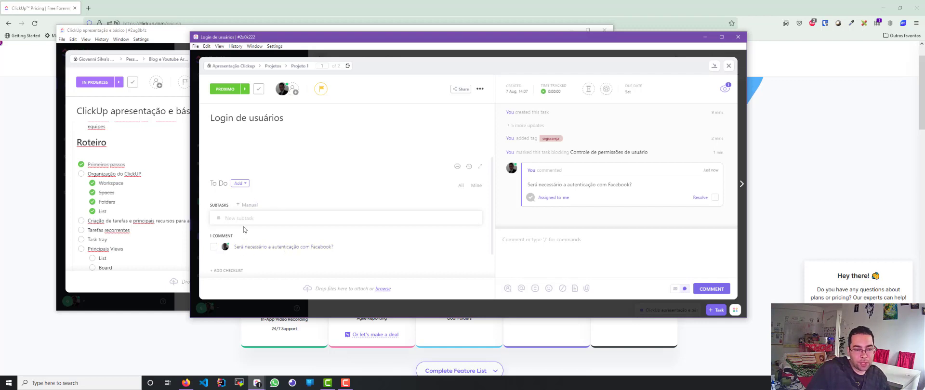
pyautogui.click(213, 247)
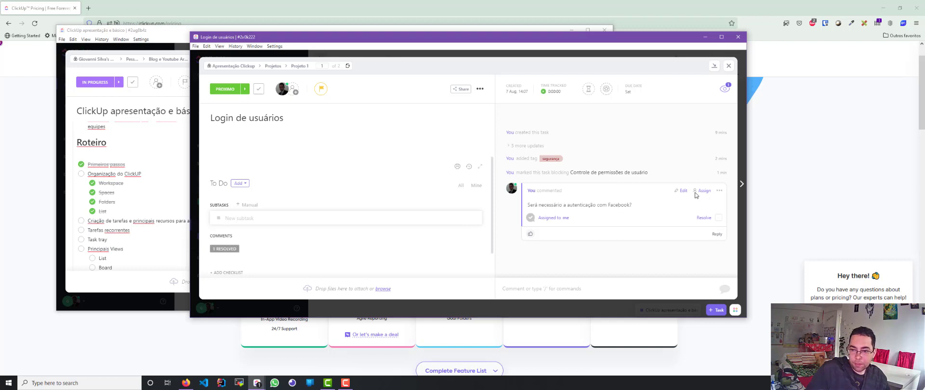
pyautogui.click(556, 286)
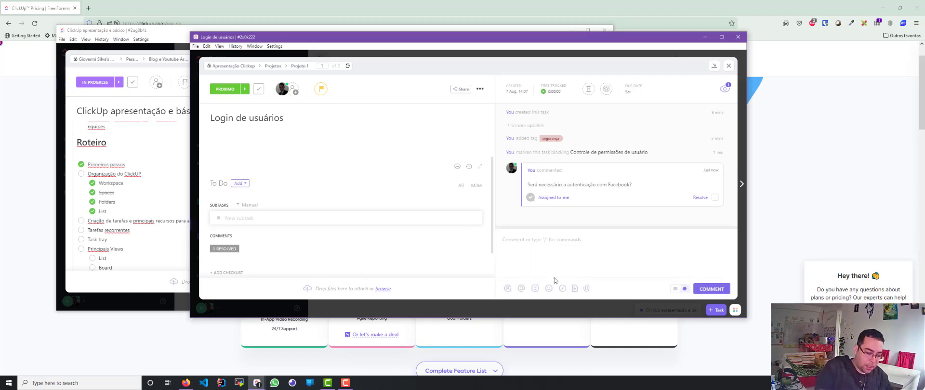
pyautogui.write('Não vai ')
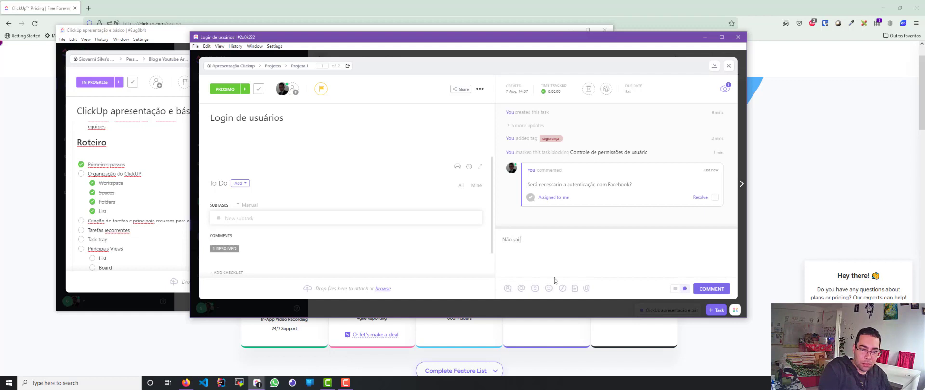
pyautogui.write('ter ')
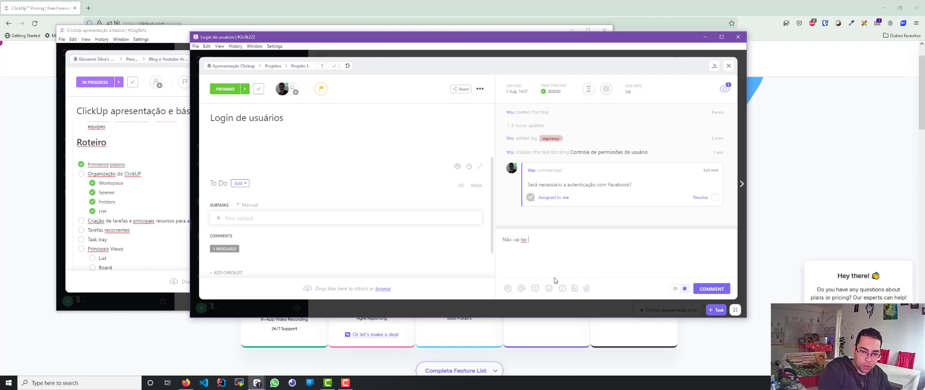
pyautogui.write('login com fac')
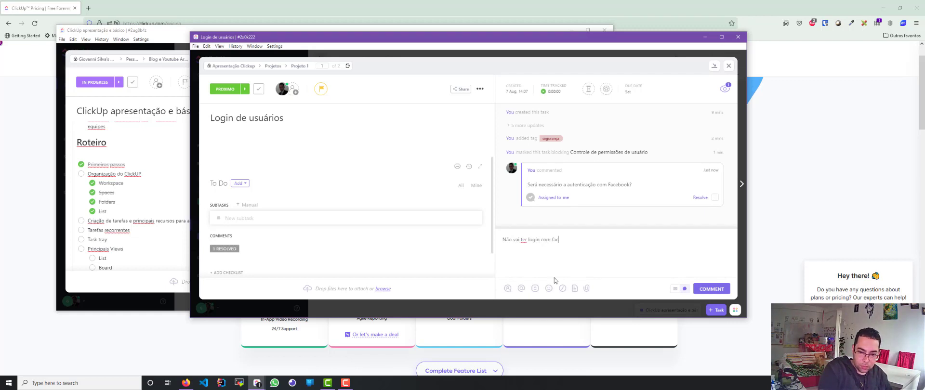
pyautogui.write('ebook')
pyautogui.press('Return')
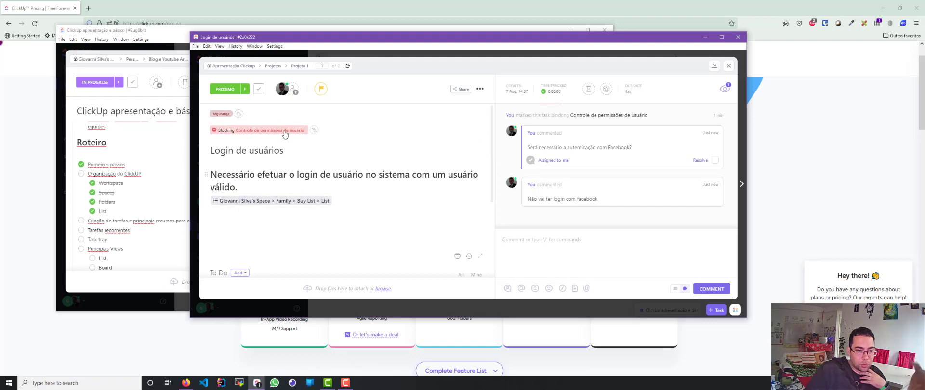
pyautogui.moveTo(283, 134)
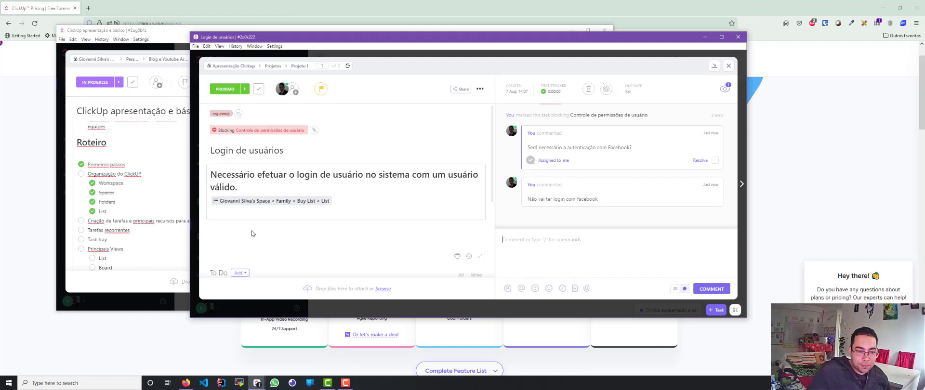
pyautogui.scroll(-2, 253, 230)
pyautogui.click(240, 236)
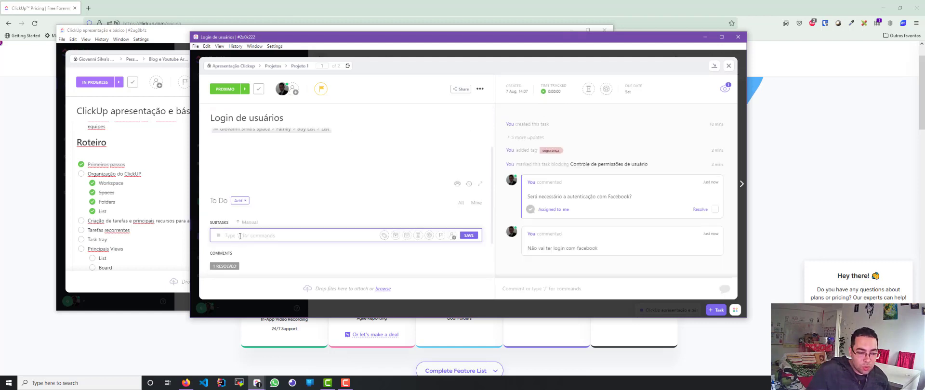
pyautogui.scroll(2, 249, 225)
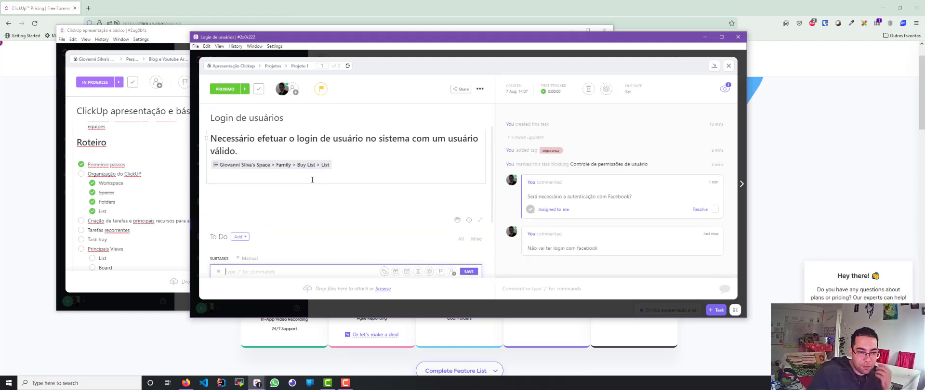
# Insert a Check List on a new line below the embedded list link in the description of "Login de usuários"
pyautogui.click(239, 181)
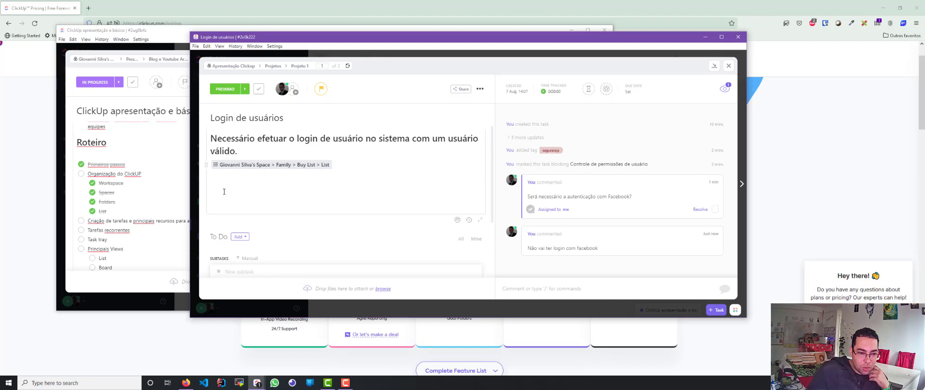
pyautogui.click(338, 165)
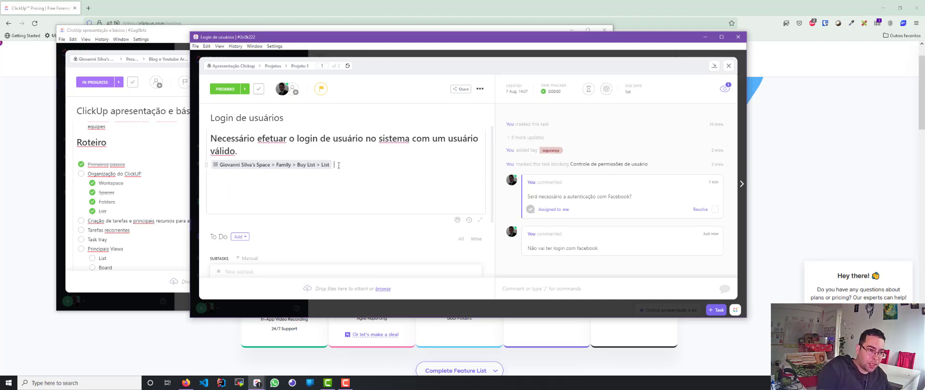
pyautogui.press('Return')
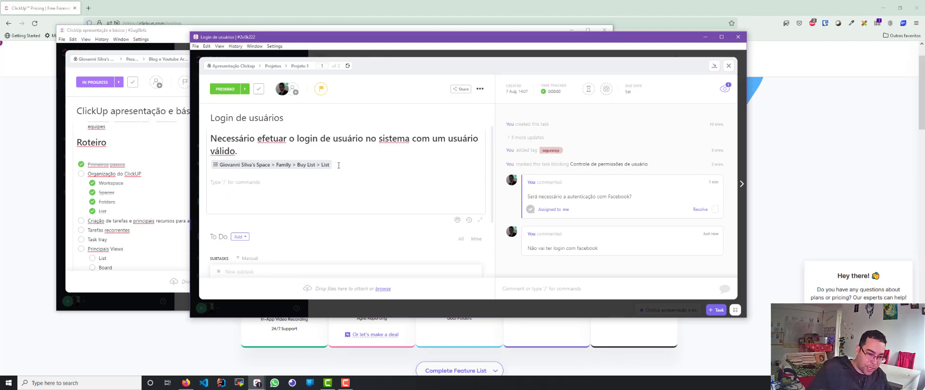
pyautogui.write('/ che')
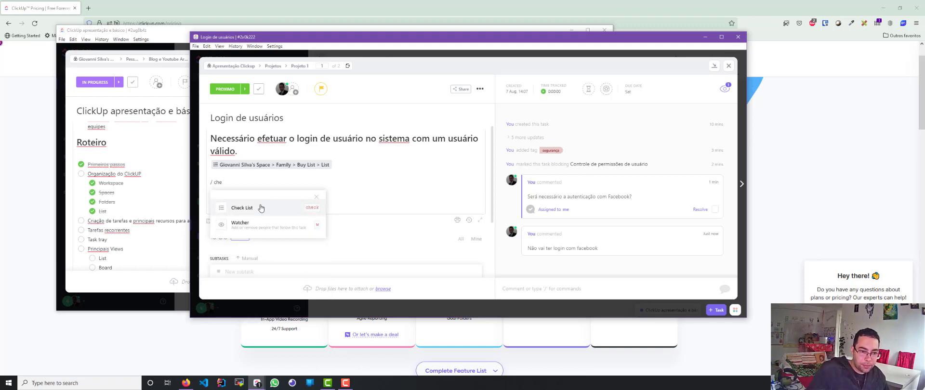
pyautogui.click(260, 207)
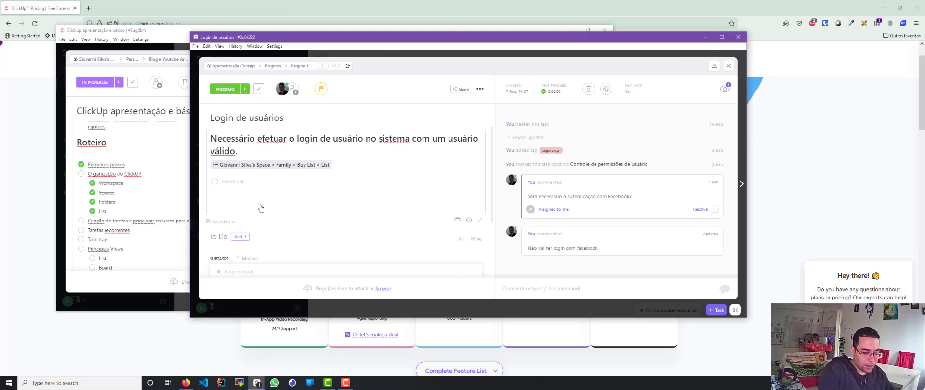
# Write the items "Exemplo de checkmark" and "Exemplo 2" in the description's check list
pyautogui.write('Exemplo de checkmar')
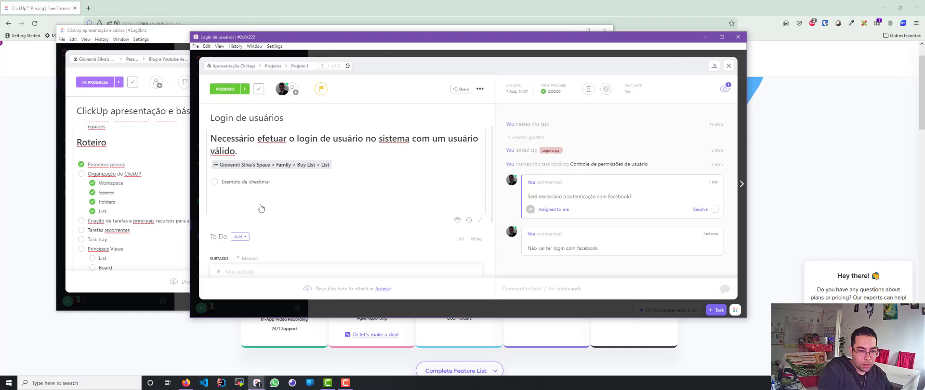
pyautogui.press('BackSpace')
pyautogui.press('BackSpace')
pyautogui.press('Return')
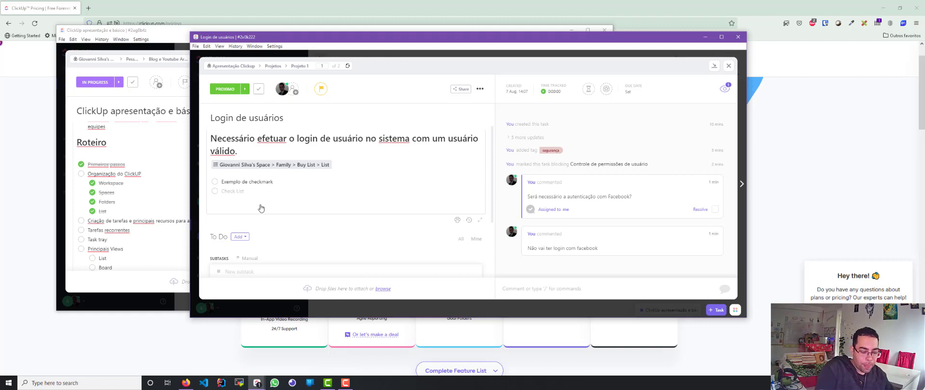
pyautogui.write('Exemp')
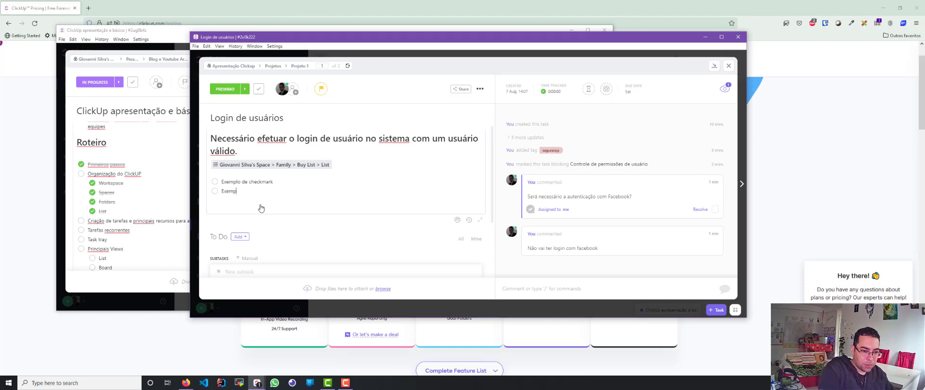
pyautogui.write('lo 1')
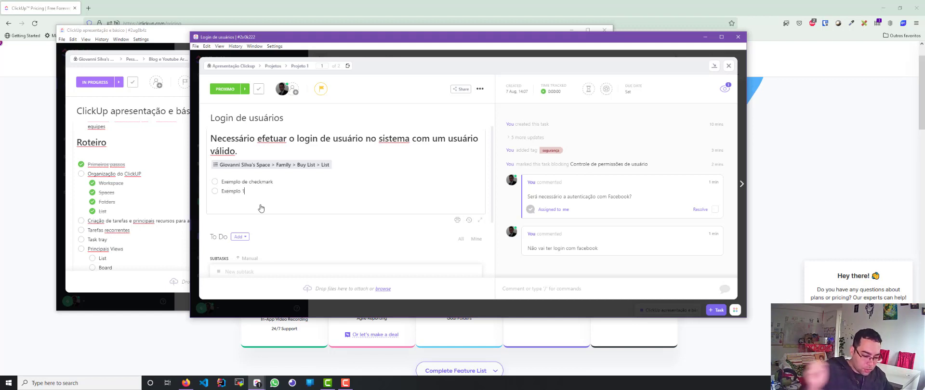
pyautogui.press('BackSpace')
pyautogui.write('2')
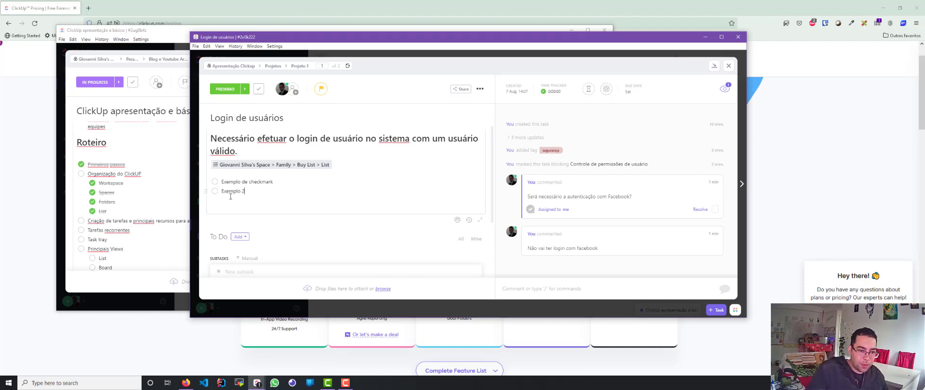
# Tick both check list items in the description and untick them again
pyautogui.click(215, 183)
pyautogui.click(214, 191)
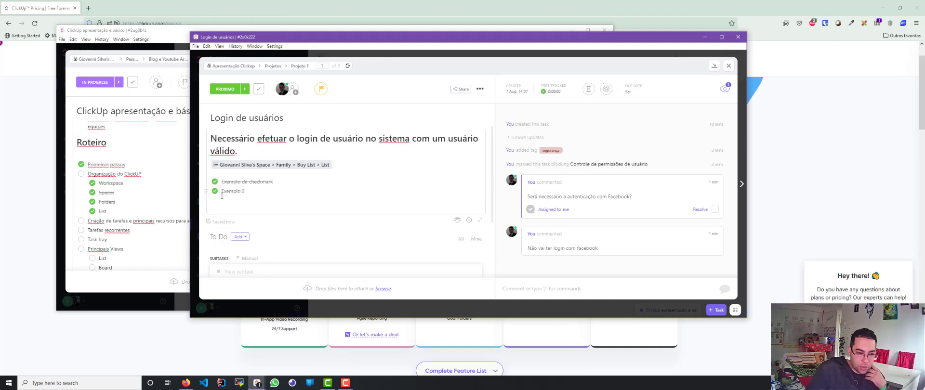
pyautogui.click(215, 191)
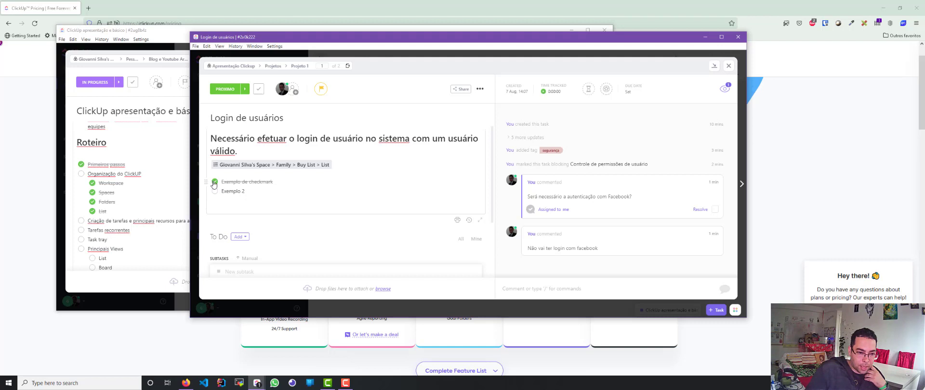
pyautogui.click(214, 183)
# Add a checklist to the task's To Do section with the items "Exemplo de checklist" and "Exemplo 2"
pyautogui.scroll(-2, 273, 187)
pyautogui.scroll(-1, 264, 197)
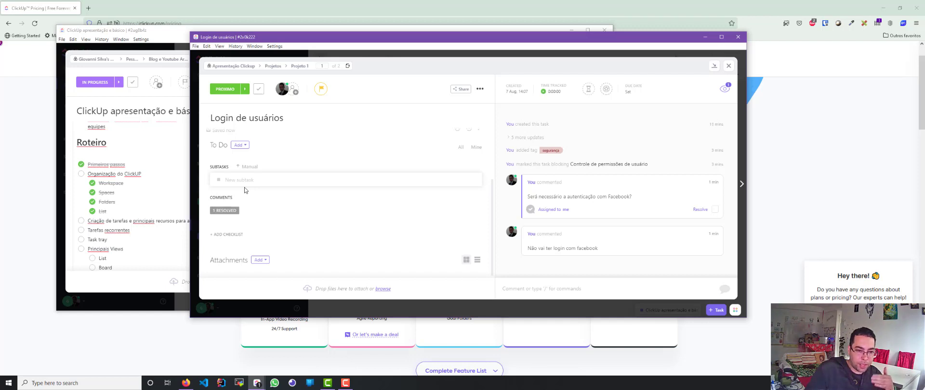
pyautogui.click(230, 235)
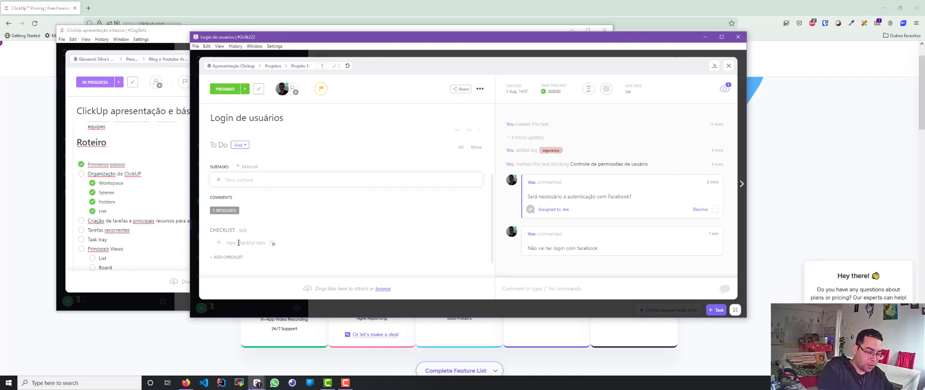
pyautogui.write('Ex')
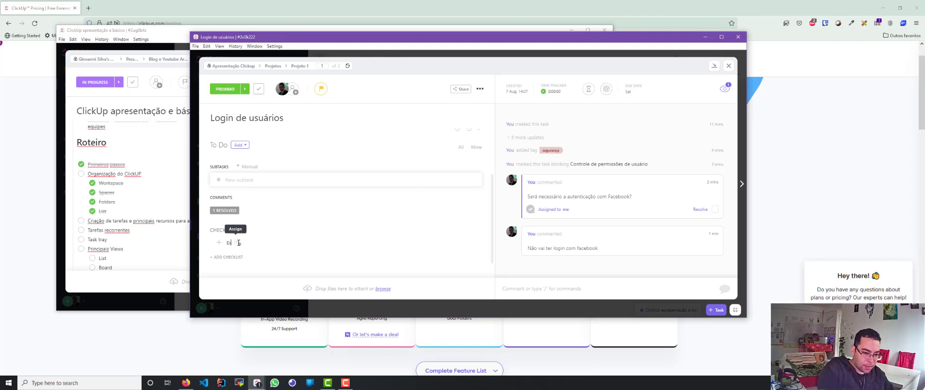
pyautogui.write('emplo de check')
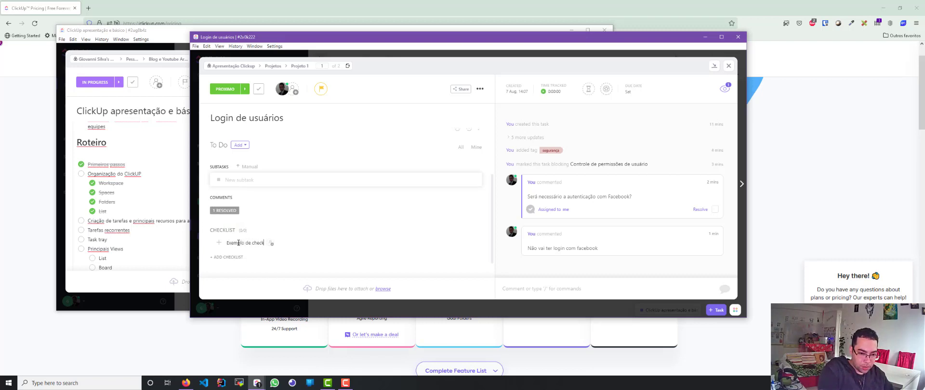
pyautogui.write('list')
pyautogui.press('Return')
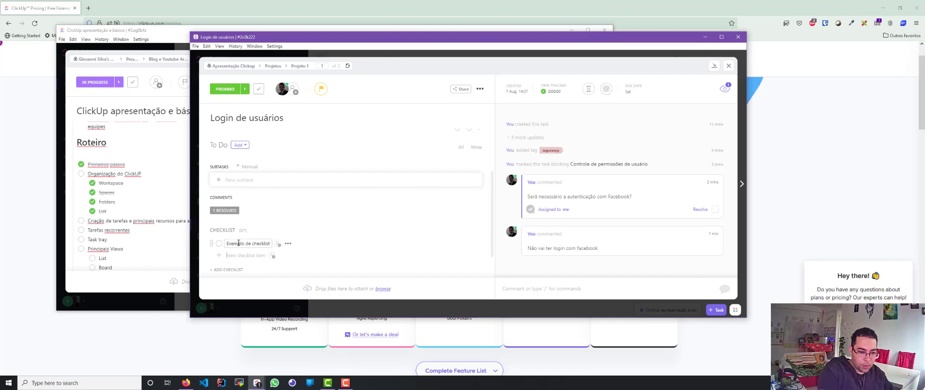
pyautogui.write('Exemplo 2')
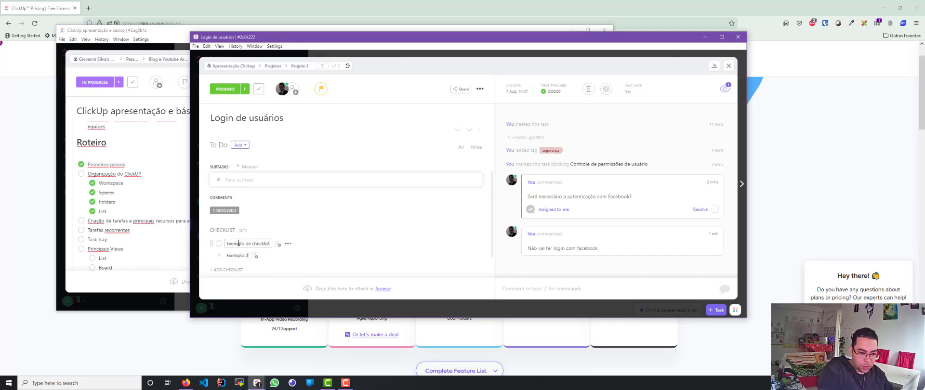
pyautogui.press('Return')
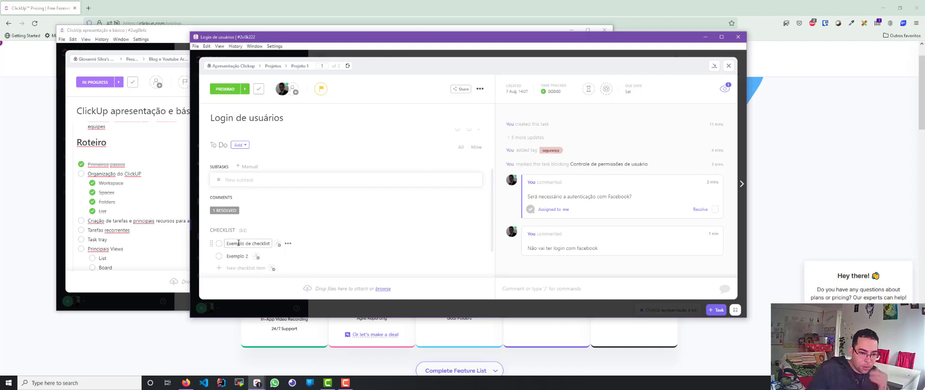
# Add the nested items "Exemplo 3" and "Exemplo 4" under the checklist item "Exemplo 2"
pyautogui.press('Tab')
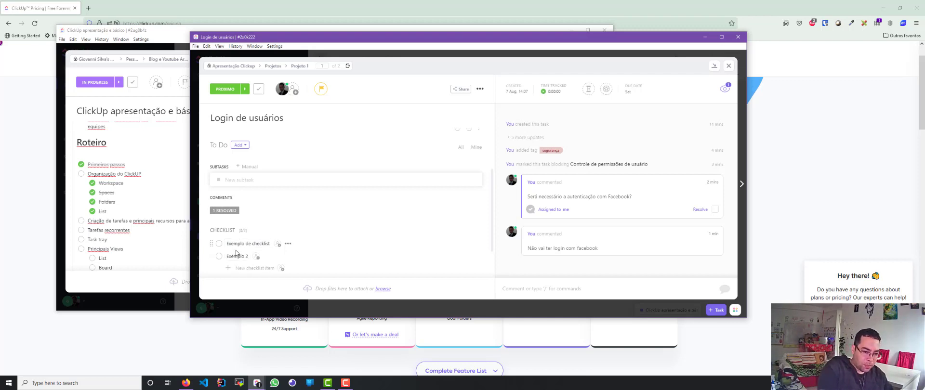
pyautogui.write('Exemplo 2')
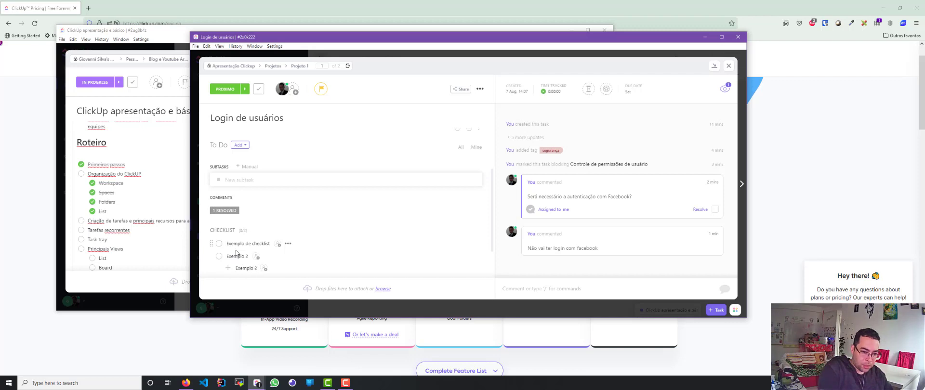
pyautogui.press('BackSpace')
pyautogui.write('3')
pyautogui.press('Return')
pyautogui.scroll(-2, 236, 253)
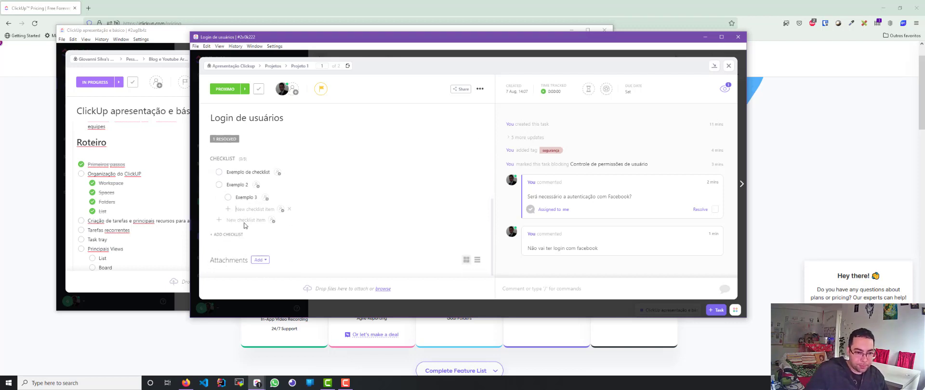
pyautogui.write('Ex')
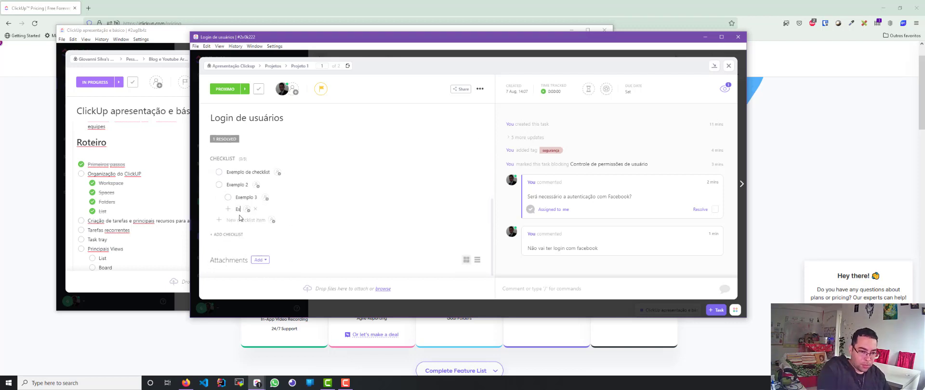
pyautogui.write('emplo 4')
pyautogui.press('Return')
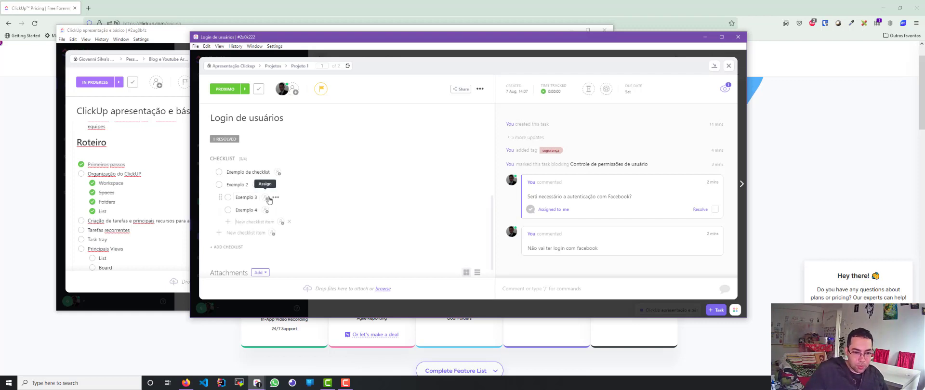
# Assign the checklist item "Exemplo 3" to yourself and view the item's available options
pyautogui.click(268, 199)
pyautogui.click(283, 206)
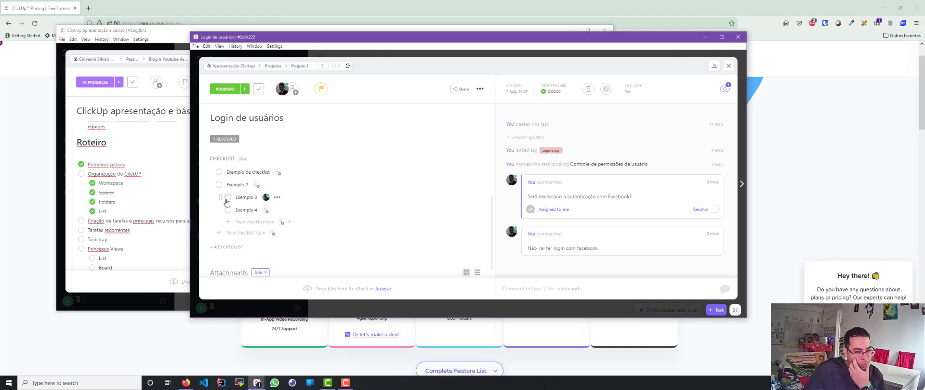
pyautogui.click(277, 197)
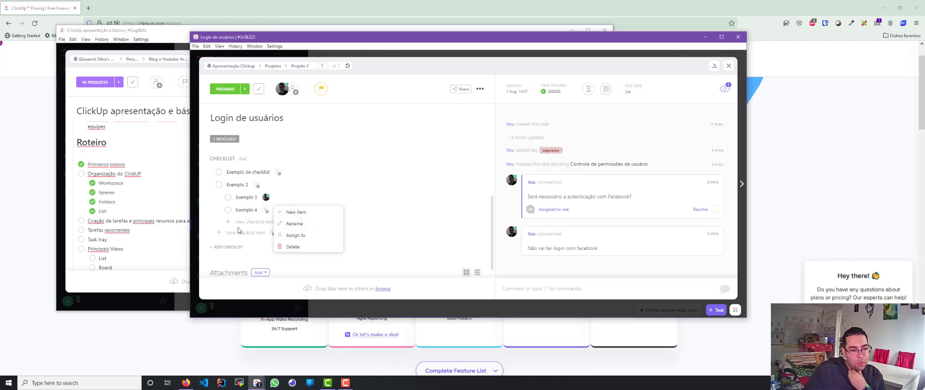
pyautogui.click(219, 185)
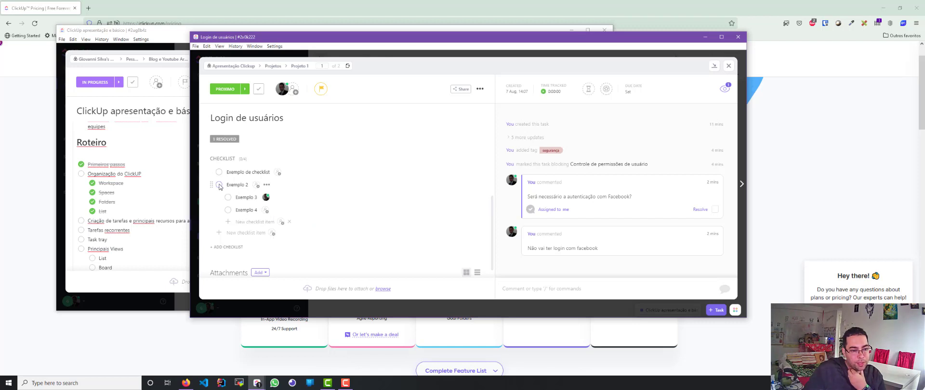
# Complete the checklist item "Exemplo 2" together with its nested items and show the completed items
pyautogui.click(219, 185)
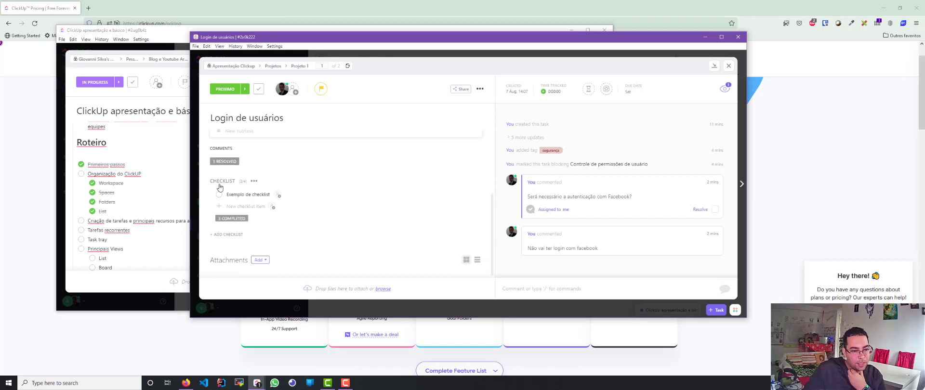
pyautogui.click(230, 219)
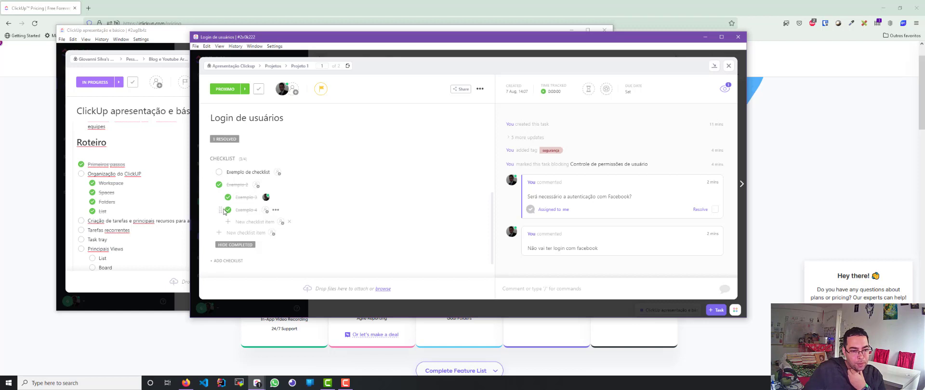
# Tick and untick "Exemplo de checklist", and view the item's options without choosing one
pyautogui.click(219, 173)
pyautogui.click(220, 174)
pyautogui.click(288, 172)
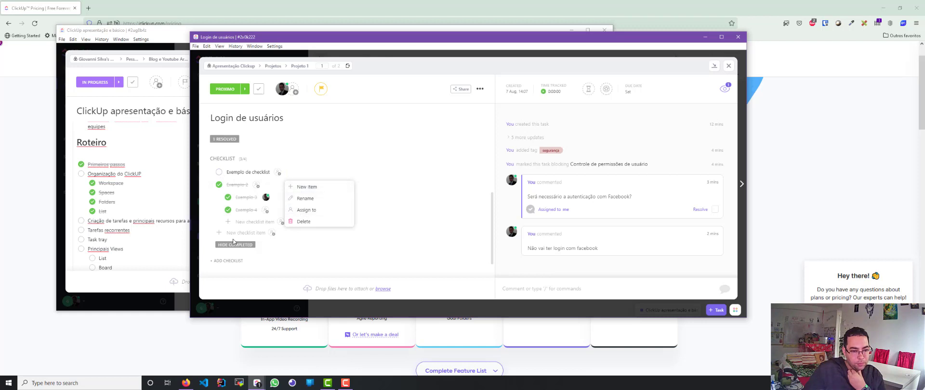
pyautogui.click(282, 153)
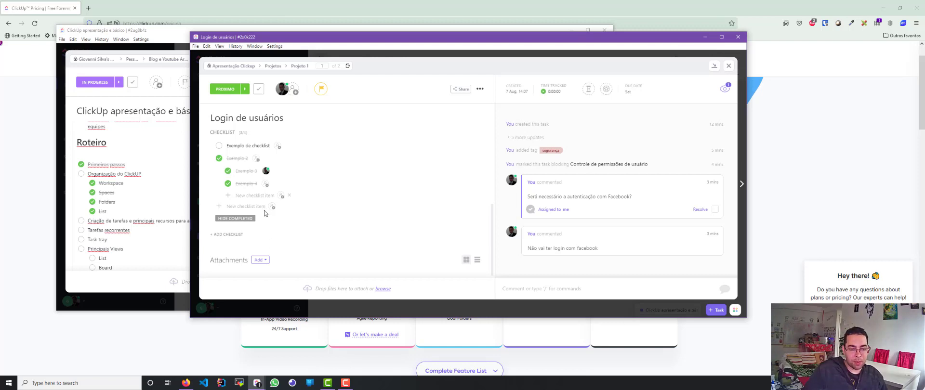
# Compare the check list in the task description with the checklist in the To Do section
pyautogui.scroll(3, 264, 213)
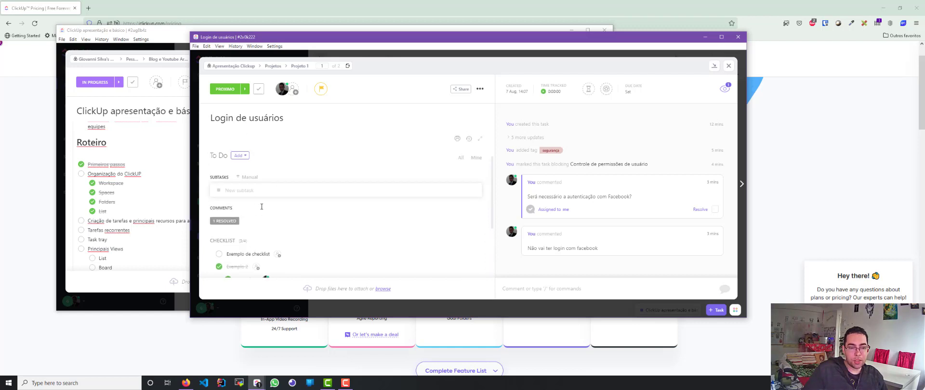
pyautogui.scroll(2, 261, 207)
pyautogui.scroll(2, 261, 209)
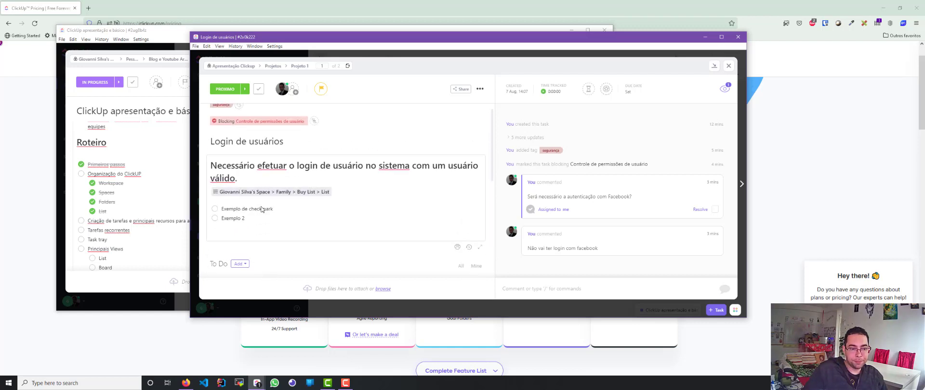
pyautogui.scroll(-6, 262, 209)
pyautogui.scroll(-1, 261, 210)
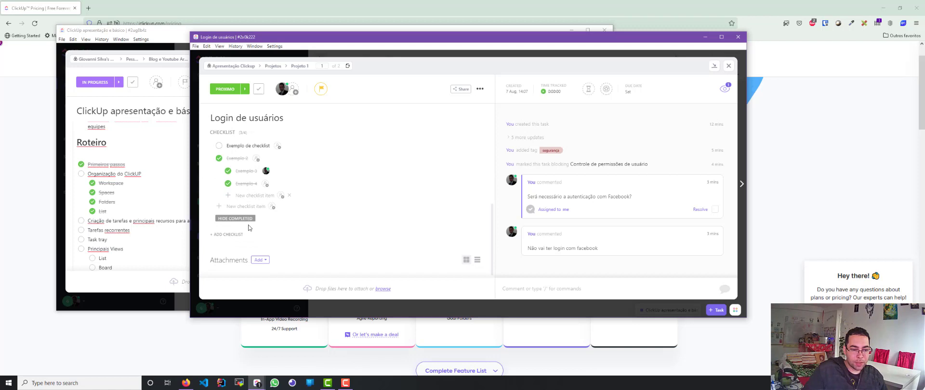
pyautogui.scroll(3, 263, 224)
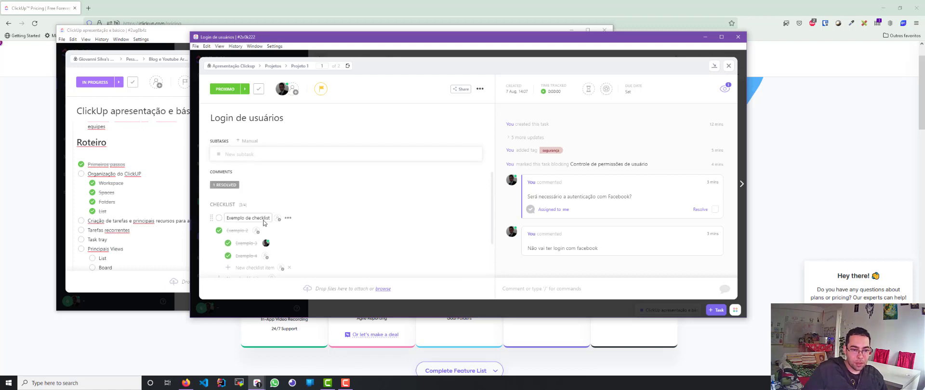
# Add three subtasks named "Subtask 1", "Subtask 2" and "Subtask 3" to the task "Login de usuários"
pyautogui.click(251, 228)
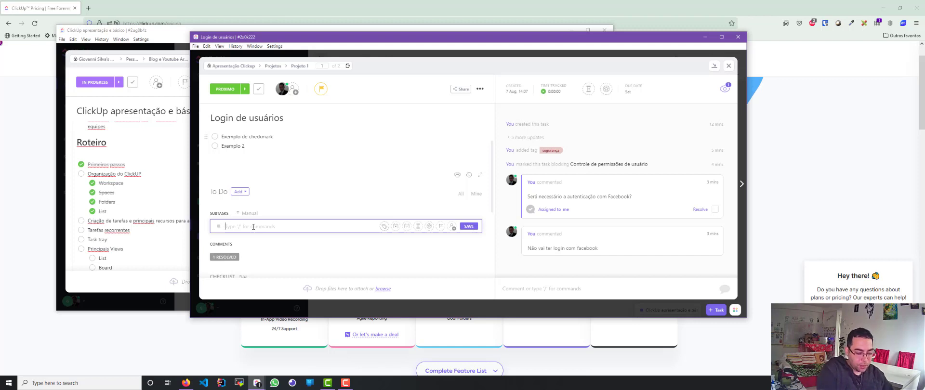
pyautogui.write('Su')
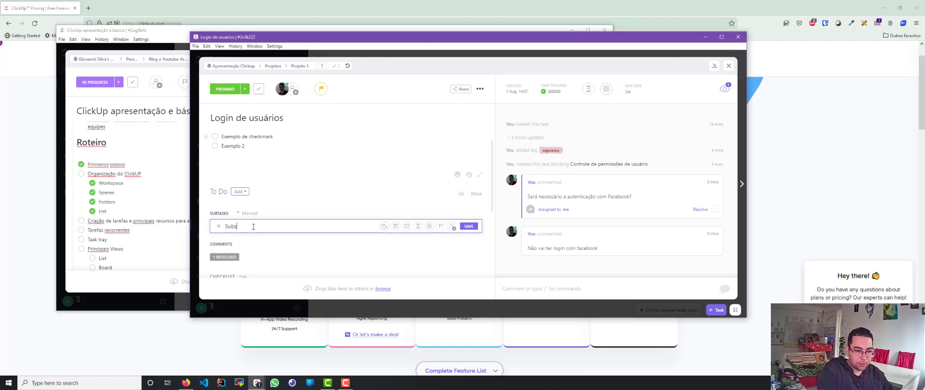
pyautogui.write('btask 1')
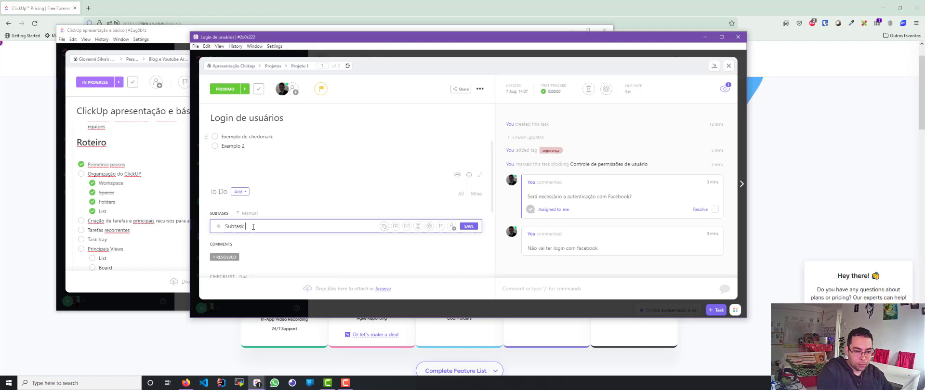
pyautogui.press('Return')
pyautogui.write('Subta')
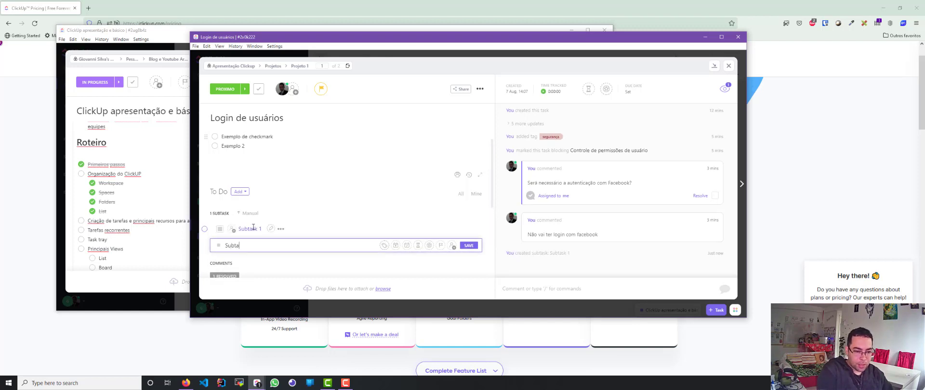
pyautogui.write('sk 2')
pyautogui.press('Return')
pyautogui.write('Sub')
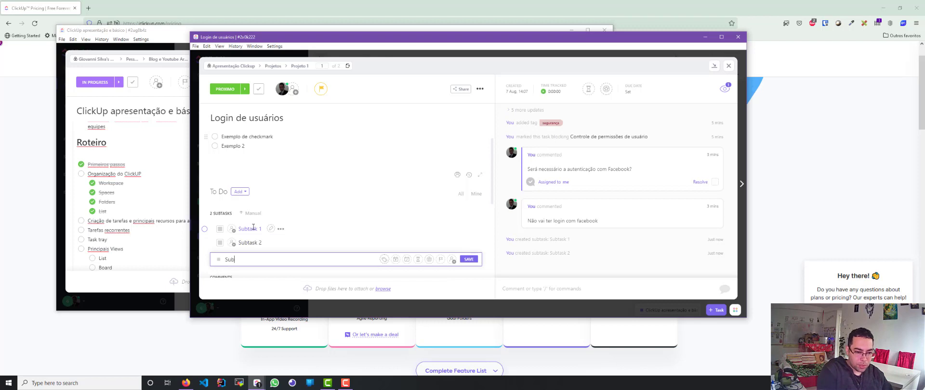
pyautogui.write('task 3')
pyautogui.press('Return')
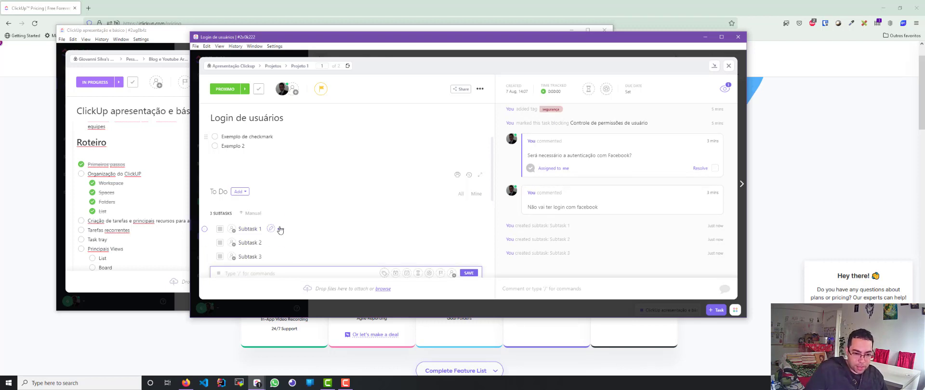
# Examine the options available for Subtask 1, including the Template Center choices, without choosing one
pyautogui.click(281, 228)
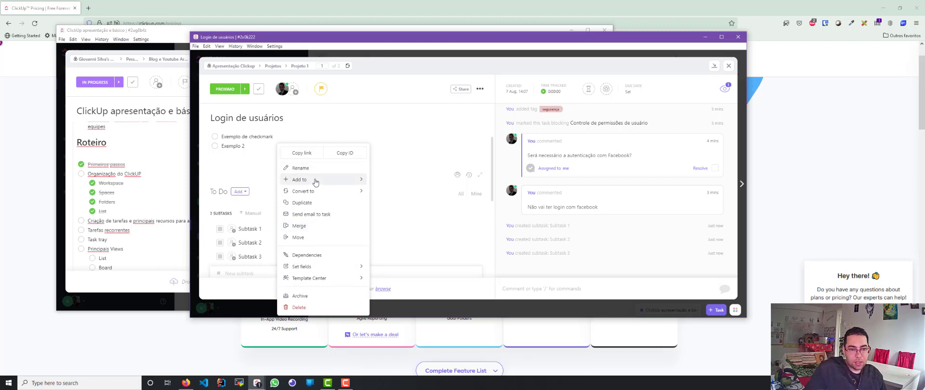
pyautogui.moveTo(345, 183)
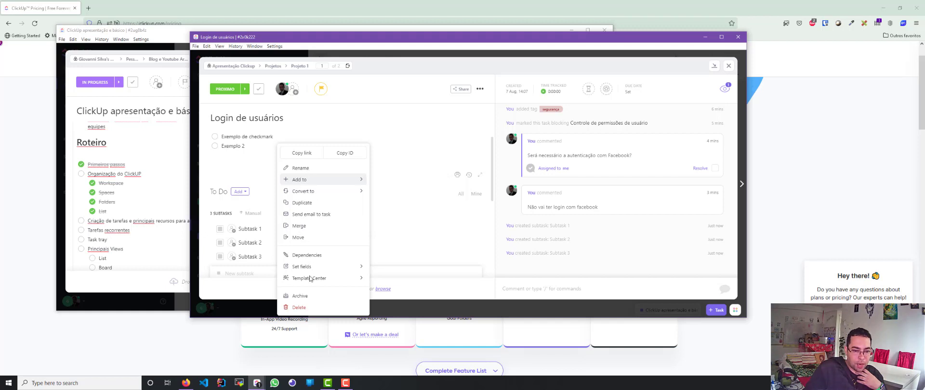
pyautogui.moveTo(310, 279)
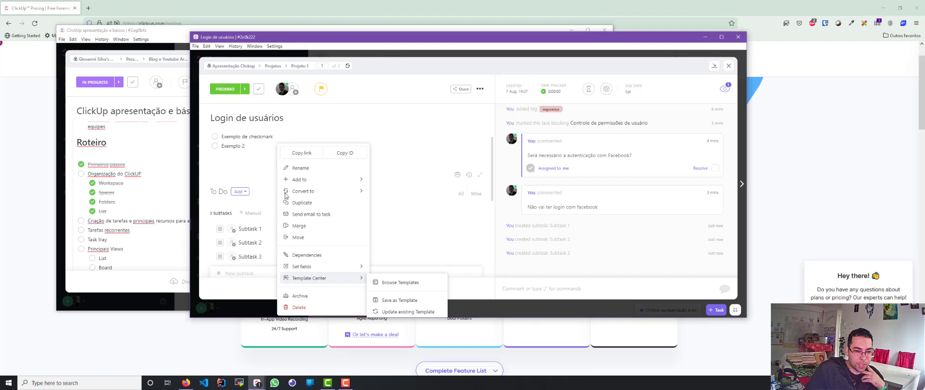
pyautogui.click(253, 228)
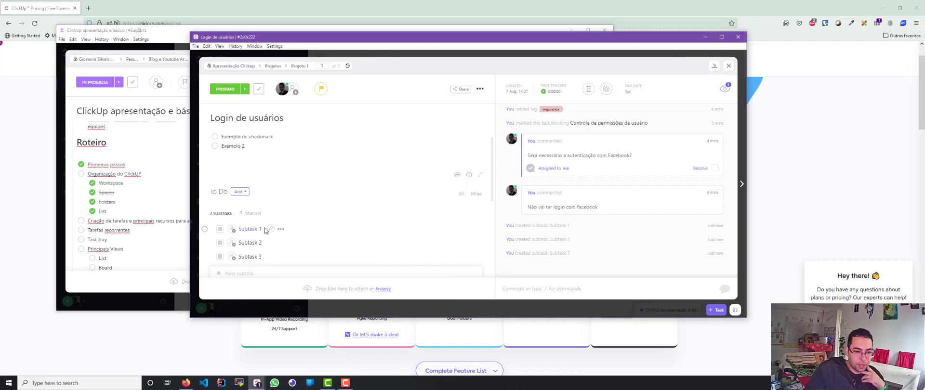
pyautogui.click(277, 229)
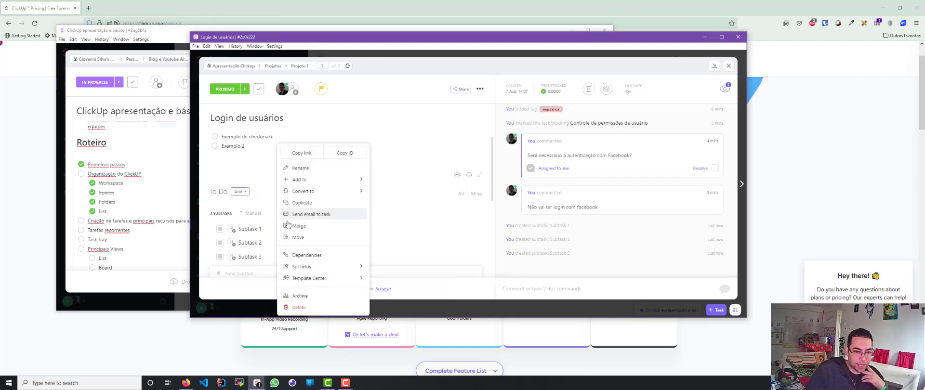
pyautogui.click(233, 231)
# Assign Subtask 1 to yourself and set its status to Em Progresso
pyautogui.click(233, 230)
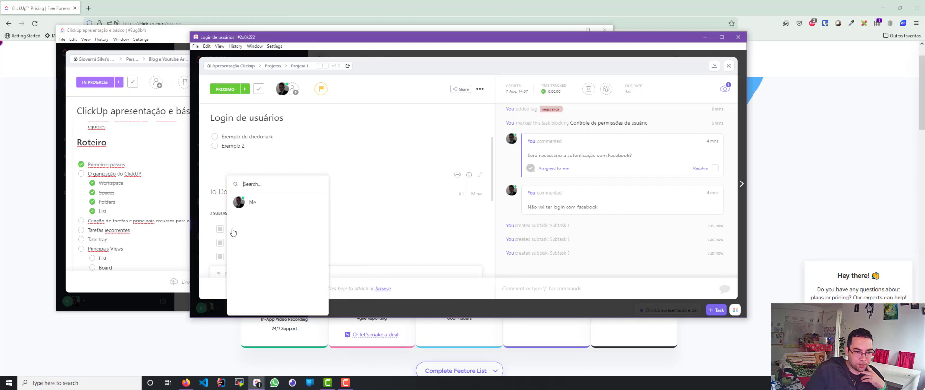
pyautogui.click(254, 204)
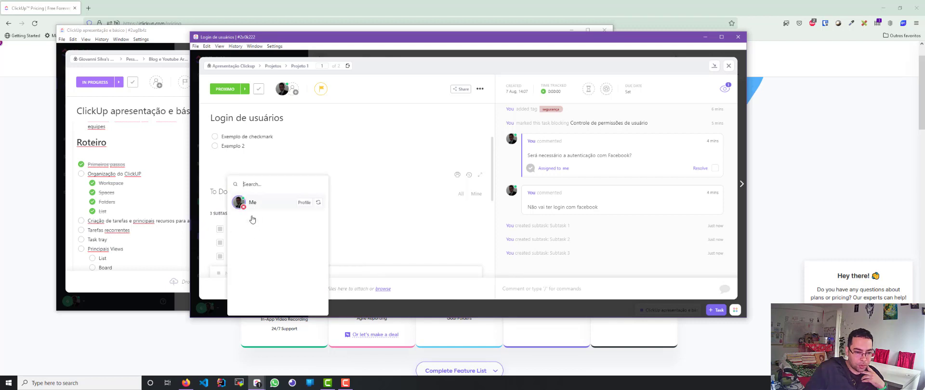
pyautogui.click(220, 228)
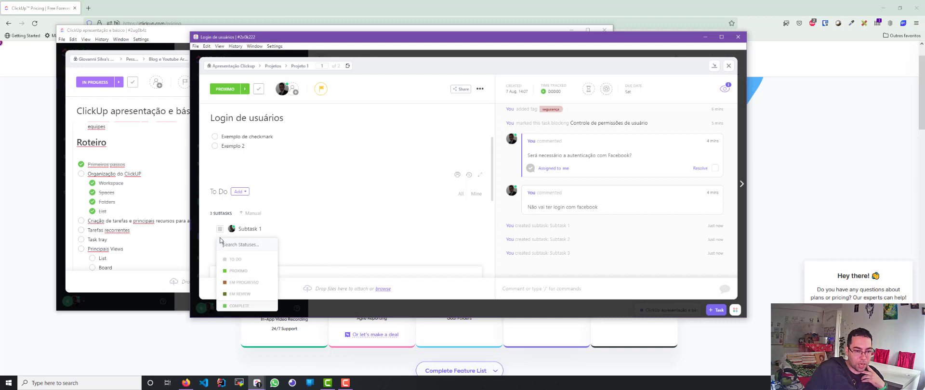
pyautogui.click(243, 282)
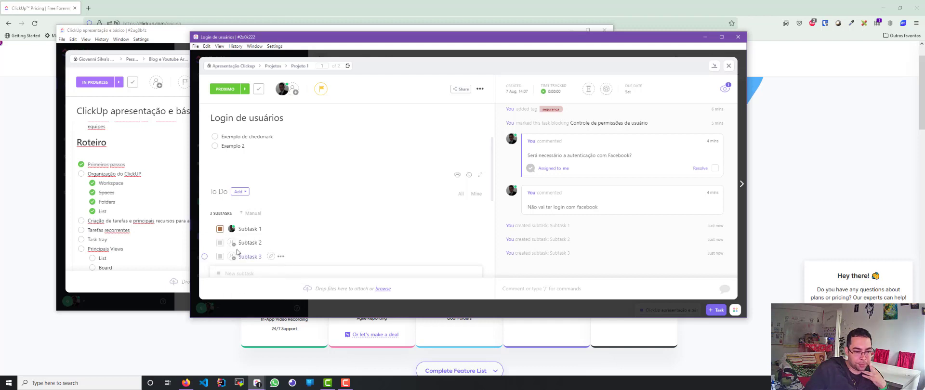
# Set the status of Subtask 2 to Em Review and of Subtask 3 to Complete
pyautogui.click(219, 242)
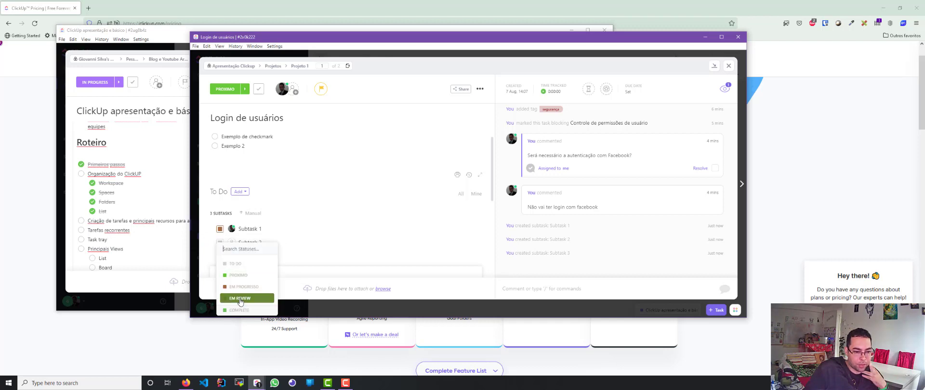
pyautogui.click(240, 299)
pyautogui.click(220, 242)
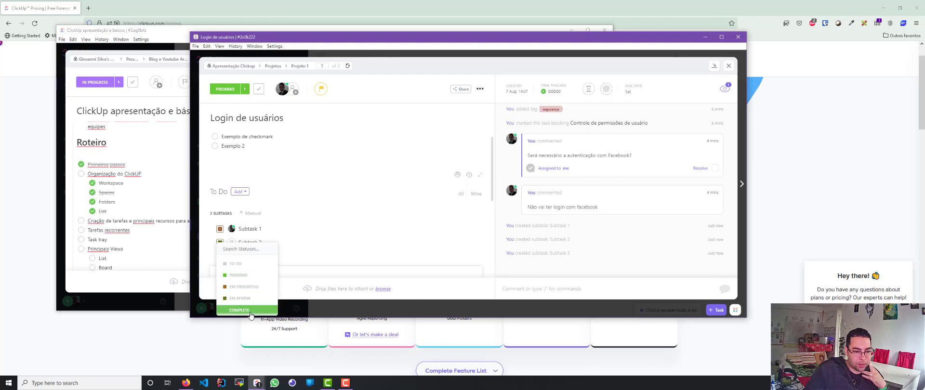
pyautogui.click(250, 312)
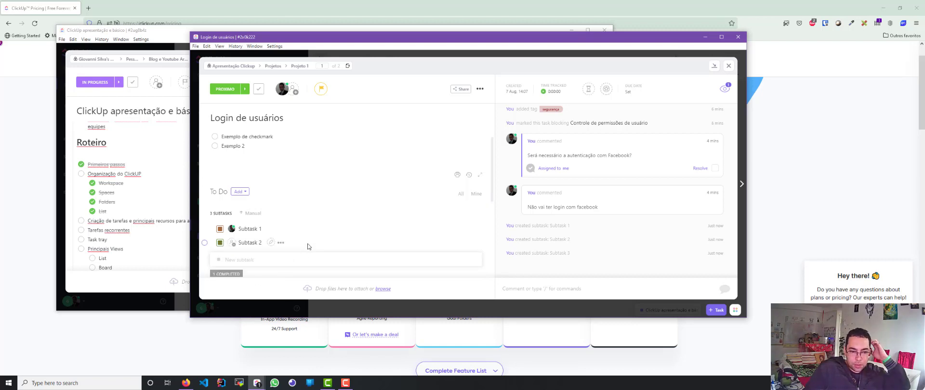
# Open Subtask 1, enter "Descrições" as its description and show where comments are written
pyautogui.click(251, 230)
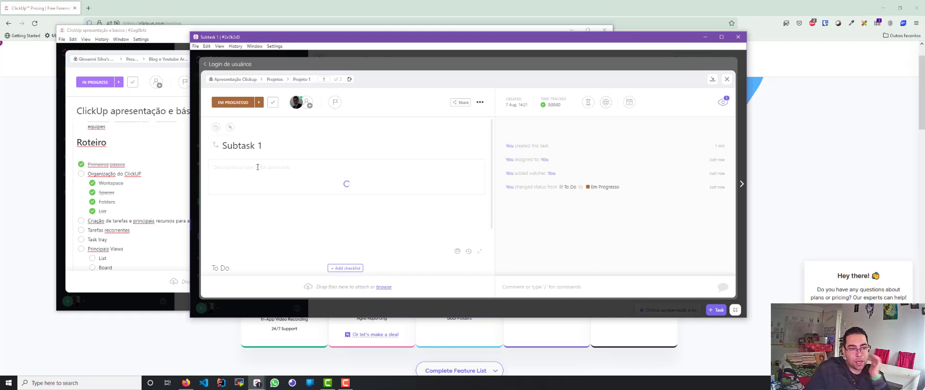
pyautogui.click(231, 171)
pyautogui.write('Descri')
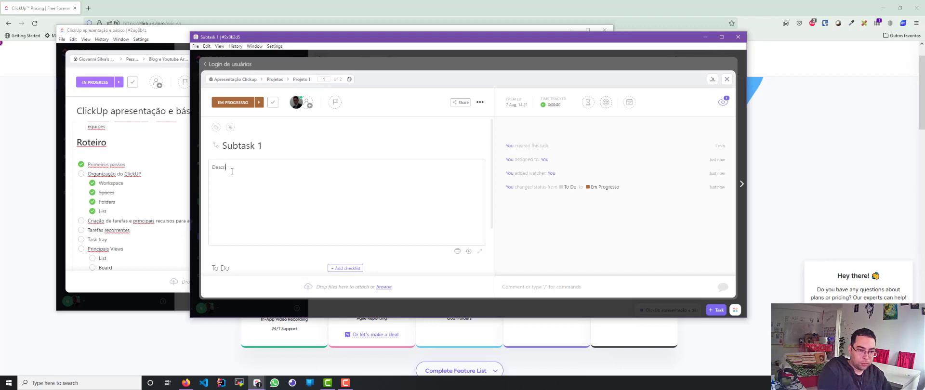
pyautogui.write('ções')
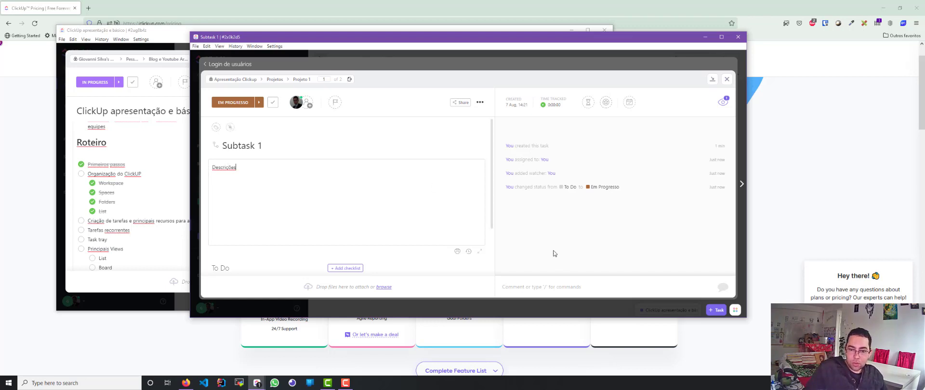
pyautogui.click(554, 287)
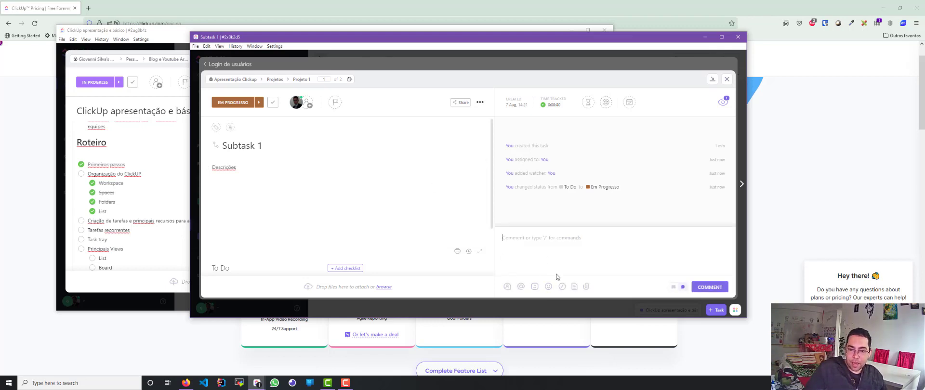
# Give Subtask 1 2 sprint points and a due date of Tuesday, 9 August 2022
pyautogui.click(607, 103)
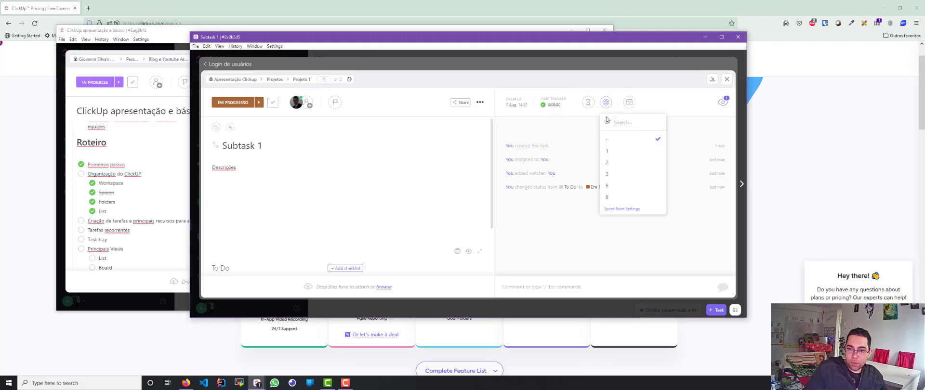
pyautogui.click(614, 159)
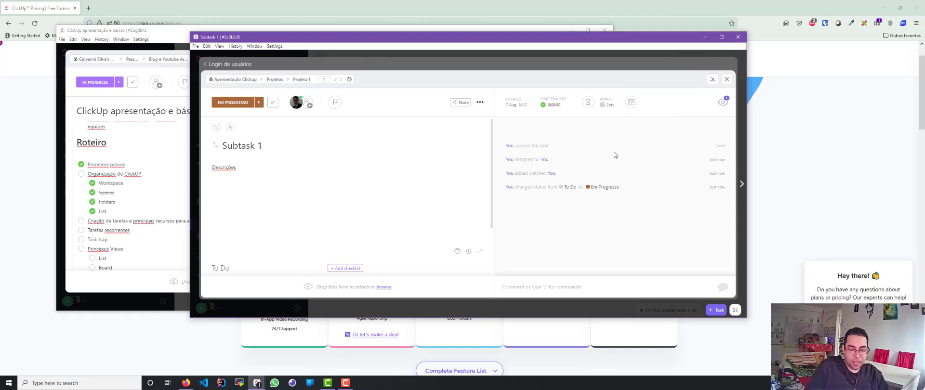
pyautogui.click(631, 102)
pyautogui.click(689, 169)
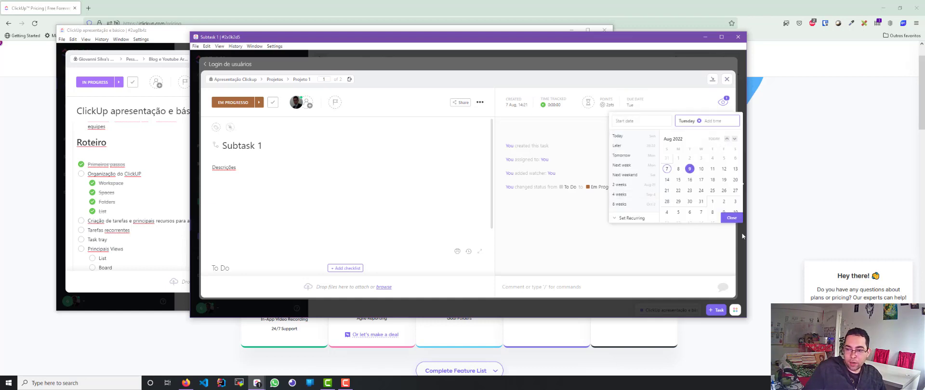
pyautogui.click(732, 218)
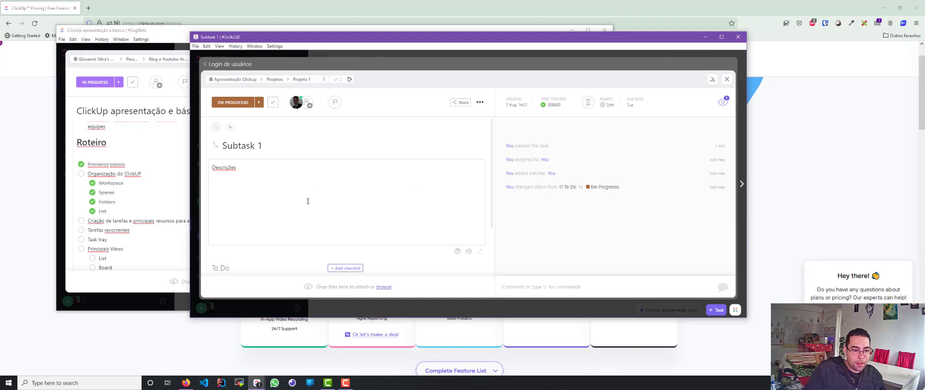
# Review the checklist, attachment, priority and further options of Subtask 1, and return to the Projeto 1 list
pyautogui.scroll(-2, 308, 200)
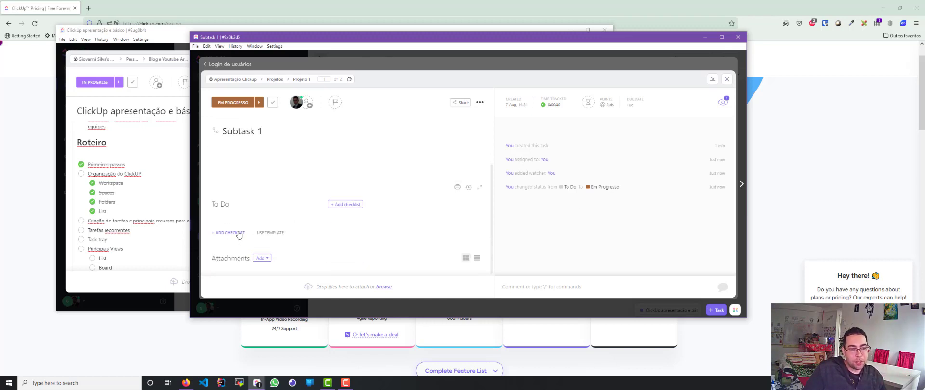
pyautogui.scroll(2, 299, 265)
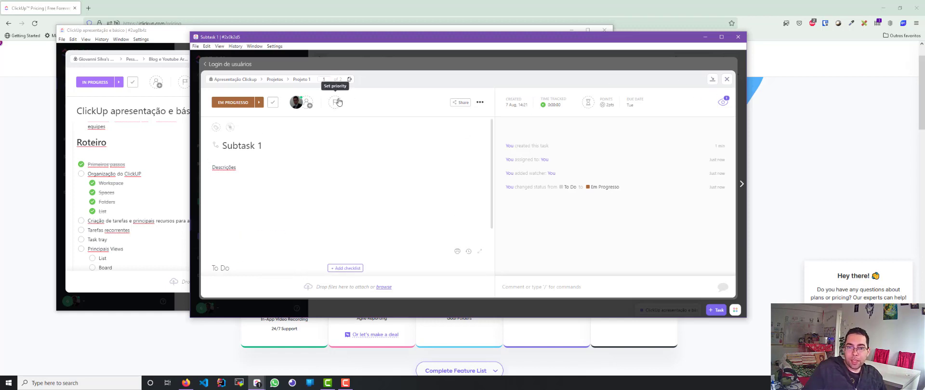
pyautogui.click(480, 102)
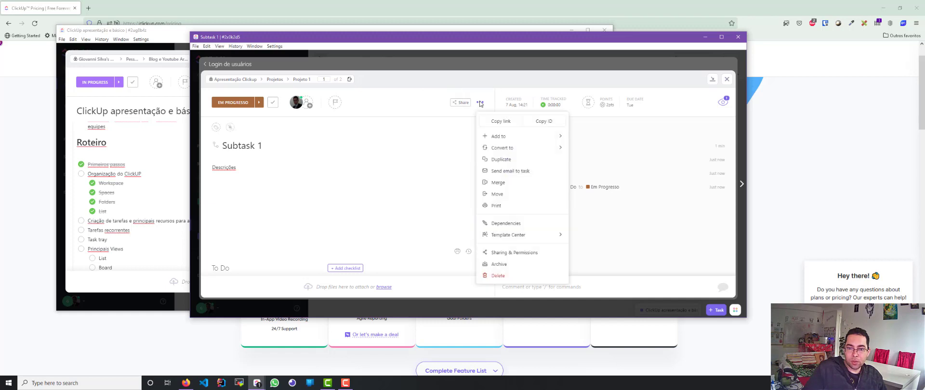
pyautogui.click(433, 147)
pyautogui.scroll(-2, 294, 169)
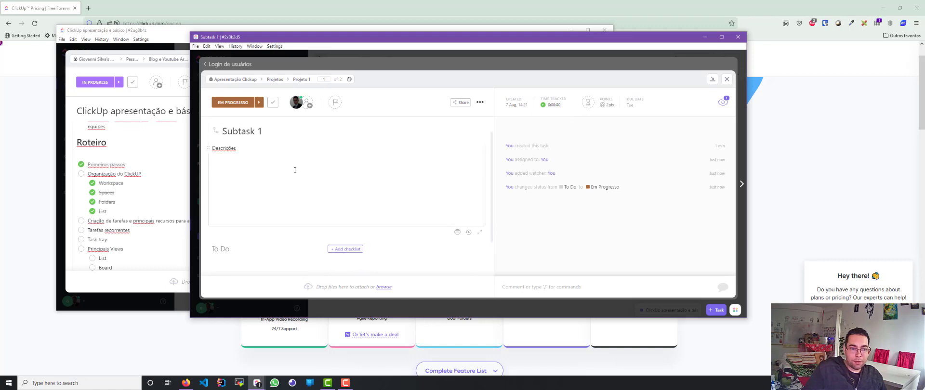
pyautogui.scroll(2, 302, 169)
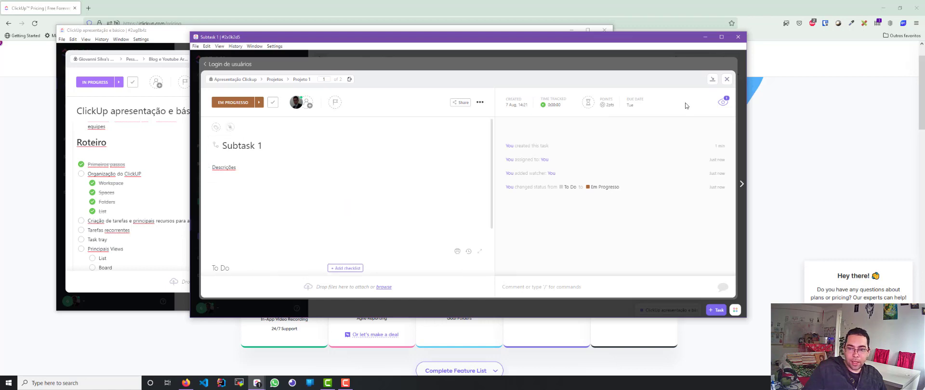
pyautogui.click(726, 79)
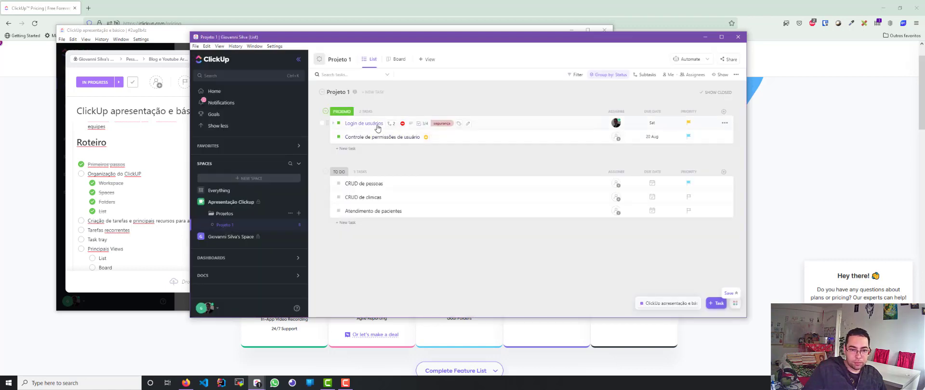
# Convert Subtask 1 of Login de usuários into a standalone task, check the converted task and return to the Projeto 1 list
pyautogui.click(375, 124)
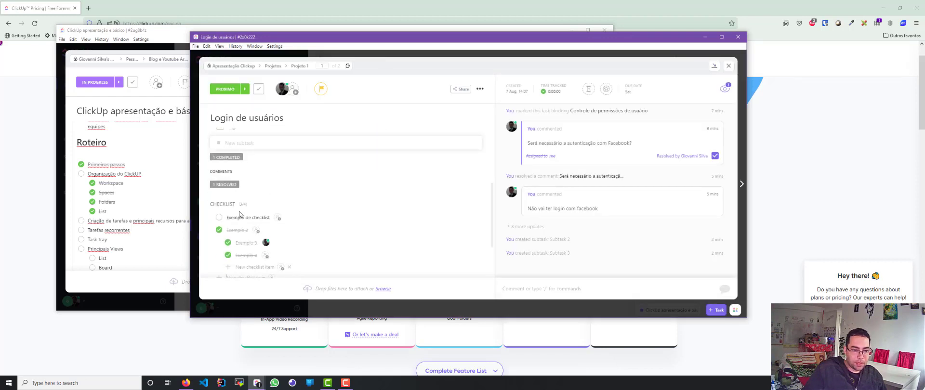
pyautogui.scroll(2, 243, 207)
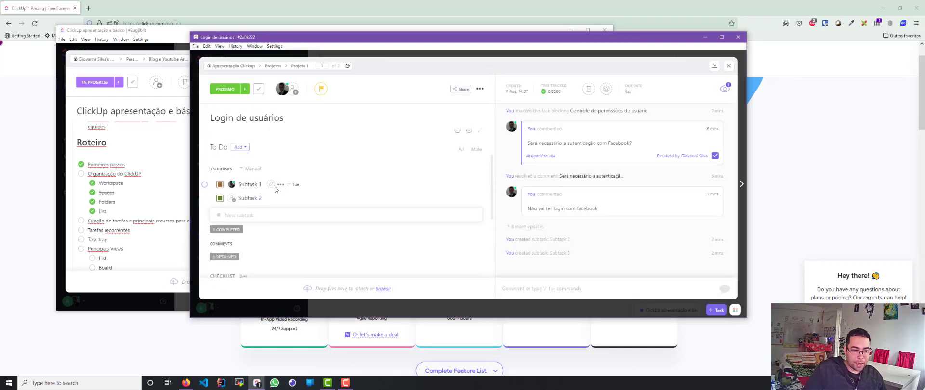
pyautogui.click(280, 184)
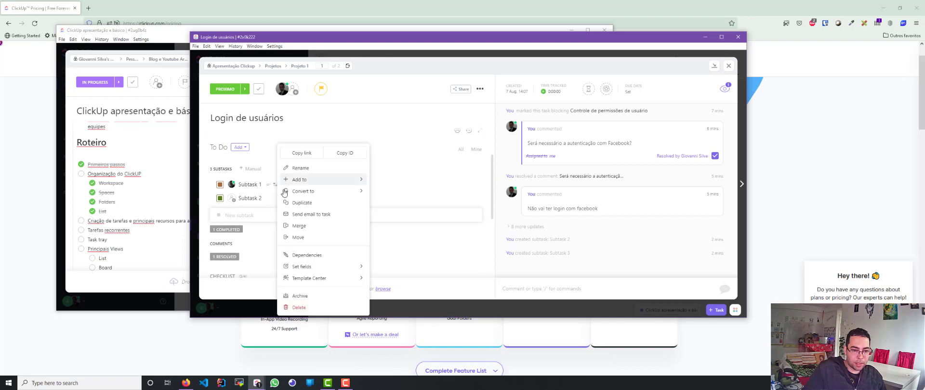
pyautogui.moveTo(330, 192)
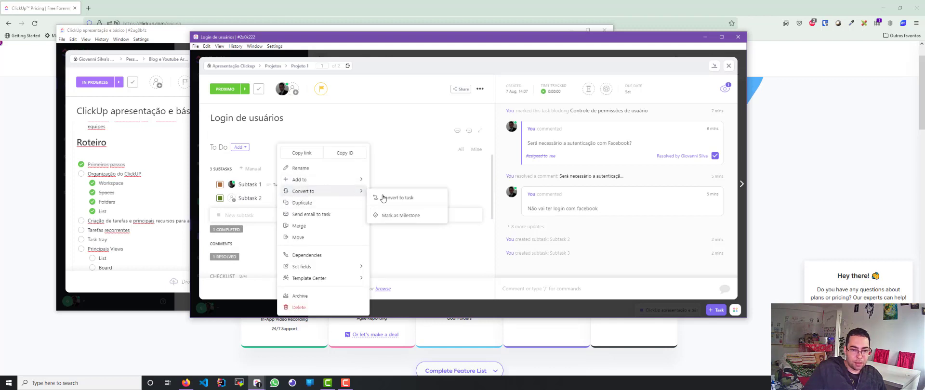
pyautogui.click(397, 200)
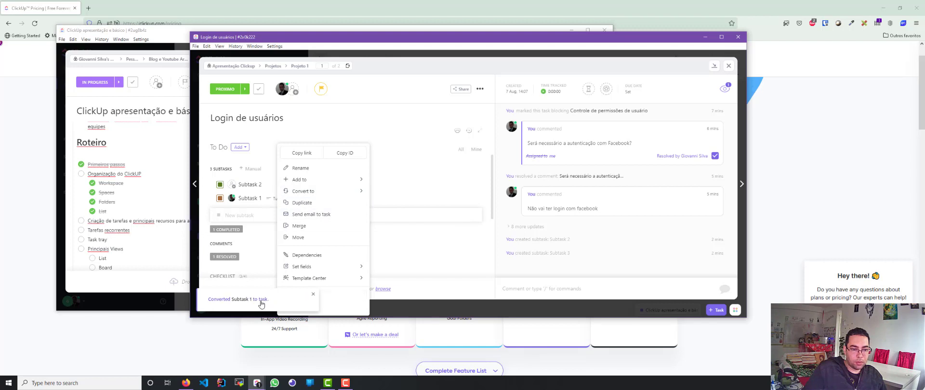
pyautogui.click(261, 300)
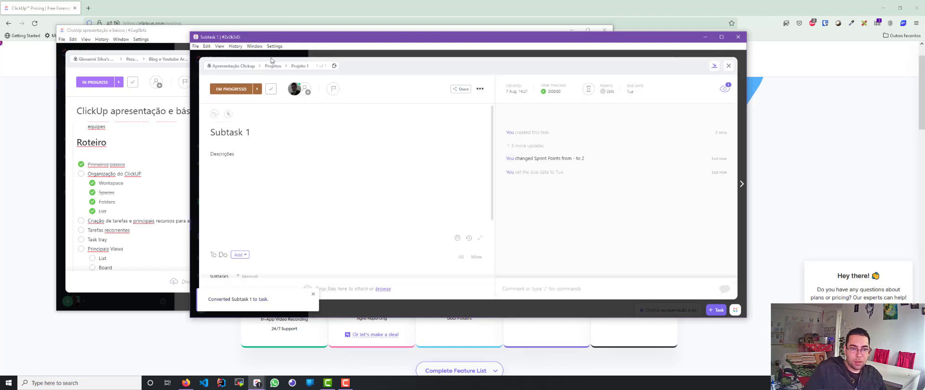
pyautogui.click(730, 68)
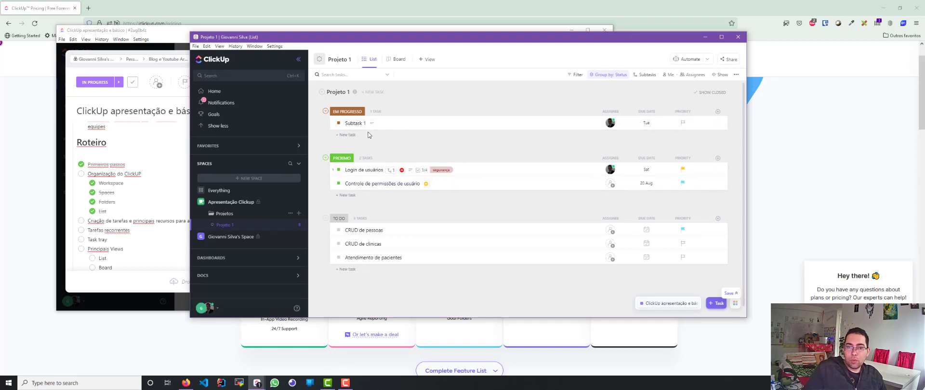
# Examine the further options, description and header details of the Login de usuários task, and return to the Projeto 1 list
pyautogui.click(357, 172)
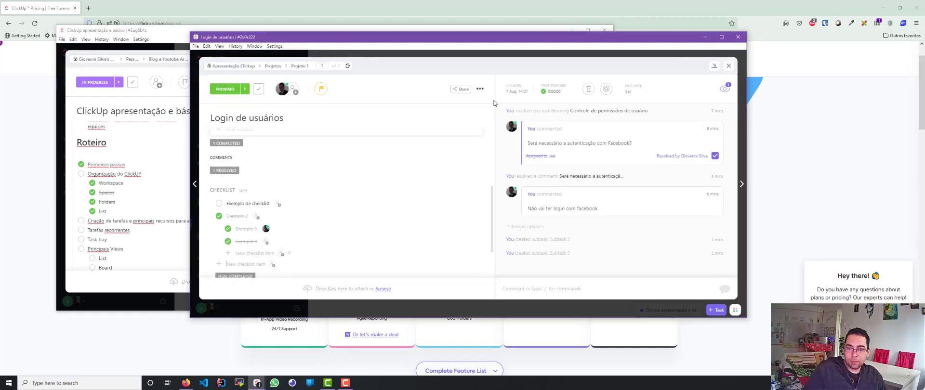
pyautogui.click(479, 89)
pyautogui.moveTo(508, 123)
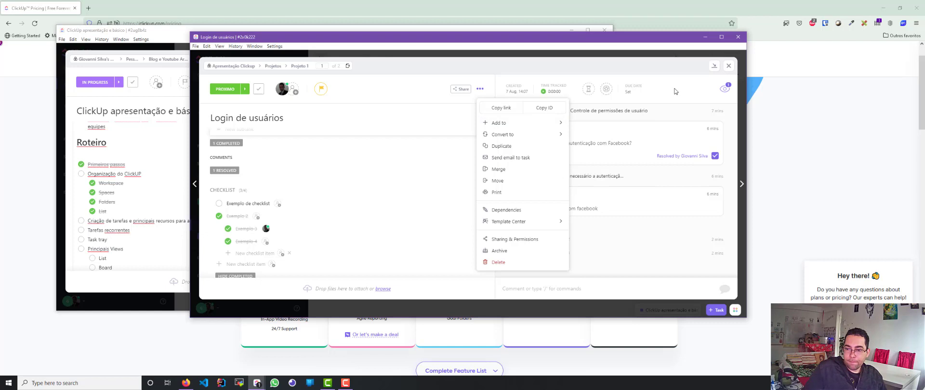
pyautogui.click(323, 186)
pyautogui.scroll(5, 313, 178)
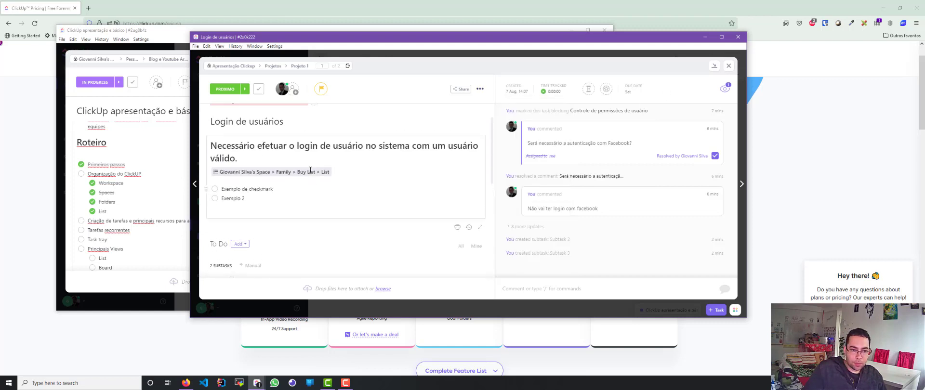
pyautogui.scroll(1, 310, 169)
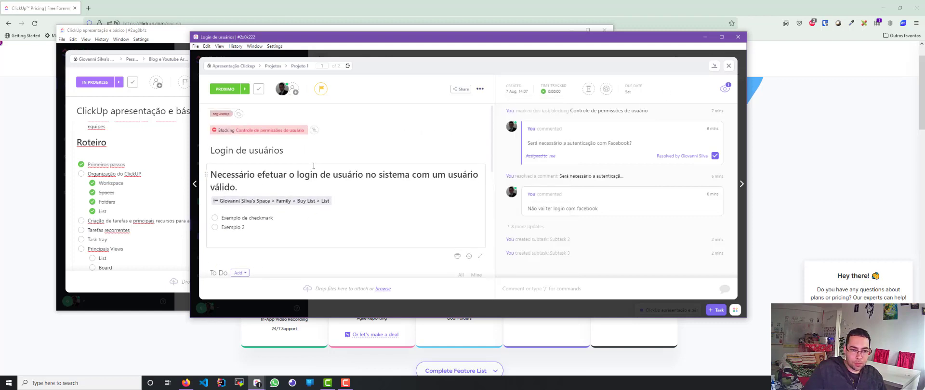
pyautogui.click(481, 90)
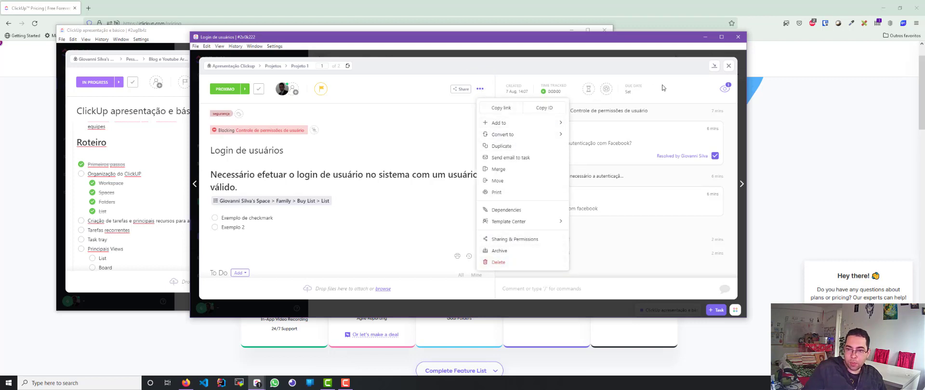
pyautogui.click(684, 88)
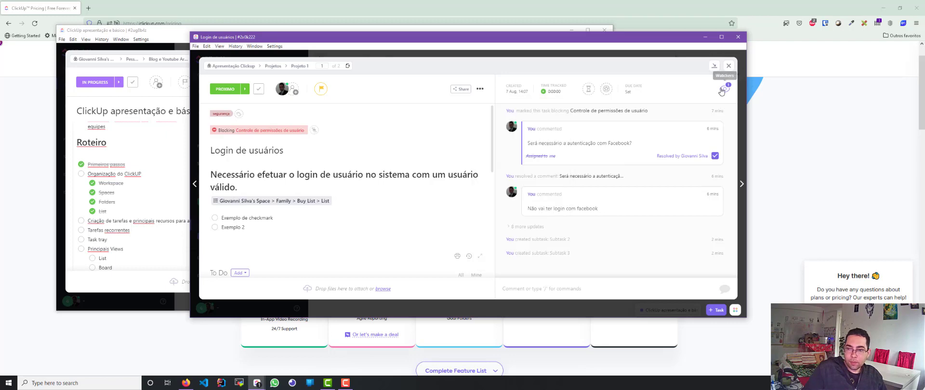
pyautogui.click(728, 66)
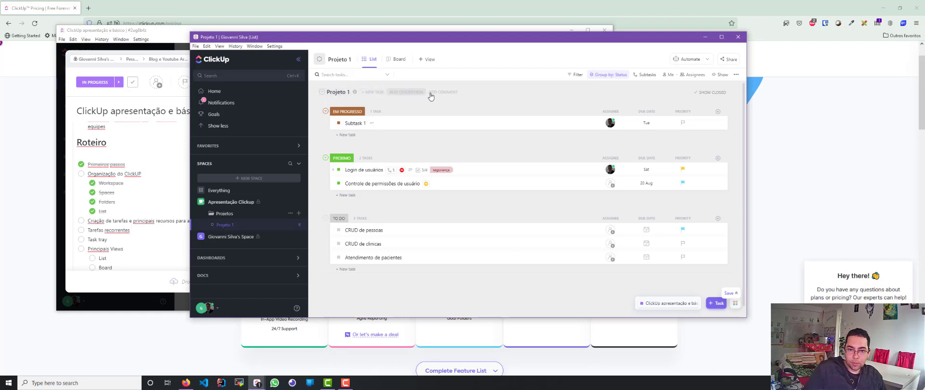
# Add a custom column named Figma with the Website field type to the Projeto 1 list
pyautogui.click(735, 76)
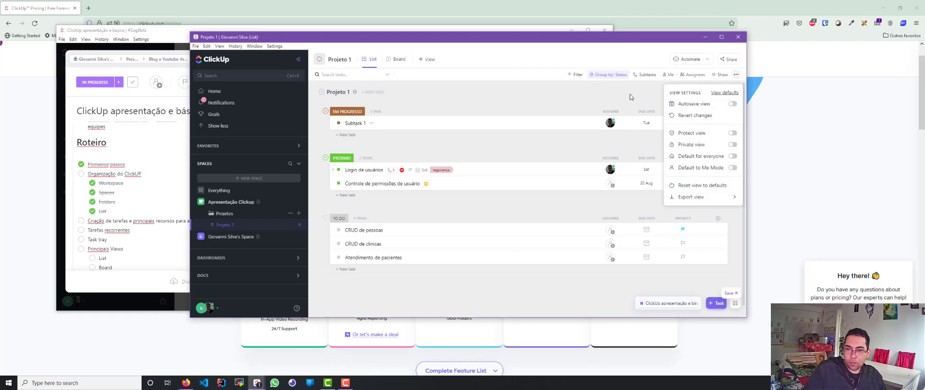
pyautogui.click(639, 85)
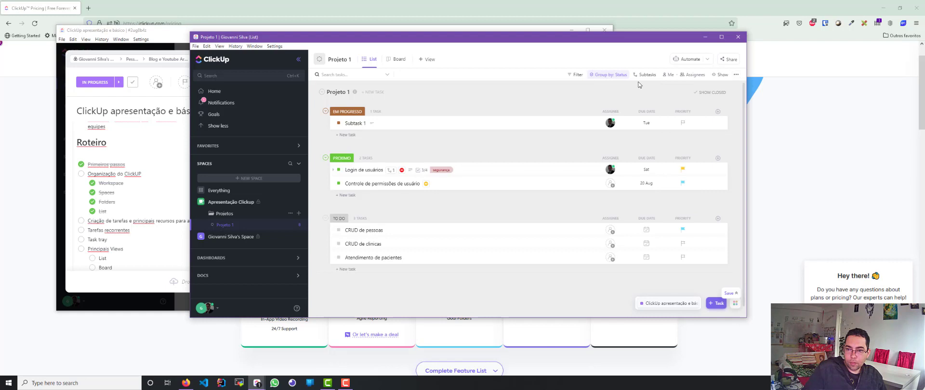
pyautogui.click(719, 77)
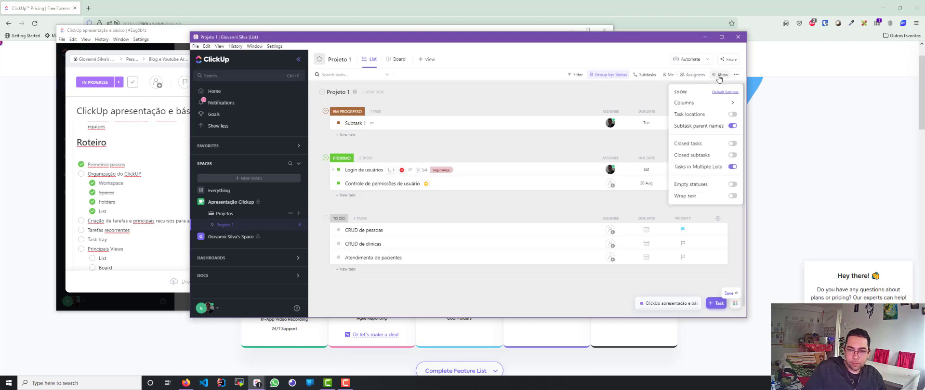
pyautogui.click(699, 107)
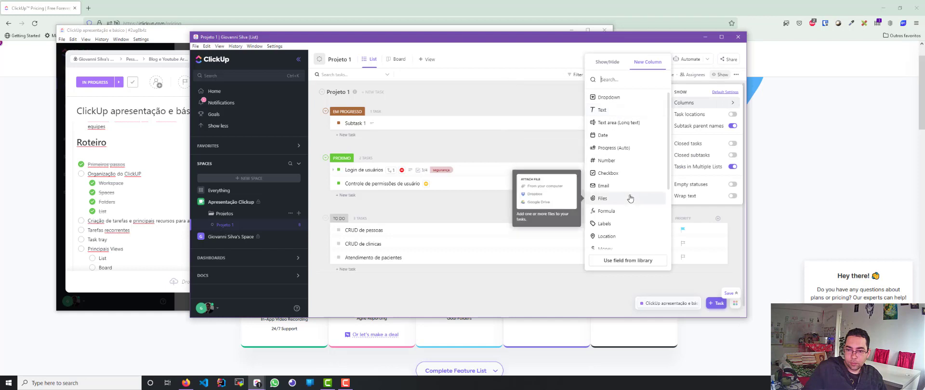
pyautogui.scroll(-3, 617, 217)
pyautogui.click(611, 244)
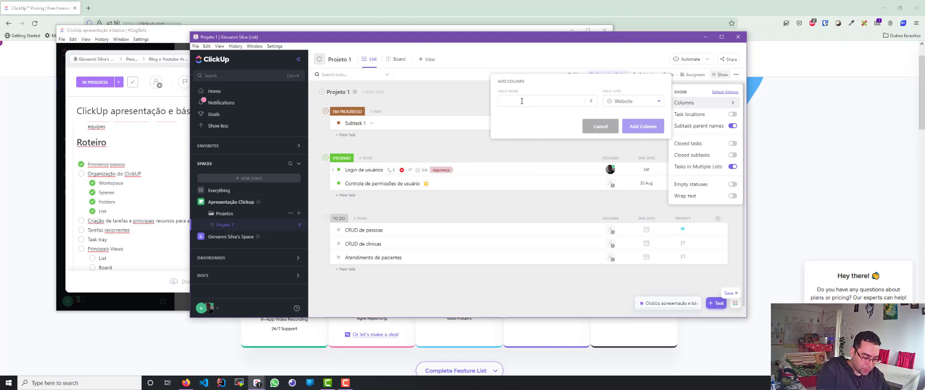
pyautogui.write('F')
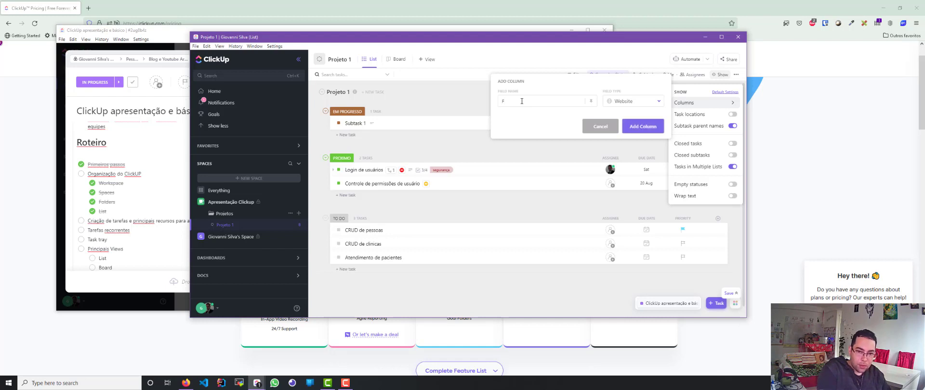
pyautogui.press('BackSpace')
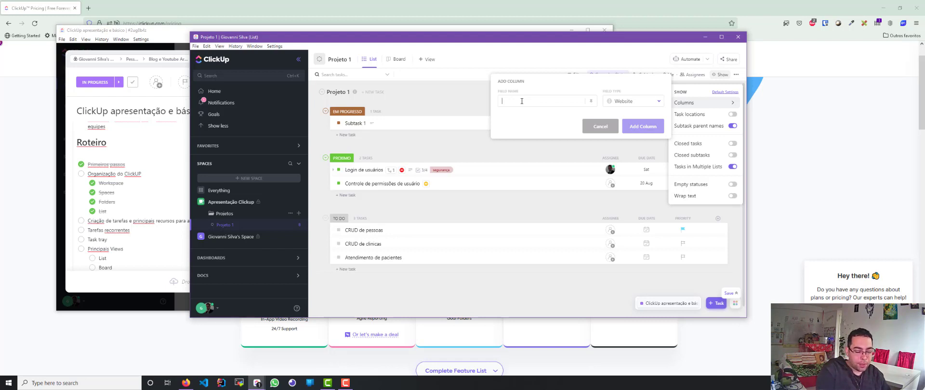
pyautogui.write('F')
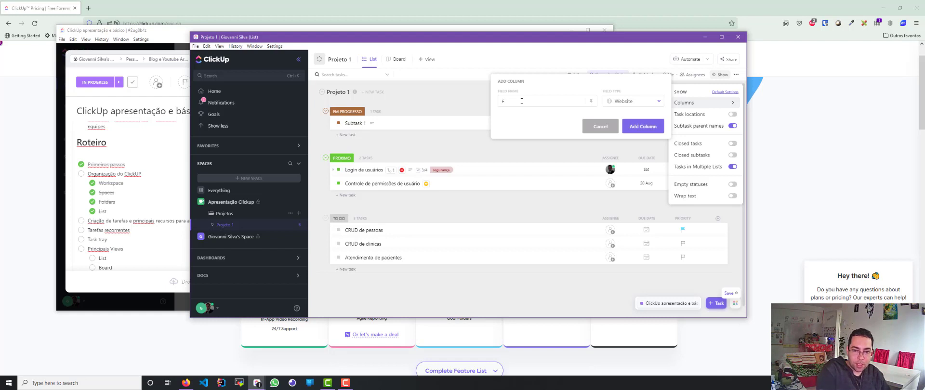
pyautogui.write('igma')
pyautogui.click(646, 126)
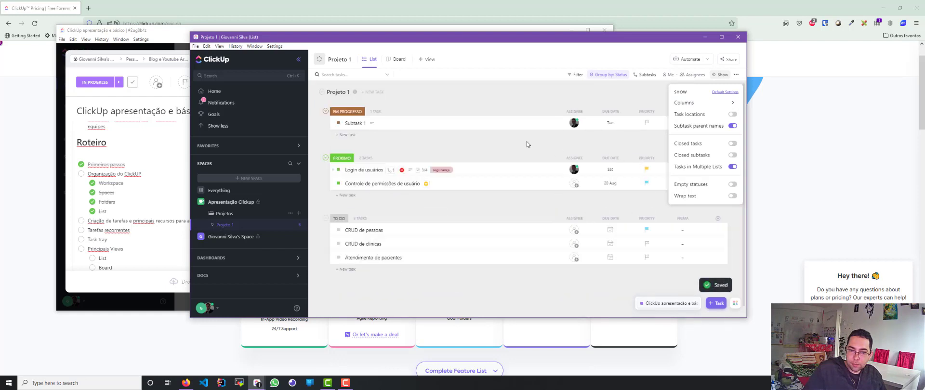
pyautogui.click(653, 93)
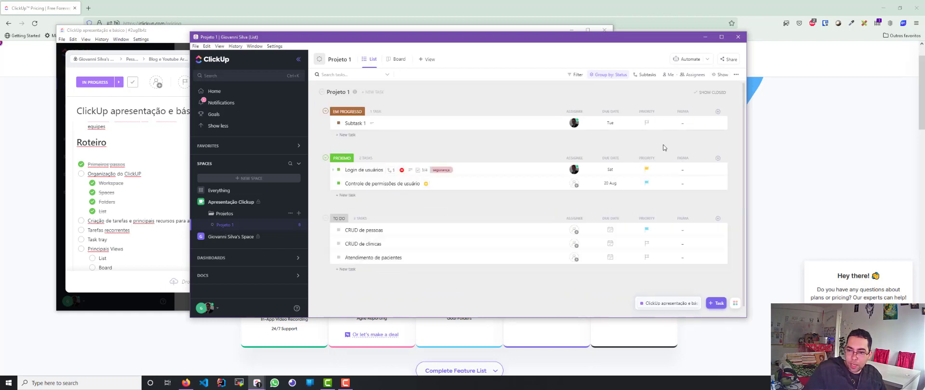
# Open Login de usuários, reveal its empty custom fields and show where the Figma link is entered, without entering a value
pyautogui.click(364, 170)
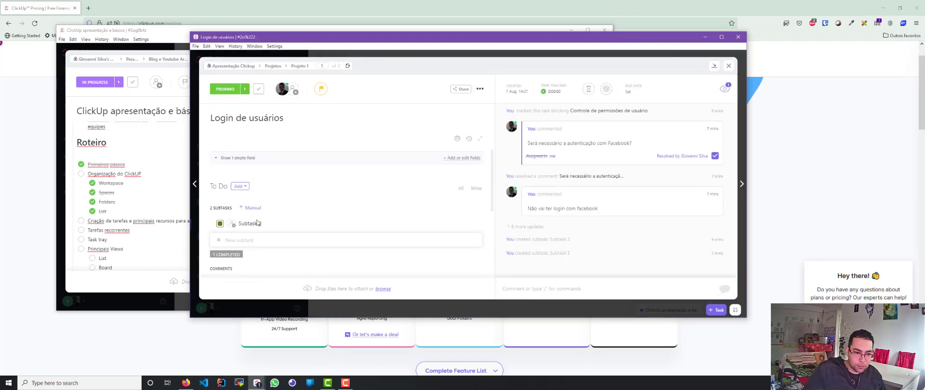
pyautogui.click(237, 231)
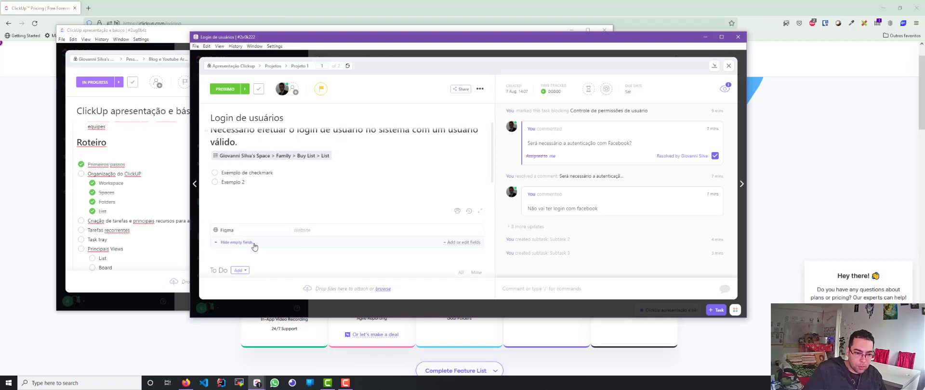
pyautogui.click(303, 230)
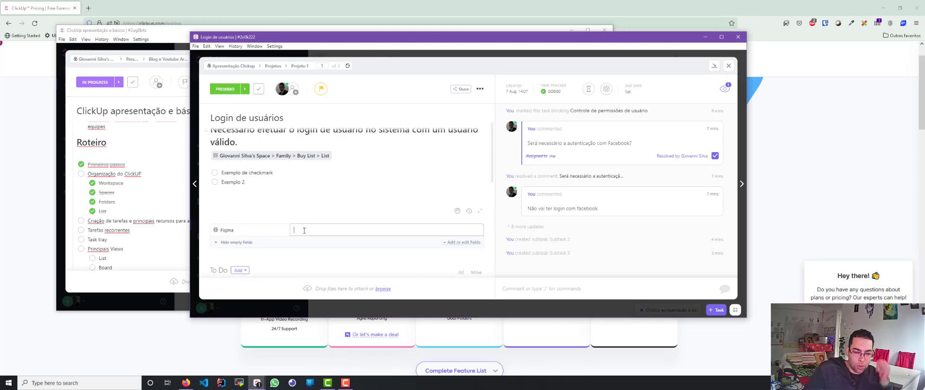
pyautogui.click(342, 244)
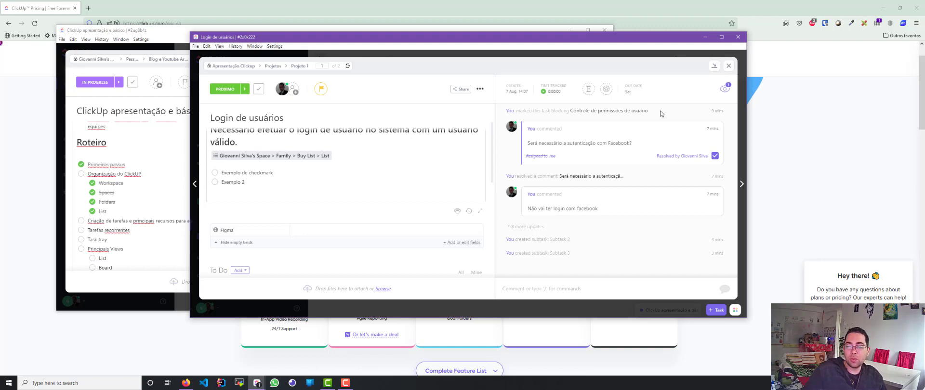
pyautogui.scroll(2, 647, 137)
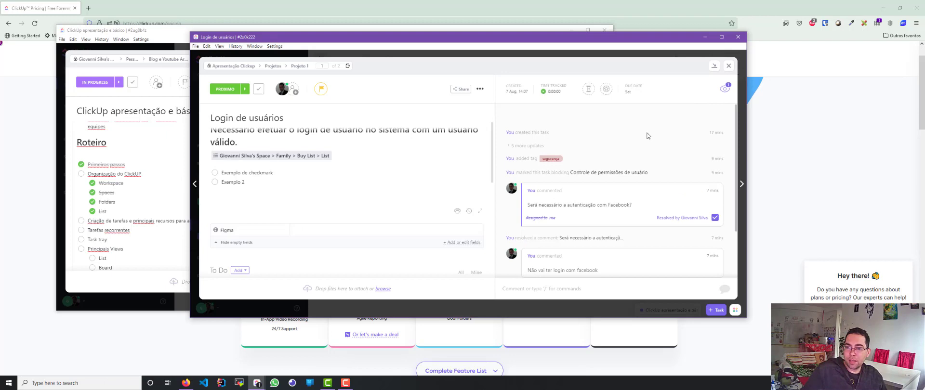
pyautogui.scroll(-2, 648, 136)
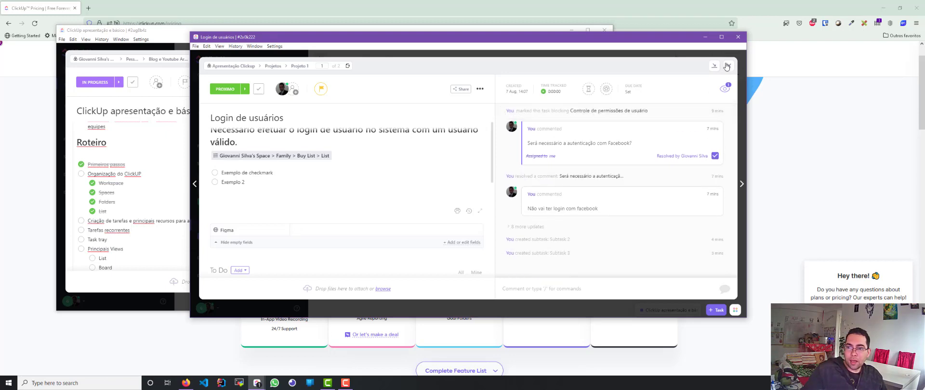
# Close the Login de usuários task and check off "Criação de tarefas e principais recursos para a mesma" in the Roteiro checklist
pyautogui.click(707, 69)
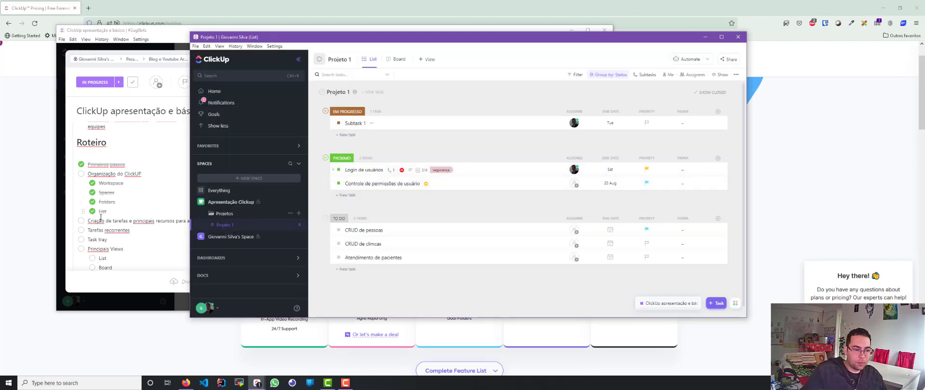
pyautogui.click(82, 226)
pyautogui.click(81, 222)
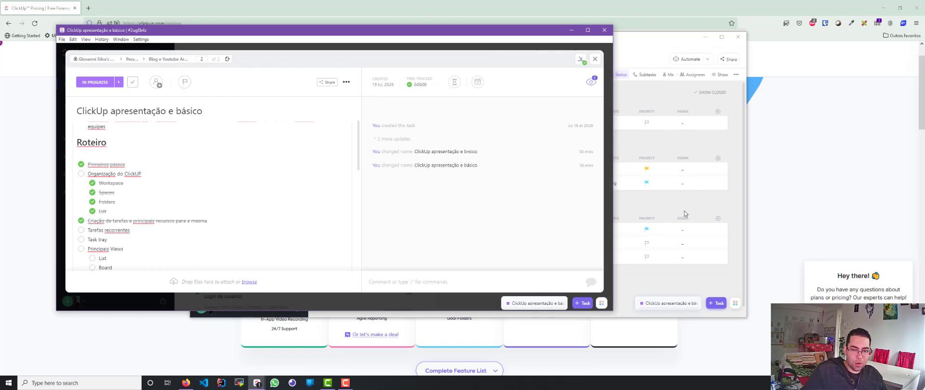
# Add a task named "Verificar logs da aplicação" to the To Do group of the Projeto 1 list
pyautogui.click(653, 43)
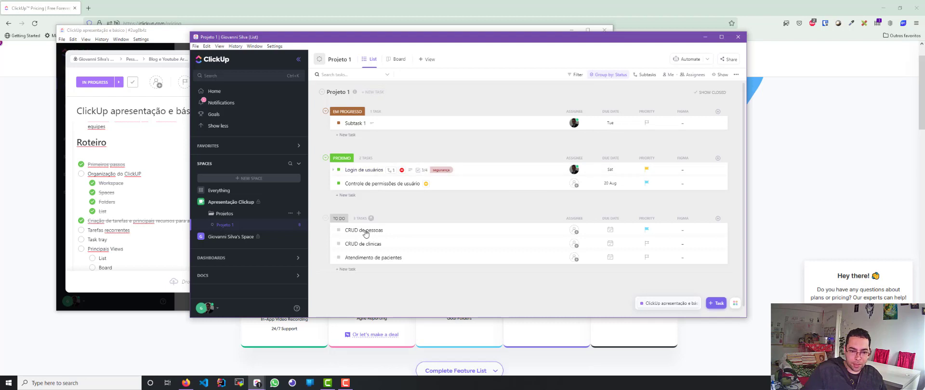
pyautogui.click(348, 269)
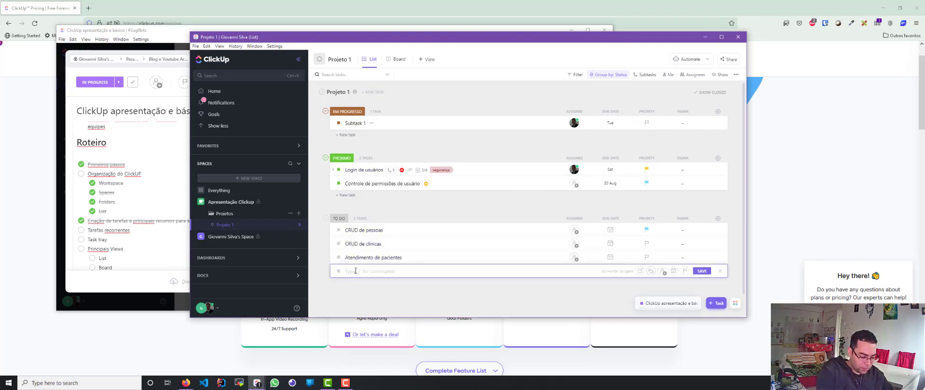
pyautogui.write('Verificar logs da aplicação')
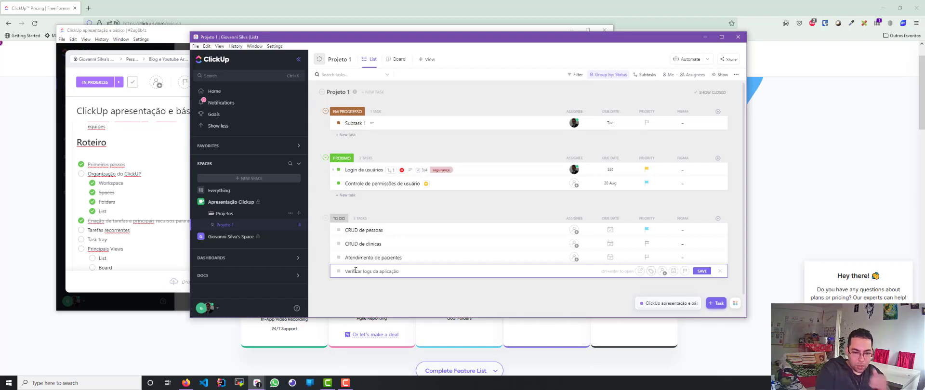
pyautogui.press('Return')
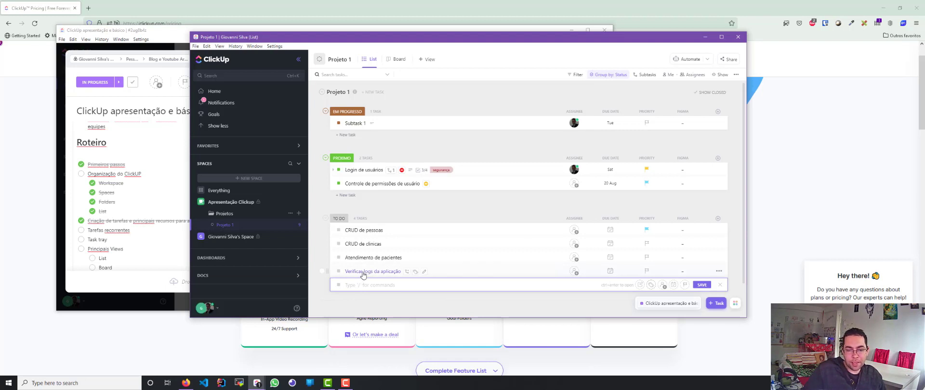
# Give the Verificar logs da aplicação task a custom recurrence every 1 week on Monday, Wednesday and Friday
pyautogui.click(363, 272)
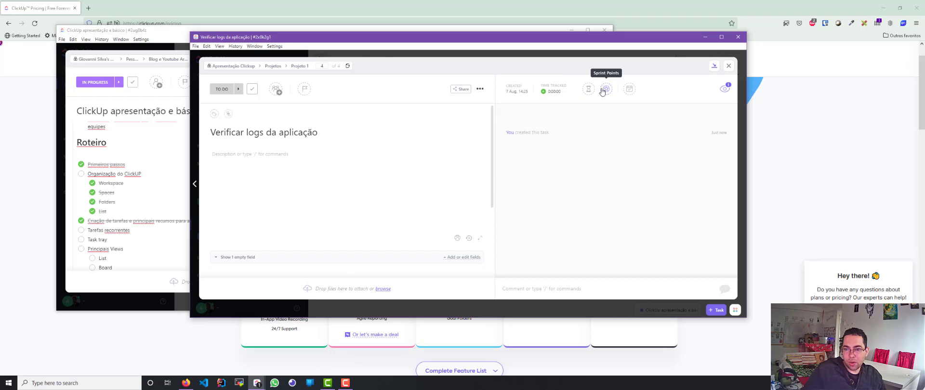
pyautogui.click(628, 89)
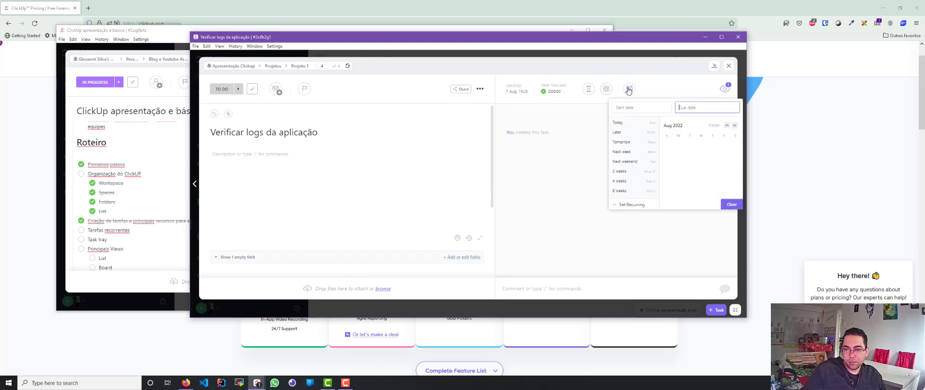
pyautogui.click(629, 205)
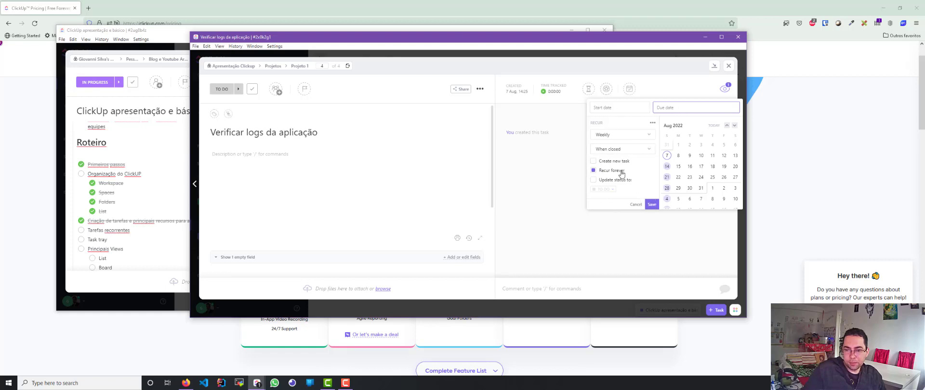
pyautogui.click(610, 136)
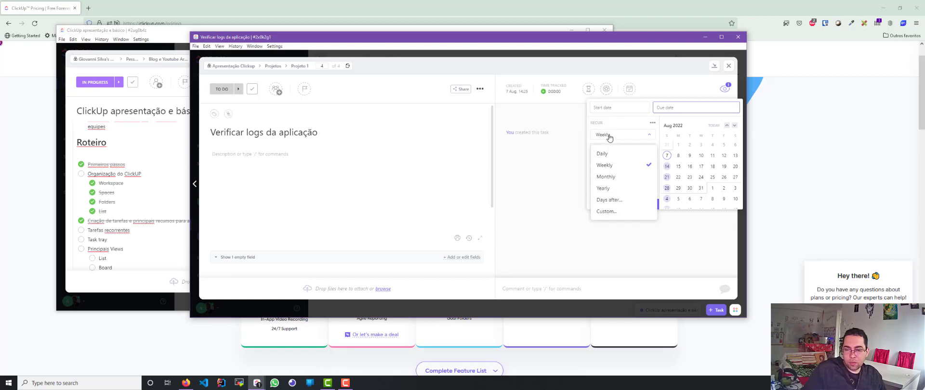
pyautogui.click(608, 166)
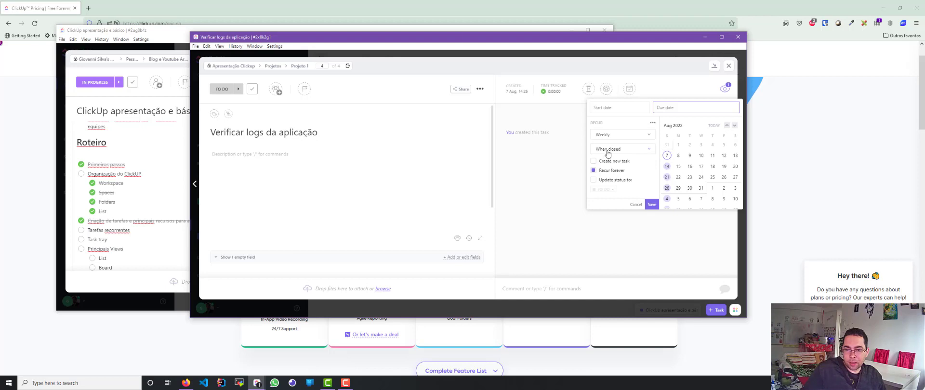
pyautogui.click(625, 136)
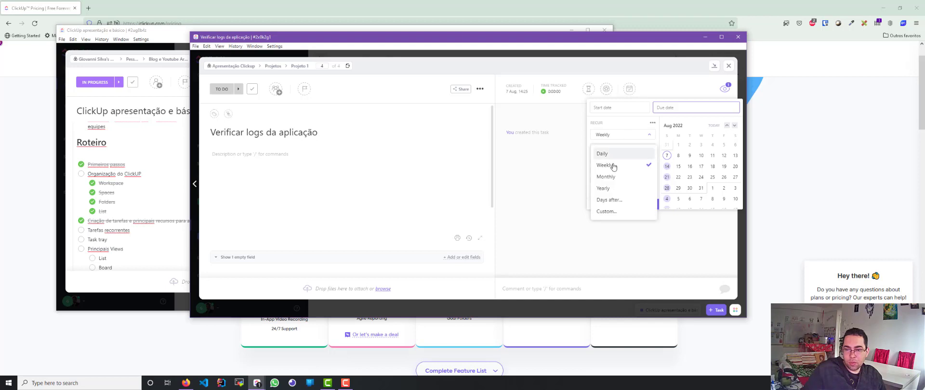
pyautogui.click(611, 212)
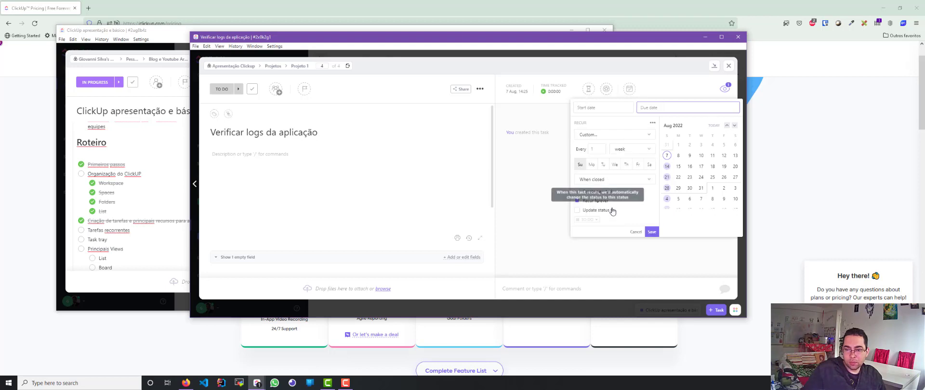
pyautogui.click(592, 166)
pyautogui.click(580, 166)
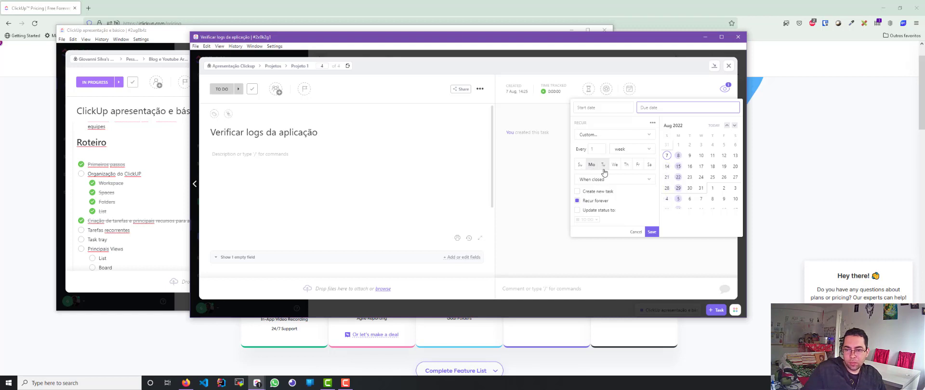
pyautogui.click(615, 170)
pyautogui.click(637, 166)
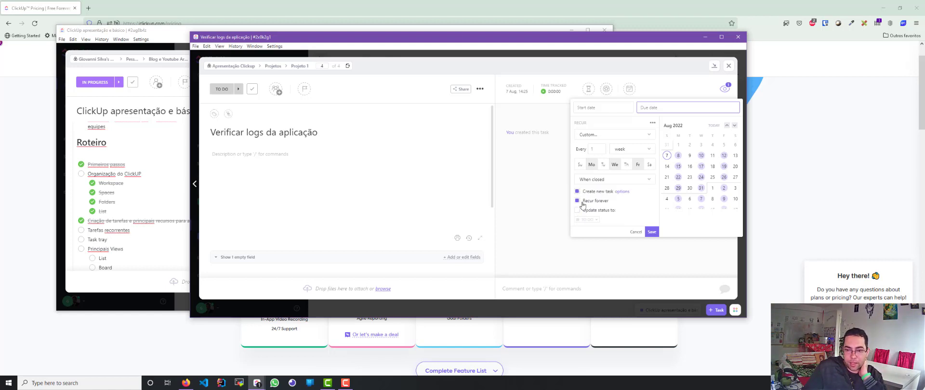
# Have the recurrence create a new task with status PROXIMO, accept the default items to include, and save the recurrence
pyautogui.click(587, 213)
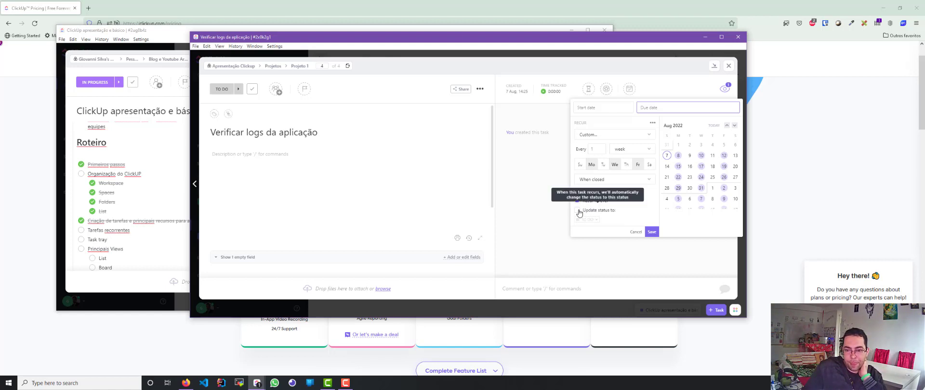
pyautogui.click(586, 219)
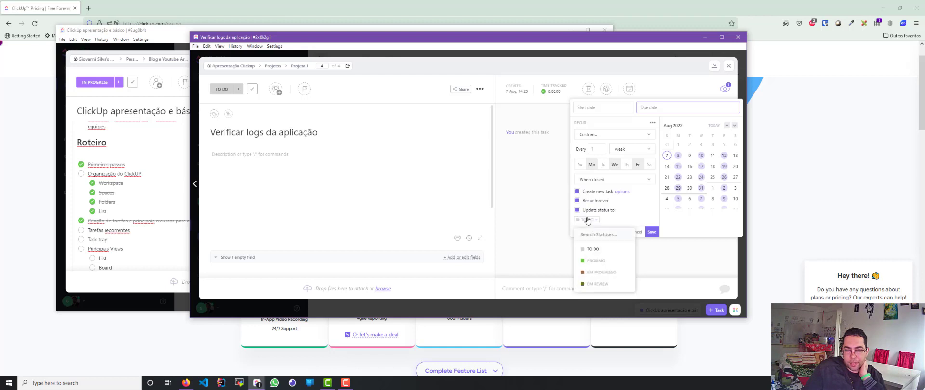
pyautogui.click(594, 267)
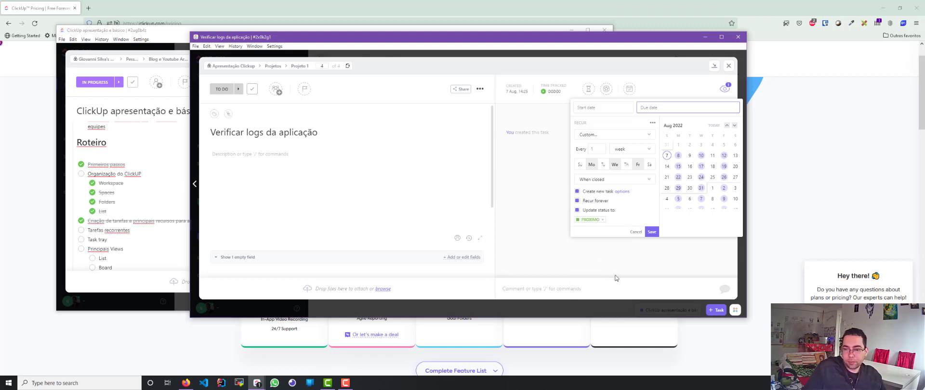
pyautogui.click(623, 192)
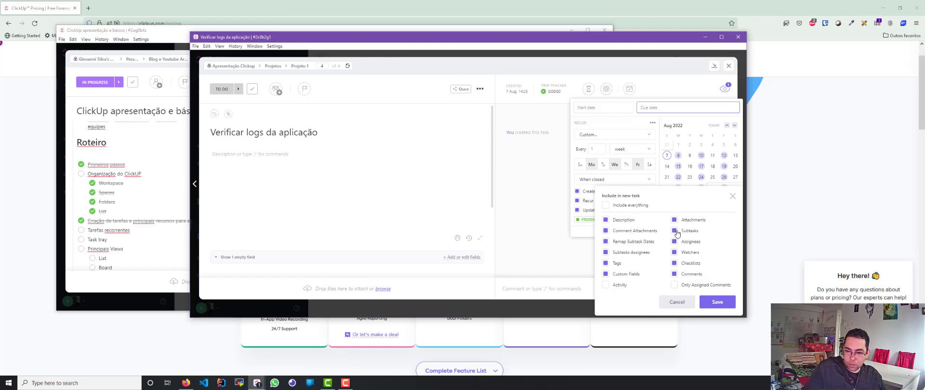
pyautogui.click(717, 302)
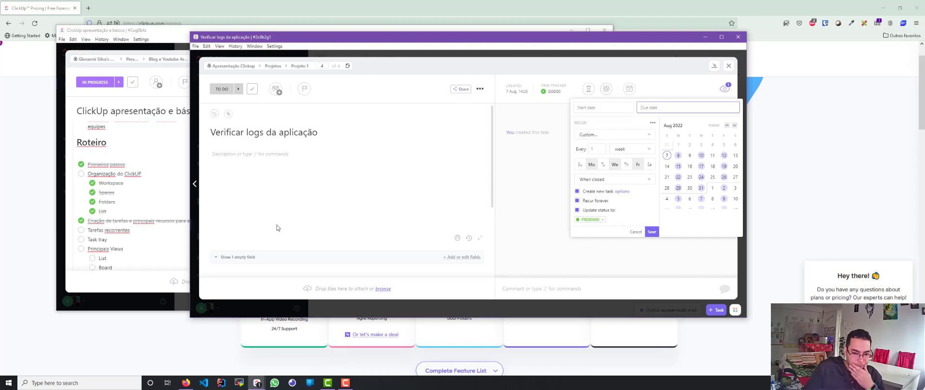
pyautogui.click(652, 232)
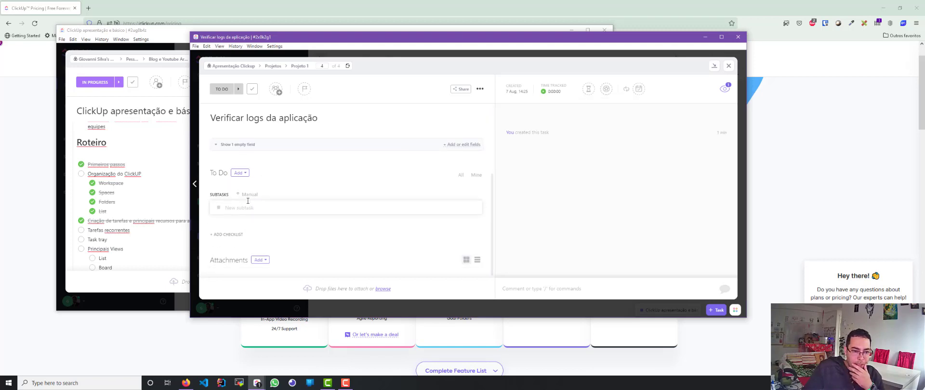
# Add the subtasks "Logar no sistema", "Ler logs" and "Lançar status na planilha" to the Verificar logs da aplicação task
pyautogui.click(243, 207)
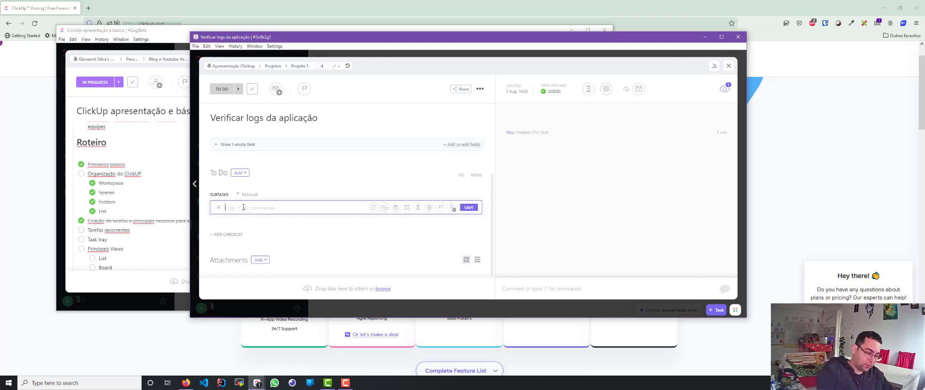
pyautogui.write('Sub')
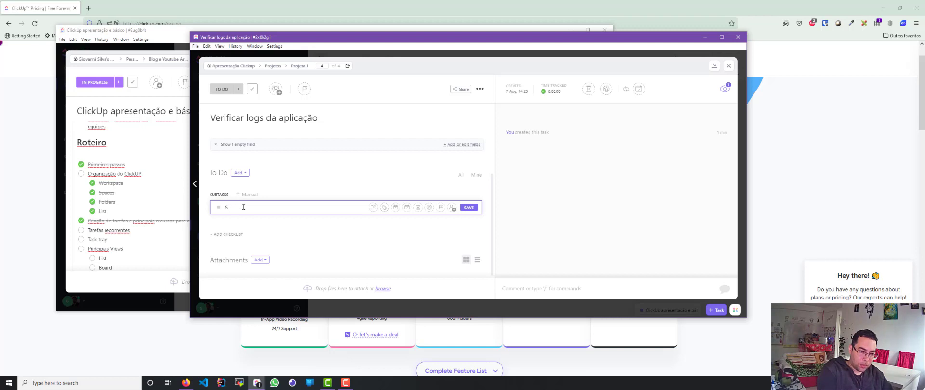
pyautogui.press('BackSpace')
pyautogui.write('Logar no sistema')
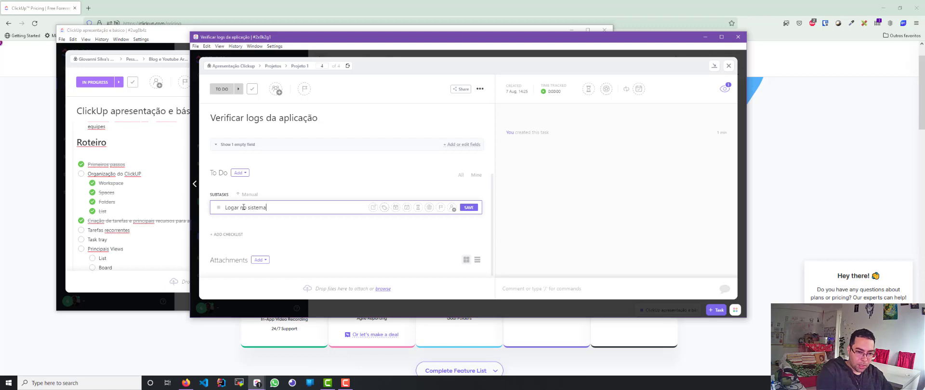
pyautogui.press('Return')
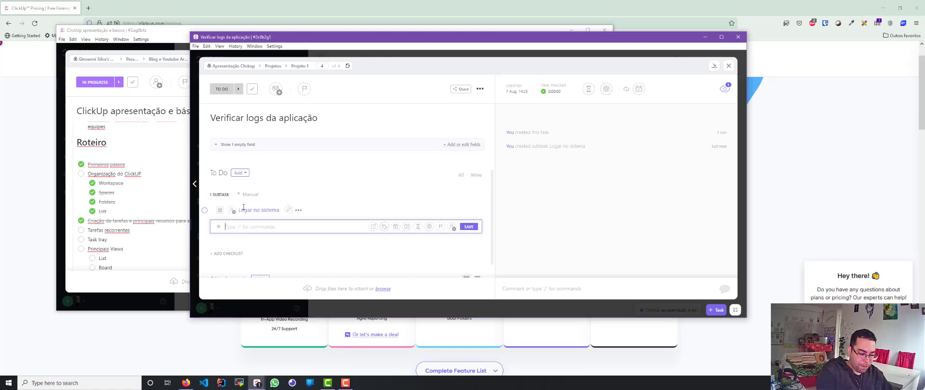
pyautogui.write('Ler')
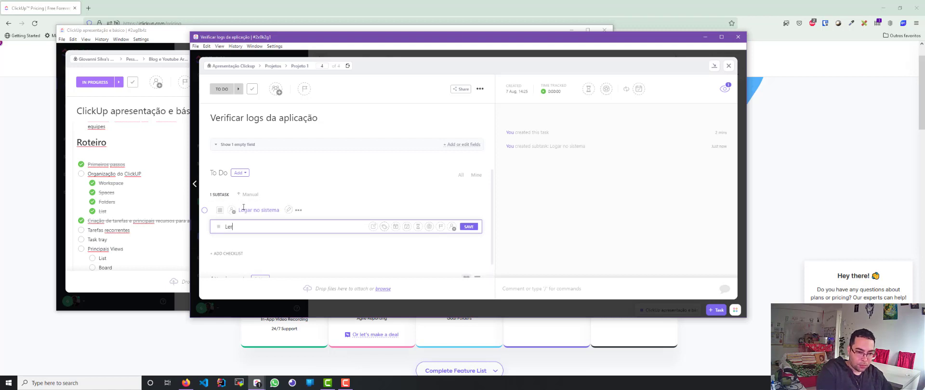
pyautogui.write(' lgo')
pyautogui.write('s')
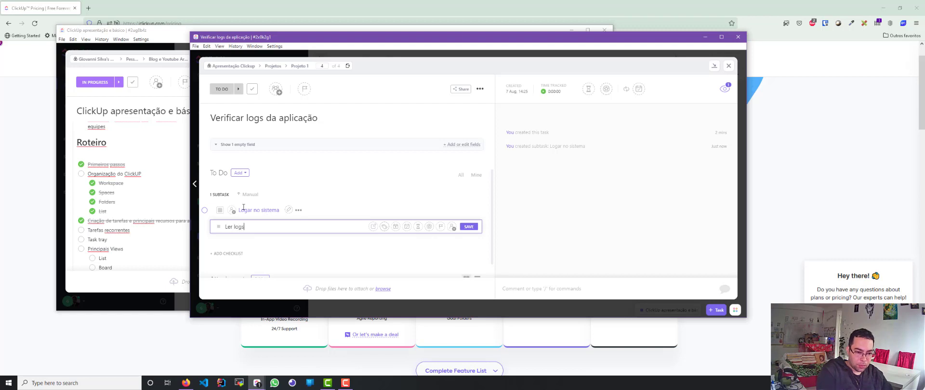
pyautogui.press('Return')
pyautogui.write('L')
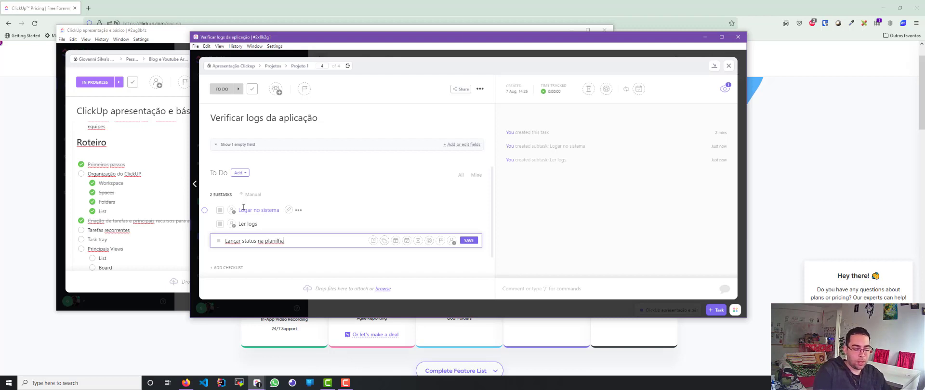
pyautogui.press('Return')
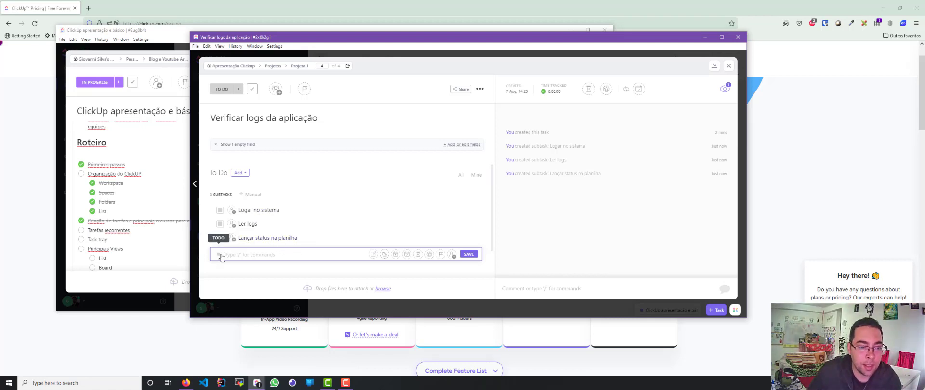
# Set the subtasks "Logar no sistema" and "Lançar status na planilha" to the Complete status
pyautogui.click(220, 210)
pyautogui.click(231, 288)
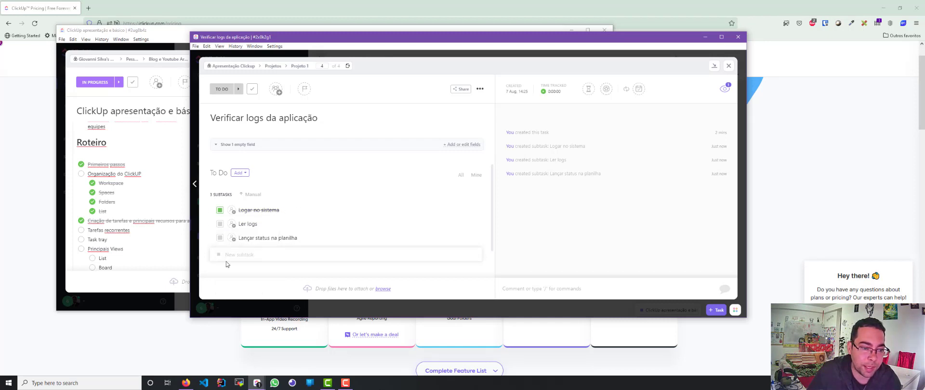
pyautogui.click(223, 236)
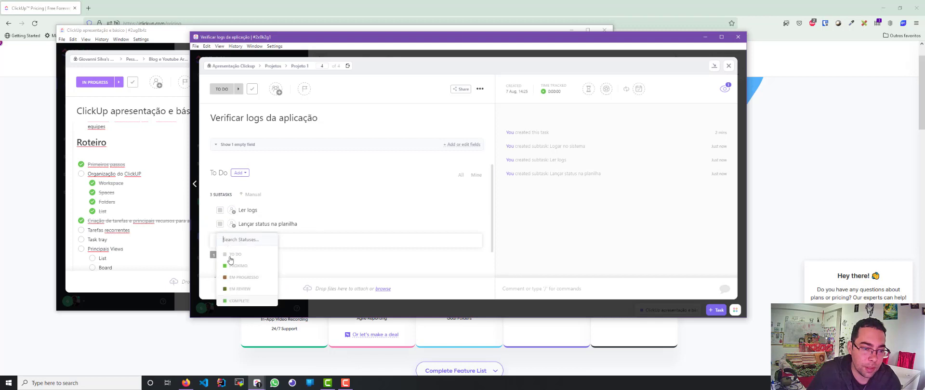
pyautogui.click(240, 300)
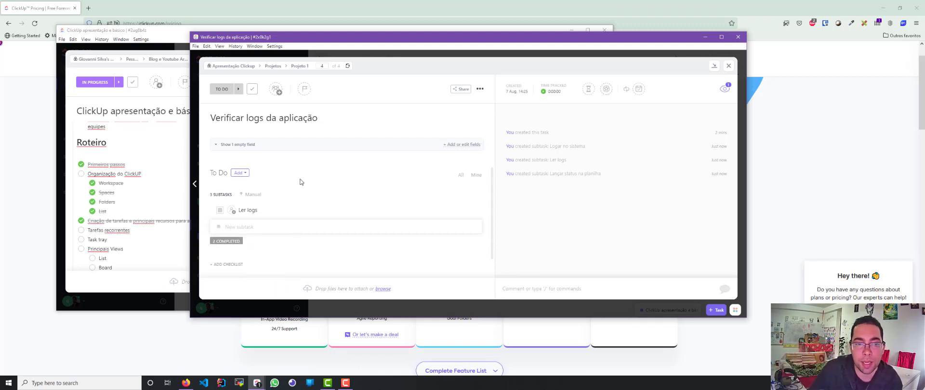
# Return to the Projeto 1 list and reopen the Verificar logs da aplicação task to review it
pyautogui.scroll(3, 293, 187)
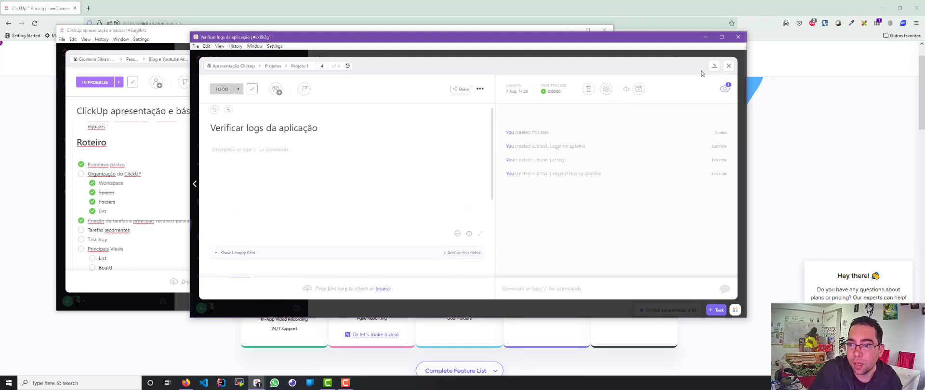
pyautogui.click(728, 66)
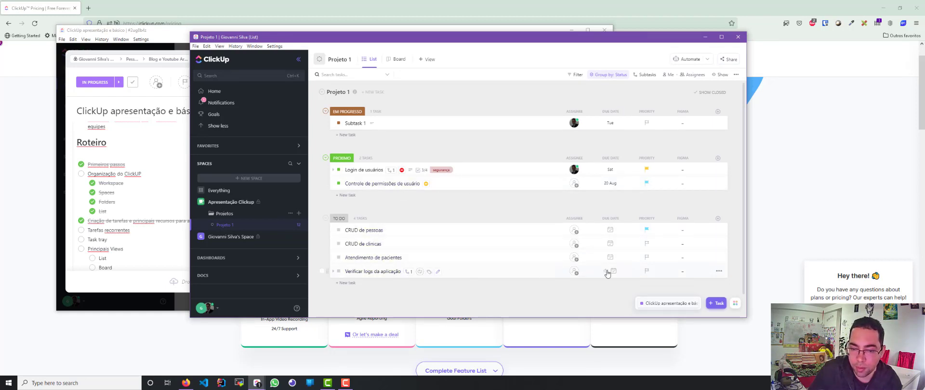
pyautogui.click(386, 271)
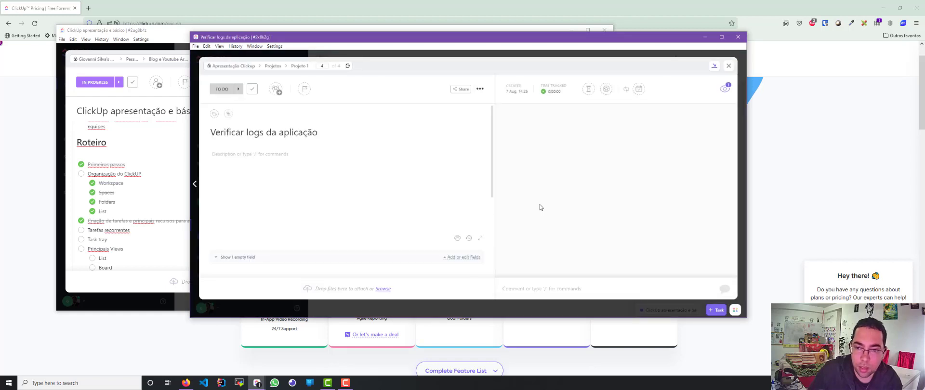
# Open the recurrence settings of the Verificar logs da aplicação task and look through the frequency choices and additional recurrence options
pyautogui.click(627, 91)
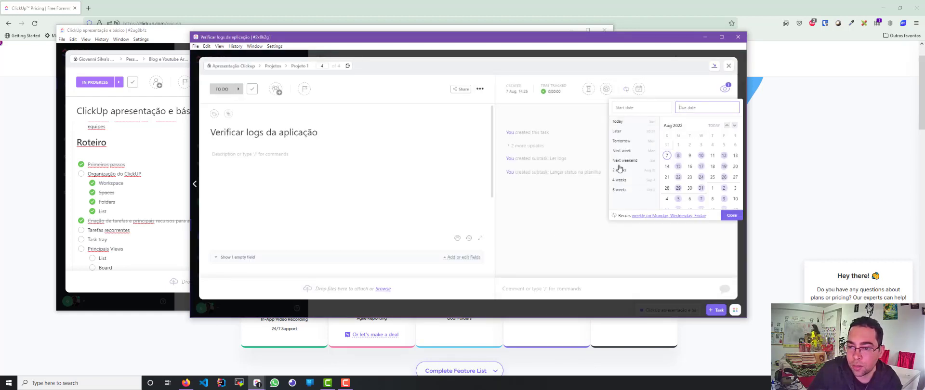
pyautogui.click(651, 216)
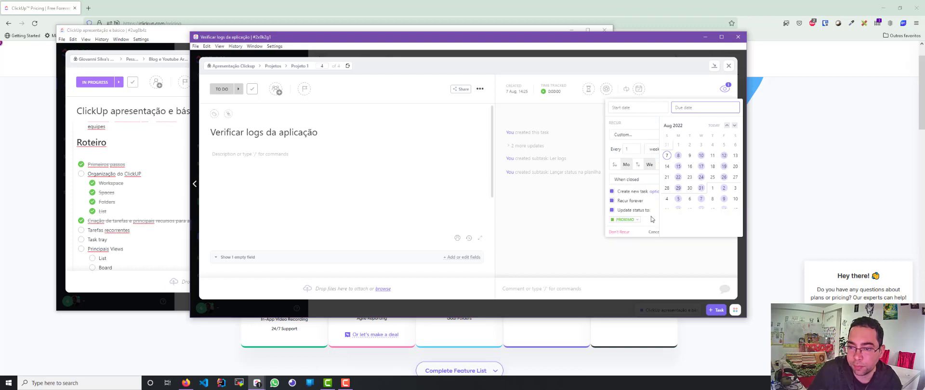
pyautogui.click(598, 137)
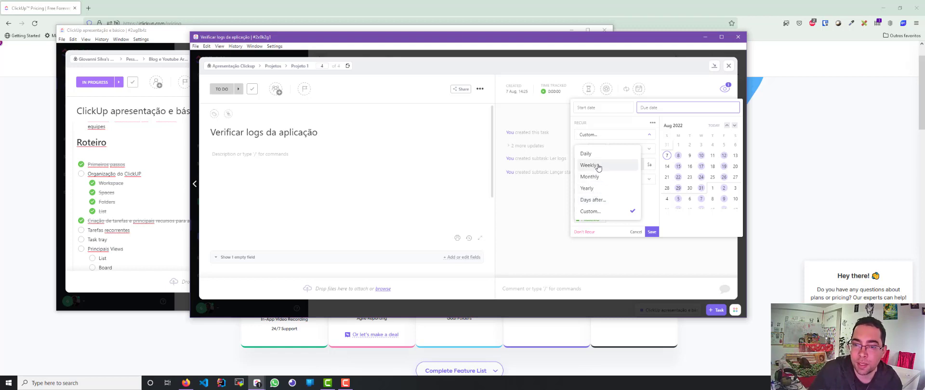
pyautogui.click(653, 199)
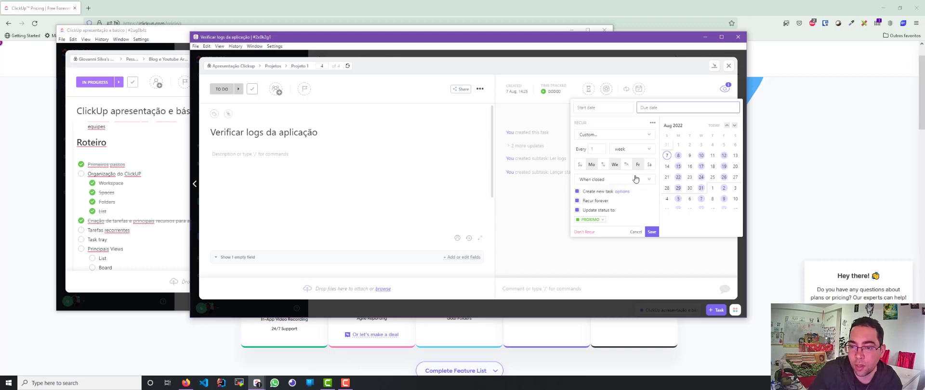
pyautogui.click(652, 122)
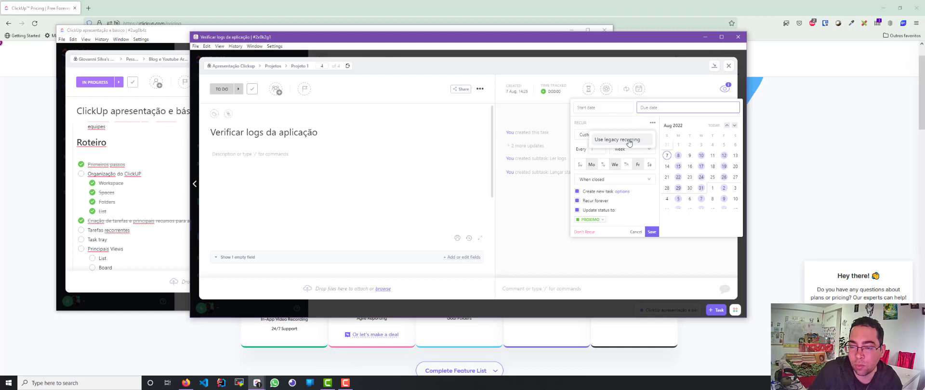
pyautogui.click(639, 201)
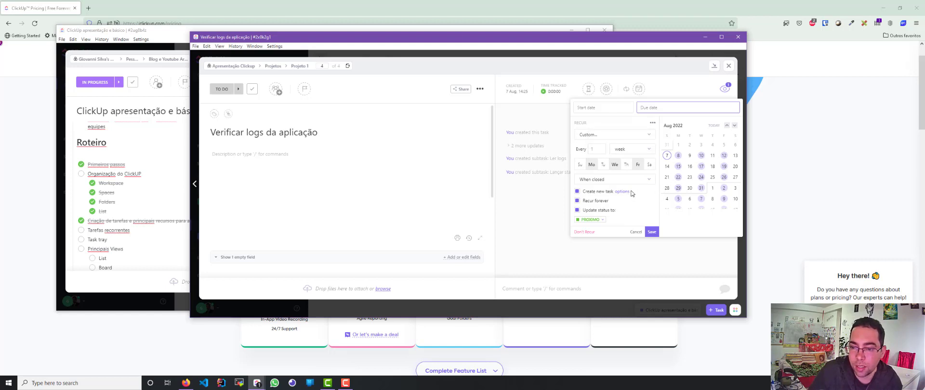
# Switch to legacy recurring and try the repeat trigger with statuses PROXIMO and EM PROGRESSO, without setting the recurrence
pyautogui.click(652, 123)
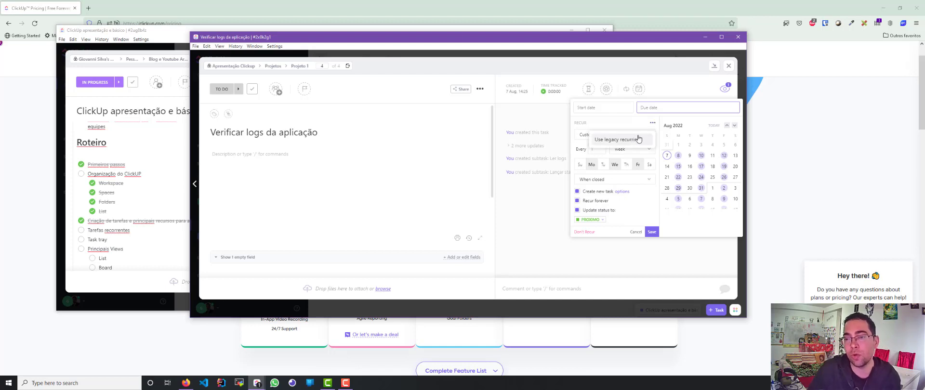
pyautogui.click(637, 141)
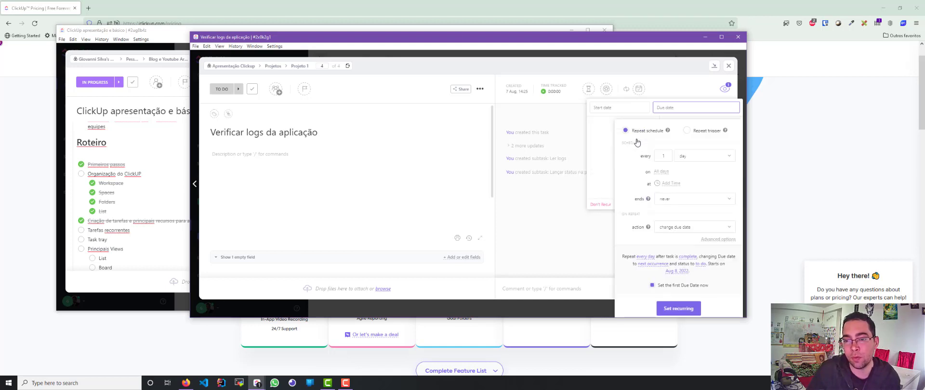
pyautogui.click(686, 131)
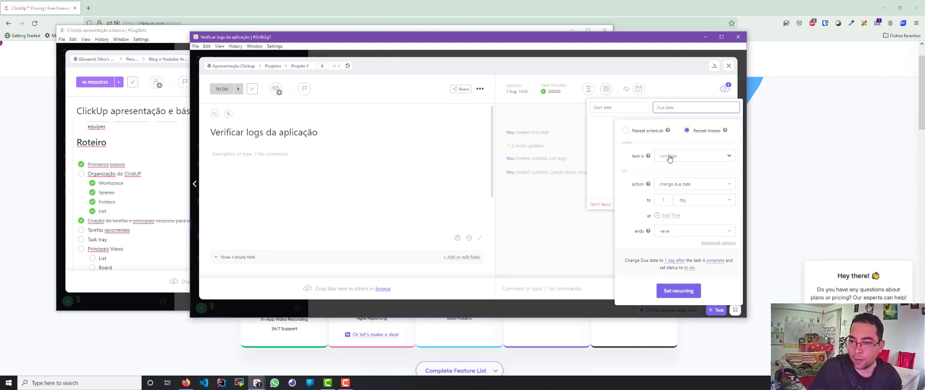
pyautogui.click(669, 157)
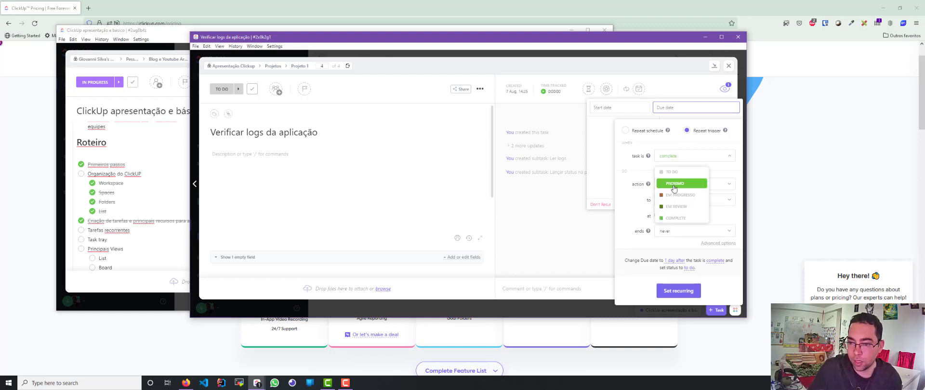
pyautogui.click(674, 184)
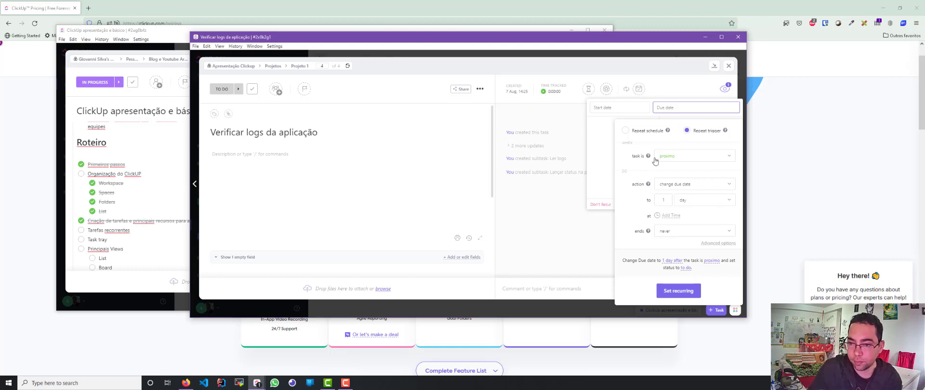
pyautogui.click(672, 159)
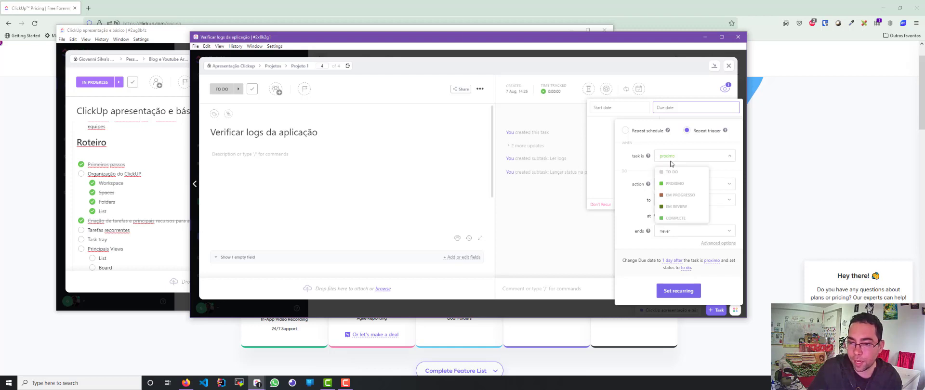
pyautogui.click(673, 195)
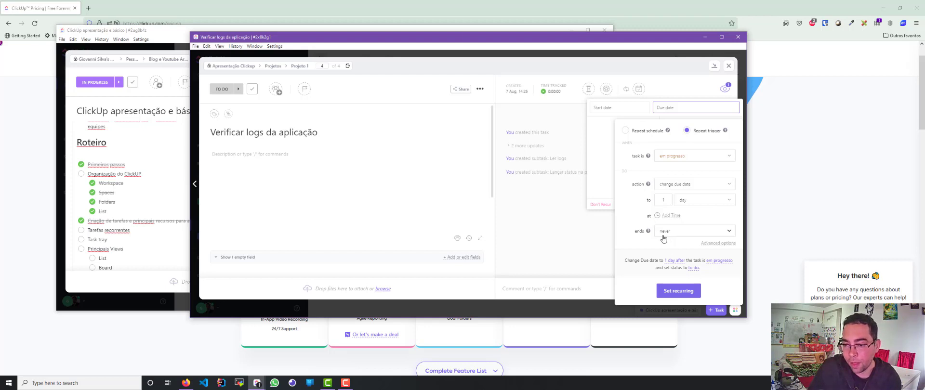
pyautogui.click(625, 131)
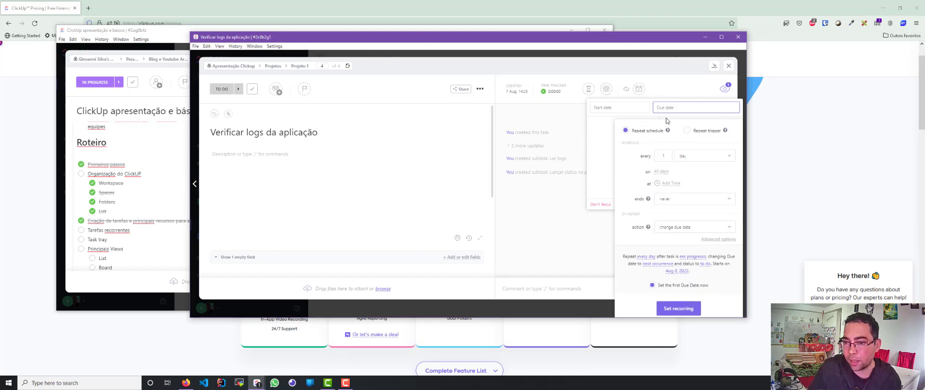
pyautogui.click(605, 140)
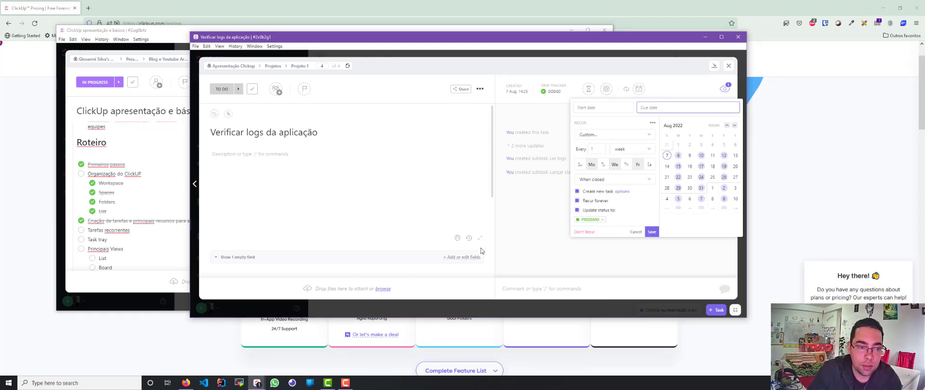
# Close the Verificar logs da aplicação task and check off "Tarefas recorrentes" in the Roteiro checklist
pyautogui.click(94, 233)
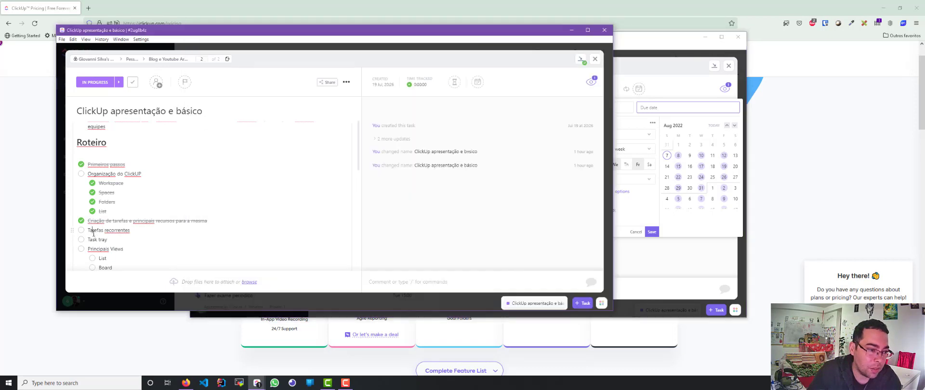
pyautogui.click(682, 232)
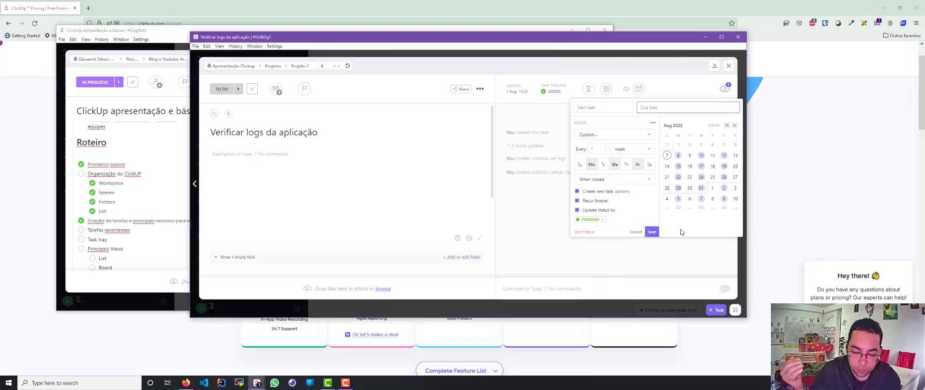
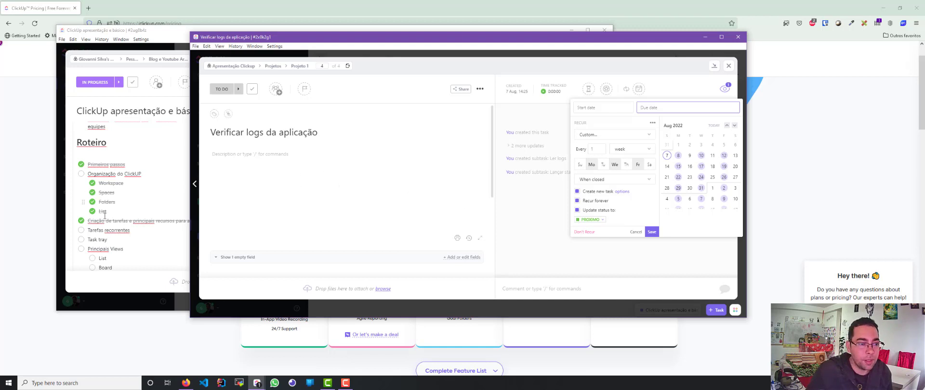
pyautogui.click(728, 68)
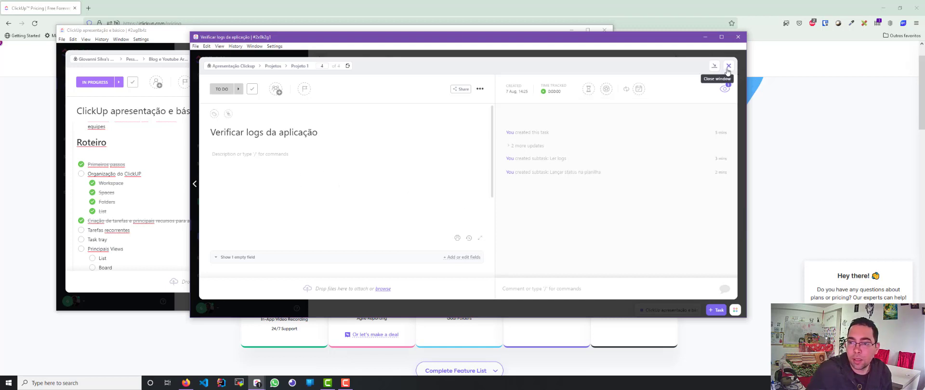
pyautogui.click(728, 67)
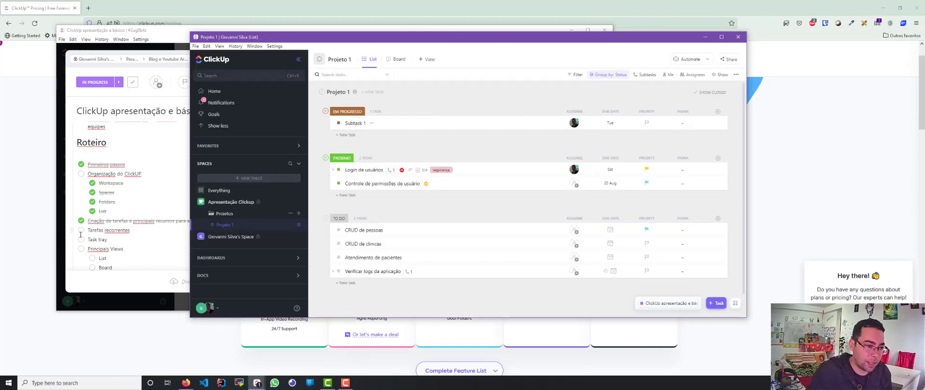
pyautogui.click(82, 236)
pyautogui.click(81, 231)
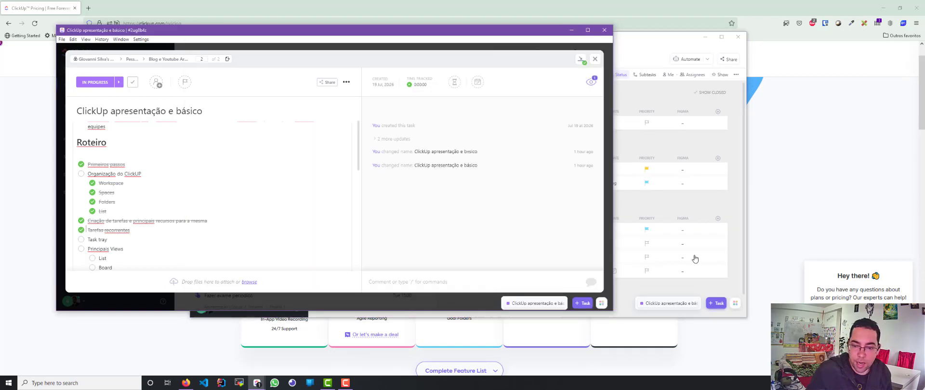
# Minimize the Verificar logs da aplicação task to the task tray, reopen it from there, and close it
pyautogui.click(633, 292)
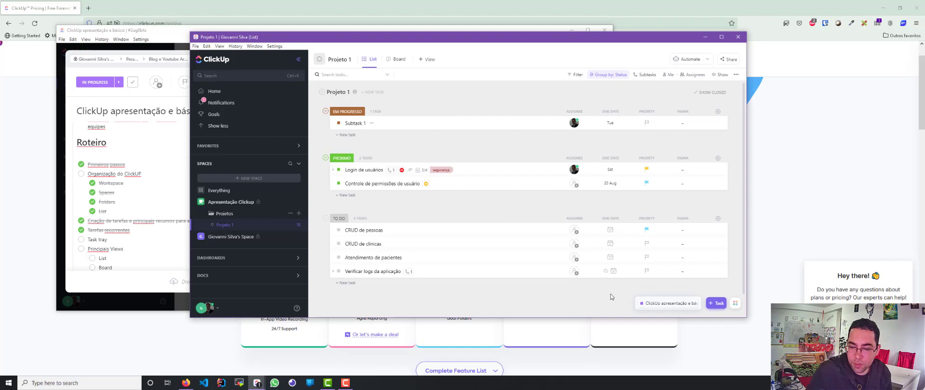
pyautogui.click(373, 271)
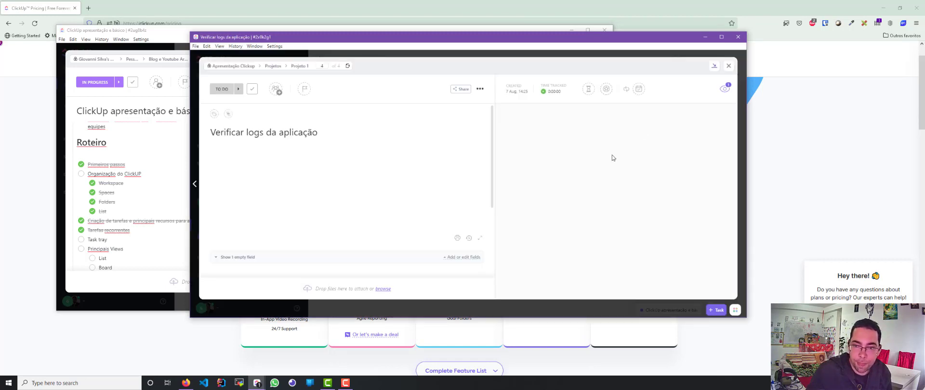
pyautogui.click(714, 70)
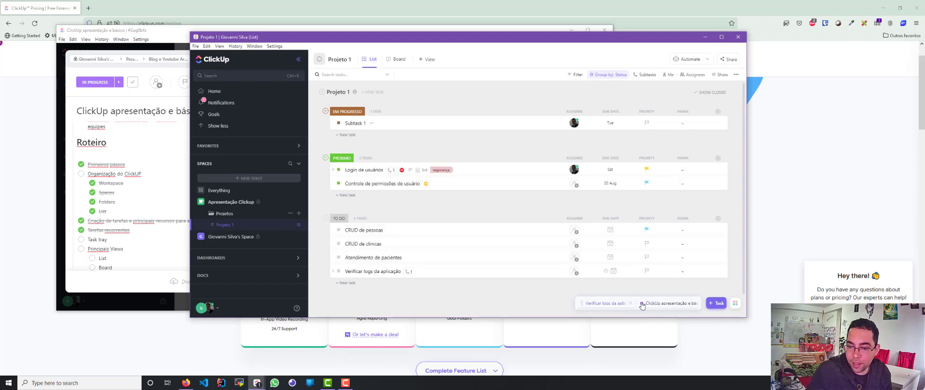
pyautogui.moveTo(581, 303); pyautogui.dragTo(653, 307)
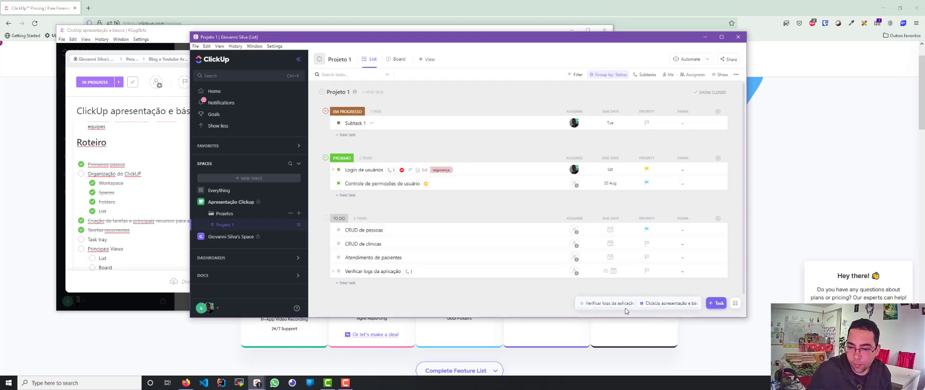
pyautogui.click(602, 303)
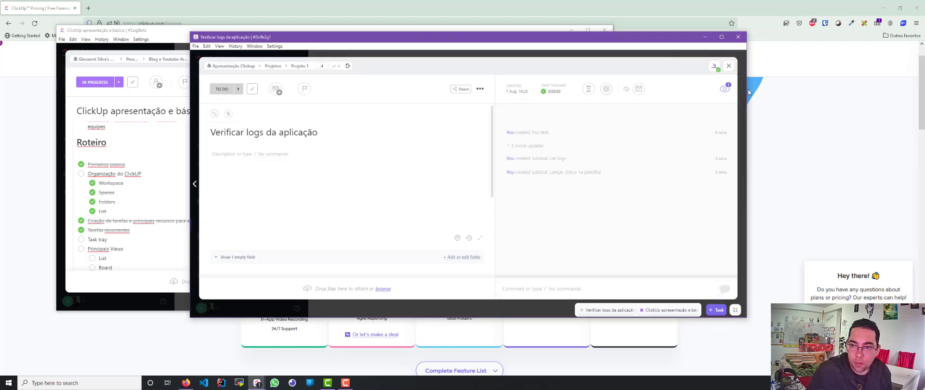
pyautogui.click(729, 68)
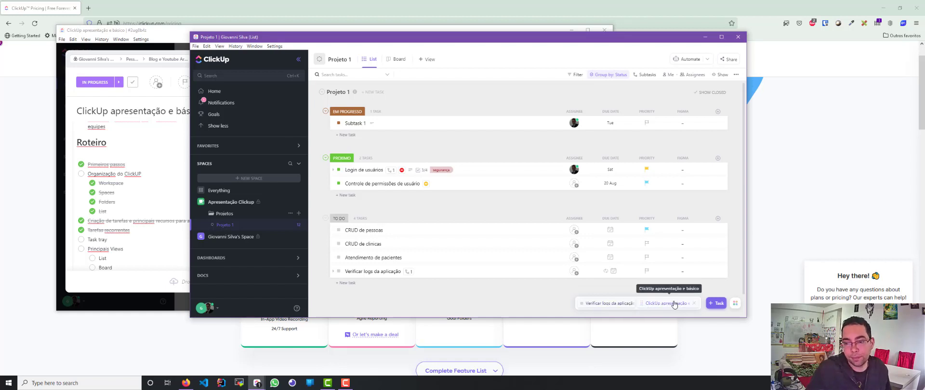
# Check off "Task tray" in the Roteiro checklist and return to the Projeto 1 list window
pyautogui.click(81, 241)
pyautogui.scroll(-3, 151, 238)
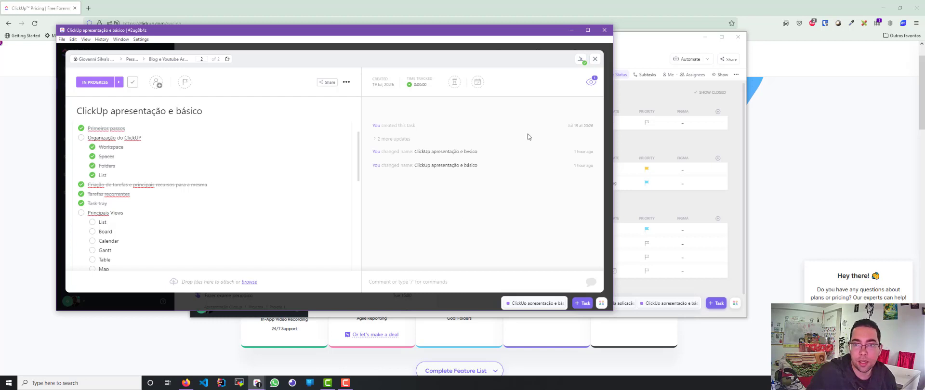
pyautogui.click(616, 39)
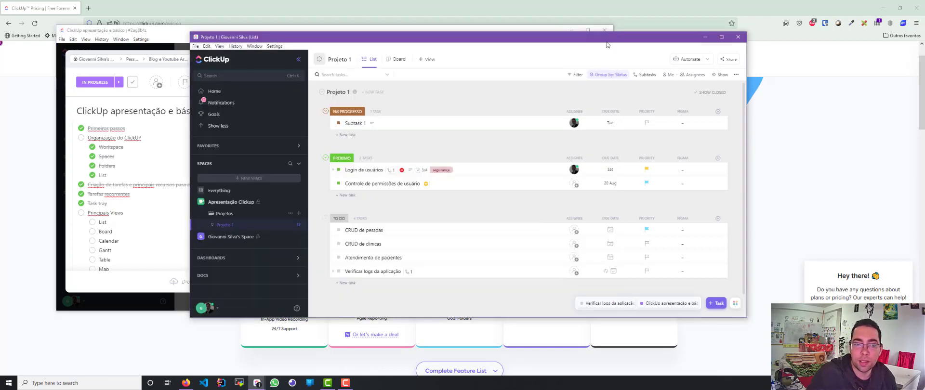
# Show Projeto 1 in Board view and move the CRUD de pessoas card from TO DO to the PROXIMO column
pyautogui.click(244, 227)
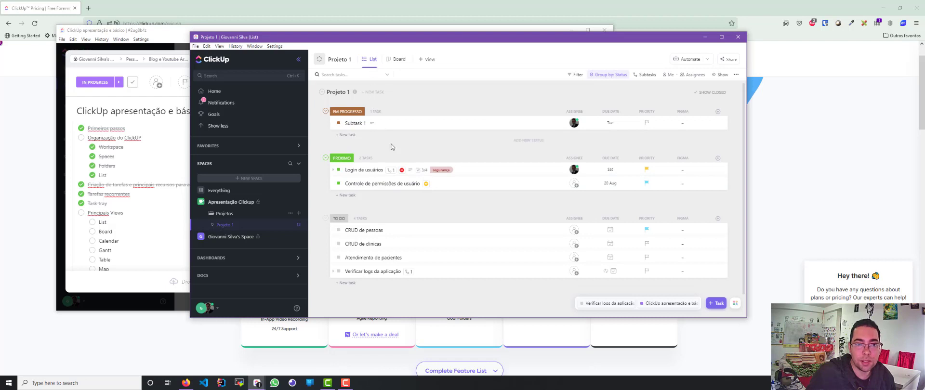
pyautogui.click(398, 63)
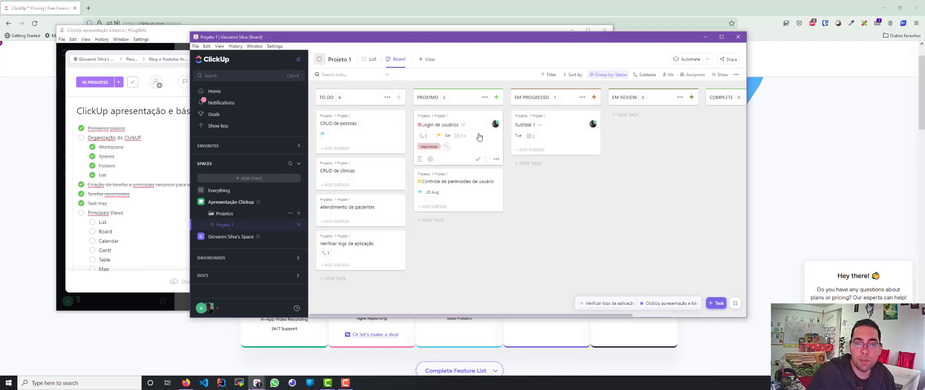
pyautogui.moveTo(384, 129); pyautogui.dragTo(469, 223)
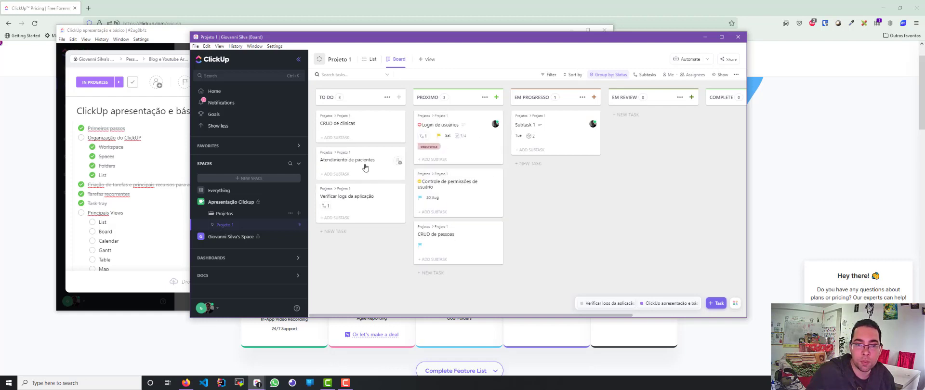
pyautogui.moveTo(366, 169); pyautogui.dragTo(369, 132)
pyautogui.moveTo(366, 161); pyautogui.dragTo(368, 210)
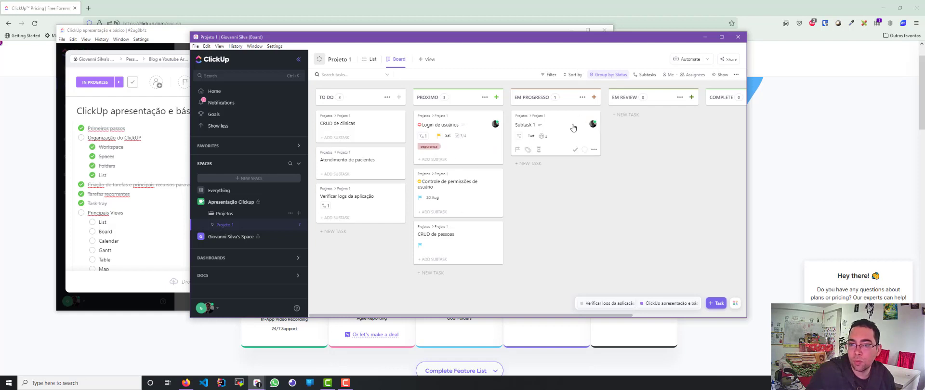
# Move the Subtask 1 card from EM PROGRESSO to EM REVIEW and on to the COMPLETE column
pyautogui.moveTo(578, 128); pyautogui.dragTo(639, 204)
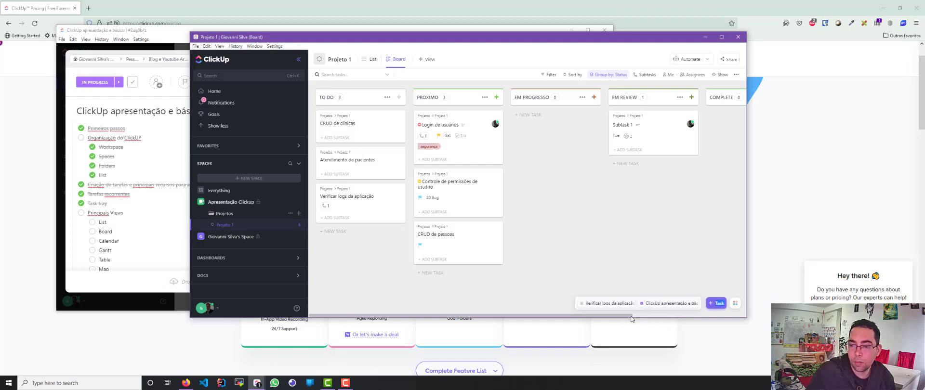
pyautogui.moveTo(658, 140); pyautogui.dragTo(722, 129)
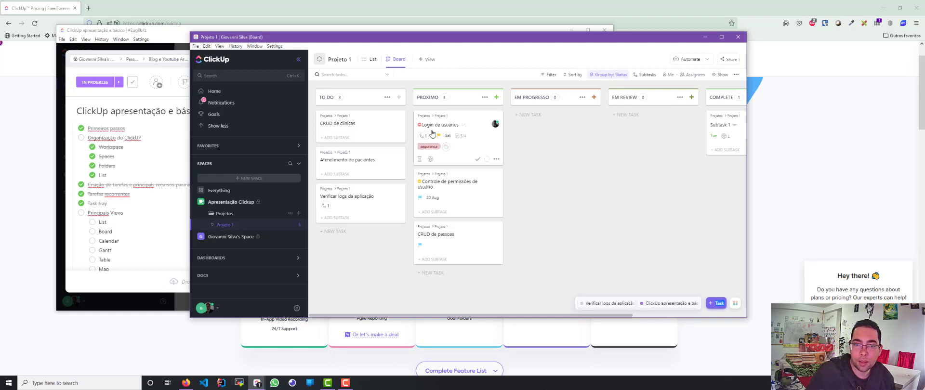
# Examine the quick actions on the PROXIMO cards and the options menu of the Controle de permissões de usuário card
pyautogui.moveTo(466, 151)
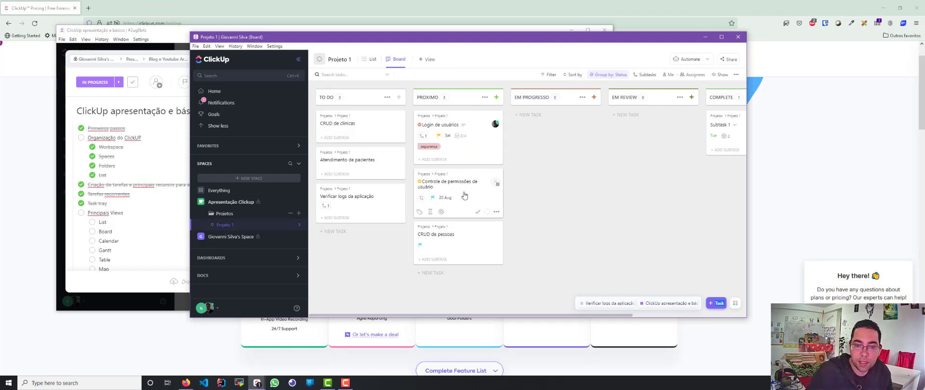
pyautogui.moveTo(430, 253)
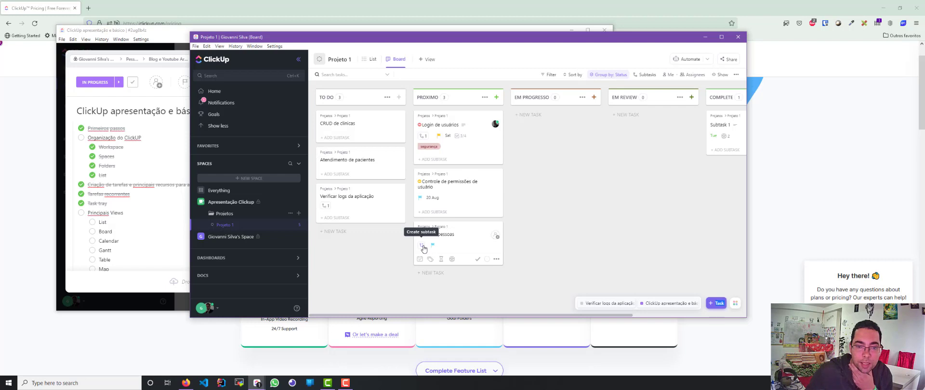
pyautogui.moveTo(501, 184)
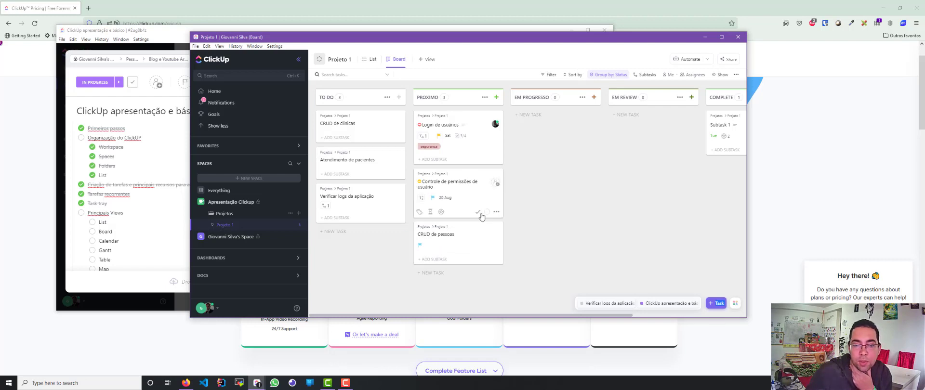
pyautogui.click(497, 212)
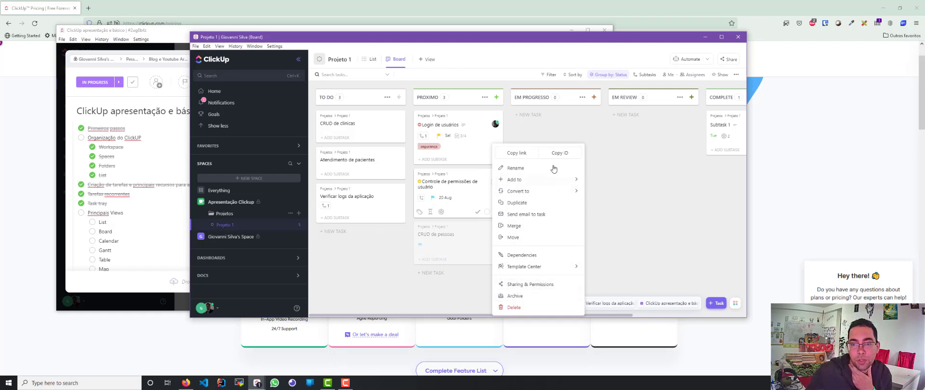
pyautogui.click(660, 235)
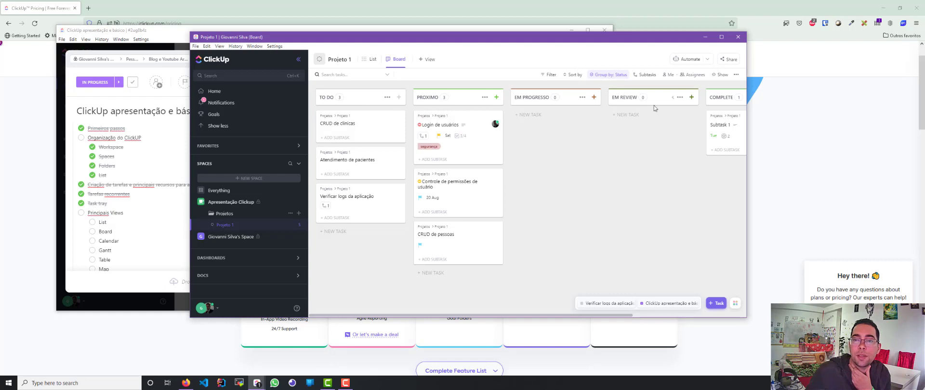
# Group the board by assignee and move the CRUD de pessoas card from Unassigned to the assigned person's column
pyautogui.click(608, 75)
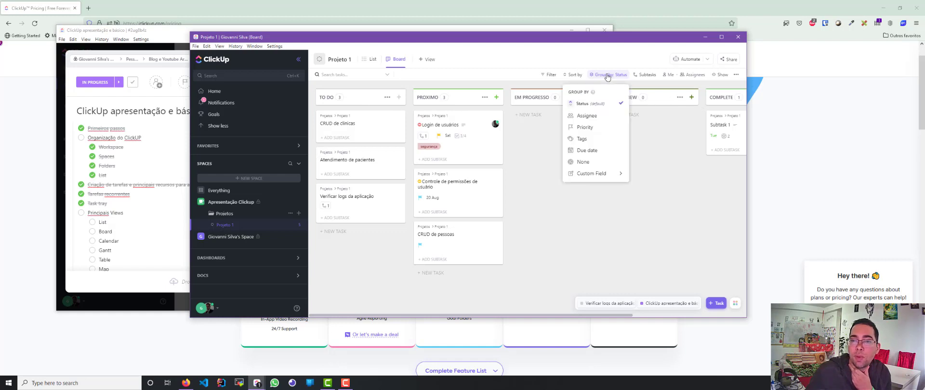
pyautogui.click(596, 115)
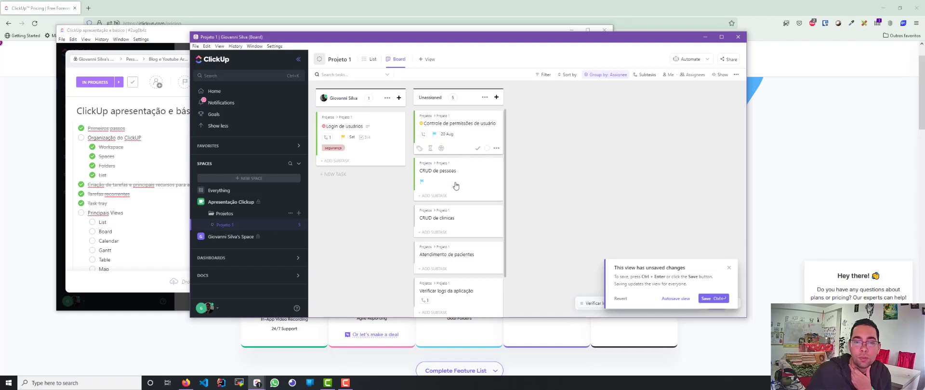
pyautogui.moveTo(455, 185); pyautogui.dragTo(367, 188)
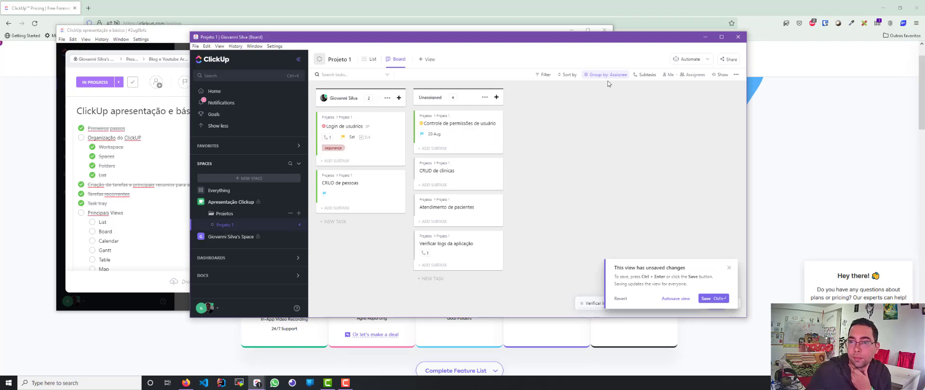
# Group the board by Priority to view its columns, and return the grouping to Status
pyautogui.click(623, 77)
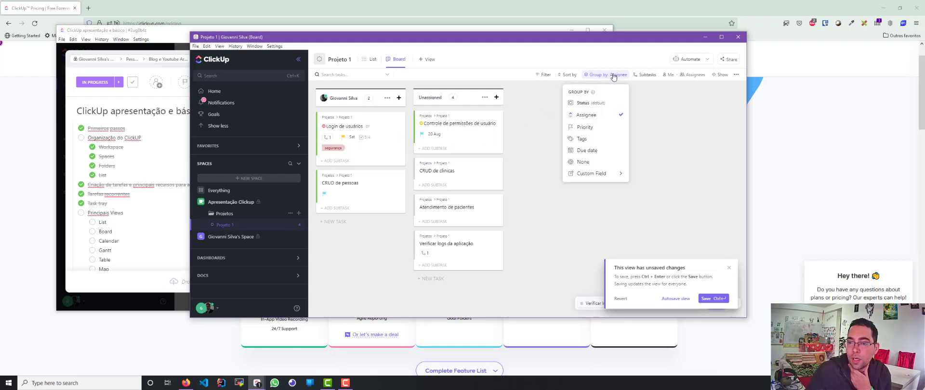
pyautogui.click(584, 127)
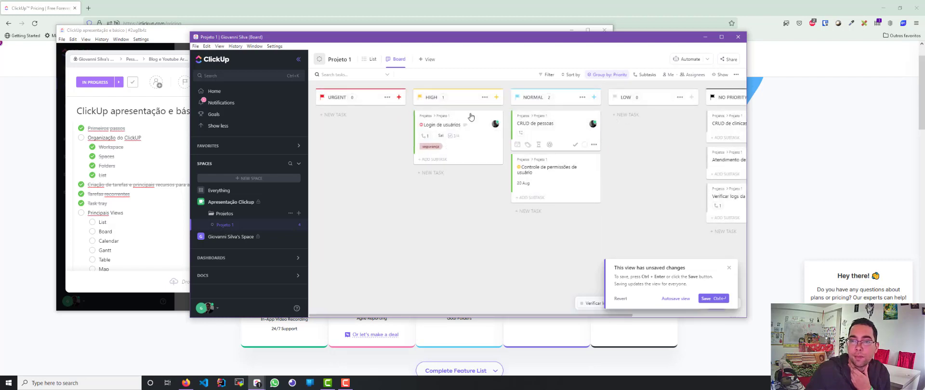
pyautogui.click(602, 74)
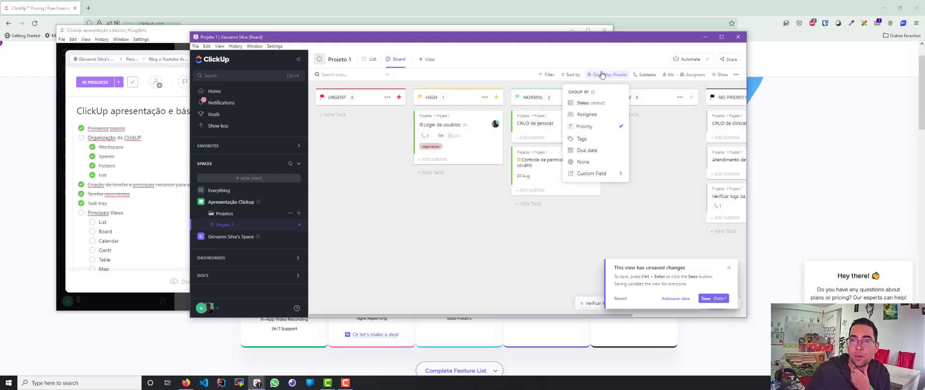
pyautogui.click(584, 102)
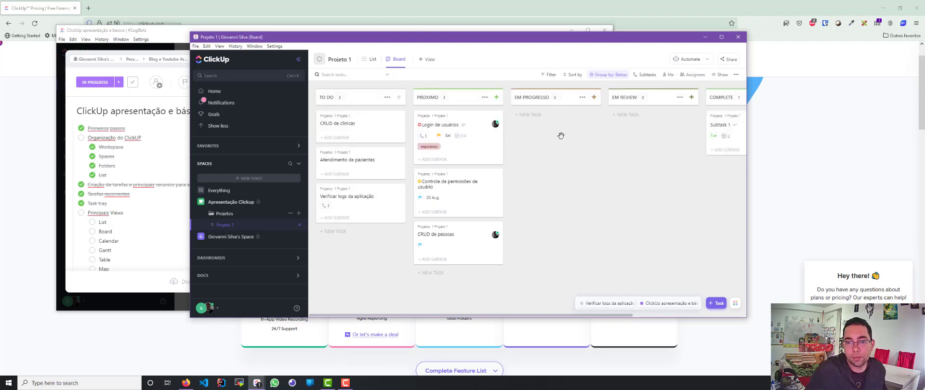
# Check off "List" and "Board" under Principais Views in the Roteiro checklist and return to the Projeto 1 window
pyautogui.click(93, 222)
pyautogui.click(93, 232)
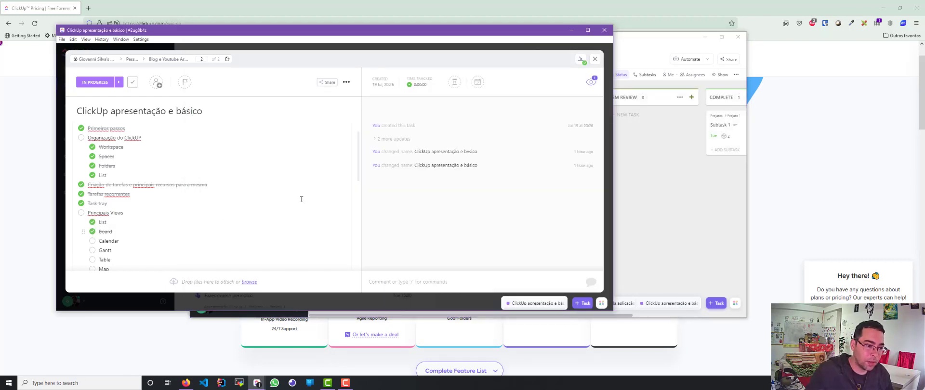
pyautogui.click(635, 177)
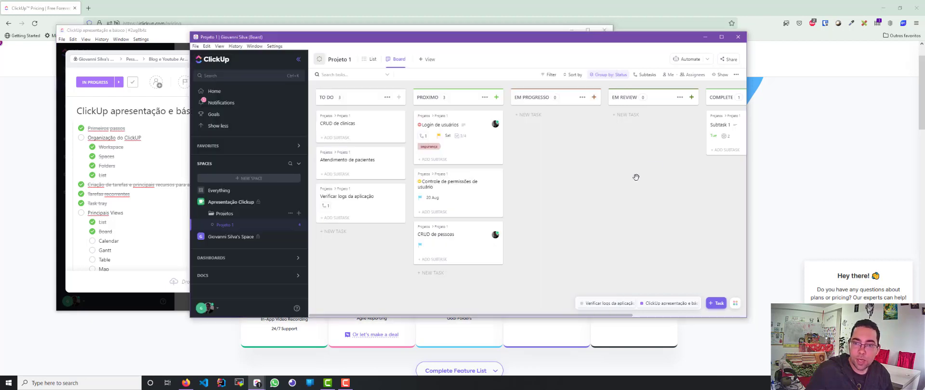
# Add a Calendar view to Projeto 1
pyautogui.click(426, 59)
pyautogui.click(444, 121)
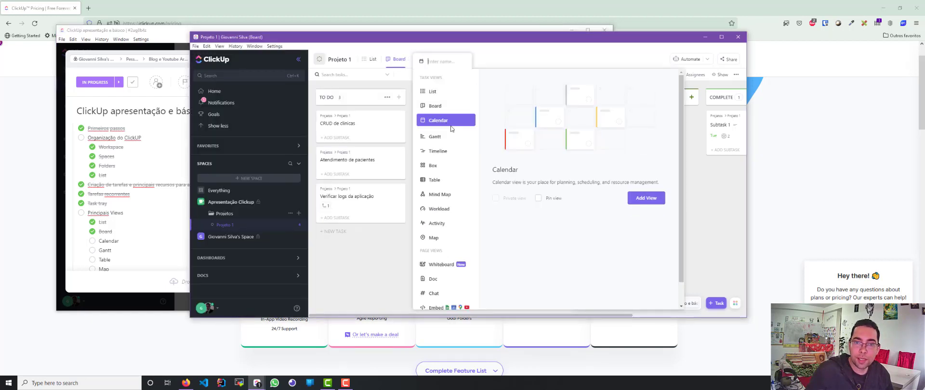
pyautogui.click(657, 201)
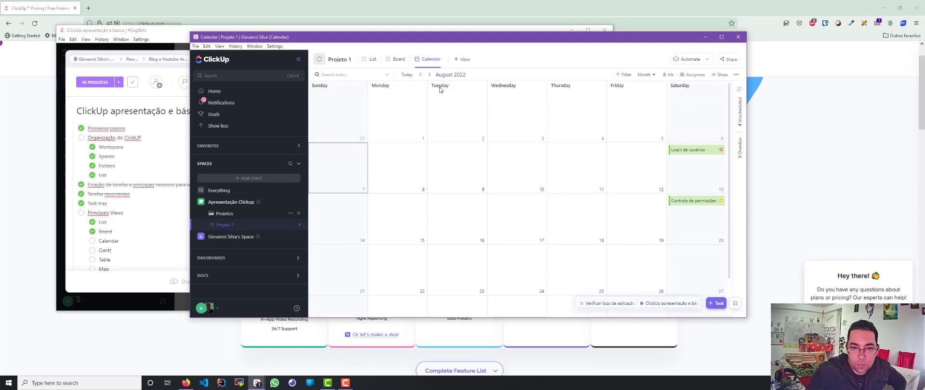
# View the August 2022 calendar, switch its time period to Day and look through the hours
pyautogui.scroll(-1, 611, 186)
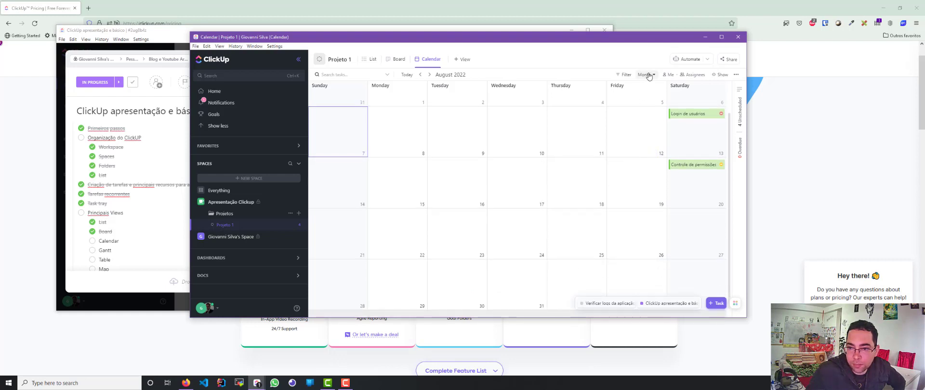
pyautogui.click(646, 75)
pyautogui.click(648, 102)
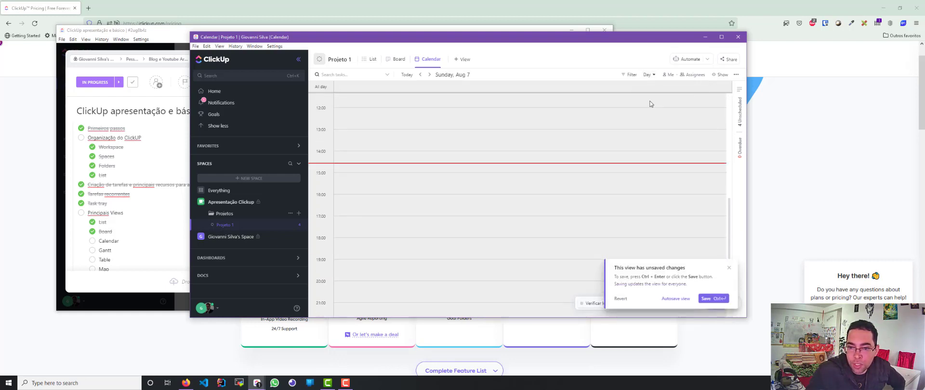
pyautogui.scroll(3, 554, 191)
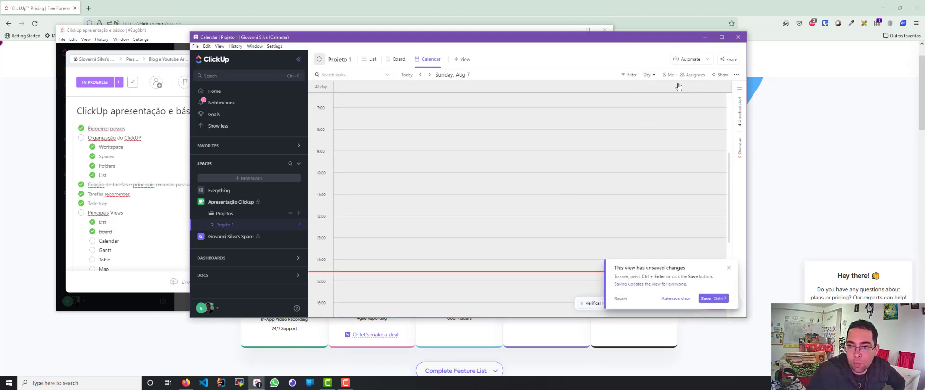
pyautogui.click(648, 75)
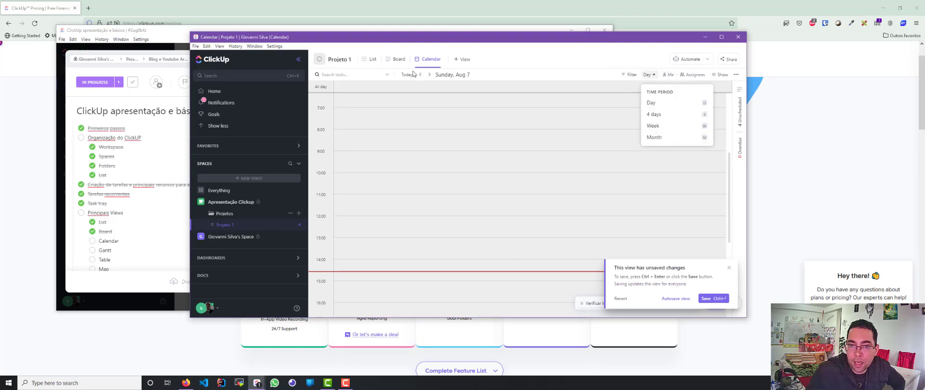
# Open the CRUD de pessoas task from the Board view, set its due date to today at 13:00 and close it
pyautogui.click(398, 59)
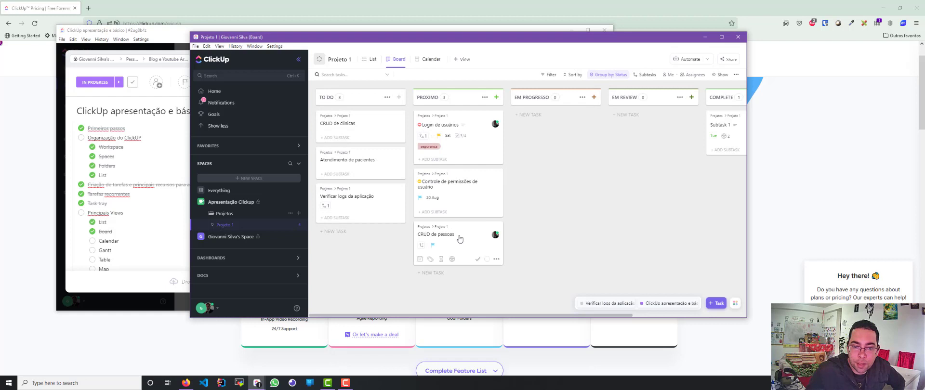
pyautogui.click(459, 238)
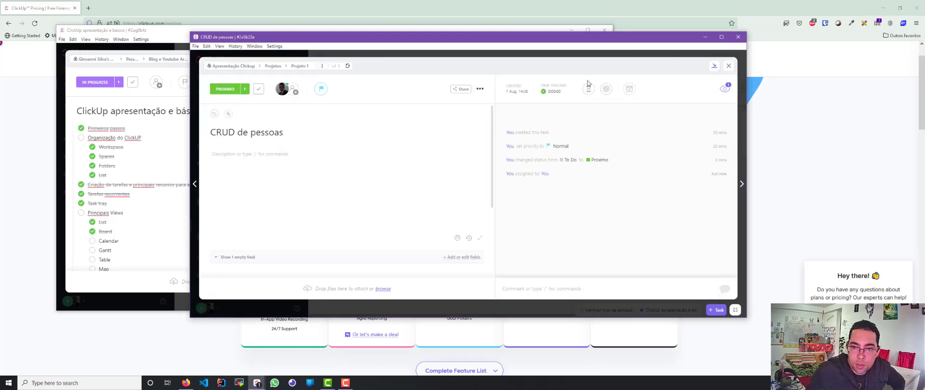
pyautogui.click(630, 90)
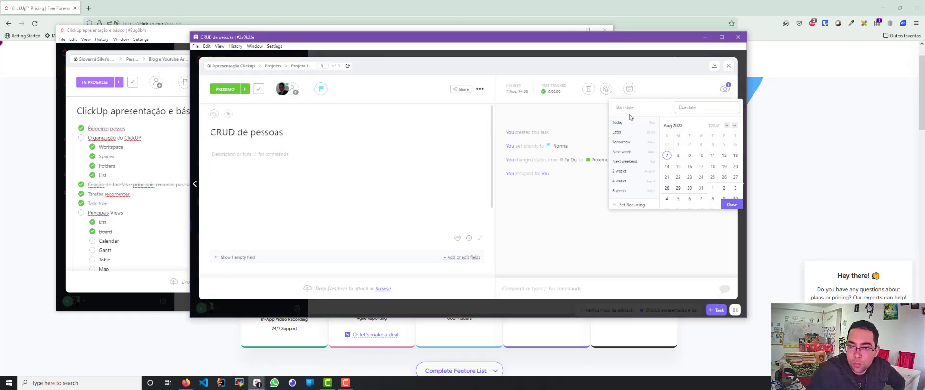
pyautogui.click(667, 155)
pyautogui.click(709, 107)
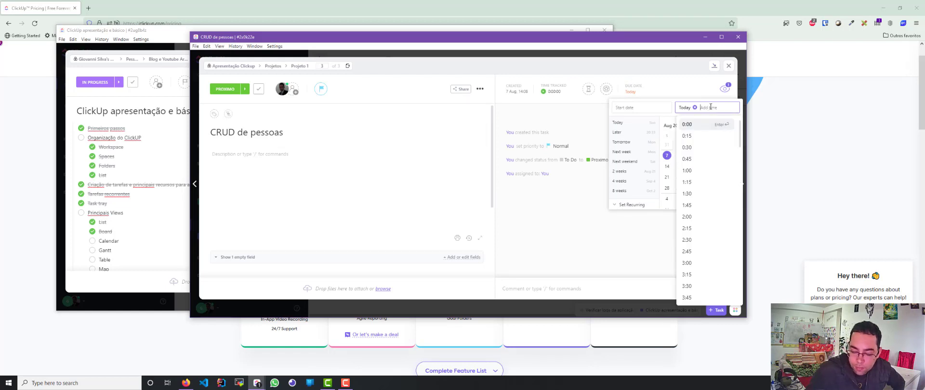
pyautogui.scroll(-10, 709, 211)
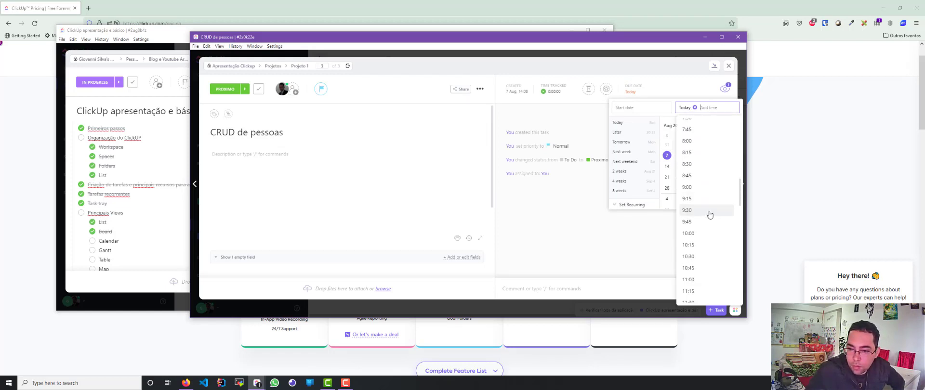
pyautogui.click(691, 255)
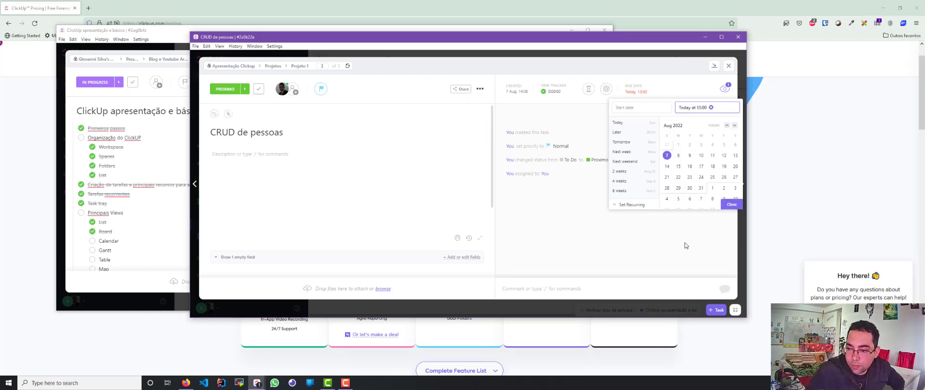
pyautogui.click(730, 205)
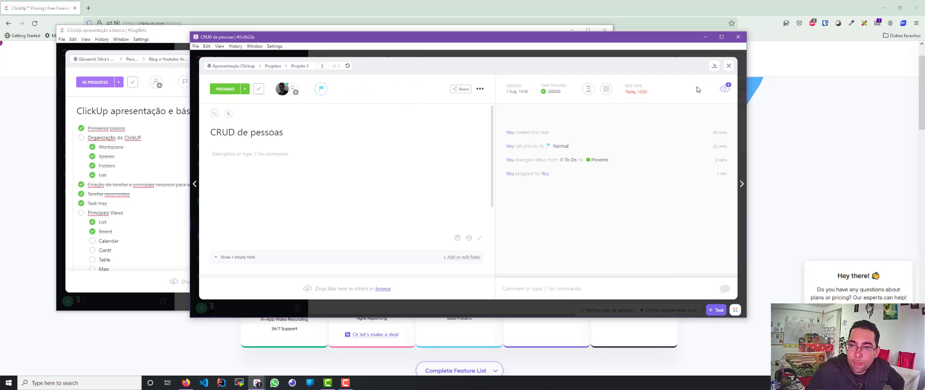
pyautogui.click(727, 66)
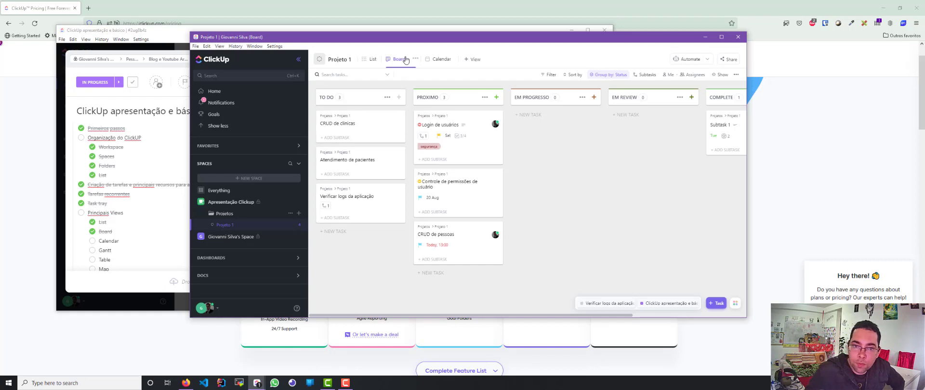
# Inspect CRUD de pessoas in the Calendar view with the Day time period, and return to the Board view
pyautogui.click(431, 60)
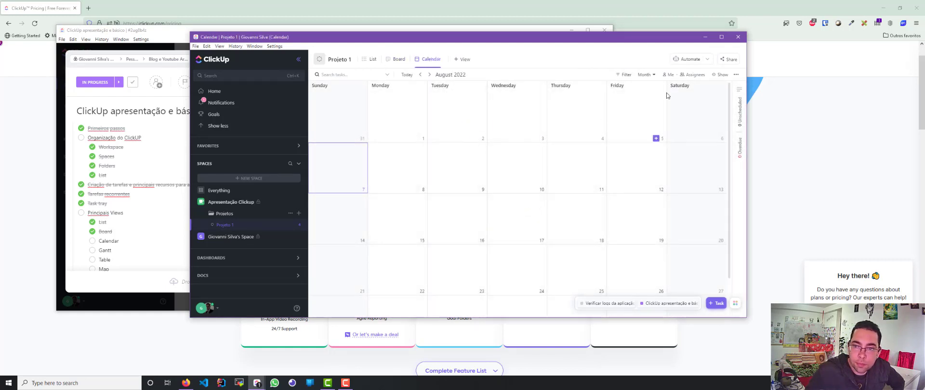
pyautogui.click(646, 75)
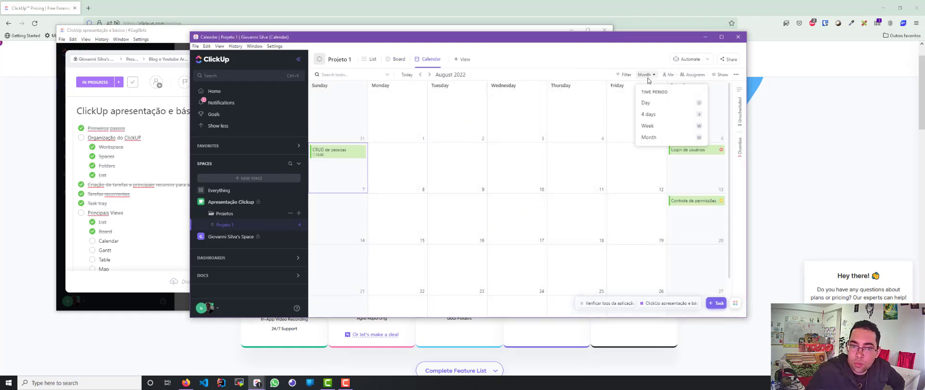
pyautogui.click(646, 102)
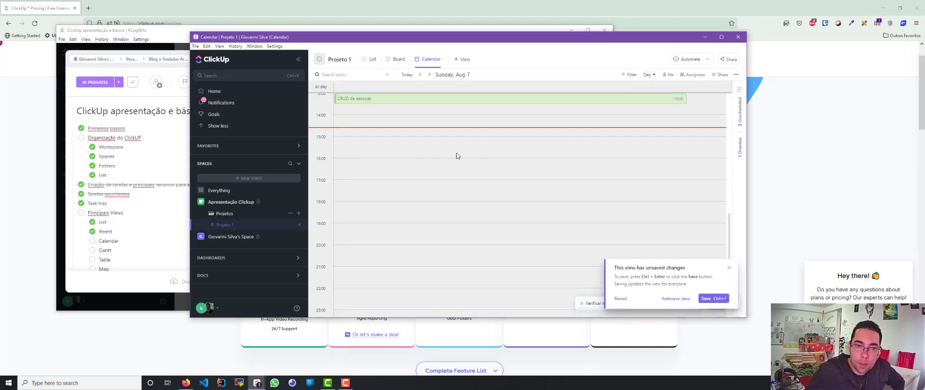
pyautogui.scroll(1, 436, 151)
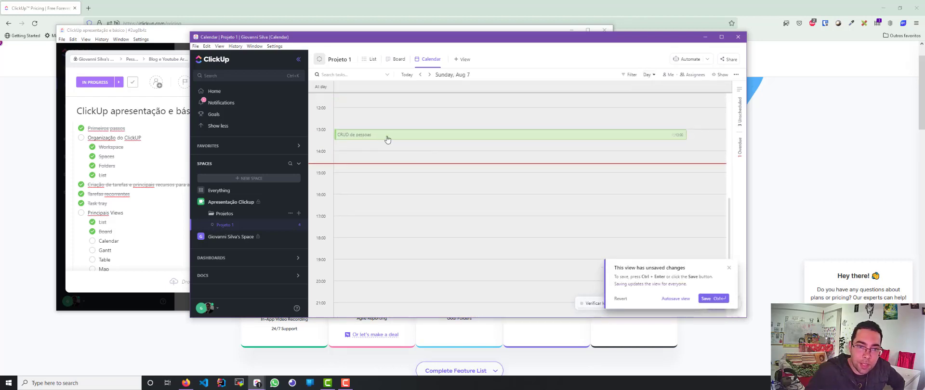
pyautogui.click(396, 62)
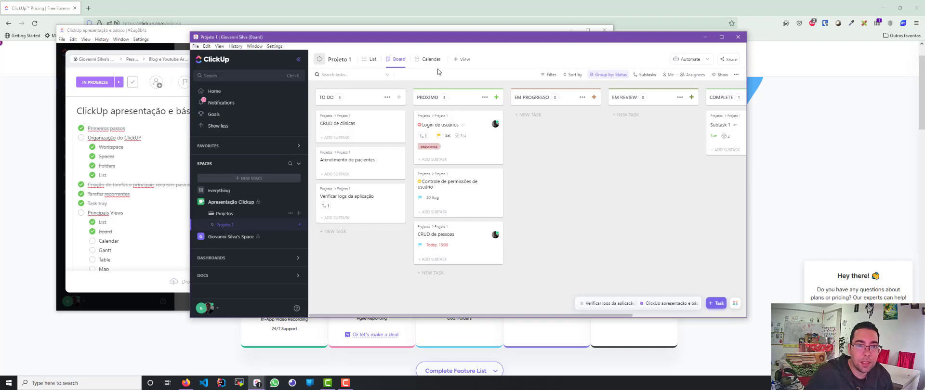
# Check off "Calendar" in the Roteiro checklist and return to the Projeto 1 window
pyautogui.click(93, 247)
pyautogui.click(92, 242)
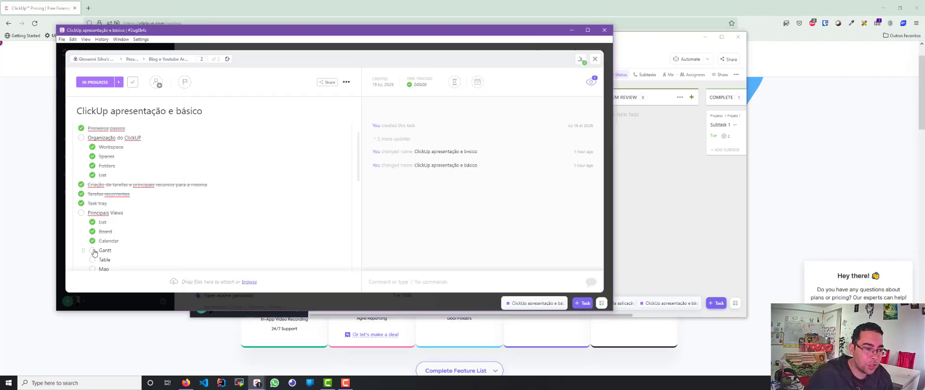
pyautogui.click(676, 154)
# Add a Gantt view to Projeto 1 and return to the Board view
pyautogui.click(460, 59)
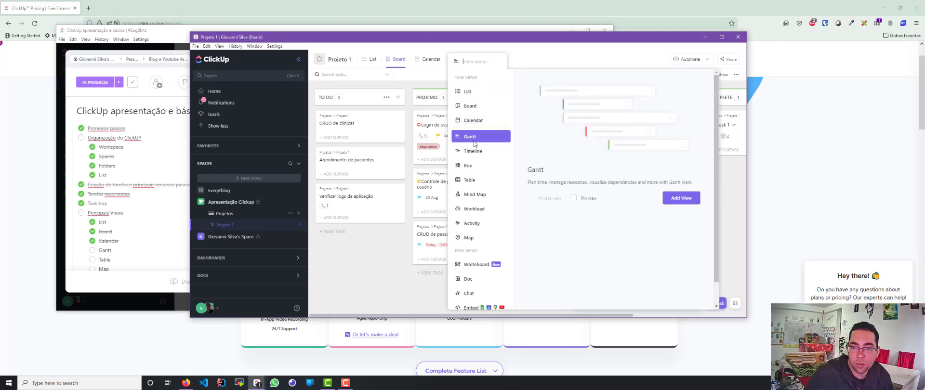
pyautogui.click(679, 206)
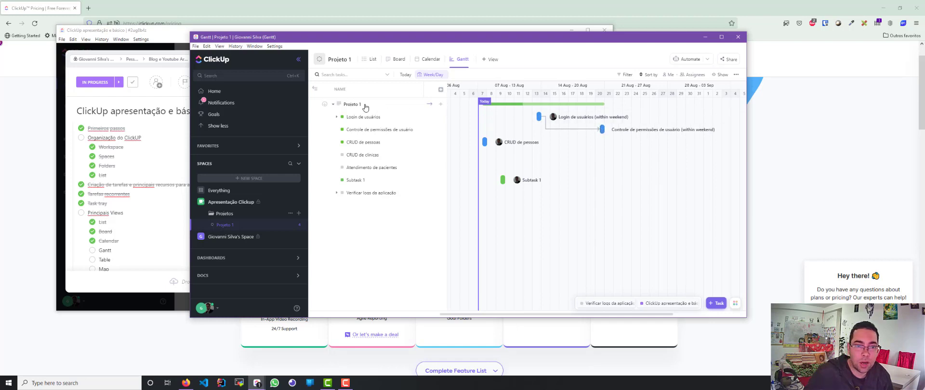
pyautogui.click(398, 60)
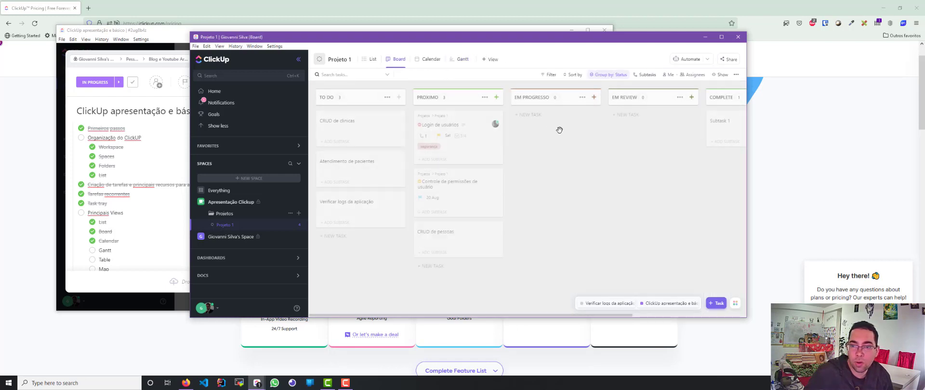
# Set the start date of the Login de usuários task to today, close the task and view it in the Gantt view
pyautogui.click(480, 129)
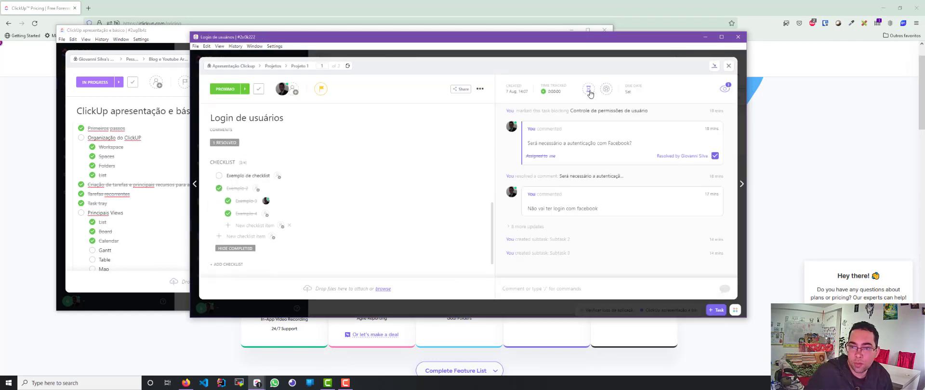
pyautogui.click(588, 91)
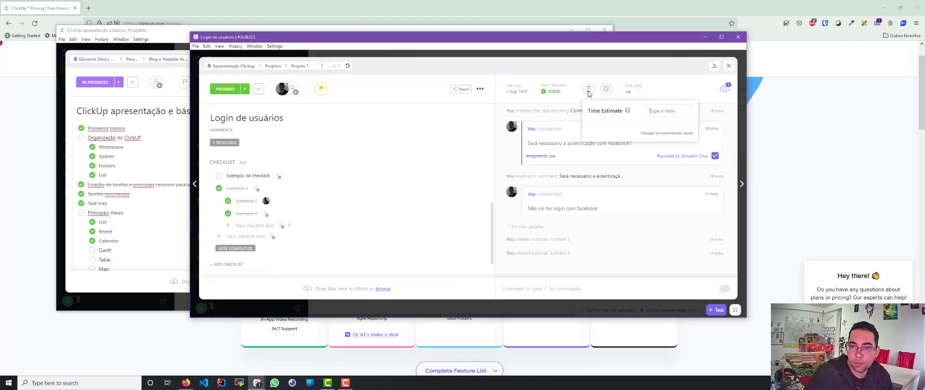
pyautogui.click(646, 91)
pyautogui.click(635, 89)
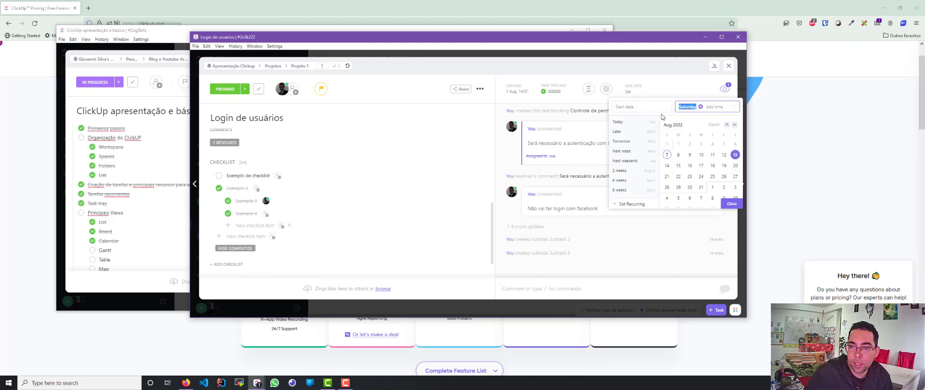
pyautogui.click(629, 107)
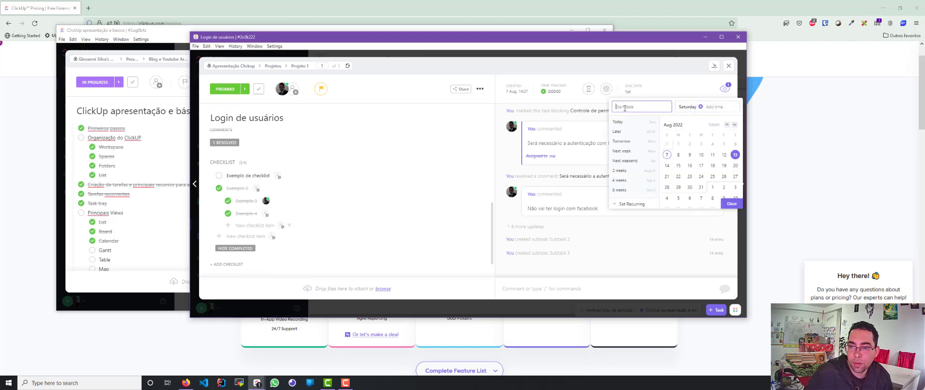
pyautogui.click(667, 154)
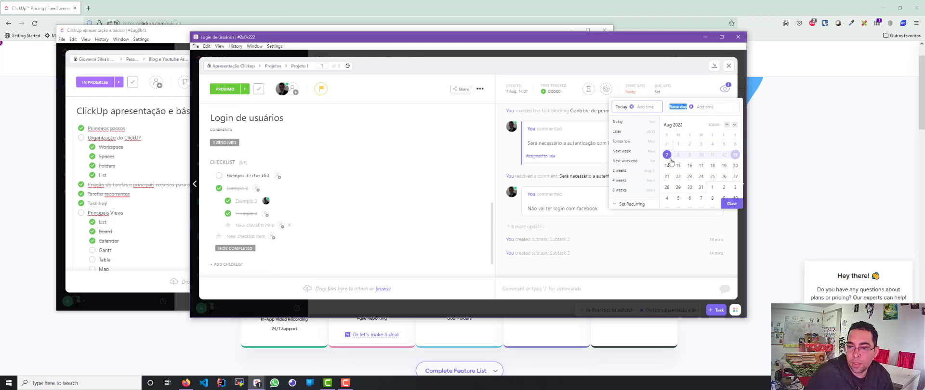
pyautogui.click(732, 204)
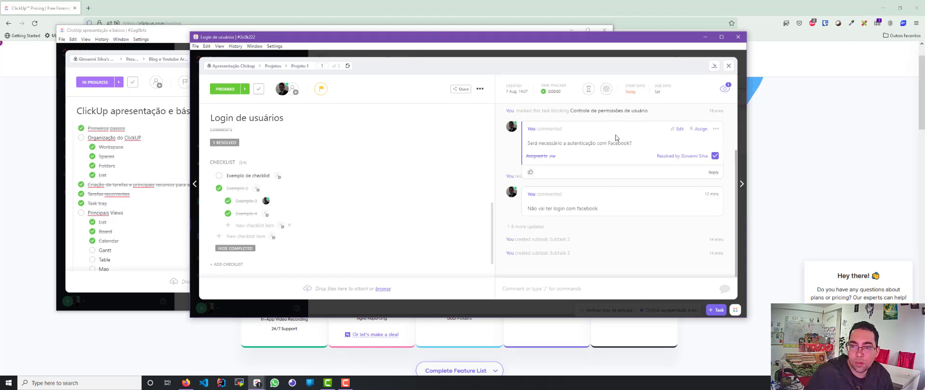
pyautogui.click(728, 67)
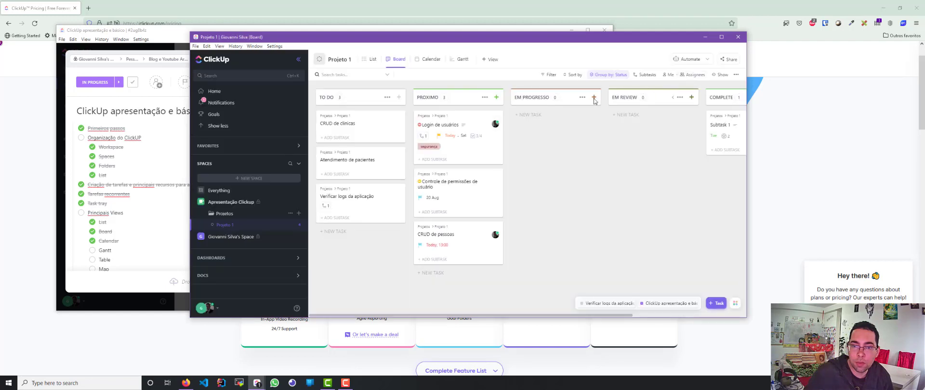
pyautogui.click(456, 62)
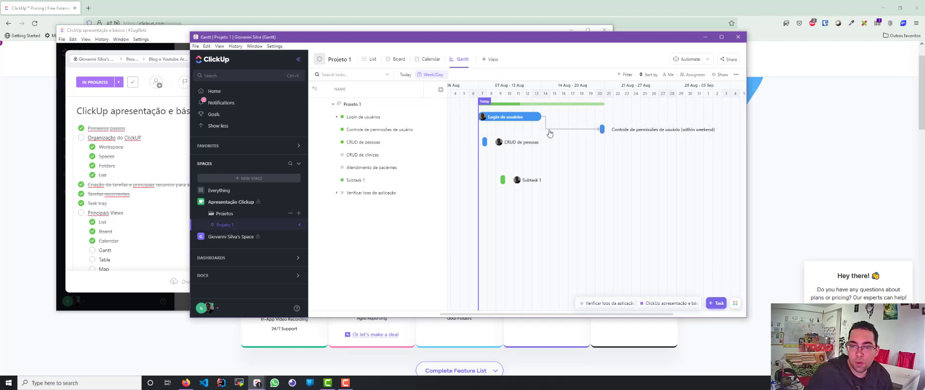
# From the Board view, set Controle de permissões de usuário to start on 15 August 2022 with its due date on 20 August, and close the task
pyautogui.click(398, 59)
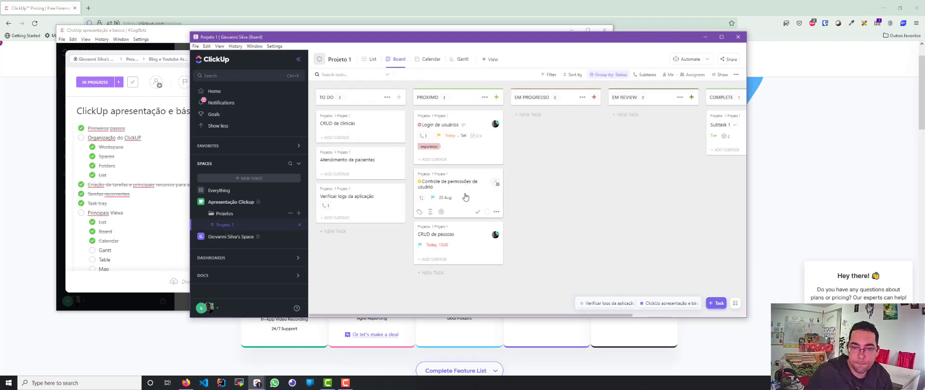
pyautogui.click(465, 199)
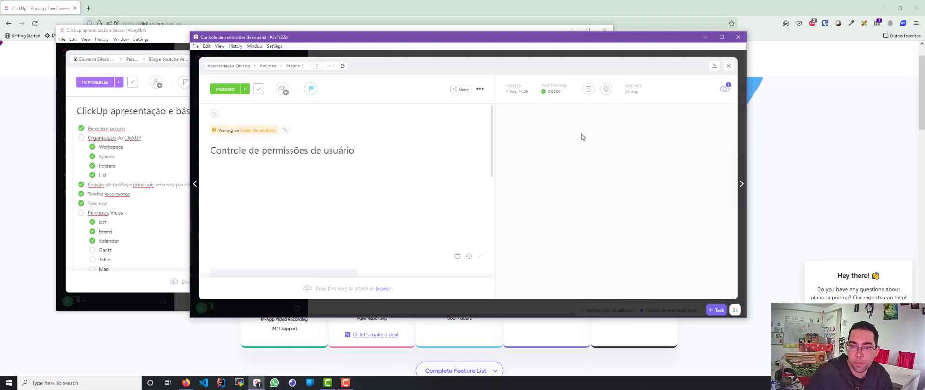
pyautogui.click(630, 88)
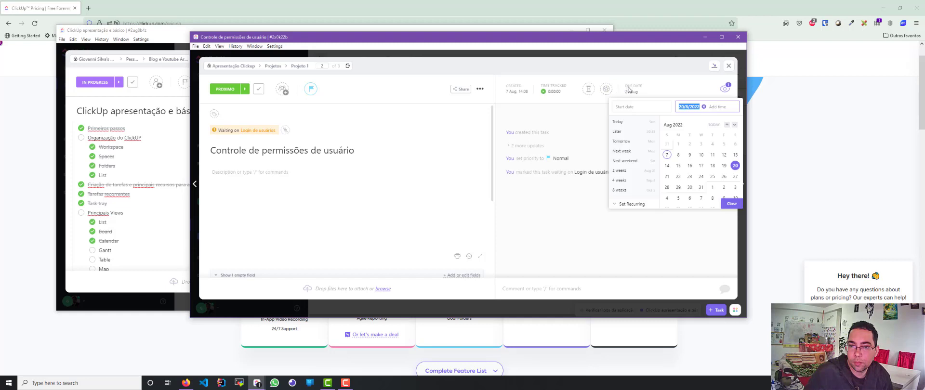
pyautogui.click(677, 166)
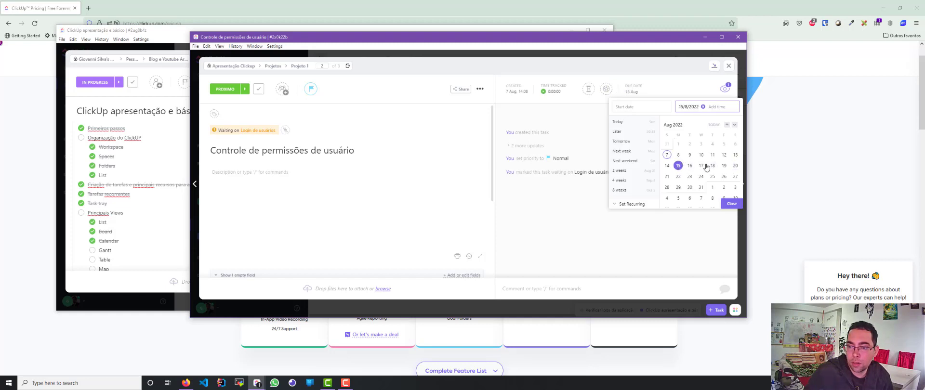
pyautogui.click(735, 165)
pyautogui.click(647, 109)
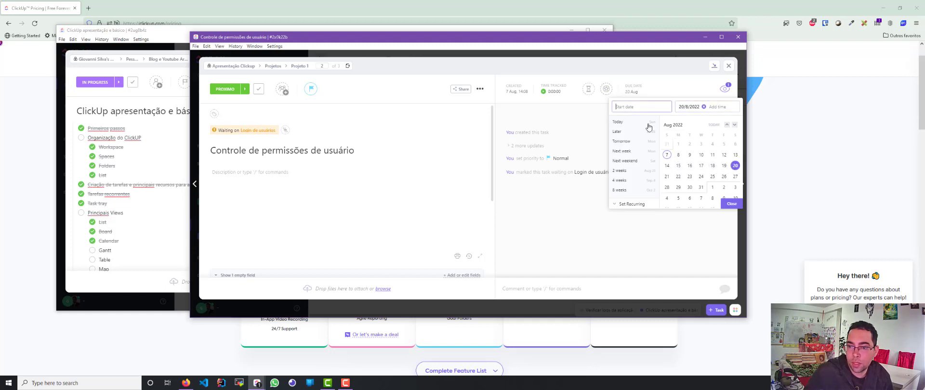
pyautogui.click(673, 166)
pyautogui.click(615, 158)
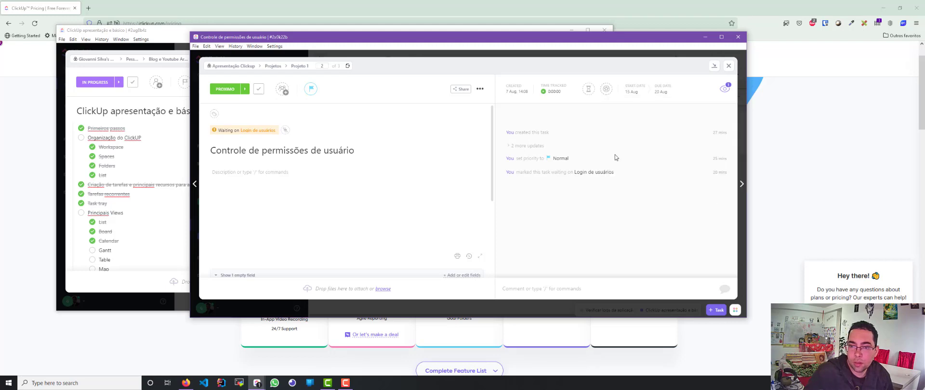
pyautogui.click(729, 66)
# In the Gantt view, shorten the Controle de permissões de usuário bar so that it ends on 18 August
pyautogui.click(449, 60)
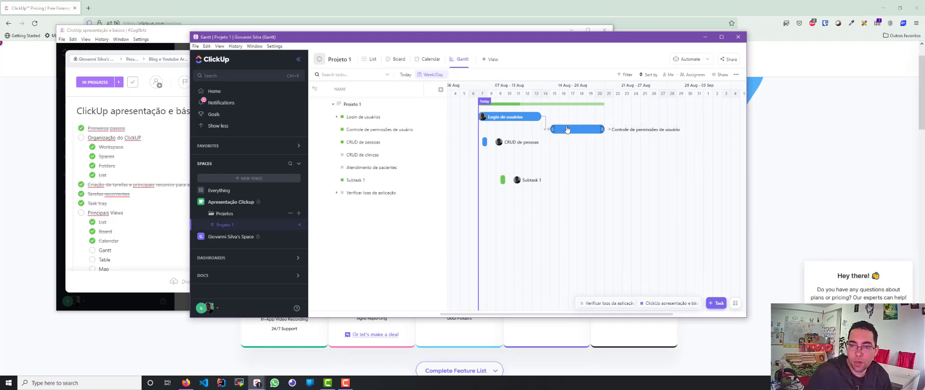
pyautogui.moveTo(595, 132); pyautogui.dragTo(588, 145)
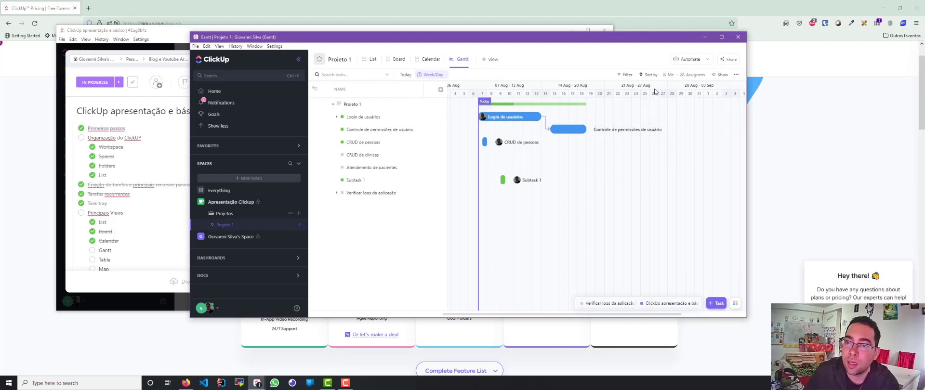
# View the Gantt chart in the Year/Month and Month/Day timescales, and set it back to Week/Day
pyautogui.click(431, 76)
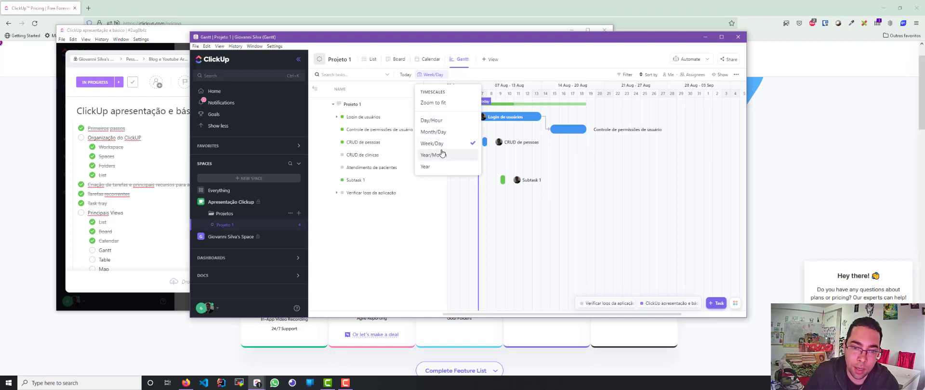
pyautogui.click(442, 156)
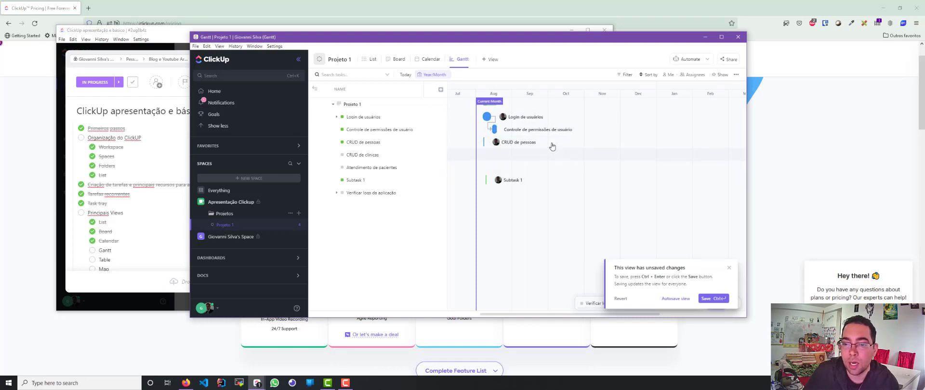
pyautogui.click(436, 75)
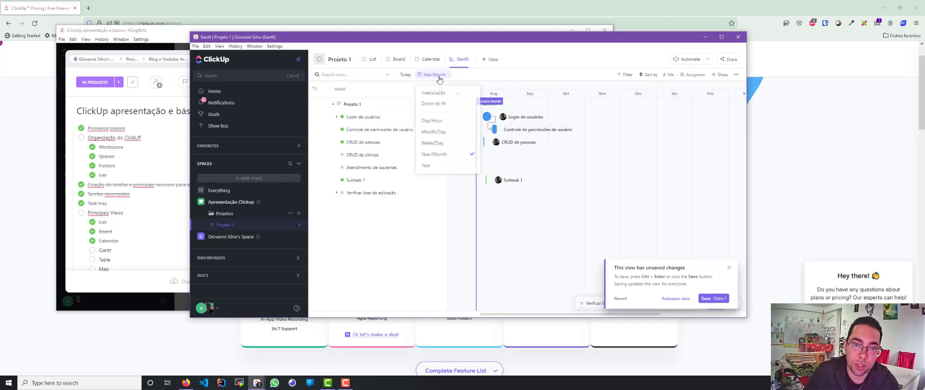
pyautogui.click(439, 132)
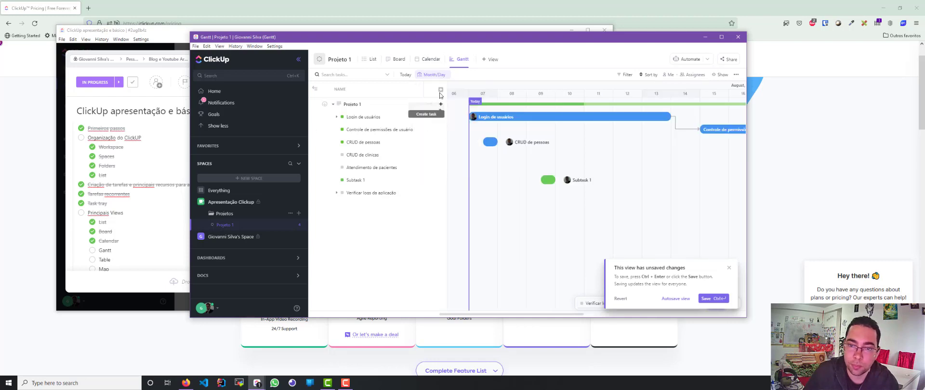
pyautogui.click(435, 76)
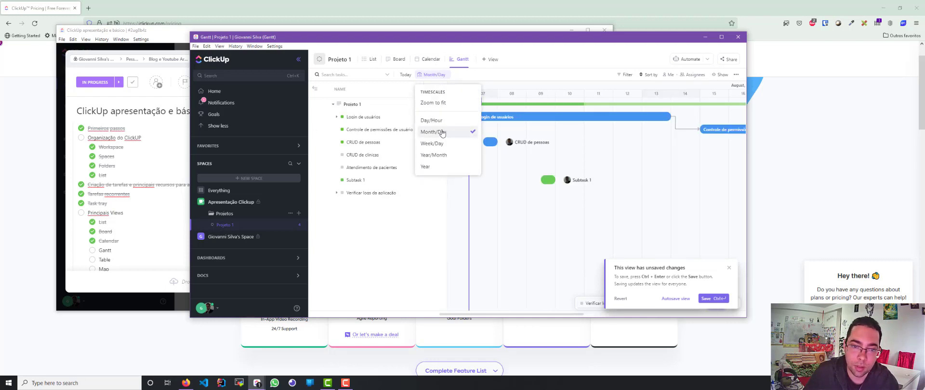
pyautogui.click(435, 143)
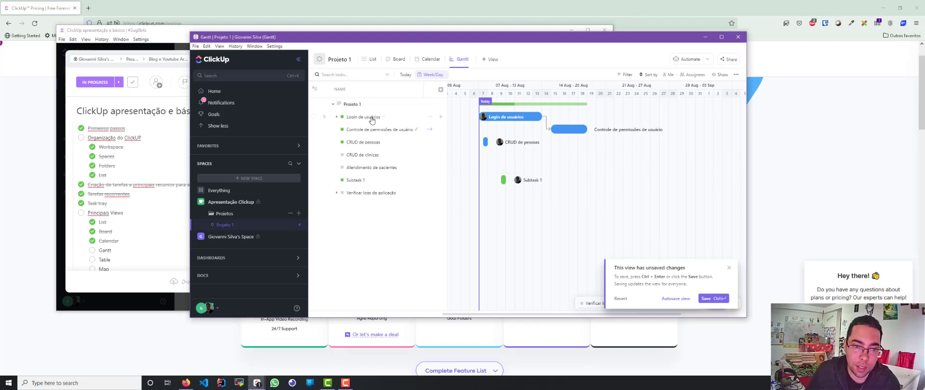
# Open the details of the CRUD de pessoas task from the Gantt task list and close them again
pyautogui.click(363, 144)
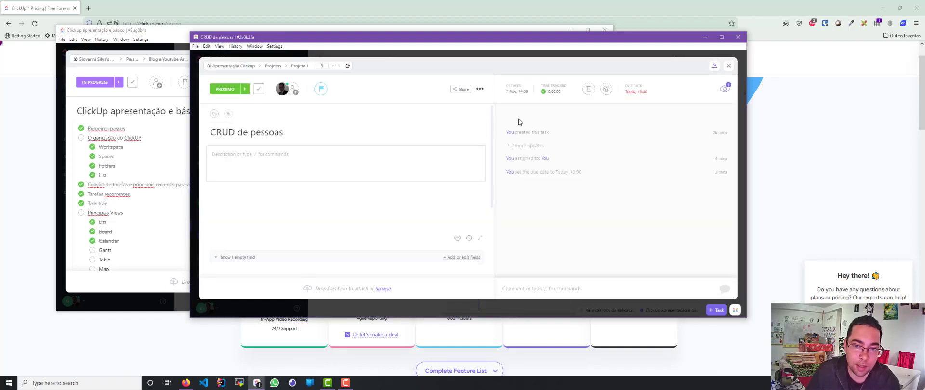
pyautogui.click(728, 67)
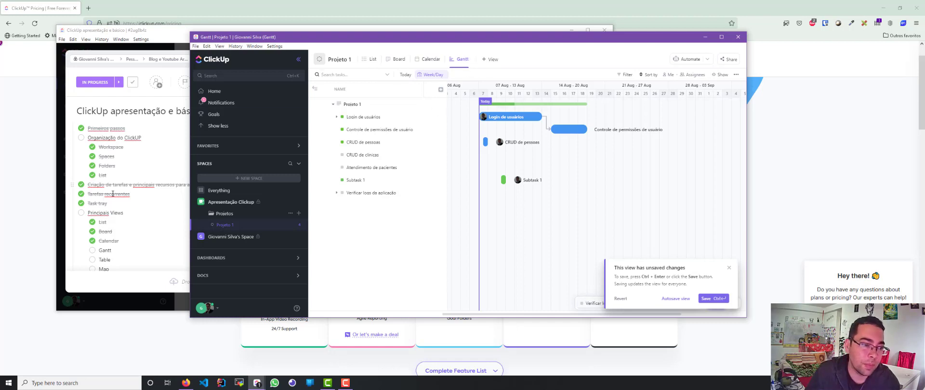
# Check off "Gantt" in the Roteiro checklist and return to the Projeto 1 window
pyautogui.click(92, 250)
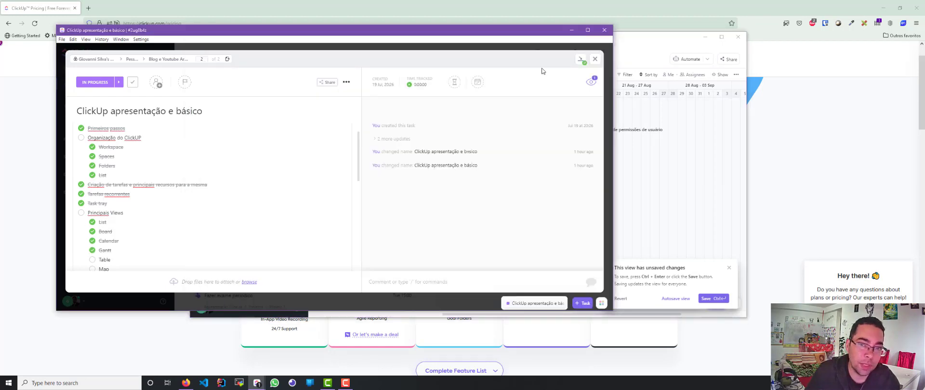
pyautogui.click(644, 46)
# Add a Table view to Projeto 1
pyautogui.click(486, 58)
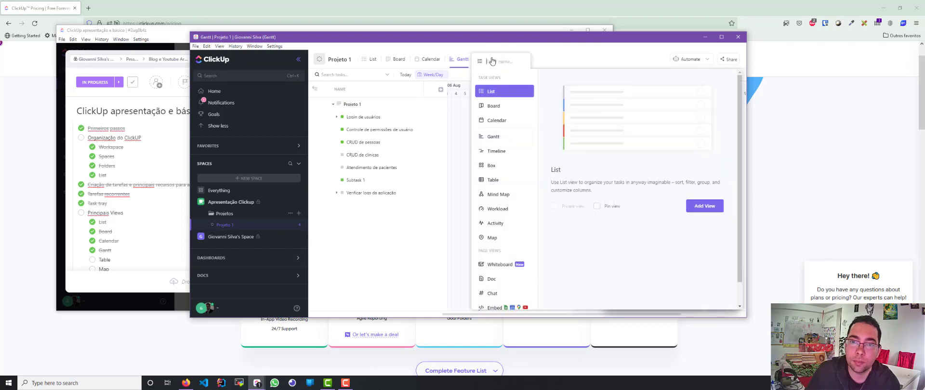
pyautogui.click(497, 181)
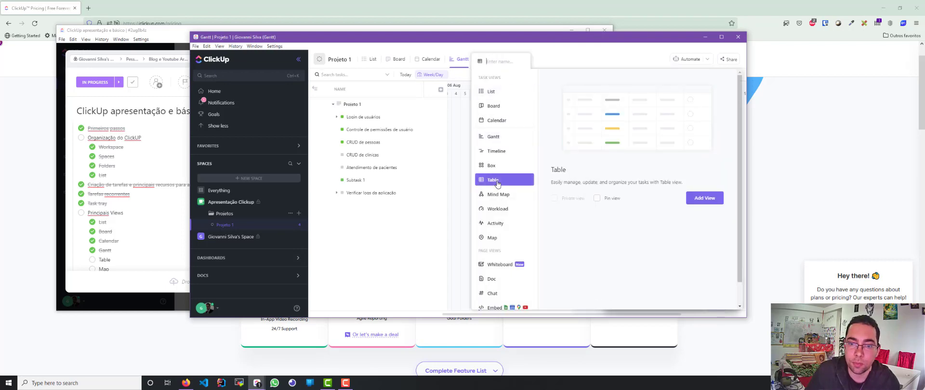
pyautogui.click(703, 197)
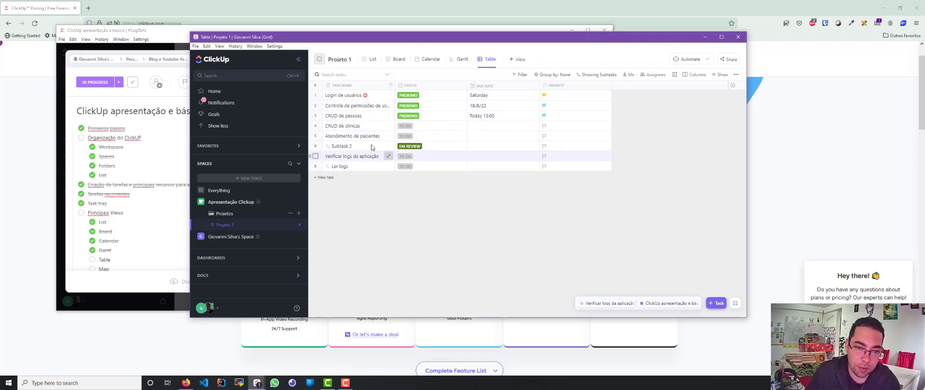
# Change the status of Login de usuários to EM PROGRESSO in the Table view
pyautogui.click(426, 100)
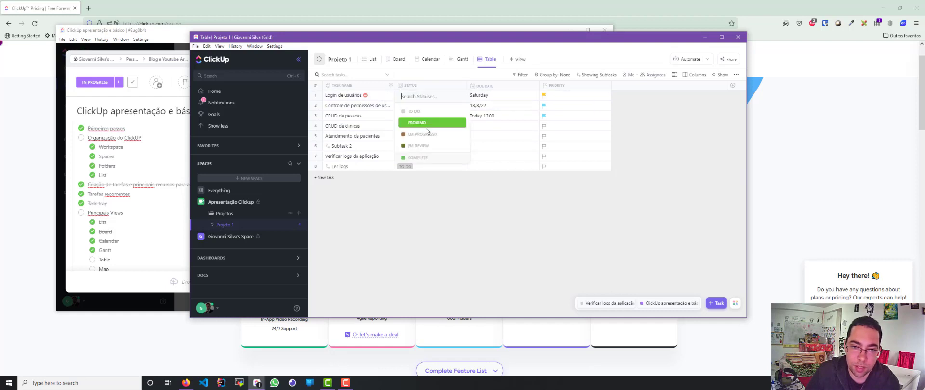
pyautogui.click(461, 133)
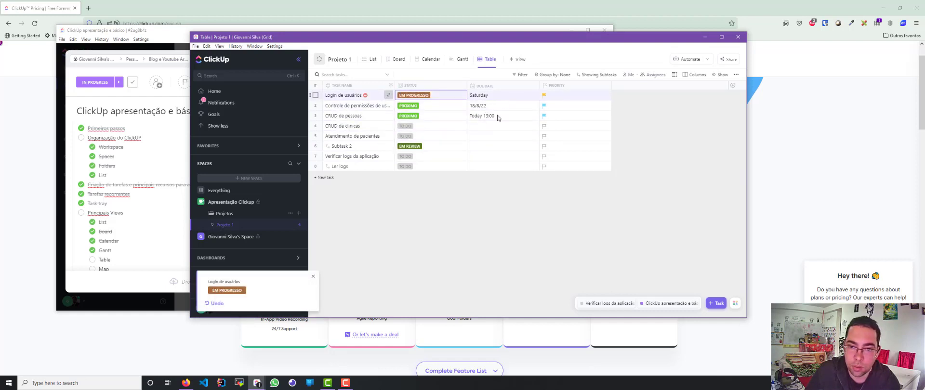
# Show the Tags column in the Table view of Projeto 1, and open and dismiss the new-task row
pyautogui.click(733, 87)
pyautogui.scroll(-2, 704, 239)
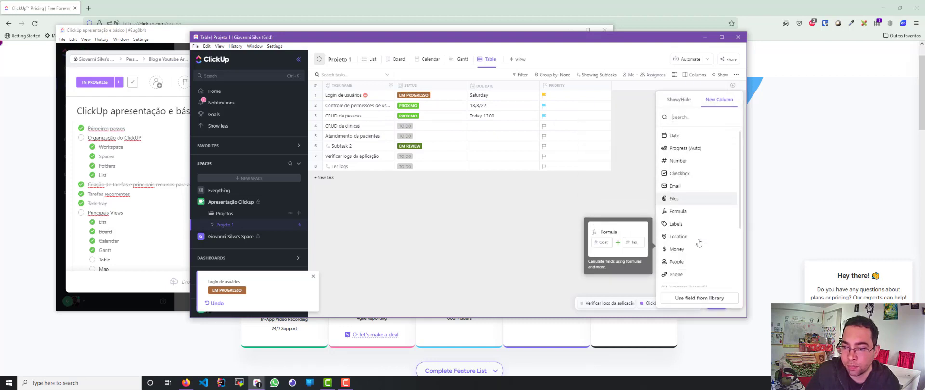
pyautogui.scroll(3, 700, 241)
pyautogui.click(679, 99)
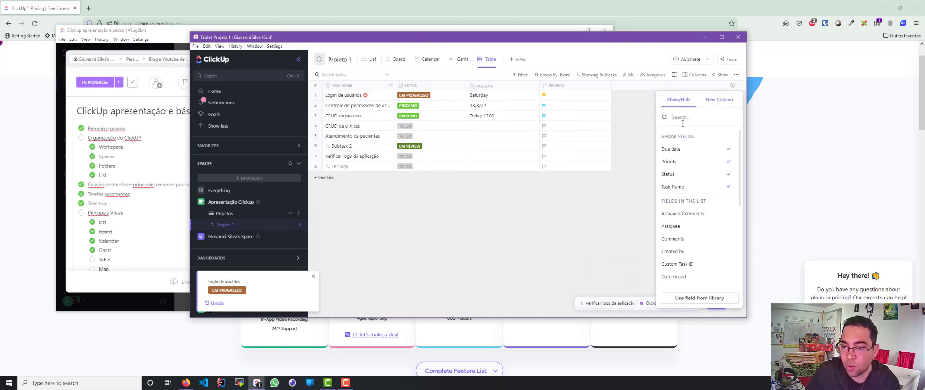
pyautogui.scroll(-4, 679, 197)
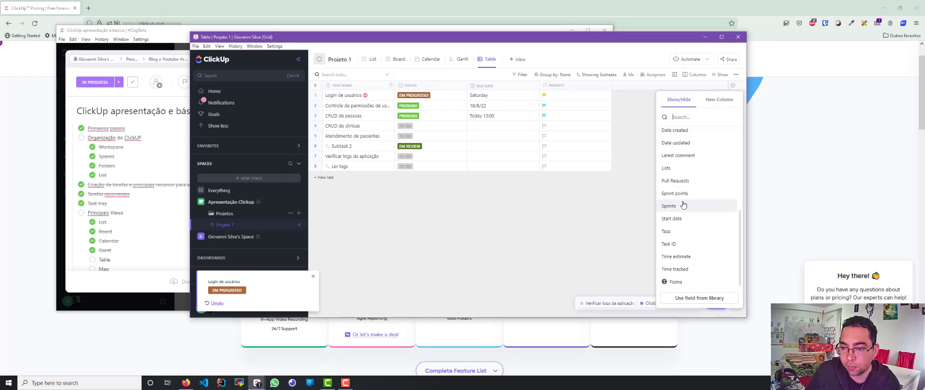
pyautogui.click(679, 232)
pyautogui.click(568, 201)
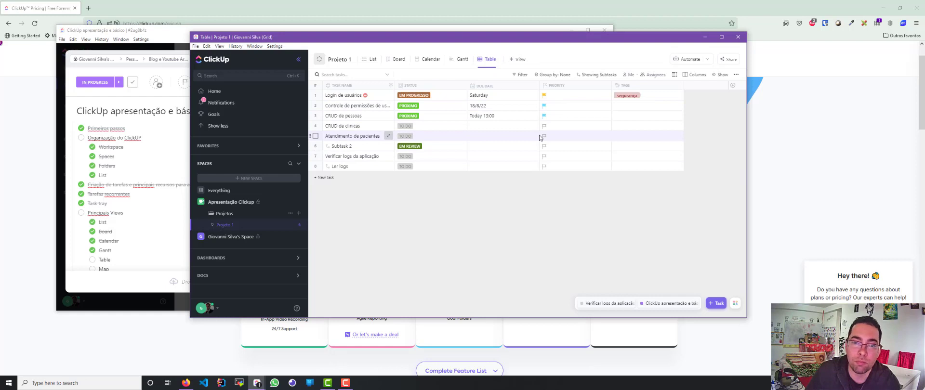
pyautogui.click(324, 178)
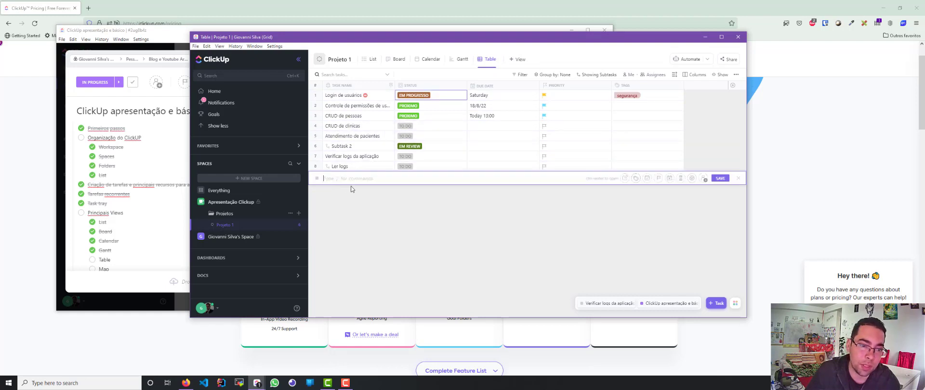
pyautogui.click(497, 196)
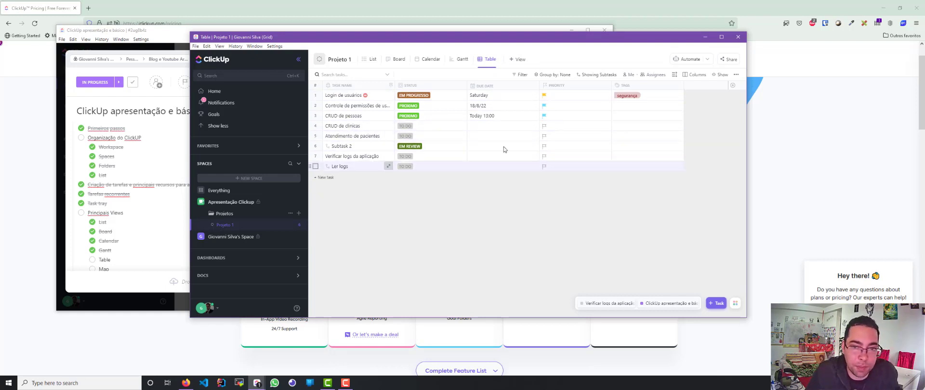
# Check off "Table" in the Roteiro checklist and return to the Projeto 1 window
pyautogui.click(518, 60)
pyautogui.click(92, 263)
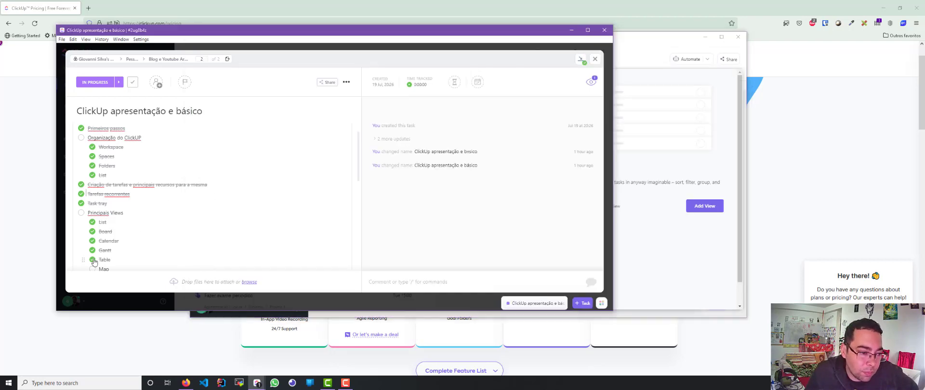
pyautogui.click(92, 262)
pyautogui.click(640, 163)
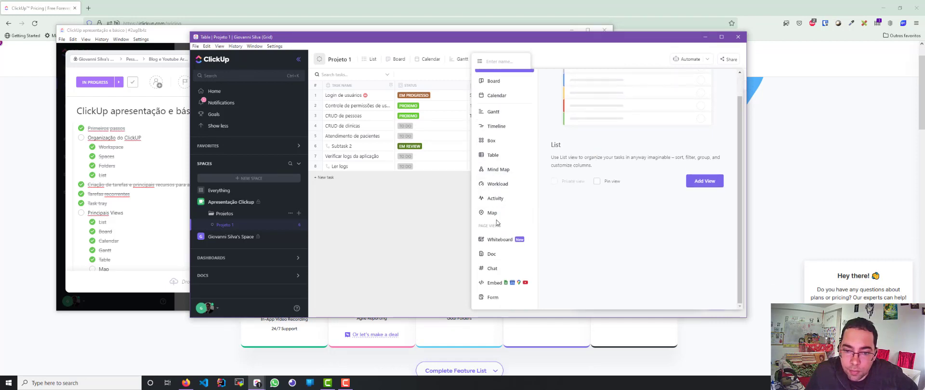
# Add a Map view to Projeto 1 and zoom in on the map
pyautogui.click(496, 235)
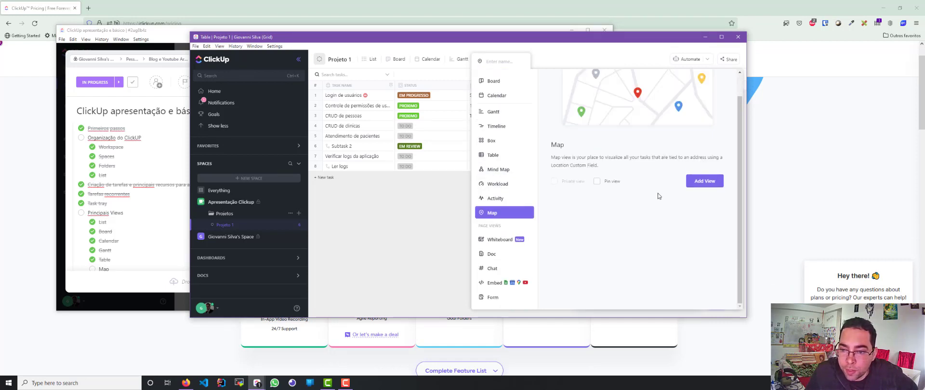
pyautogui.click(701, 182)
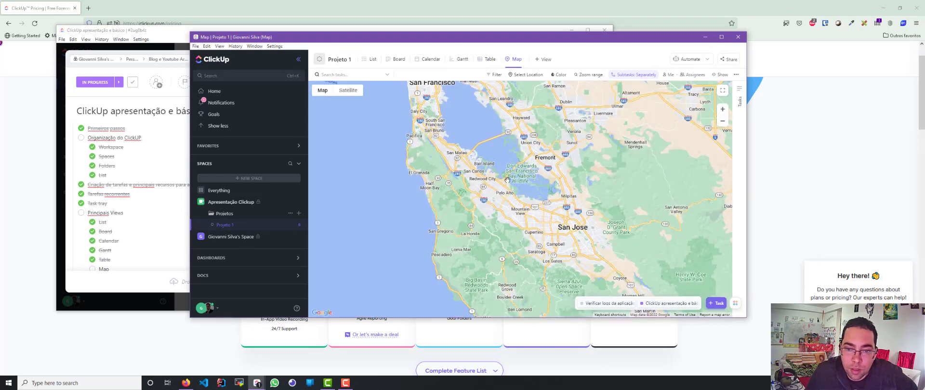
pyautogui.scroll(1, 510, 181)
pyautogui.scroll(-1, 511, 181)
pyautogui.scroll(1, 511, 181)
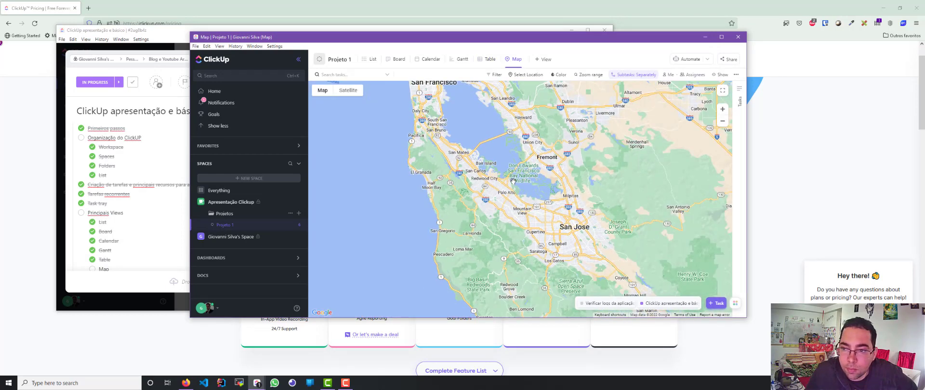
pyautogui.scroll(1, 513, 181)
pyautogui.click(526, 76)
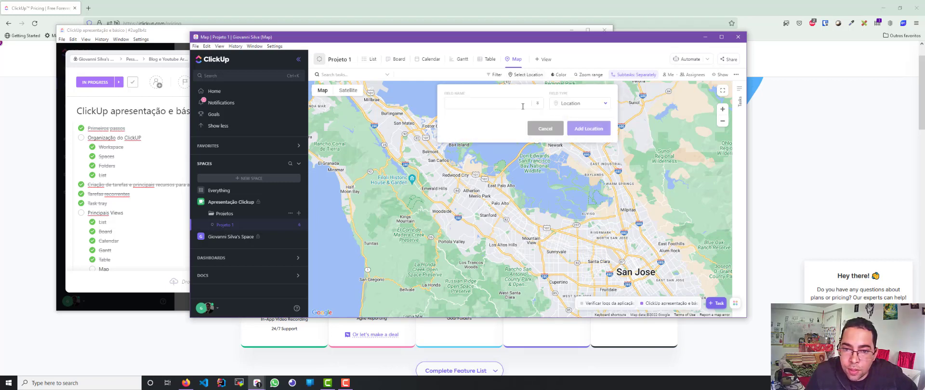
pyautogui.write('gb')
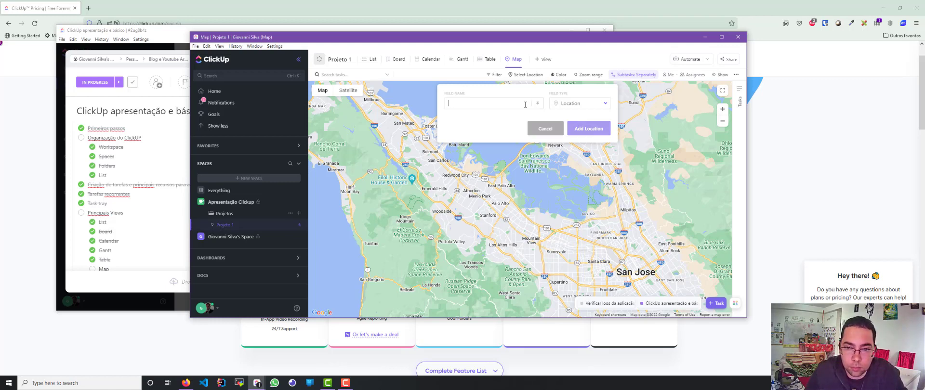
pyautogui.click(553, 131)
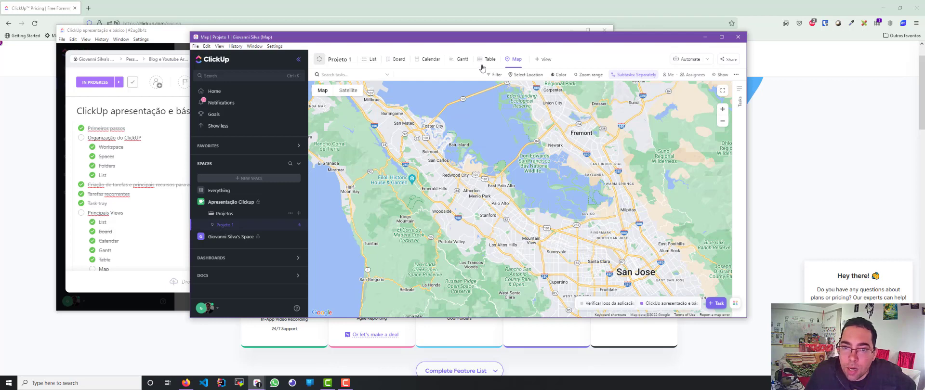
# Switch Projeto 1 to the List view and open and close its view settings
pyautogui.click(370, 59)
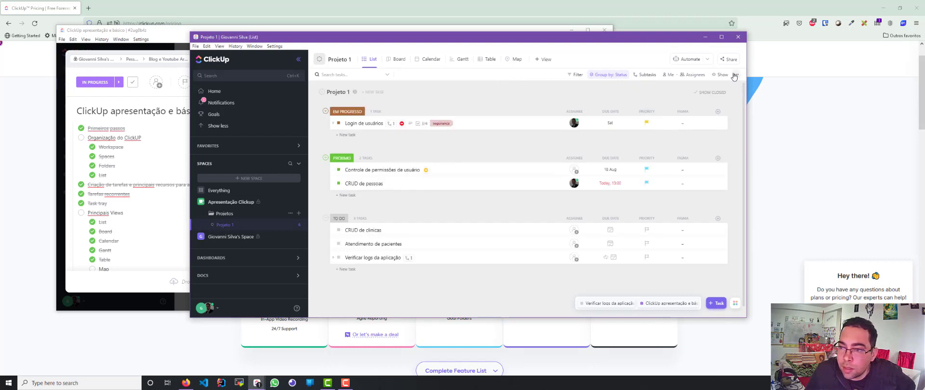
pyautogui.click(736, 75)
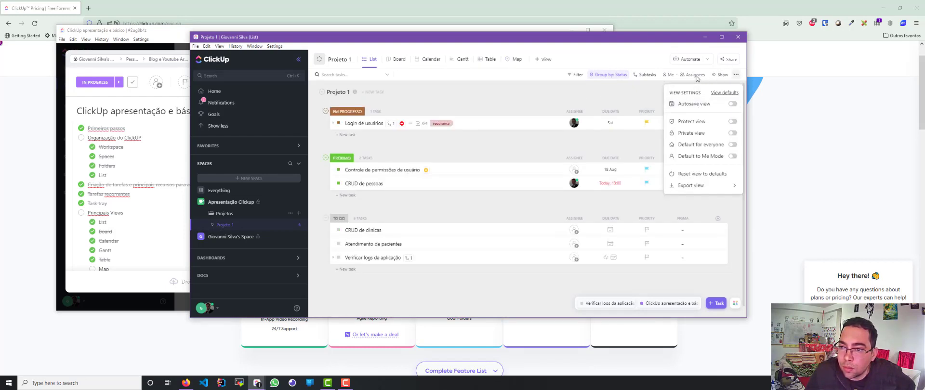
pyautogui.click(614, 85)
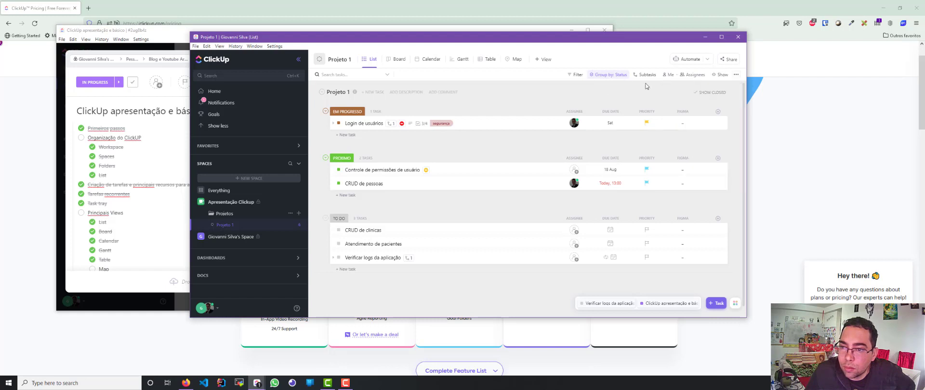
pyautogui.click(720, 77)
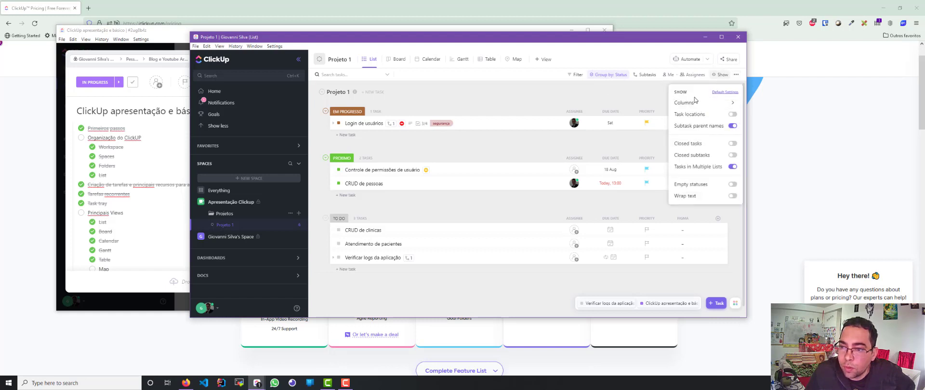
pyautogui.click(692, 103)
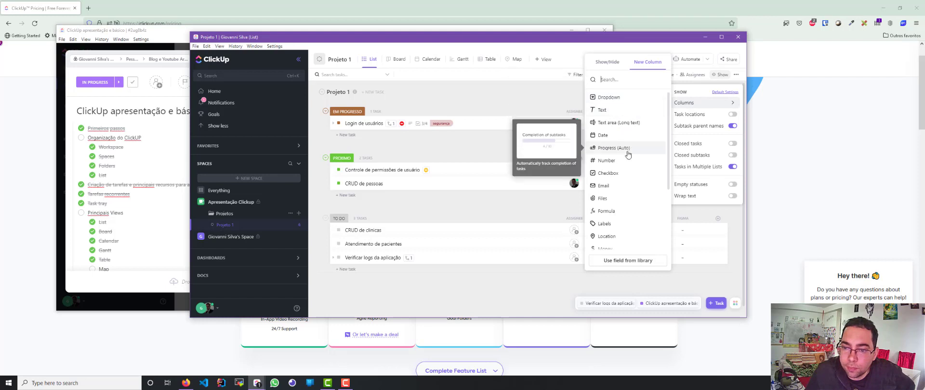
pyautogui.click(607, 236)
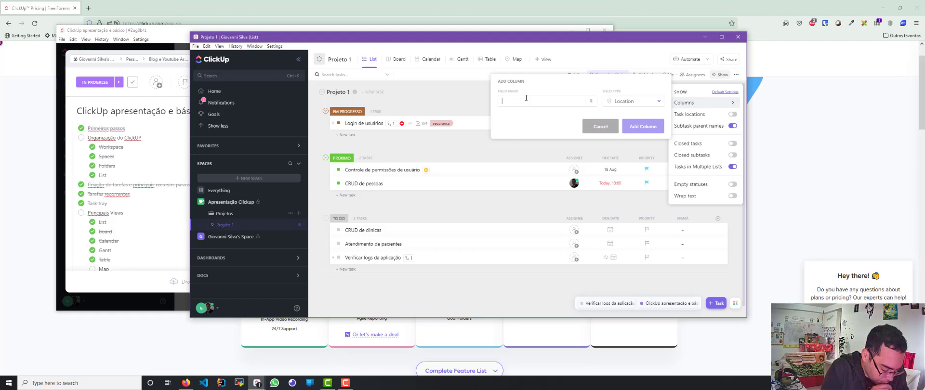
pyautogui.write('Fili')
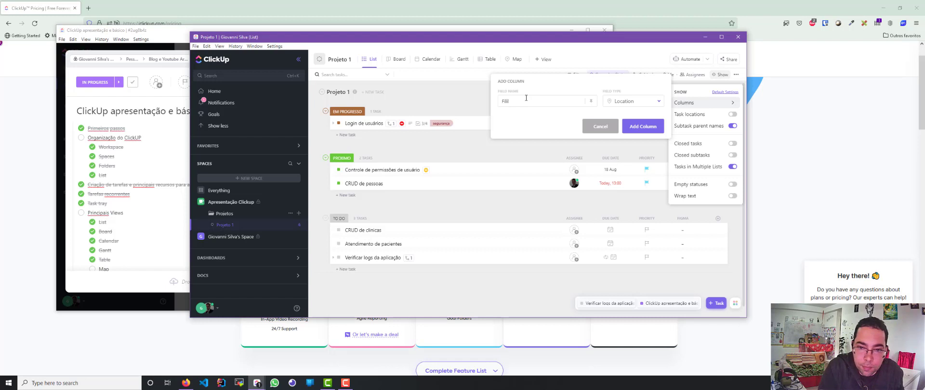
pyautogui.press('Insert')
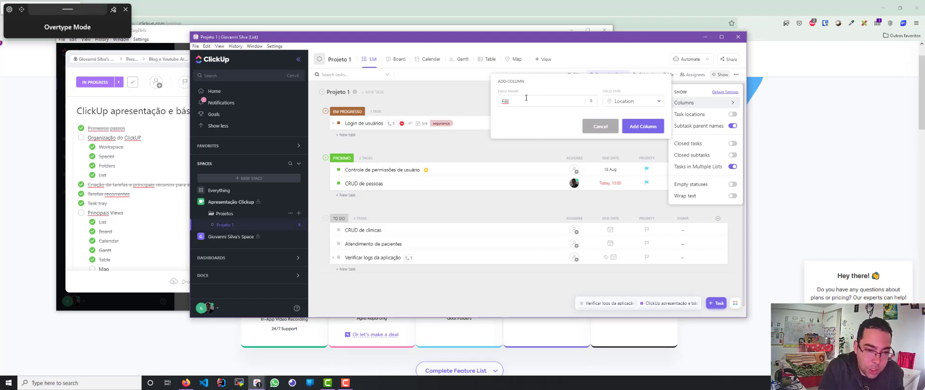
pyautogui.press('Escape')
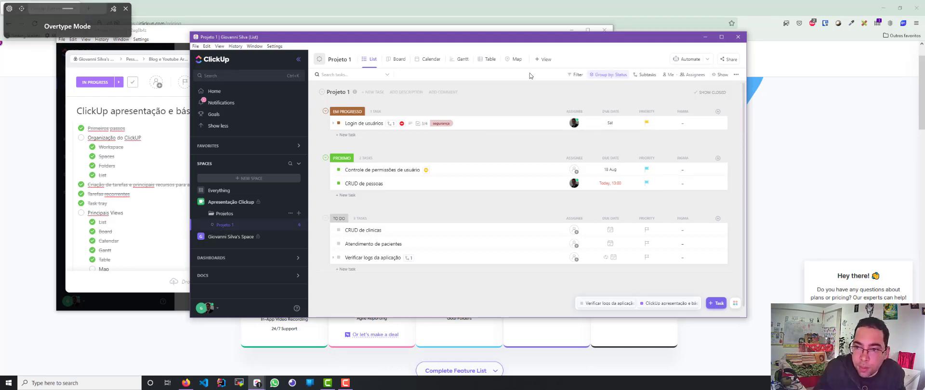
# Add a Location column named "Filial" to the List view of Projeto 1
pyautogui.click(716, 75)
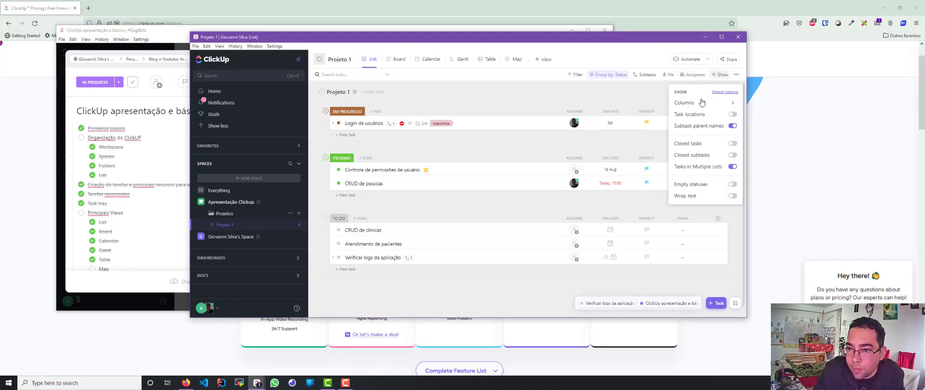
pyautogui.click(684, 102)
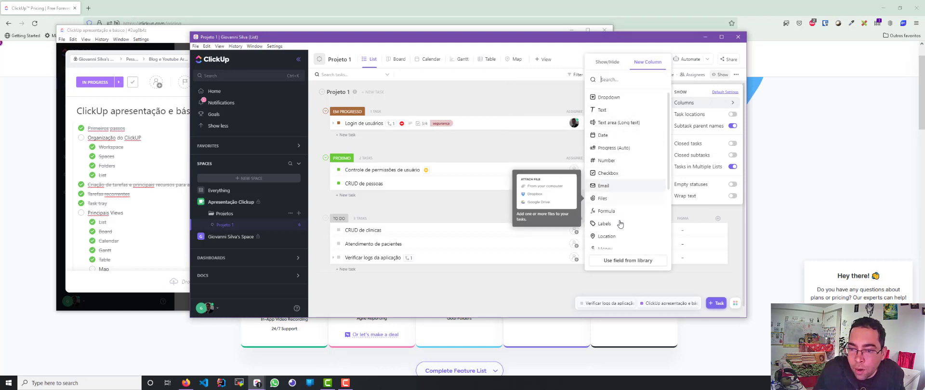
pyautogui.scroll(-3, 618, 195)
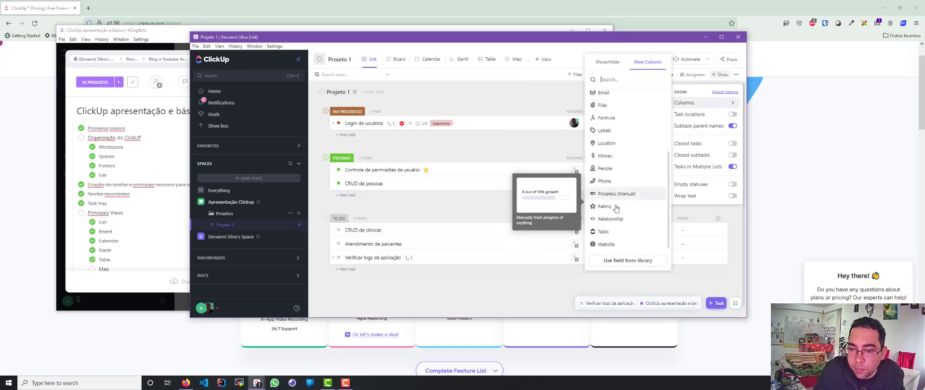
pyautogui.click(606, 143)
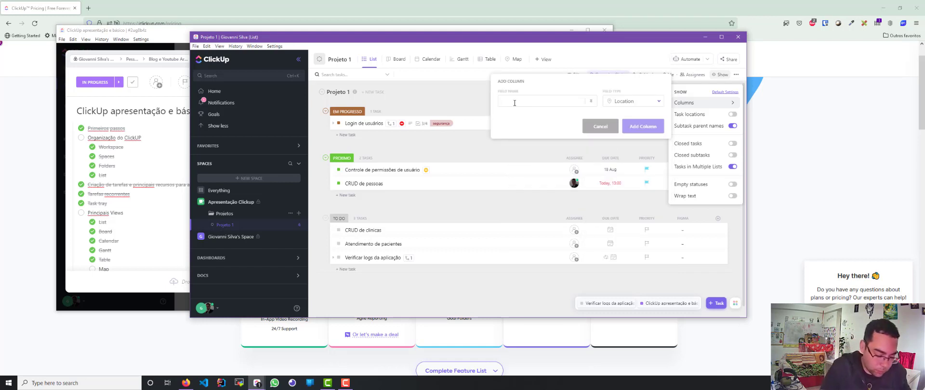
pyautogui.write('Filial')
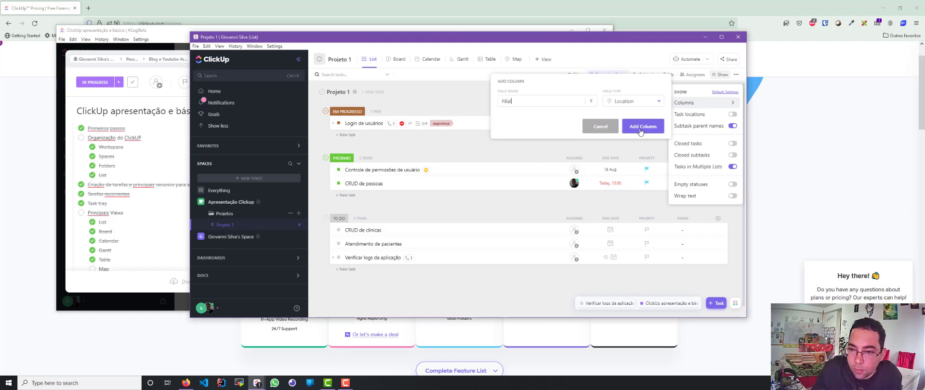
pyautogui.click(641, 128)
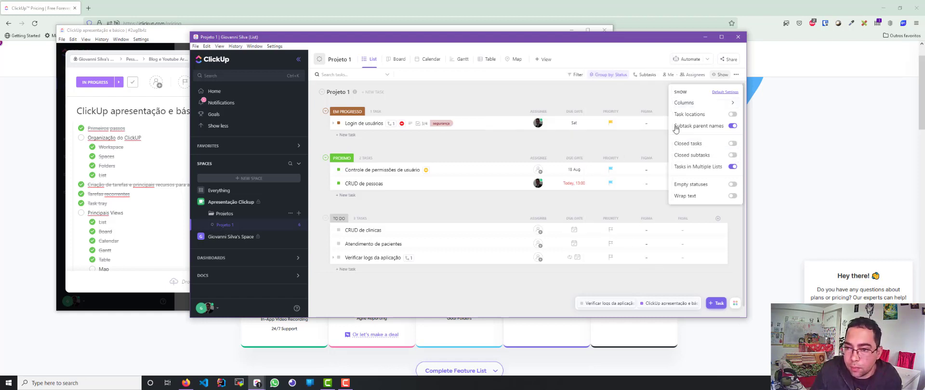
pyautogui.click(638, 96)
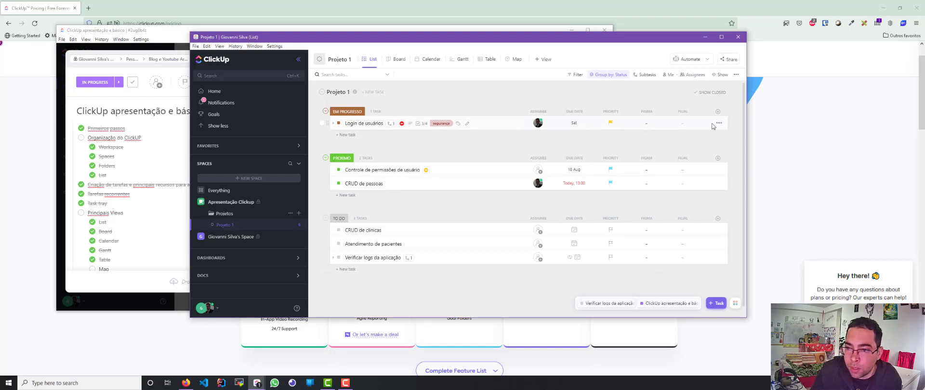
# Fill in the Filial location of the Login de usuários task with a suggested street address
pyautogui.click(718, 124)
pyautogui.click(683, 131)
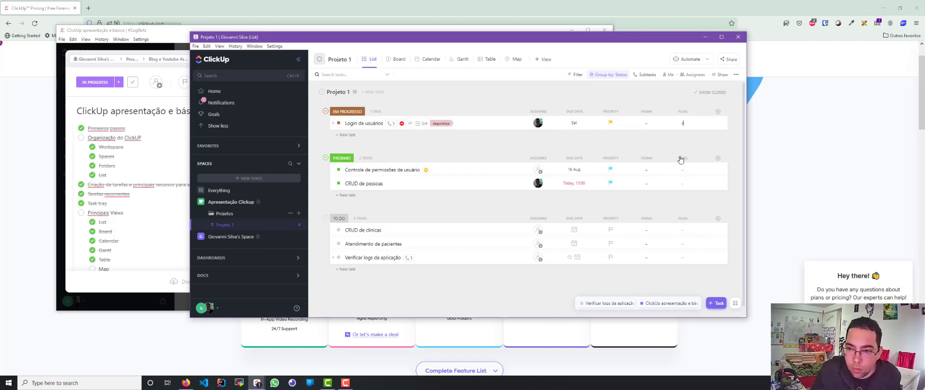
pyautogui.write('s')
pyautogui.press('BackSpace')
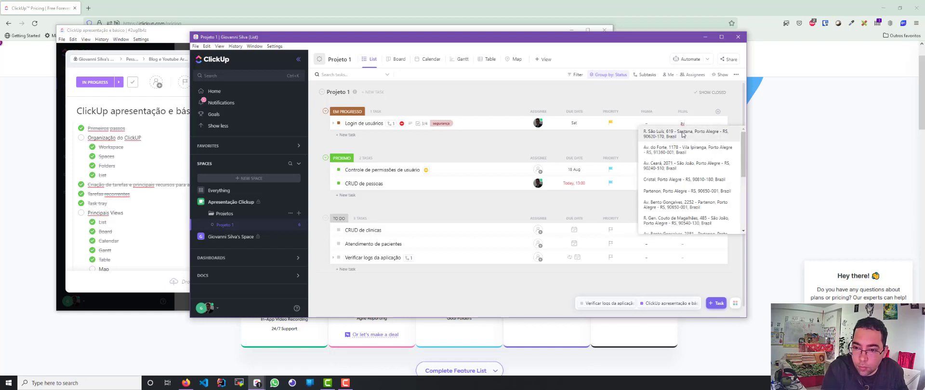
pyautogui.write('a')
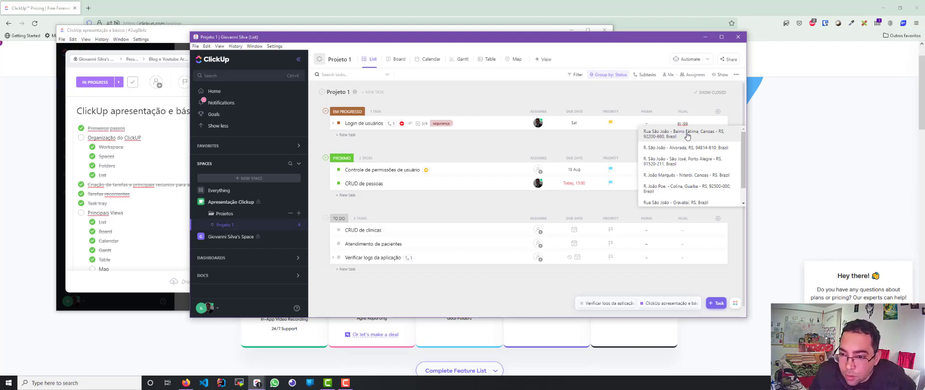
pyautogui.click(688, 137)
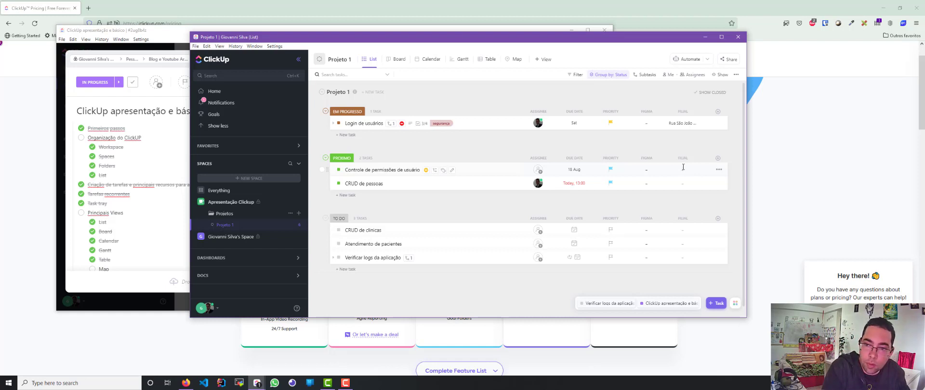
# Fill in the Filial location of Controle de permissões de usuário with a suggested street address and of CRUD de pessoas with the suggested Bahia location
pyautogui.click(683, 168)
pyautogui.write('rua joa')
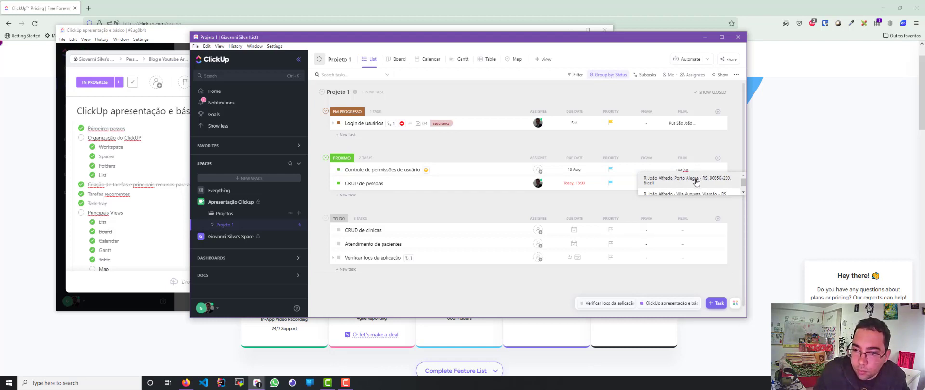
pyautogui.click(696, 182)
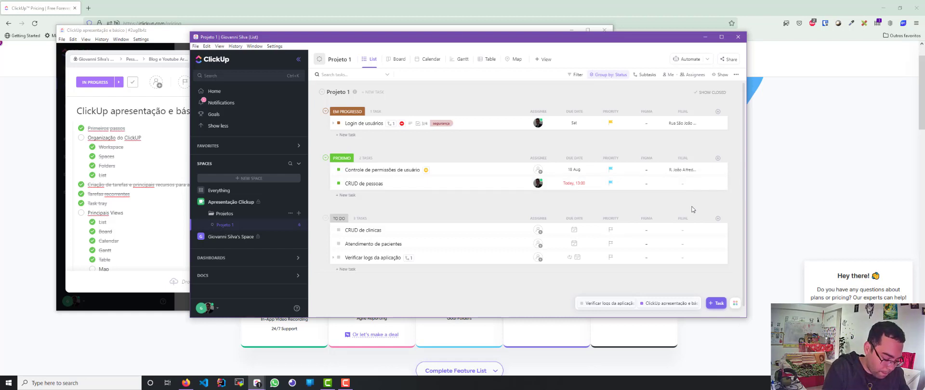
pyautogui.write('ipi')
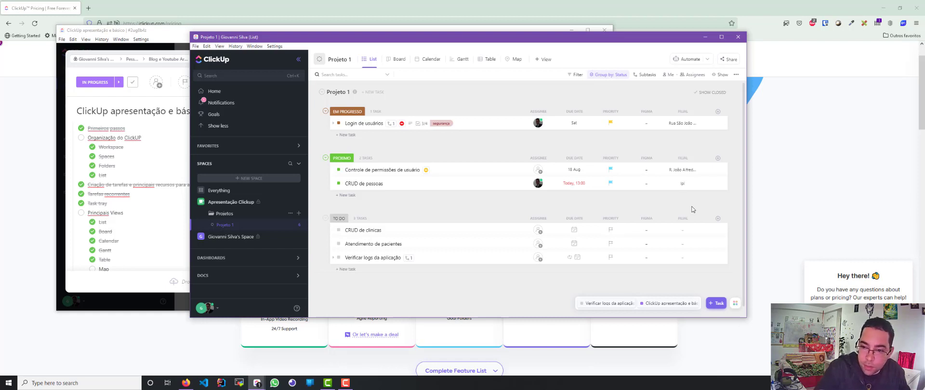
pyautogui.write('ra')
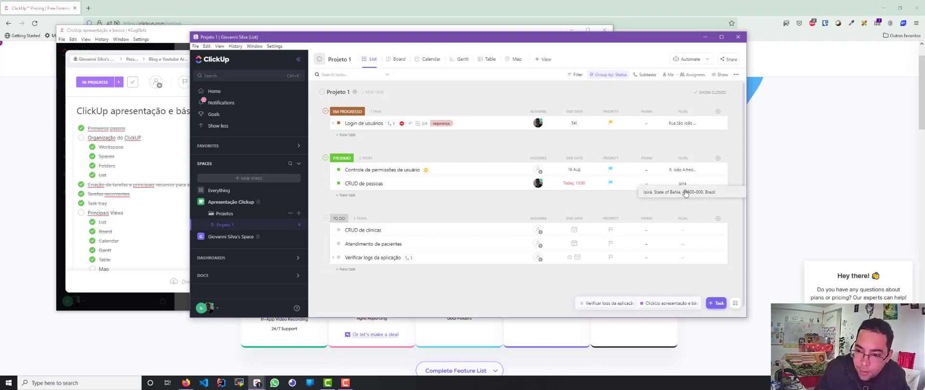
pyautogui.click(689, 195)
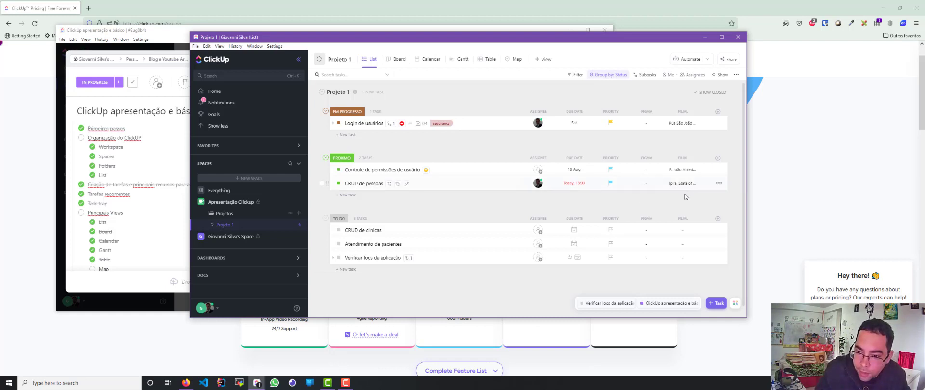
# Search "Ipiranga" for the Filial location of the CRUD de clínicas task and choose a suggested address
pyautogui.click(684, 230)
pyautogui.write('Ipiranga')
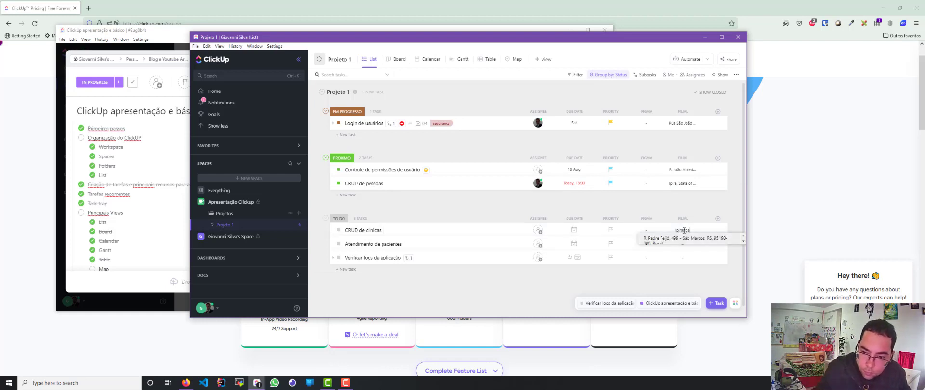
pyautogui.click(688, 246)
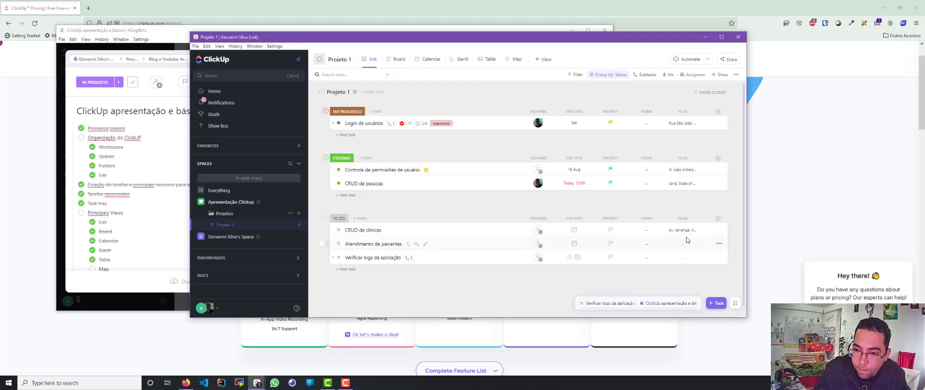
# Show the Map view of Projeto 1 with Filial as its location field and bring the task pins in South America into view
pyautogui.click(516, 60)
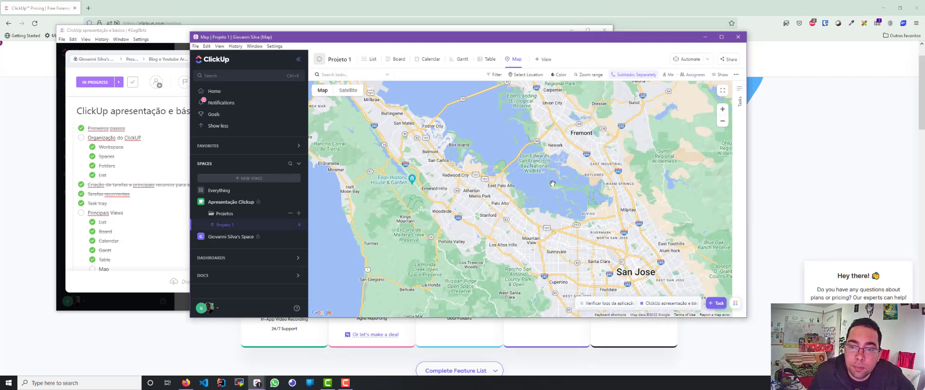
pyautogui.scroll(-3, 555, 203)
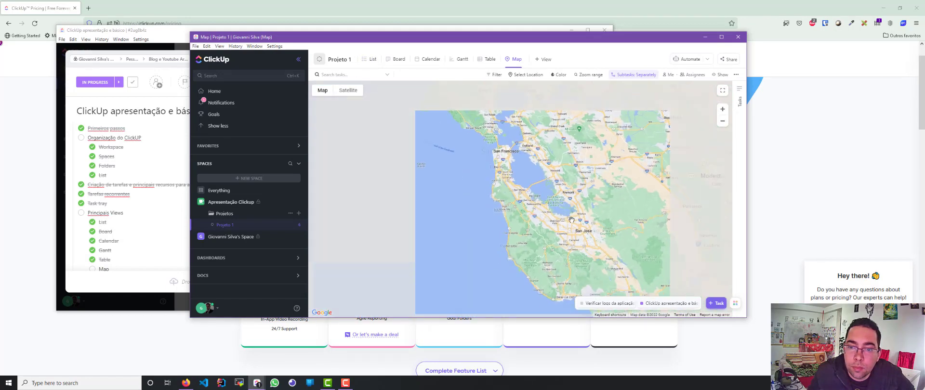
pyautogui.moveTo(506, 154); pyautogui.dragTo(434, 103)
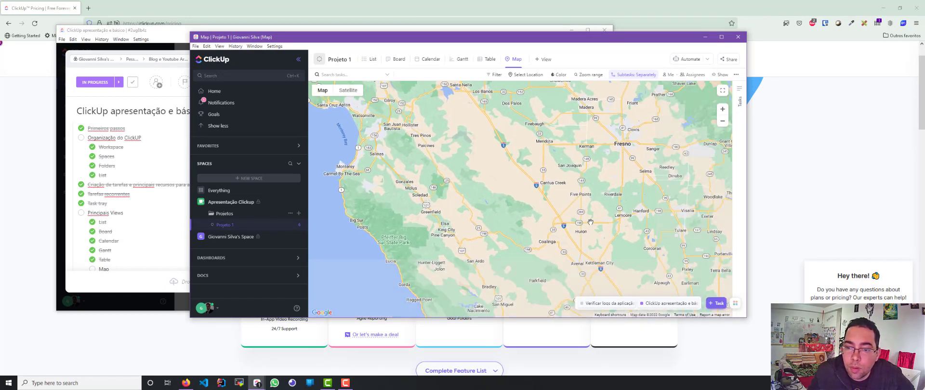
pyautogui.moveTo(597, 202); pyautogui.dragTo(491, 118)
pyautogui.moveTo(557, 157); pyautogui.dragTo(520, 125)
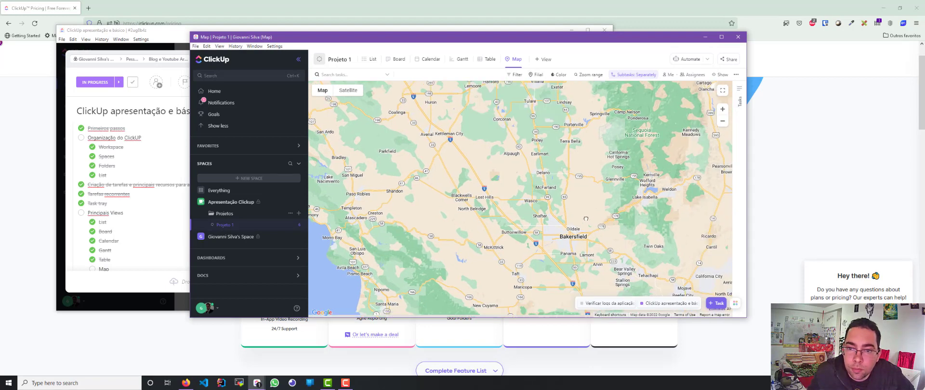
pyautogui.scroll(-3, 564, 202)
pyautogui.scroll(-1, 564, 202)
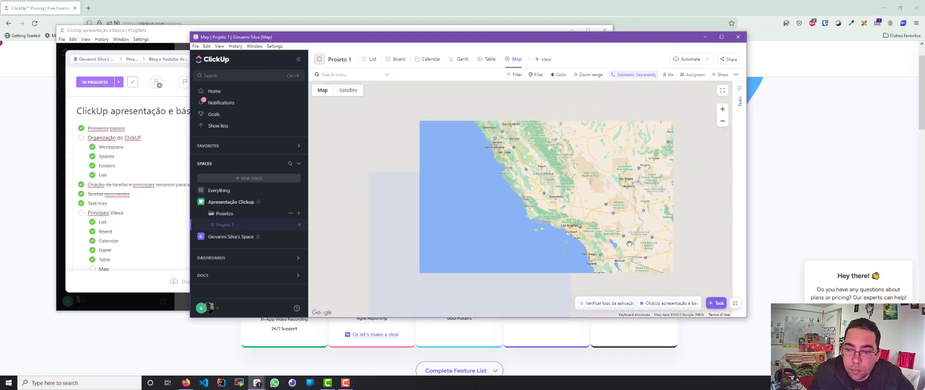
pyautogui.moveTo(564, 202); pyautogui.dragTo(482, 130)
pyautogui.moveTo(602, 231); pyautogui.dragTo(497, 173)
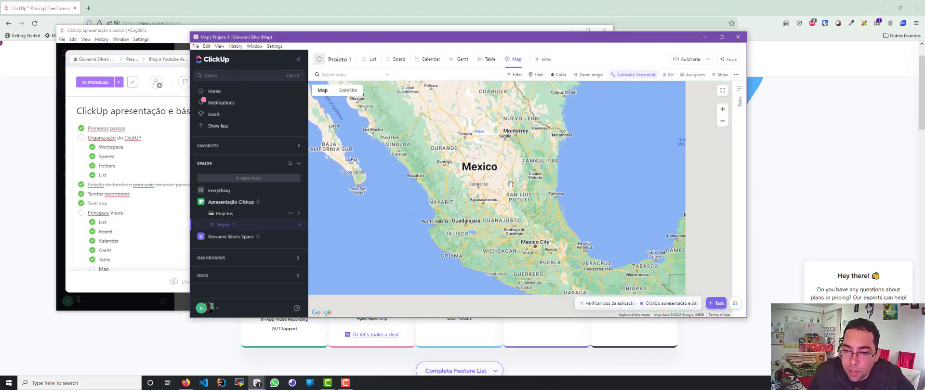
pyautogui.scroll(-4, 566, 222)
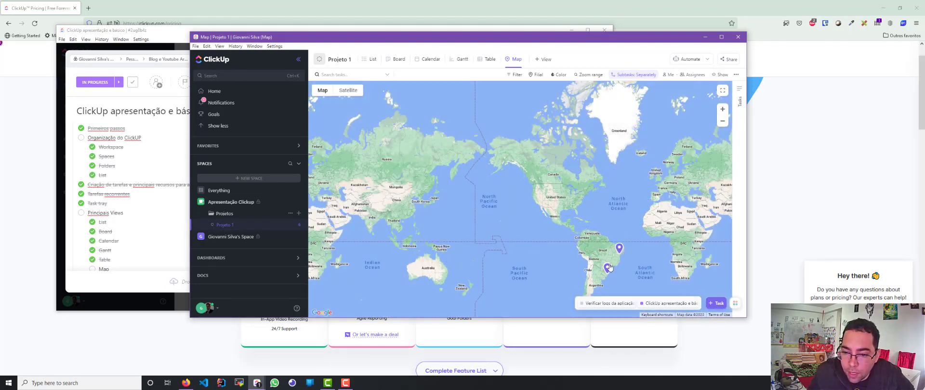
# Examine the task pins in Brazil on the map, focusing on those around Porto Alegre
pyautogui.moveTo(610, 264); pyautogui.dragTo(530, 219)
pyautogui.scroll(2, 529, 219)
pyautogui.scroll(1, 530, 220)
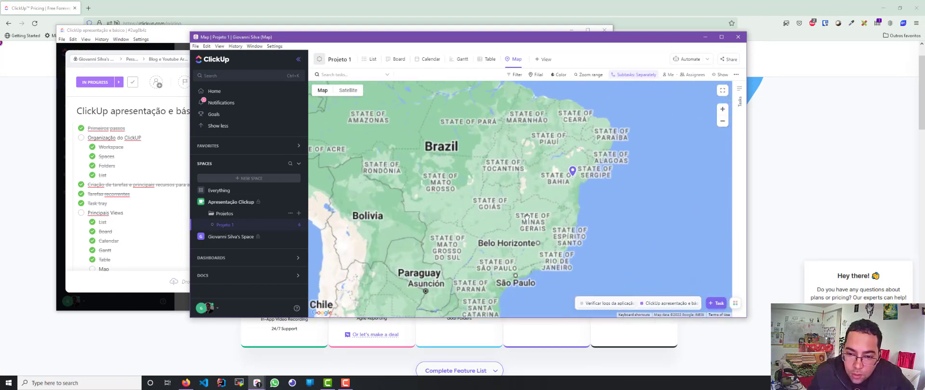
pyautogui.moveTo(481, 264); pyautogui.dragTo(495, 201)
pyautogui.scroll(5, 521, 221)
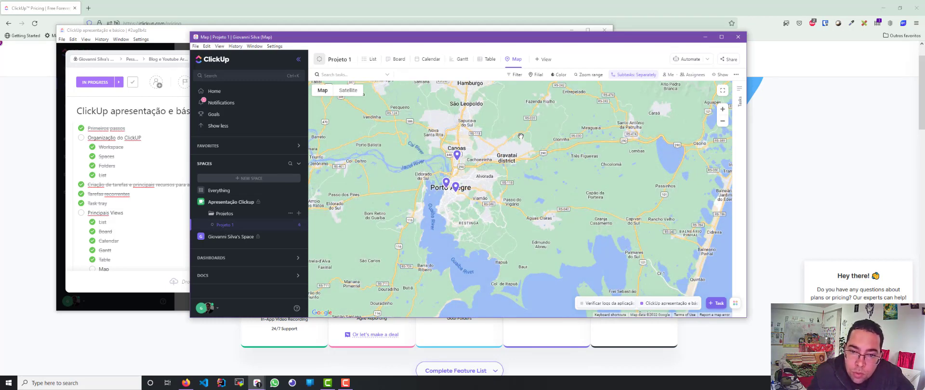
pyautogui.moveTo(521, 135); pyautogui.dragTo(499, 167)
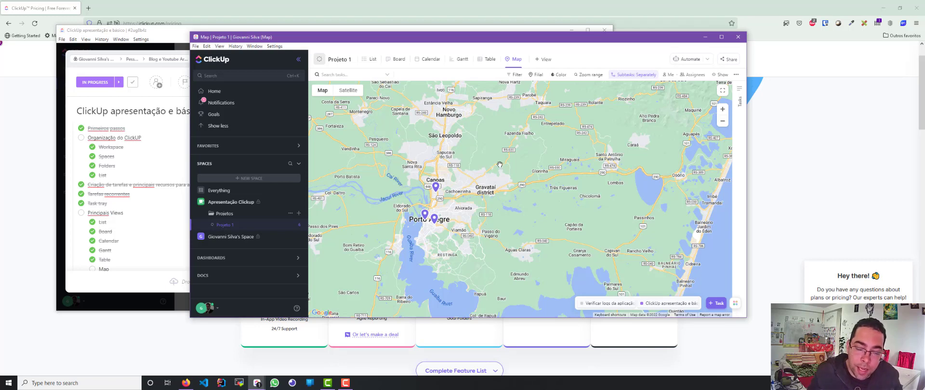
pyautogui.moveTo(545, 135); pyautogui.dragTo(479, 204)
pyautogui.moveTo(626, 138); pyautogui.dragTo(580, 178)
pyautogui.scroll(-1, 580, 178)
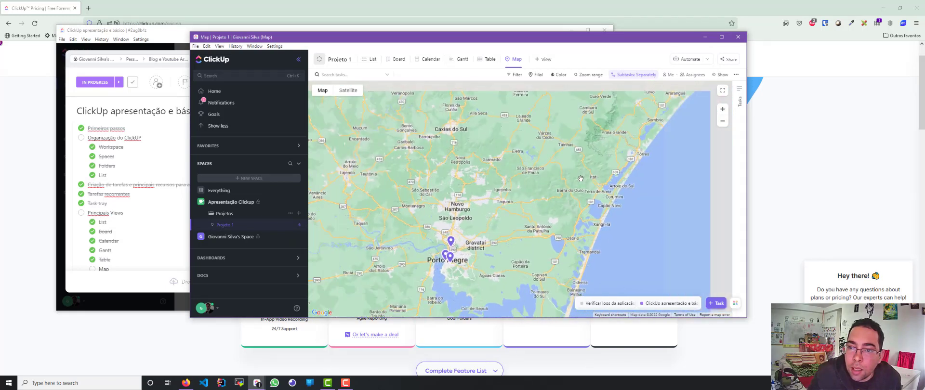
pyautogui.scroll(-1, 581, 179)
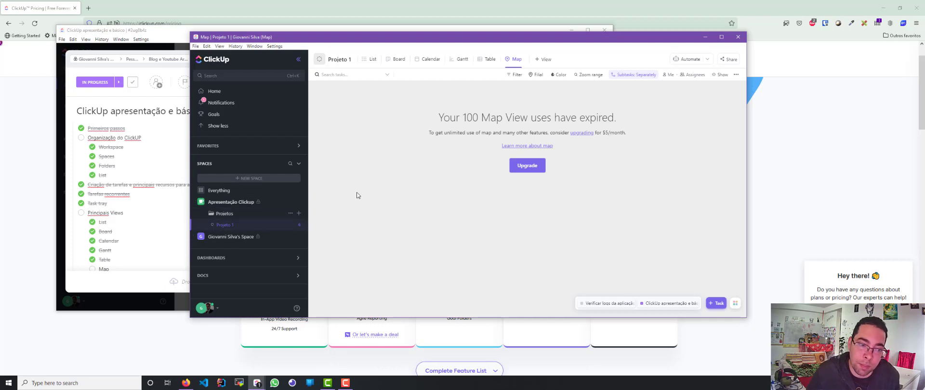
# Check off Map under Principais Views in the presentation task's checklist and return to the Projeto 1 window
pyautogui.scroll(-3, 96, 253)
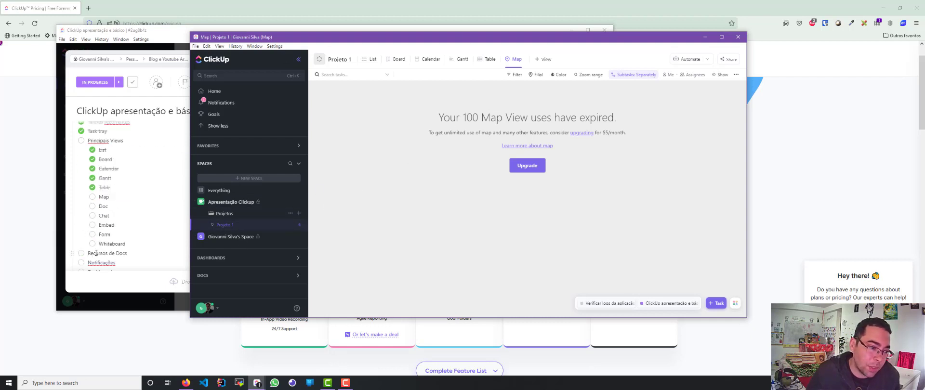
pyautogui.click(92, 197)
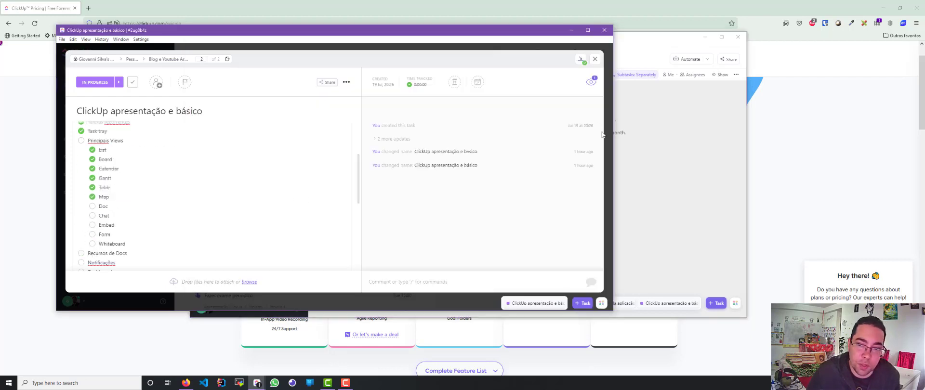
pyautogui.click(644, 120)
# Add a Doc view to Projeto 1 and title the document "Arquitetura do Sistema"
pyautogui.click(542, 59)
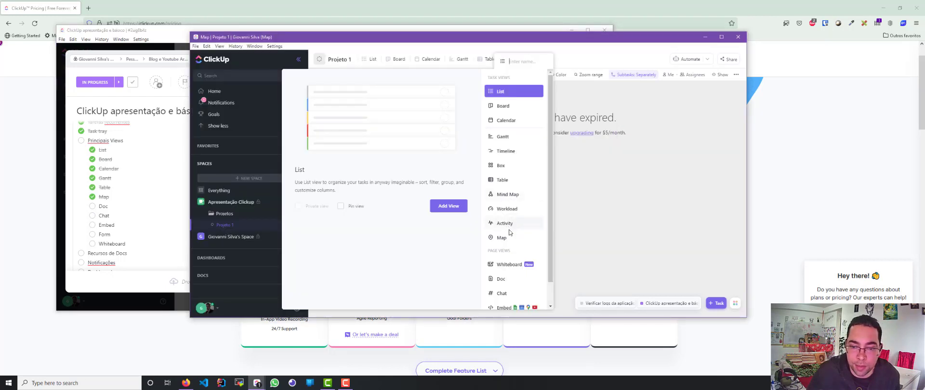
pyautogui.click(500, 280)
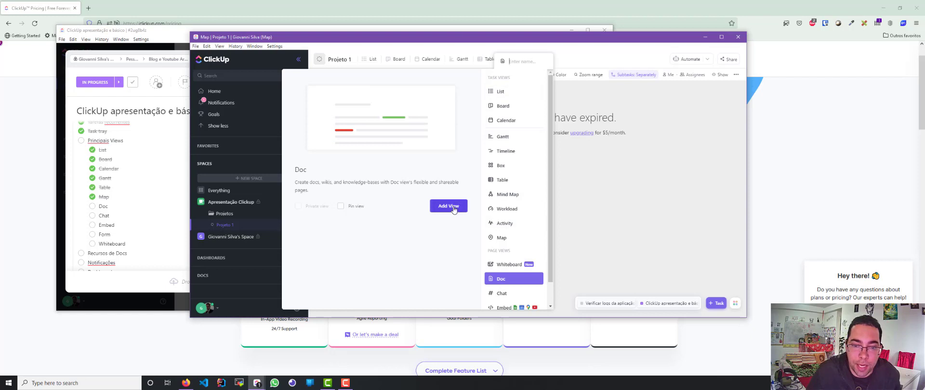
pyautogui.click(453, 207)
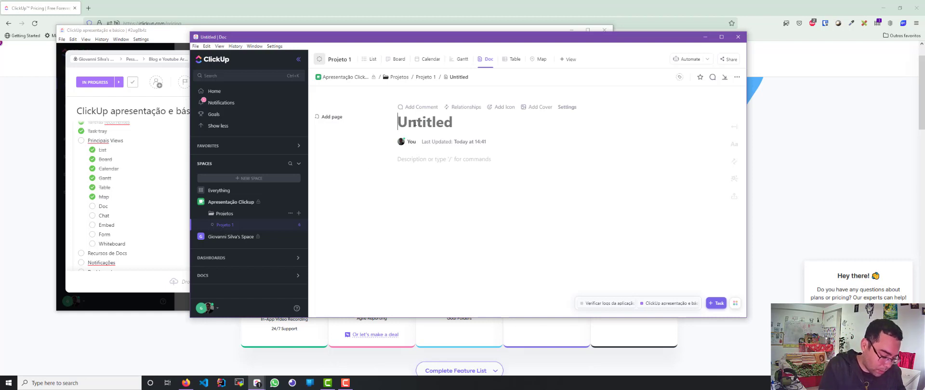
pyautogui.write('Arqu')
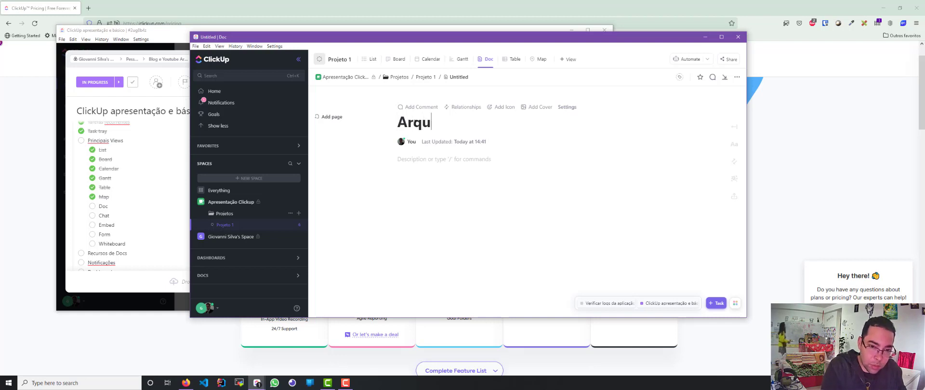
pyautogui.write('itetura do ')
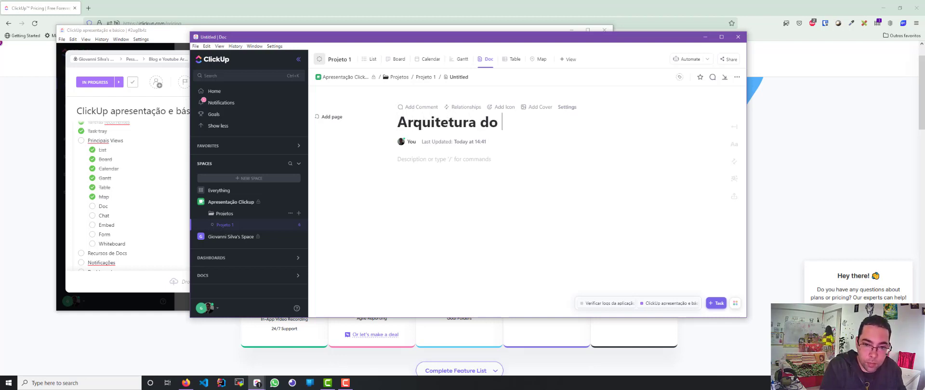
pyautogui.write('Sistema')
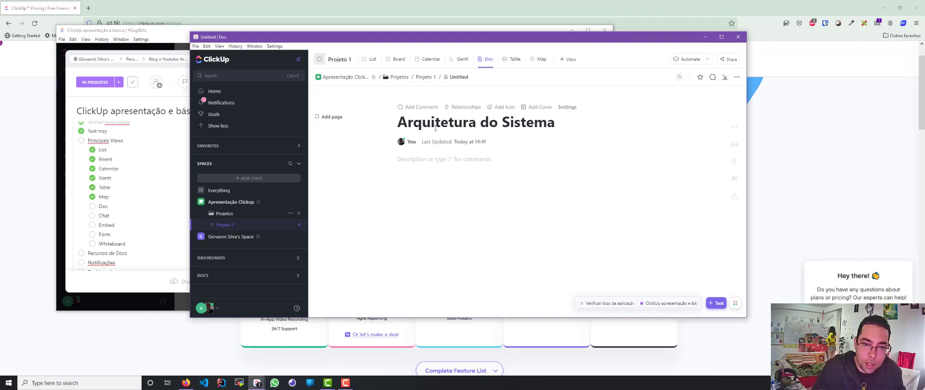
# Write "Lorem ipsum" in the document body and start an Embed block on the line below
pyautogui.click(439, 159)
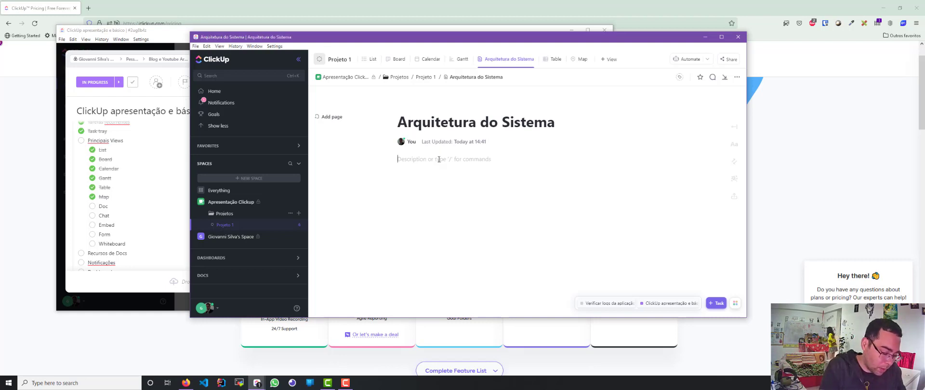
pyautogui.write('Lorem ipsum')
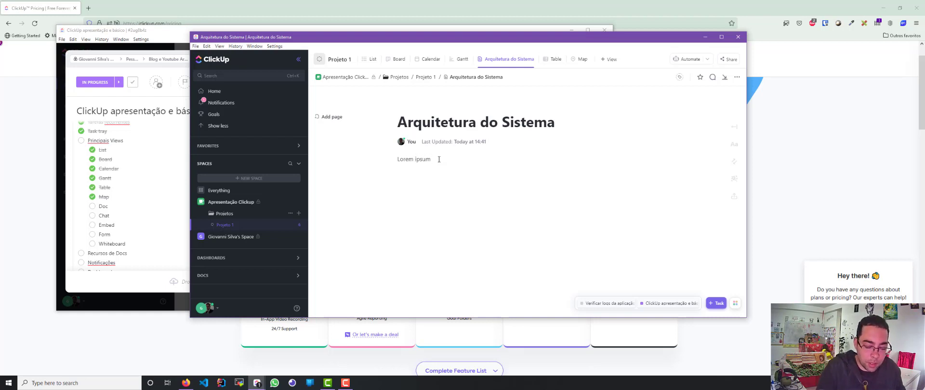
pyautogui.press('Return')
pyautogui.write('/')
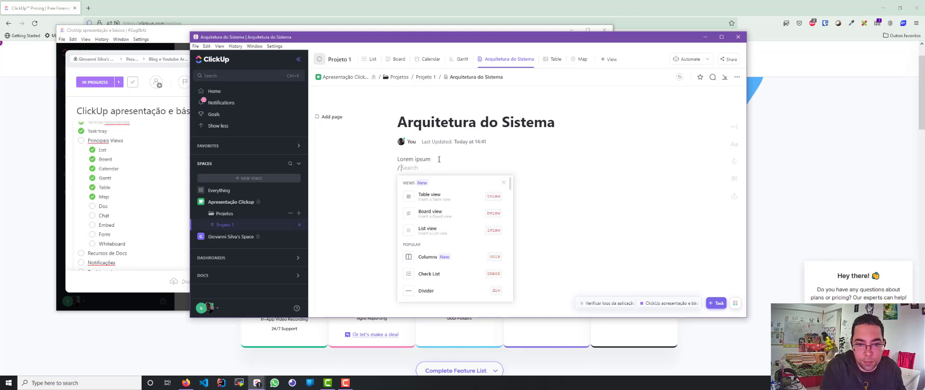
pyautogui.write(' em')
pyautogui.press('Return')
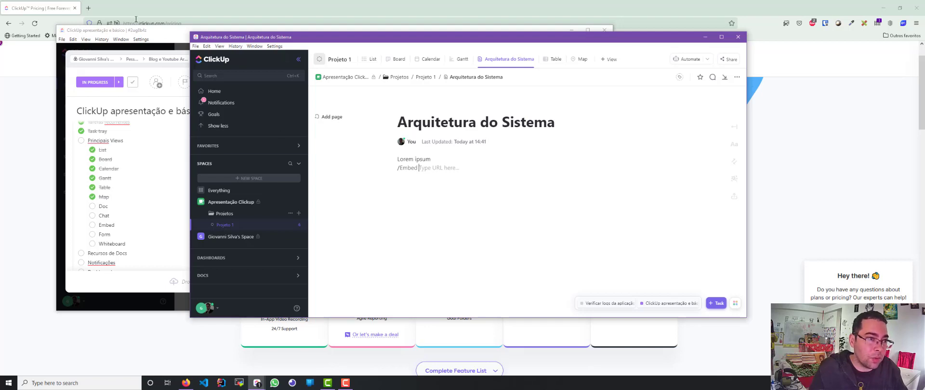
# Switch to Firefox and open the diagrams.net website in a new browser tab
pyautogui.click(88, 8)
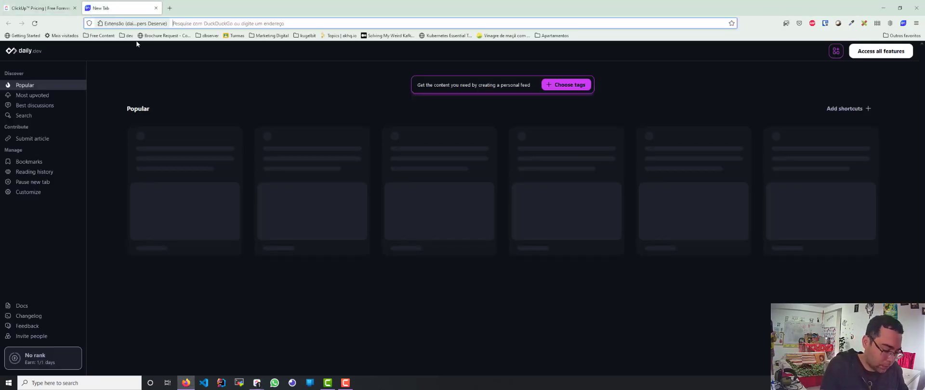
pyautogui.write('diagrams')
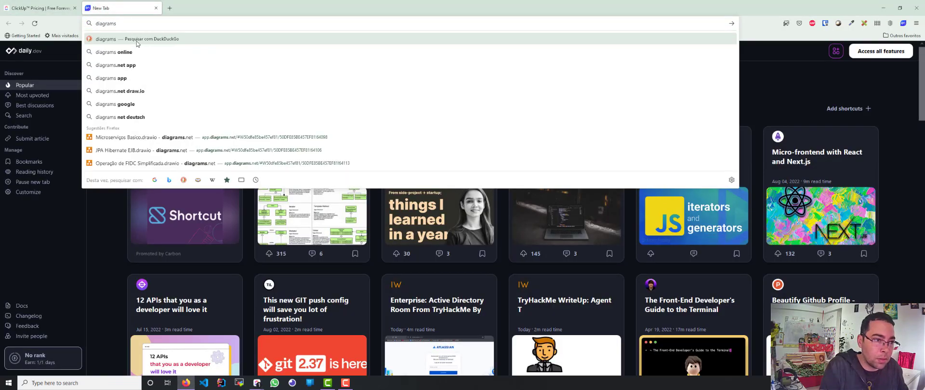
pyautogui.write('.net')
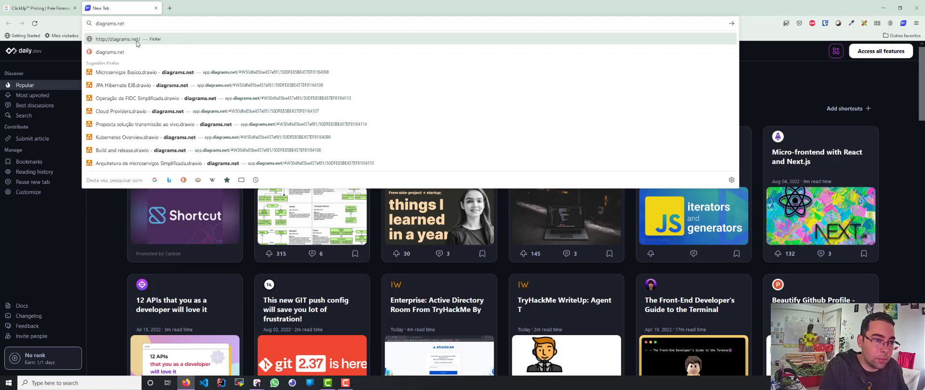
pyautogui.click(137, 42)
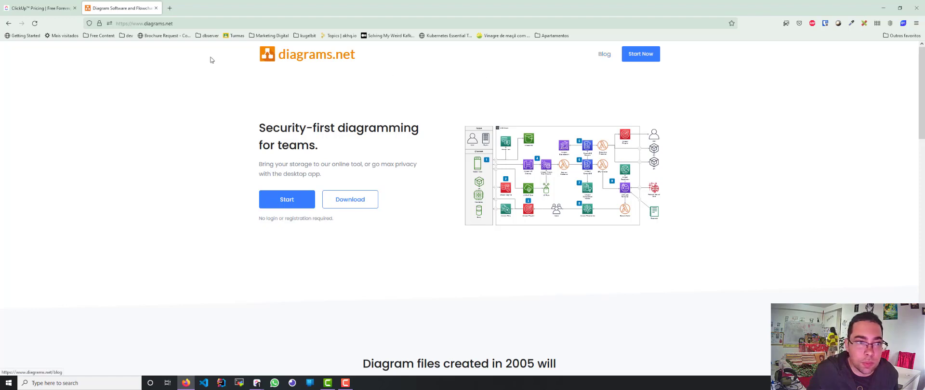
# Change the address from the www site to app.diagrams.net and load the diagram editor
pyautogui.click(141, 24)
pyautogui.moveTo(141, 23); pyautogui.dragTo(53, 20)
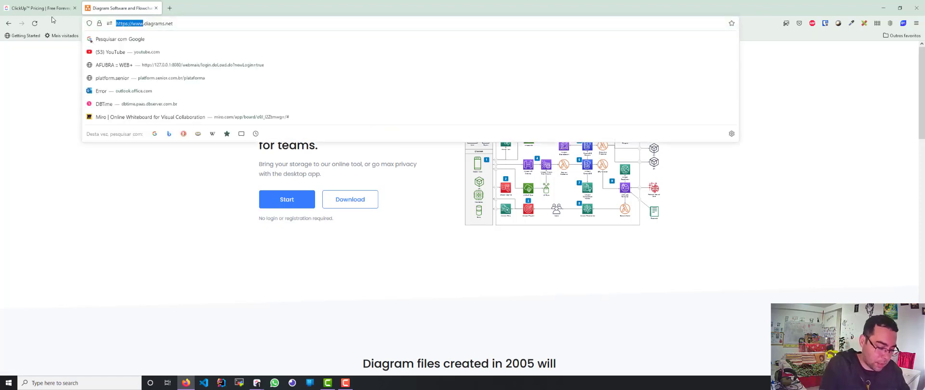
pyautogui.write('app')
pyautogui.press('Return')
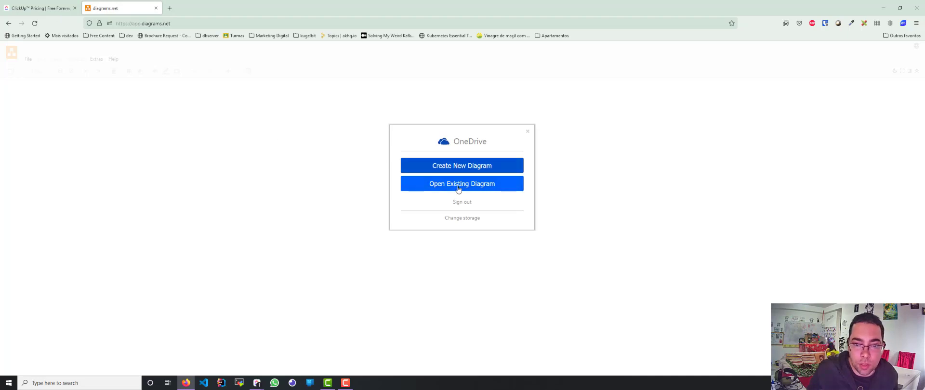
# Open the existing diagram System.drawio from the draw.io > Payment System folder on OneDrive
pyautogui.click(459, 188)
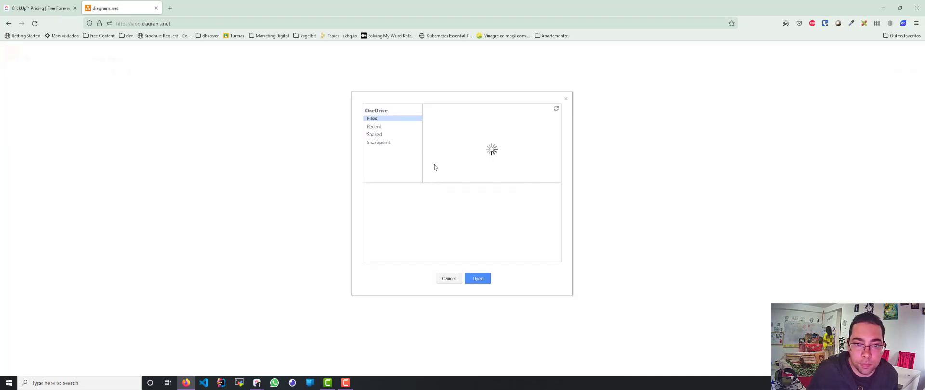
pyautogui.doubleClick(452, 171)
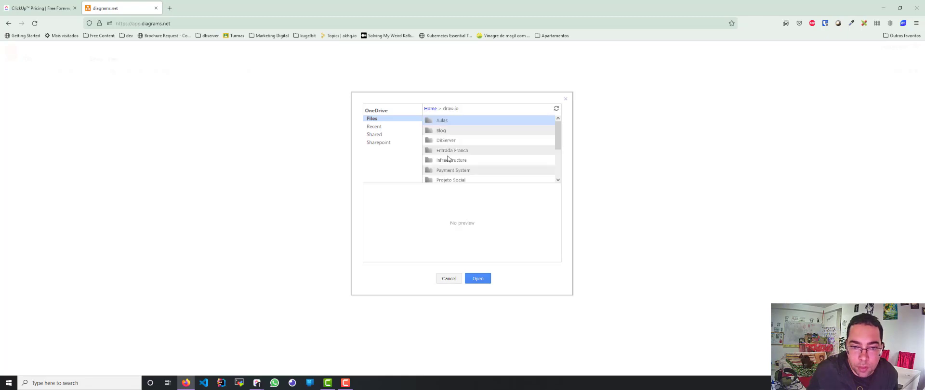
pyautogui.scroll(-2, 448, 159)
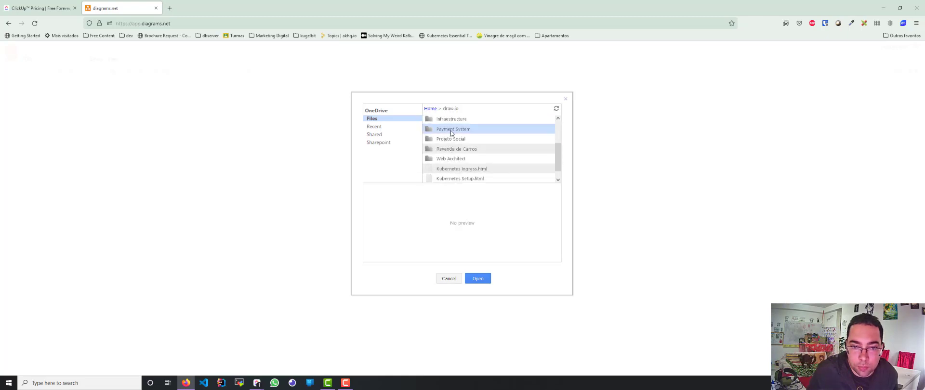
pyautogui.doubleClick(453, 128)
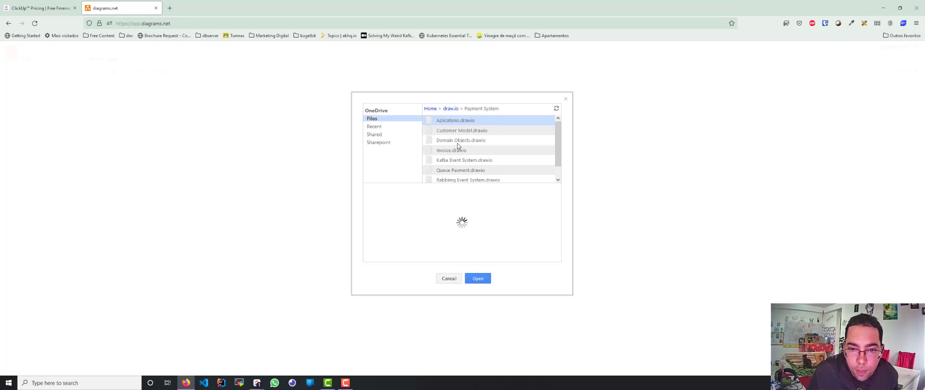
pyautogui.scroll(-1, 477, 168)
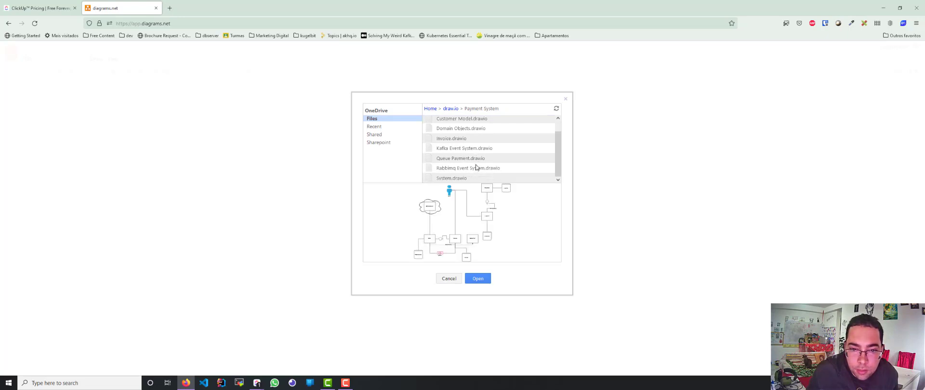
pyautogui.click(459, 178)
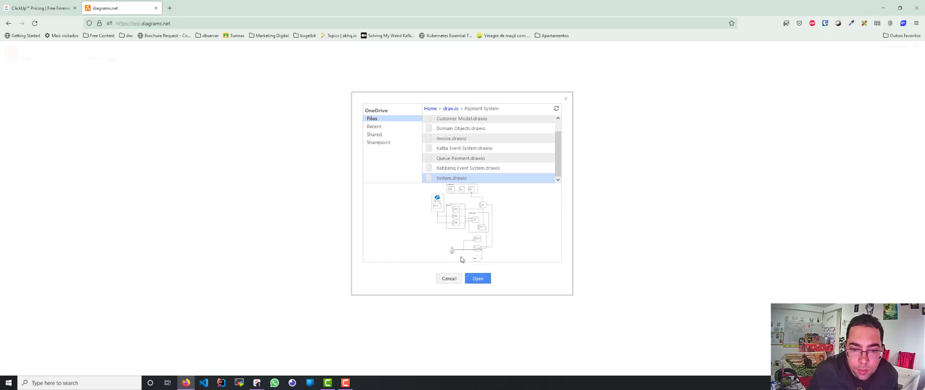
pyautogui.click(477, 279)
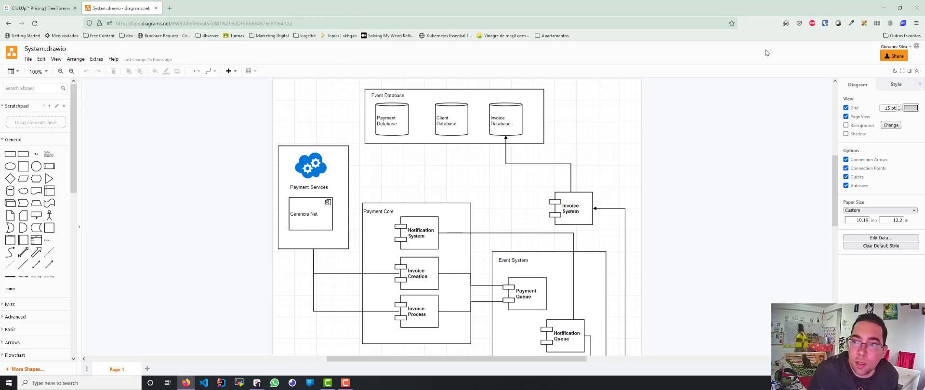
pyautogui.click(891, 46)
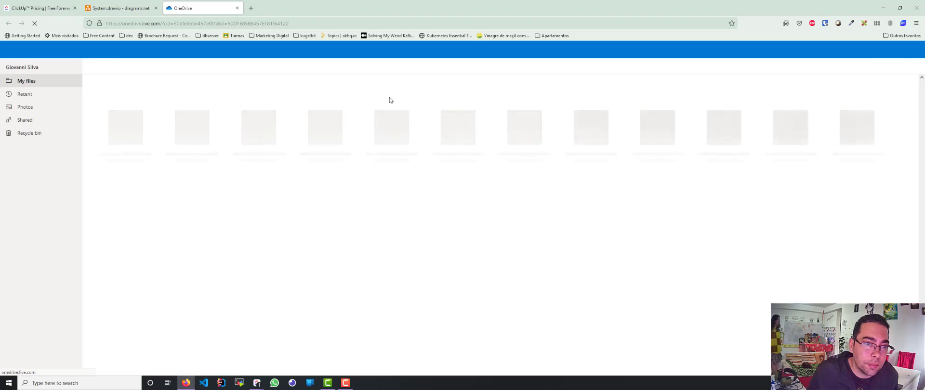
pyautogui.click(237, 8)
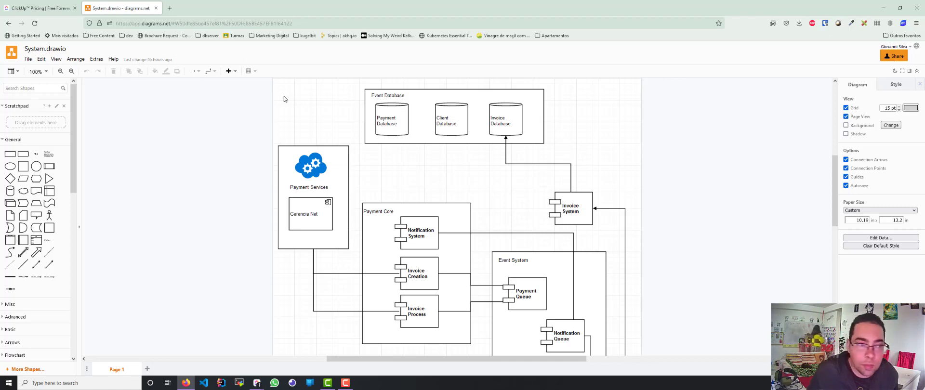
# Generate the diagram's Image embed code with Fit, Lightbox and Edit enabled, copy it and return to the ClickUp document
pyautogui.click(28, 58)
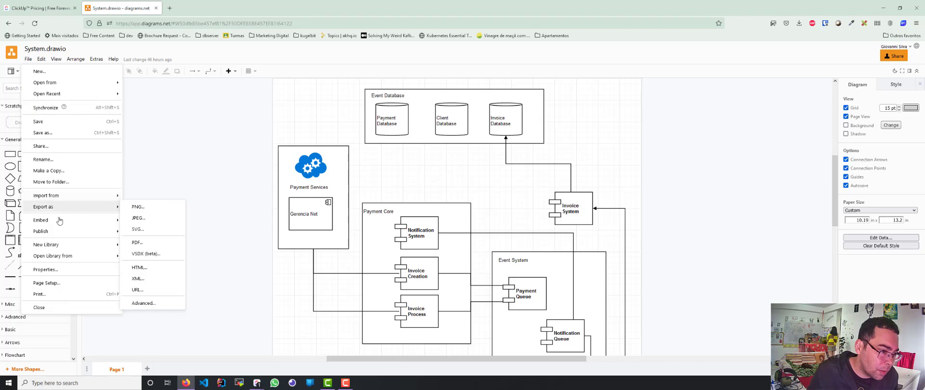
pyautogui.moveTo(65, 222)
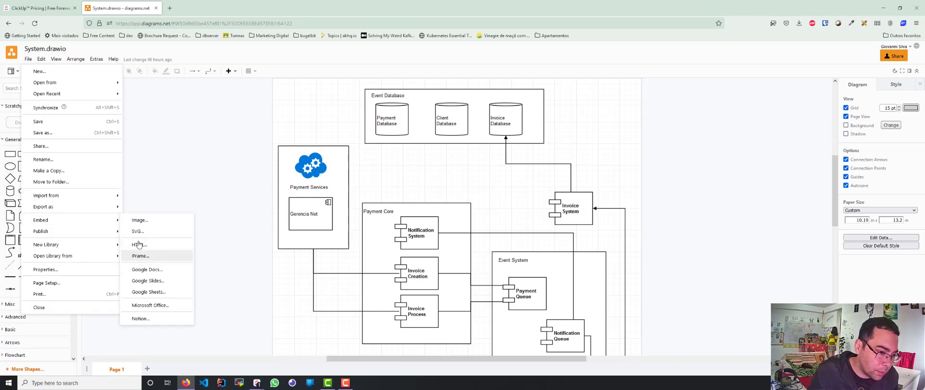
pyautogui.click(140, 221)
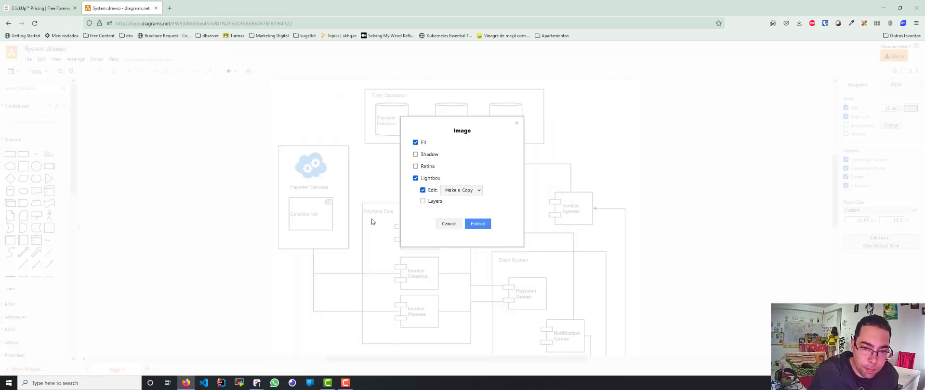
pyautogui.click(478, 225)
pyautogui.click(529, 214)
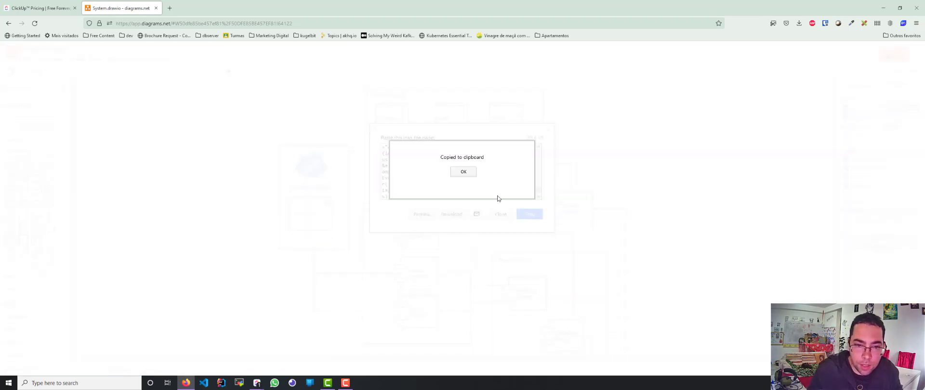
pyautogui.click(462, 172)
pyautogui.hotkey('alt', 'Tab')
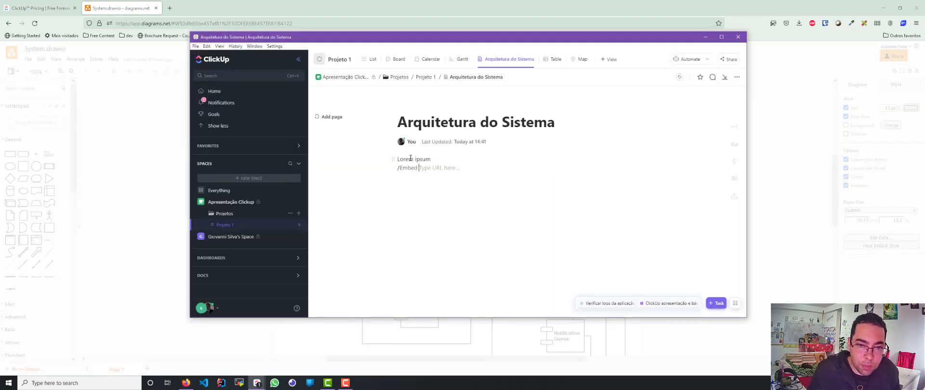
# Try to embed the copied image code in a new Embed block below "Lorem ipsum"
pyautogui.press('BackSpace')
pyautogui.press('BackSpace')
pyautogui.press('BackSpace')
pyautogui.press('BackSpace')
pyautogui.press('BackSpace')
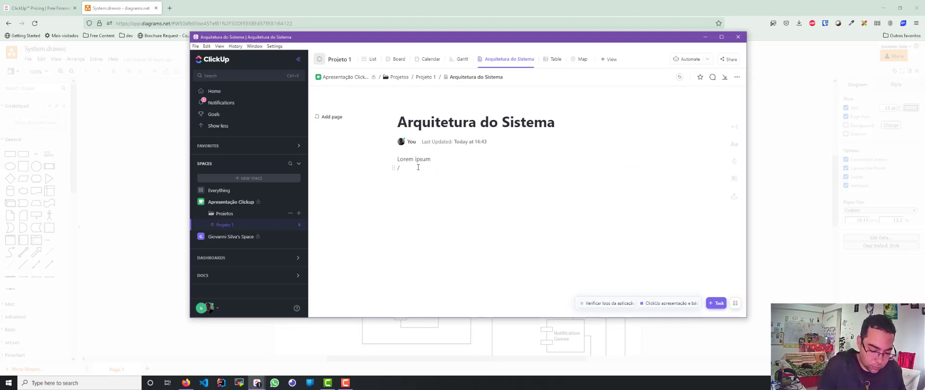
pyautogui.write('em')
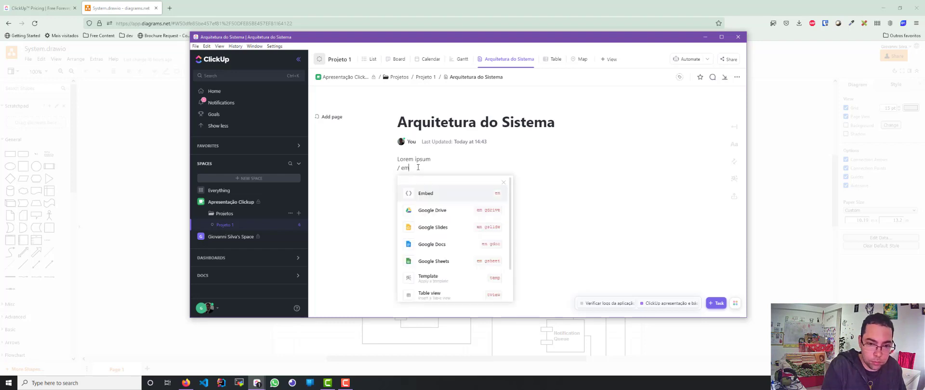
pyautogui.click(434, 193)
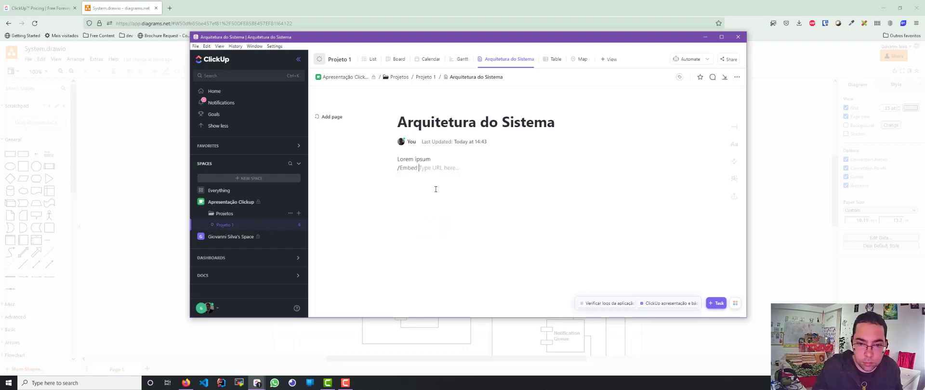
pyautogui.hotkey('ctrl', 'v')
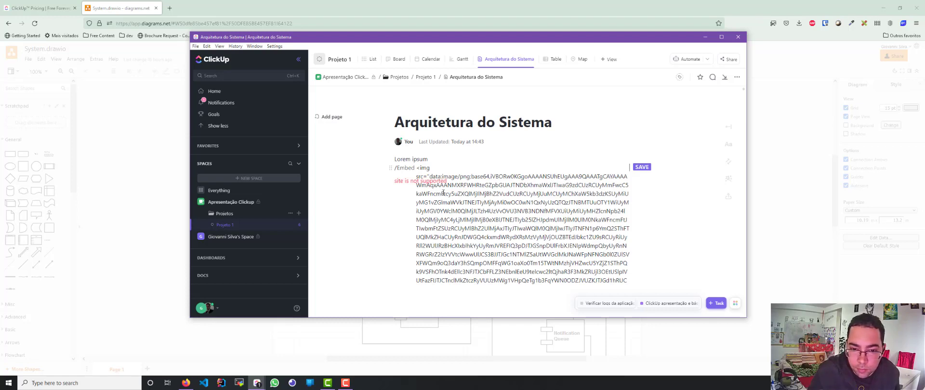
pyautogui.scroll(-6, 443, 193)
pyautogui.scroll(6, 448, 193)
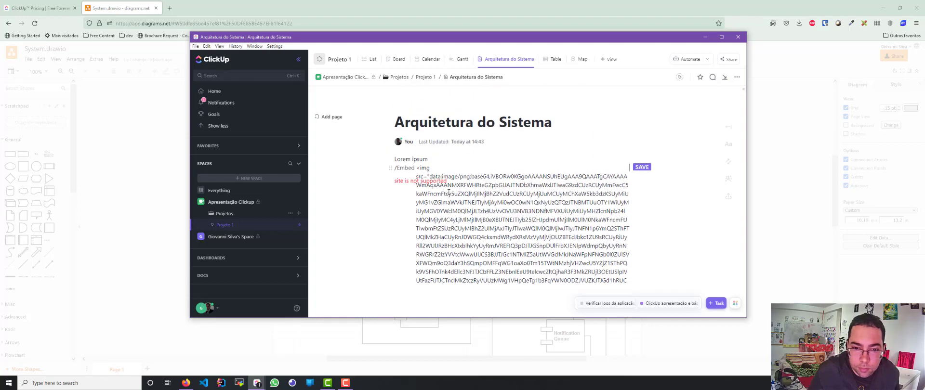
# Generate the diagram's HTML embed code including a copy of the diagram, copy it and return to the ClickUp document
pyautogui.click(38, 55)
pyautogui.click(28, 59)
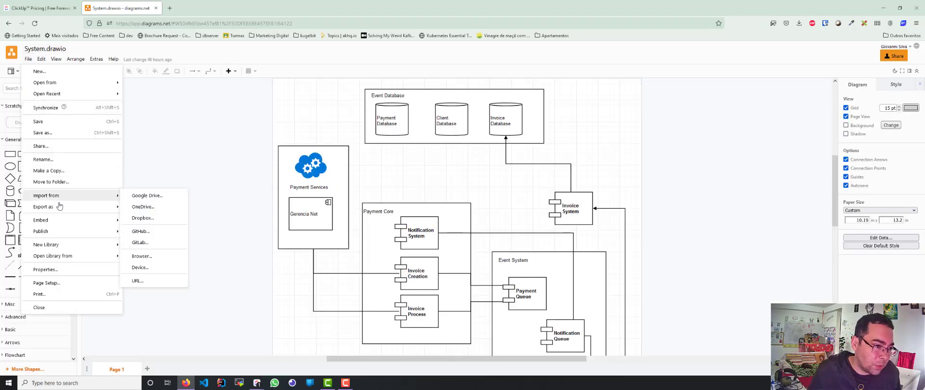
pyautogui.moveTo(66, 223)
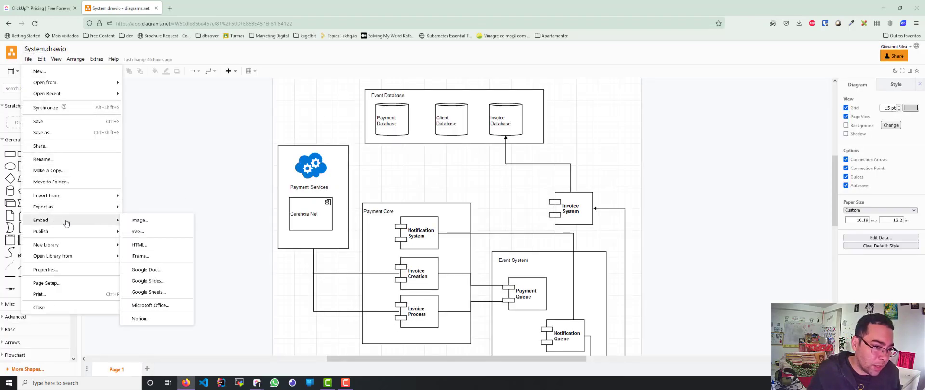
pyautogui.click(140, 245)
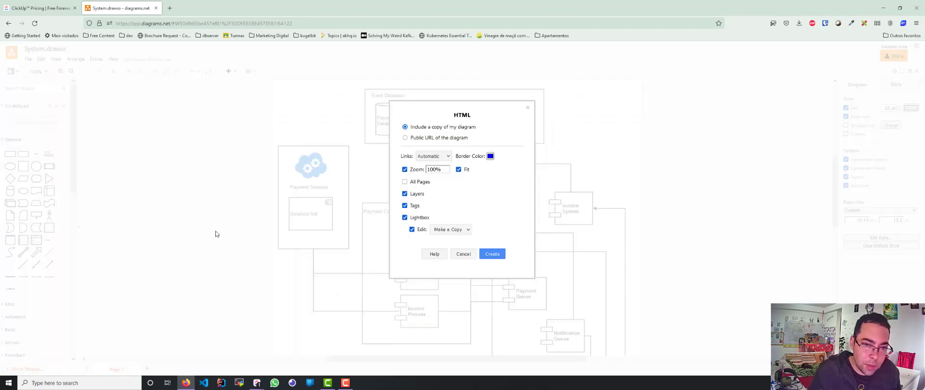
pyautogui.click(482, 261)
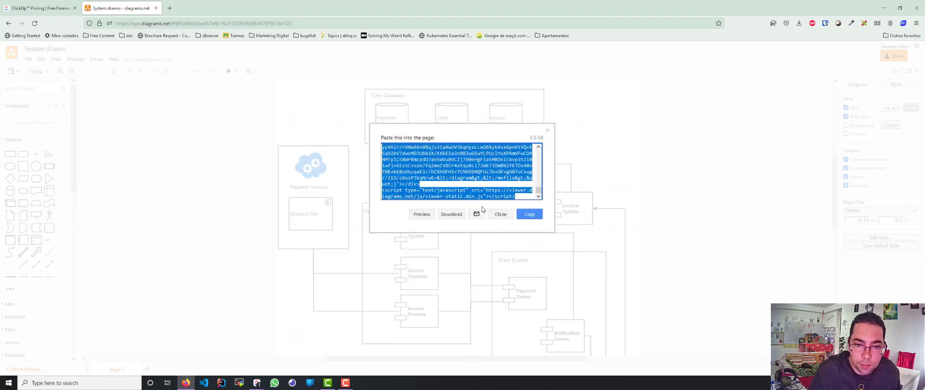
pyautogui.click(528, 215)
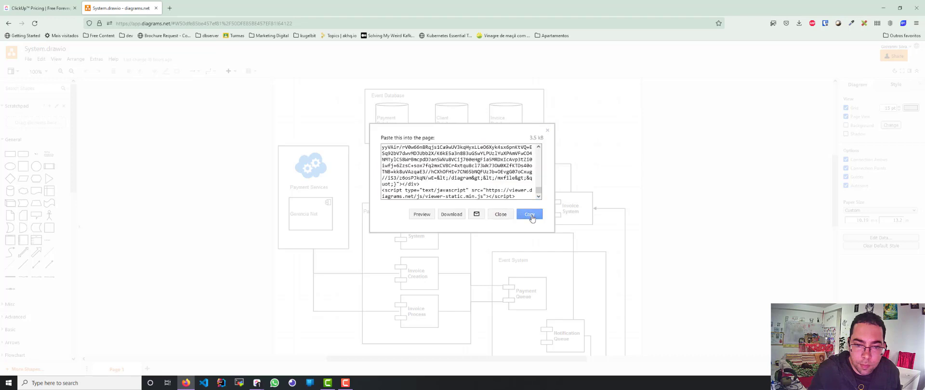
pyautogui.hotkey('alt', 'Tab')
# Replace the unfinished embed line below "Lorem ipsum" with a new Embed block containing the copied HTML code
pyautogui.press('Escape')
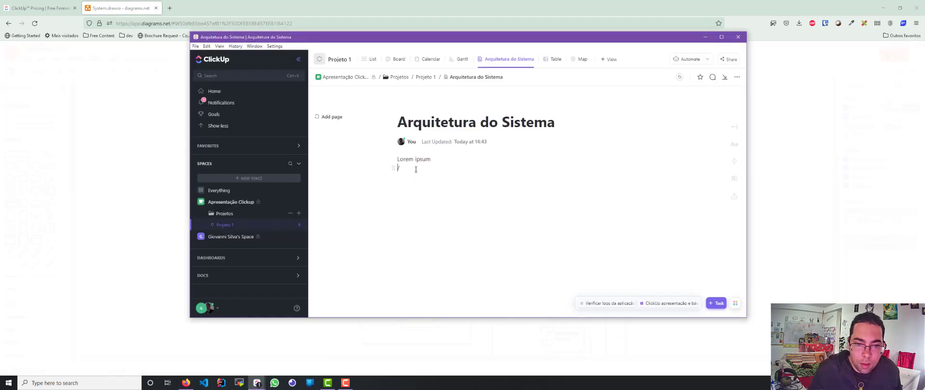
pyautogui.press('BackSpace')
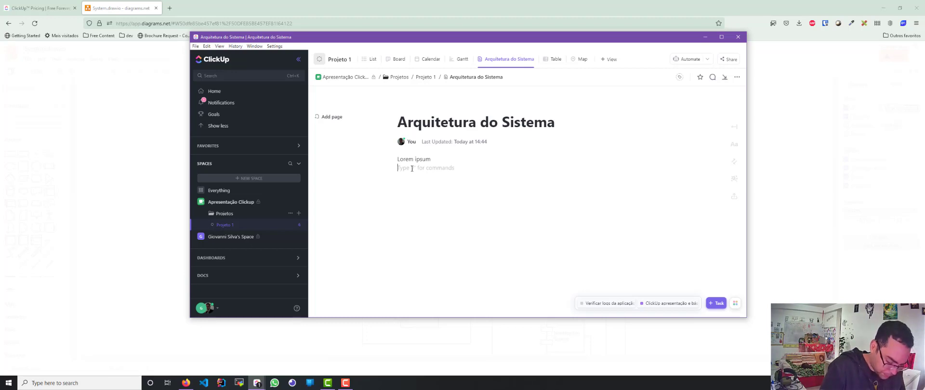
pyautogui.write('/embed')
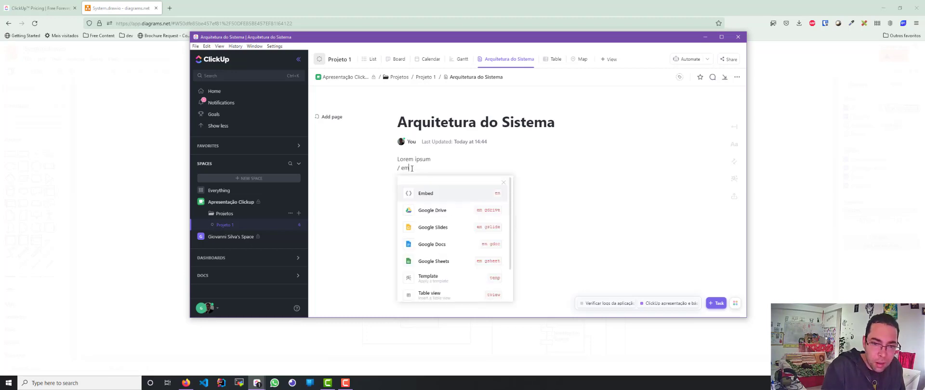
pyautogui.press('Return')
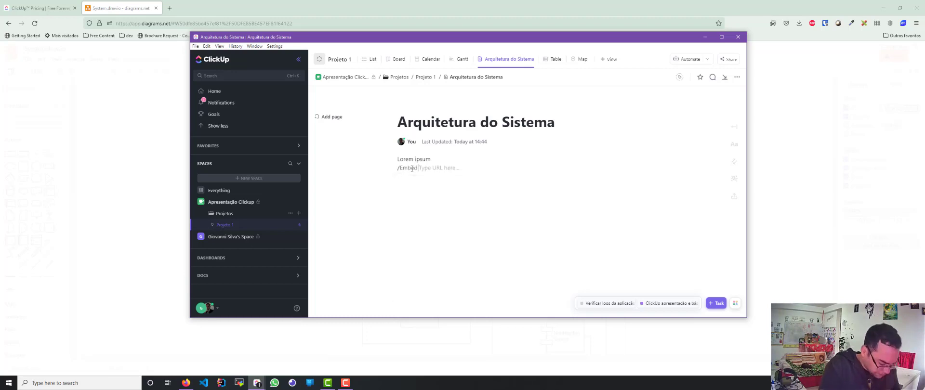
pyautogui.hotkey('ctrl', 'v')
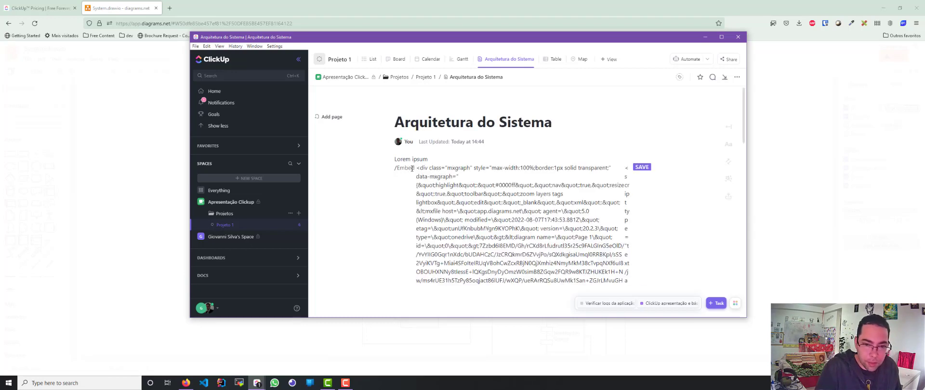
pyautogui.press('Return')
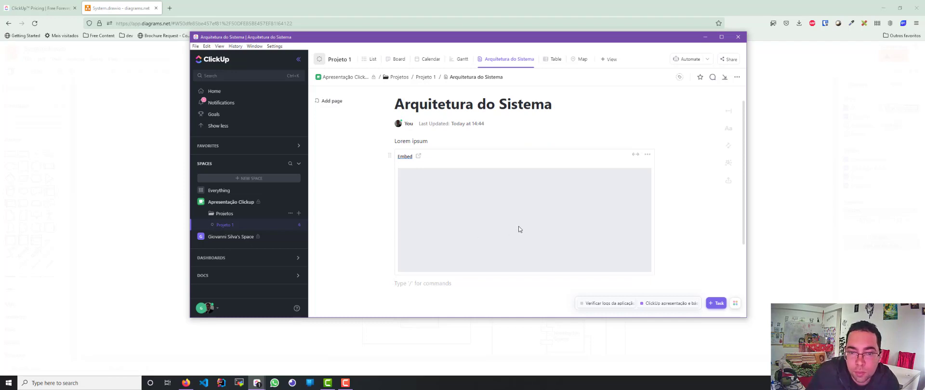
# Inspect the new embed block's content and link in the document, and select the block
pyautogui.scroll(-2, 518, 227)
pyautogui.scroll(2, 499, 208)
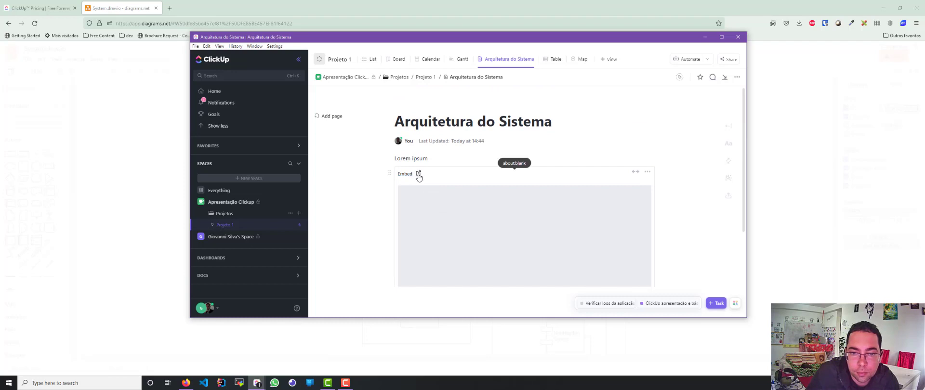
pyautogui.scroll(-2, 434, 186)
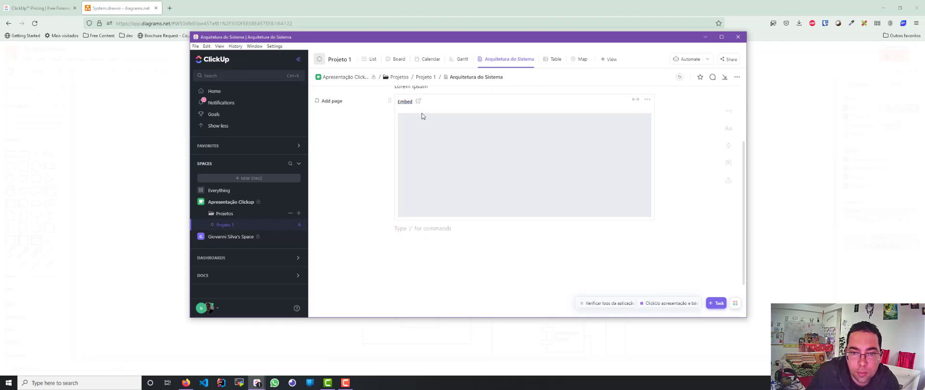
pyautogui.scroll(1, 424, 120)
pyautogui.click(420, 139)
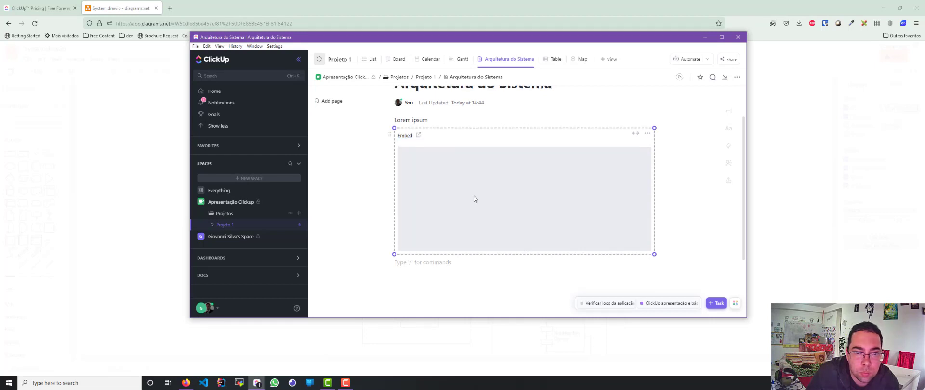
# Delete the blank embed block below "Lorem ipsum" in the document
pyautogui.scroll(-1, 474, 197)
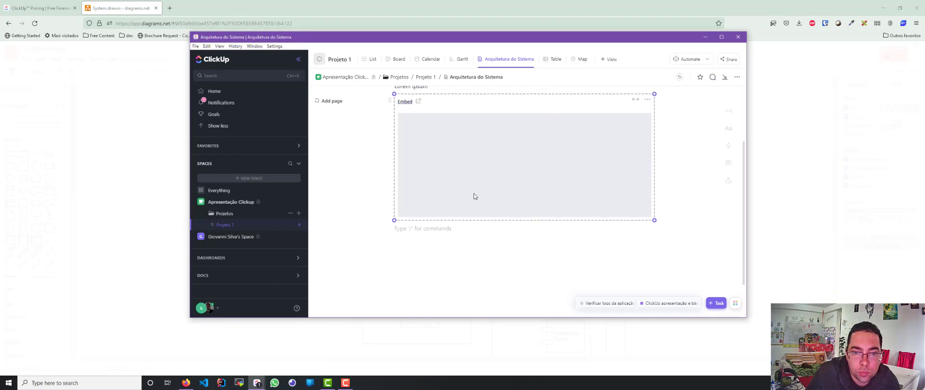
pyautogui.scroll(1, 474, 196)
pyautogui.scroll(-1, 474, 196)
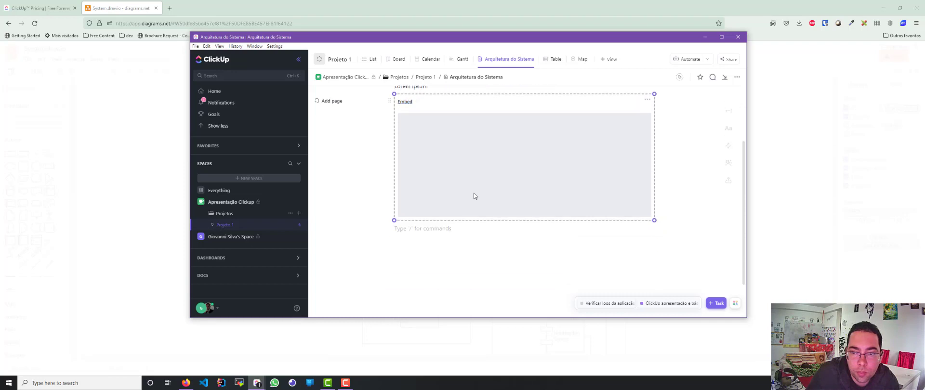
pyautogui.click(647, 99)
pyautogui.scroll(1, 427, 196)
pyautogui.click(647, 171)
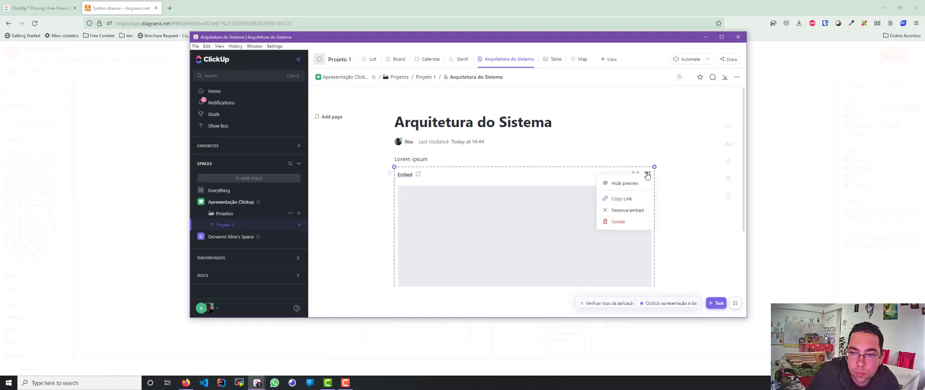
pyautogui.scroll(-1, 639, 183)
pyautogui.click(615, 203)
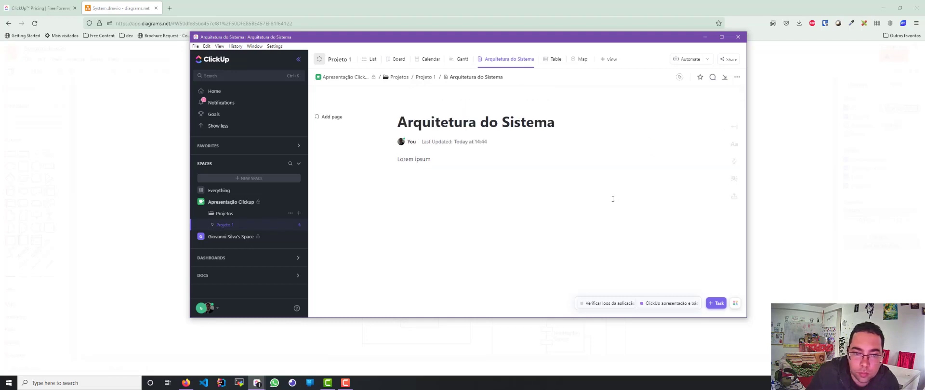
# Start a new Embed block on the empty line below "Lorem ipsum"
pyautogui.click(413, 176)
pyautogui.write('/ em')
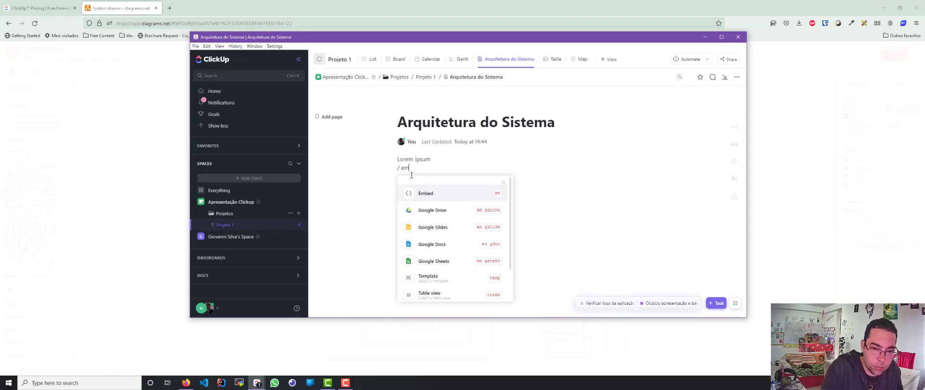
pyautogui.click(430, 195)
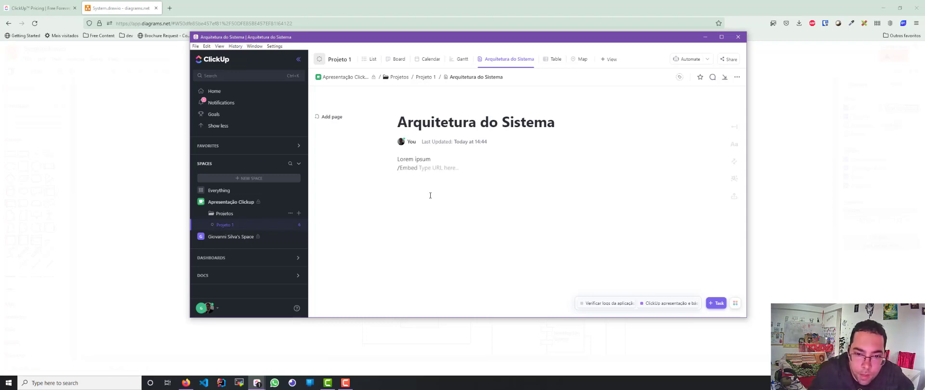
# Switch to diagrams.net, close the embed code dialog, publish the System.drawio diagram as a link with the default options and copy the link
pyautogui.click(117, 13)
pyautogui.click(459, 172)
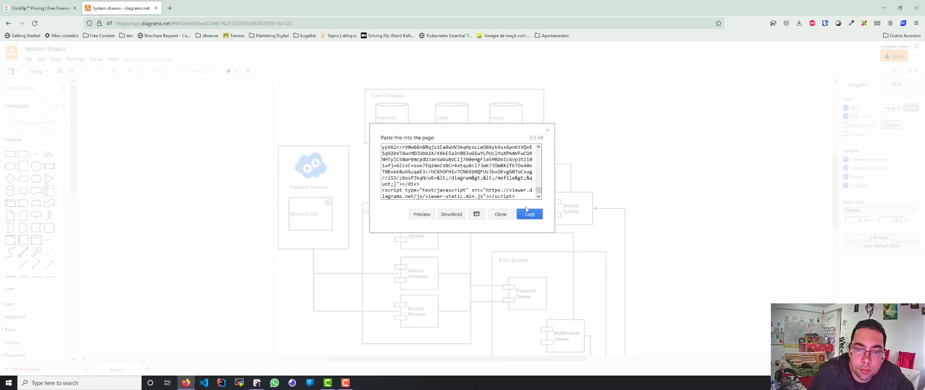
pyautogui.click(548, 131)
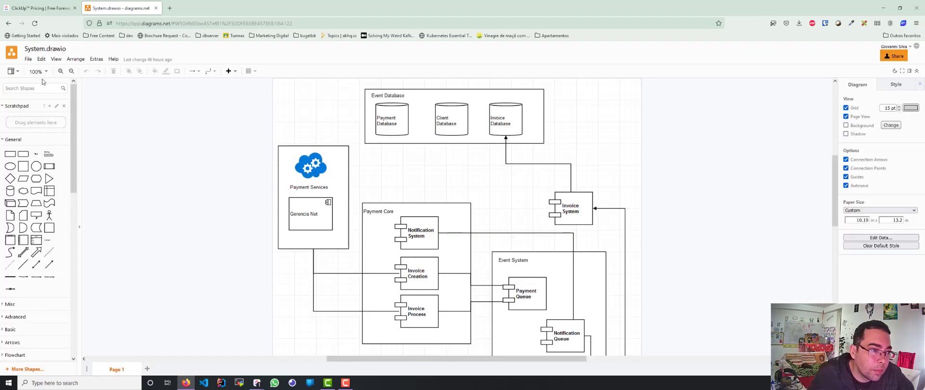
pyautogui.click(30, 60)
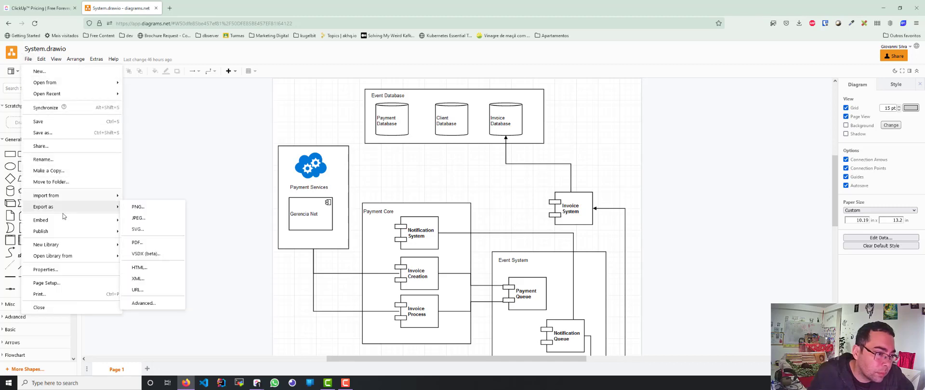
pyautogui.moveTo(61, 233)
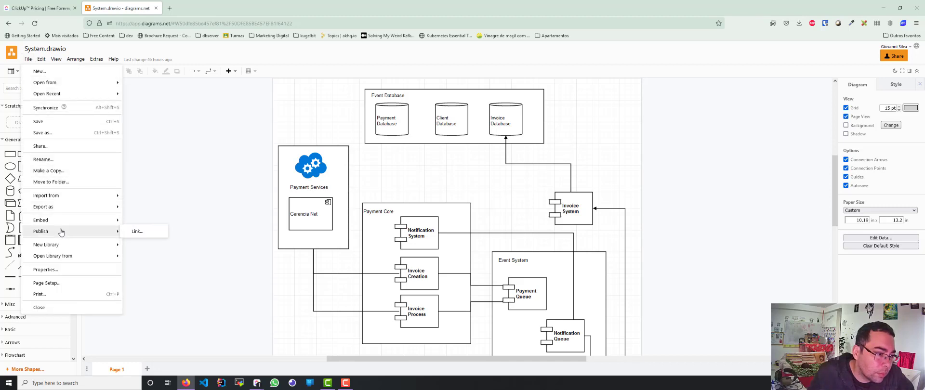
pyautogui.click(135, 233)
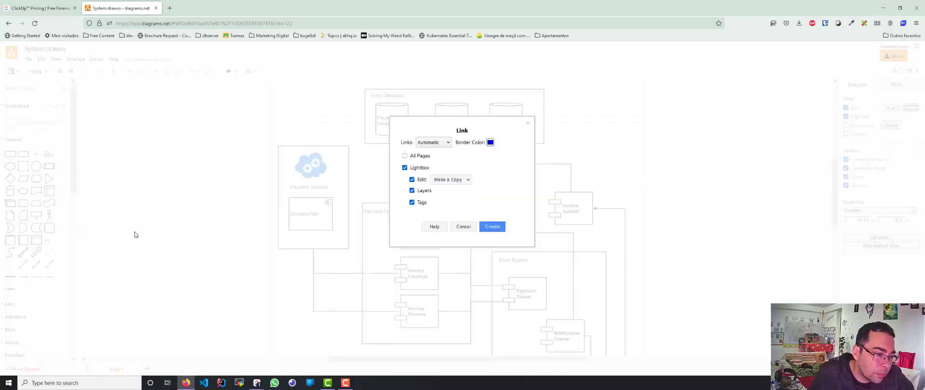
pyautogui.click(487, 226)
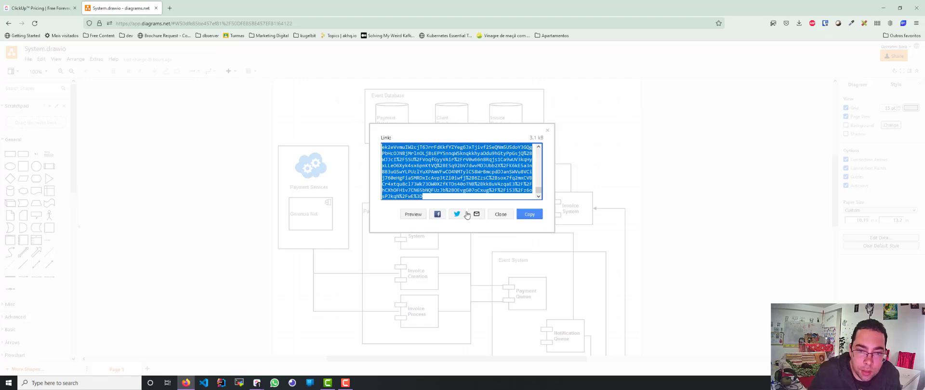
pyautogui.click(529, 214)
# Return to ClickUp and embed the copied diagrams.net viewer link in the waiting Embed block
pyautogui.hotkey('alt', 'Tab')
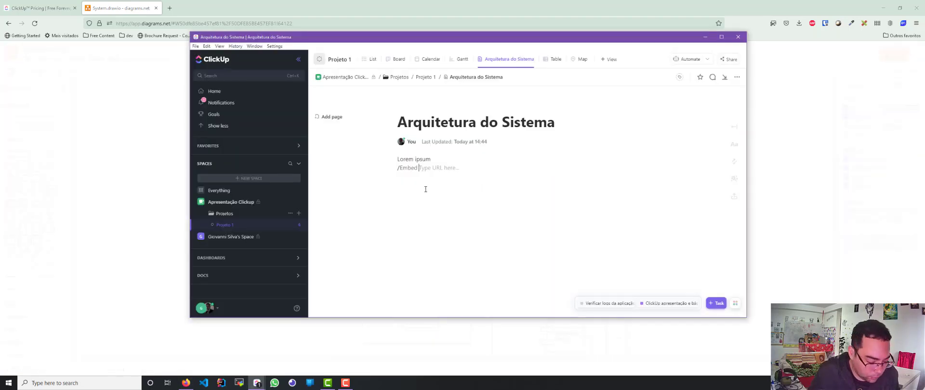
pyautogui.hotkey('ctrl', 'v')
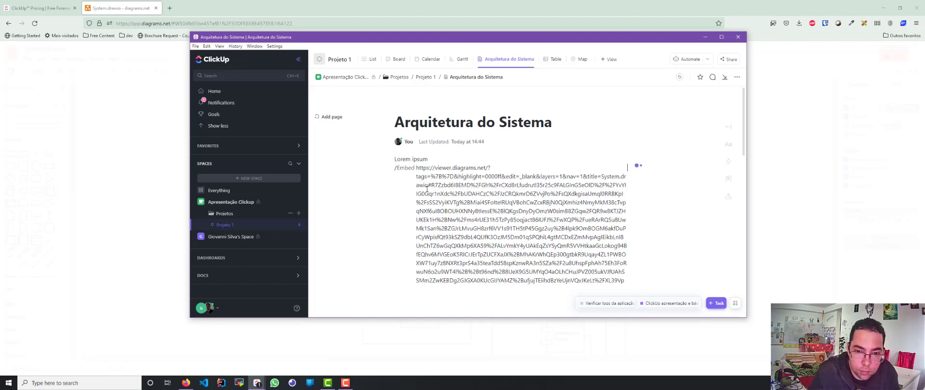
pyautogui.press('Return')
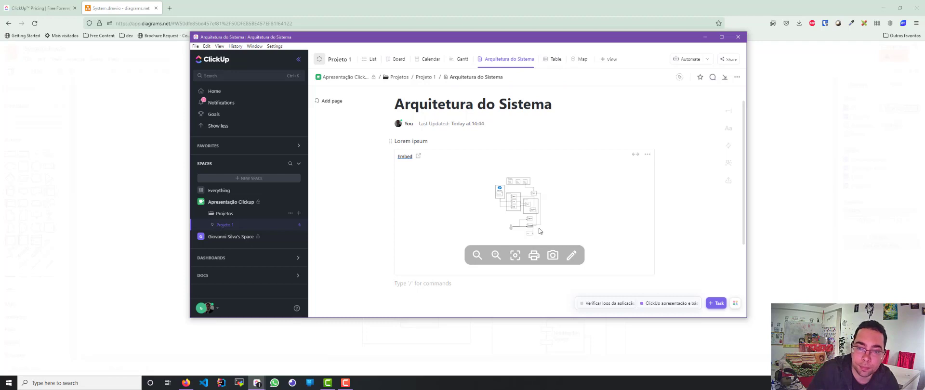
# Zoom in on the embedded architecture diagram to examine it inside the document
pyautogui.scroll(-1, 540, 231)
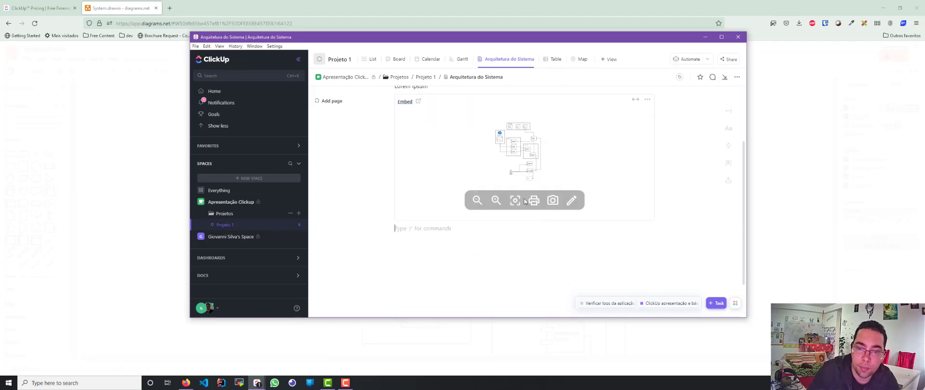
pyautogui.click(479, 202)
pyautogui.click(495, 202)
pyautogui.click(495, 202)
pyautogui.click(496, 202)
pyautogui.click(495, 202)
pyautogui.click(496, 202)
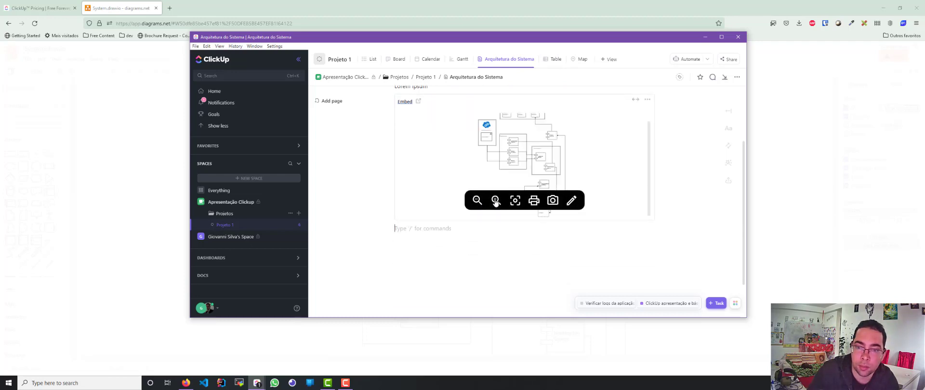
pyautogui.click(496, 202)
# Add a Heading 1 reading "Cabeço" below the embedded diagram
pyautogui.scroll(1, 513, 155)
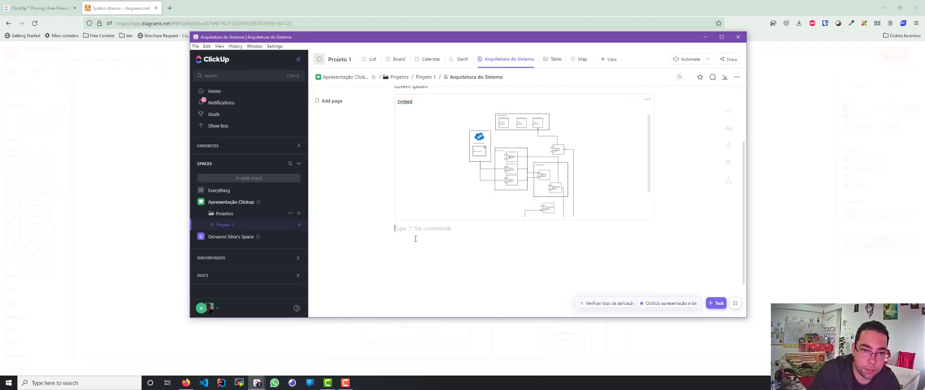
pyautogui.scroll(2, 441, 116)
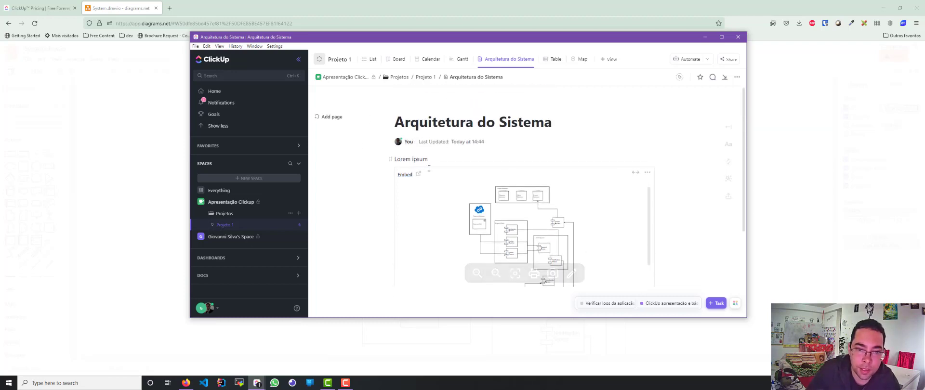
pyautogui.scroll(-1, 434, 169)
pyautogui.scroll(-1, 441, 169)
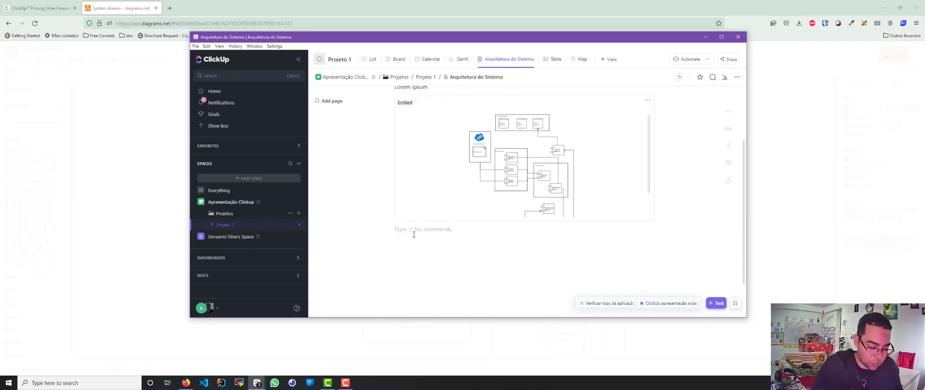
pyautogui.write('/')
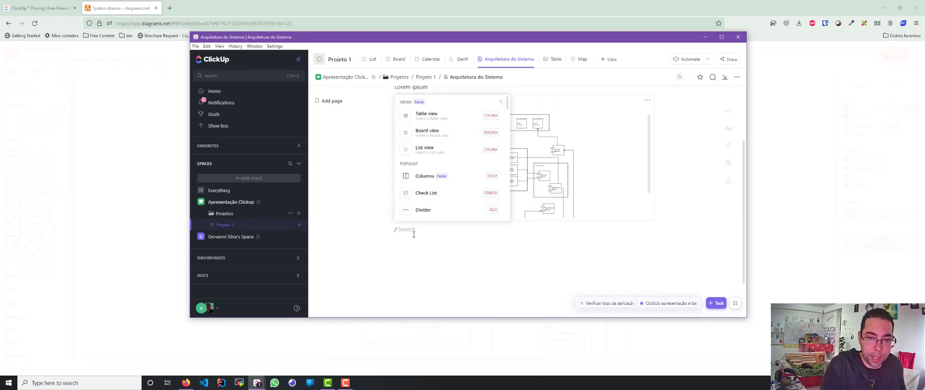
pyautogui.write('h1')
pyautogui.press('Return')
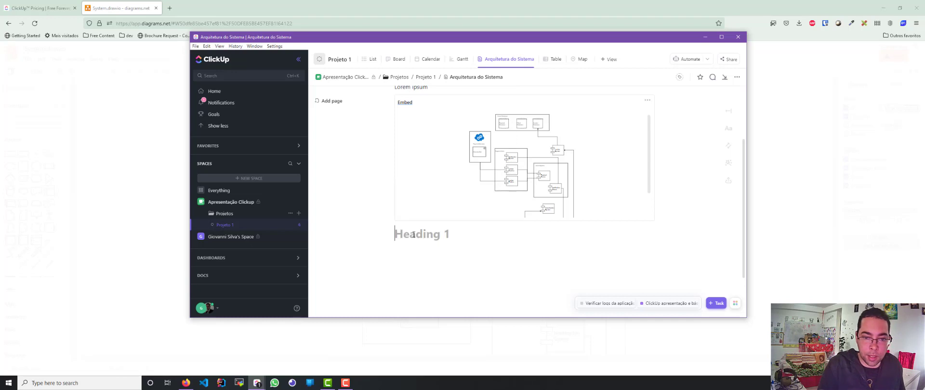
pyautogui.write('Cabe')
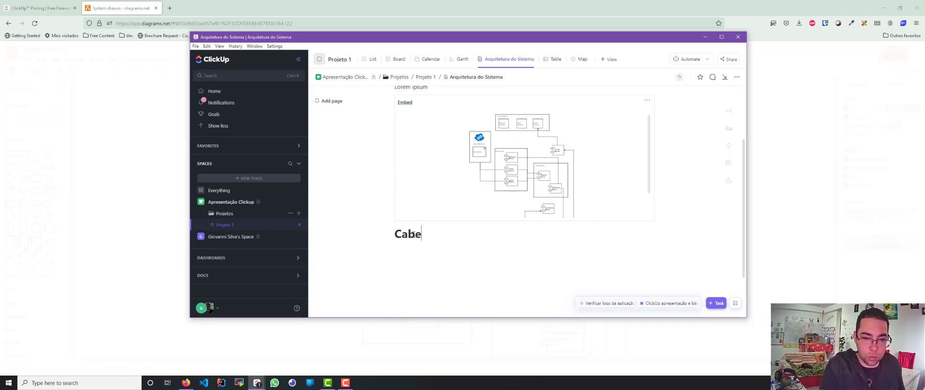
pyautogui.write('ço')
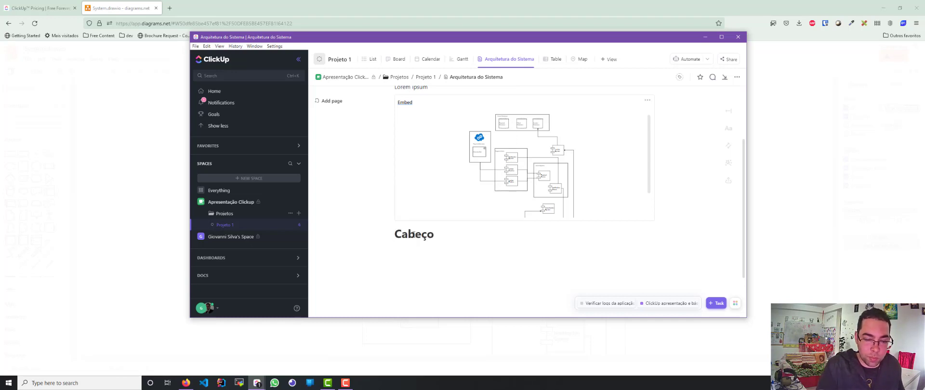
pyautogui.scroll(3, 432, 217)
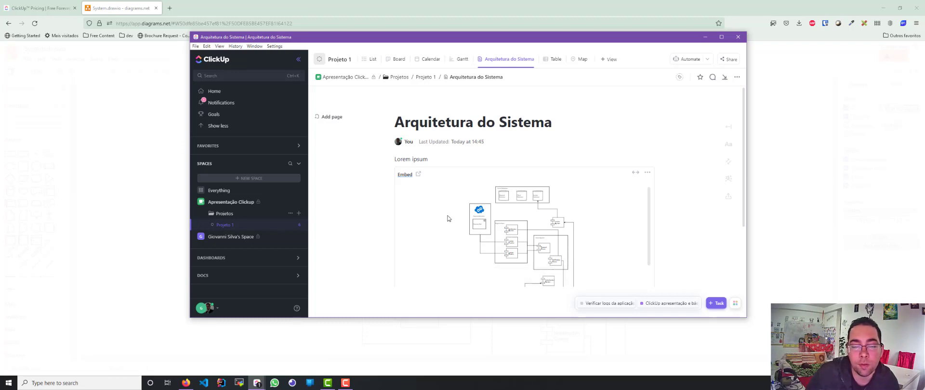
pyautogui.scroll(-1, 447, 218)
pyautogui.scroll(-3, 441, 156)
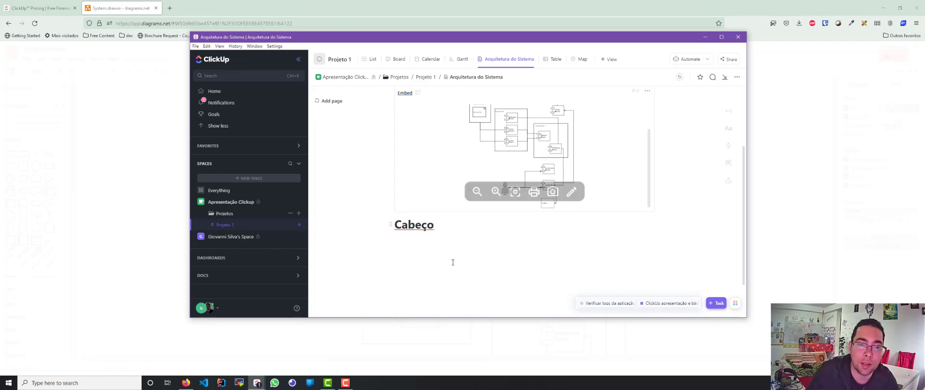
pyautogui.click(737, 77)
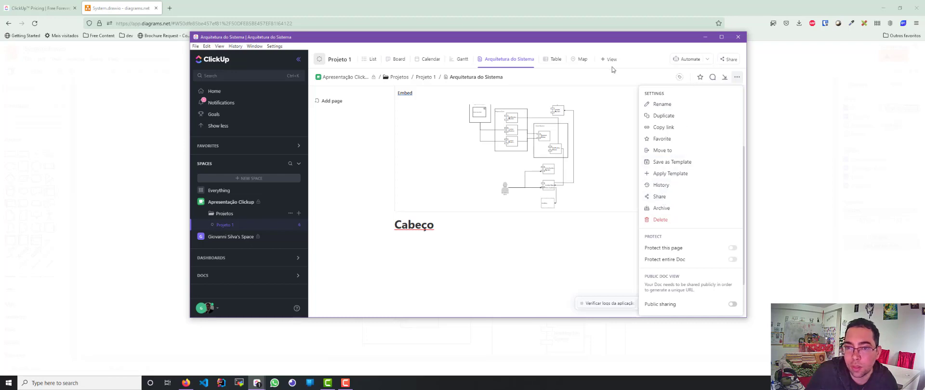
pyautogui.click(540, 76)
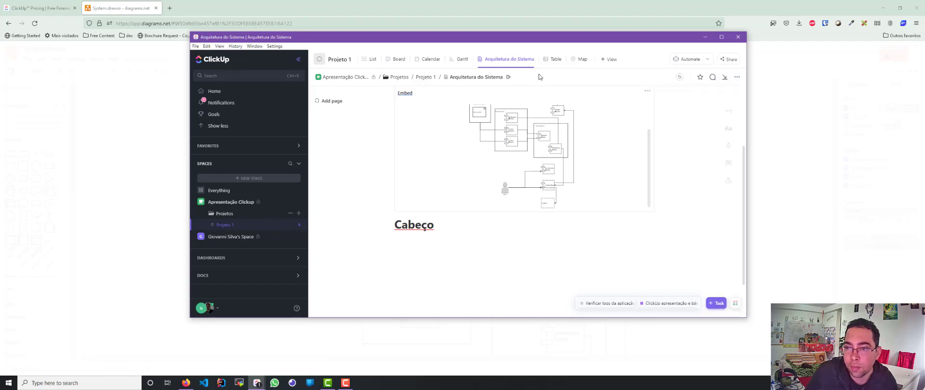
# Examine the document's sharing options, including the page export formats and Doc protection, and close the sharing dialog
pyautogui.click(735, 78)
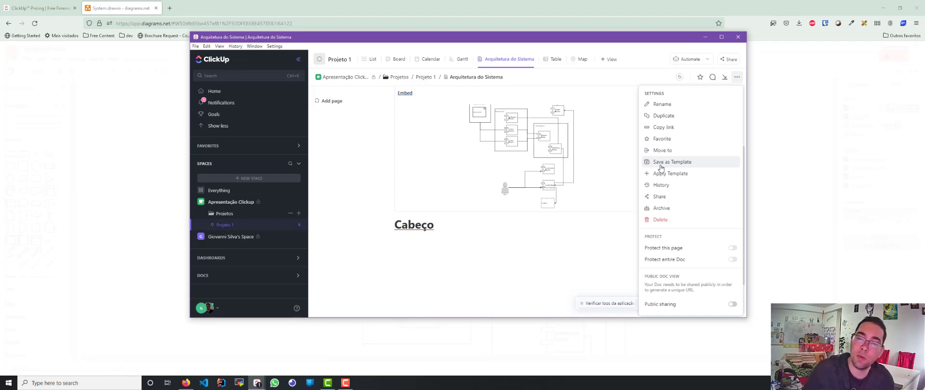
pyautogui.click(684, 200)
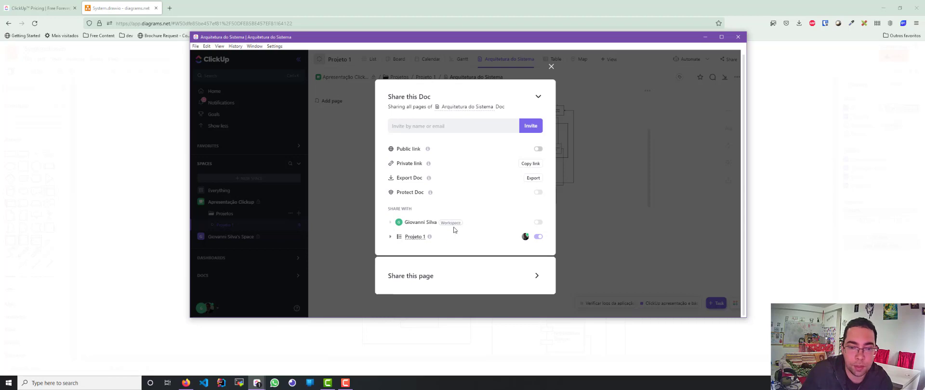
pyautogui.click(418, 276)
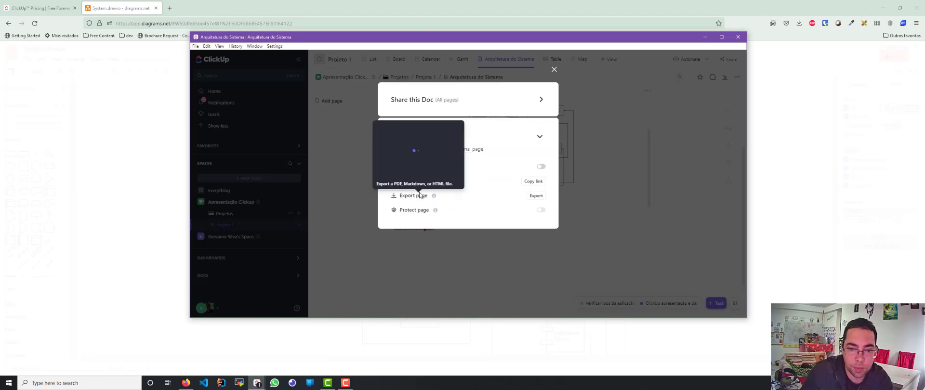
pyautogui.click(536, 196)
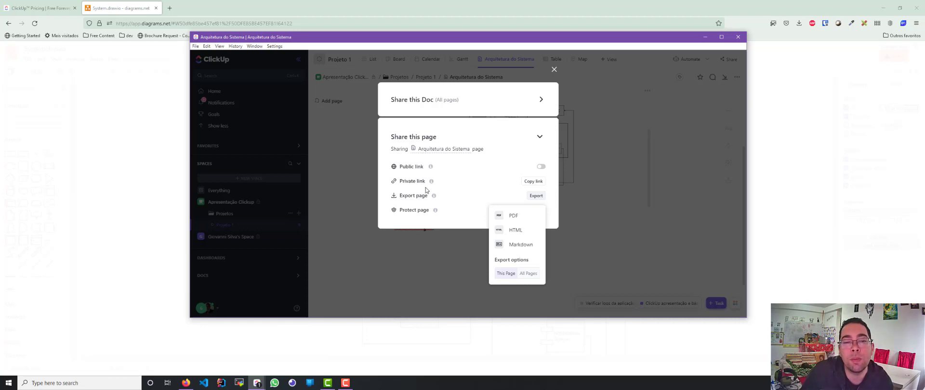
pyautogui.click(540, 138)
pyautogui.click(538, 137)
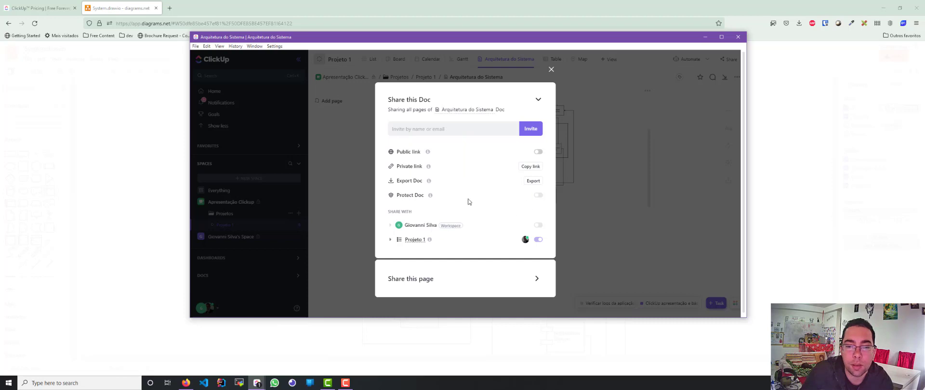
pyautogui.moveTo(432, 200)
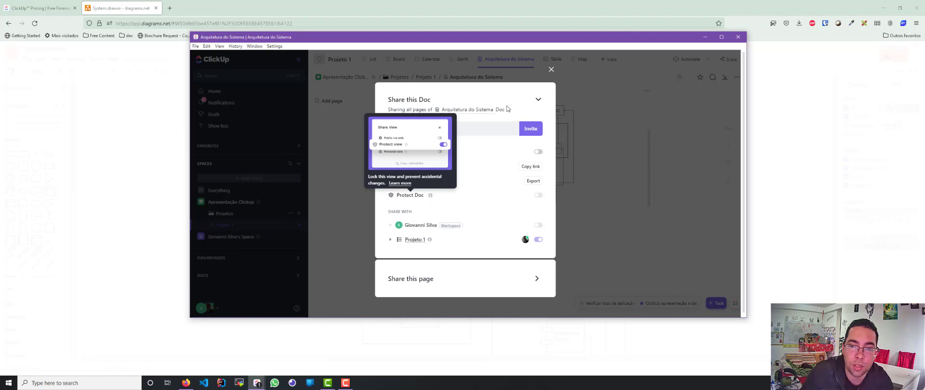
pyautogui.click(552, 71)
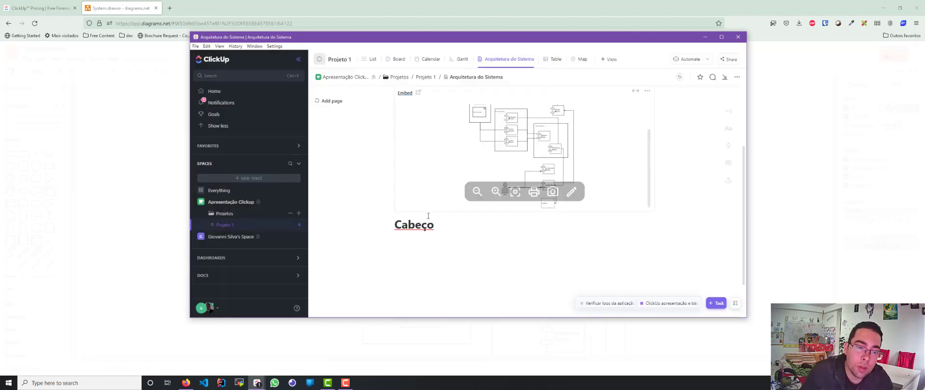
# Add a new page to the "Arquitetura do Sistema" document and rename it "Implantação"
pyautogui.scroll(2, 427, 218)
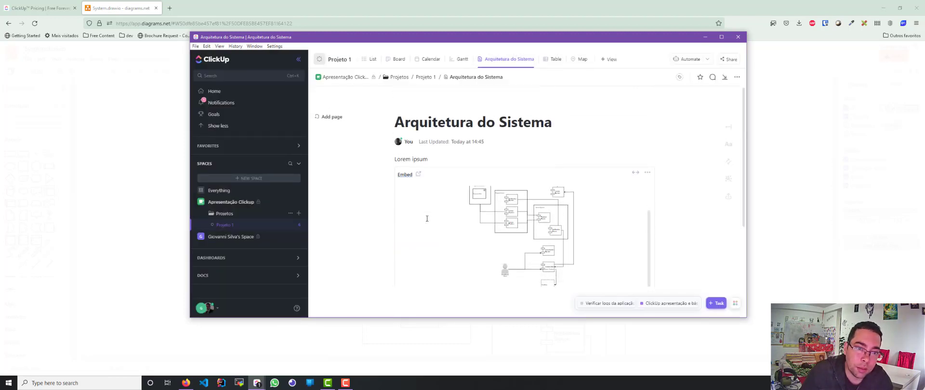
pyautogui.click(335, 117)
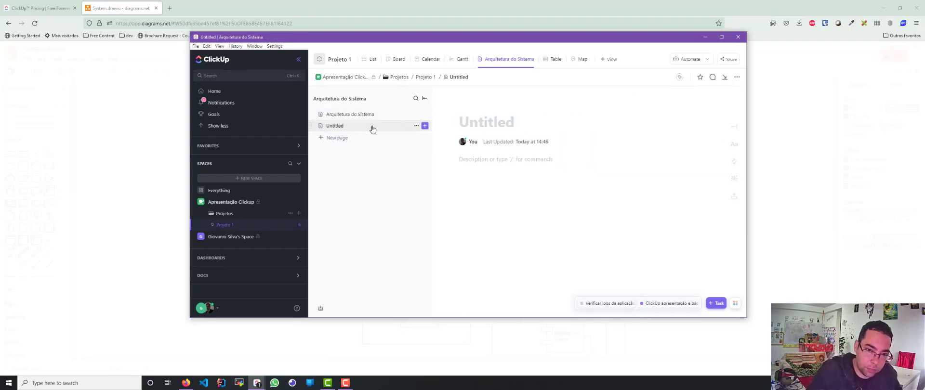
pyautogui.click(416, 126)
pyautogui.click(426, 143)
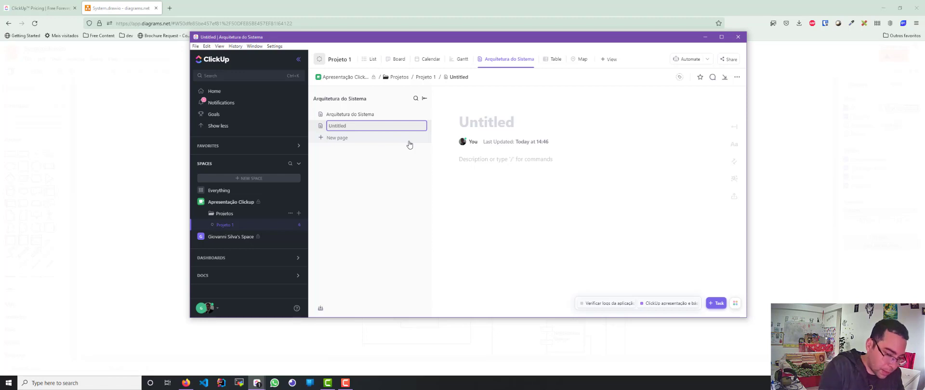
pyautogui.write('Implantação')
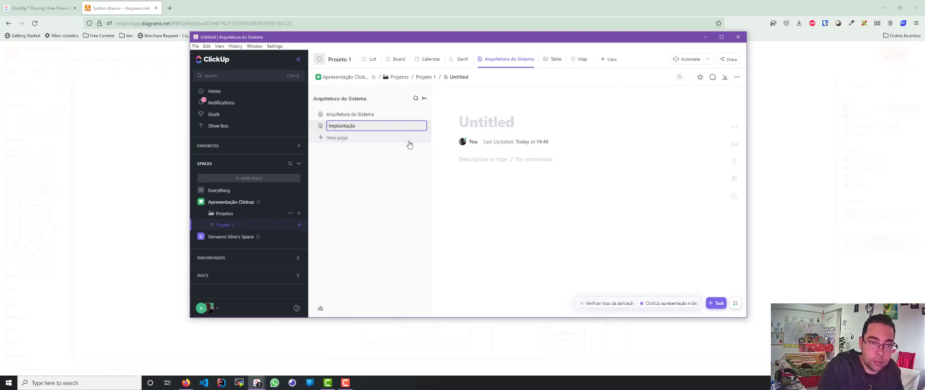
pyautogui.press('Return')
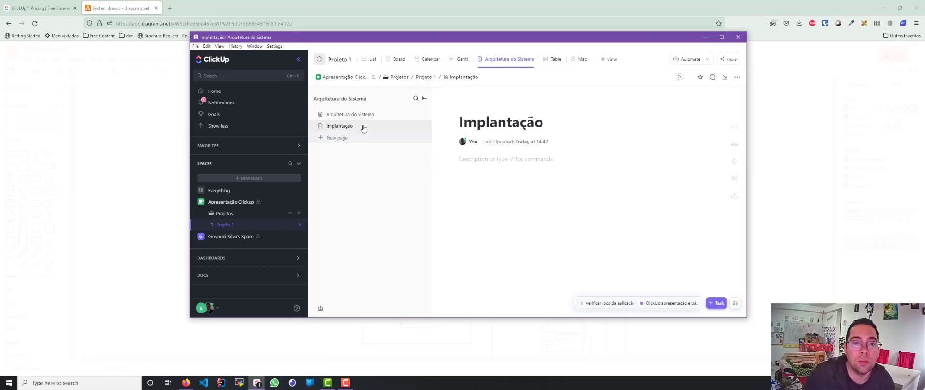
# Return to the "Arquitetura do Sistema" page and examine its content and the Relationships options above the title
pyautogui.click(350, 116)
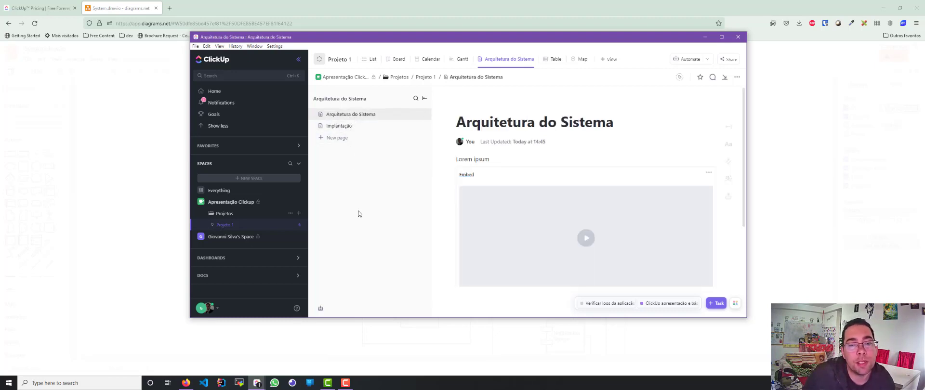
pyautogui.scroll(-2, 498, 241)
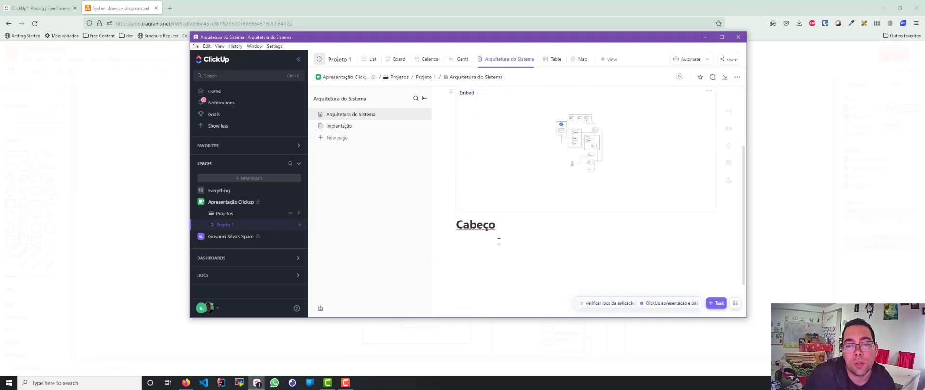
pyautogui.scroll(3, 497, 242)
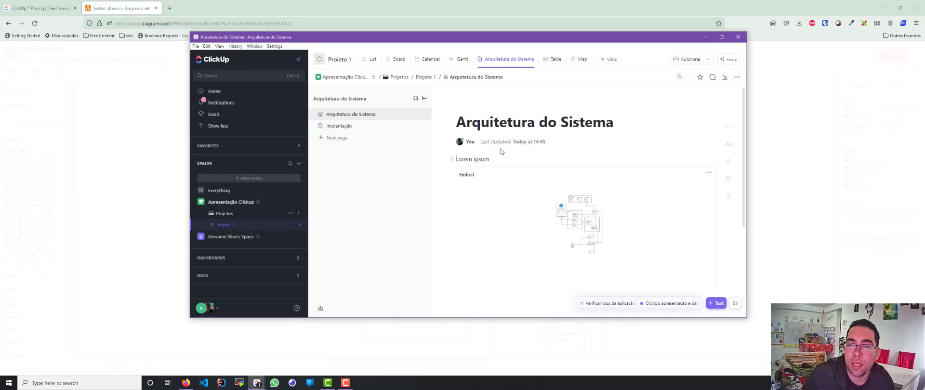
pyautogui.scroll(-2, 495, 170)
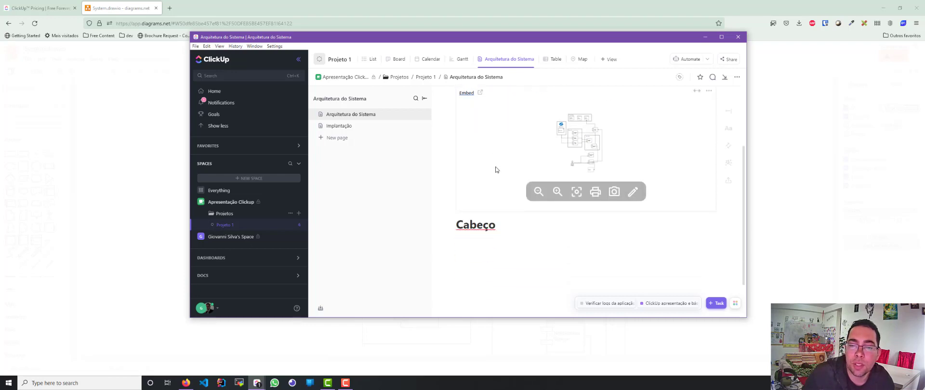
pyautogui.scroll(2, 496, 169)
pyautogui.scroll(-2, 498, 166)
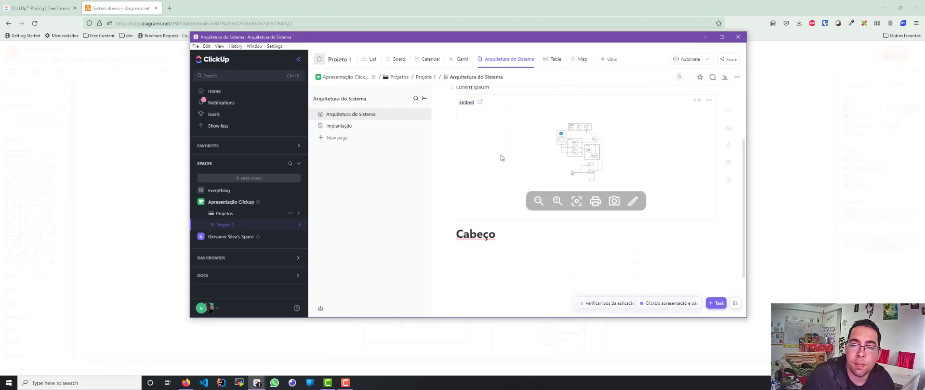
pyautogui.scroll(2, 509, 170)
pyautogui.scroll(1, 509, 170)
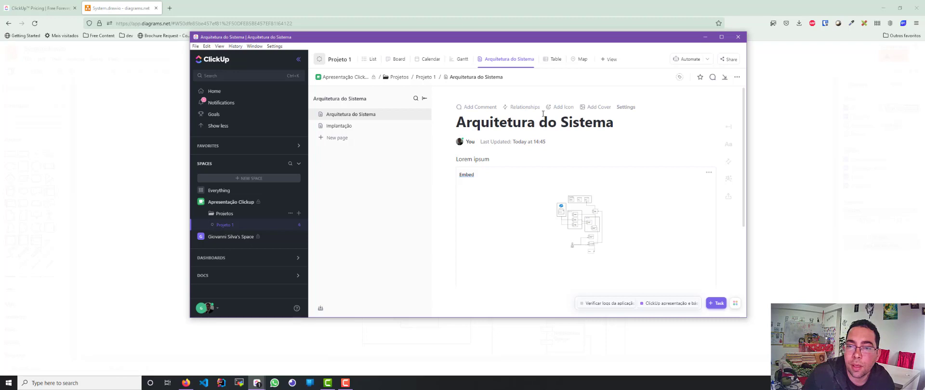
pyautogui.click(524, 108)
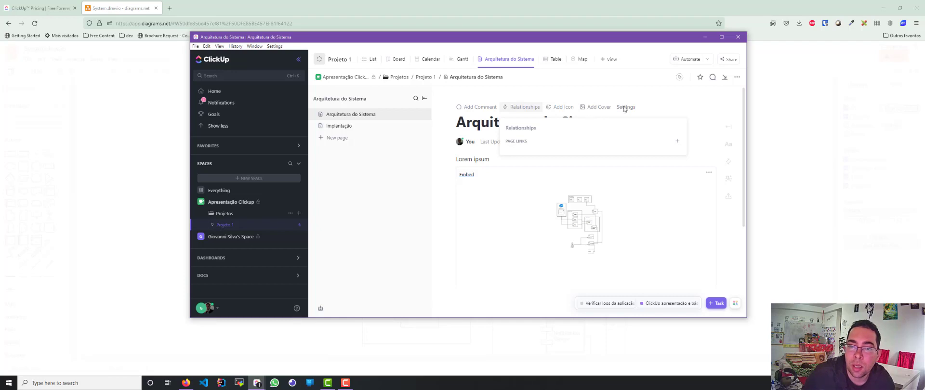
pyautogui.click(488, 166)
# Insert a mention of the task "CRUD de pessoas" below the "Cabeço" heading and preview its task card
pyautogui.scroll(-3, 491, 178)
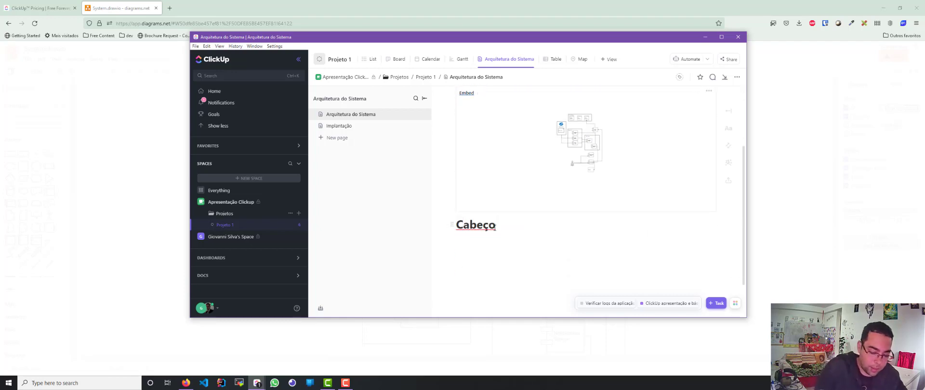
pyautogui.press('Return')
pyautogui.write('@@')
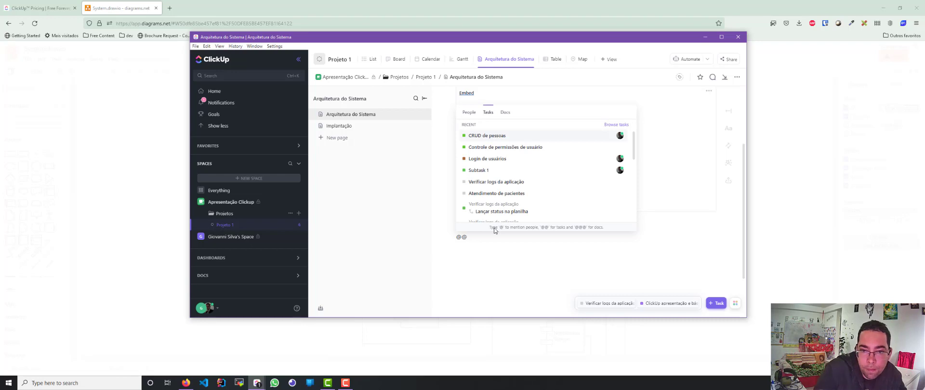
pyautogui.press('Return')
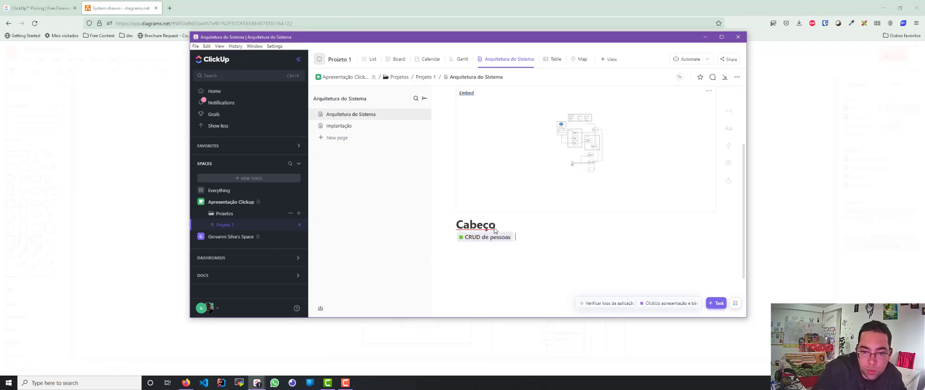
pyautogui.moveTo(498, 239)
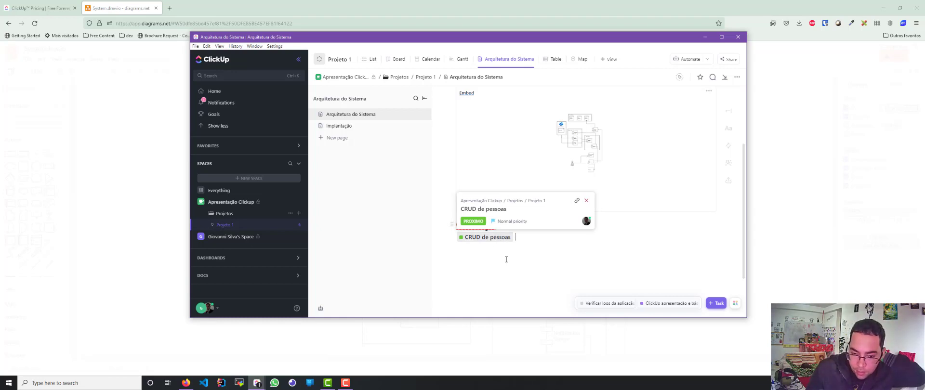
pyautogui.moveTo(516, 200)
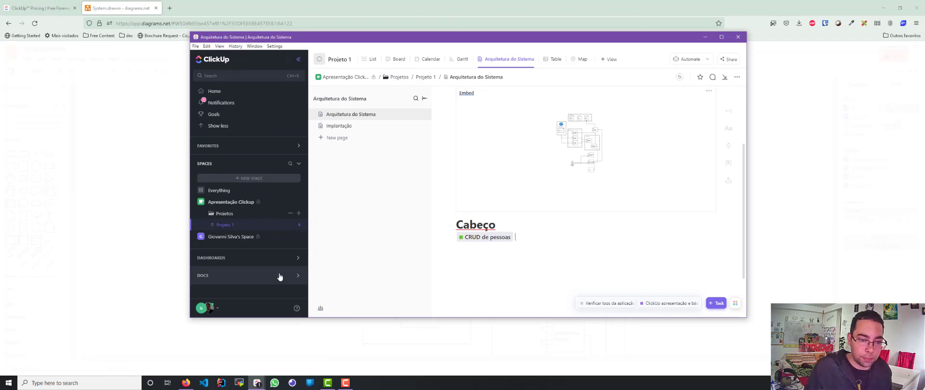
# Switch to the "ClickUp apresentação e básico" task window and check off Doc and Chat in the Principais Views checklist
pyautogui.moveTo(252, 385)
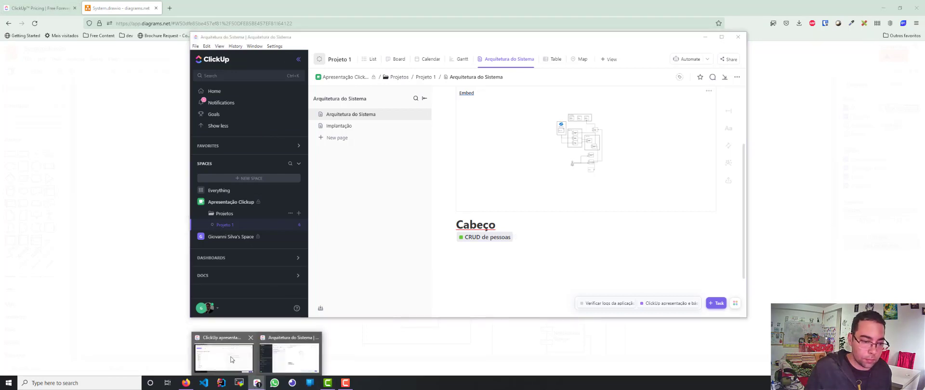
pyautogui.click(236, 361)
pyautogui.click(92, 207)
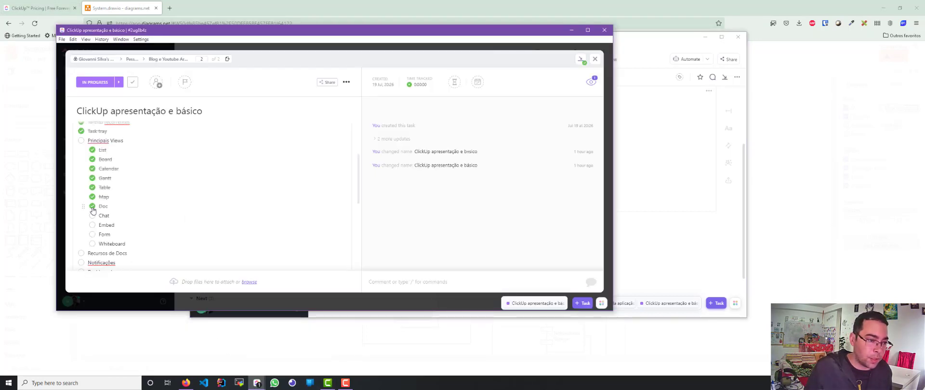
pyautogui.click(92, 216)
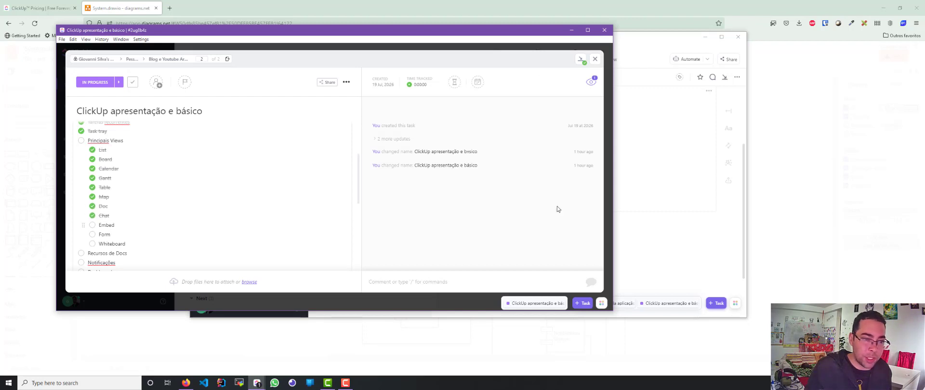
# Return to the Projeto 1 window and add a Chat view to the project
pyautogui.click(645, 48)
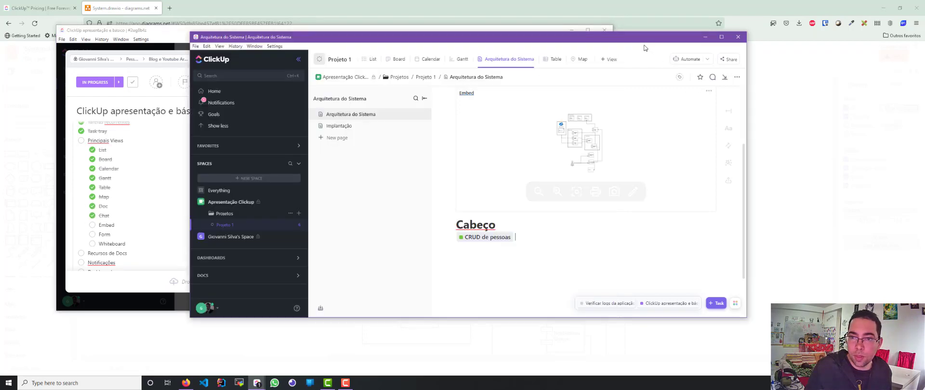
pyautogui.click(609, 60)
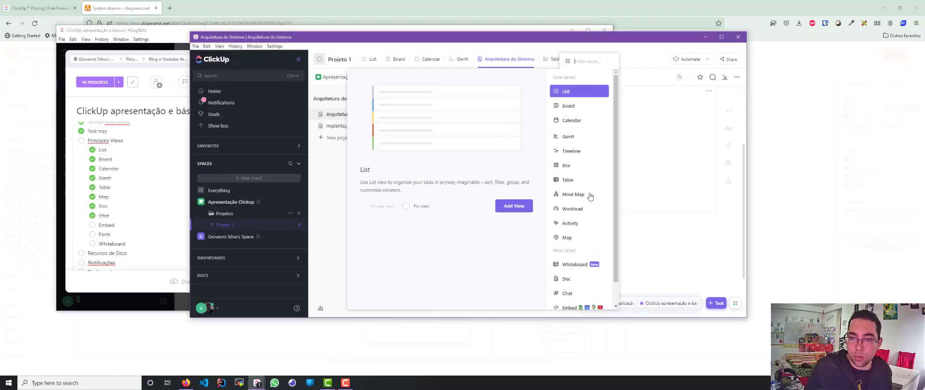
pyautogui.click(570, 294)
pyautogui.scroll(-1, 580, 295)
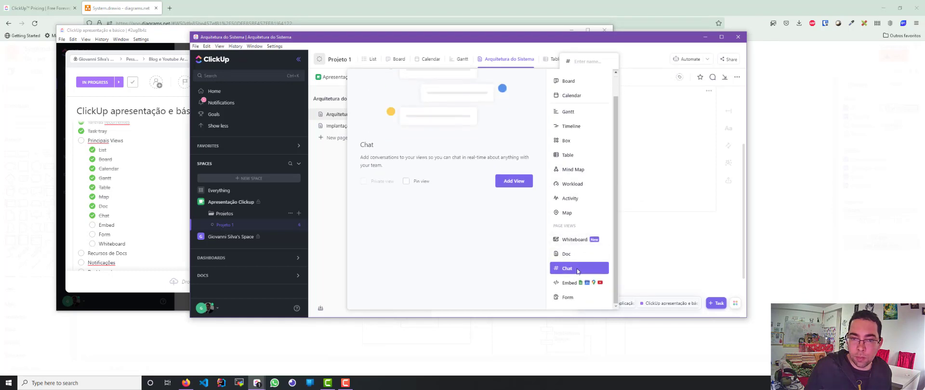
pyautogui.click(522, 186)
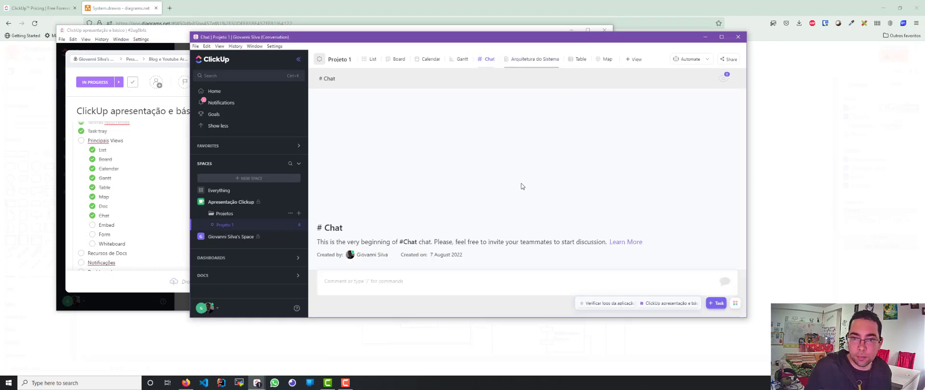
# Post a chat comment mentioning the workspace member with the text "Como está o andamento dos logs do sistema"
pyautogui.click(400, 284)
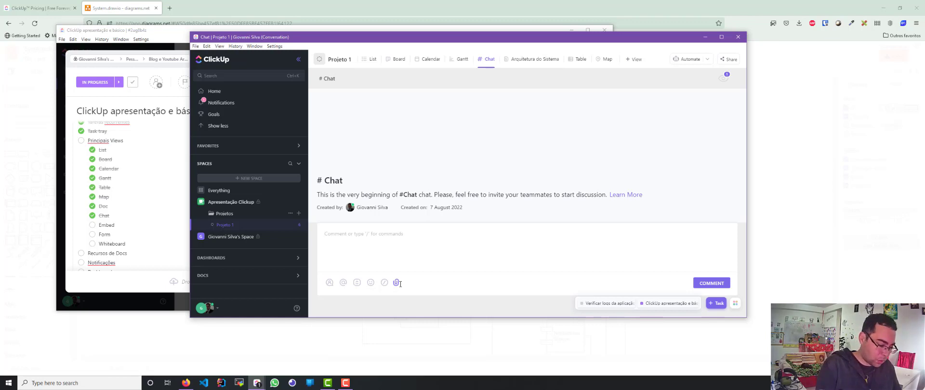
pyautogui.write('@')
pyautogui.press('Return')
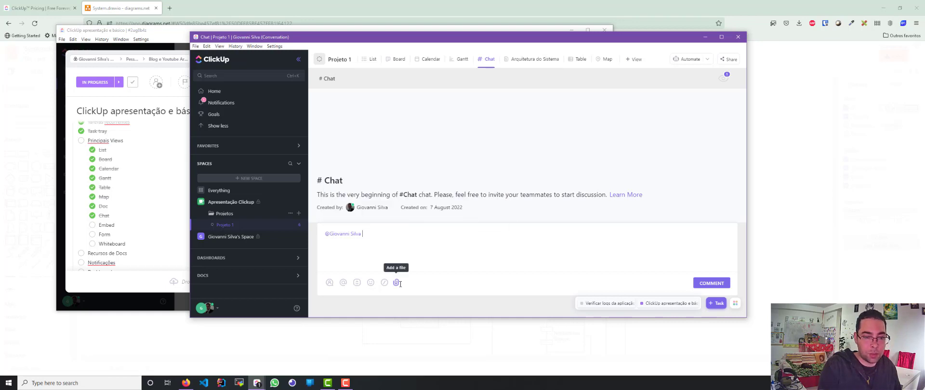
pyautogui.write('Verifi')
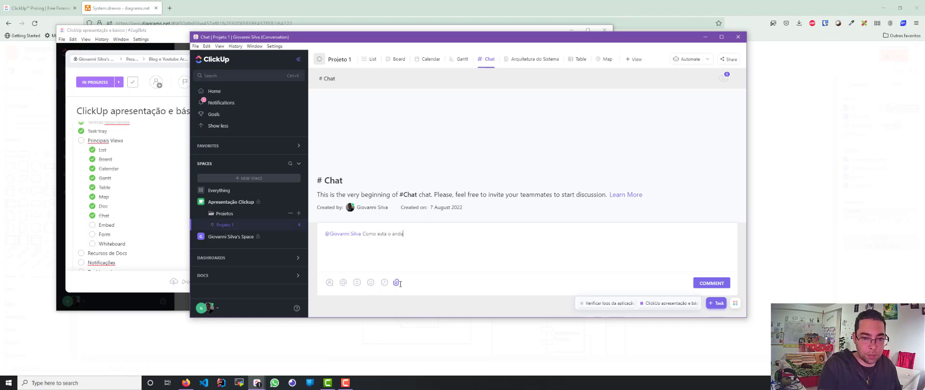
pyautogui.write(' do s')
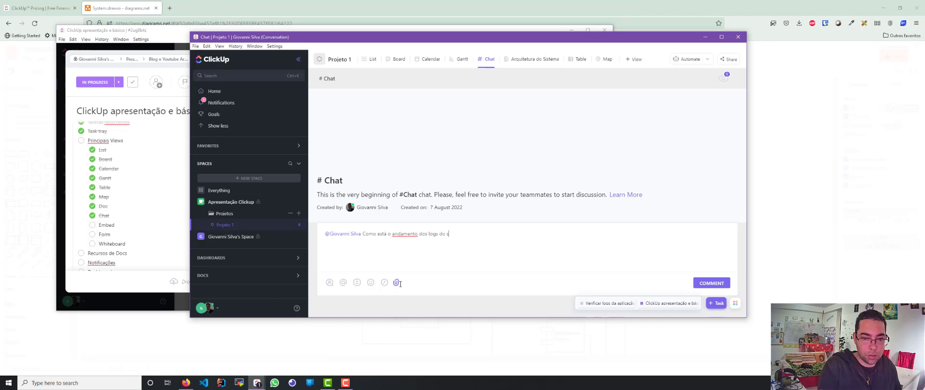
pyautogui.write('a')
pyautogui.press('Return')
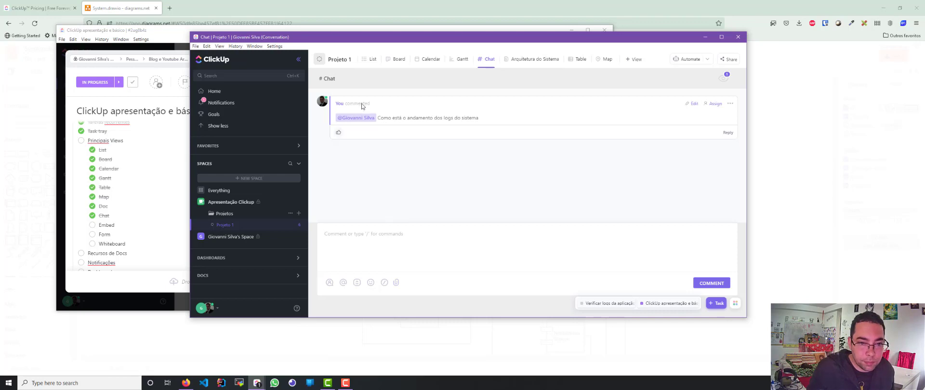
pyautogui.moveTo(361, 119)
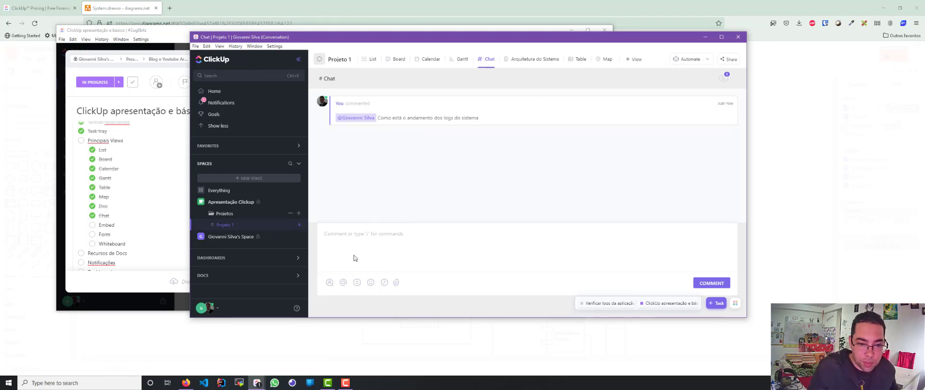
# Browse the slash commands available in the chat comment box, from formatting to embeds, views and task actions
pyautogui.write('/')
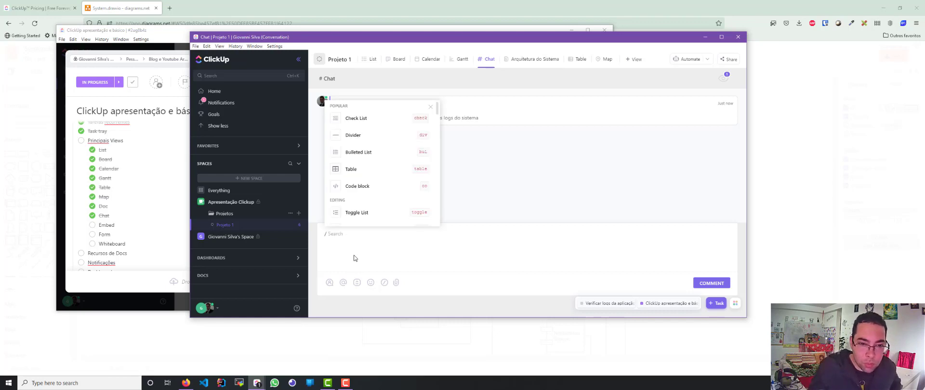
pyautogui.scroll(-1, 390, 191)
pyautogui.scroll(-10, 391, 190)
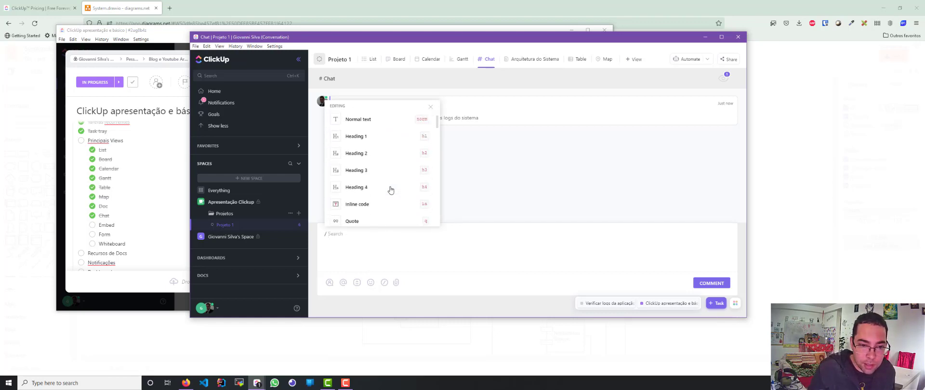
pyautogui.scroll(-8, 390, 190)
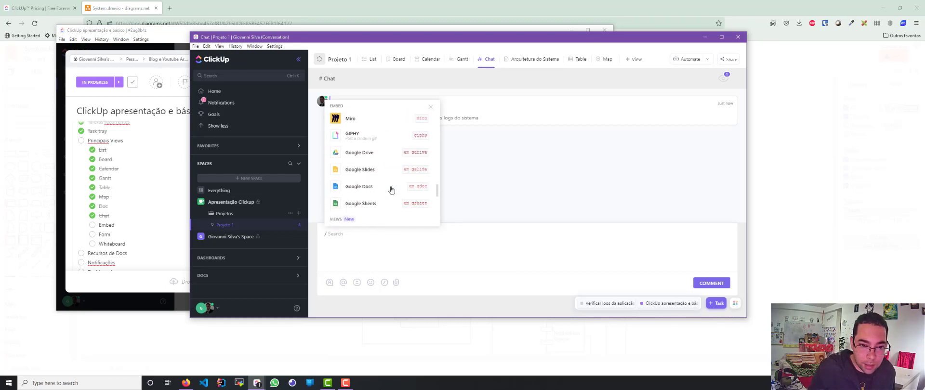
pyautogui.scroll(12, 391, 189)
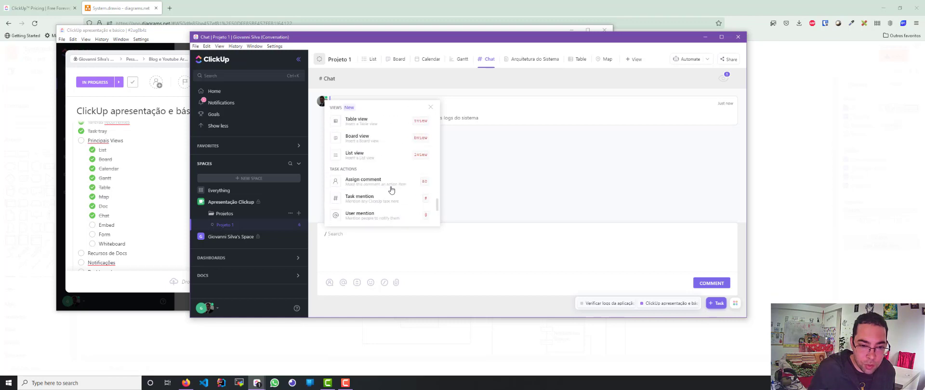
pyautogui.scroll(-5, 390, 183)
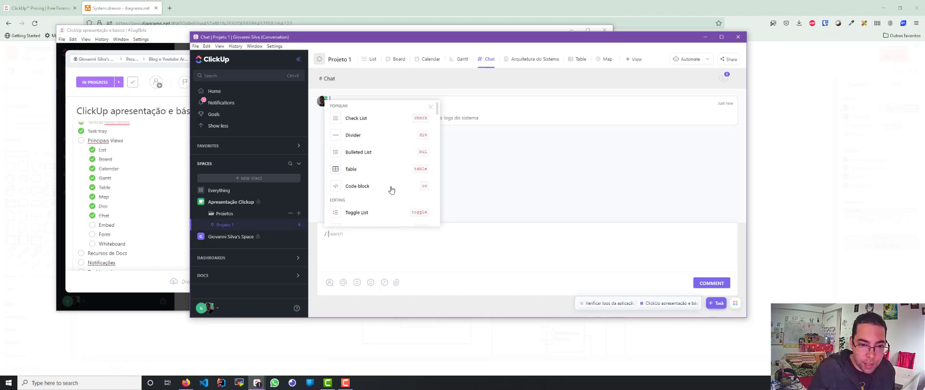
pyautogui.scroll(-8, 391, 165)
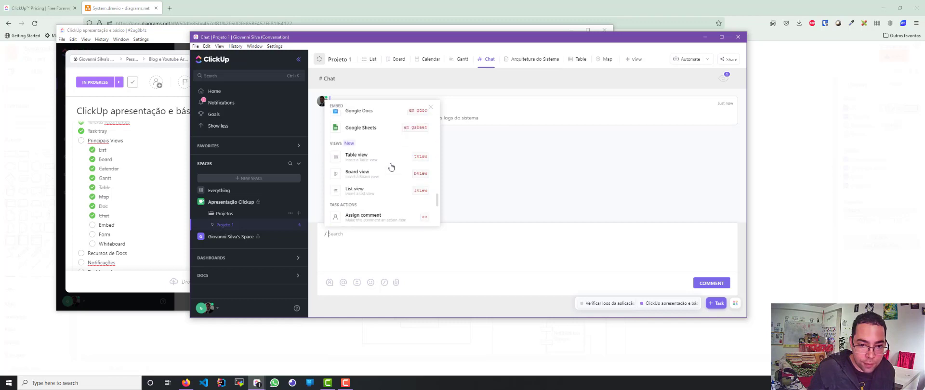
pyautogui.click(348, 238)
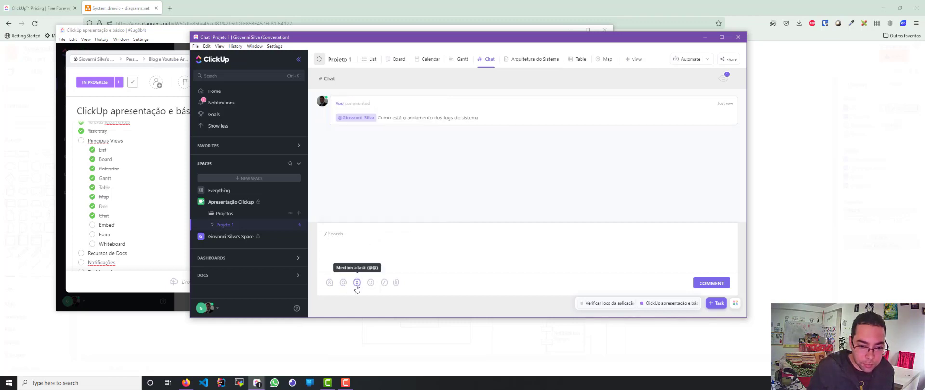
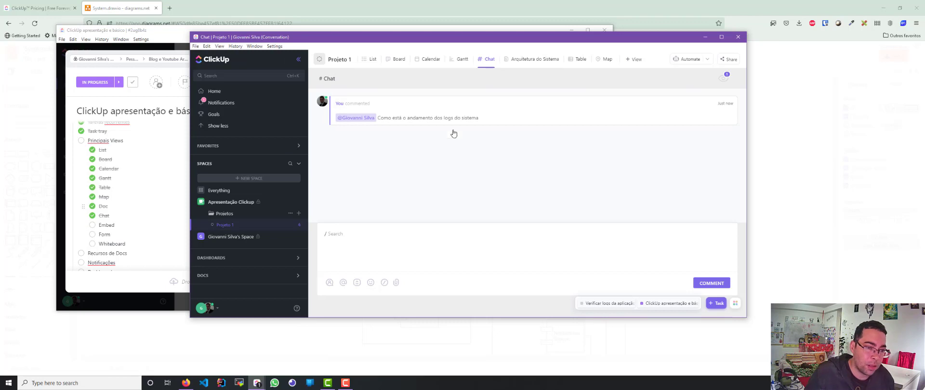
# Start adding an Embed view to Projeto 1 and choose the Embed HTML option
pyautogui.click(632, 59)
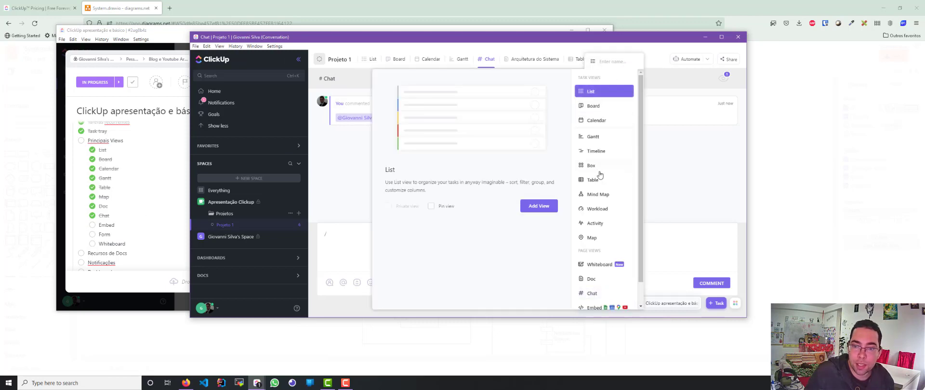
pyautogui.scroll(-1, 597, 257)
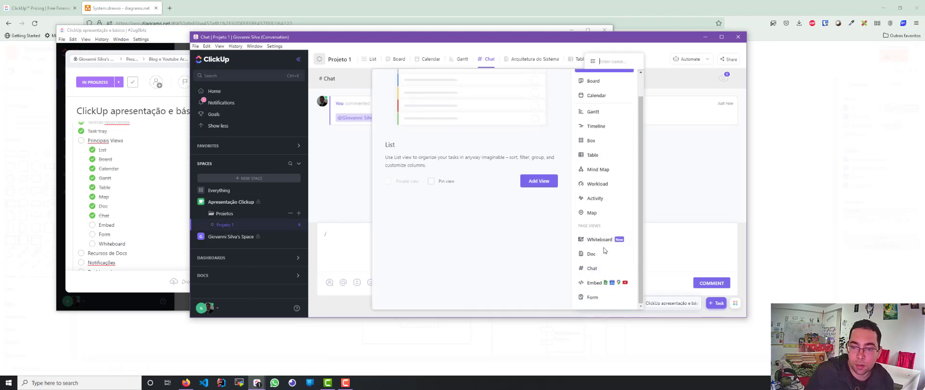
pyautogui.click(602, 283)
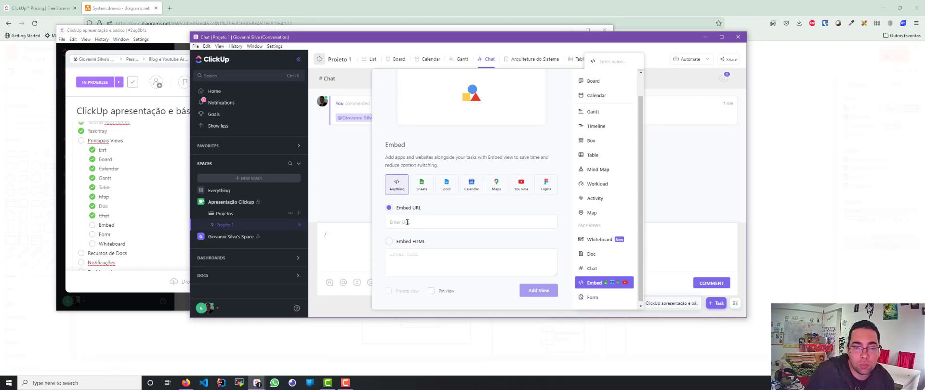
pyautogui.click(388, 242)
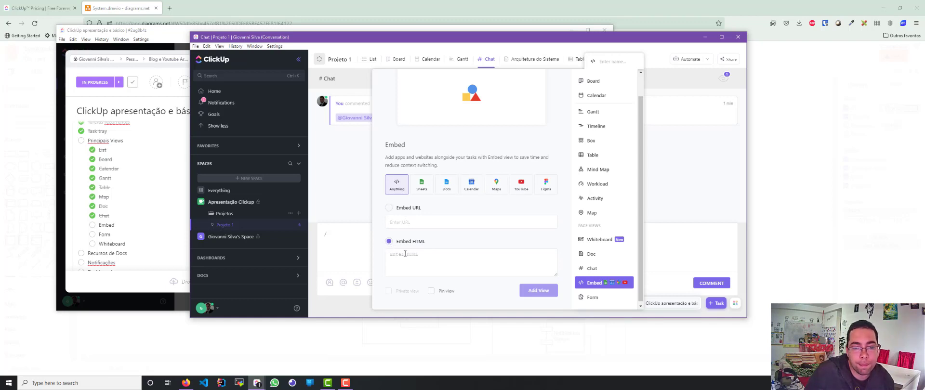
# Switch to the System.drawio diagram in the browser and close its open clipboard and link dialogs
pyautogui.click(113, 10)
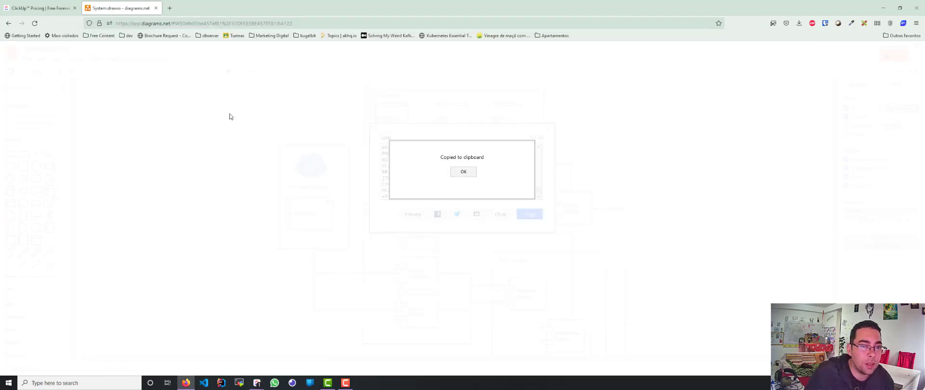
pyautogui.click(467, 174)
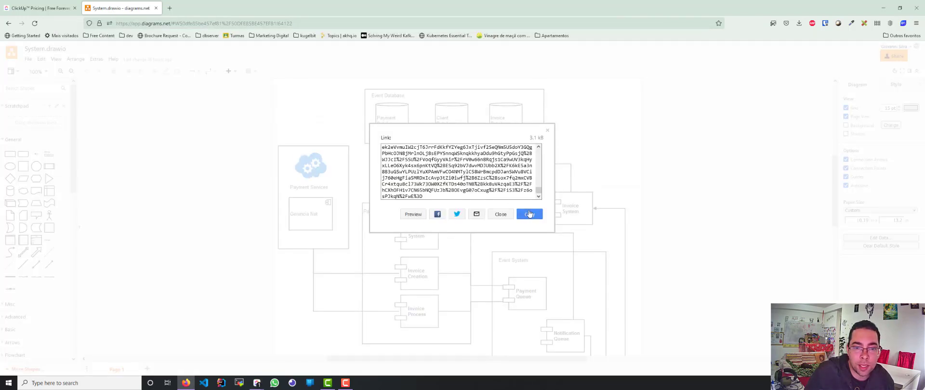
pyautogui.click(501, 214)
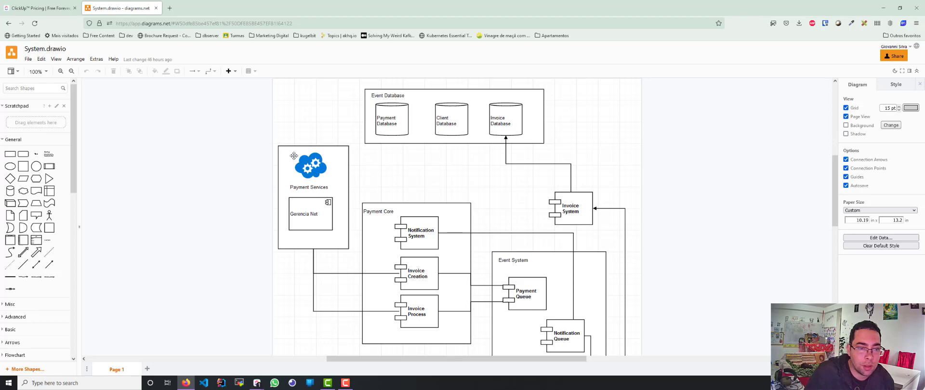
# Generate HTML embed code for the System.drawio diagram with the default options and copy it
pyautogui.click(28, 59)
pyautogui.moveTo(76, 221)
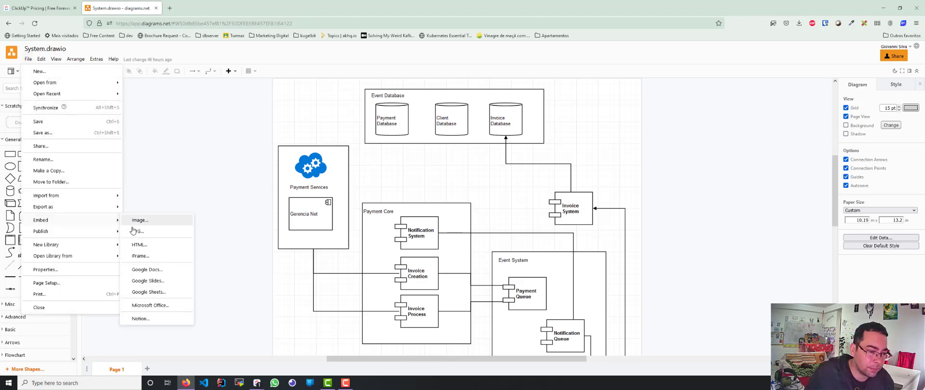
pyautogui.click(141, 246)
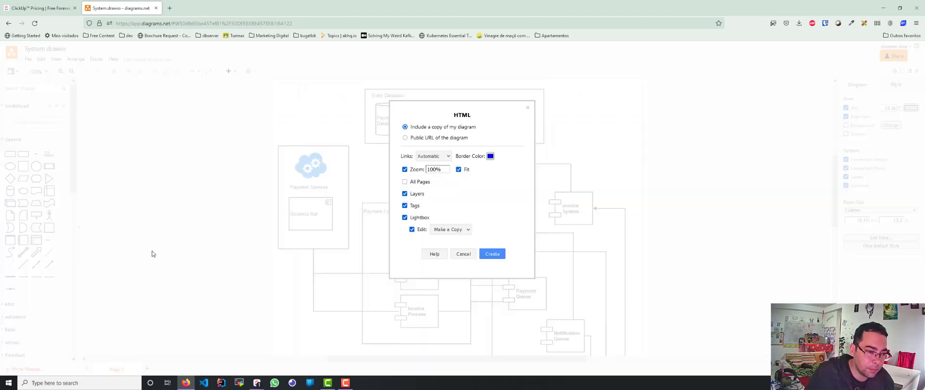
pyautogui.click(492, 254)
pyautogui.click(526, 217)
# Return to ClickUp, paste the diagram's HTML code, add the Embed view and look over the embedded diagram
pyautogui.hotkey('alt', 'Tab')
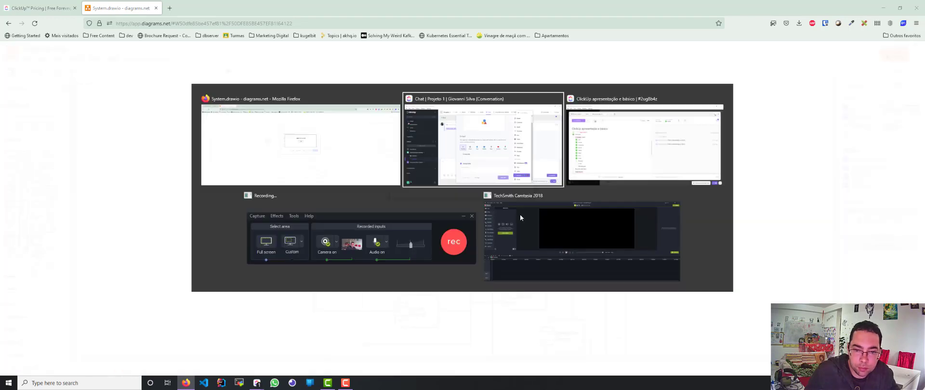
pyautogui.hotkey('ctrl', 'v')
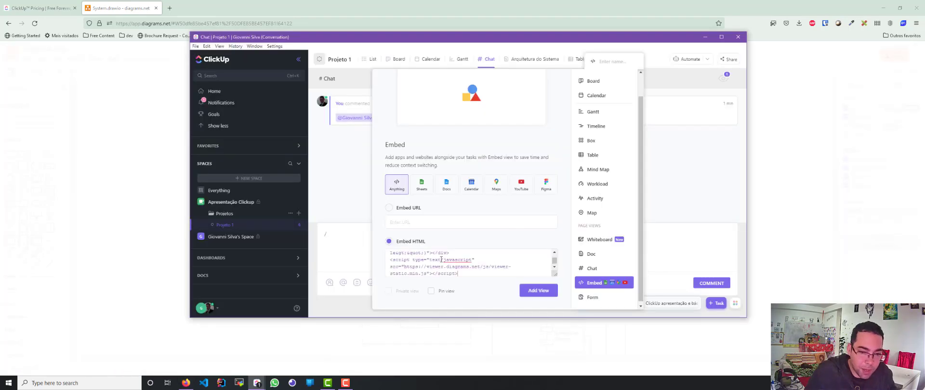
pyautogui.click(528, 290)
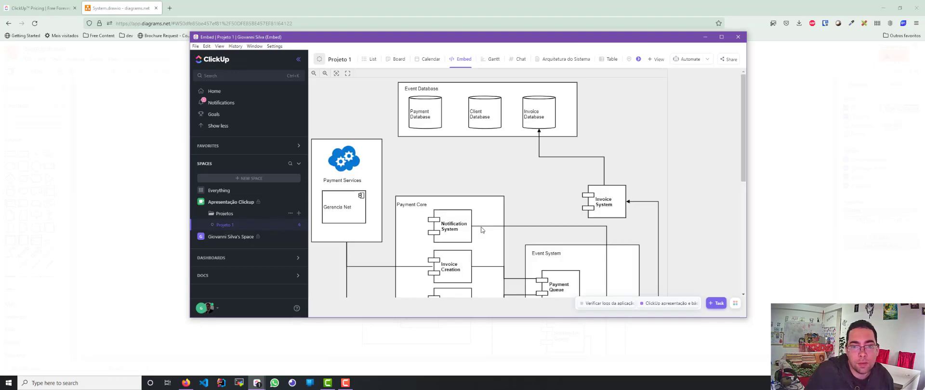
pyautogui.scroll(-2, 506, 178)
pyautogui.scroll(-4, 505, 178)
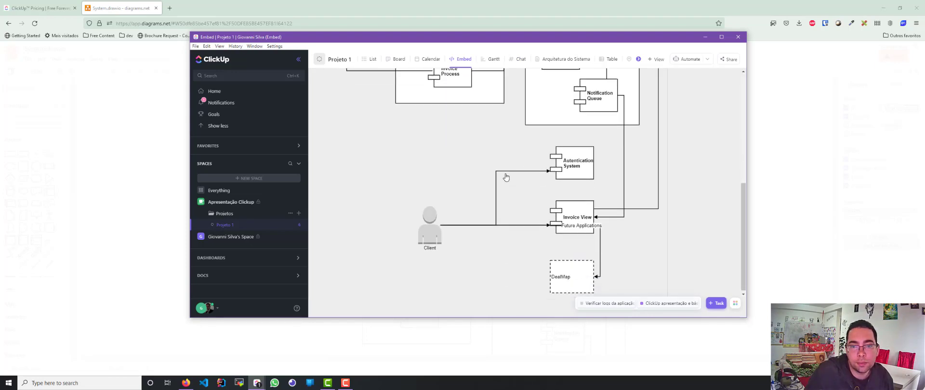
pyautogui.scroll(6, 506, 177)
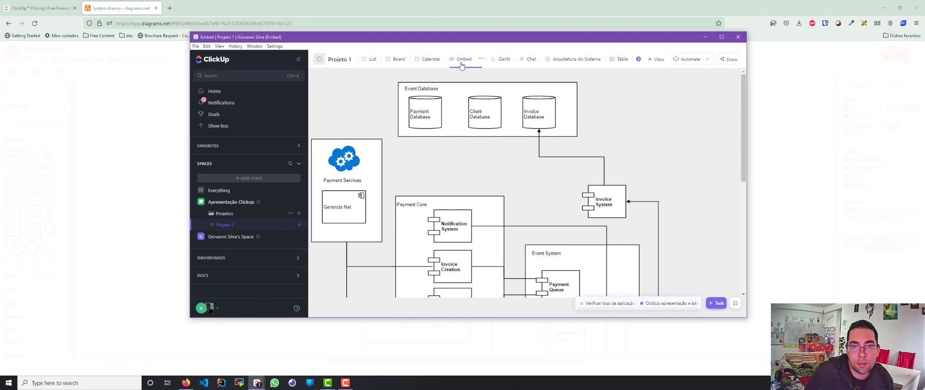
# Rename the Embed view as "Arquitetura"
pyautogui.click(482, 60)
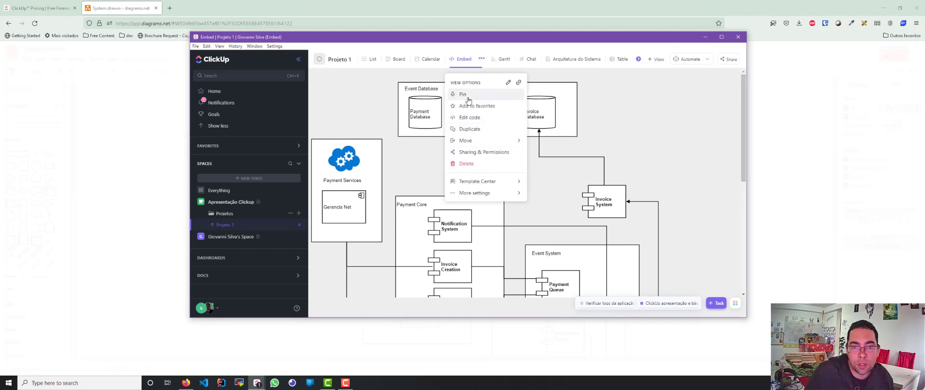
pyautogui.click(508, 83)
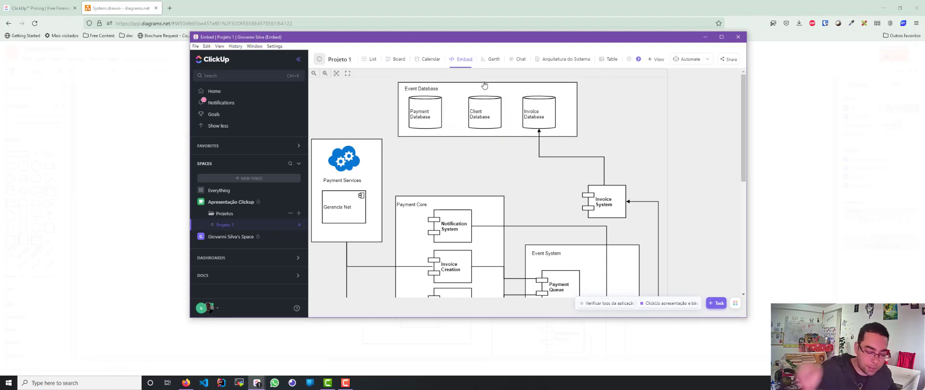
pyautogui.press('BackSpace')
pyautogui.press('BackSpace')
pyautogui.press('BackSpace')
pyautogui.write('Ar')
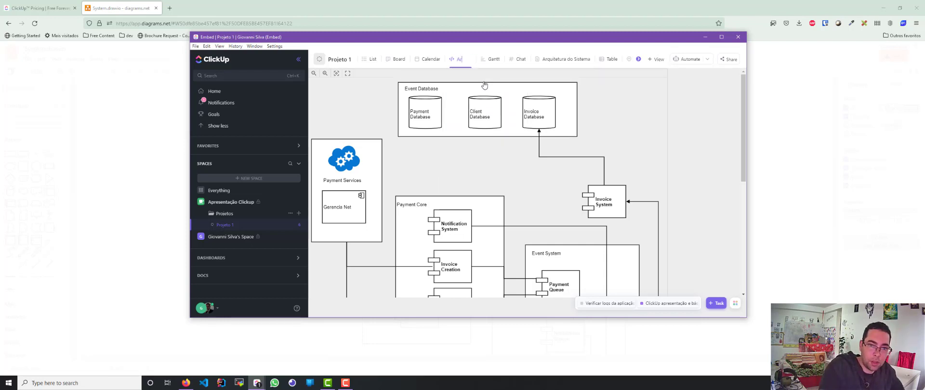
pyautogui.write('quitetura')
pyautogui.press('Return')
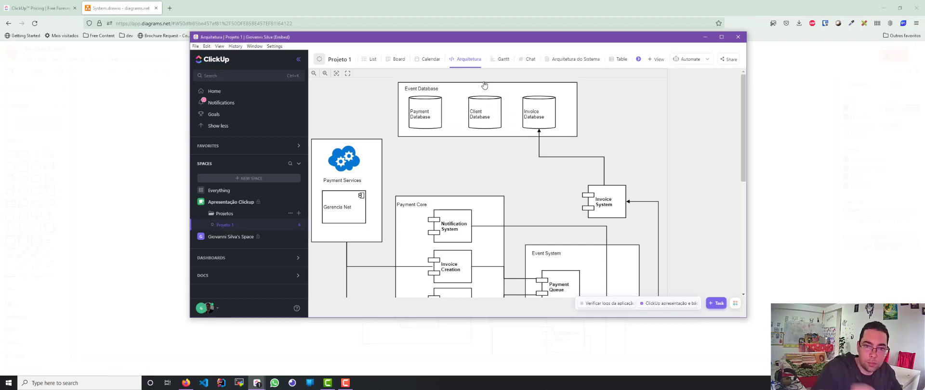
# Look through the diagram in the Arquitetura view and open the project's Map view
pyautogui.scroll(-5, 499, 153)
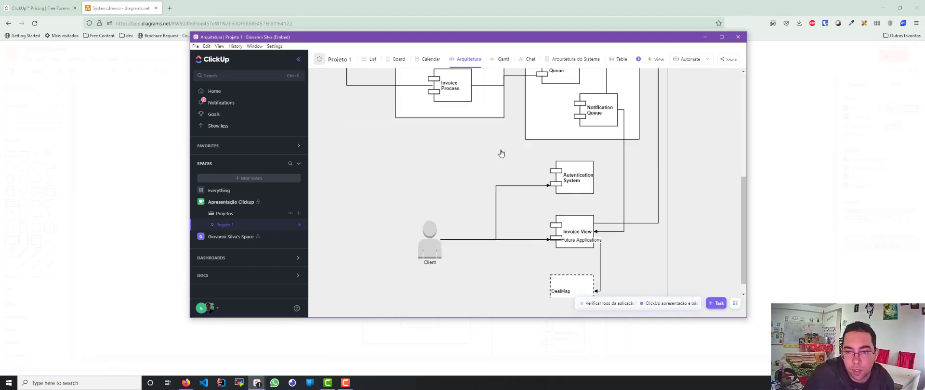
pyautogui.scroll(5, 499, 153)
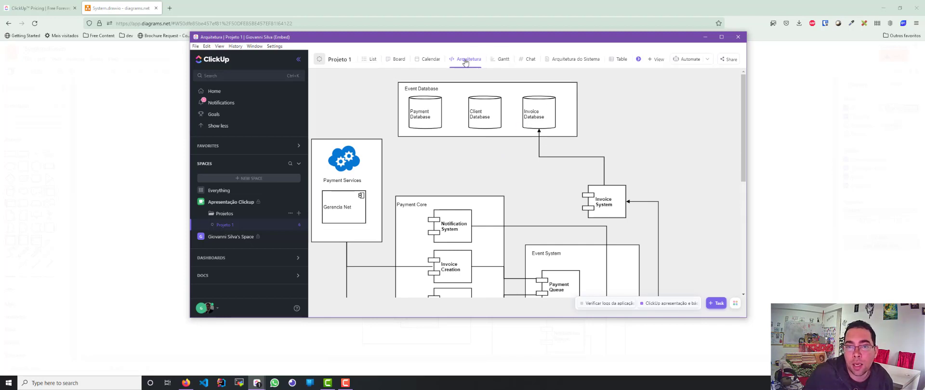
pyautogui.click(638, 59)
pyautogui.click(629, 59)
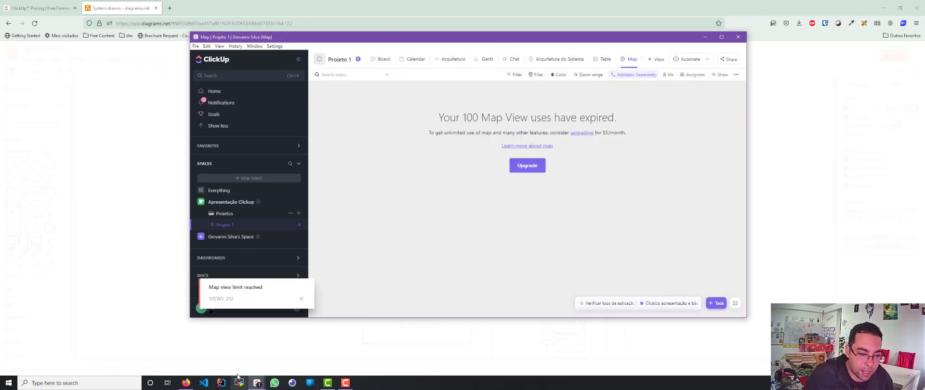
# Switch to the "ClickUp apresentação e básico" task window and check off Embed in the Principais Views checklist
pyautogui.moveTo(256, 383)
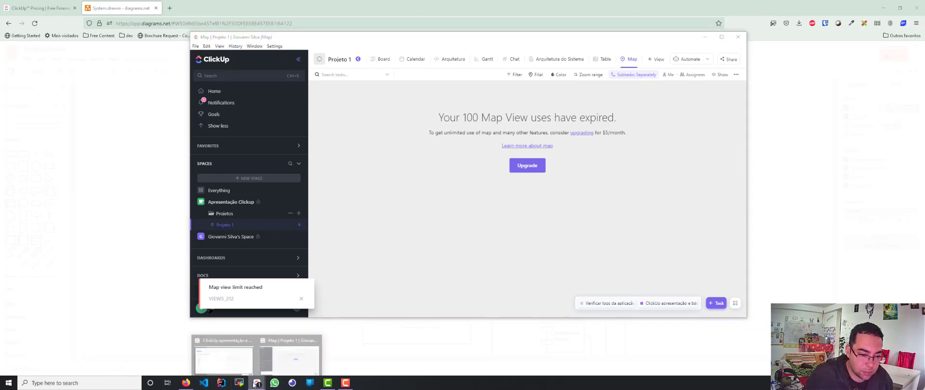
pyautogui.click(205, 349)
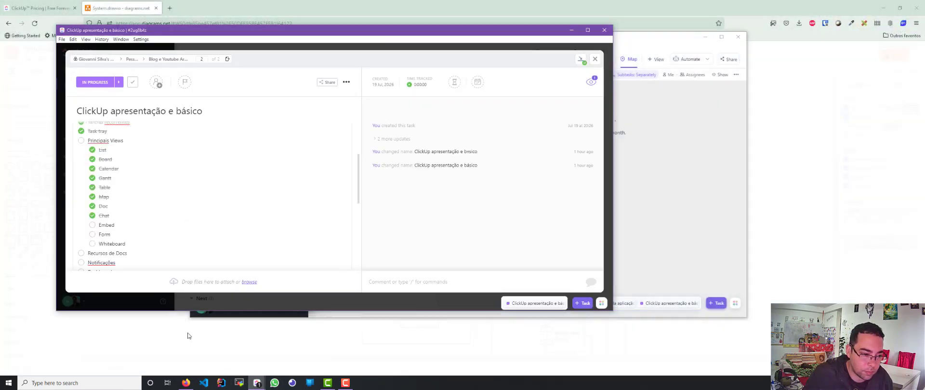
pyautogui.click(93, 226)
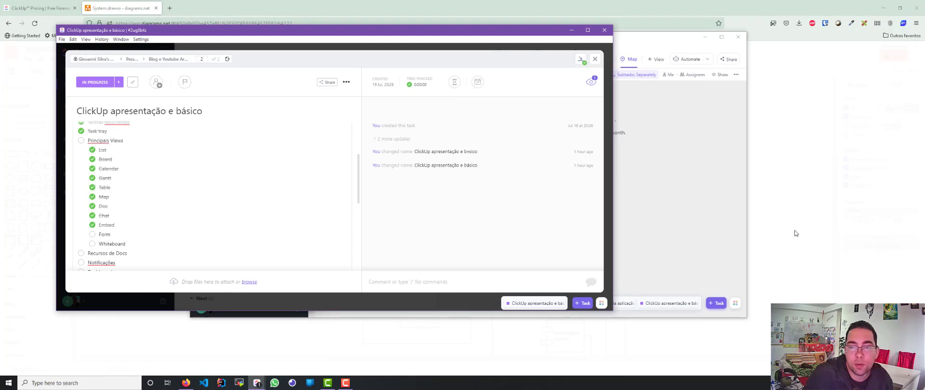
# Return to the Projeto 1 window and add a Form view, starting the free trial of the Unlimited plan
pyautogui.click(671, 124)
pyautogui.click(655, 60)
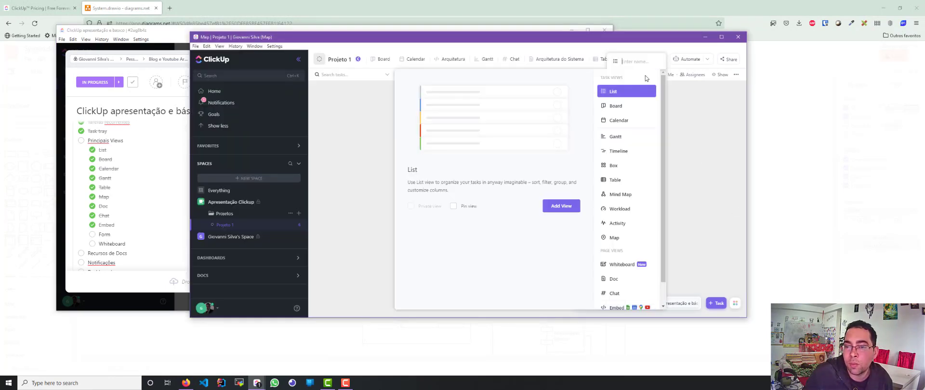
pyautogui.scroll(-1, 621, 223)
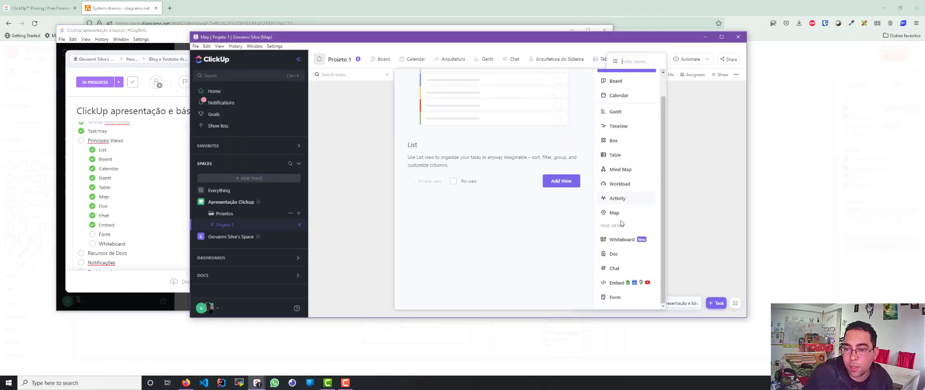
pyautogui.scroll(-1, 624, 297)
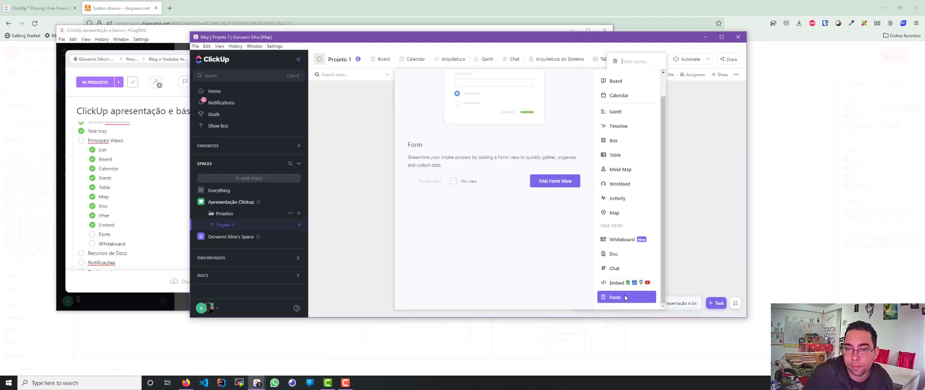
pyautogui.click(563, 187)
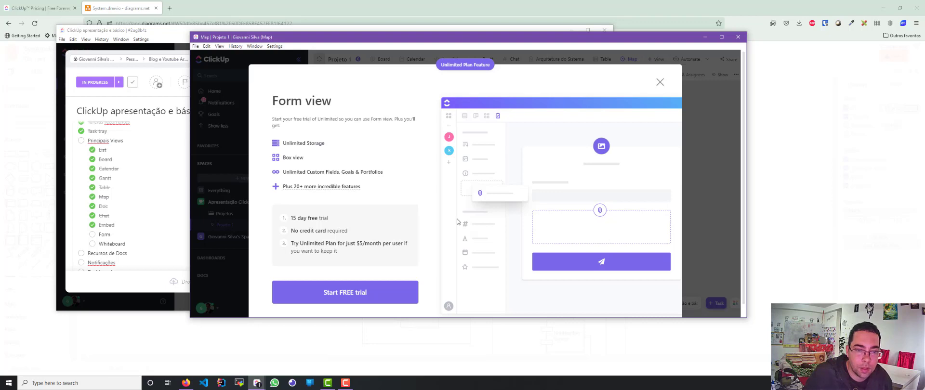
pyautogui.scroll(-1, 435, 212)
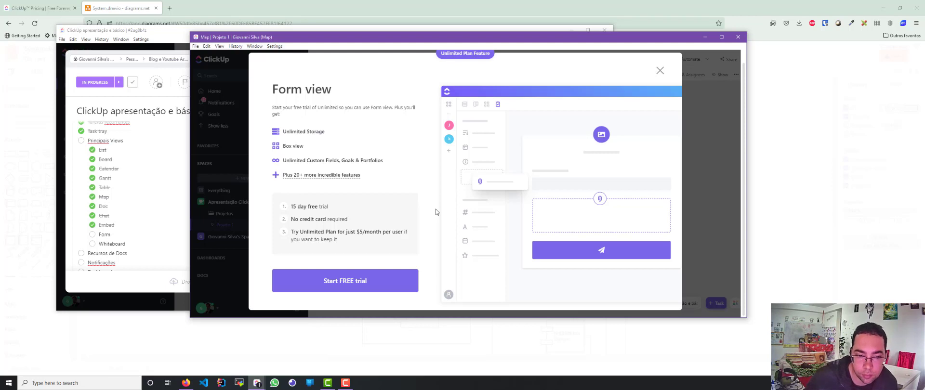
pyautogui.click(370, 280)
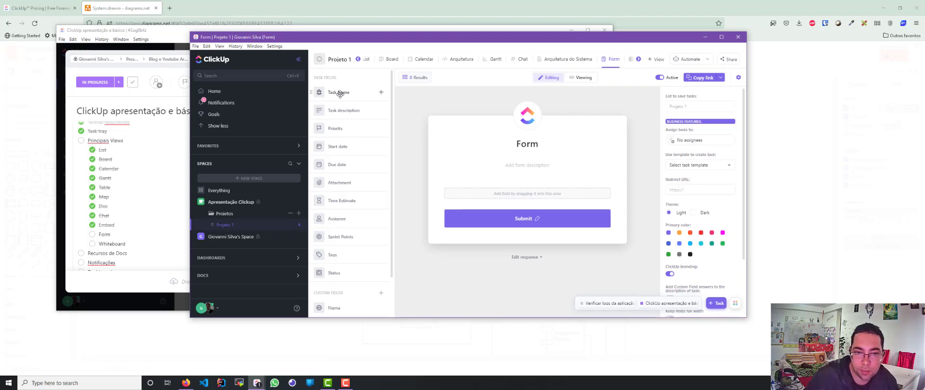
# Add the Task Name field and the Figma custom field to the form
pyautogui.moveTo(339, 93); pyautogui.dragTo(462, 198)
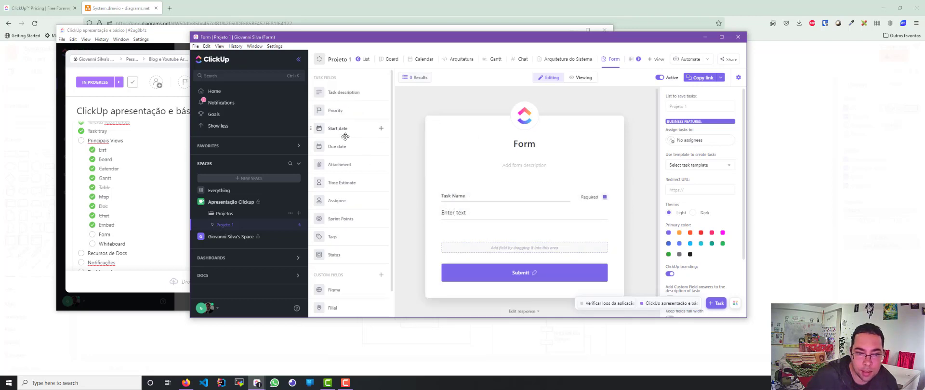
pyautogui.scroll(-1, 462, 246)
pyautogui.scroll(-1, 358, 215)
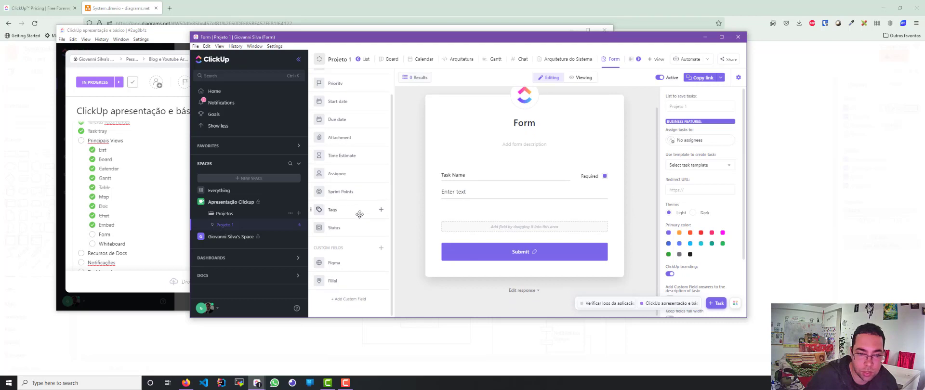
pyautogui.scroll(1, 359, 212)
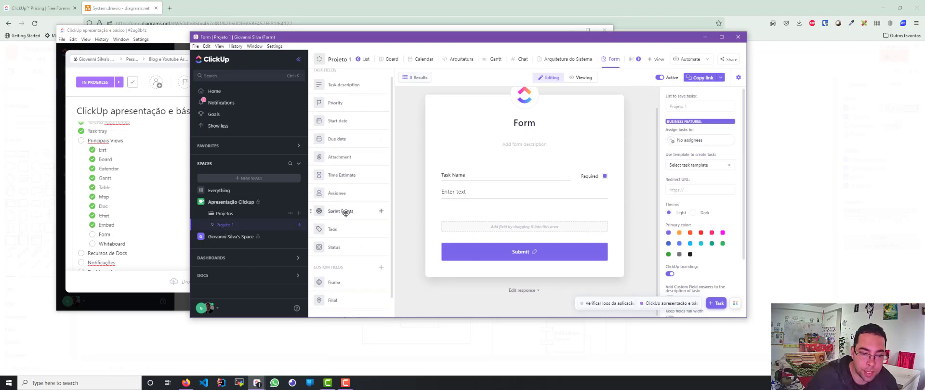
pyautogui.scroll(-1, 344, 210)
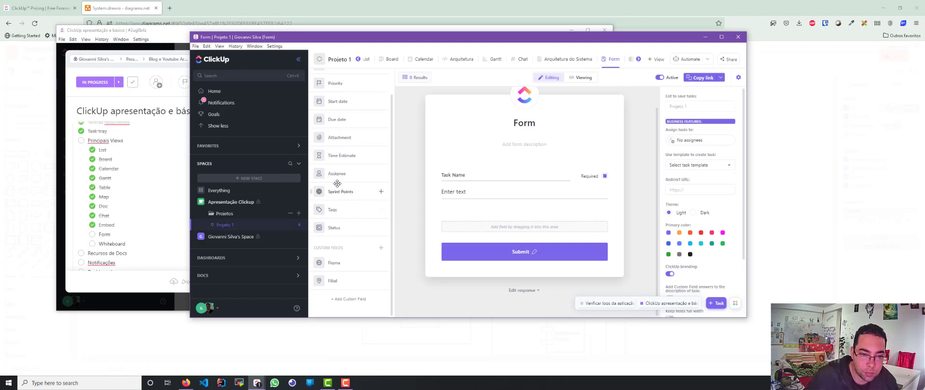
pyautogui.scroll(1, 337, 184)
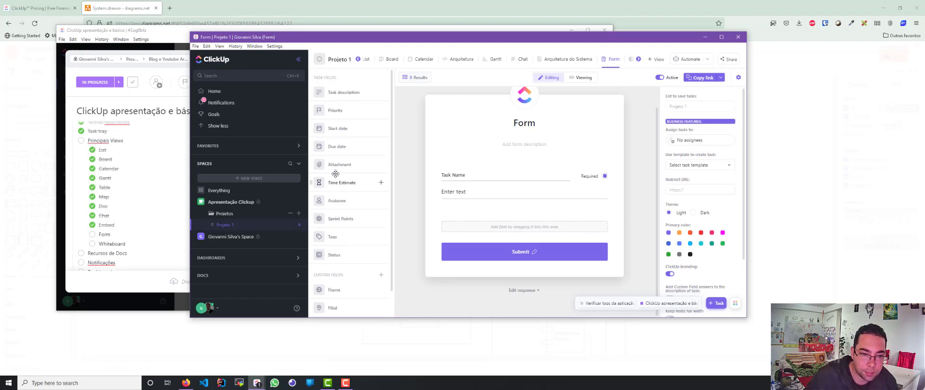
pyautogui.scroll(-1, 339, 255)
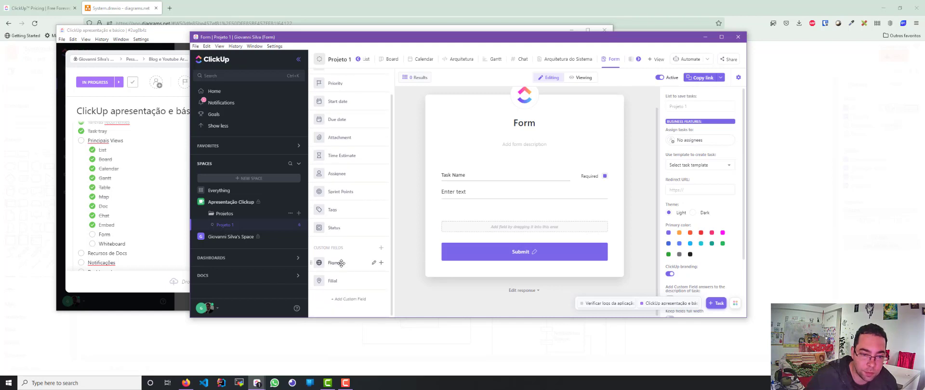
pyautogui.moveTo(341, 263); pyautogui.dragTo(495, 226)
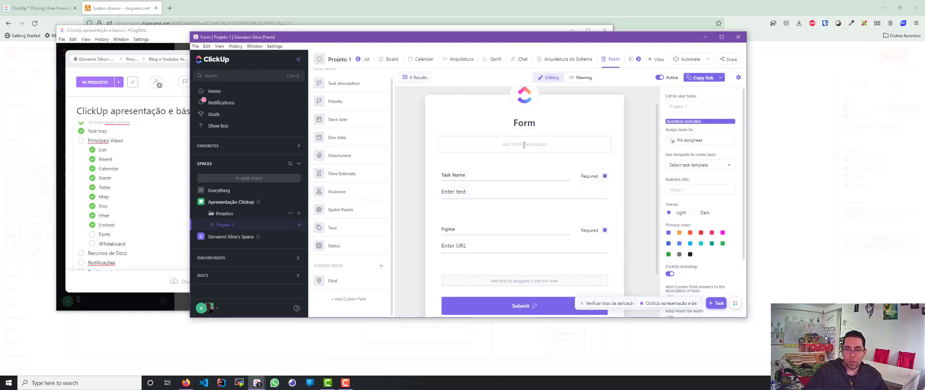
pyautogui.moveTo(534, 122); pyautogui.dragTo(503, 122)
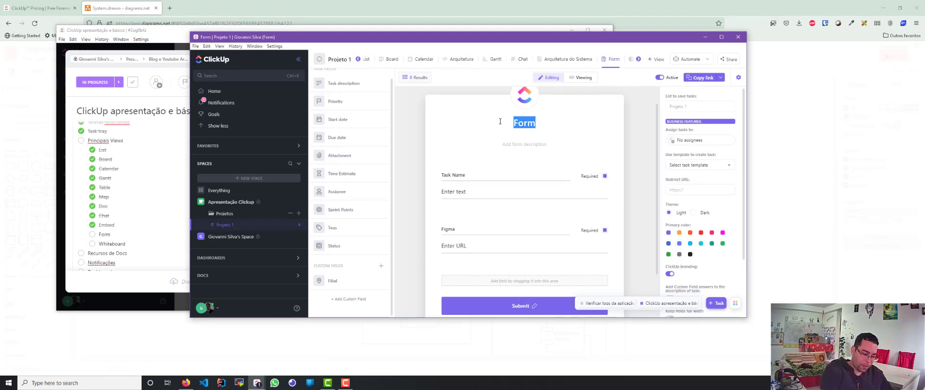
pyautogui.write('Sub')
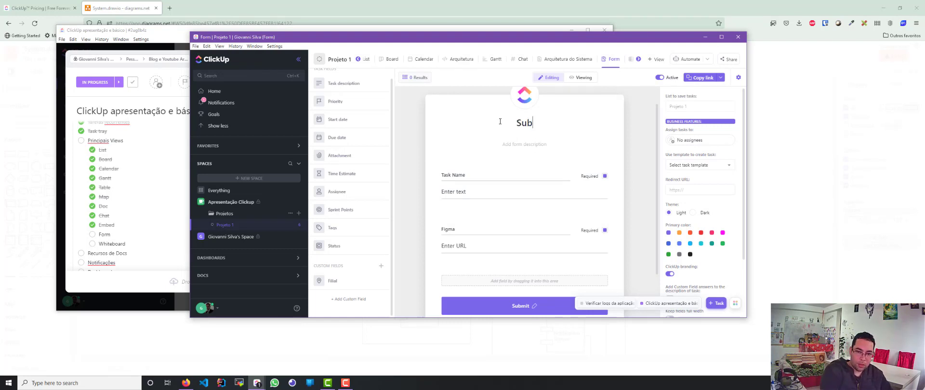
pyautogui.write('miss')
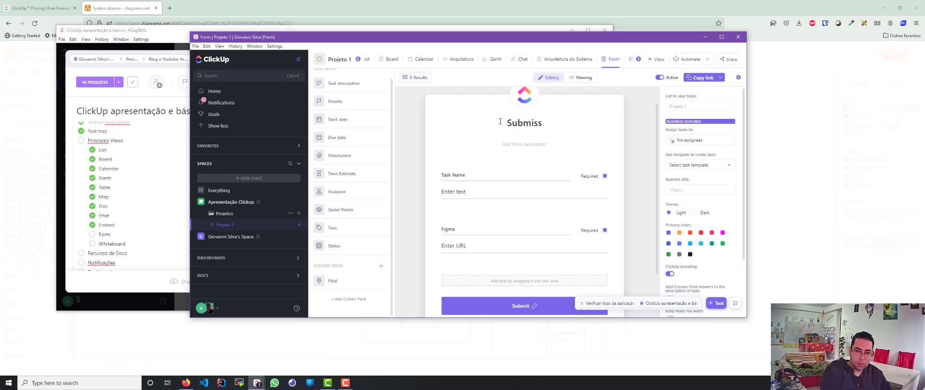
pyautogui.write('ão de')
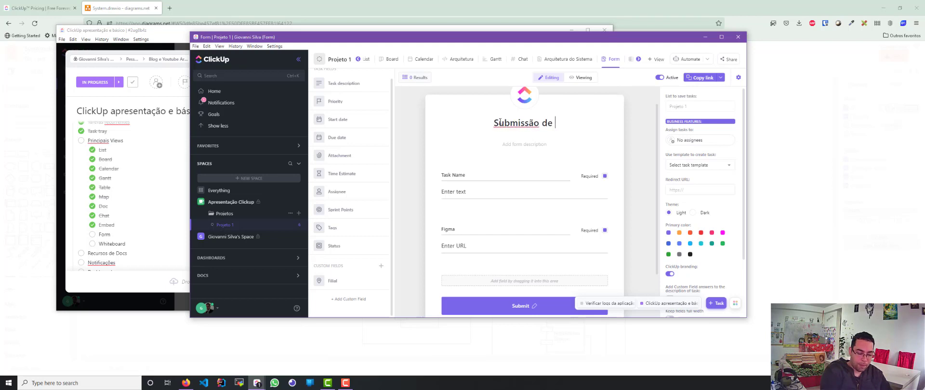
pyautogui.press('BackSpace')
pyautogui.press('BackSpace')
pyautogui.press('BackSpace')
pyautogui.press('BackSpace')
pyautogui.press('BackSpace')
pyautogui.press('BackSpace')
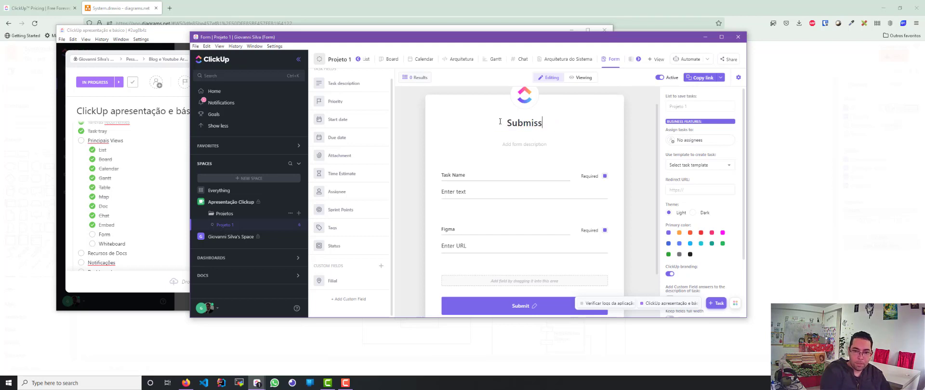
pyautogui.press('BackSpace')
pyautogui.press('BackSpace')
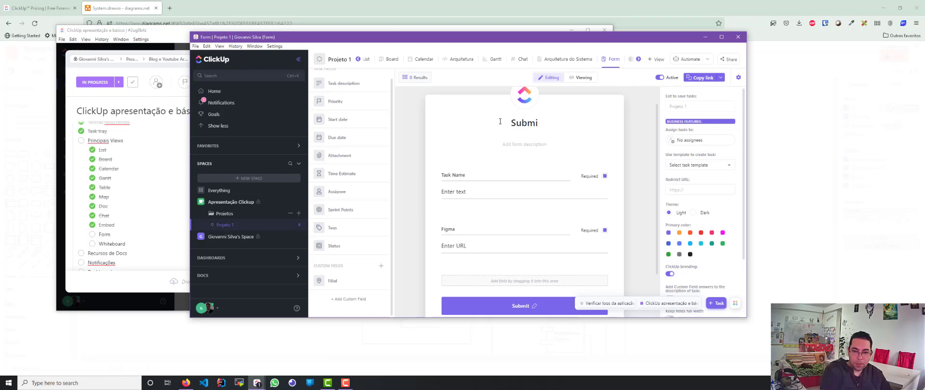
pyautogui.write('são')
pyautogui.press('BackSpace')
pyautogui.press('BackSpace')
pyautogui.press('BackSpace')
pyautogui.press('BackSpace')
pyautogui.press('BackSpace')
pyautogui.press('BackSpace')
pyautogui.press('BackSpace')
pyautogui.press('BackSpace')
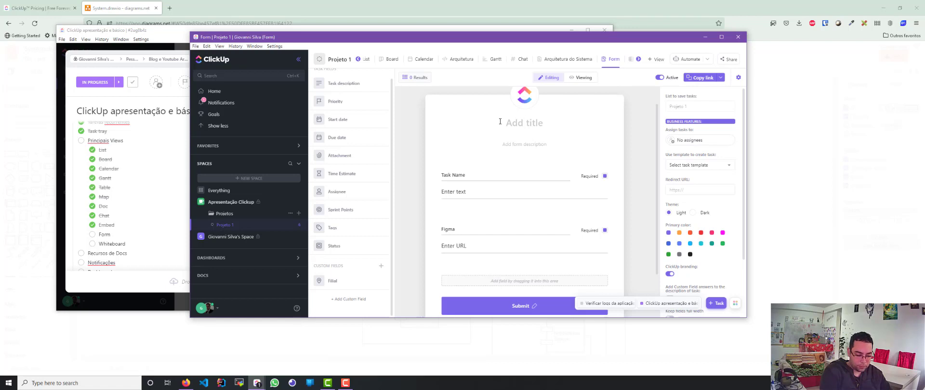
# Title the form "Suporte" and enter "Digite aqui o seu problema" as its description
pyautogui.write('Suporte')
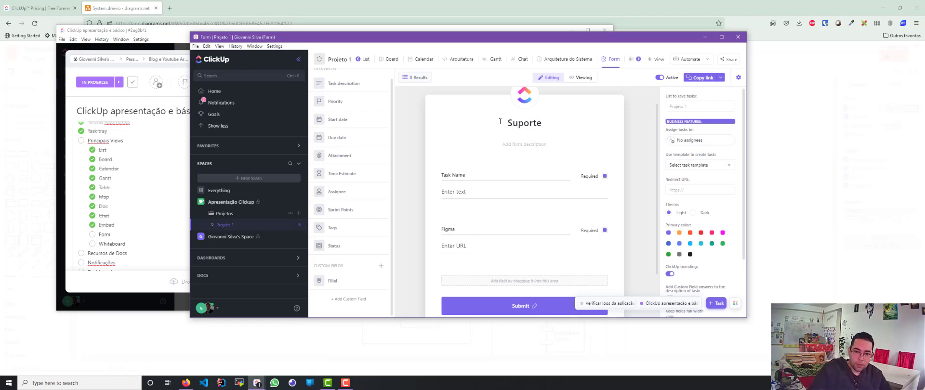
pyautogui.click(522, 143)
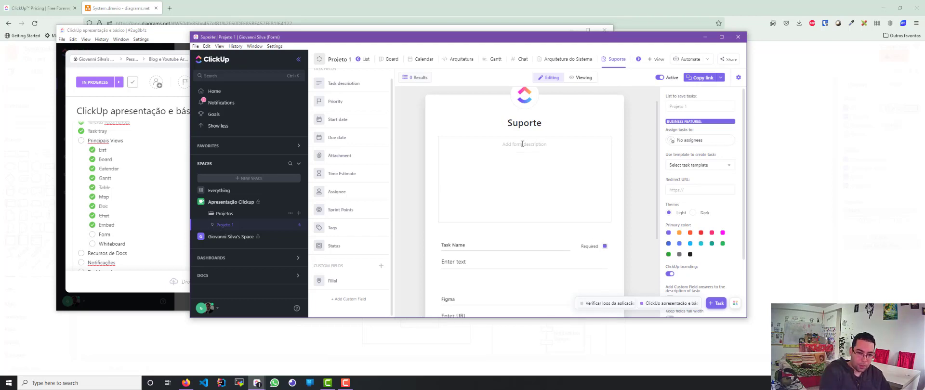
pyautogui.write('Digite aqui o seu pro')
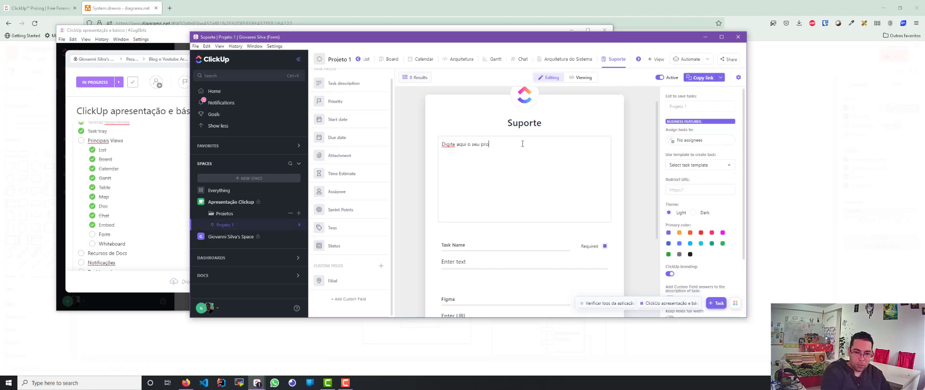
pyautogui.write('blema')
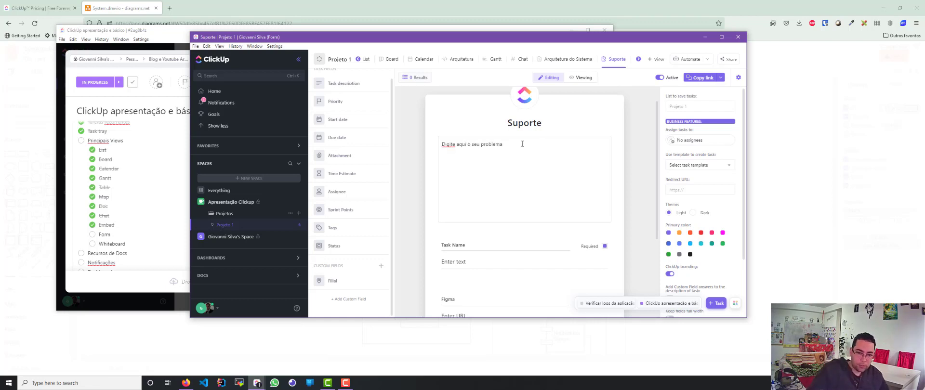
# Relabel the Task Name field of the Suporte form as "Problema" and set its placeholder text to "Descrição"
pyautogui.scroll(-2, 542, 200)
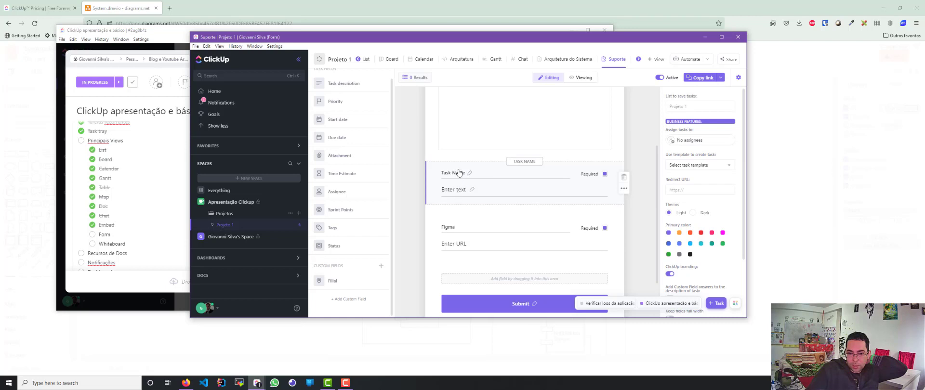
pyautogui.scroll(-1, 466, 174)
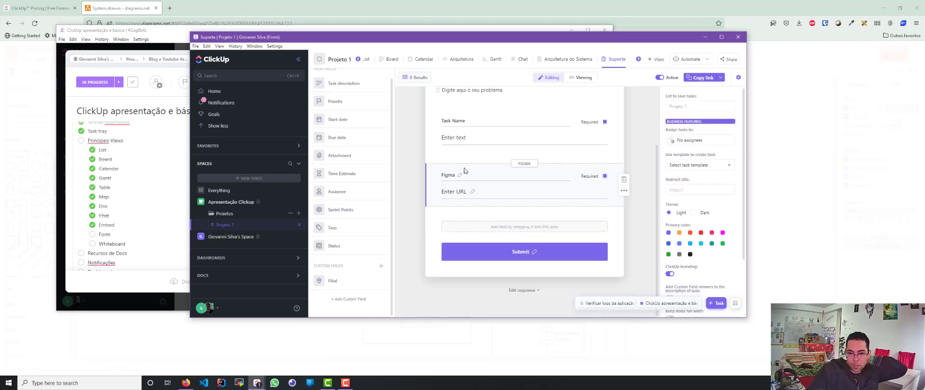
pyautogui.click(459, 123)
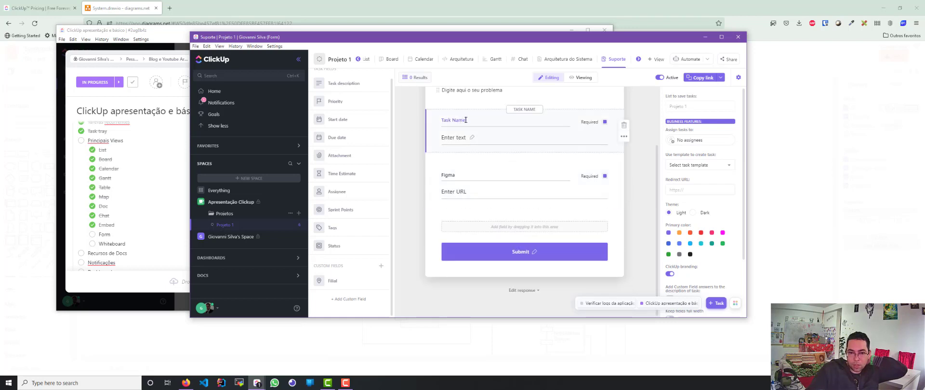
pyautogui.moveTo(465, 120); pyautogui.dragTo(436, 122)
pyautogui.write('P')
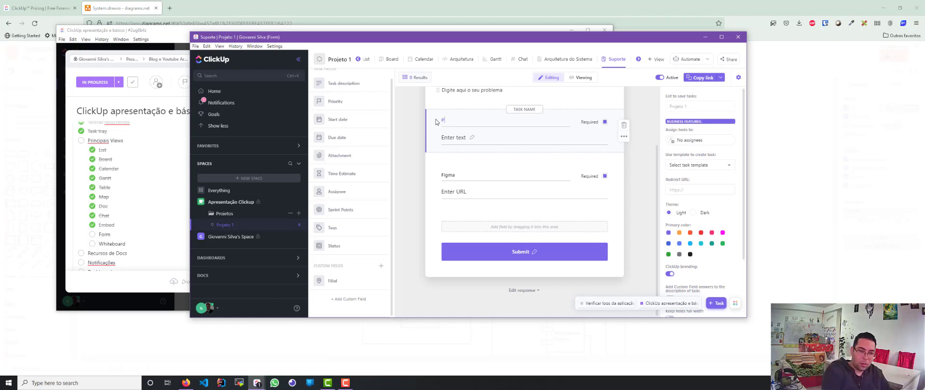
pyautogui.write('roblema')
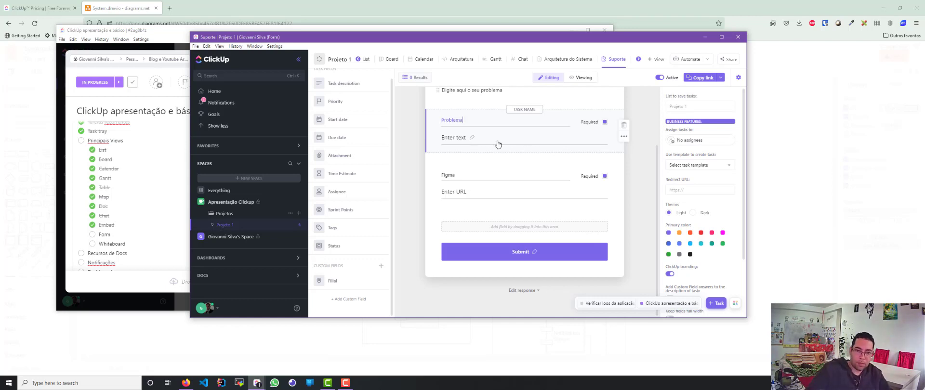
pyautogui.click(473, 139)
pyautogui.write('De')
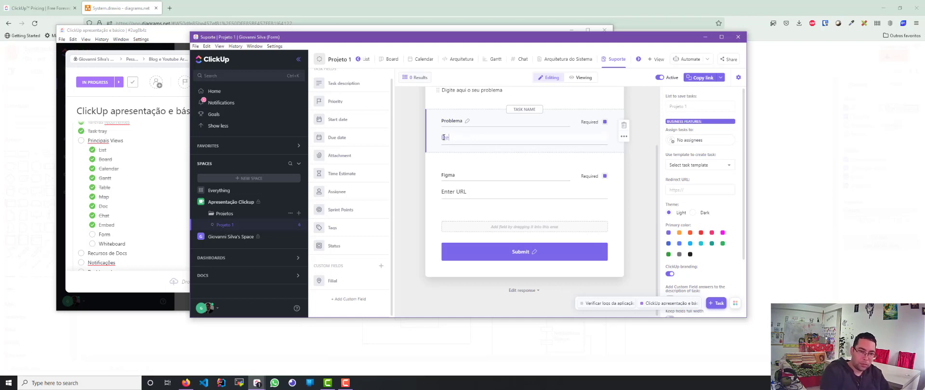
pyautogui.write('scrição')
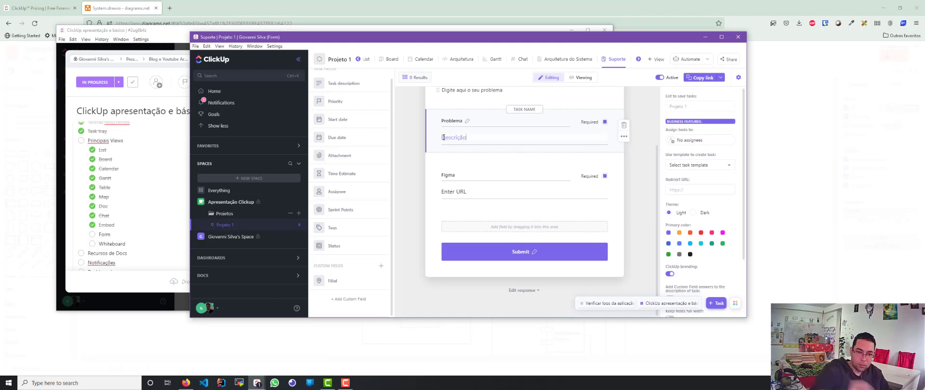
# Relabel the form's Figma field as "Print Url" and add the Filial custom field below it
pyautogui.click(457, 177)
pyautogui.click(457, 176)
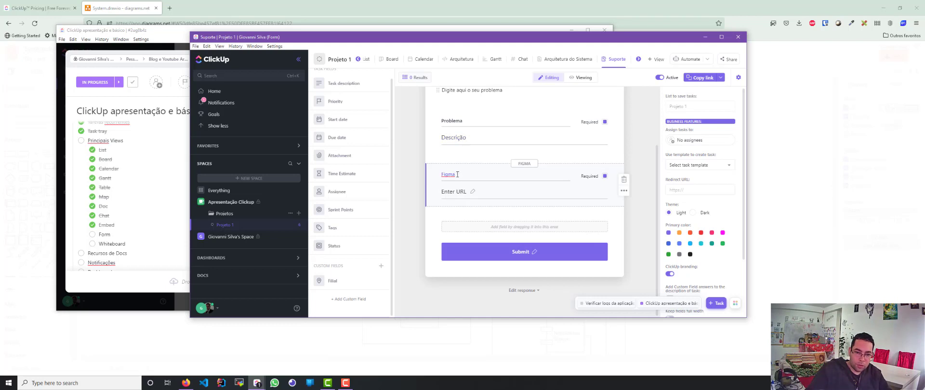
pyautogui.moveTo(457, 174); pyautogui.dragTo(442, 176)
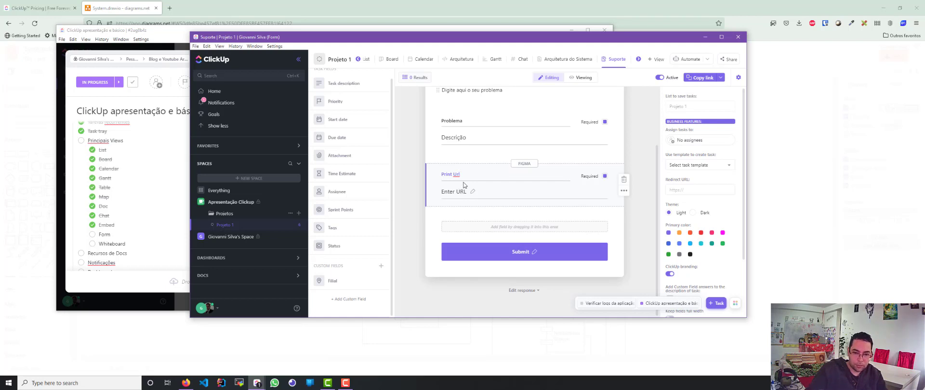
pyautogui.click(483, 216)
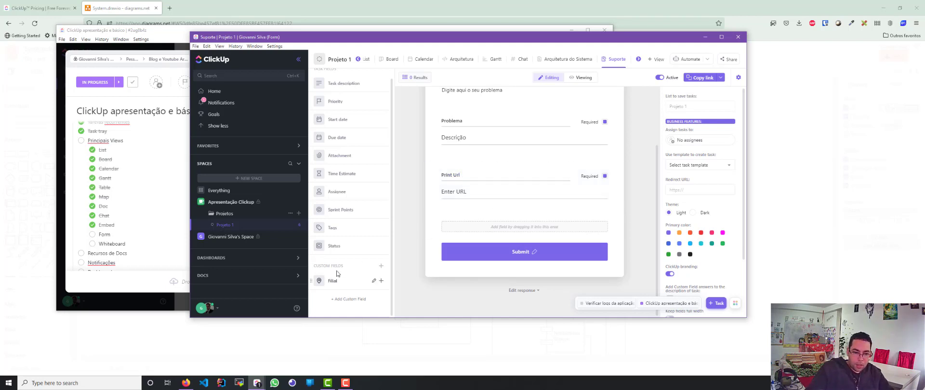
pyautogui.moveTo(333, 279); pyautogui.dragTo(475, 226)
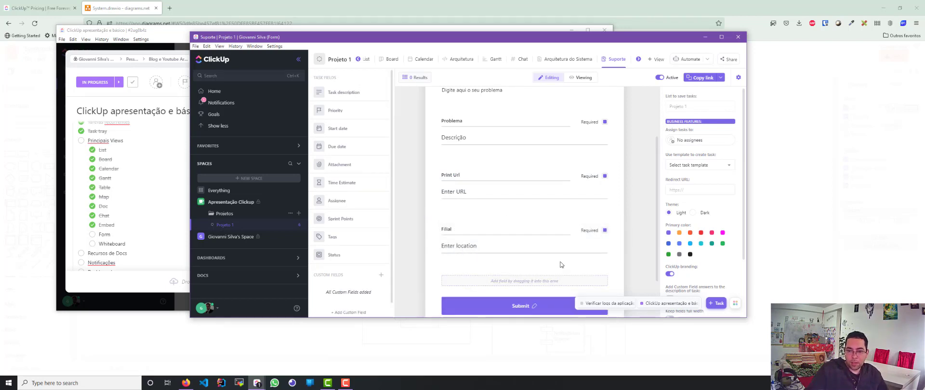
# Review the form's customization settings and examine the Suporte form in viewing mode
pyautogui.scroll(2, 571, 273)
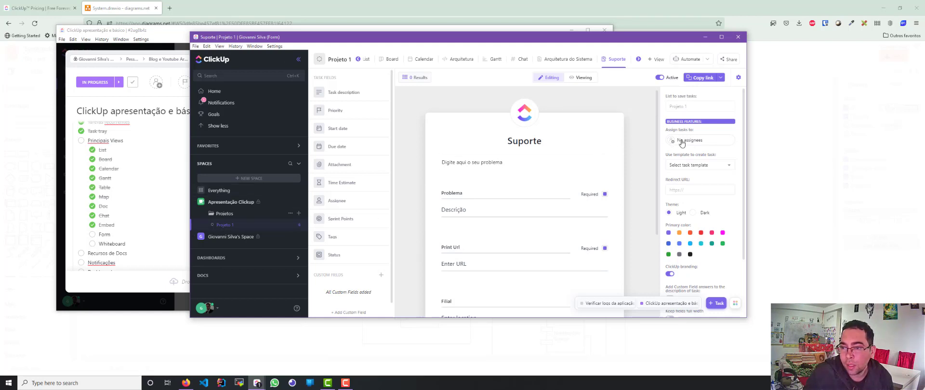
pyautogui.moveTo(682, 144)
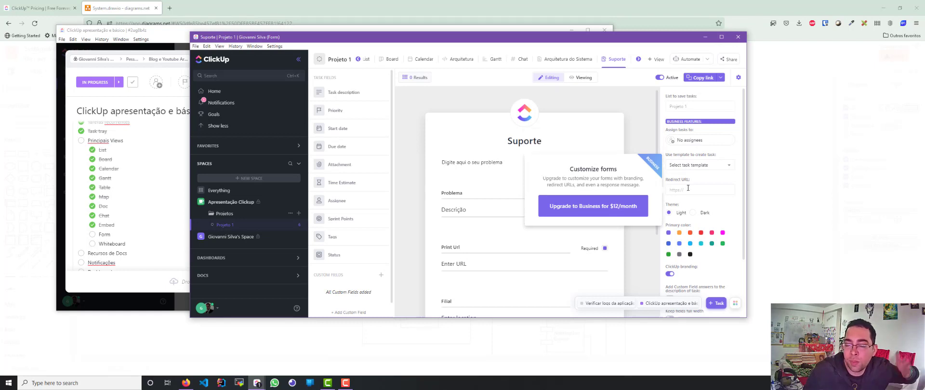
pyautogui.scroll(-3, 689, 187)
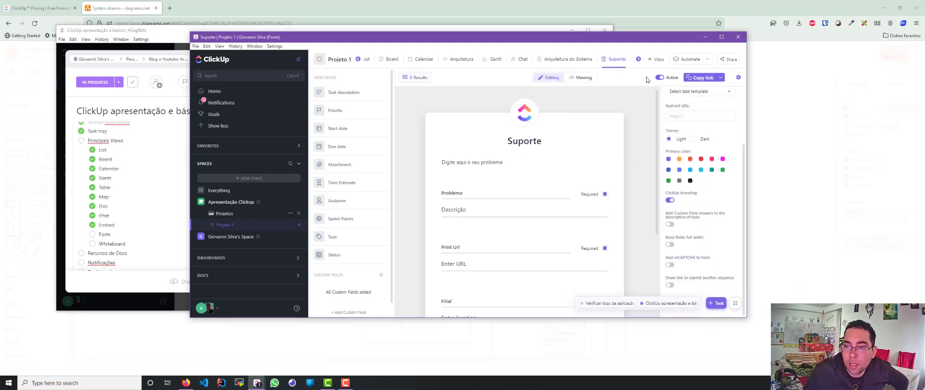
pyautogui.click(584, 78)
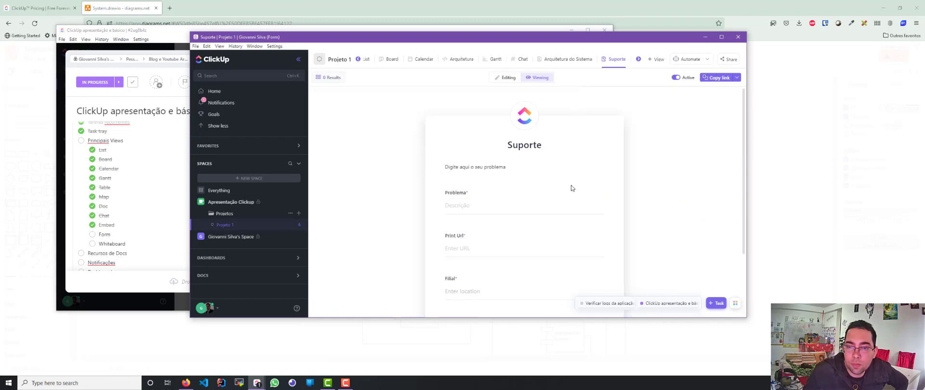
pyautogui.scroll(-2, 571, 188)
pyautogui.scroll(2, 572, 188)
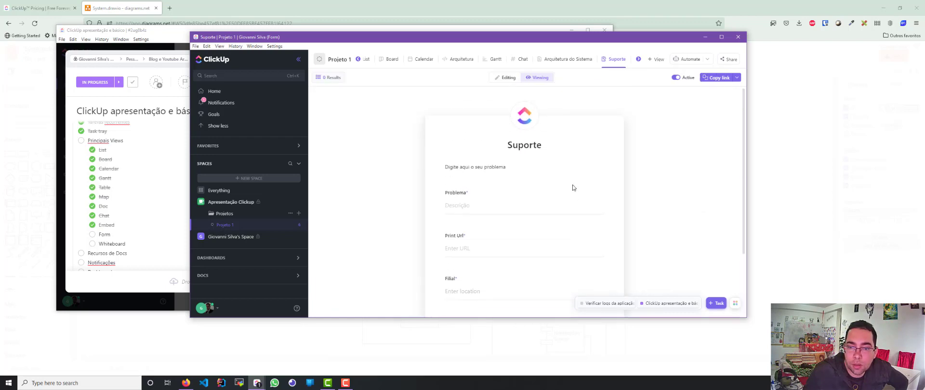
pyautogui.scroll(-2, 485, 219)
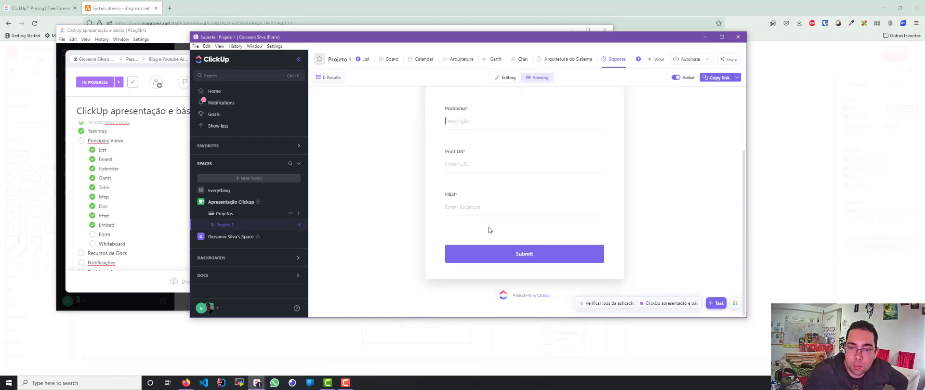
pyautogui.click(474, 203)
pyautogui.scroll(2, 529, 177)
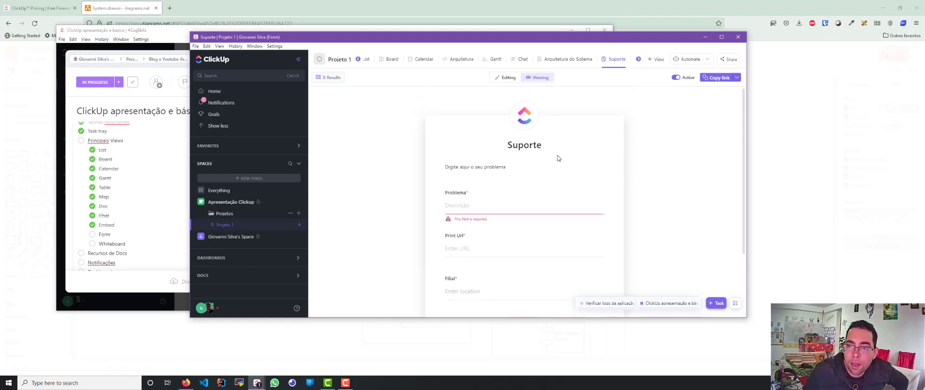
# Copy the Suporte form's public link and open it in a private Firefox window
pyautogui.click(711, 78)
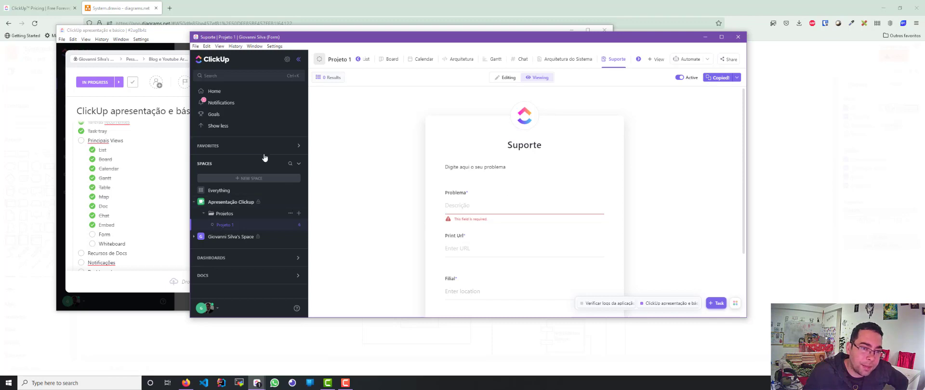
pyautogui.click(183, 11)
pyautogui.hotkey('ctrl', 'shift', 'p')
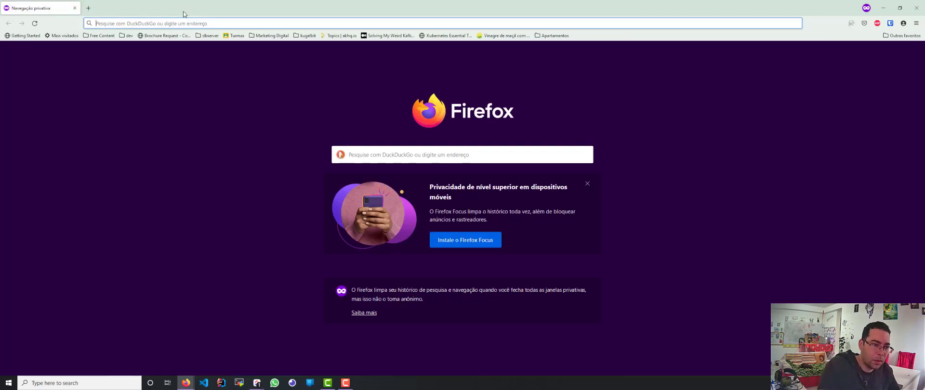
pyautogui.hotkey('ctrl', 'v')
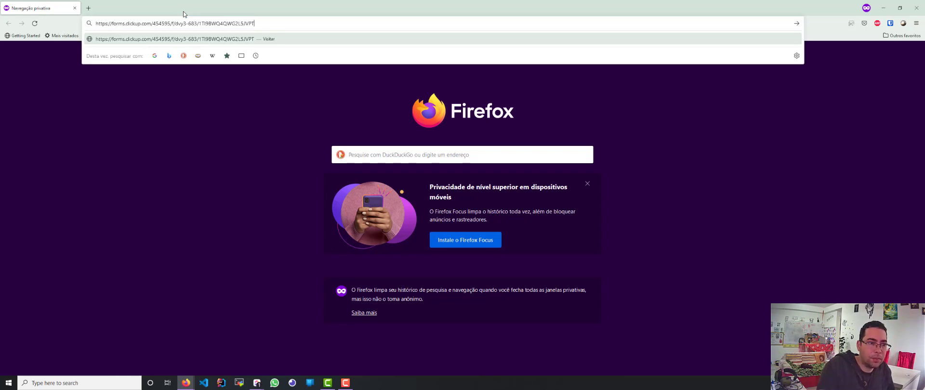
pyautogui.press('Return')
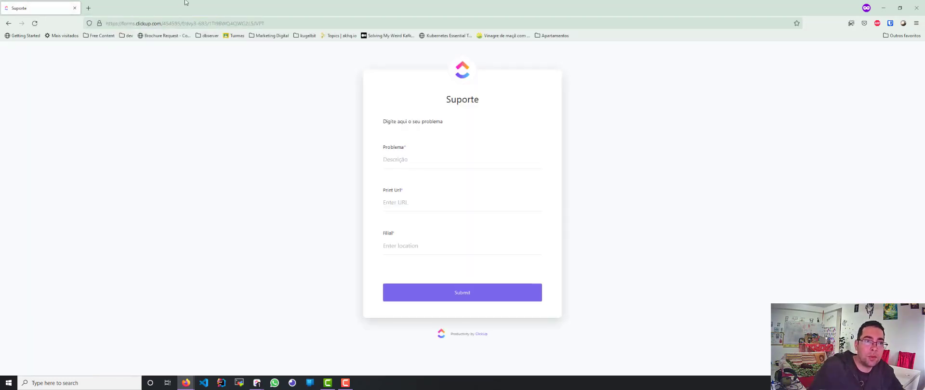
# Fill in Problema with "Um teste de problema" and Print Url with the form page's own address
pyautogui.click(407, 161)
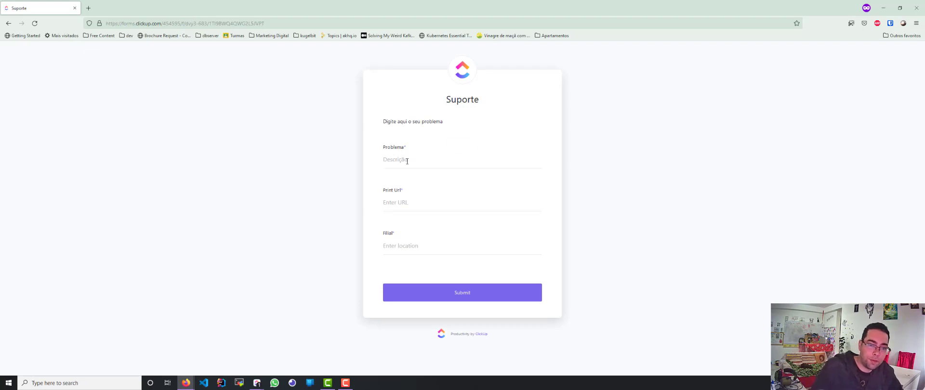
pyautogui.write('Um teste de problema')
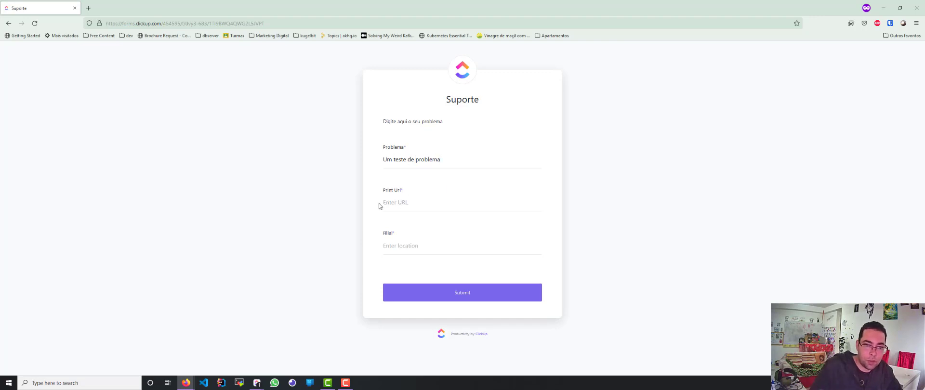
pyautogui.click(92, 13)
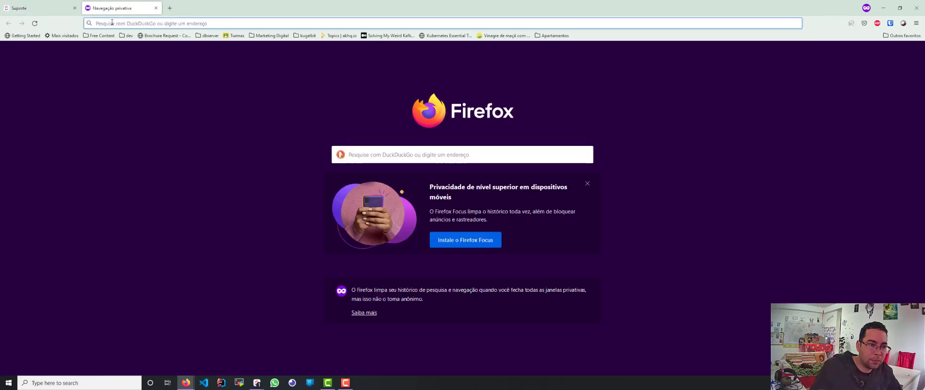
pyautogui.click(155, 8)
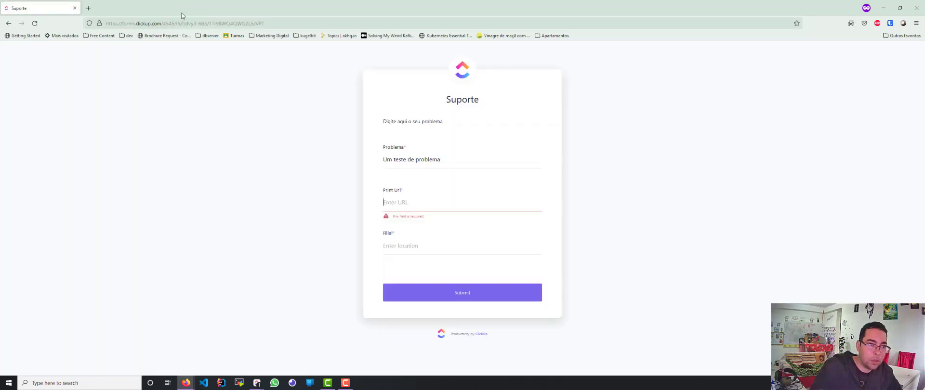
pyautogui.click(269, 24)
pyautogui.hotkey('ctrl', 'c')
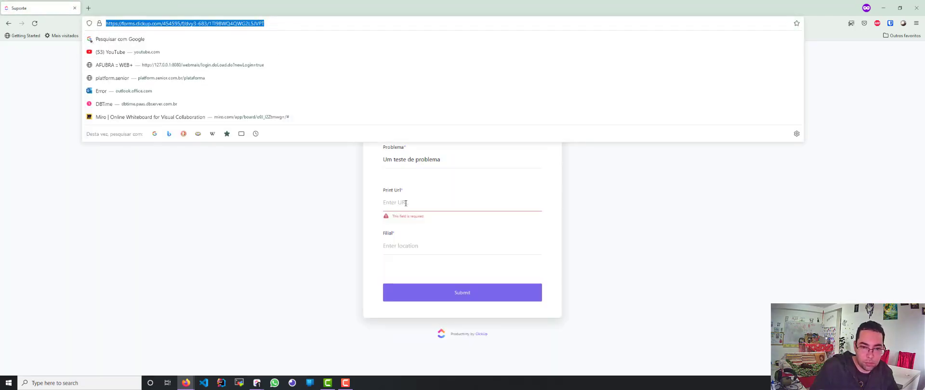
pyautogui.click(407, 202)
pyautogui.hotkey('ctrl', 'v')
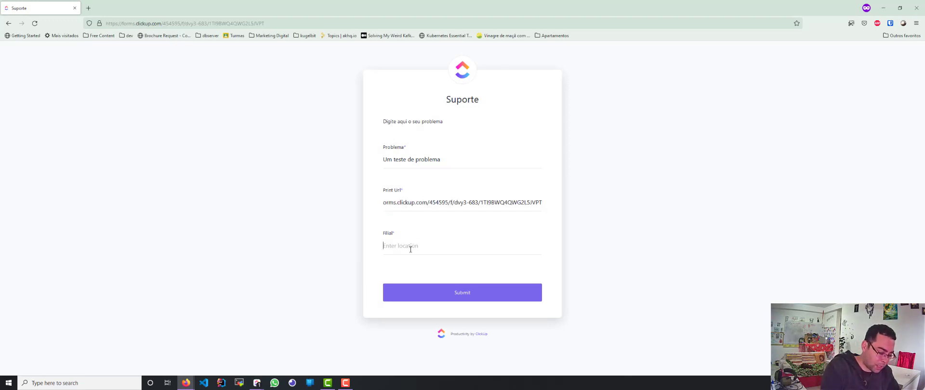
# Search for the branch's street in the Filial field, choose the suggested address and submit the form
pyautogui.click(411, 249)
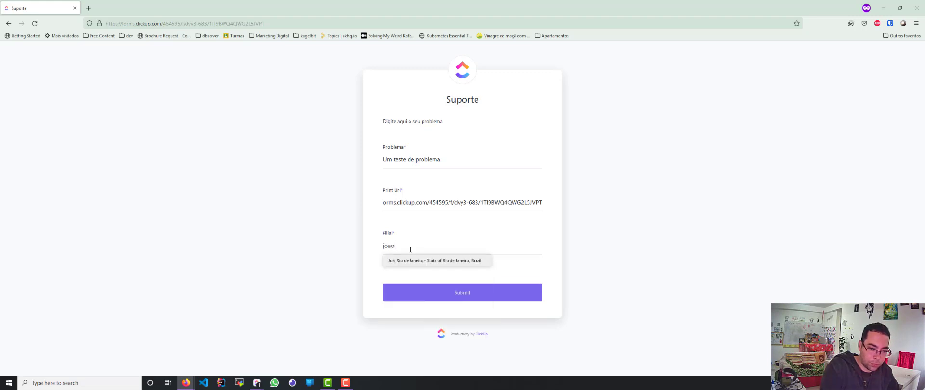
pyautogui.write('joao valing')
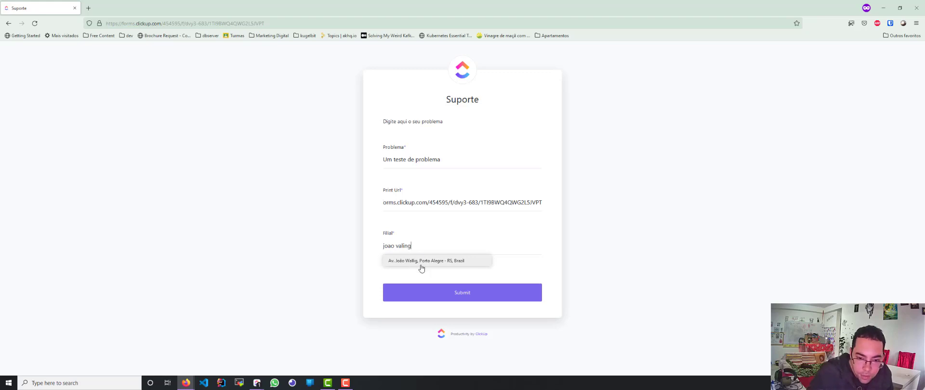
pyautogui.click(422, 262)
pyautogui.click(472, 292)
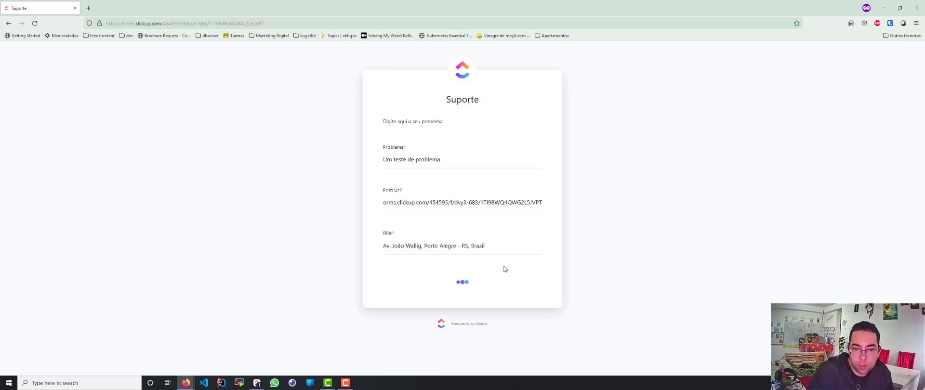
pyautogui.moveTo(449, 149); pyautogui.dragTo(483, 147)
pyautogui.click(445, 146)
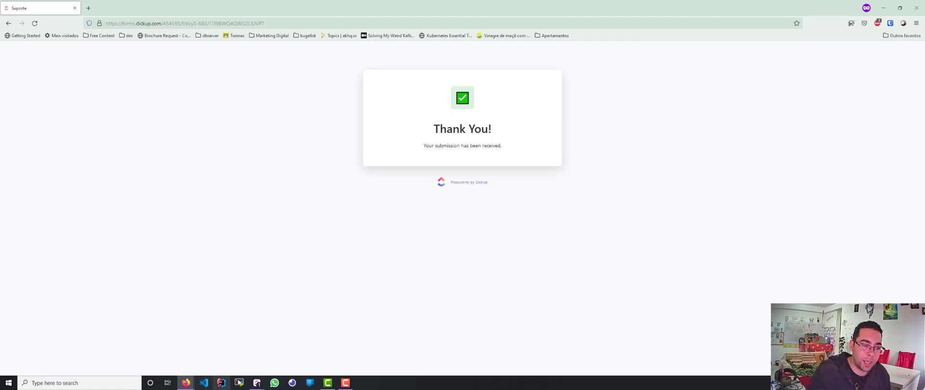
# Switch to the ClickUp window, open Projeto 1's List view and examine the "Um teste de problema" task and its fields
pyautogui.moveTo(256, 383)
pyautogui.click(241, 359)
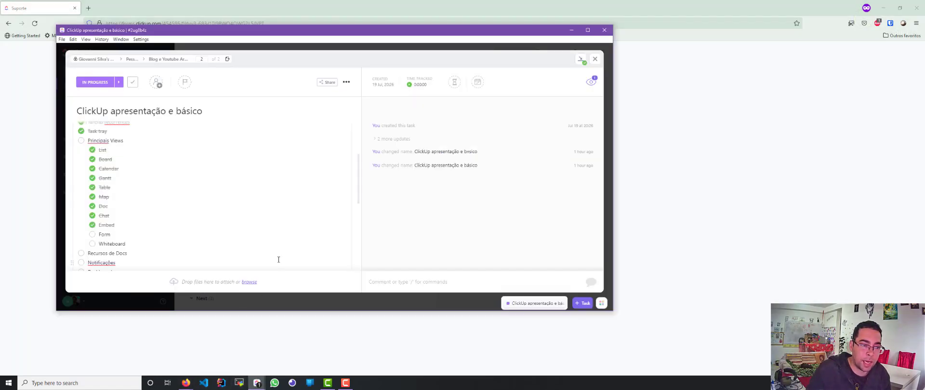
pyautogui.click(257, 383)
pyautogui.click(293, 360)
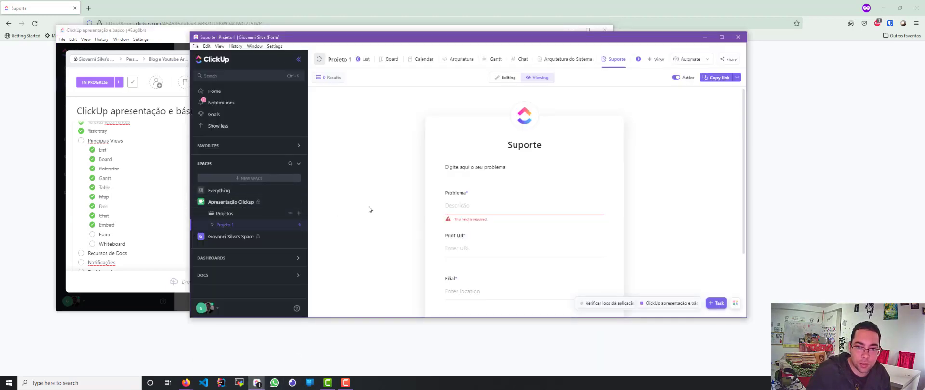
pyautogui.click(358, 60)
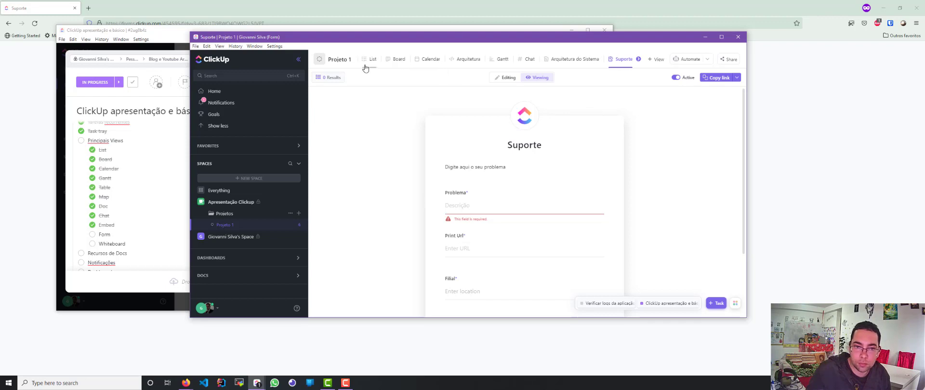
pyautogui.click(371, 65)
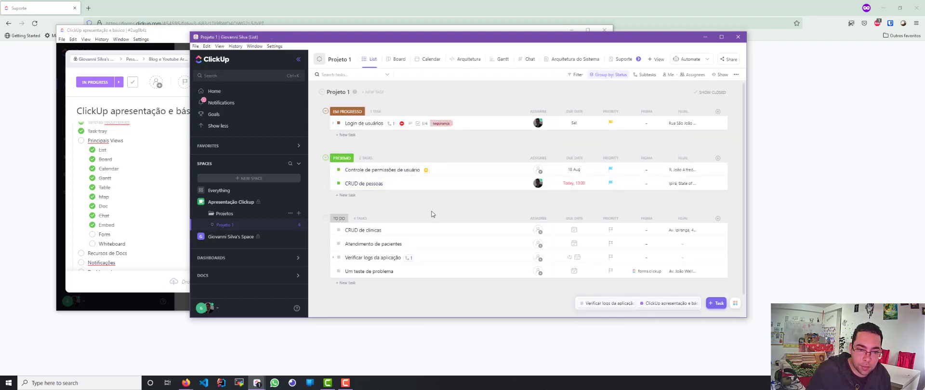
pyautogui.click(376, 271)
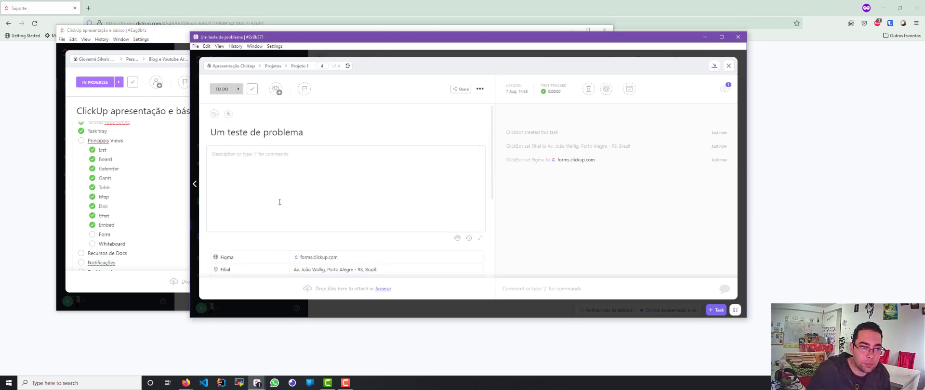
pyautogui.scroll(-4, 291, 177)
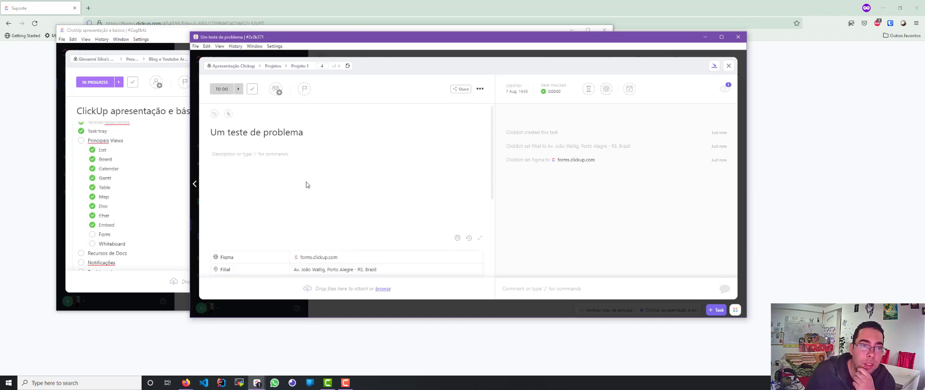
# Mark Form as done in the Principais Views checklist and close the "Um teste de problema" task
pyautogui.click(93, 235)
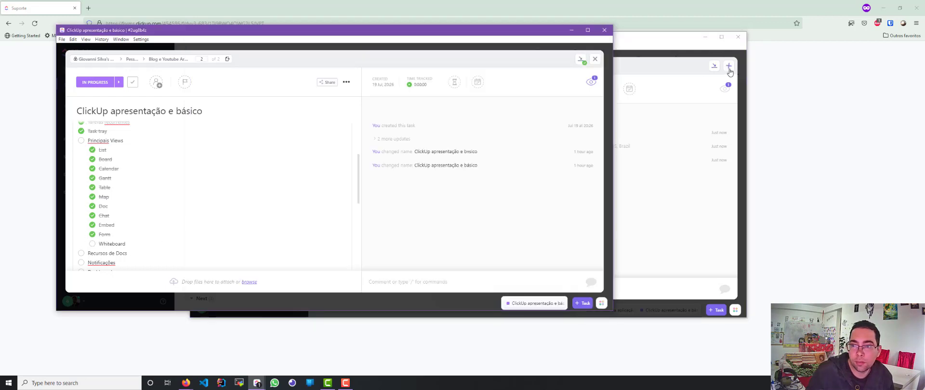
pyautogui.click(706, 71)
pyautogui.click(712, 66)
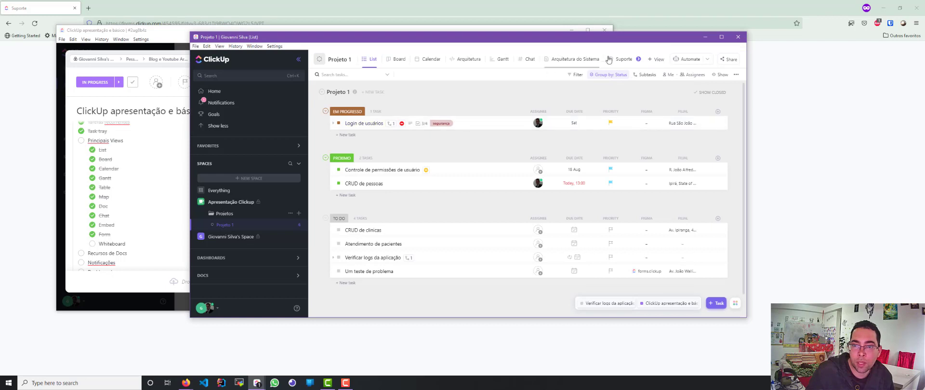
# Add a Whiteboard view to Projeto 1 based on the Flow Chart template
pyautogui.click(663, 62)
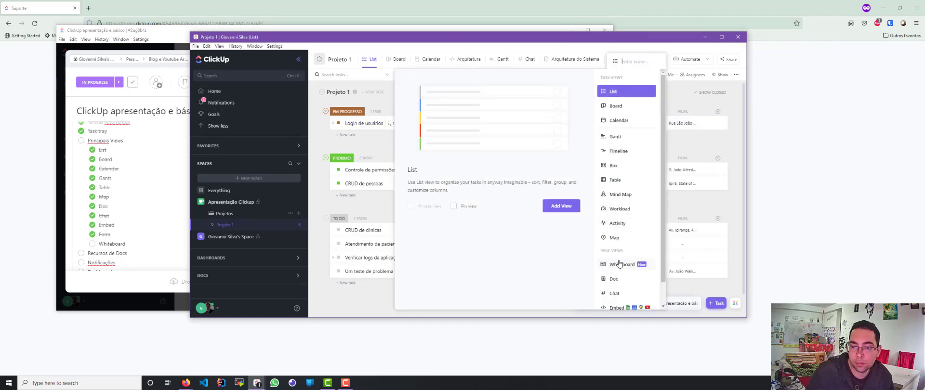
pyautogui.click(623, 240)
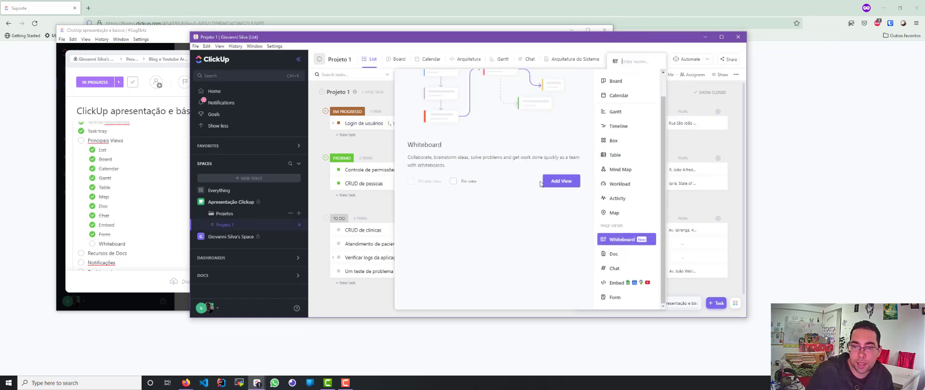
pyautogui.click(555, 185)
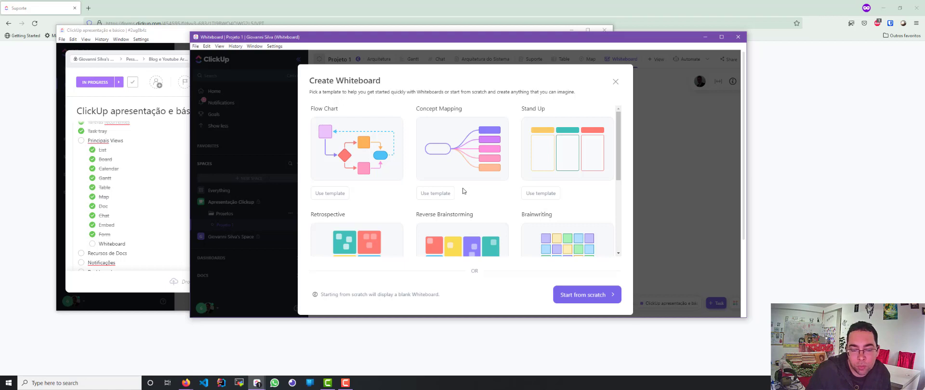
pyautogui.click(366, 158)
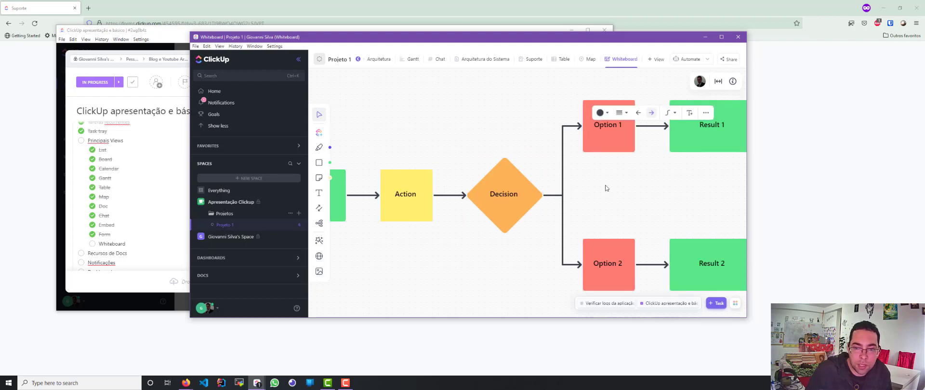
# Place a green square shape on the whiteboard above the Start block
pyautogui.scroll(-5, 606, 188)
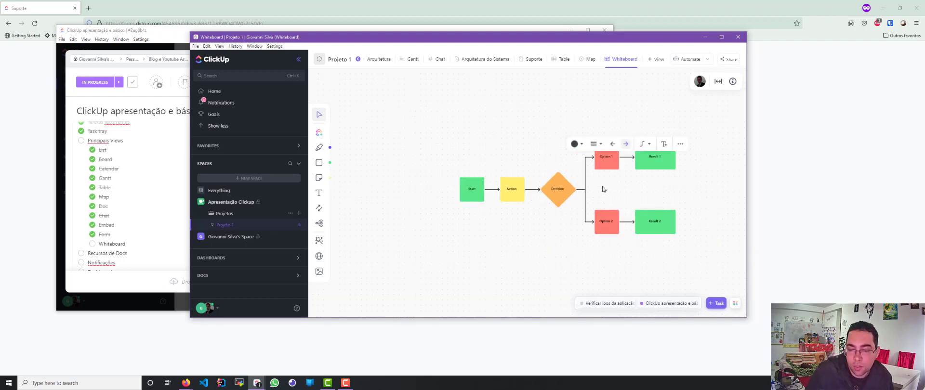
pyautogui.click(323, 166)
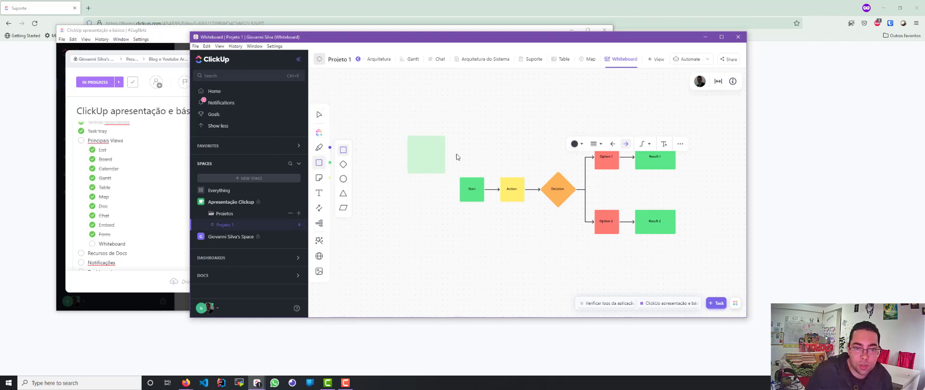
pyautogui.click(479, 148)
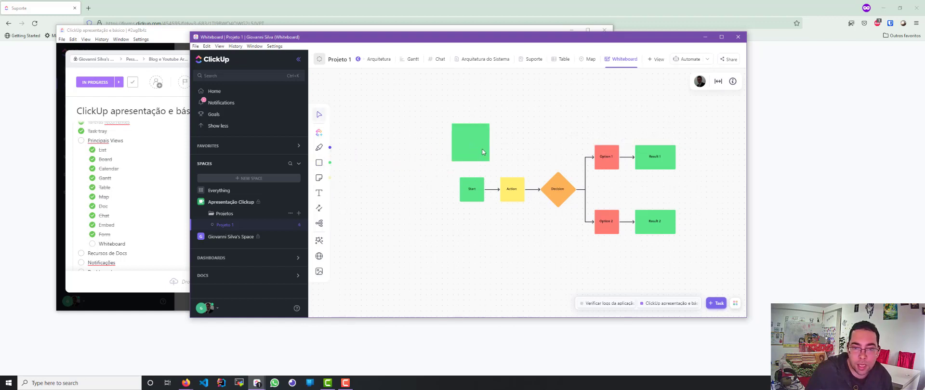
pyautogui.click(319, 163)
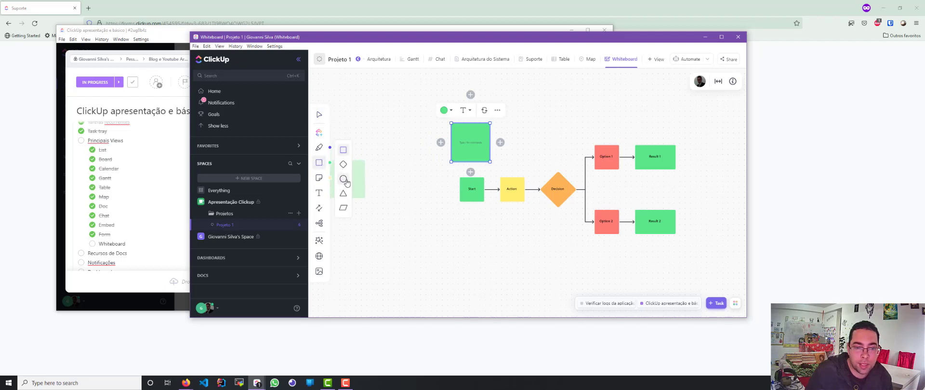
# Add a sticky note reading "Nota de texto" beside the Start block and connect Start to it with an arrow
pyautogui.click(322, 182)
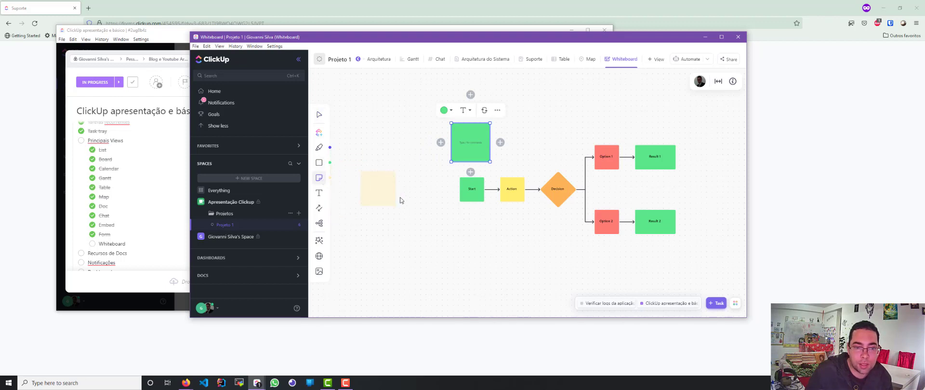
pyautogui.click(408, 195)
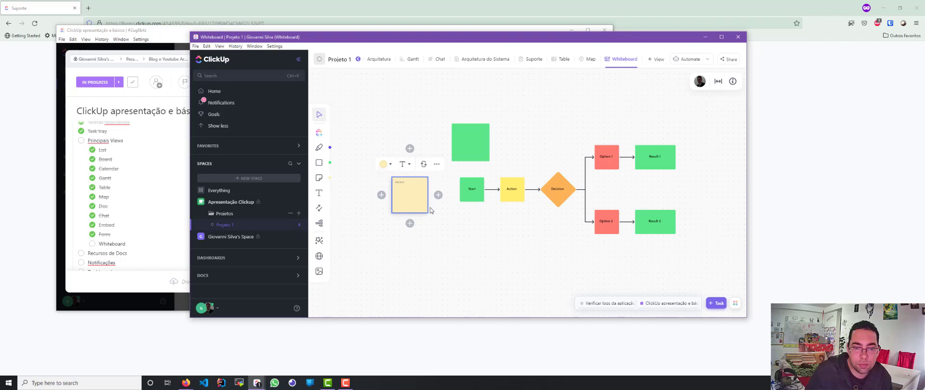
pyautogui.click(401, 181)
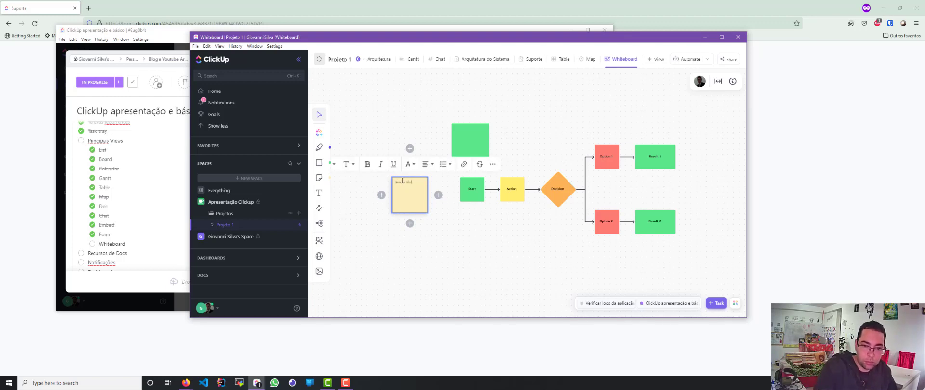
pyautogui.click(448, 250)
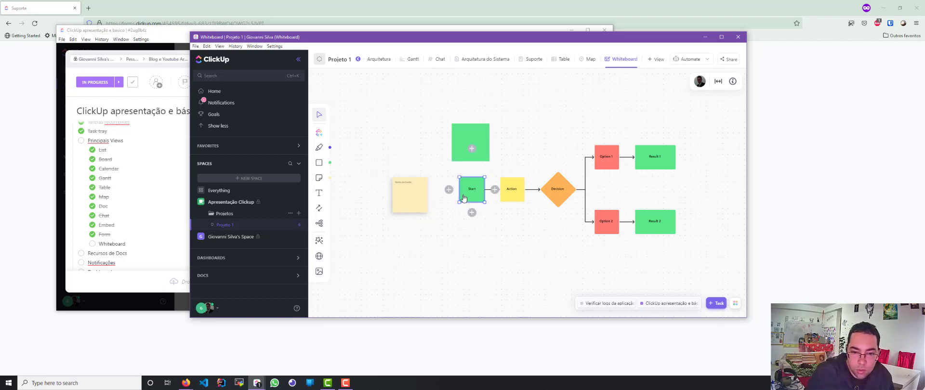
pyautogui.moveTo(454, 189); pyautogui.dragTo(424, 199)
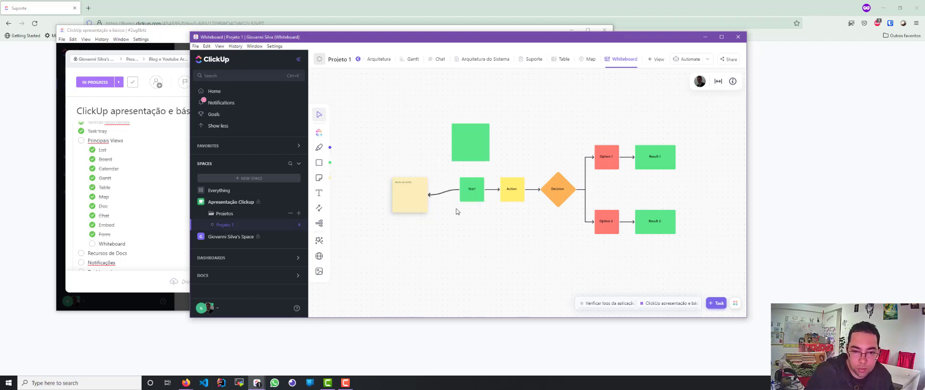
# Add a text box reading "Exsse é um exemplo de texto" below the sticky note
pyautogui.click(319, 193)
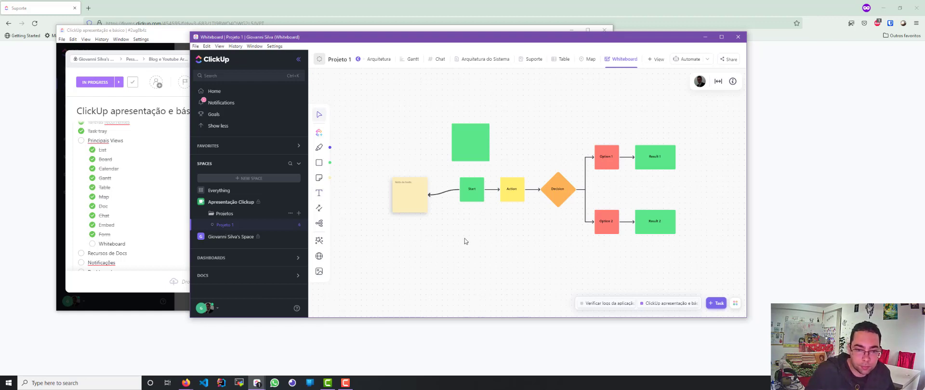
pyautogui.click(415, 224)
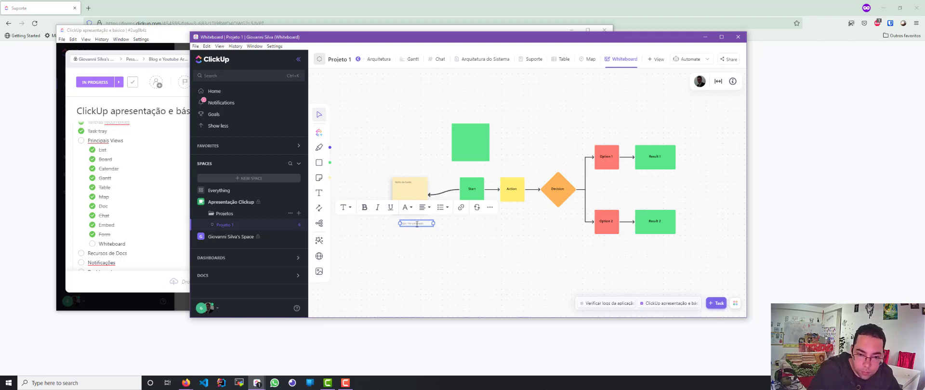
pyautogui.write('T')
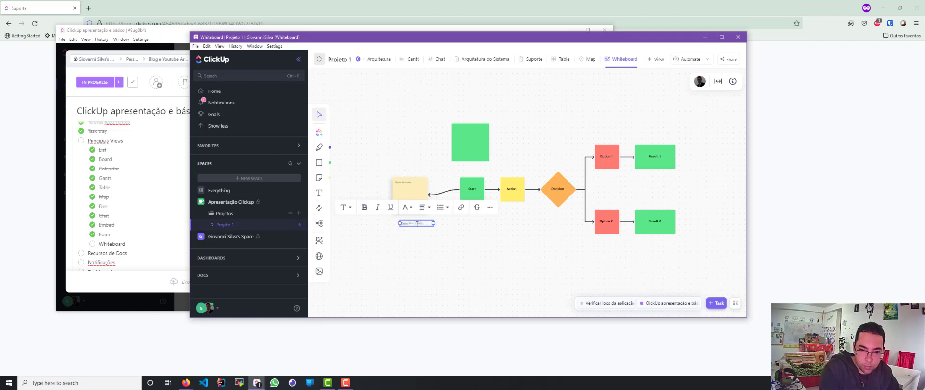
pyautogui.write(' de texto')
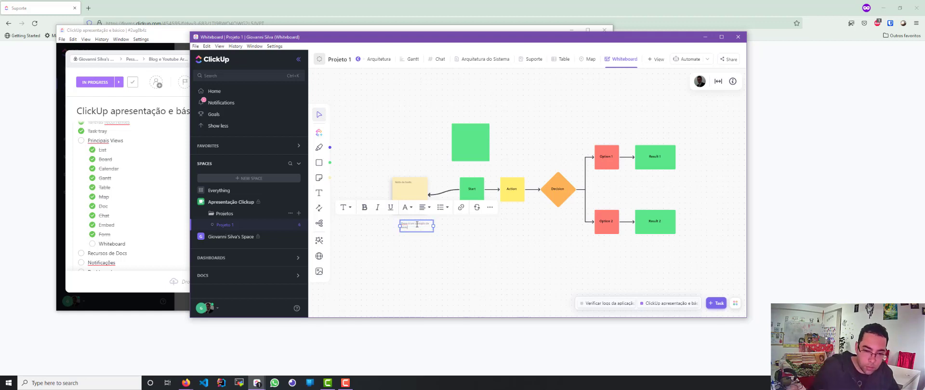
pyautogui.scroll(5, 424, 233)
pyautogui.scroll(-5, 424, 234)
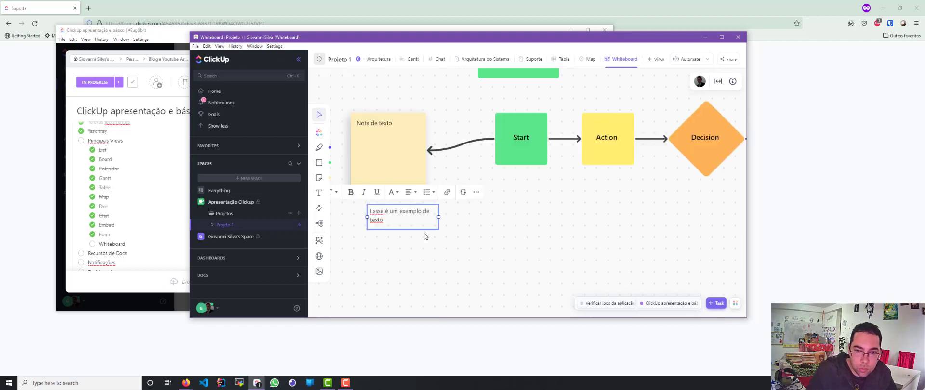
pyautogui.scroll(4, 573, 250)
pyautogui.scroll(-3, 573, 252)
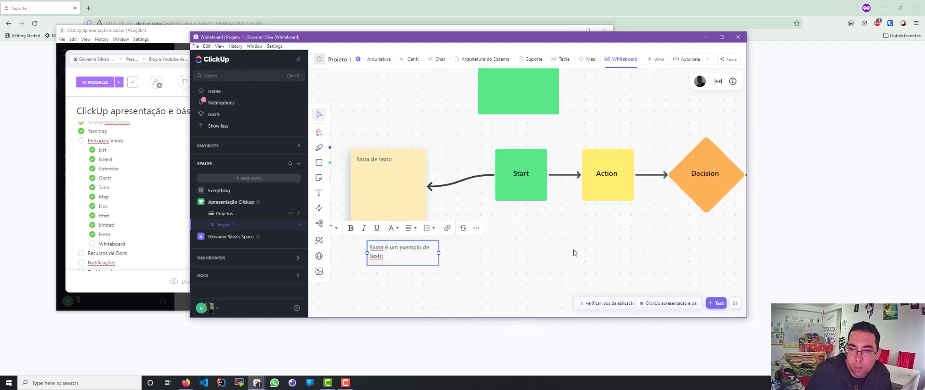
pyautogui.scroll(-3, 573, 253)
pyautogui.scroll(5, 572, 252)
pyautogui.press('super')
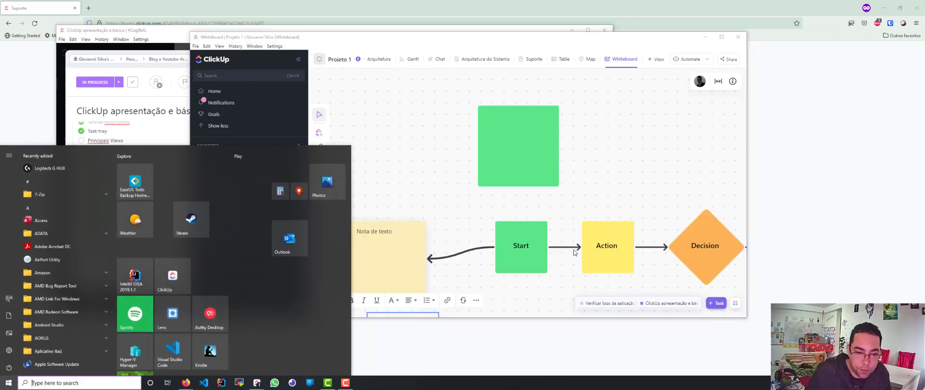
pyautogui.click(452, 195)
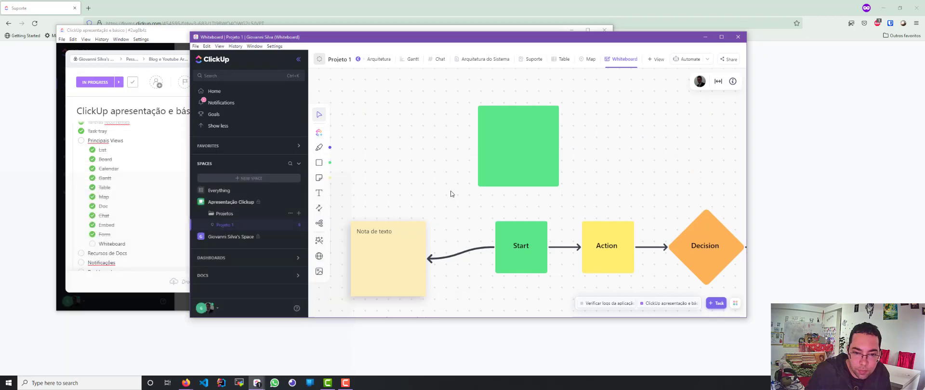
# Place a mind map node beside the green square, attach a node on each side, and label the one over the square "asdf"
pyautogui.click(320, 223)
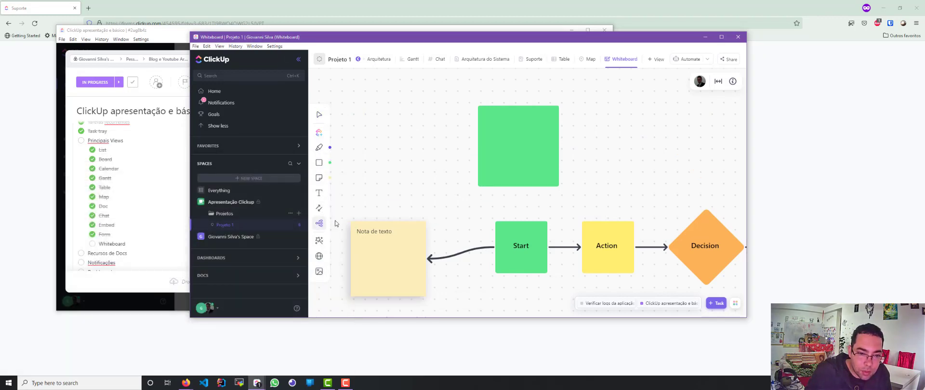
pyautogui.click(606, 154)
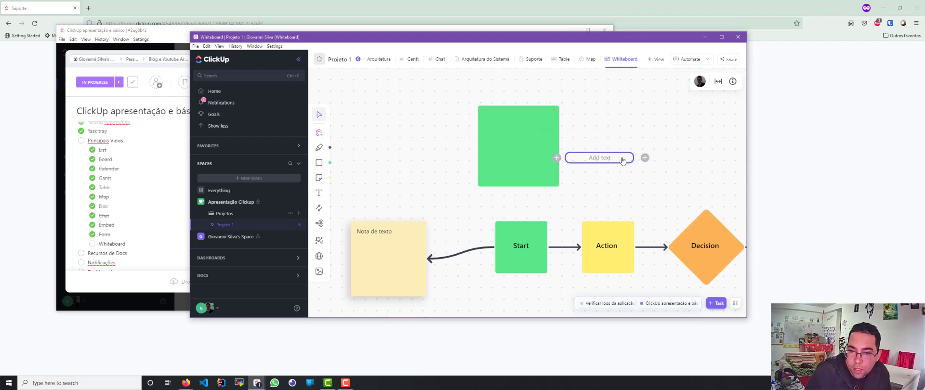
pyautogui.click(645, 158)
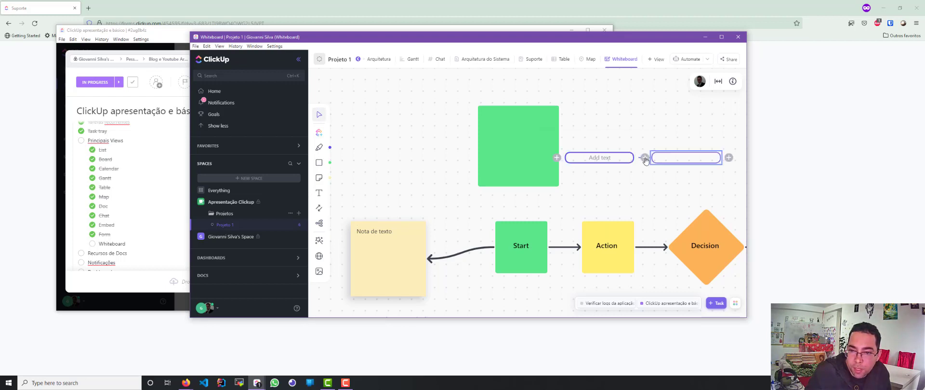
pyautogui.click(598, 158)
pyautogui.click(556, 158)
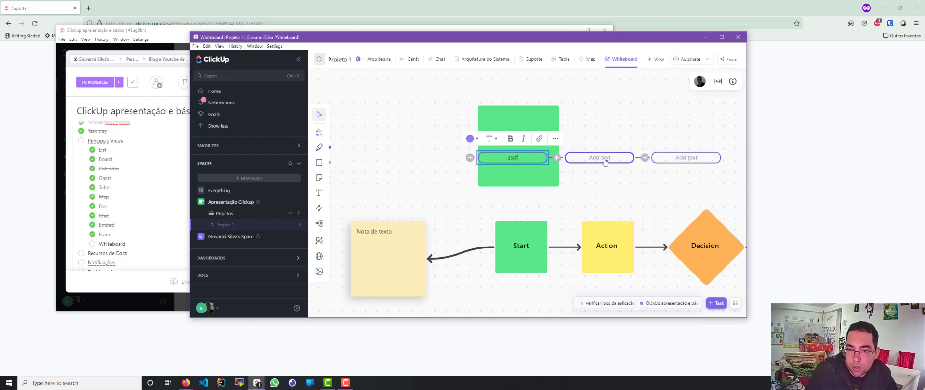
pyautogui.hotkey('ctrl', 'k')
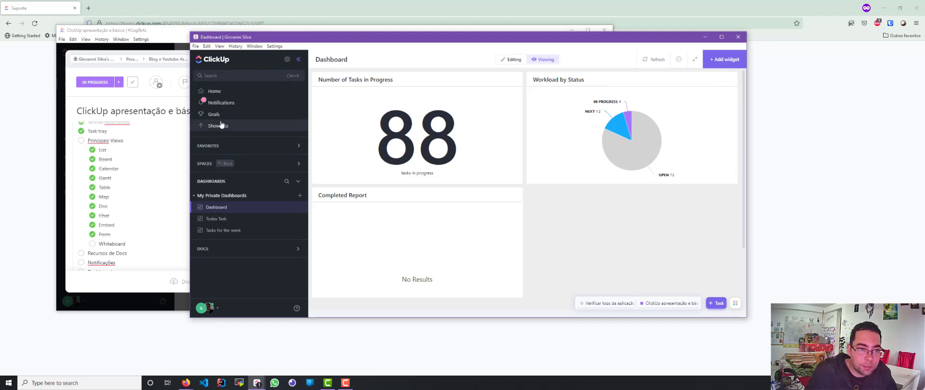
pyautogui.click(220, 163)
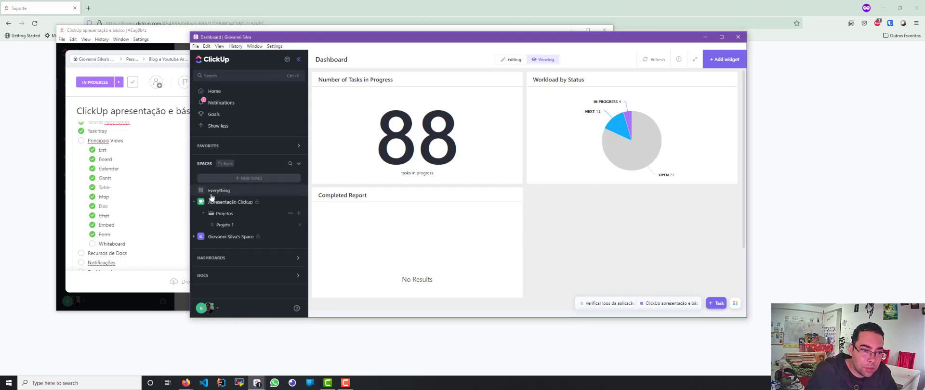
pyautogui.click(225, 224)
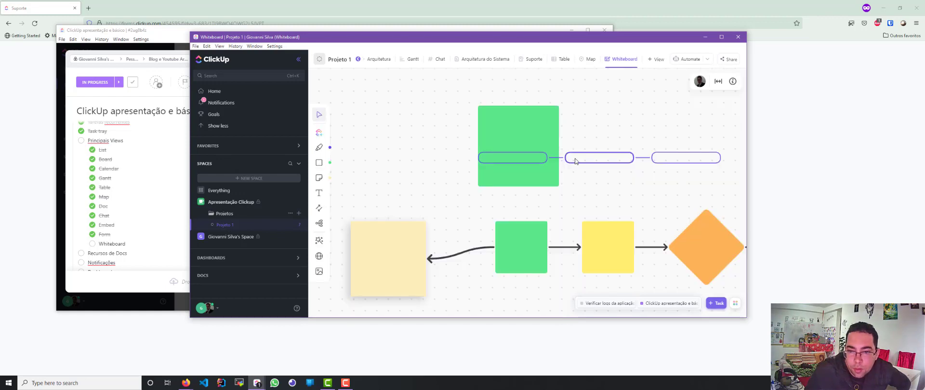
# Move the mind map off the green square so its nodes sit in the empty area beside it
pyautogui.click(592, 157)
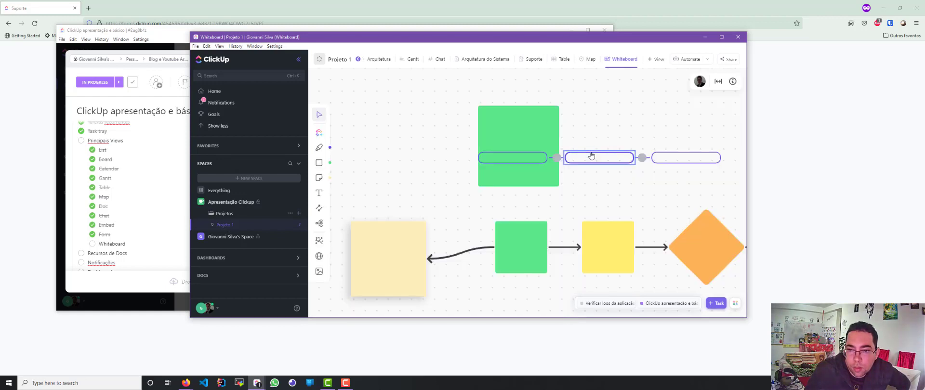
pyautogui.click(593, 122)
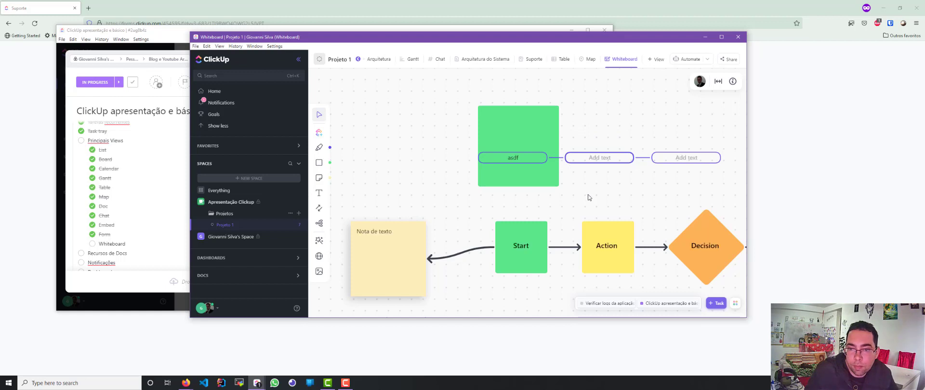
pyautogui.scroll(-2, 588, 195)
pyautogui.moveTo(586, 169); pyautogui.dragTo(650, 136)
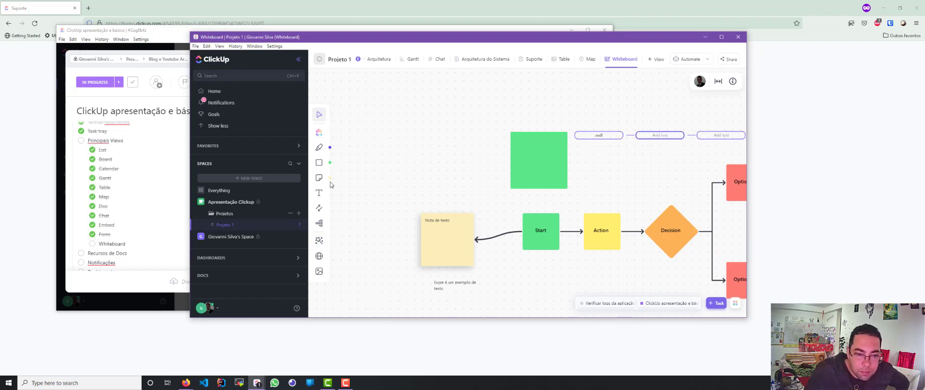
# Draw a purple stick figure with the Pen above the sticky note on the whiteboard
pyautogui.click(320, 273)
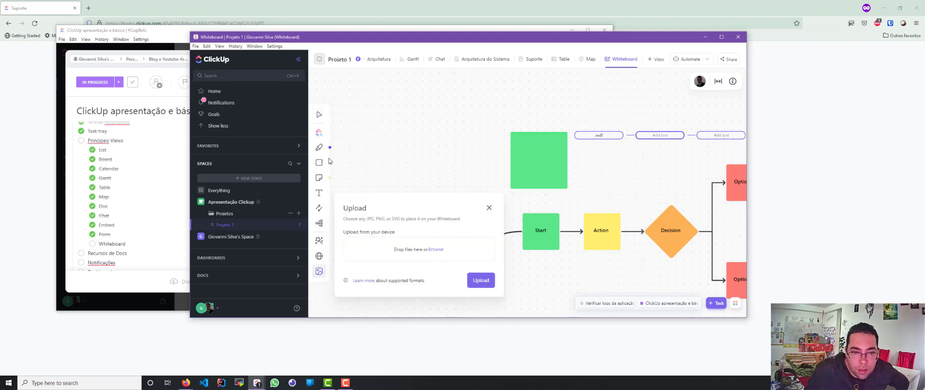
pyautogui.click(319, 147)
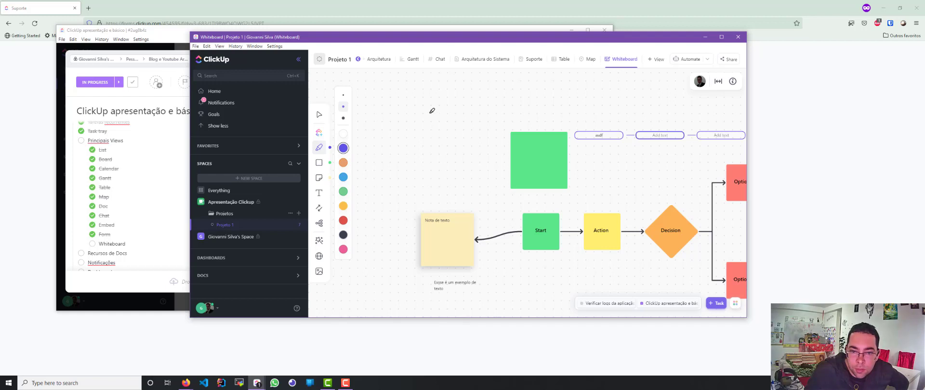
pyautogui.moveTo(431, 112)
pyautogui.mouseDown()
pyautogui.moveTo(439, 119)
pyautogui.moveTo(425, 164)
pyautogui.moveTo(446, 174)
pyautogui.mouseUp()
pyautogui.moveTo(433, 138)
pyautogui.mouseDown()
pyautogui.moveTo(449, 145)
pyautogui.moveTo(418, 144)
pyautogui.mouseUp()
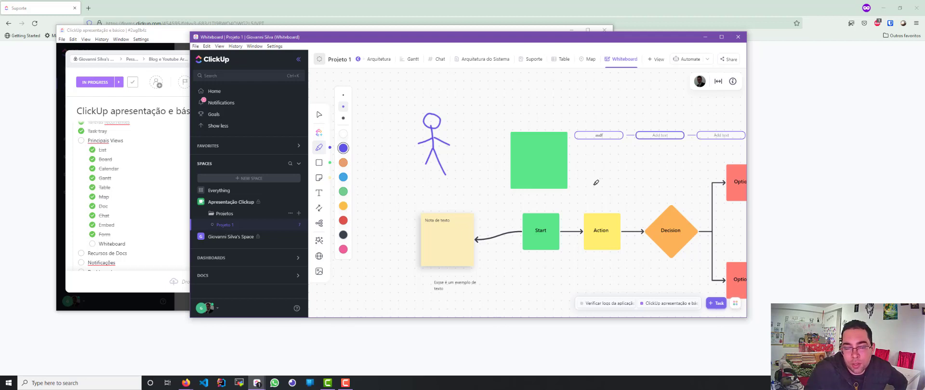
# Embed the existing task "Um teste de problema" beside the sticky note and connect the note to its card with an arrow
pyautogui.click(319, 132)
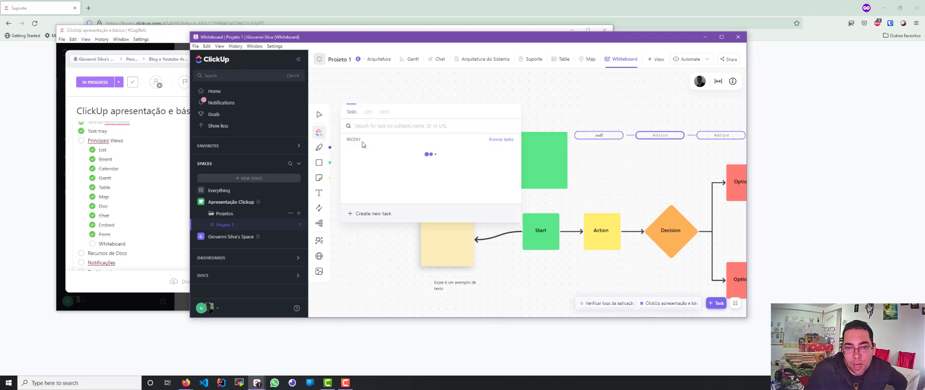
pyautogui.click(403, 151)
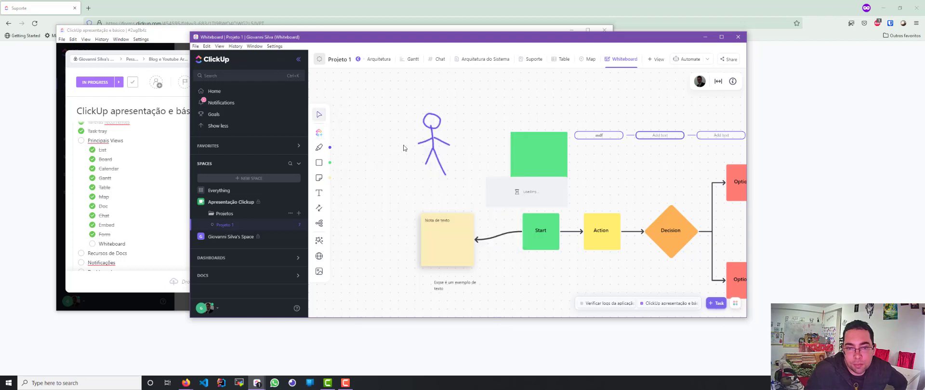
pyautogui.moveTo(517, 196); pyautogui.dragTo(404, 254)
pyautogui.click(432, 247)
pyautogui.moveTo(451, 240); pyautogui.dragTo(458, 251)
pyautogui.moveTo(379, 254); pyautogui.dragTo(394, 249)
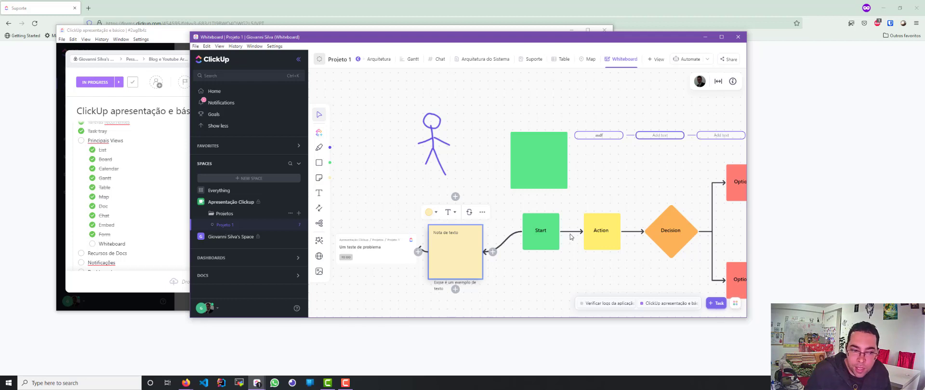
# Look over the whole whiteboard diagram and browse the recent tasks that can be embedded in it
pyautogui.scroll(-2, 573, 207)
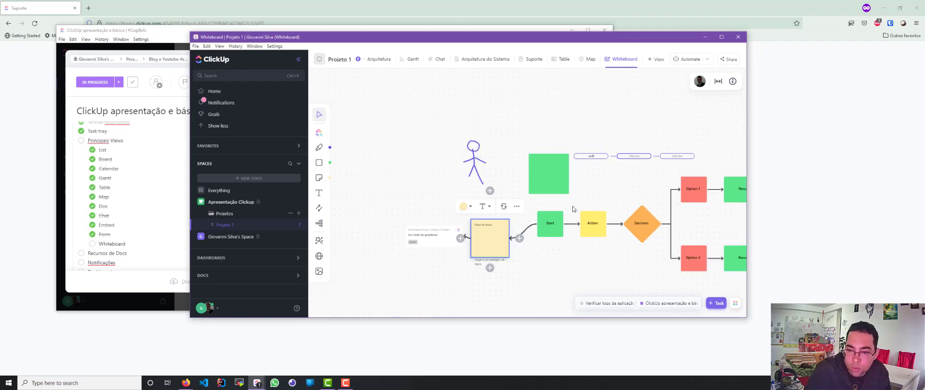
pyautogui.click(491, 262)
pyautogui.click(606, 258)
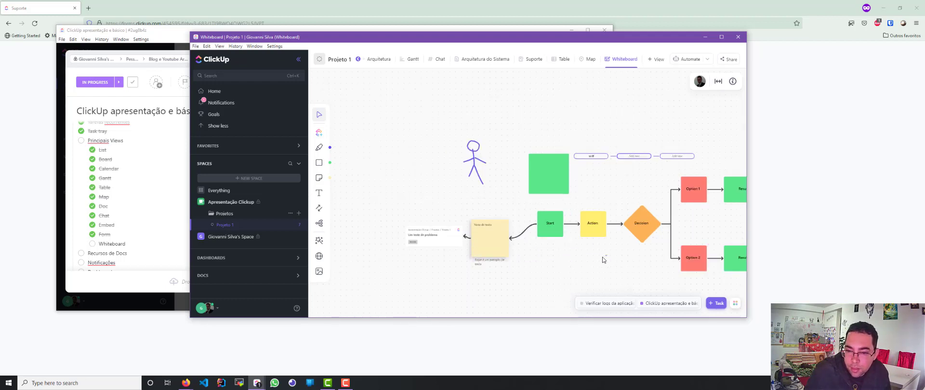
pyautogui.click(319, 122)
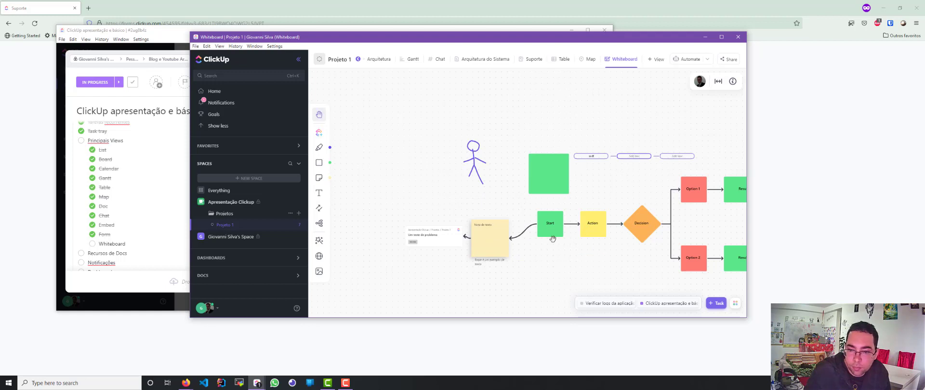
pyautogui.moveTo(592, 250); pyautogui.dragTo(549, 243)
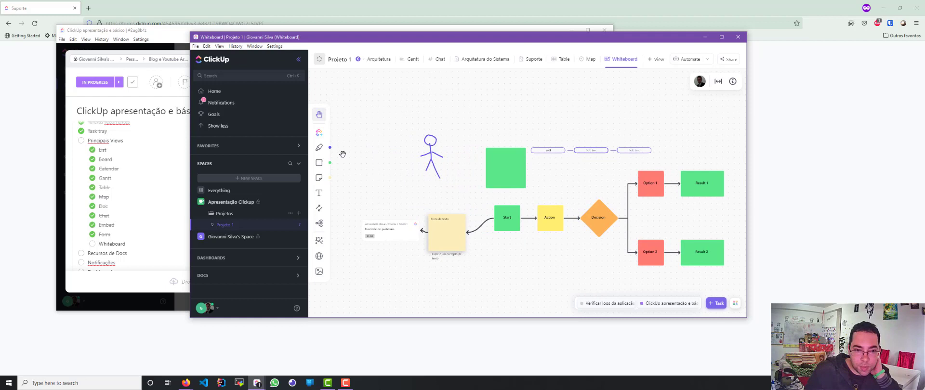
pyautogui.click(319, 132)
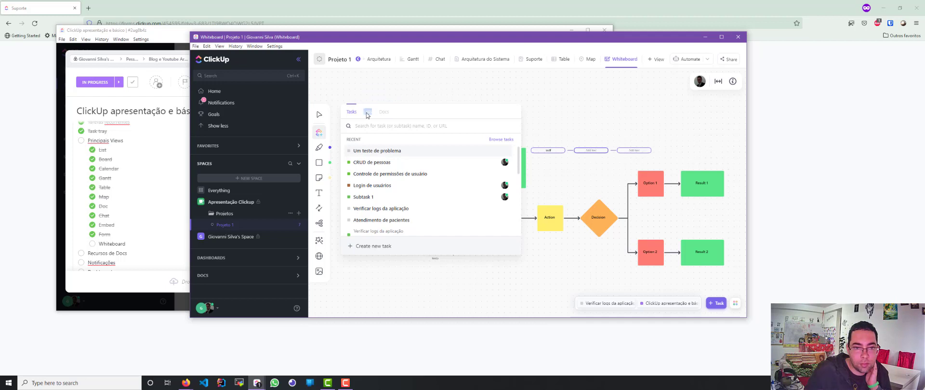
pyautogui.scroll(-3, 424, 219)
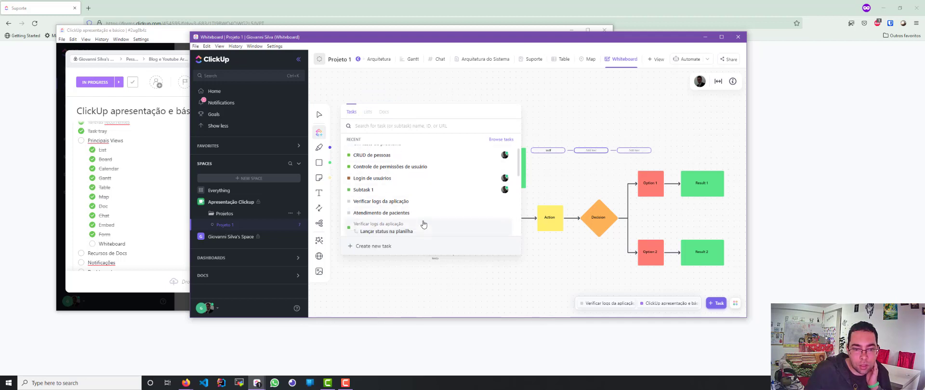
pyautogui.scroll(3, 432, 219)
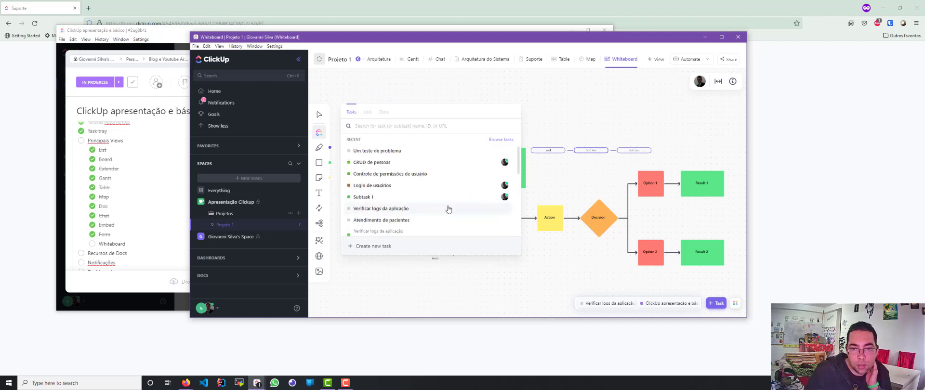
pyautogui.click(547, 122)
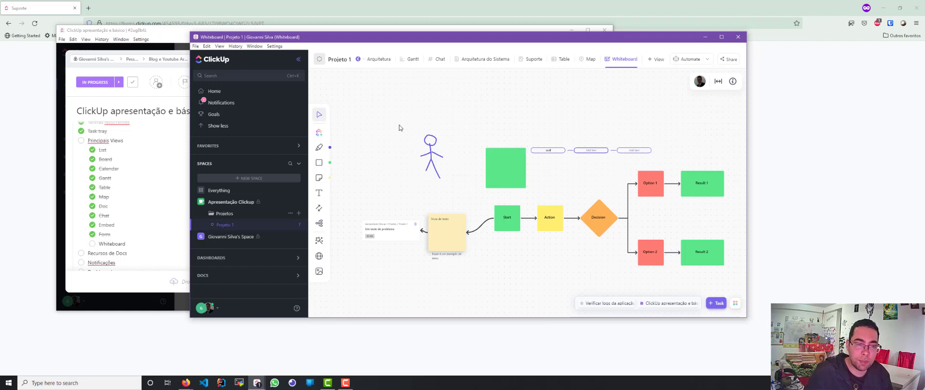
# In the "ClickUp apresentação e básico" task, check off Whiteboard and Principais Views, and review the remaining checklist topics
pyautogui.click(93, 245)
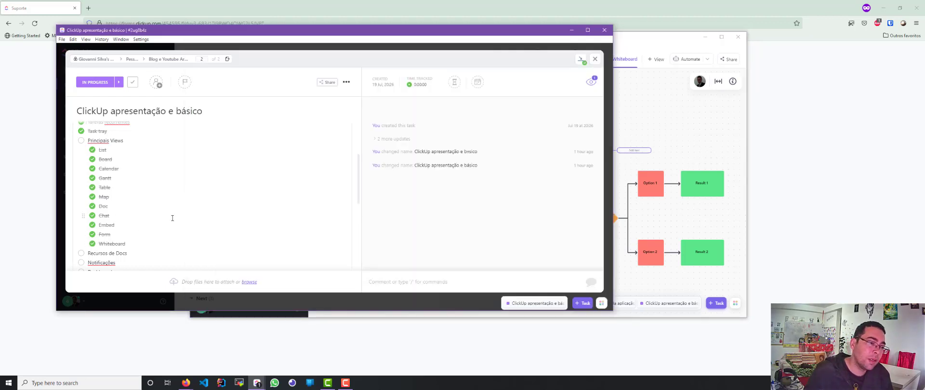
pyautogui.scroll(-1, 173, 218)
pyautogui.scroll(2, 115, 213)
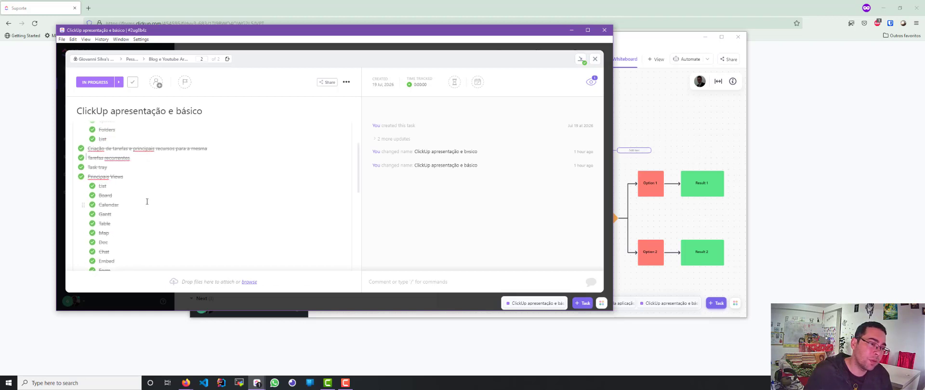
pyautogui.scroll(-3, 147, 202)
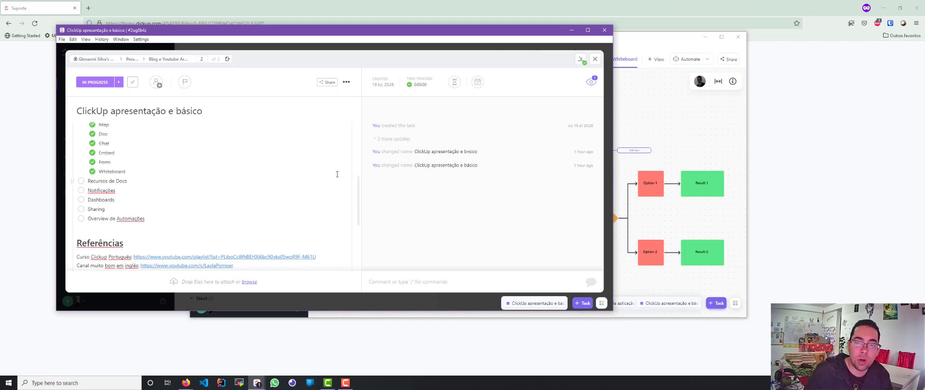
# Show Projeto 1's "Arquitetura do Sistema" doc, and create a new Doc directly in the Projetos folder
pyautogui.click(620, 51)
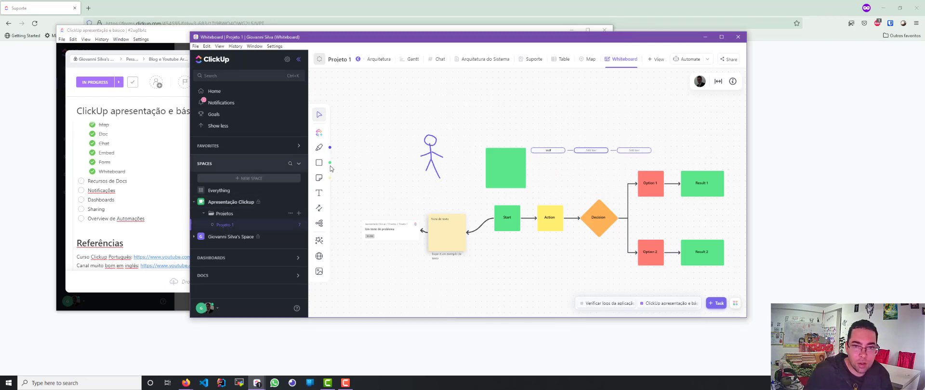
pyautogui.click(499, 62)
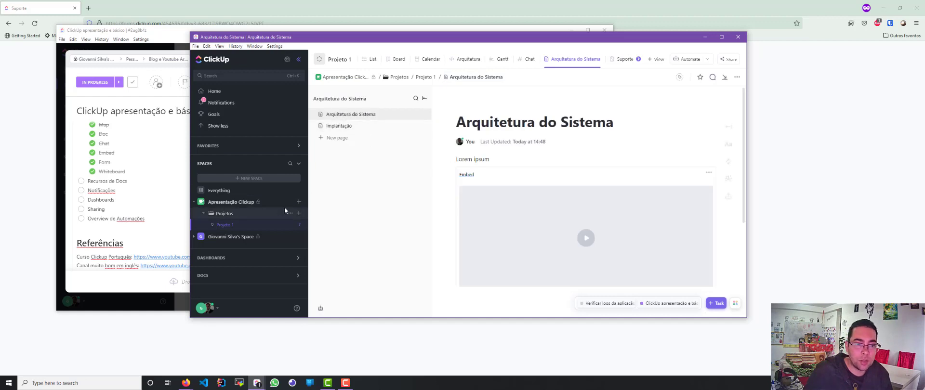
pyautogui.click(298, 213)
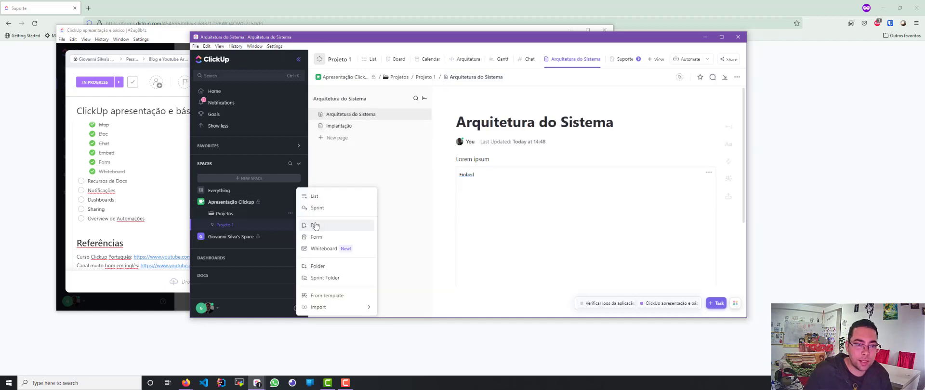
pyautogui.click(315, 225)
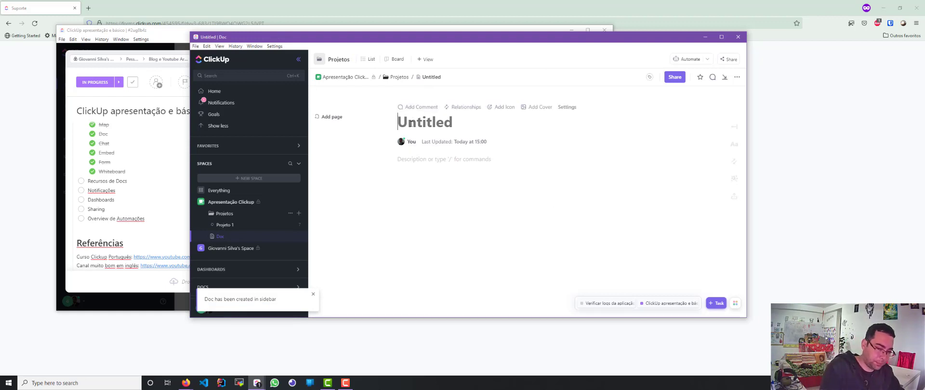
# Title the new doc "Documentação da Sprint" and place the cursor in its body
pyautogui.write('TEst')
pyautogui.press('BackSpace')
pyautogui.press('BackSpace')
pyautogui.press('BackSpace')
pyautogui.press('BackSpace')
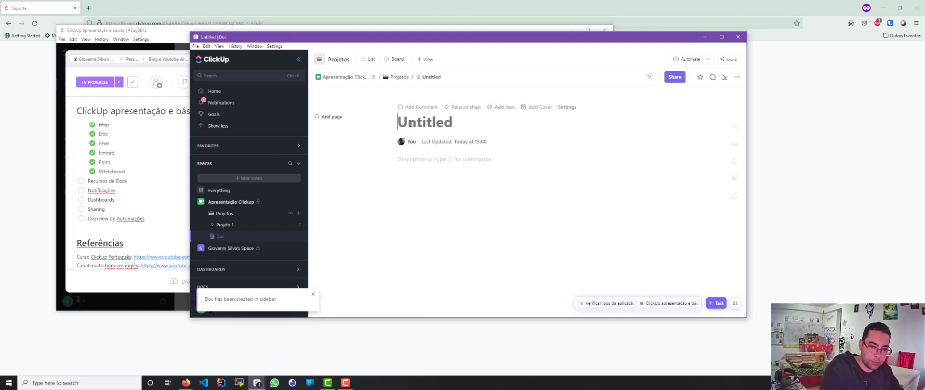
pyautogui.write('Documen')
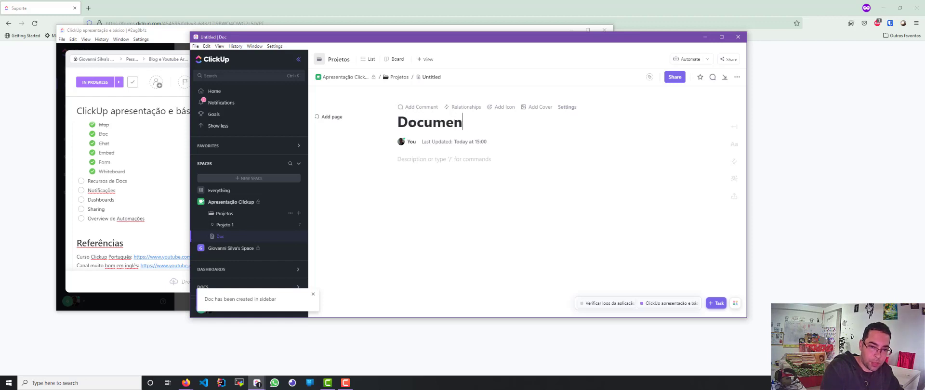
pyautogui.write('tação da S')
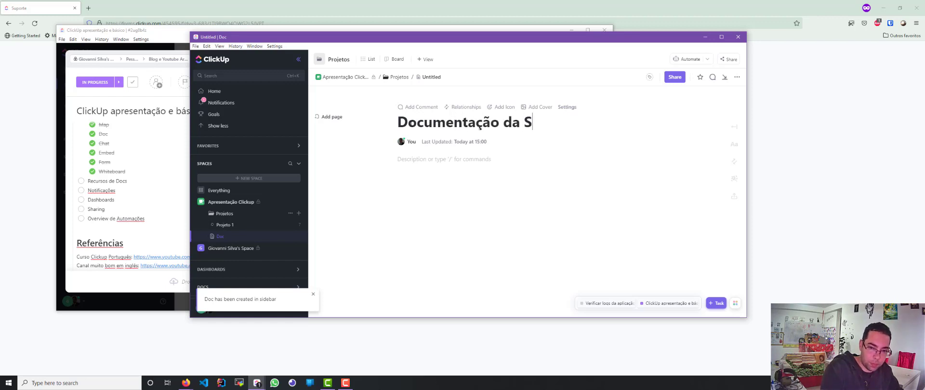
pyautogui.write('print')
pyautogui.click(415, 159)
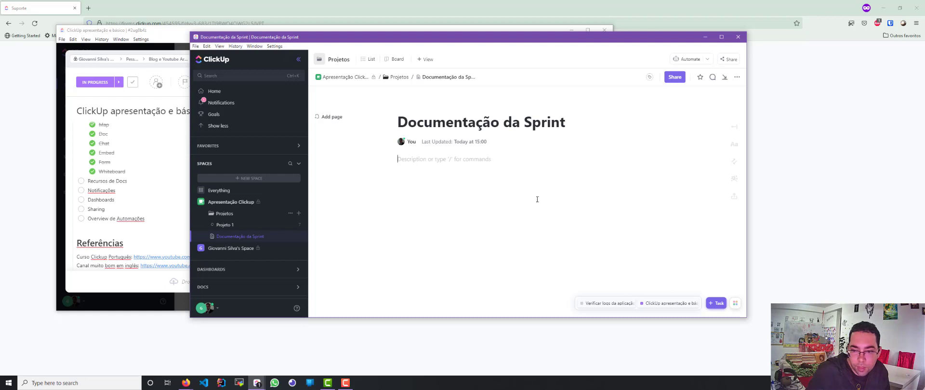
# Create a new standalone Doc titled "Documentação na central de documentos" without choosing a location, and close it
pyautogui.click(715, 302)
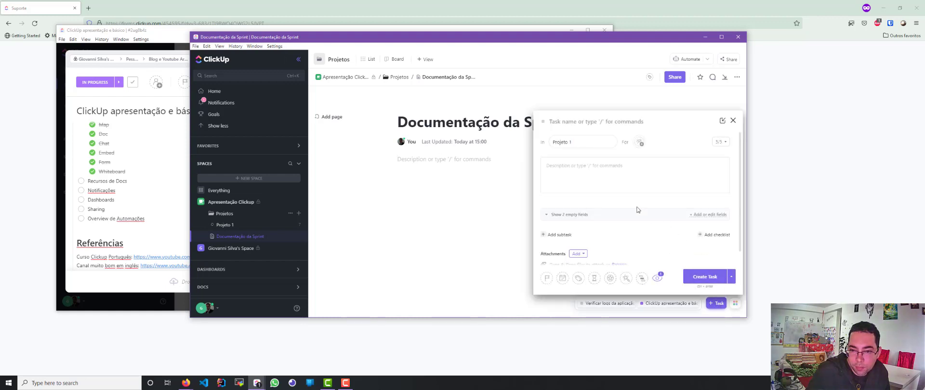
pyautogui.click(735, 304)
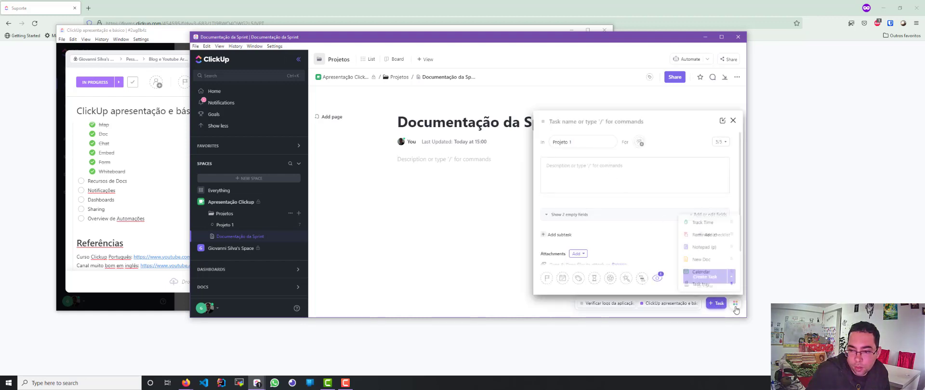
pyautogui.click(720, 261)
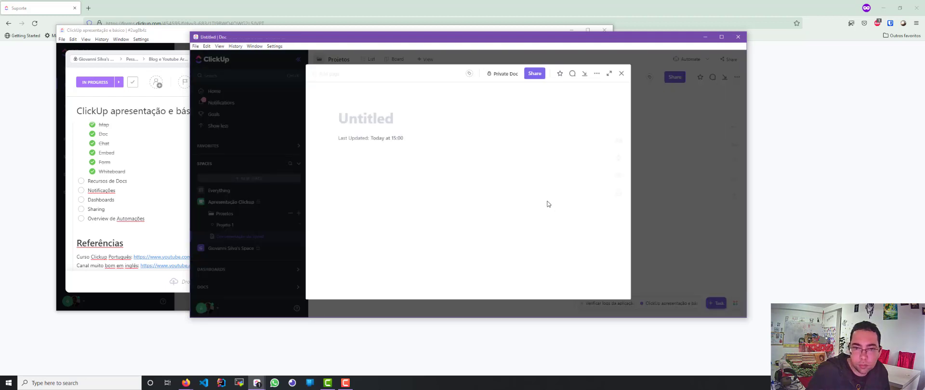
pyautogui.write('D')
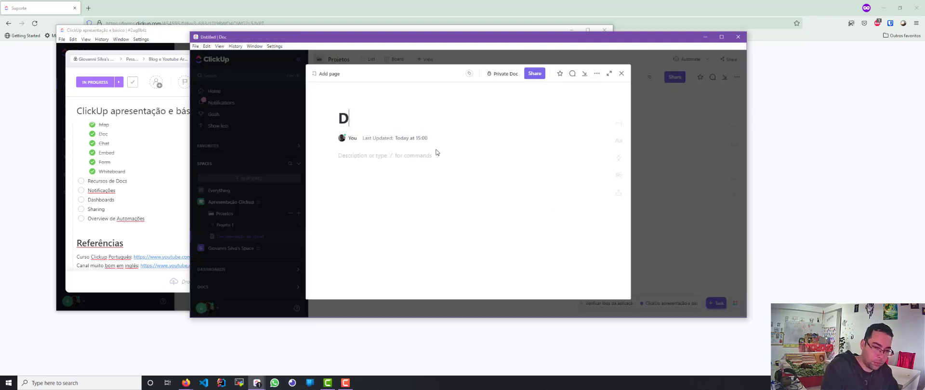
pyautogui.write('ocumentação')
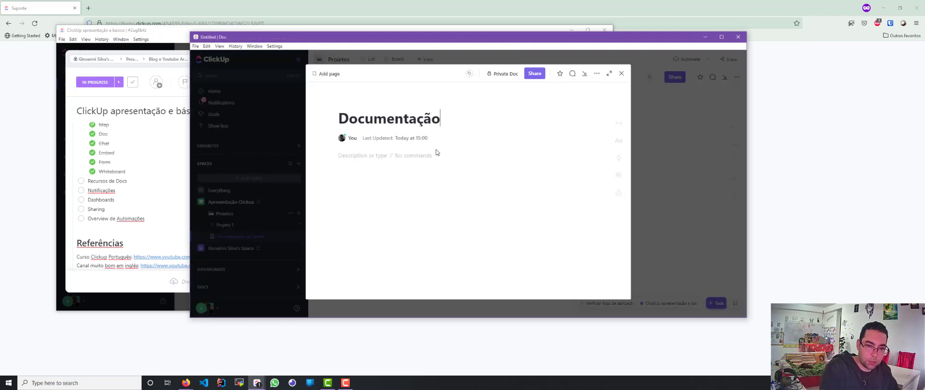
pyautogui.write(' na central de documentos')
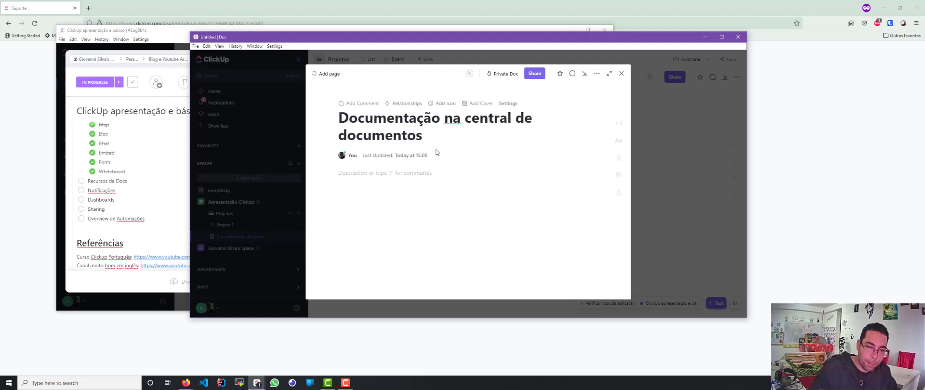
pyautogui.click(675, 200)
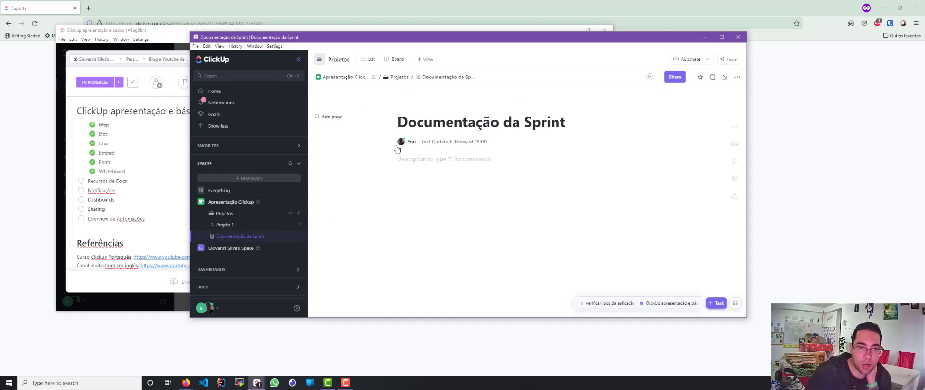
# Review the contents of the Projetos folder and Projeto 1, and open the list of all Docs
pyautogui.click(229, 216)
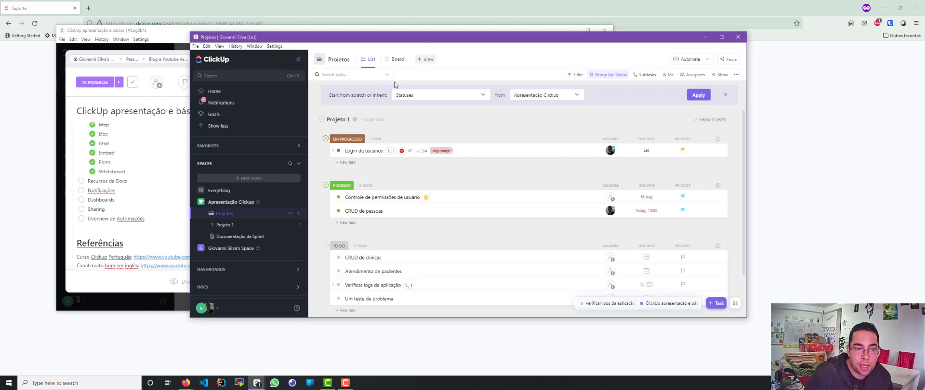
pyautogui.click(239, 227)
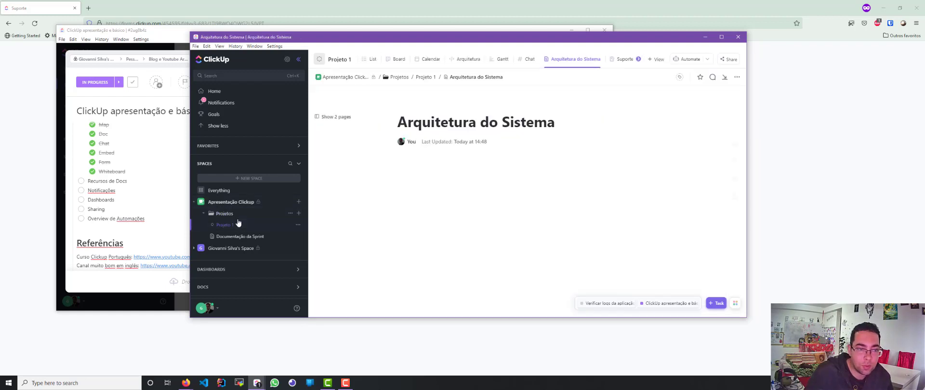
pyautogui.click(229, 215)
pyautogui.click(228, 215)
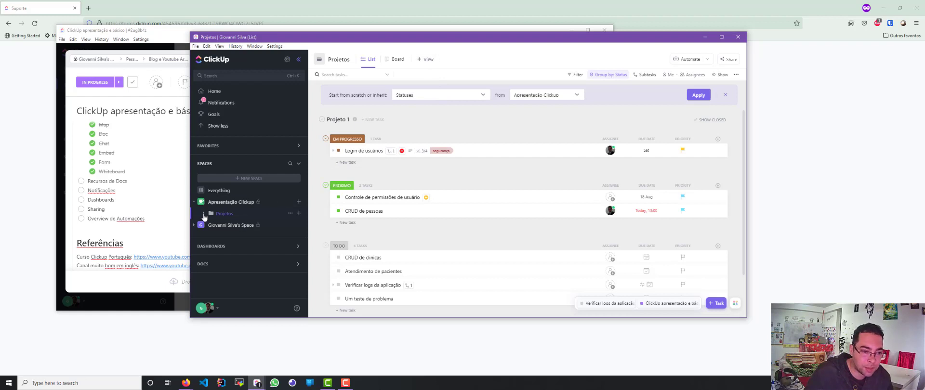
pyautogui.click(225, 214)
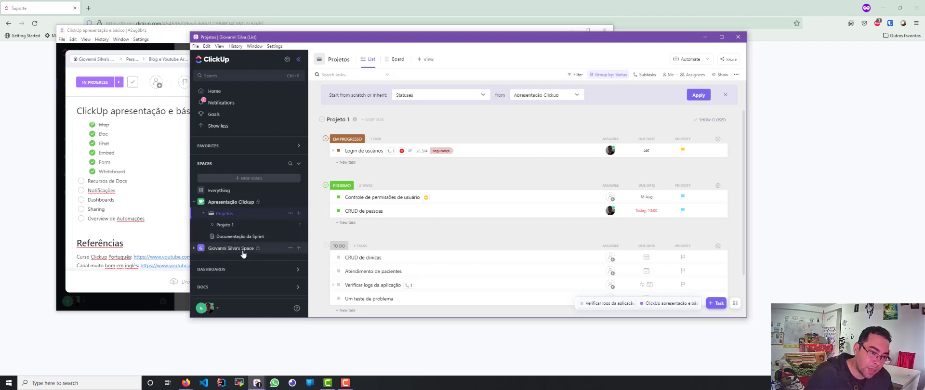
pyautogui.click(234, 286)
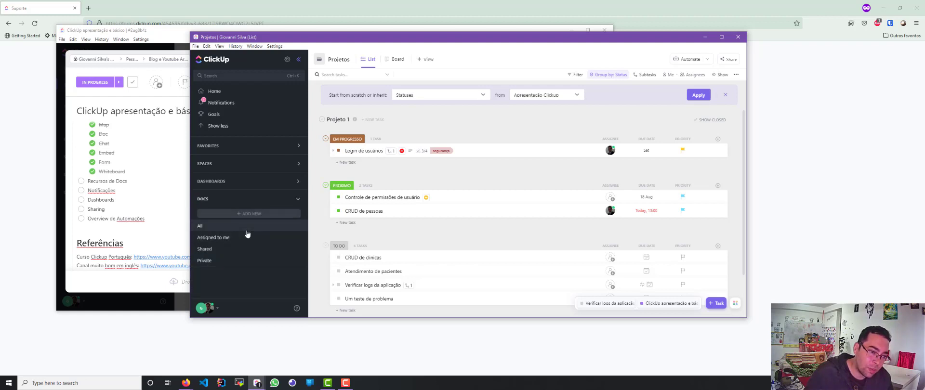
pyautogui.click(214, 227)
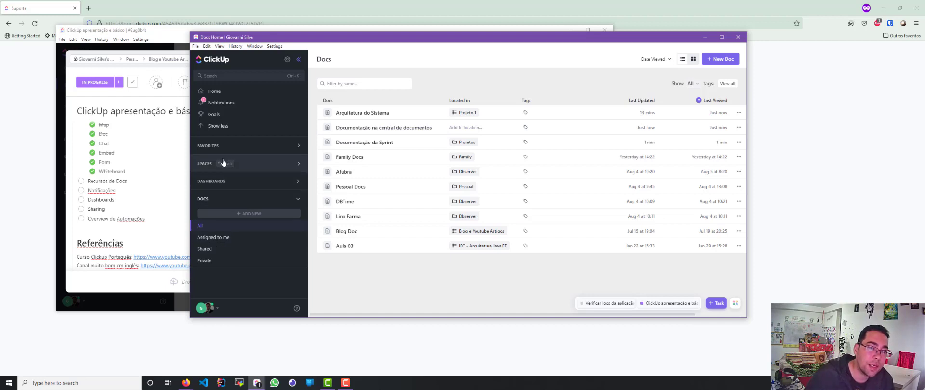
# Add "Documentação na central de documentos" to the sidebar under the Apresentação Clickup space, and show it among the spaces
pyautogui.click(464, 128)
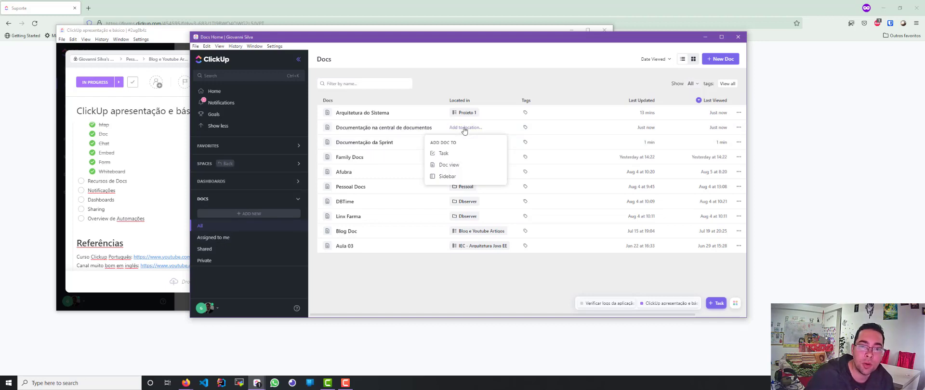
pyautogui.click(452, 177)
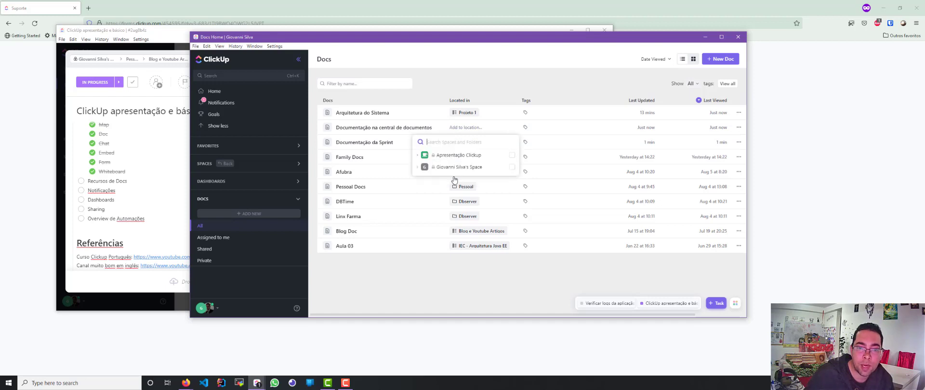
pyautogui.click(512, 157)
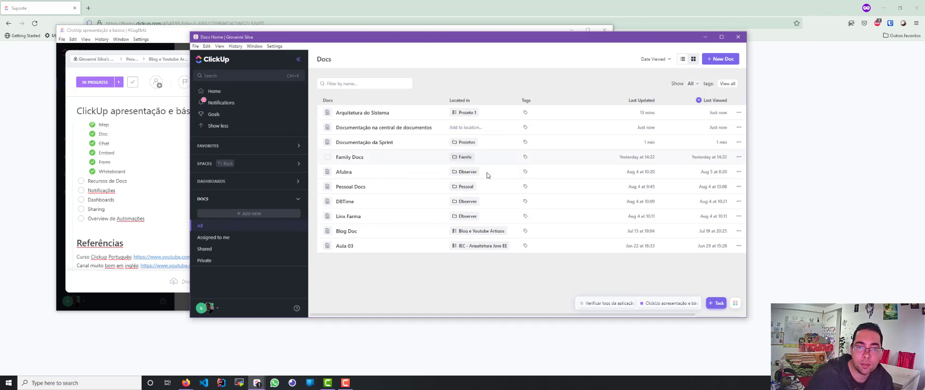
pyautogui.click(213, 166)
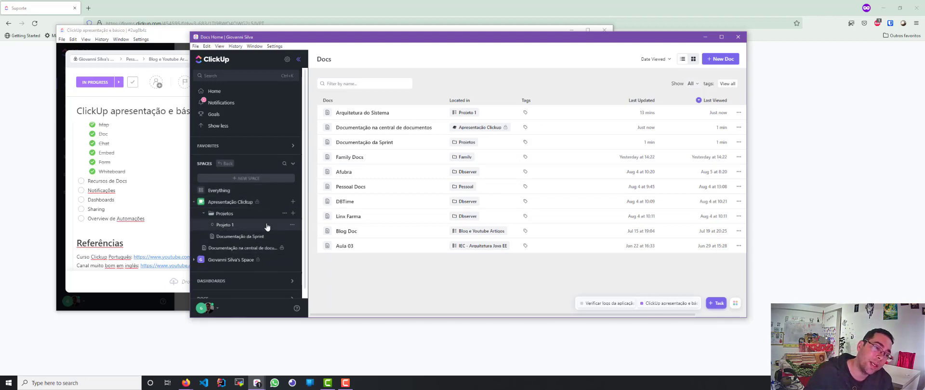
pyautogui.scroll(-1, 279, 225)
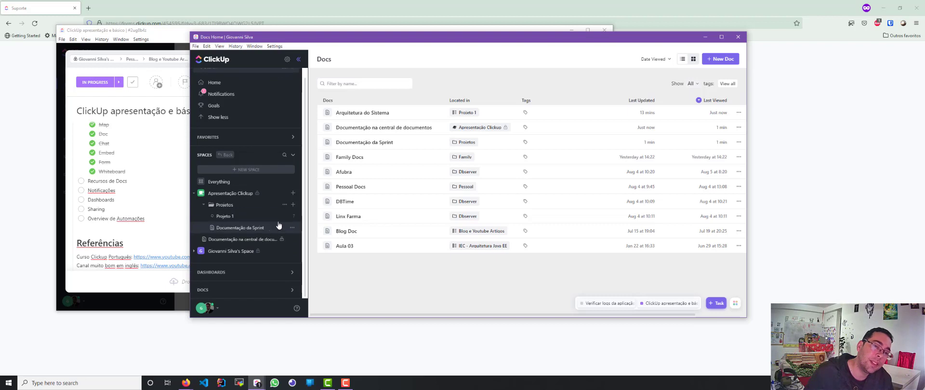
# Add "Documentação na central de documentos" to the favorites under its own name, and open it from the favorites
pyautogui.click(385, 129)
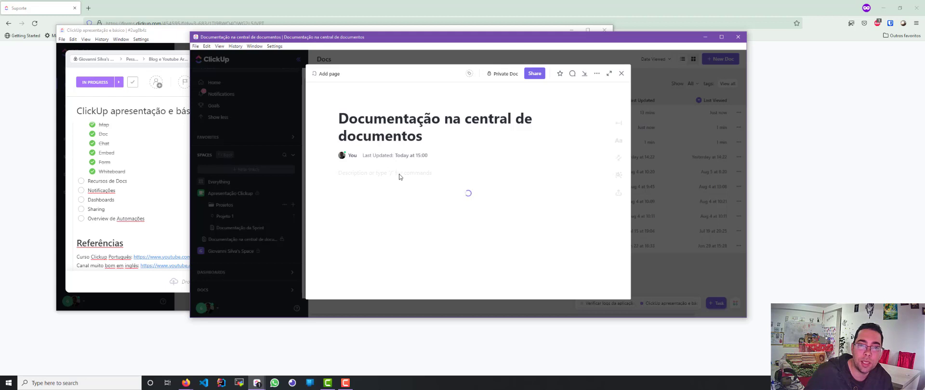
pyautogui.click(559, 73)
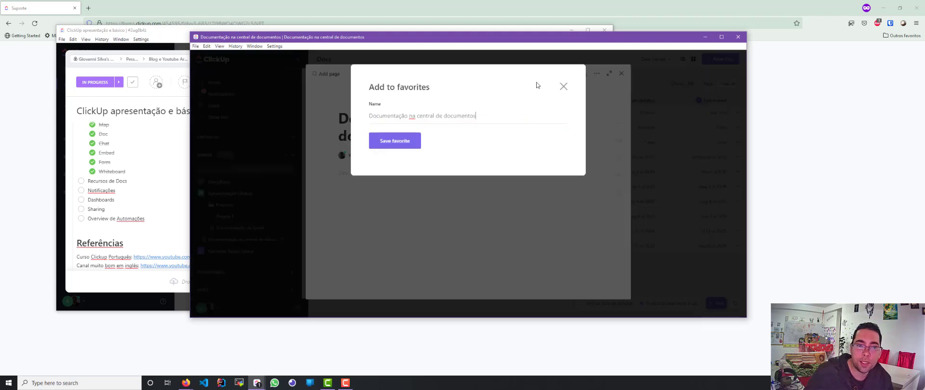
pyautogui.click(395, 141)
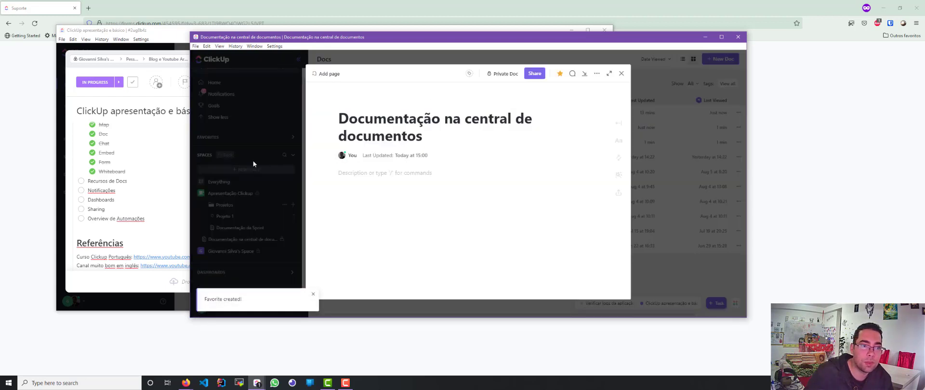
pyautogui.click(241, 139)
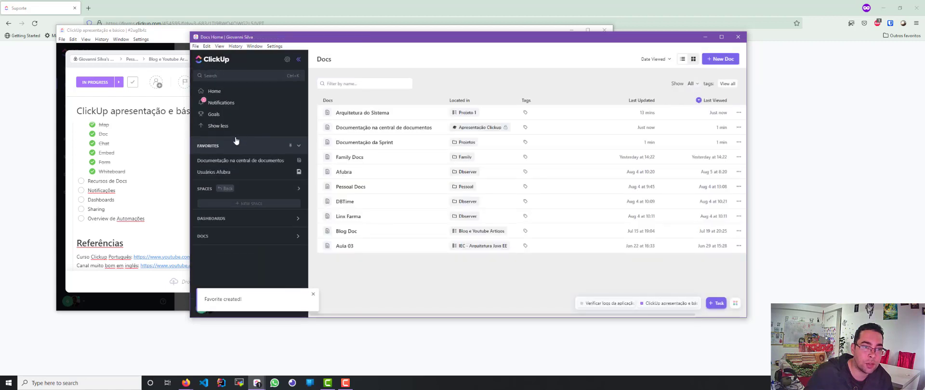
pyautogui.click(249, 163)
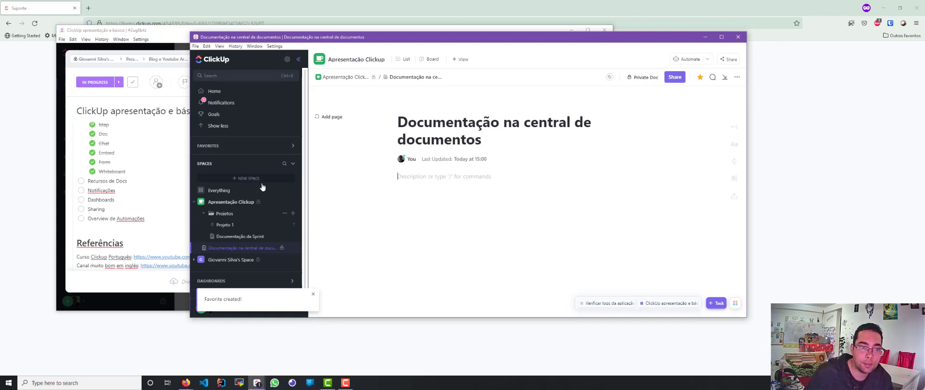
pyautogui.click(438, 173)
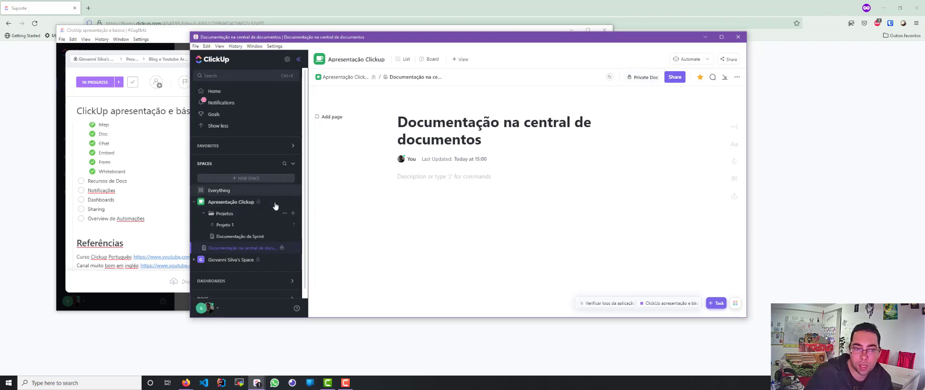
# Enable the public link for sharing this Doc, check the link expiration option, and copy the public link
pyautogui.click(674, 78)
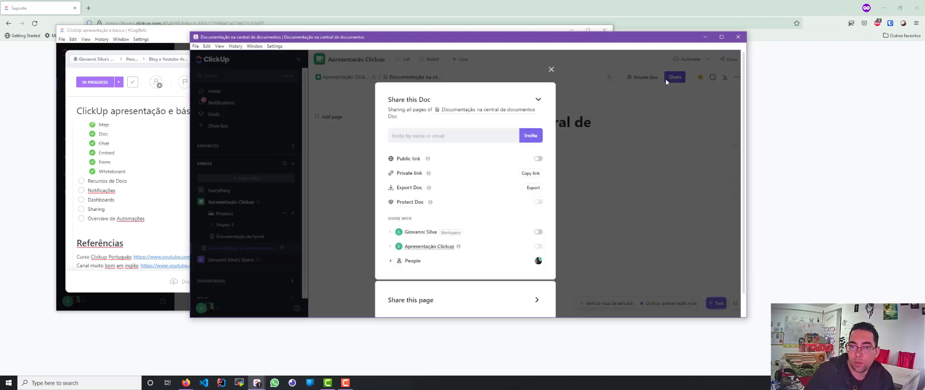
pyautogui.click(538, 159)
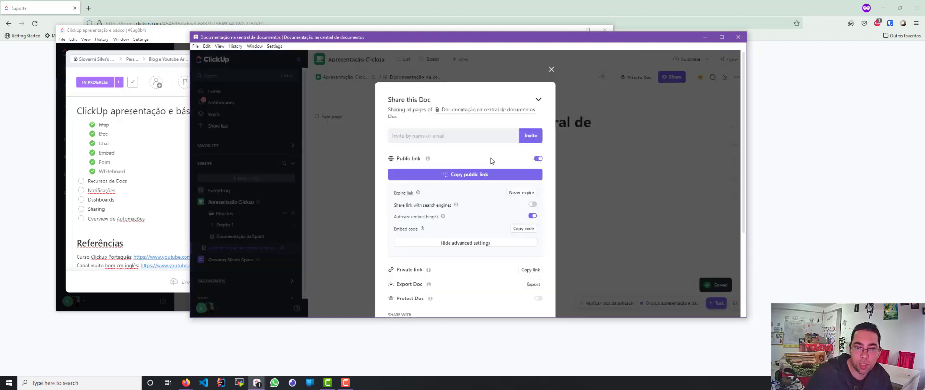
pyautogui.click(466, 178)
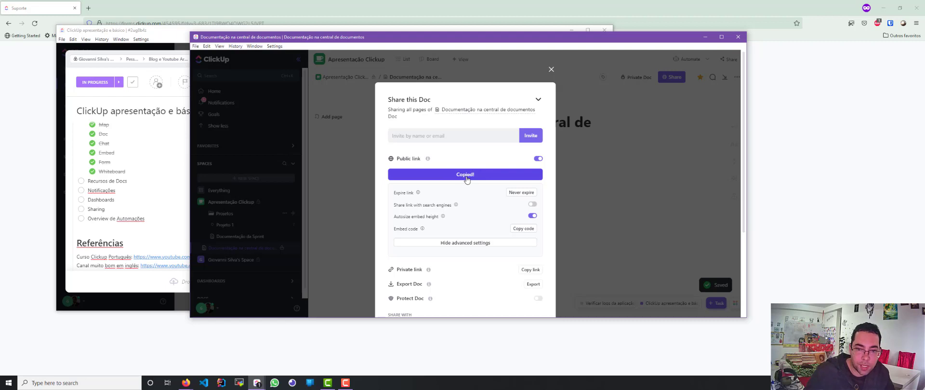
pyautogui.click(520, 193)
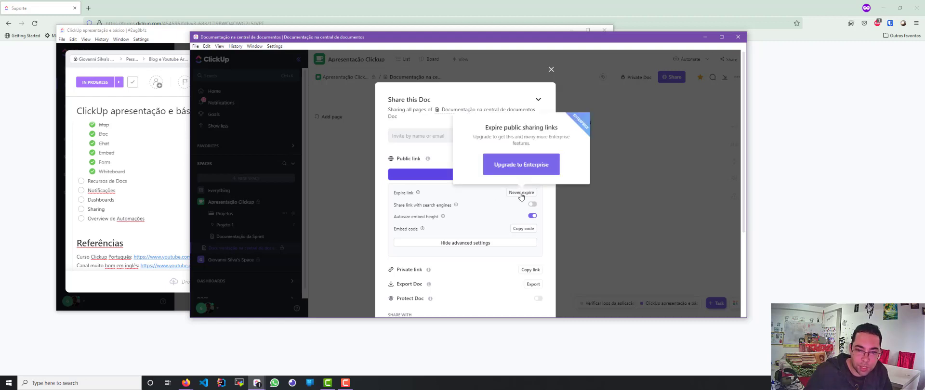
pyautogui.click(414, 157)
pyautogui.click(442, 176)
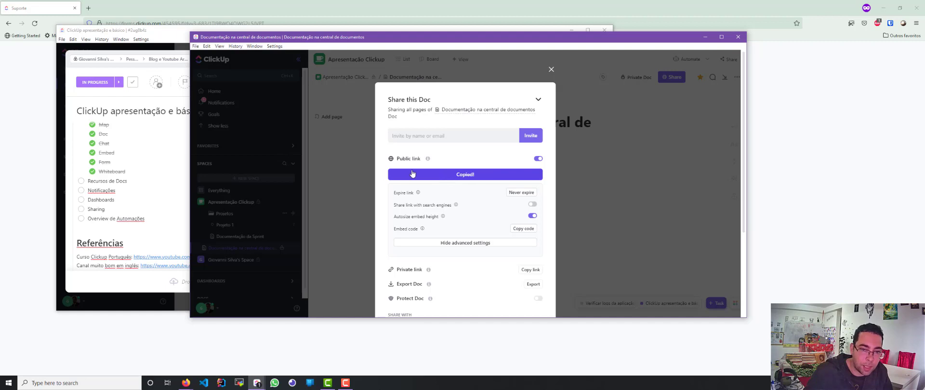
# Switch to Firefox, open the copied public link in a new tab, and show the shared Doc's download formats
pyautogui.click(80, 11)
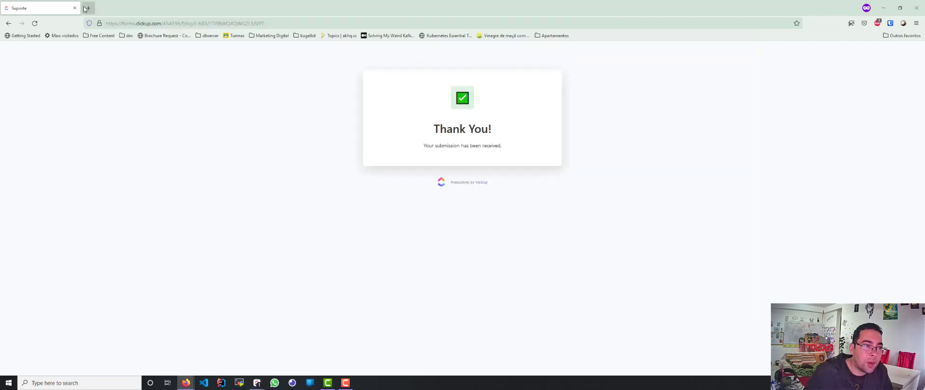
pyautogui.click(87, 8)
pyautogui.click(104, 24)
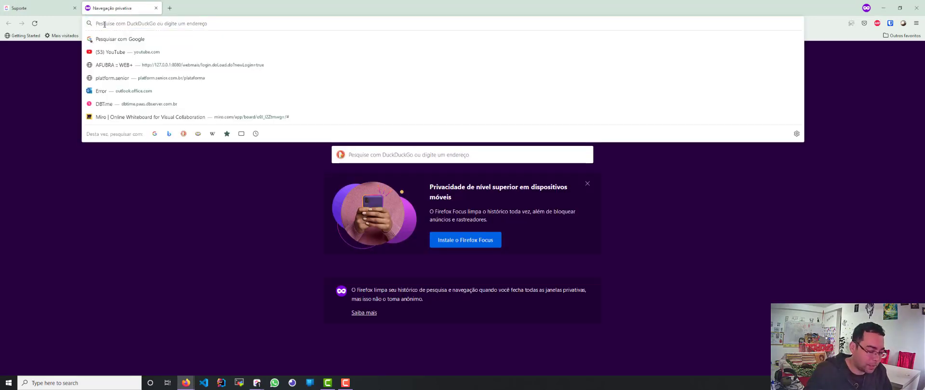
pyautogui.hotkey('ctrl', 'v')
pyautogui.press('Return')
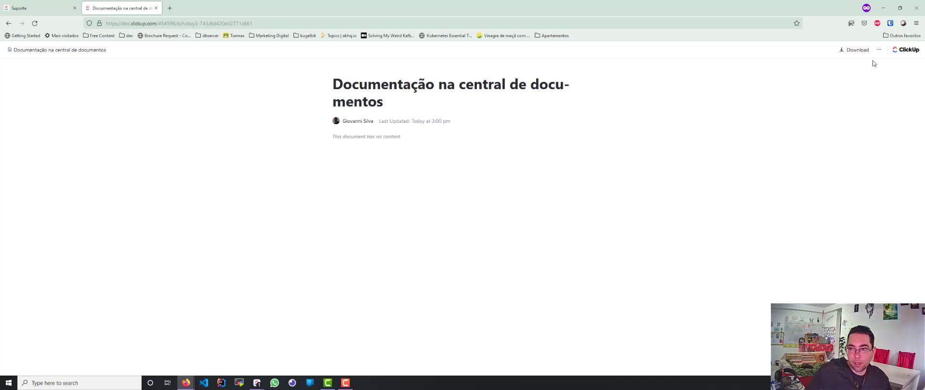
pyautogui.click(855, 50)
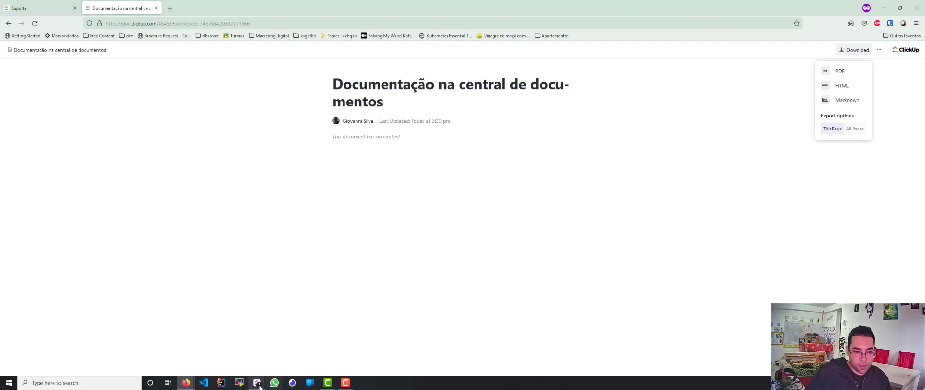
# Switch back to the ClickUp window showing the Doc and close its sharing settings
pyautogui.moveTo(258, 385)
pyautogui.click(290, 358)
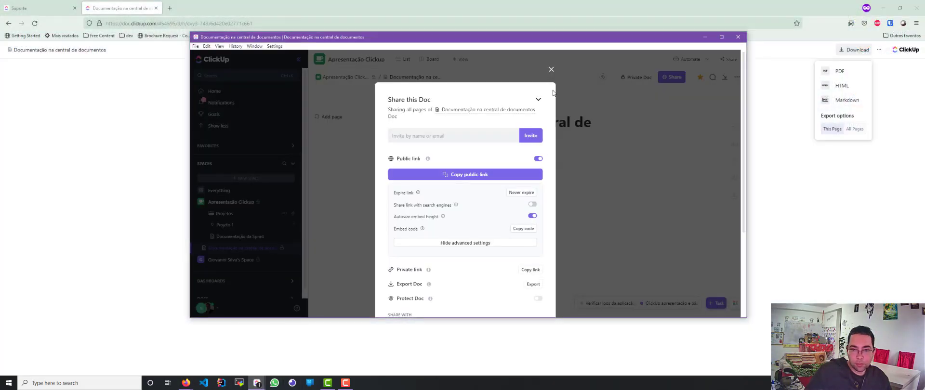
pyautogui.click(552, 70)
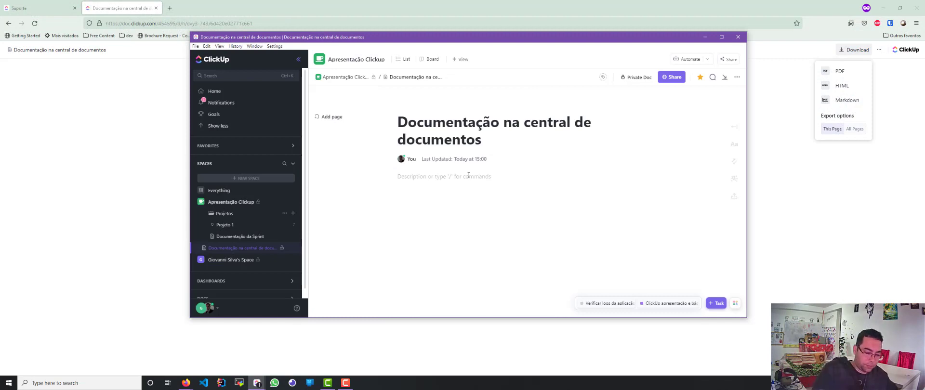
# Write "Teste de um documento escrito no clickup" as the Doc's first line and start a new line below it
pyautogui.write('Teste de um documento escrito no clickup')
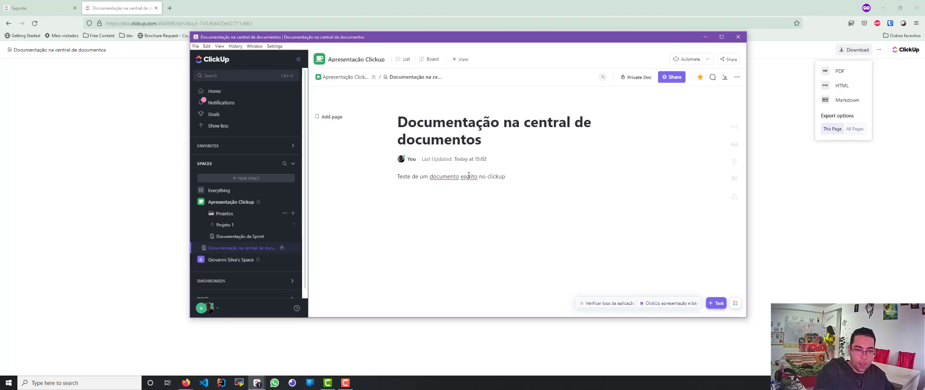
pyautogui.press('Return')
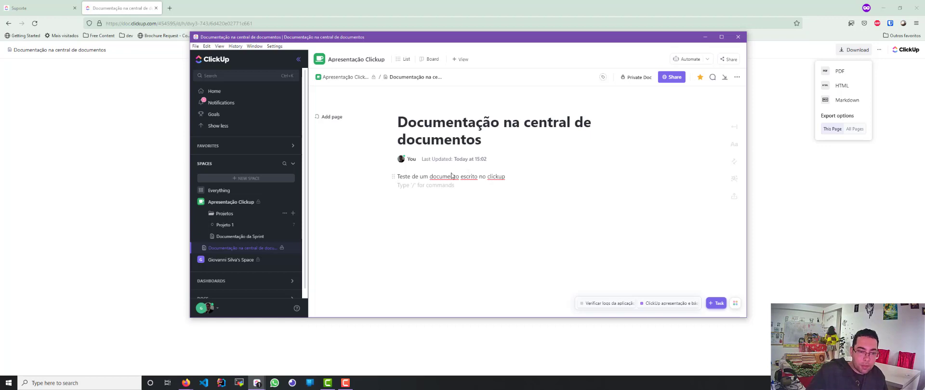
# Open the Downloads folder in File Explorer and arrange its window in front of the ClickUp Doc
pyautogui.click(10, 385)
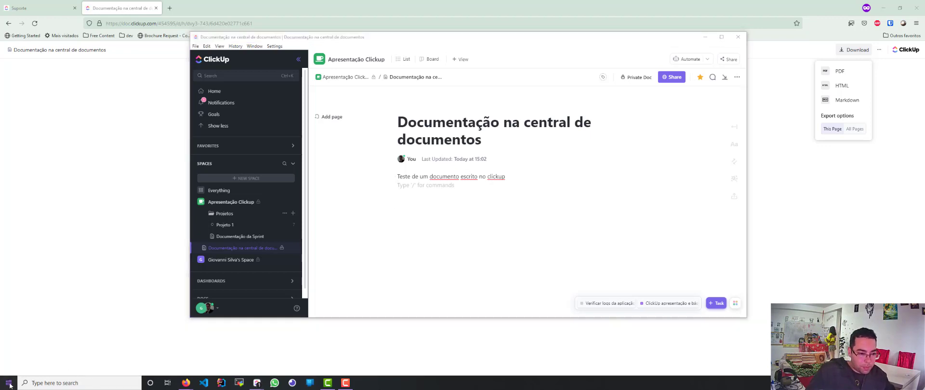
pyautogui.click(410, 345)
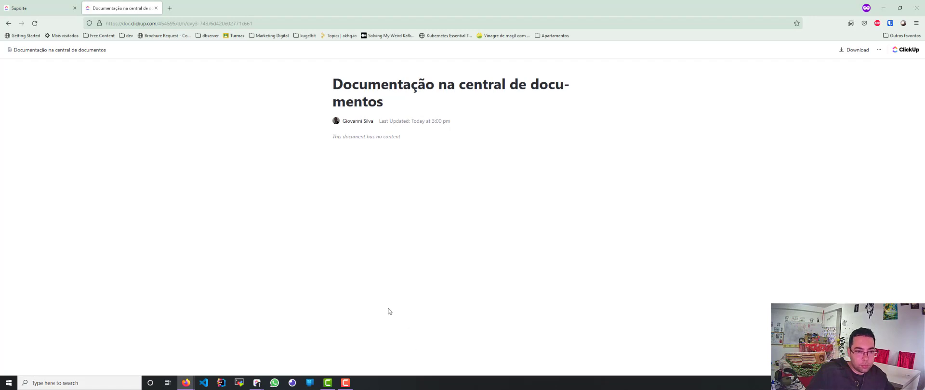
pyautogui.press('super+e')
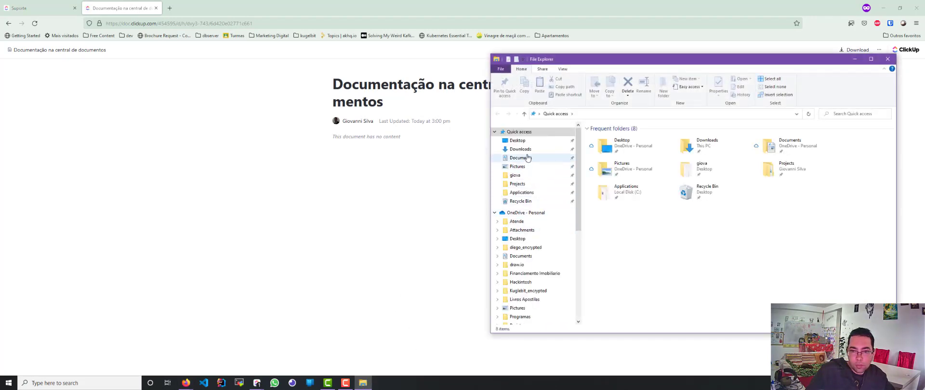
pyautogui.click(527, 151)
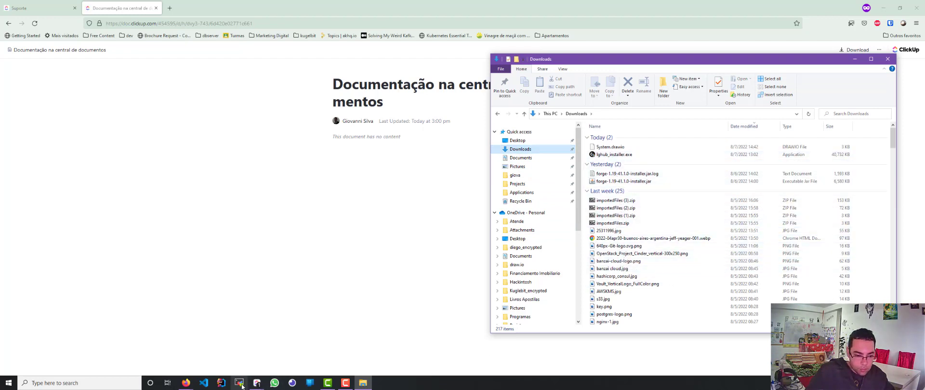
pyautogui.click(256, 383)
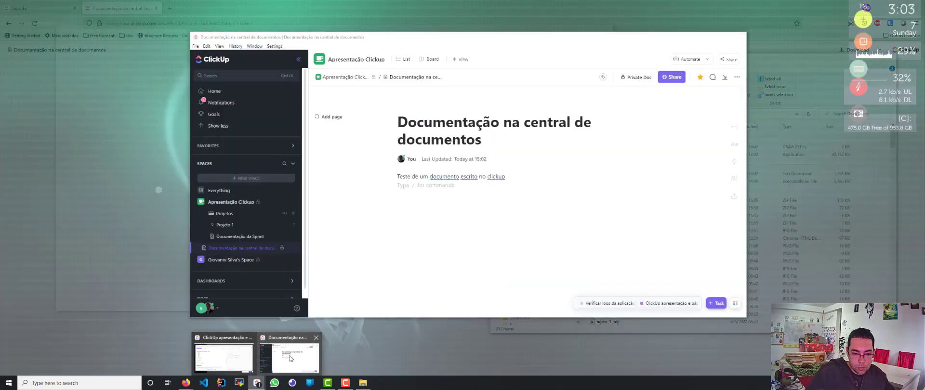
pyautogui.click(291, 356)
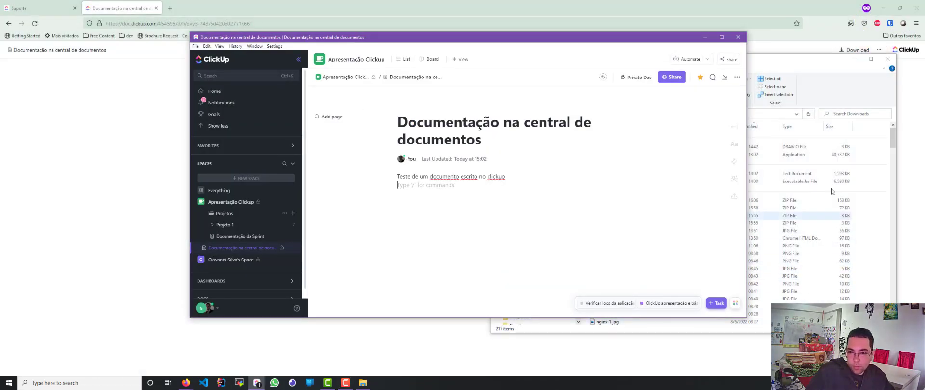
pyautogui.click(798, 71)
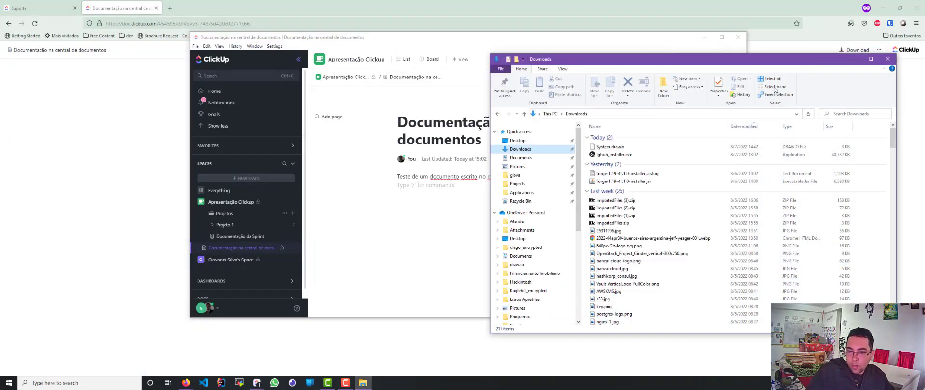
# Insert the image banzai-cloud-logo.png from Downloads into the Doc below the text line, and select the inserted image
pyautogui.click(621, 262)
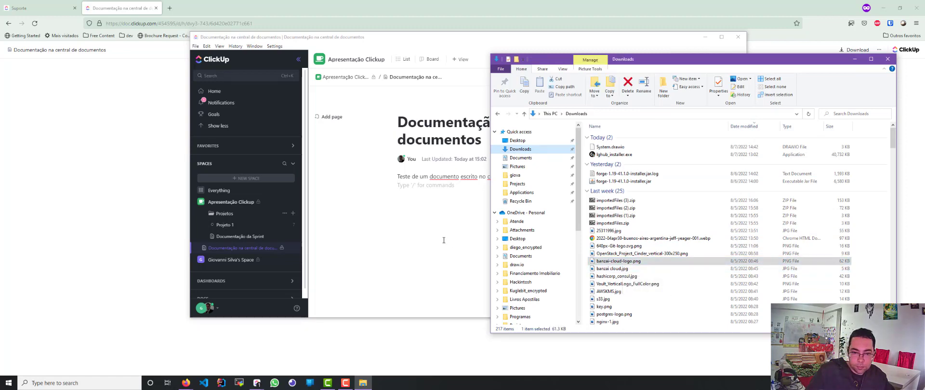
pyautogui.click(444, 240)
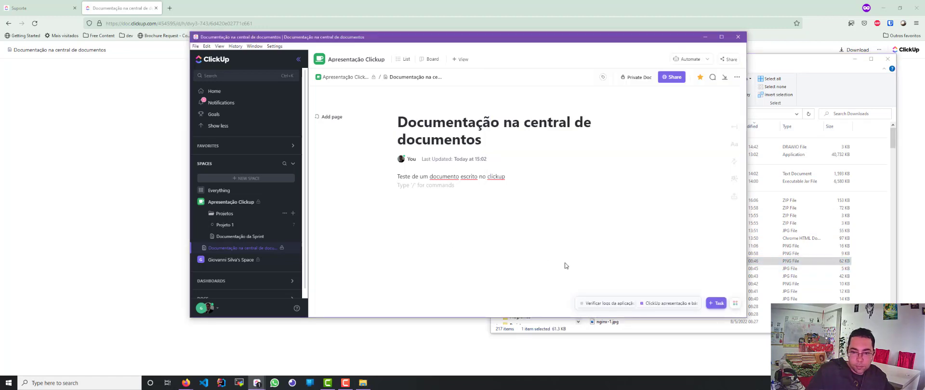
pyautogui.click(771, 258)
pyautogui.moveTo(635, 263); pyautogui.dragTo(435, 244)
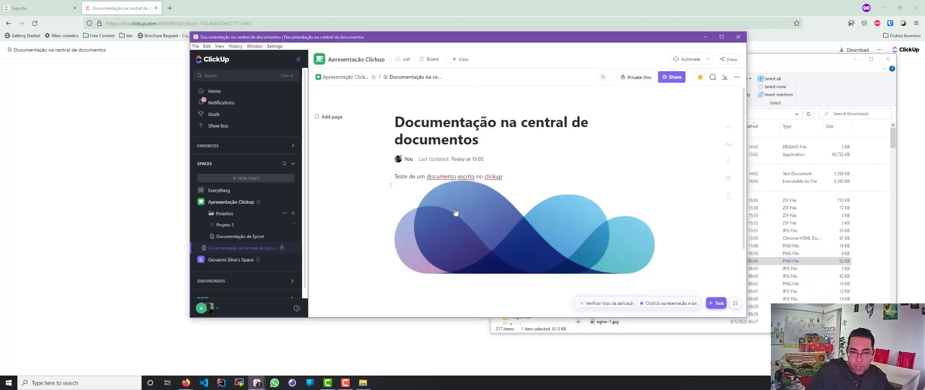
pyautogui.moveTo(453, 238); pyautogui.dragTo(453, 238)
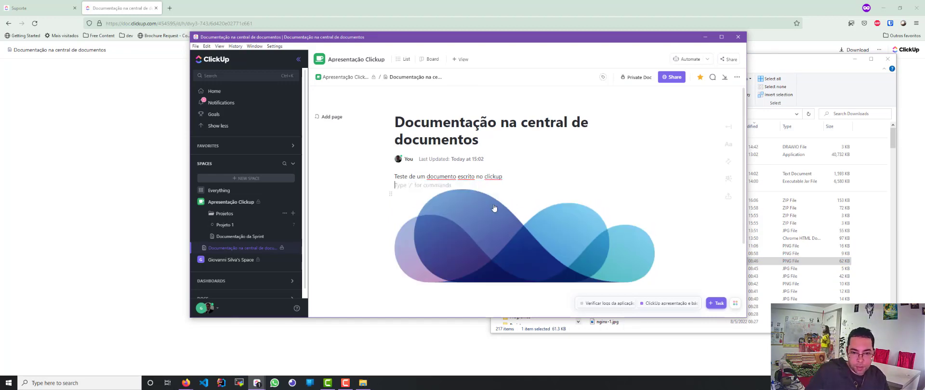
pyautogui.click(487, 235)
pyautogui.scroll(-1, 503, 233)
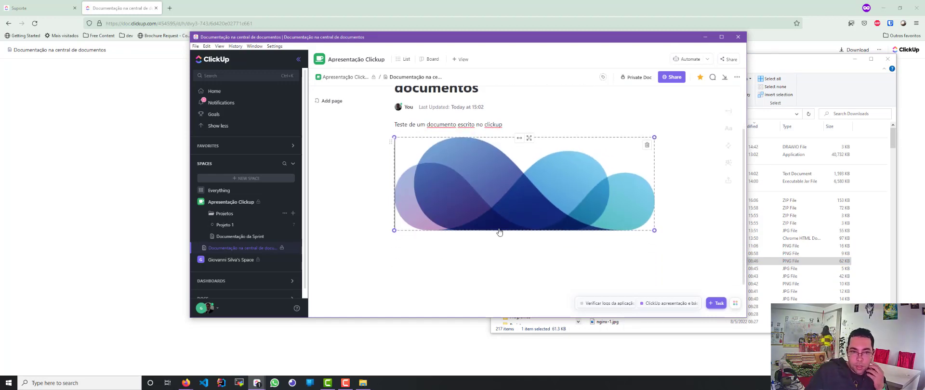
# Switch to Firefox and reload the public page of the shared Doc
pyautogui.click(96, 12)
pyautogui.click(33, 23)
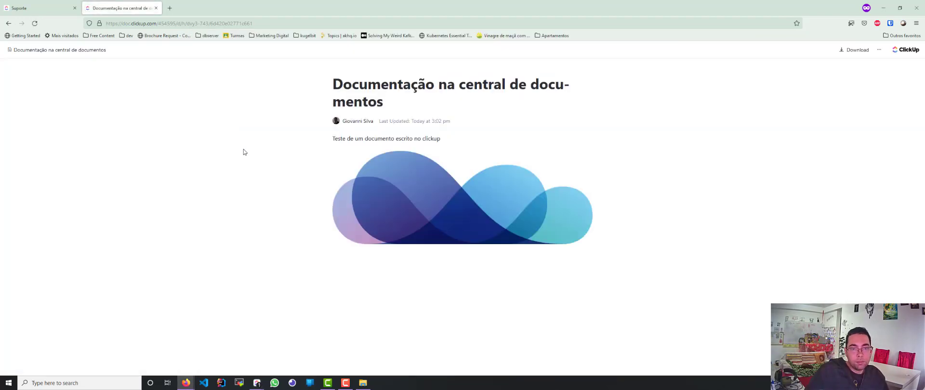
# Download the shared Doc as a PDF and look through the downloaded file
pyautogui.click(854, 50)
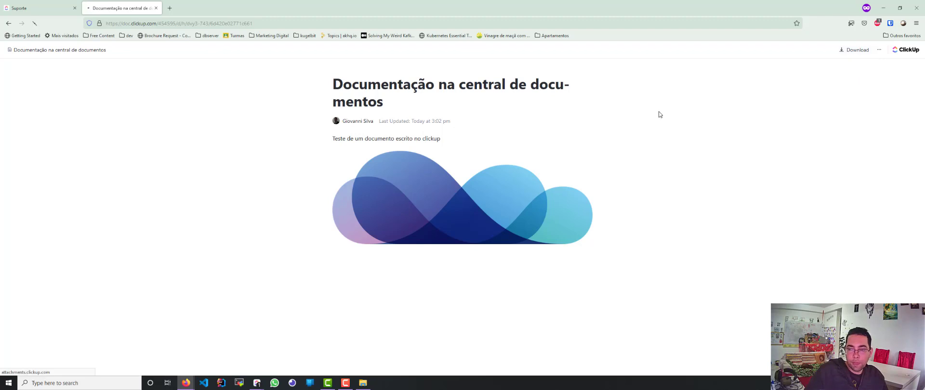
pyautogui.click(813, 37)
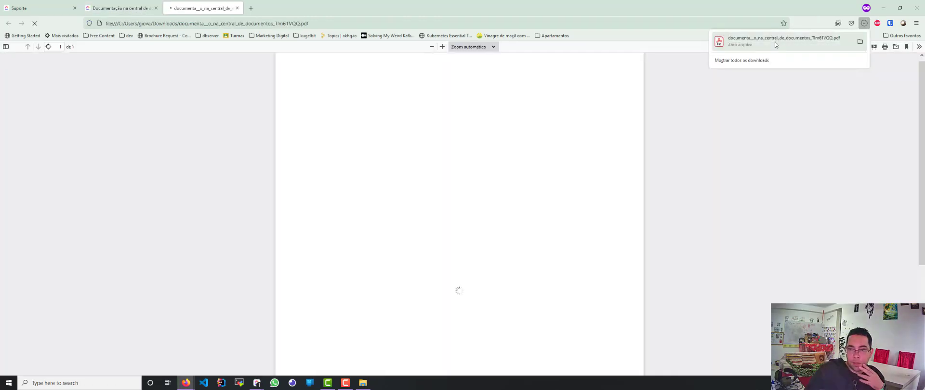
pyautogui.scroll(-3, 477, 188)
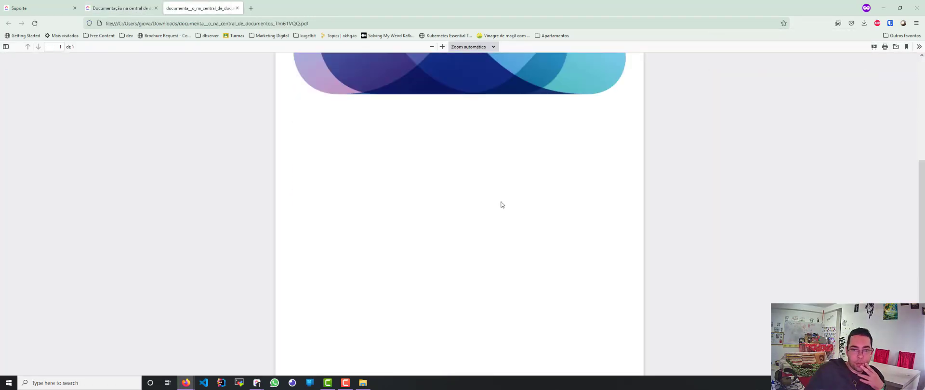
pyautogui.scroll(3, 499, 202)
# Switch back to ClickUp and add an empty line after the image in the Doc
pyautogui.hotkey('alt', 'Tab')
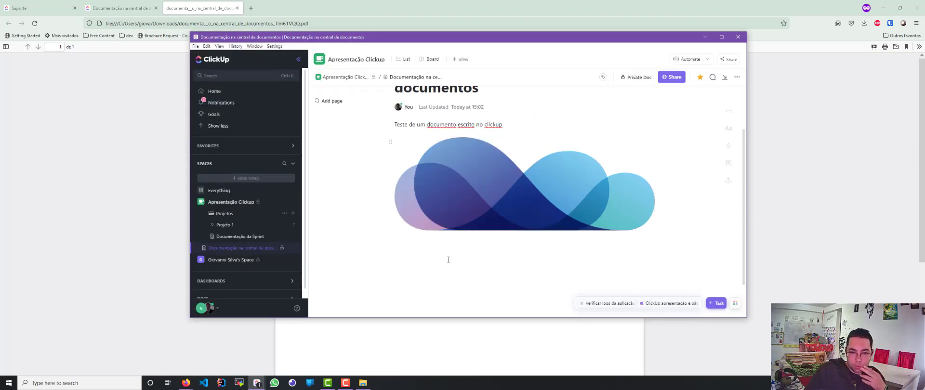
pyautogui.click(660, 221)
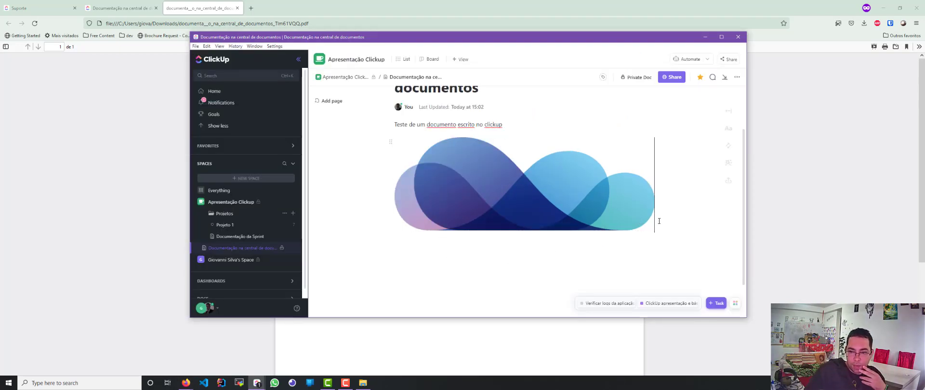
pyautogui.press('Return')
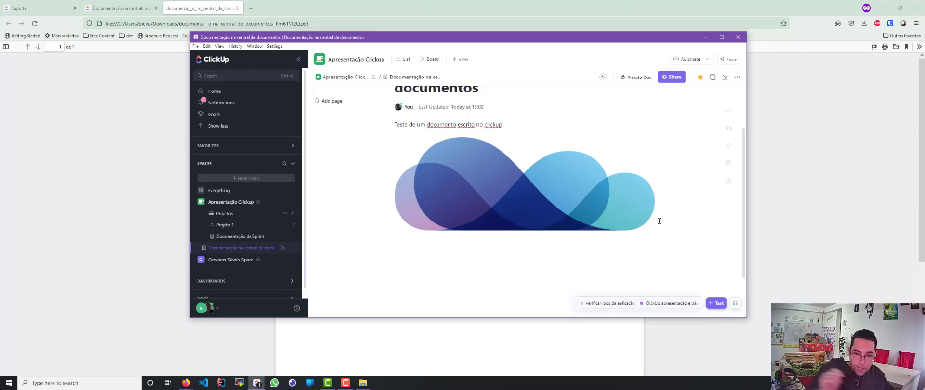
# Open the page details and turn on the cover image, using the erupting volcano picture from the gallery
pyautogui.click(729, 112)
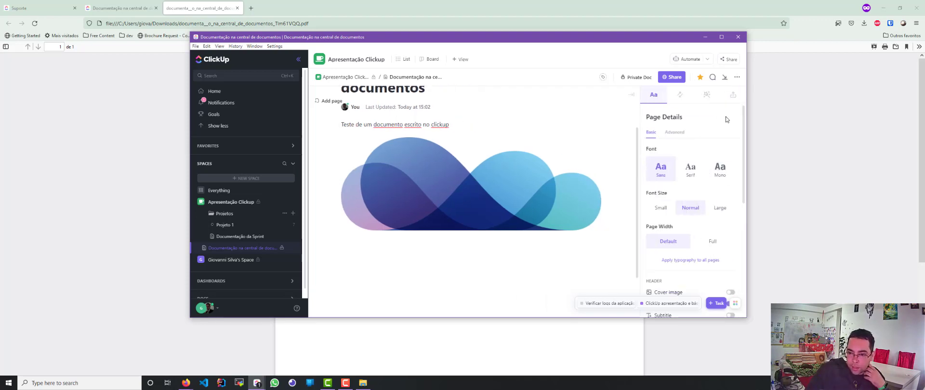
pyautogui.scroll(-1, 702, 235)
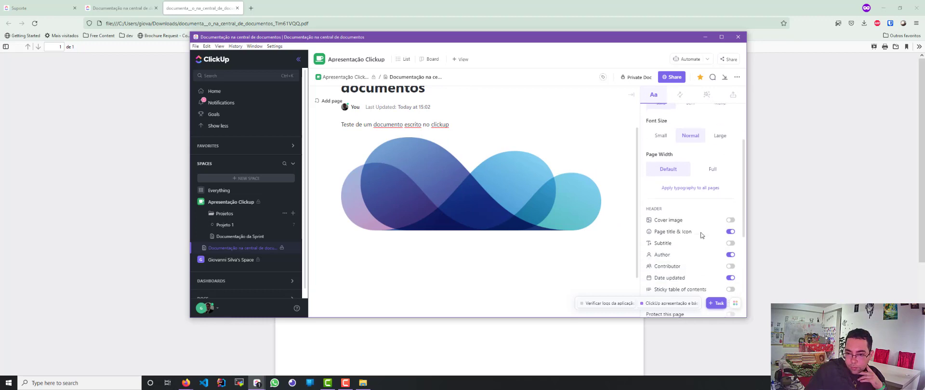
pyautogui.click(730, 220)
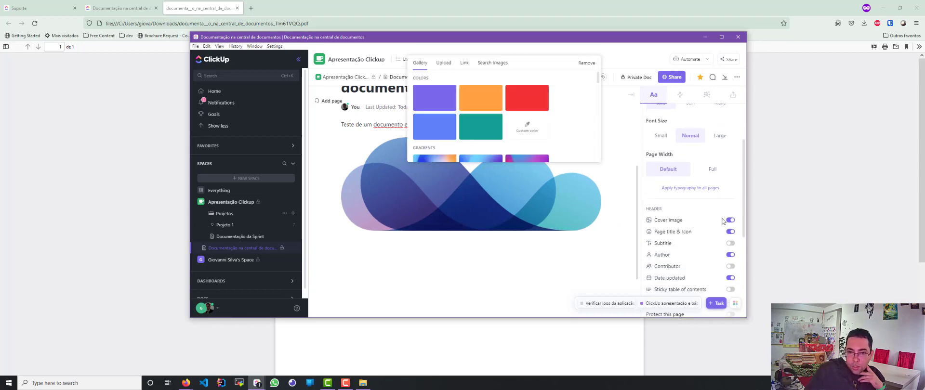
pyautogui.scroll(-5, 461, 123)
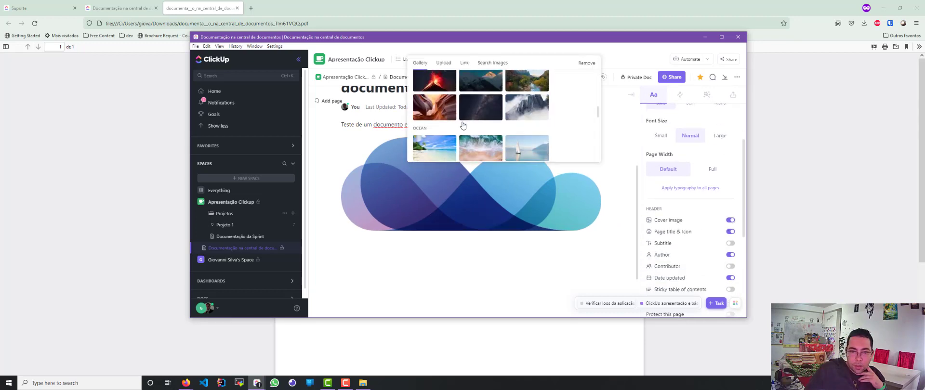
pyautogui.click(447, 87)
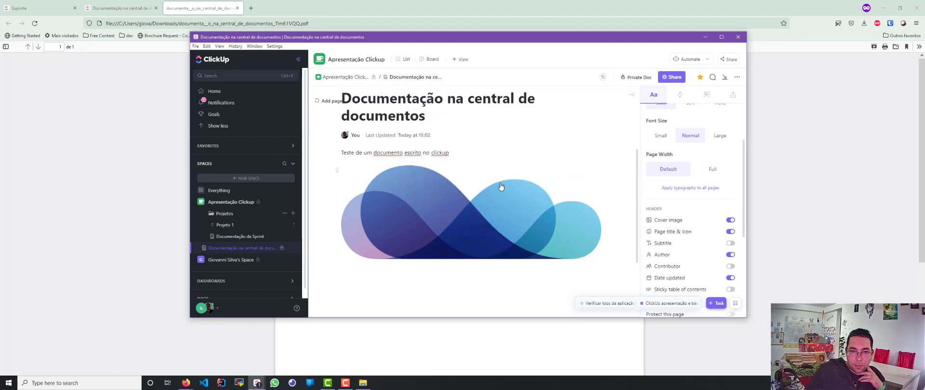
# Reposition the cover image to bring the volcano's cone into the banner, and save the position
pyautogui.moveTo(472, 115)
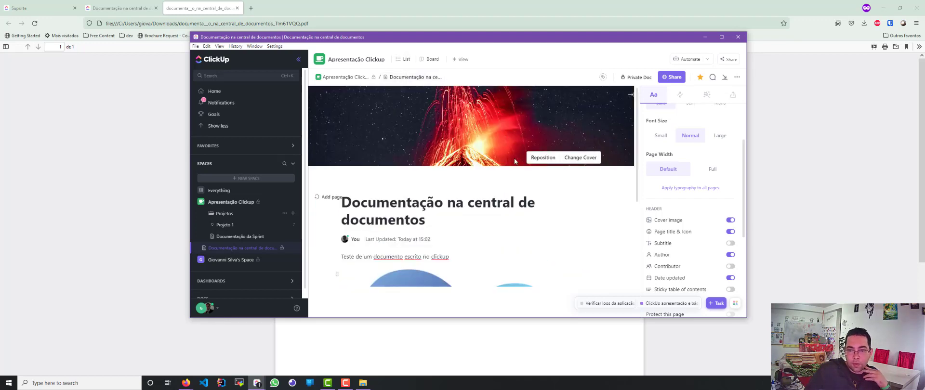
pyautogui.click(537, 158)
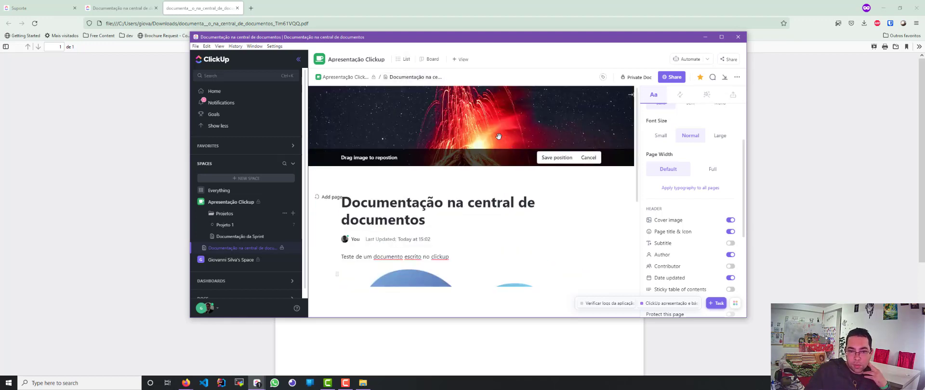
pyautogui.moveTo(479, 133); pyautogui.dragTo(479, 115)
pyautogui.click(549, 158)
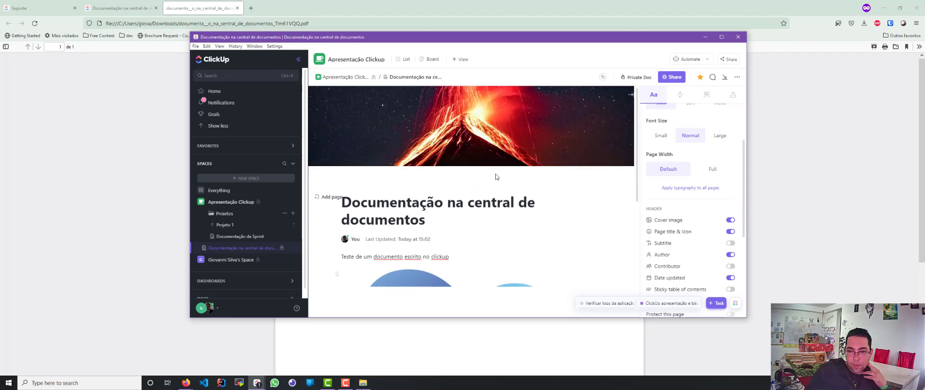
# Look through the page's remaining header, protection and statistics options and the Doc's content below the cover
pyautogui.scroll(-3, 694, 198)
pyautogui.moveTo(689, 246)
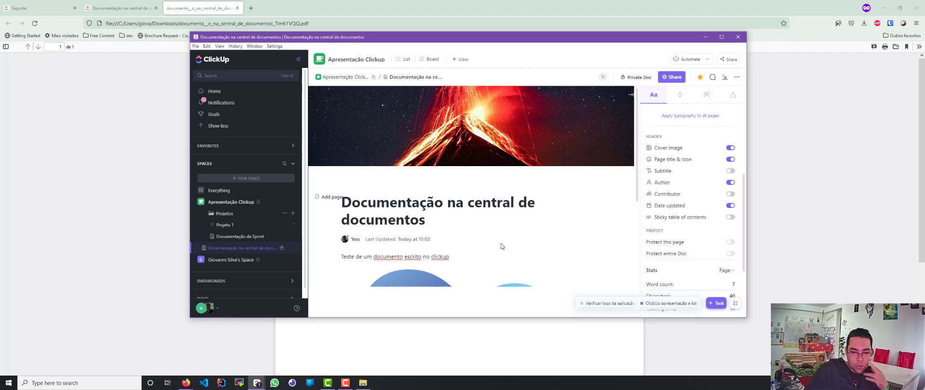
pyautogui.scroll(-3, 501, 246)
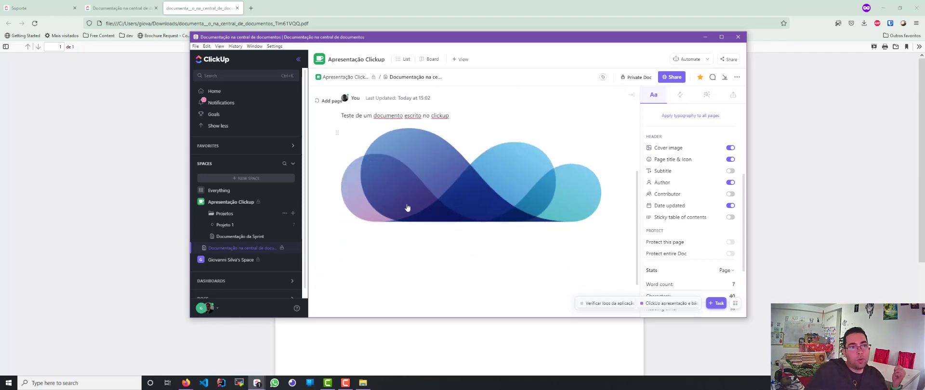
# Show the shared Doc's public page in Firefox, then return to ClickUp and review the Doc's content and sidebar
pyautogui.click(121, 8)
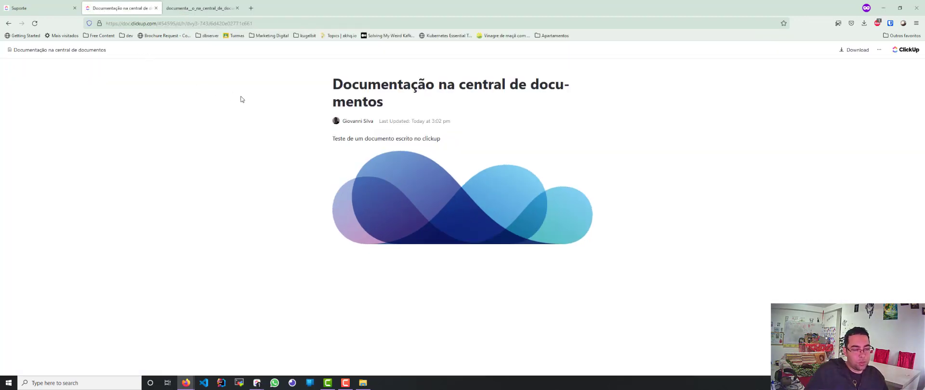
pyautogui.hotkey('alt', 'Tab')
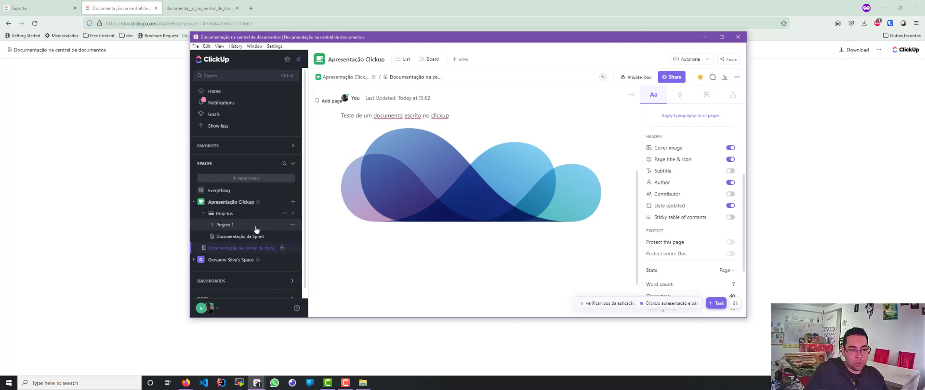
pyautogui.scroll(-1, 240, 254)
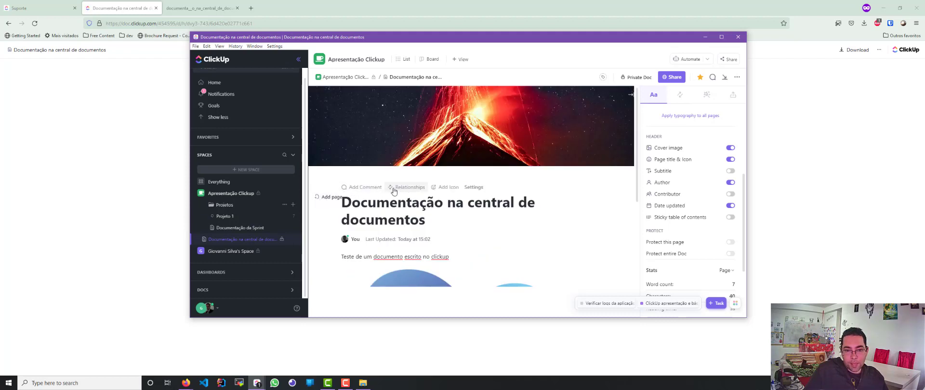
pyautogui.scroll(-3, 491, 205)
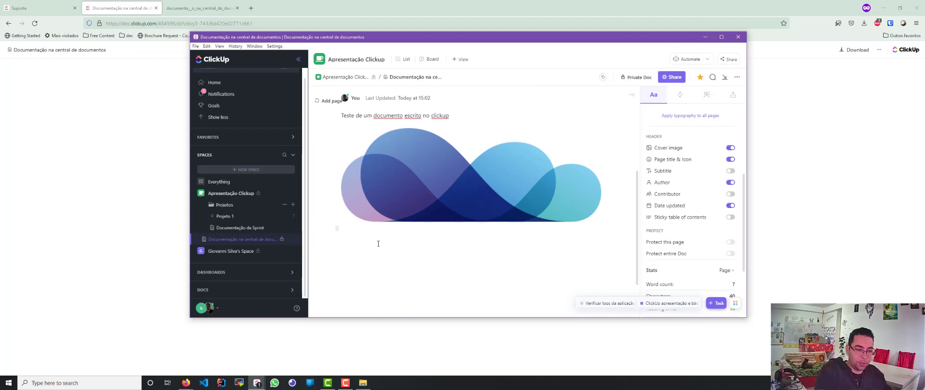
# Look through the insert commands available below the Doc's image, from views and headings to embeds and task actions
pyautogui.write('/')
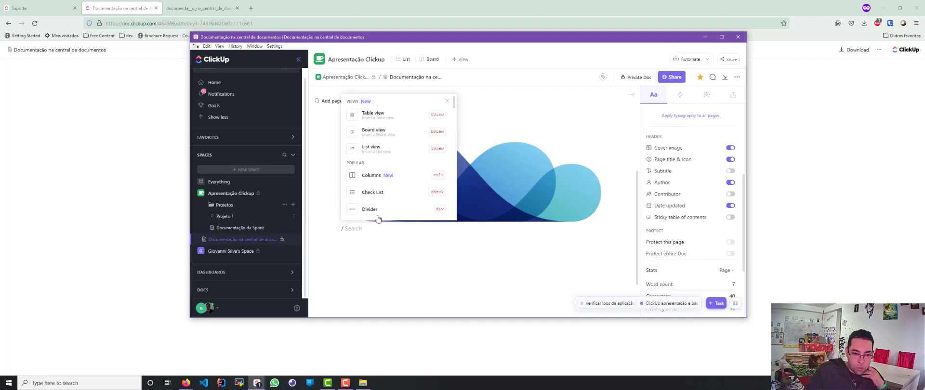
pyautogui.scroll(-5, 385, 183)
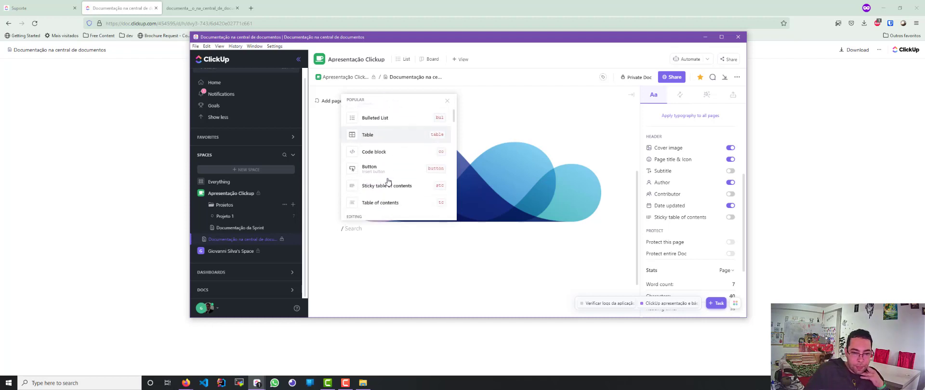
pyautogui.scroll(-5, 387, 181)
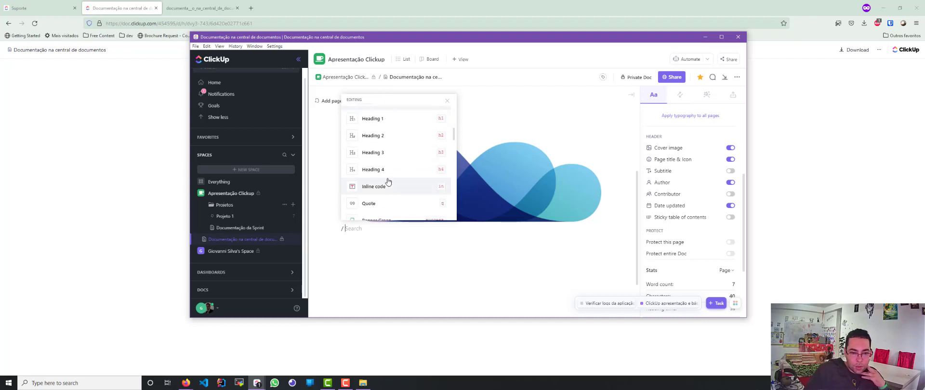
pyautogui.scroll(-8, 387, 181)
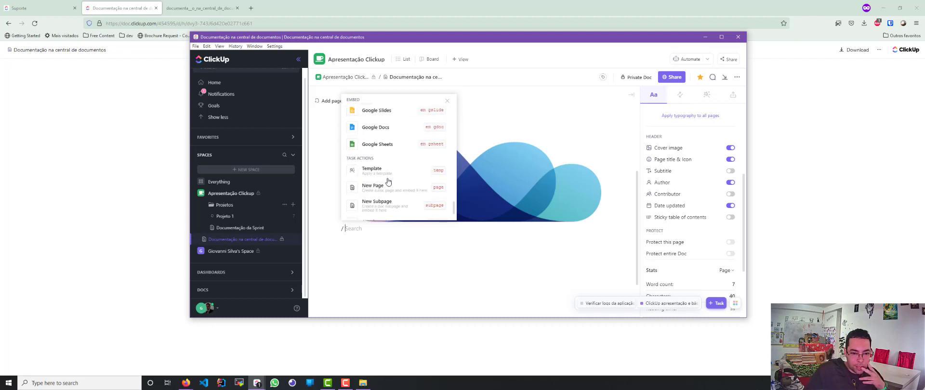
pyautogui.scroll(3, 388, 181)
pyautogui.scroll(-3, 387, 181)
pyautogui.scroll(-1, 388, 181)
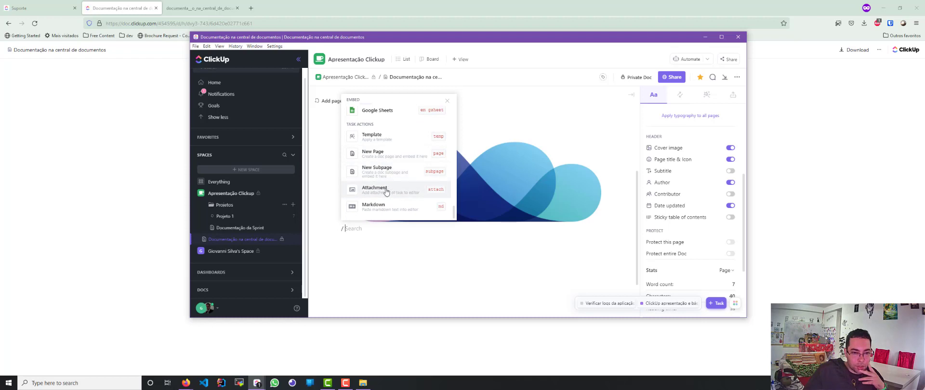
# Add a new untitled page to the Doc with an untitled subpage nested under it
pyautogui.click(328, 102)
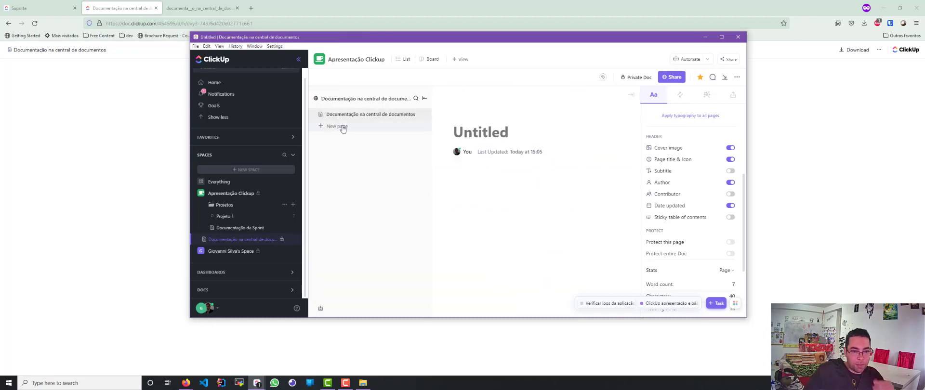
pyautogui.click(342, 127)
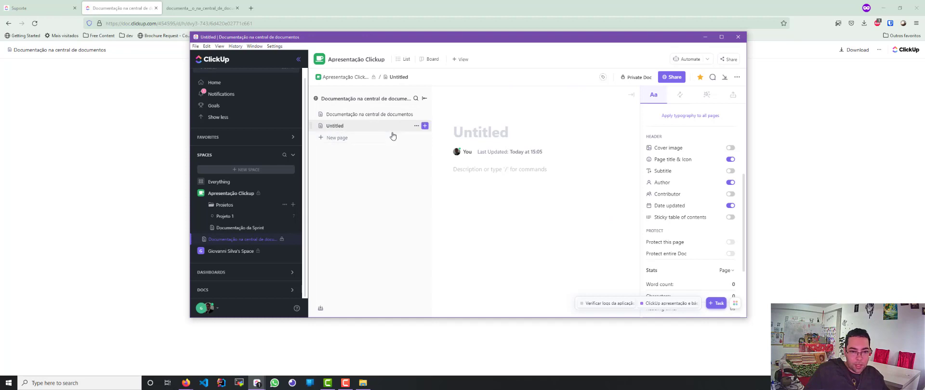
pyautogui.click(425, 126)
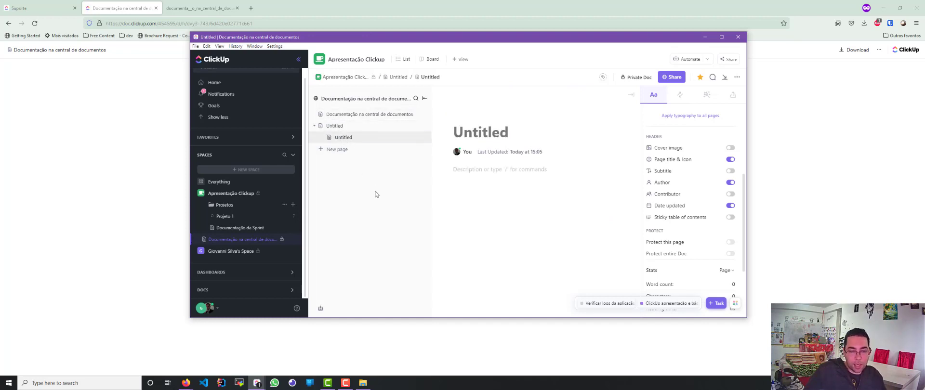
pyautogui.click(479, 172)
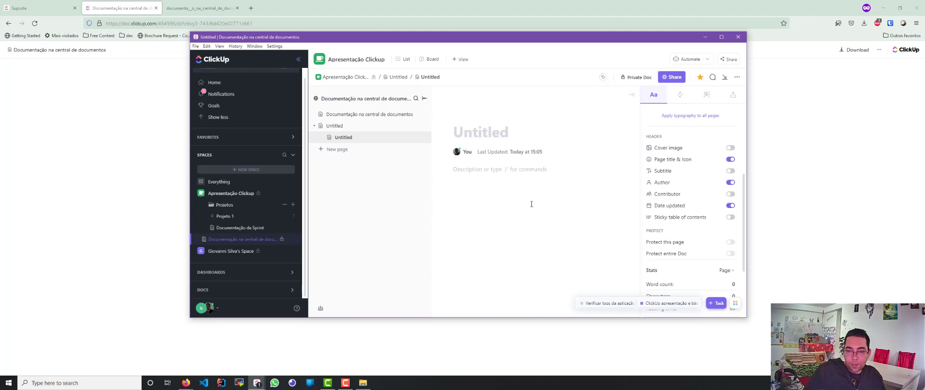
# Look through the new subpage's header, protection, statistics, focus mode and typography options
pyautogui.scroll(-3, 703, 253)
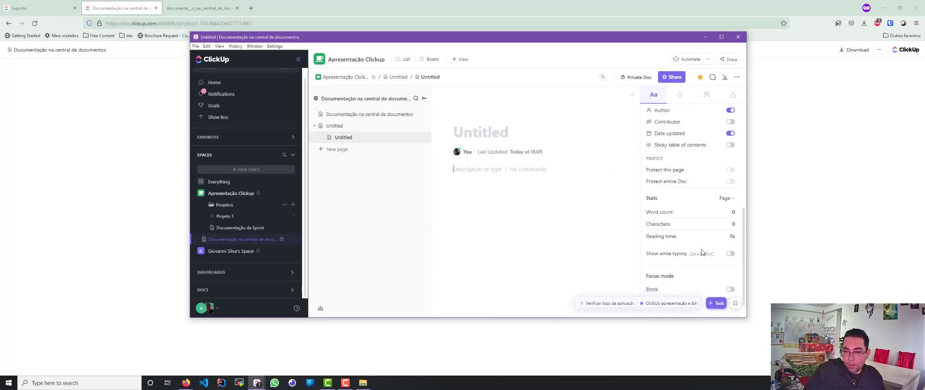
pyautogui.scroll(-1, 702, 252)
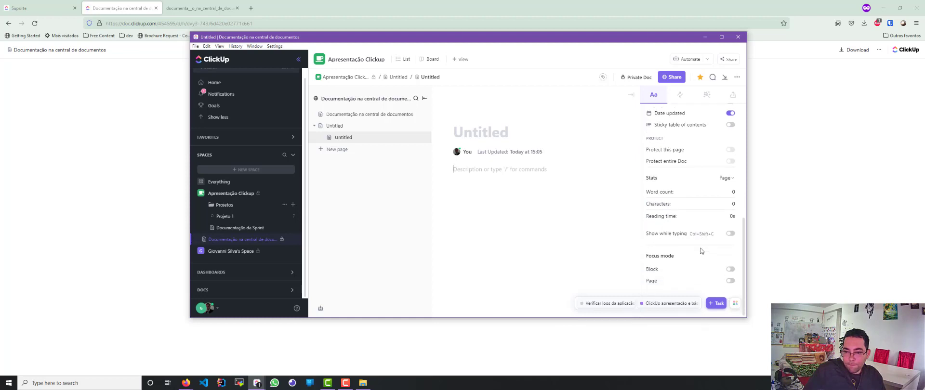
pyautogui.scroll(5, 701, 250)
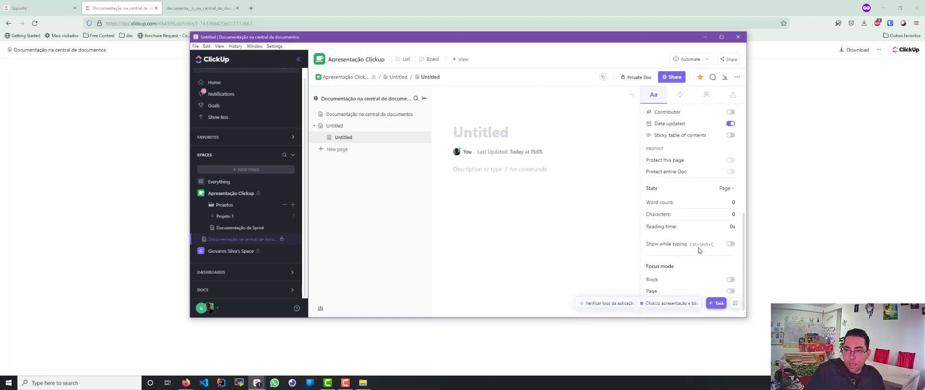
pyautogui.click(523, 194)
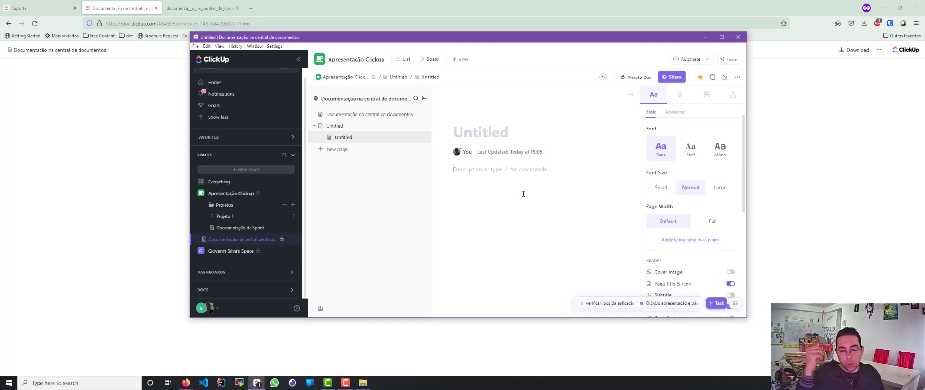
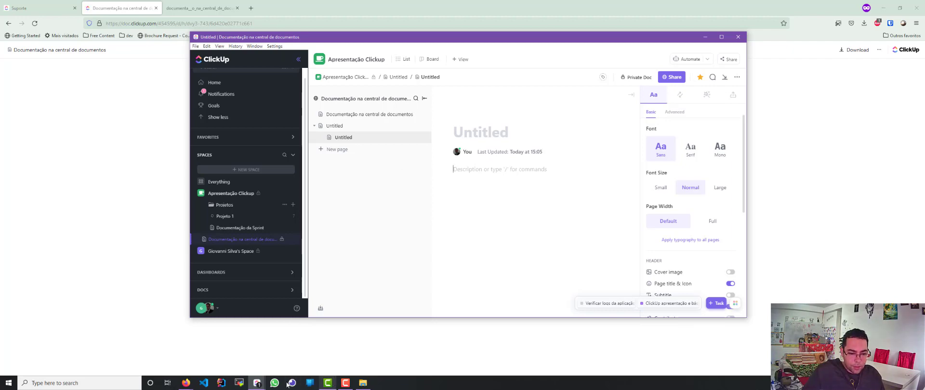
# Mark Recursos de Docs as done in the ClickUp apresentação e básico task's checklist, and return to the Doc window
pyautogui.moveTo(260, 383)
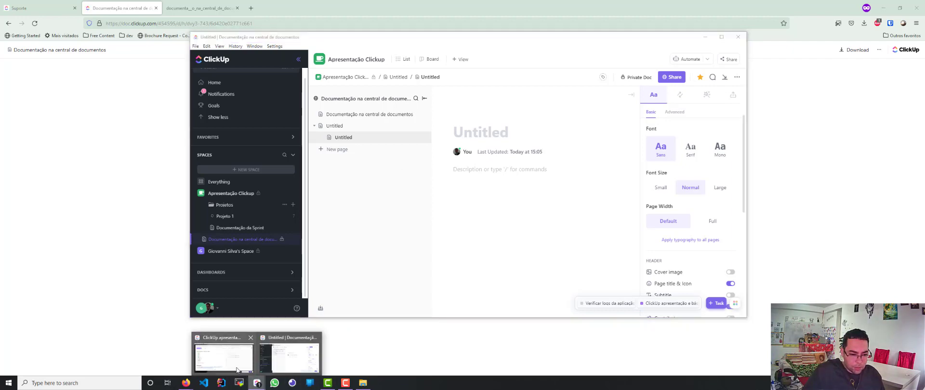
pyautogui.click(223, 359)
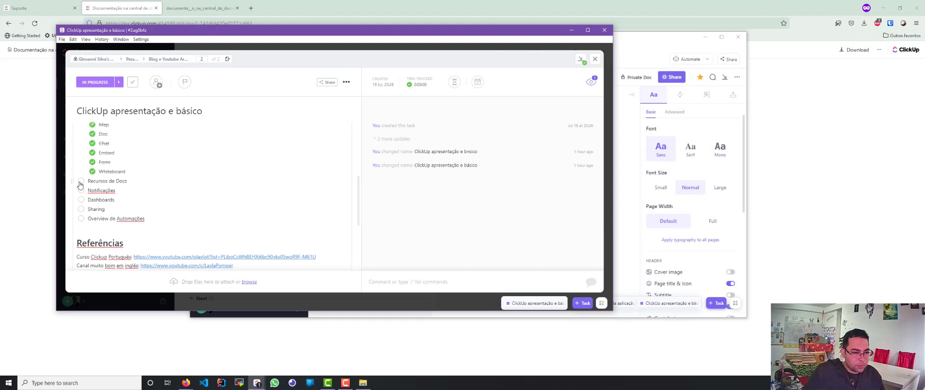
pyautogui.click(80, 183)
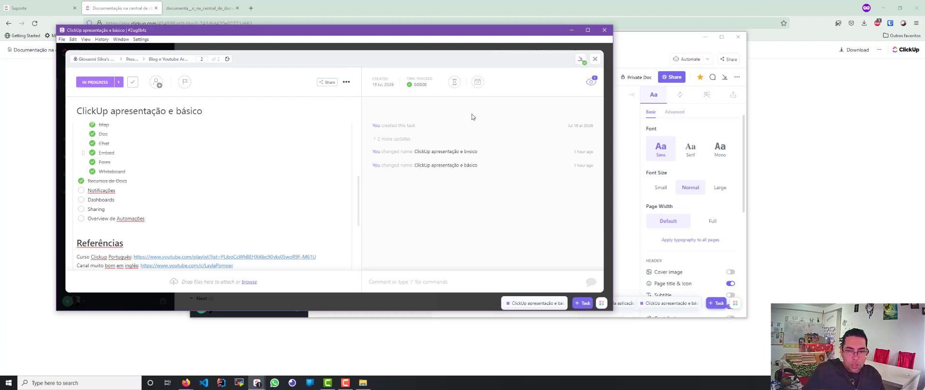
pyautogui.click(628, 42)
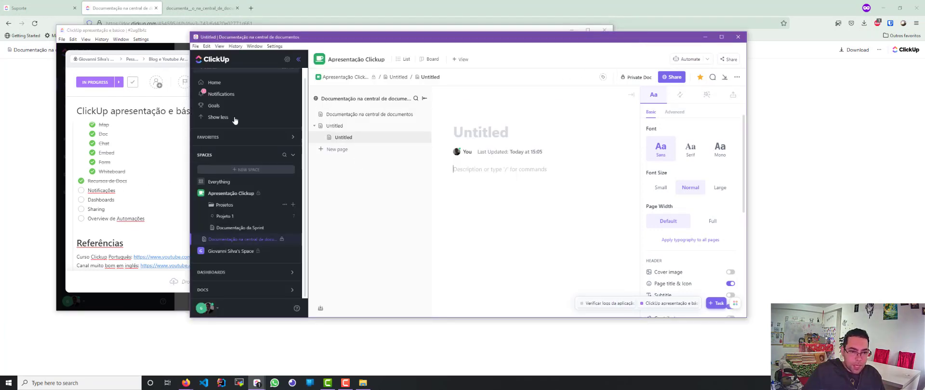
# Open the notifications and look through the list of new ones
pyautogui.click(217, 95)
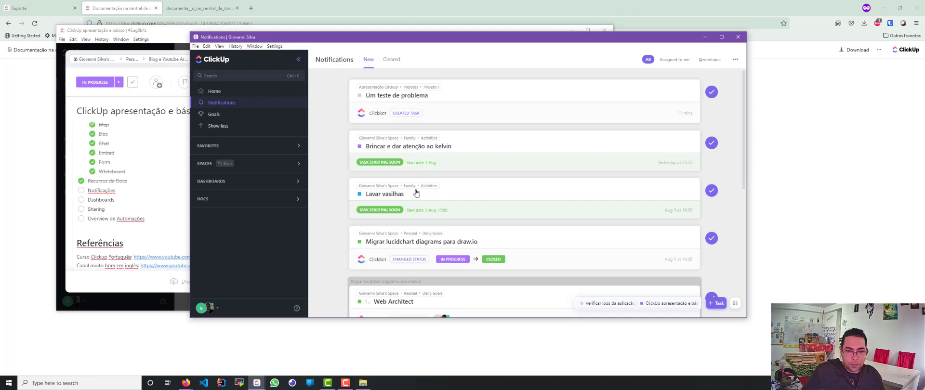
pyautogui.scroll(-2, 422, 216)
pyautogui.scroll(-4, 423, 215)
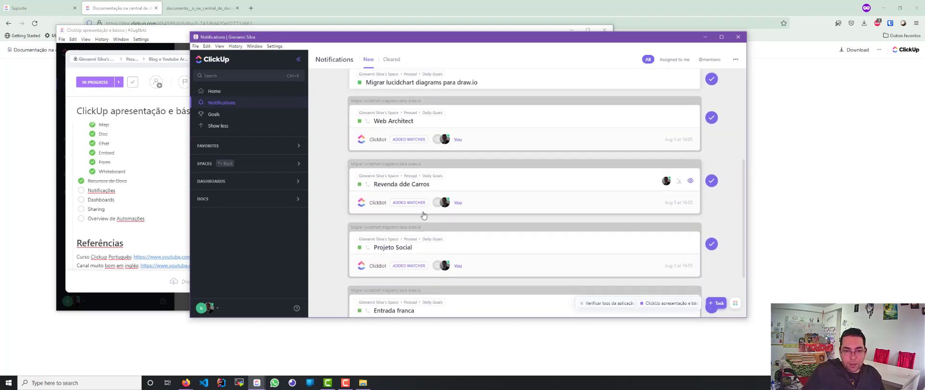
pyautogui.scroll(2, 426, 209)
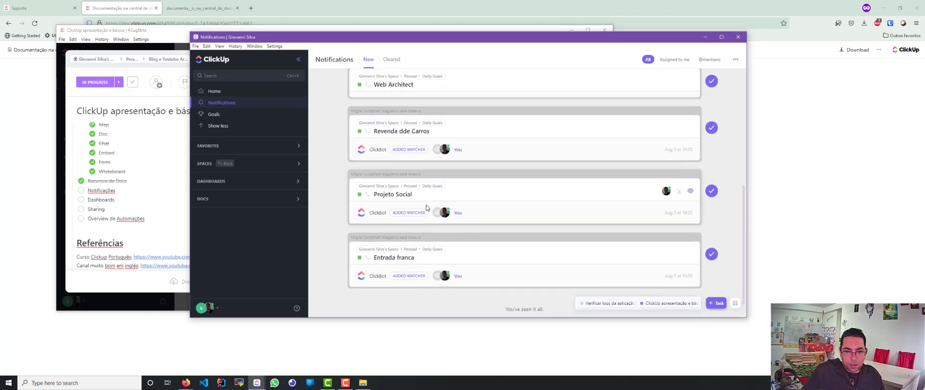
pyautogui.scroll(4, 440, 215)
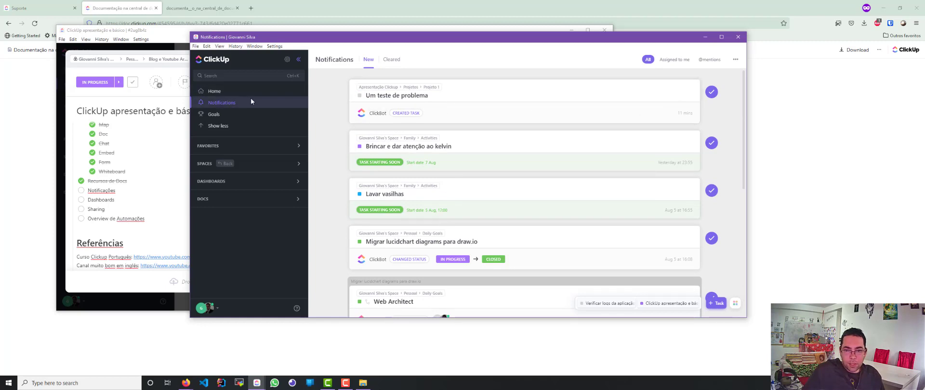
# Clear all new notifications one by one, and mark Notificações as done in the presentation task's checklist
pyautogui.click(713, 93)
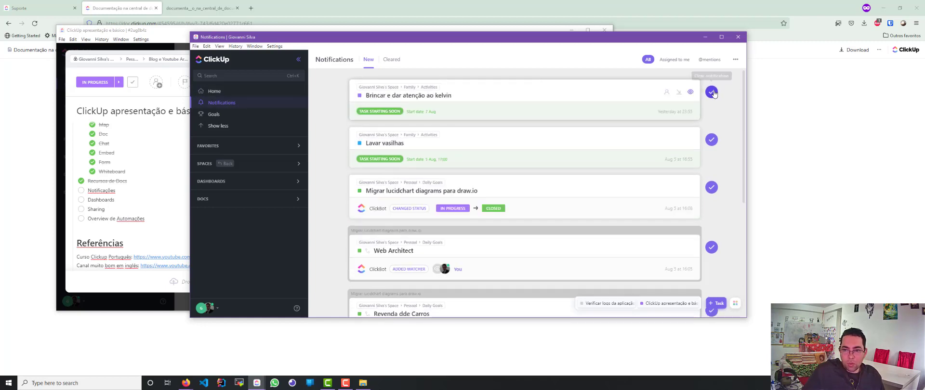
pyautogui.click(712, 93)
pyautogui.click(711, 93)
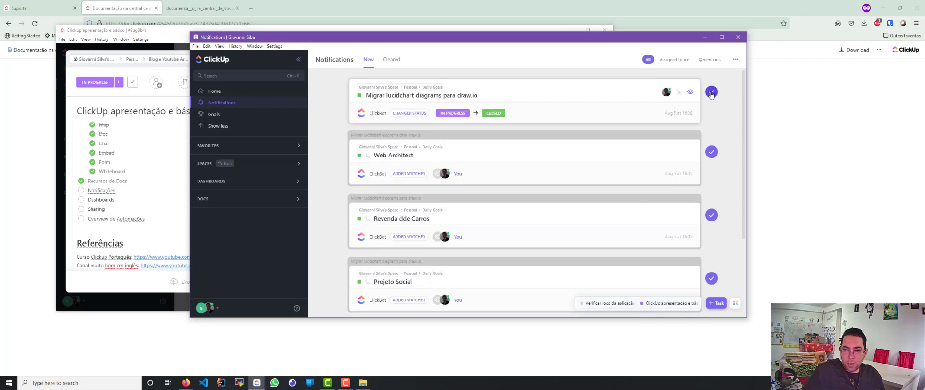
pyautogui.click(712, 93)
pyautogui.click(714, 102)
pyautogui.click(715, 102)
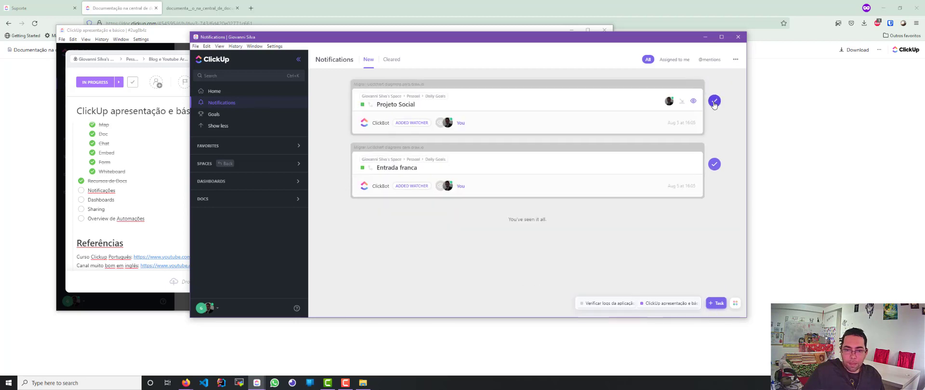
pyautogui.click(715, 102)
pyautogui.click(715, 102)
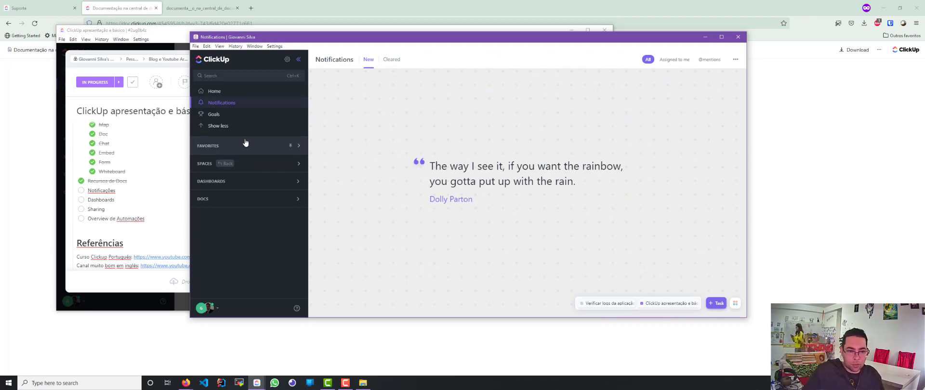
pyautogui.click(81, 191)
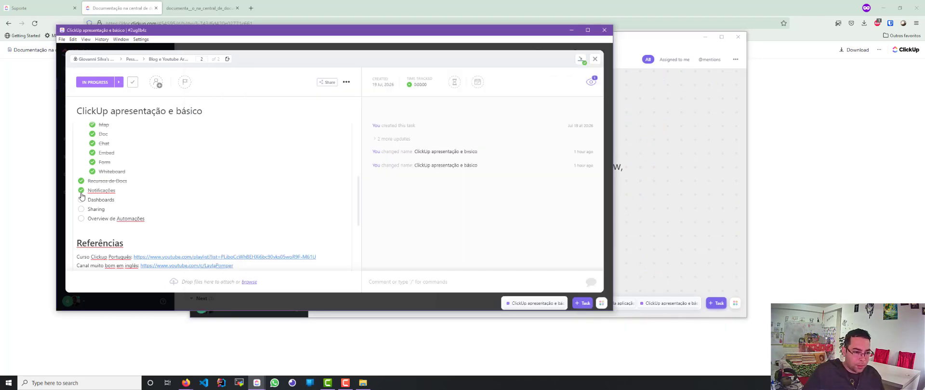
pyautogui.click(671, 156)
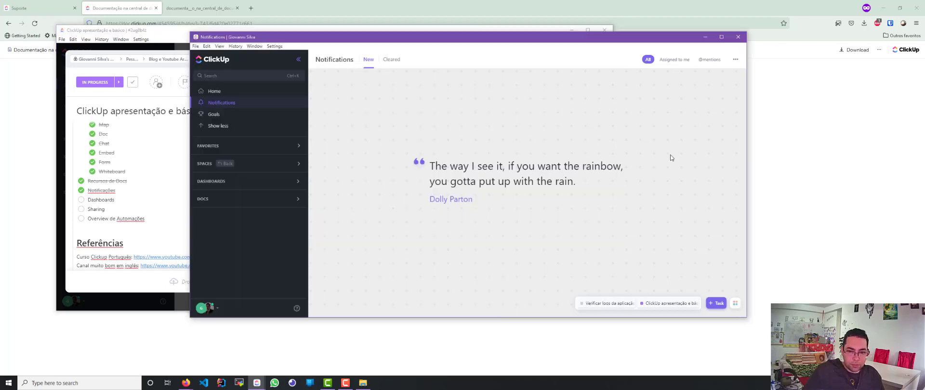
# Expand the private dashboards and review the widgets of Dashboard and the task list in Today Task
pyautogui.click(243, 183)
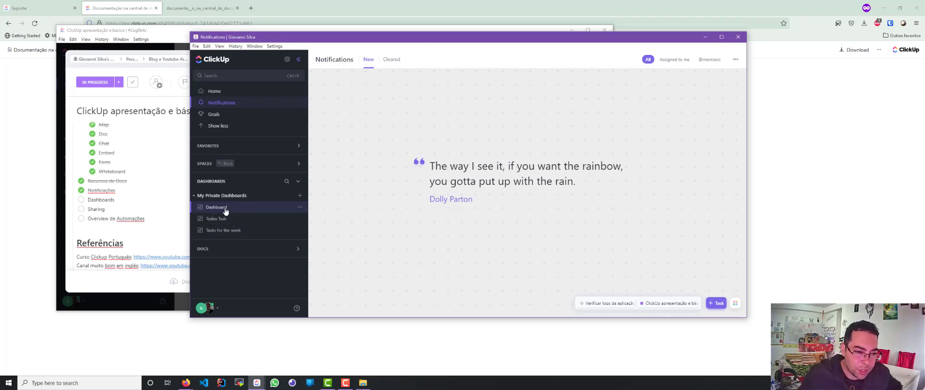
pyautogui.click(225, 210)
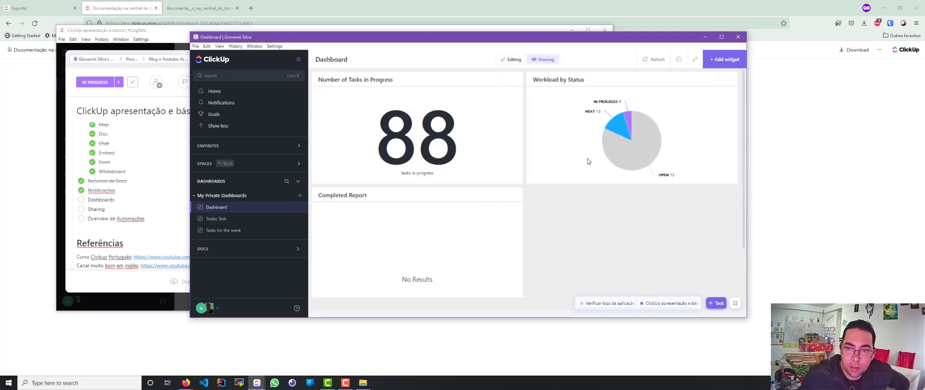
pyautogui.moveTo(639, 134)
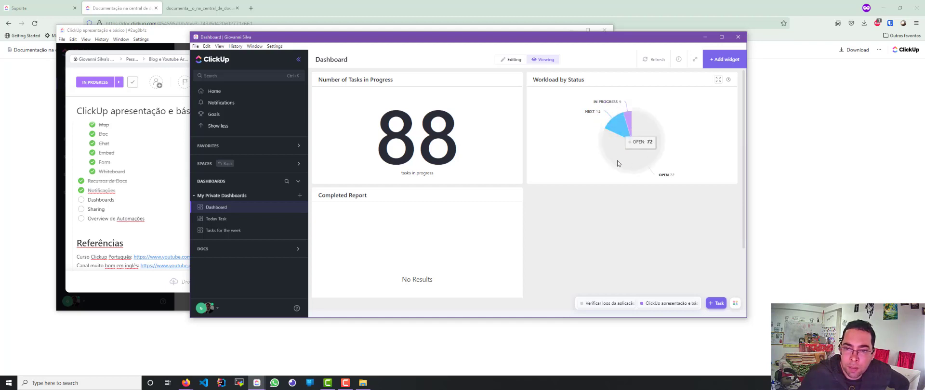
pyautogui.scroll(-2, 378, 226)
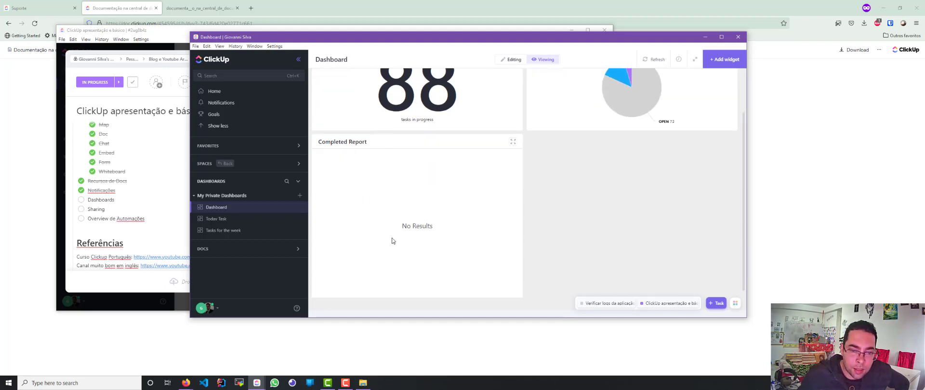
pyautogui.scroll(2, 392, 242)
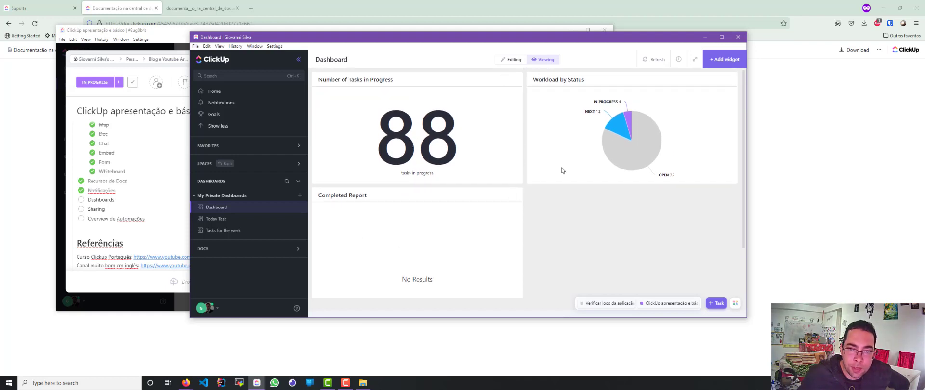
pyautogui.click(215, 221)
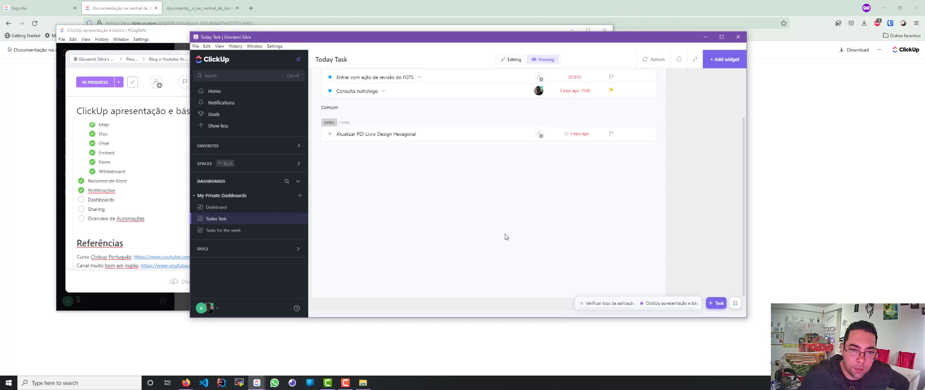
pyautogui.scroll(2, 505, 237)
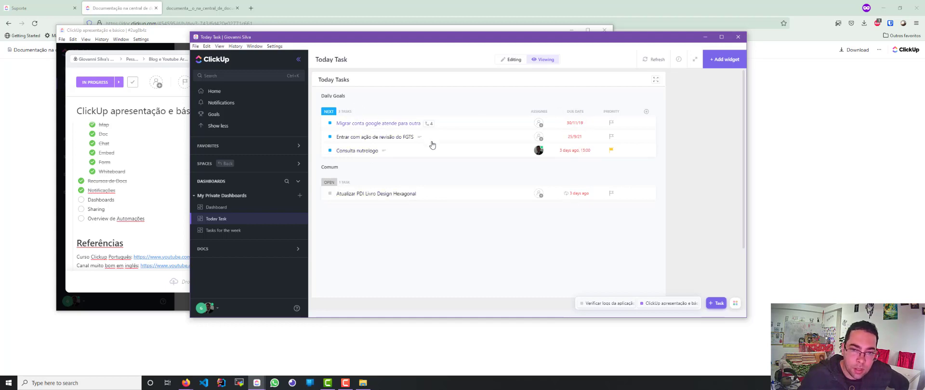
# Switch the Today Task dashboard to editing and review the Today Tasks widget's due date filter and the fields available for filtering
pyautogui.click(513, 60)
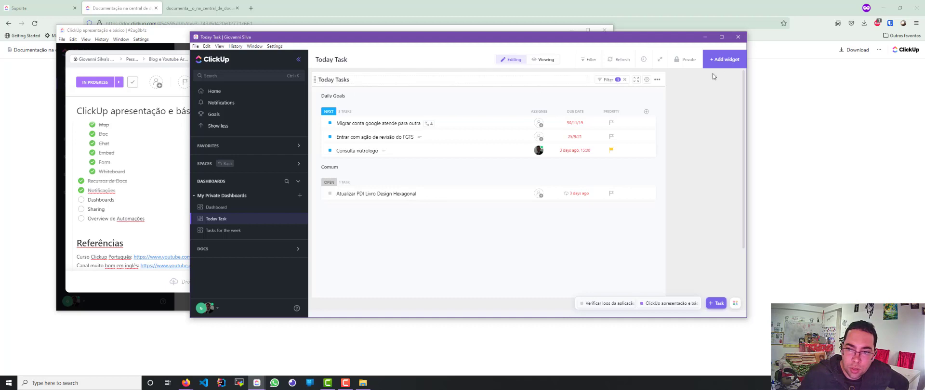
pyautogui.click(608, 80)
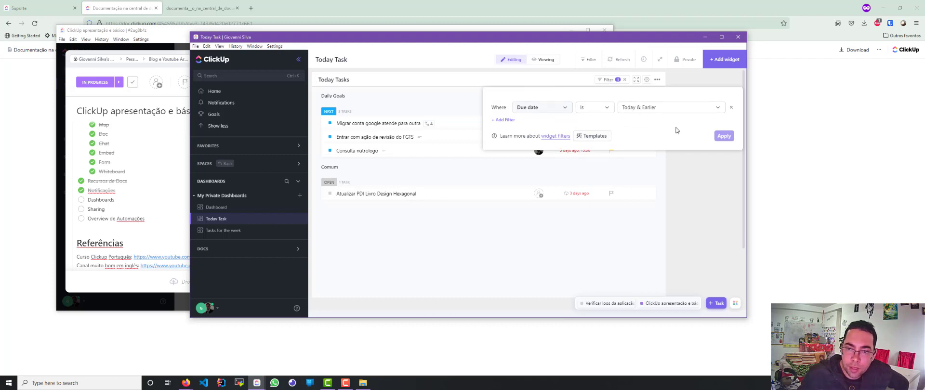
pyautogui.click(505, 120)
pyautogui.scroll(-5, 512, 192)
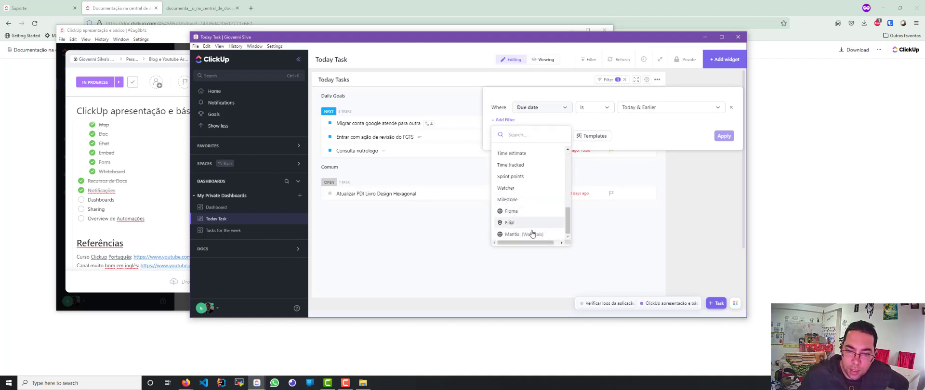
pyautogui.scroll(5, 565, 155)
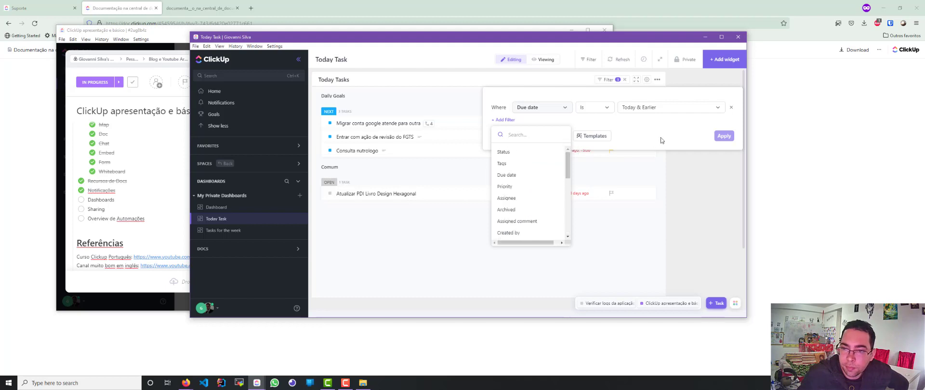
pyautogui.click(666, 138)
pyautogui.click(674, 78)
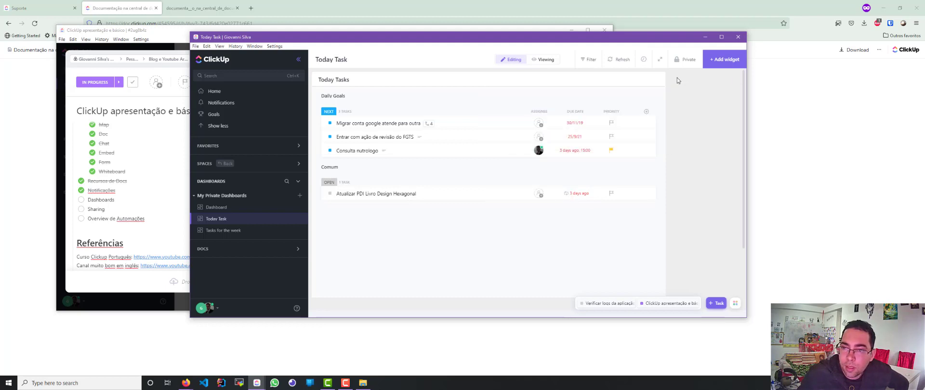
# Start adding a widget to Today Task, examine the Time Reporting widget's options, and go back to the widget gallery
pyautogui.click(724, 59)
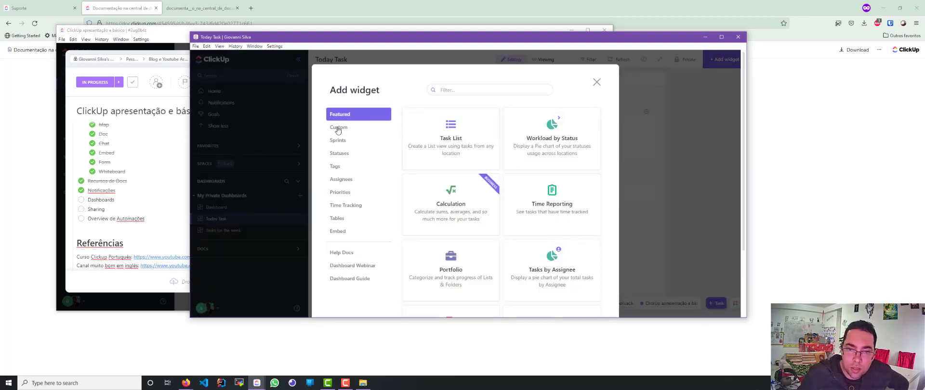
pyautogui.scroll(-2, 543, 152)
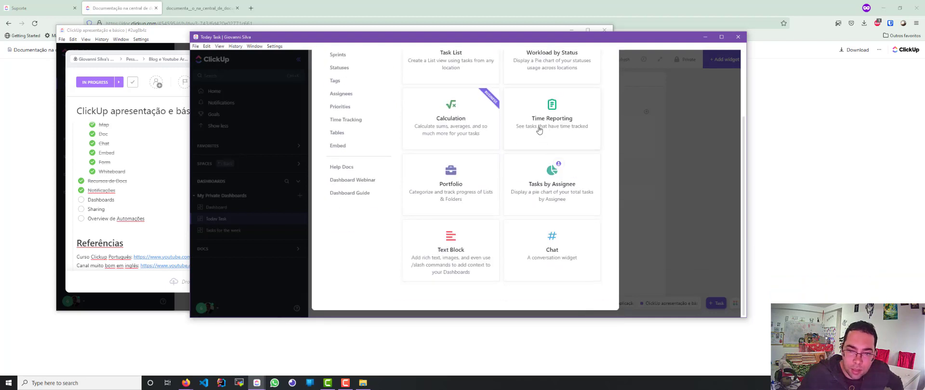
pyautogui.click(539, 130)
pyautogui.scroll(-1, 530, 152)
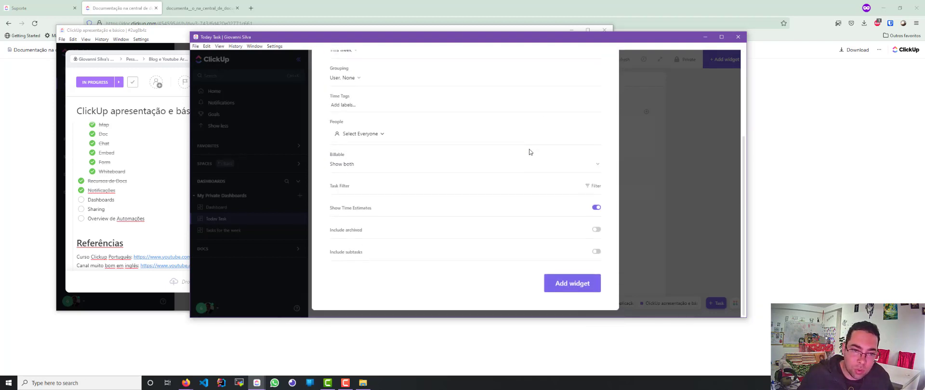
pyautogui.scroll(3, 530, 152)
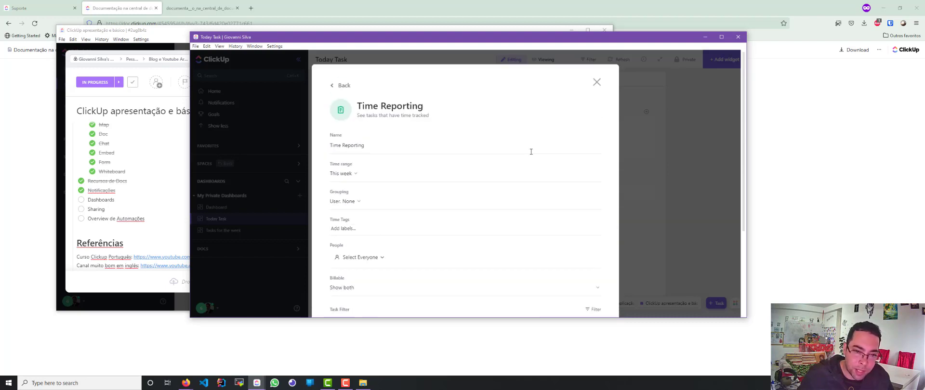
pyautogui.scroll(1, 364, 75)
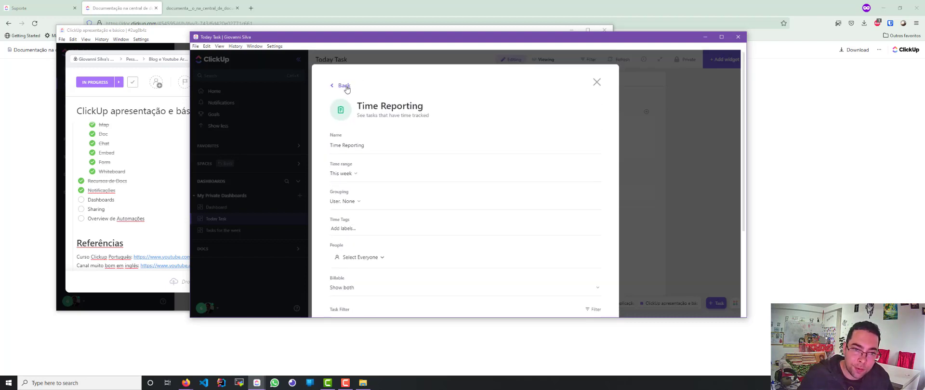
pyautogui.click(345, 87)
# Browse the widget gallery's Featured, Sprints, Statuses and Assignees categories
pyautogui.scroll(-2, 485, 262)
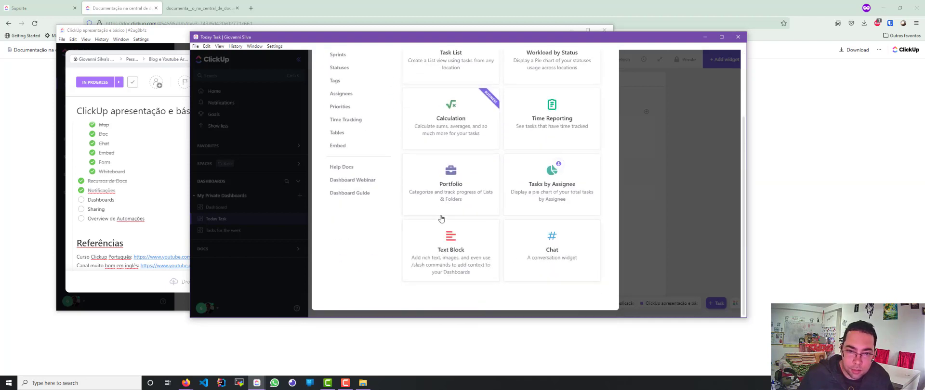
pyautogui.scroll(2, 441, 219)
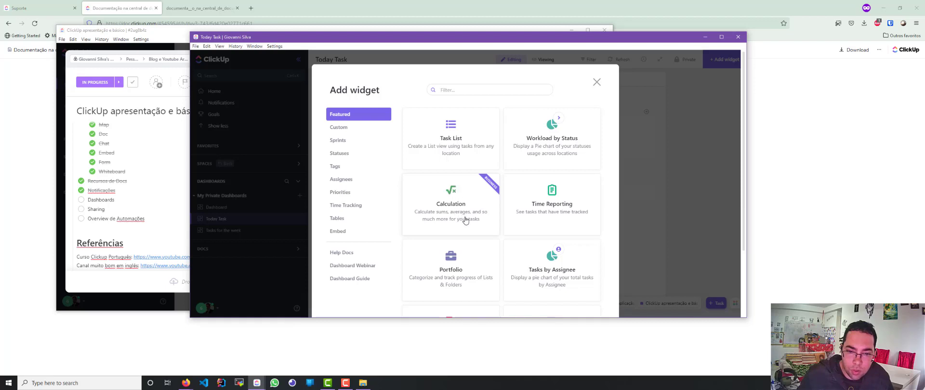
pyautogui.scroll(-2, 466, 220)
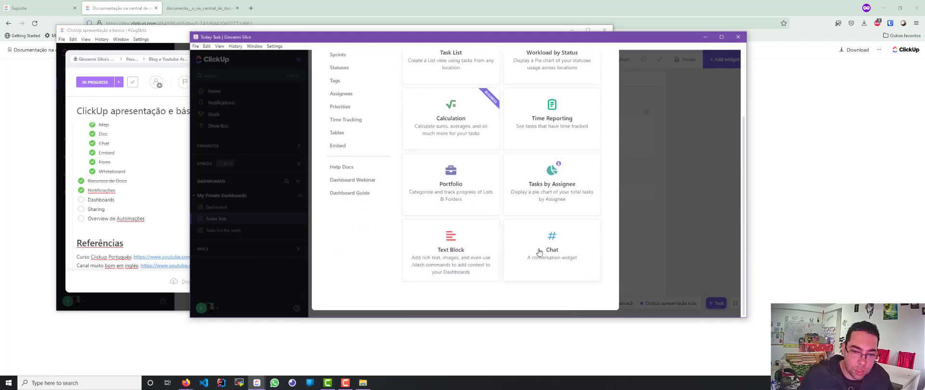
pyautogui.scroll(2, 379, 153)
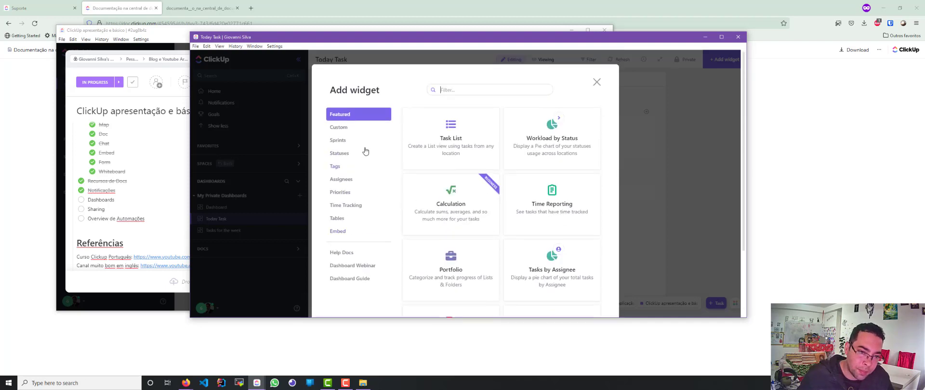
pyautogui.click(339, 140)
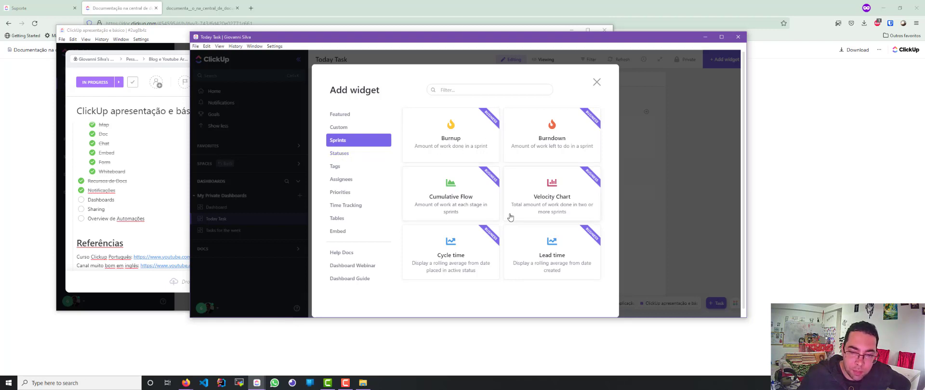
pyautogui.click(351, 157)
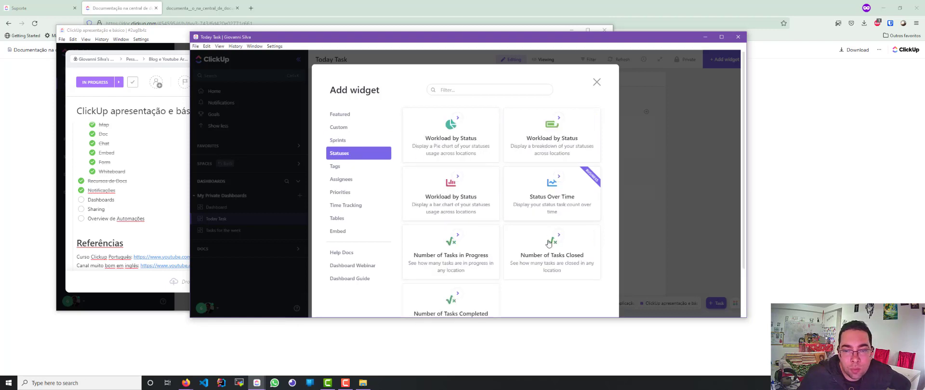
pyautogui.scroll(-2, 499, 225)
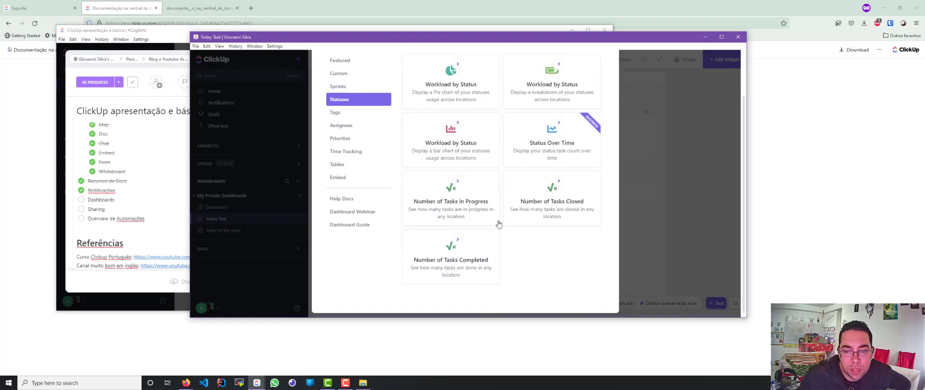
pyautogui.click(342, 126)
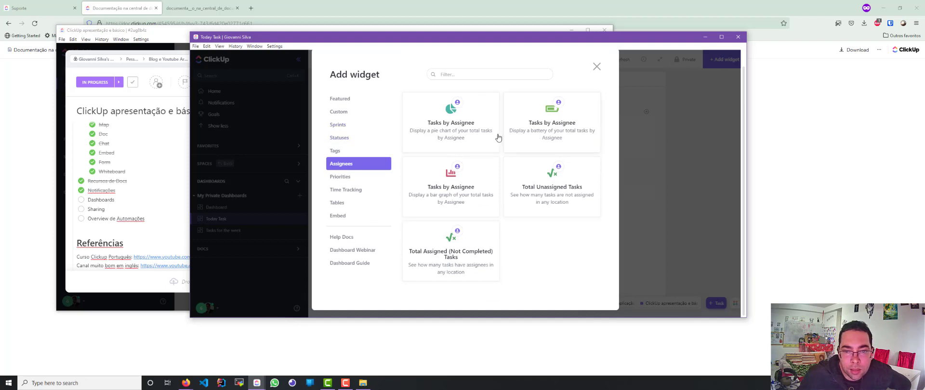
# Add the Tasks by Assignee pie chart widget to the Today Task dashboard, with Apresentação Clickup as its location
pyautogui.click(463, 139)
pyautogui.scroll(-3, 480, 216)
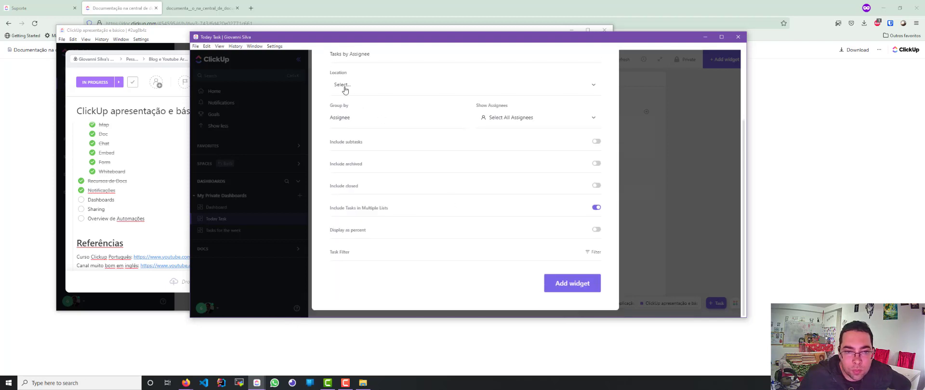
pyautogui.click(342, 85)
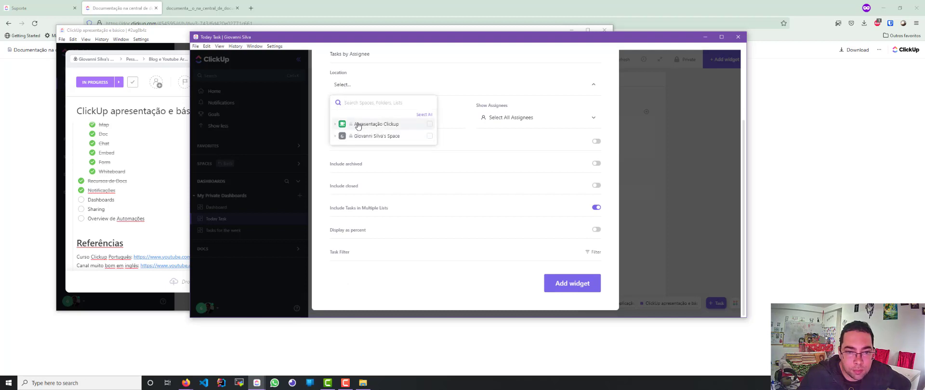
pyautogui.click(359, 125)
pyautogui.click(429, 123)
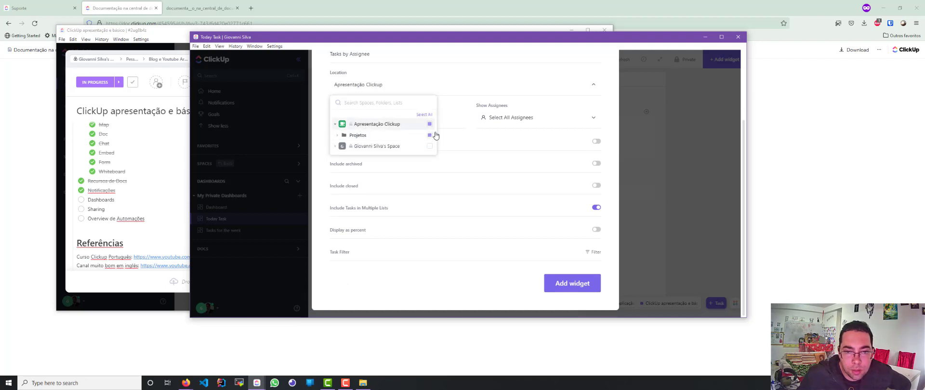
pyautogui.click(571, 289)
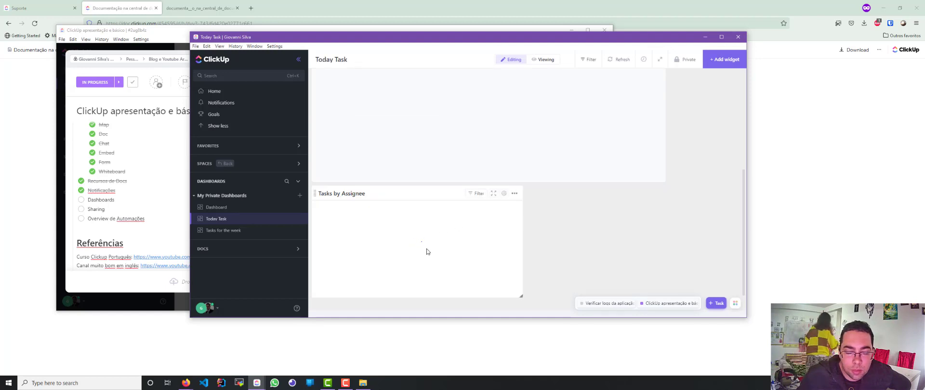
# Inspect the Tasks by Assignee chart, review its settings and assignee choices, and close them without saving
pyautogui.moveTo(426, 240)
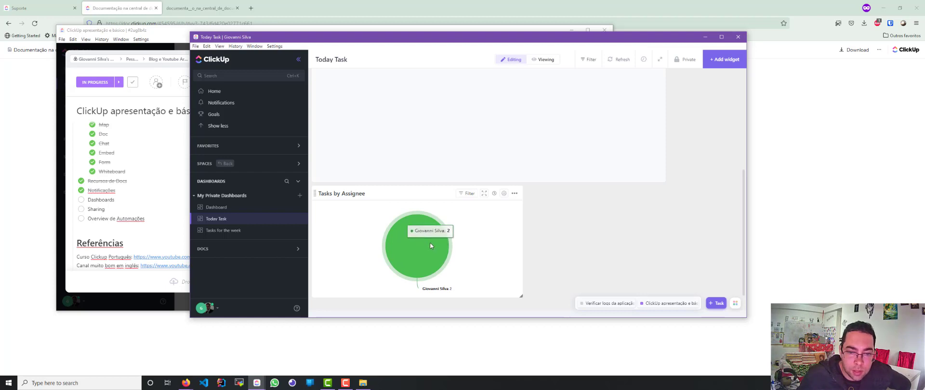
pyautogui.click(503, 193)
pyautogui.click(503, 194)
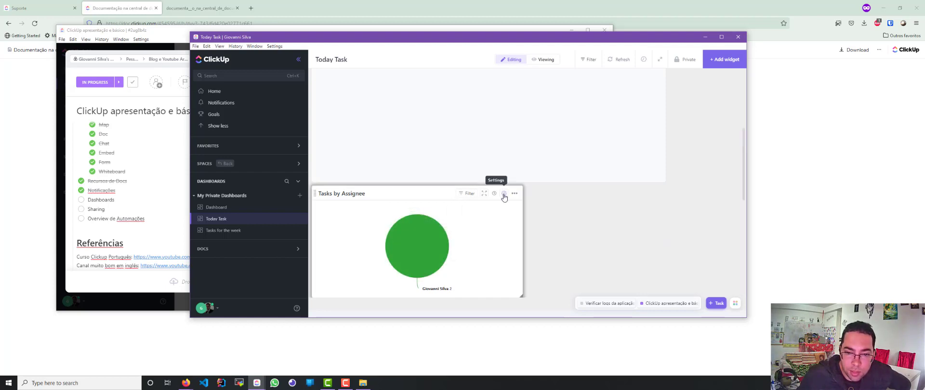
pyautogui.click(503, 194)
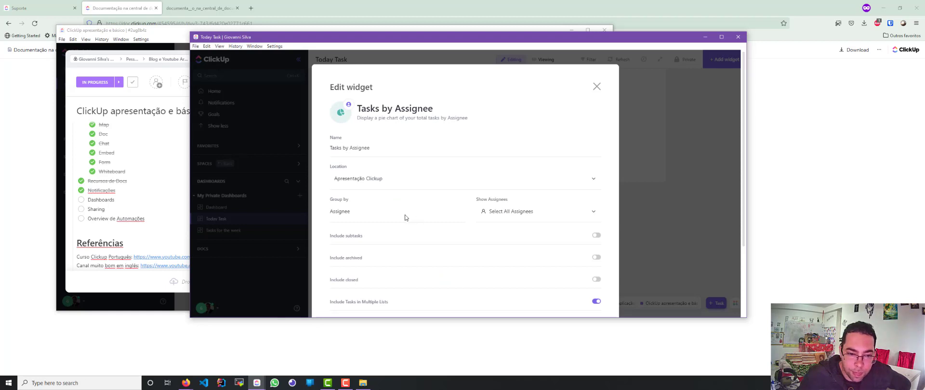
pyautogui.click(505, 216)
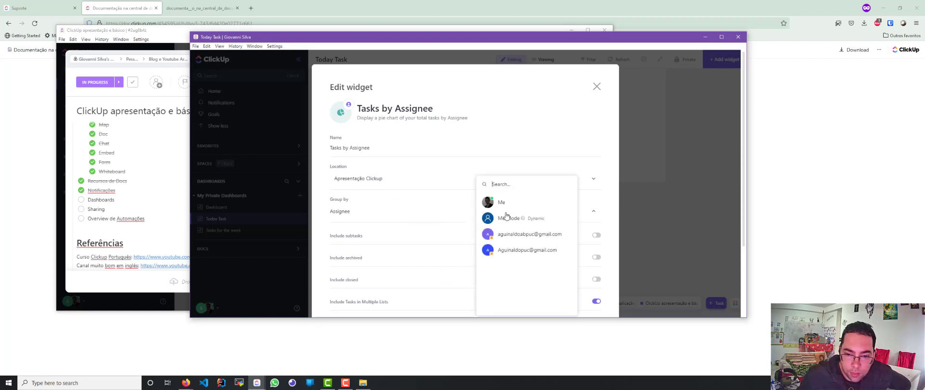
pyautogui.click(600, 202)
pyautogui.scroll(-1, 409, 222)
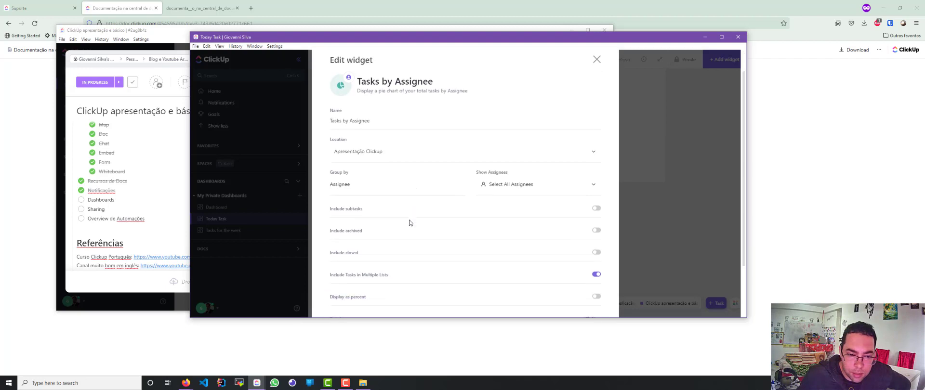
pyautogui.scroll(-1, 411, 223)
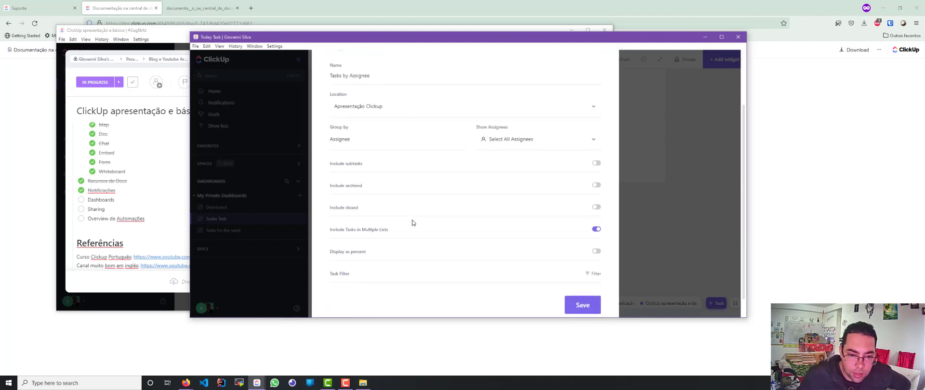
pyautogui.scroll(2, 414, 223)
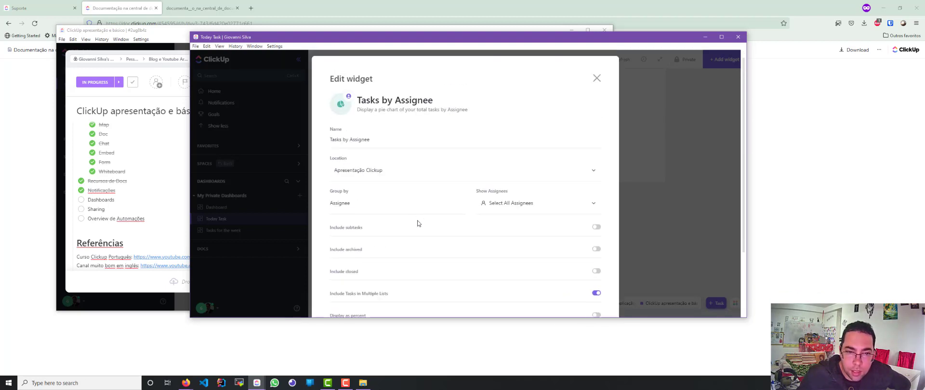
pyautogui.scroll(-1, 418, 221)
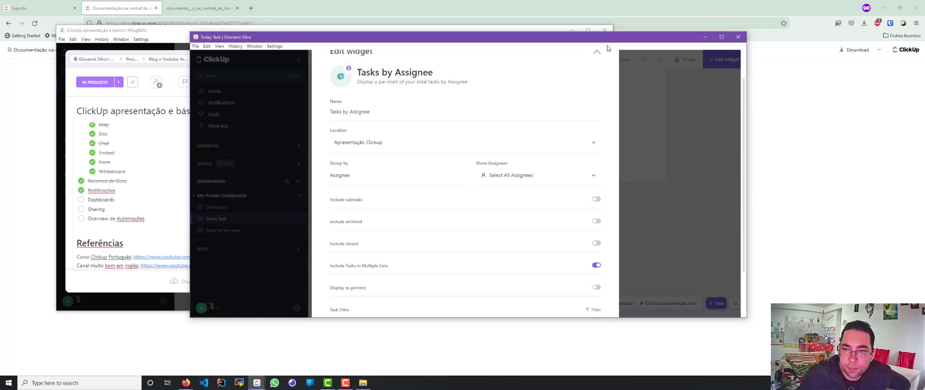
pyautogui.scroll(1, 601, 88)
pyautogui.click(597, 86)
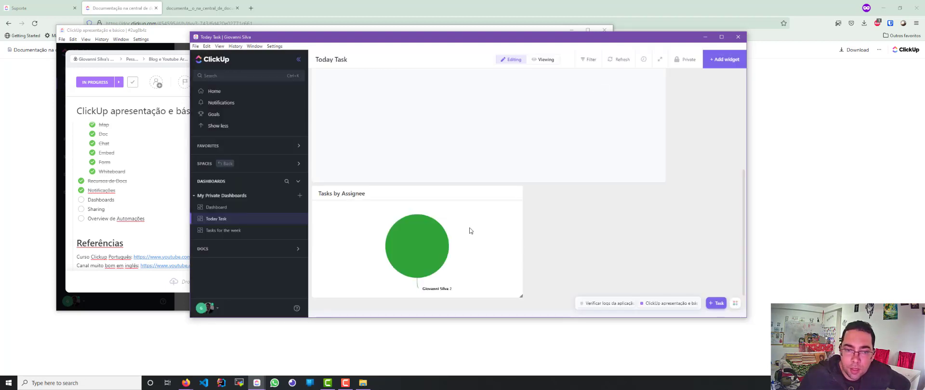
# Open the Tasks for the week dashboard, and mark Dashboards as done in the presentation task's checklist
pyautogui.click(237, 232)
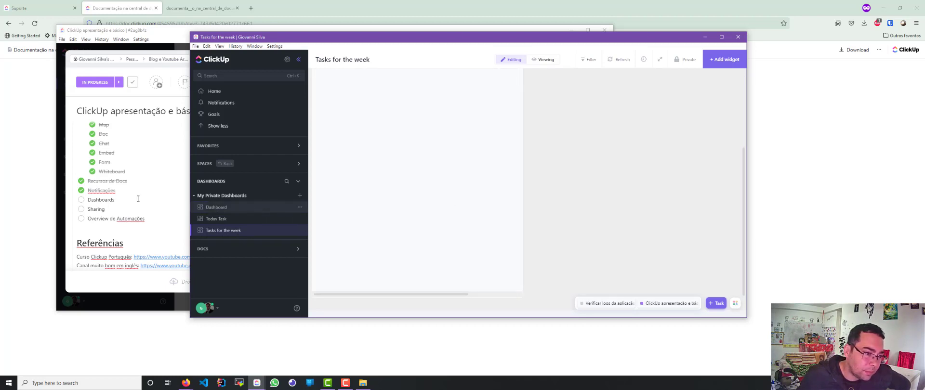
pyautogui.click(89, 199)
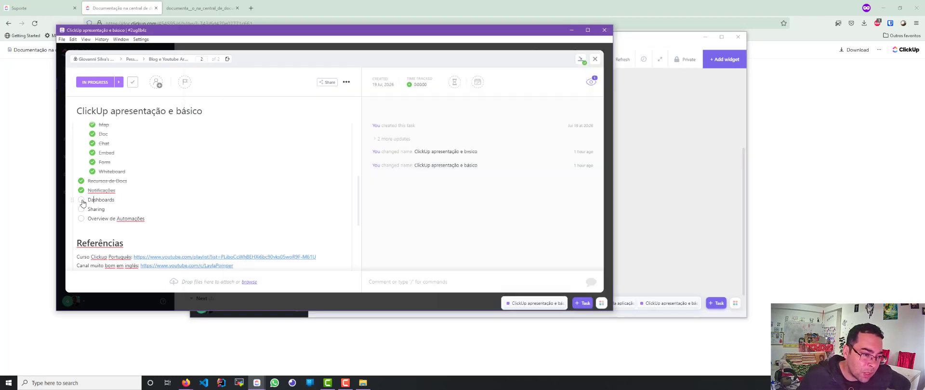
pyautogui.click(81, 200)
# Copy the private link of the Projetos folder in the Apresentação Clickup space from its sharing and permissions settings
pyautogui.click(702, 183)
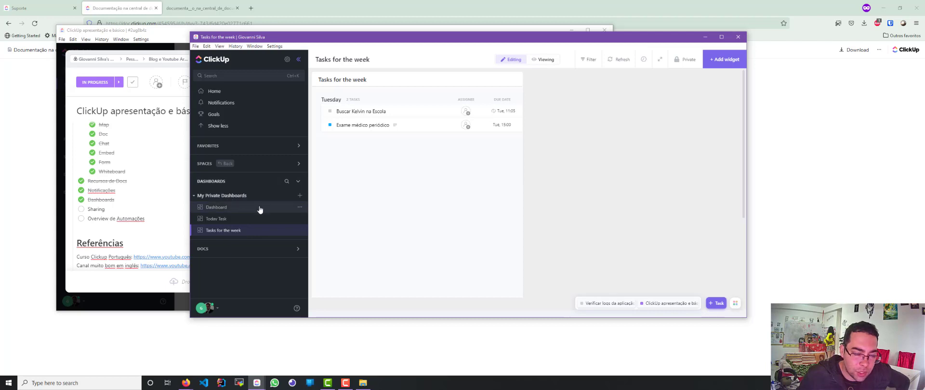
pyautogui.click(208, 162)
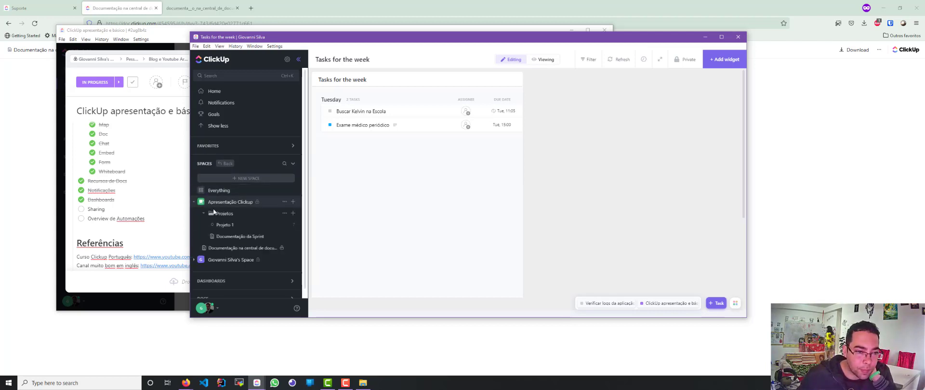
pyautogui.click(228, 216)
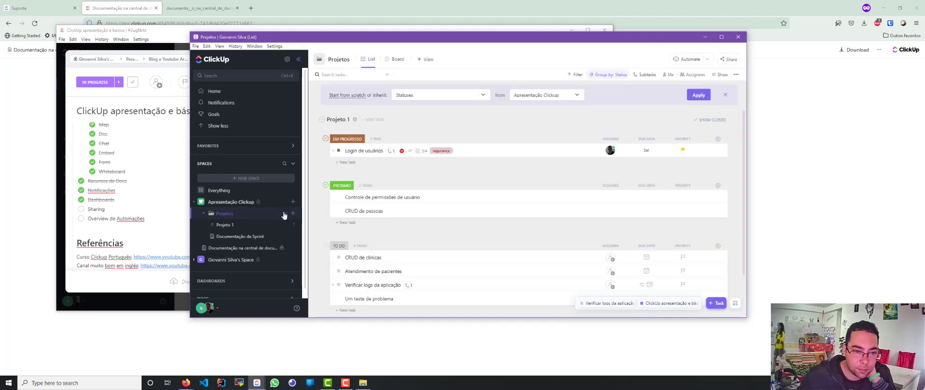
pyautogui.click(285, 213)
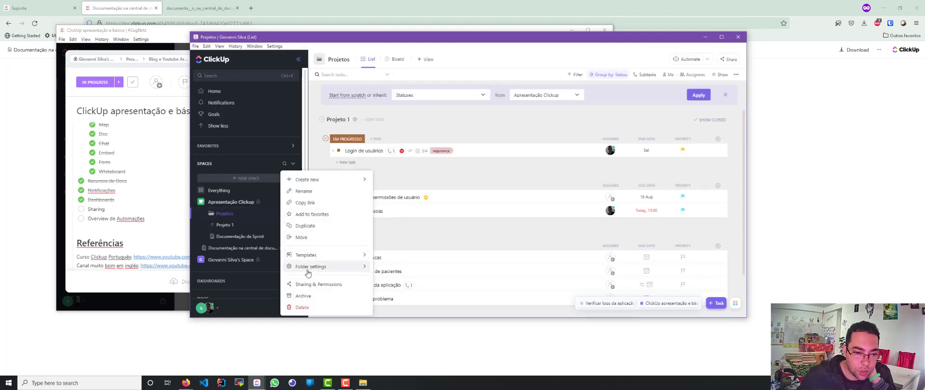
pyautogui.click(312, 285)
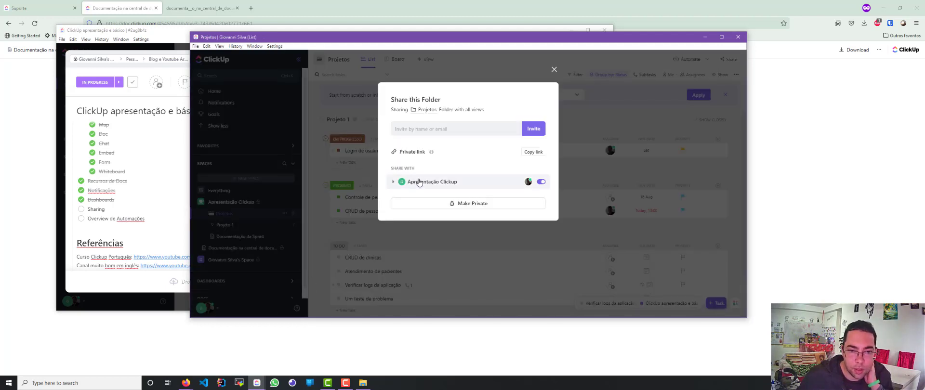
pyautogui.click(537, 154)
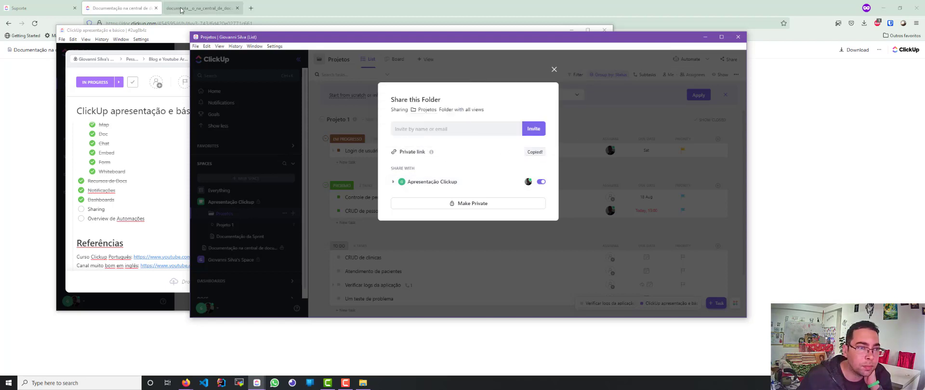
# Load the Projetos folder's private link in the browser, and return to ClickUp to close the folder's sharing settings
pyautogui.click(200, 8)
pyautogui.click(189, 23)
pyautogui.hotkey('ctrl', 'v')
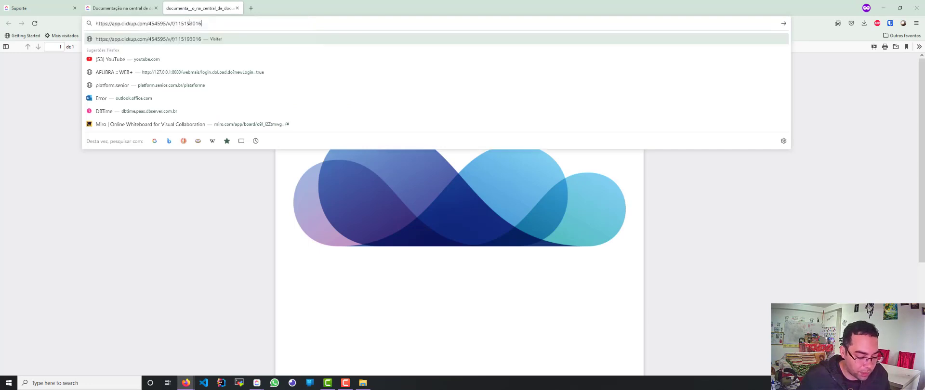
pyautogui.press('Return')
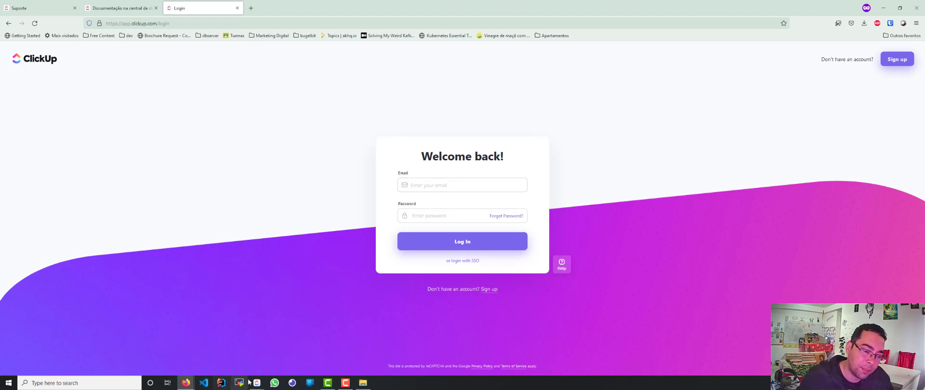
pyautogui.moveTo(258, 381)
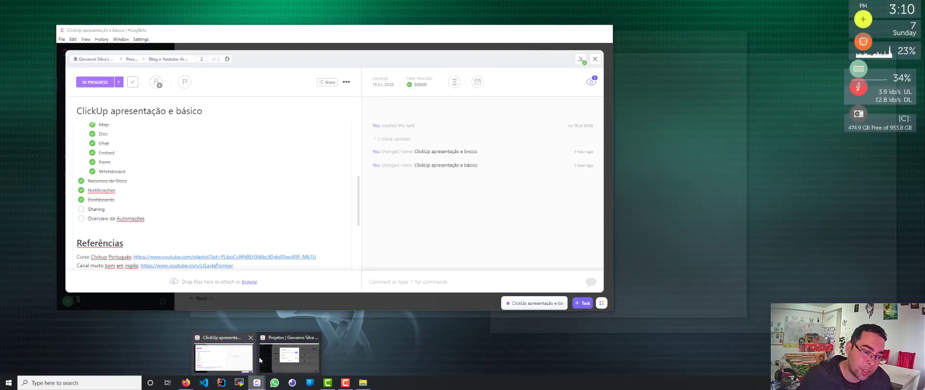
pyautogui.moveTo(281, 357)
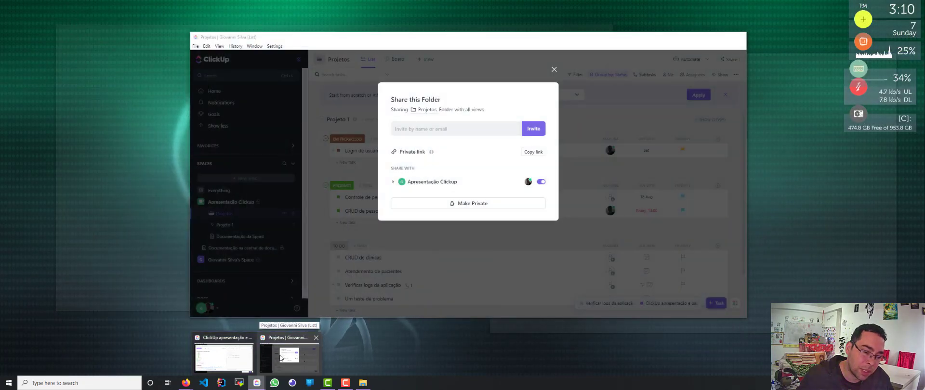
pyautogui.click(280, 358)
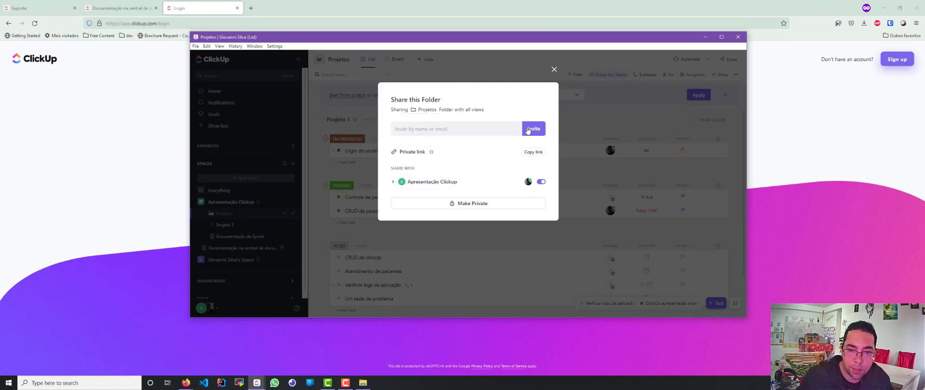
pyautogui.click(554, 70)
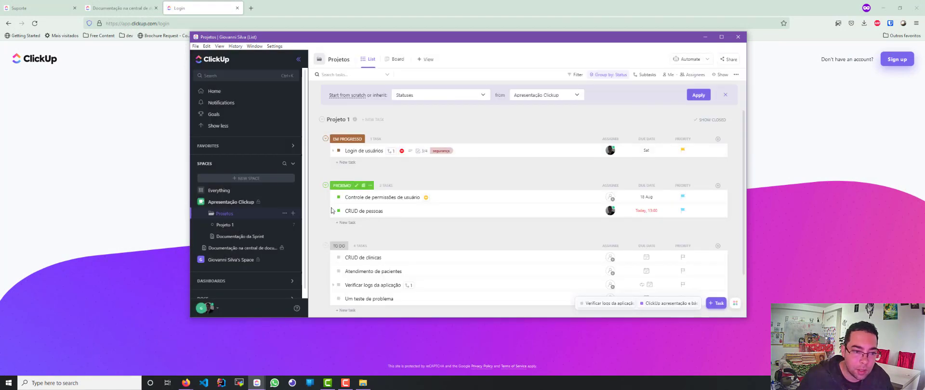
# Open the Projeto 1 list and copy its private link from its sharing and permissions settings
pyautogui.click(234, 225)
pyautogui.click(292, 226)
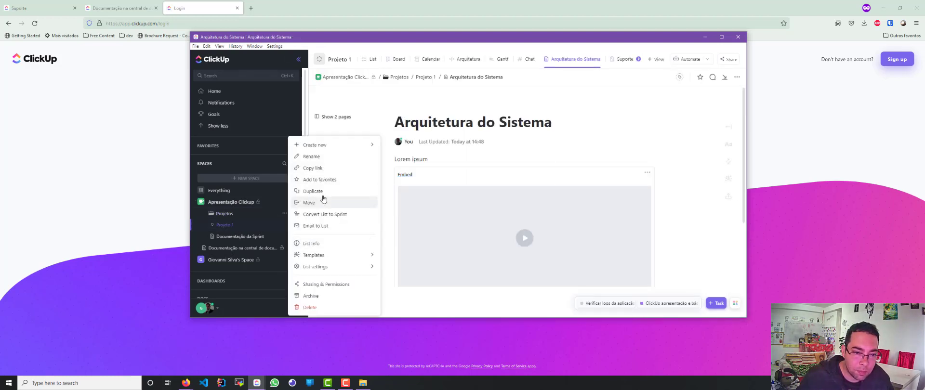
pyautogui.click(345, 284)
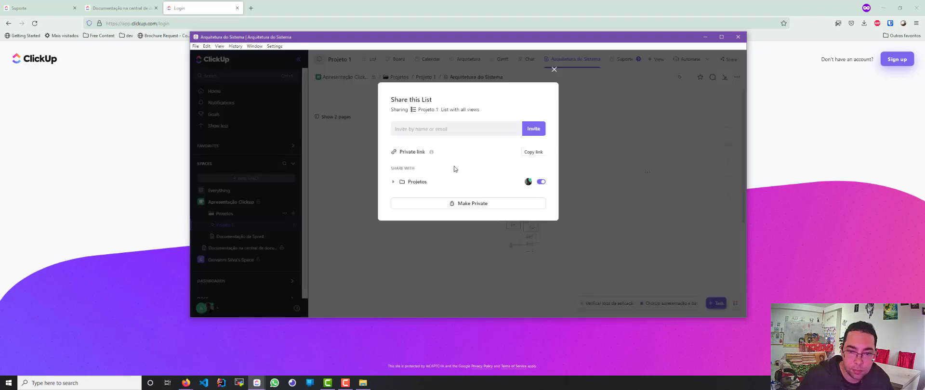
pyautogui.click(534, 152)
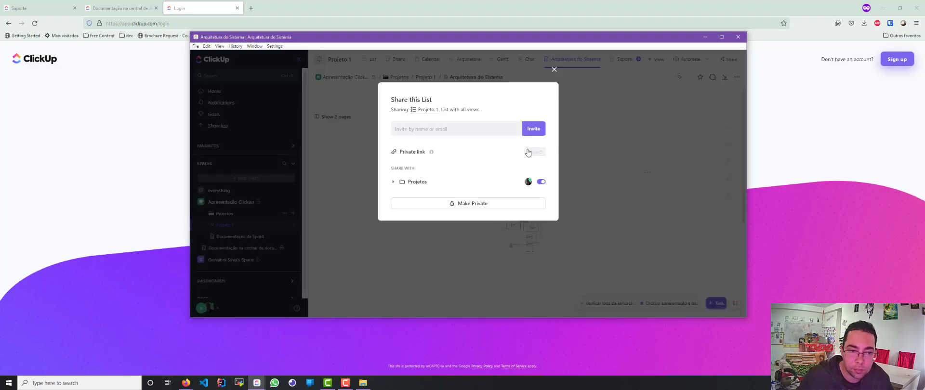
# Load the Projeto 1 list's private link in the browser, and return to ClickUp to close the list's sharing settings
pyautogui.click(202, 9)
pyautogui.click(182, 23)
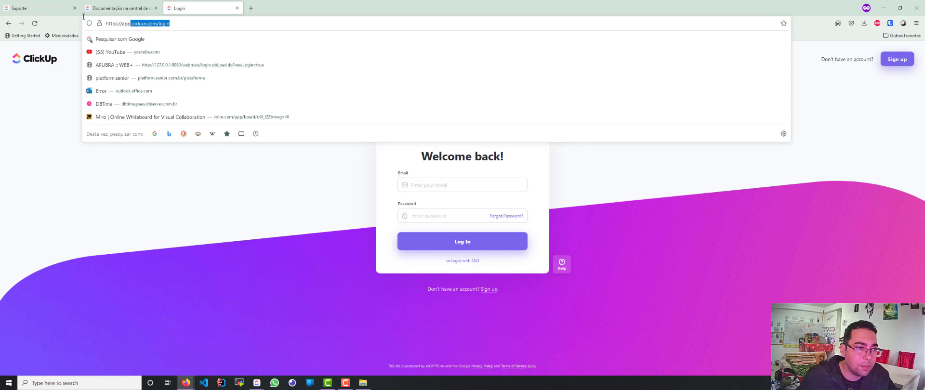
pyautogui.hotkey('ctrl', 'v')
pyautogui.press('Return')
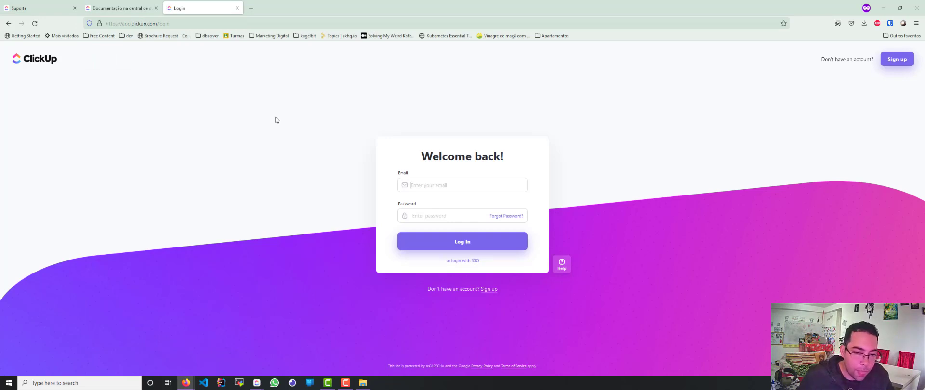
pyautogui.hotkey('alt', 'Tab')
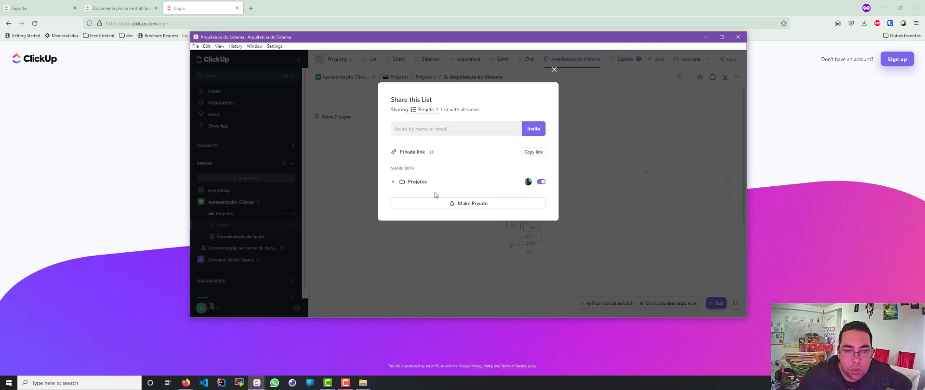
pyautogui.click(554, 73)
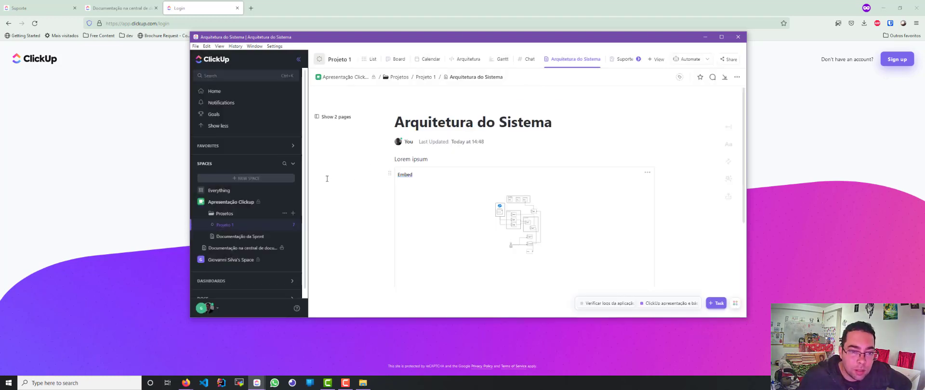
# Switch Projeto 1 to its List view and open the Login de usuários task
pyautogui.click(293, 225)
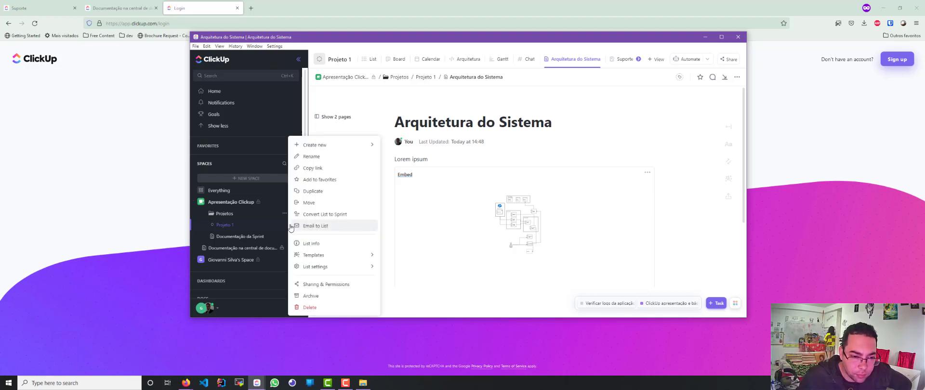
pyautogui.click(241, 226)
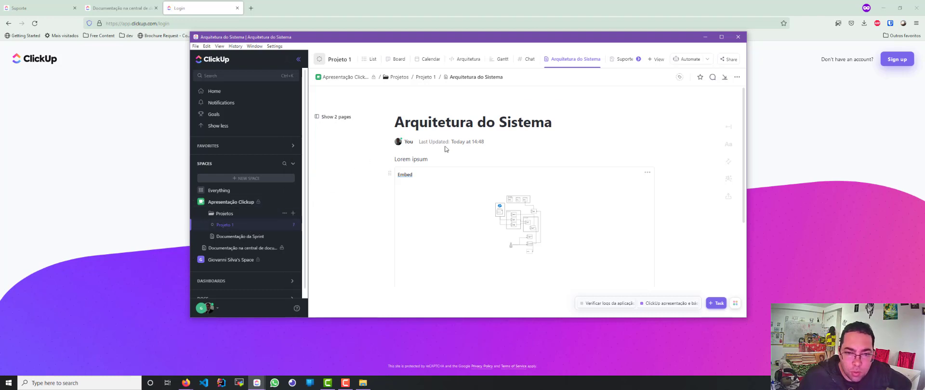
pyautogui.click(371, 59)
pyautogui.click(356, 123)
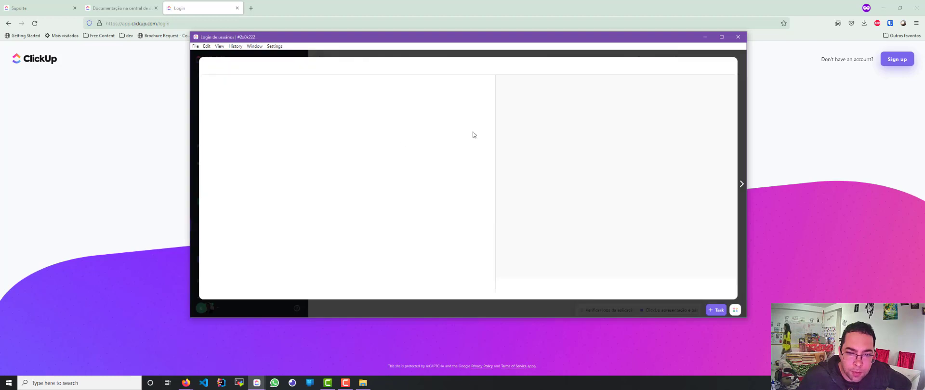
# Enable public link sharing for the Login de usuários task and copy the public link
pyautogui.click(480, 90)
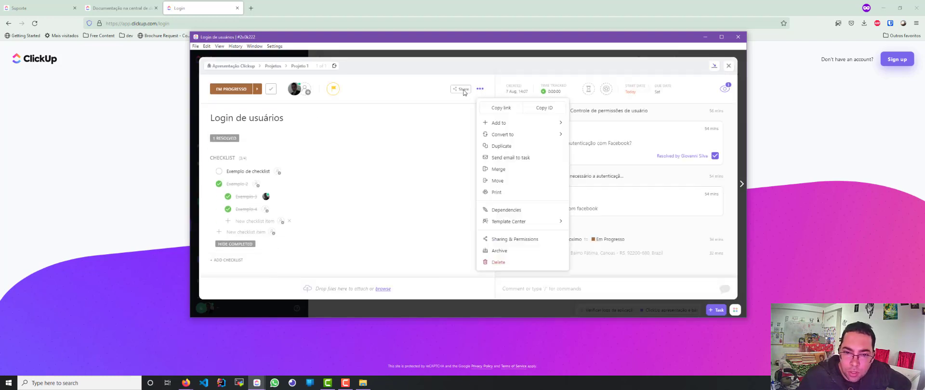
pyautogui.click(462, 95)
pyautogui.click(461, 95)
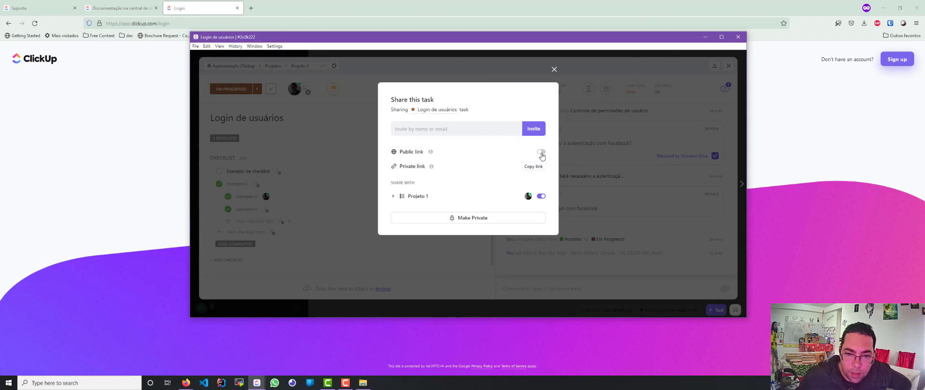
pyautogui.click(541, 152)
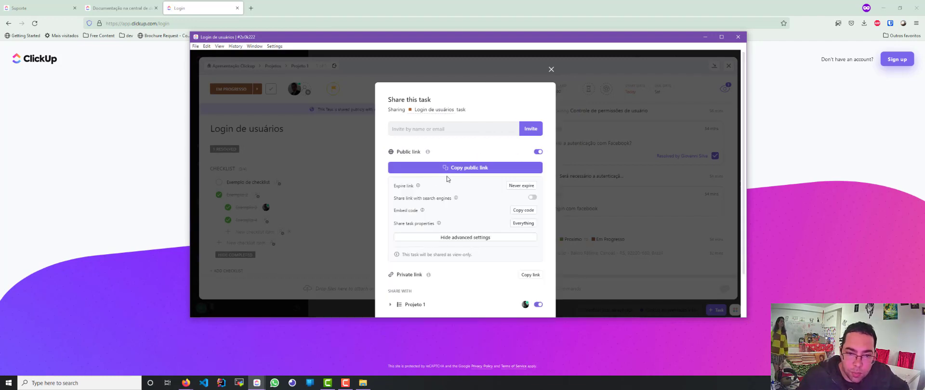
pyautogui.click(459, 171)
# Load the task's public link in the browser and look through the shared task's description, subtasks and checklist
pyautogui.click(206, 12)
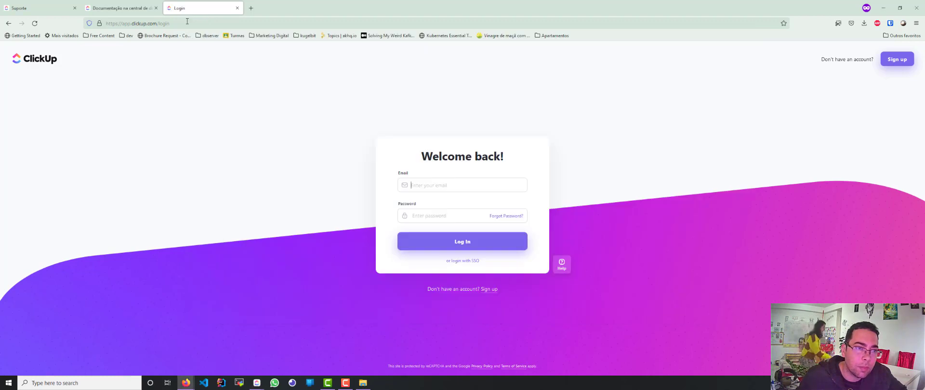
pyautogui.click(187, 21)
pyautogui.hotkey('ctrl', 'v')
pyautogui.press('Return')
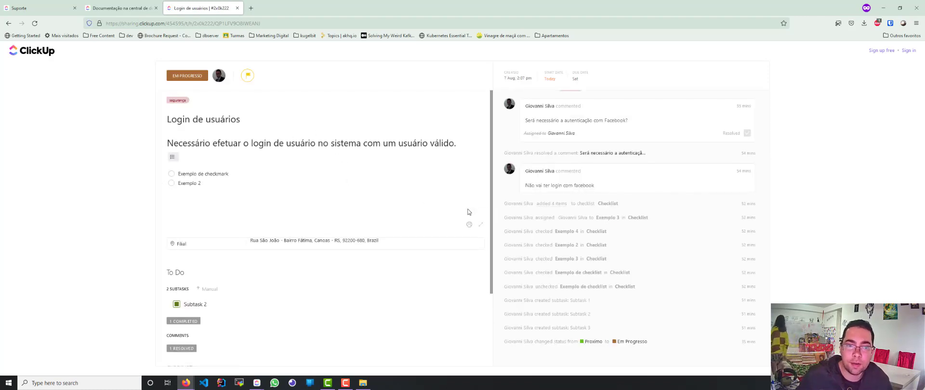
pyautogui.scroll(-3, 347, 215)
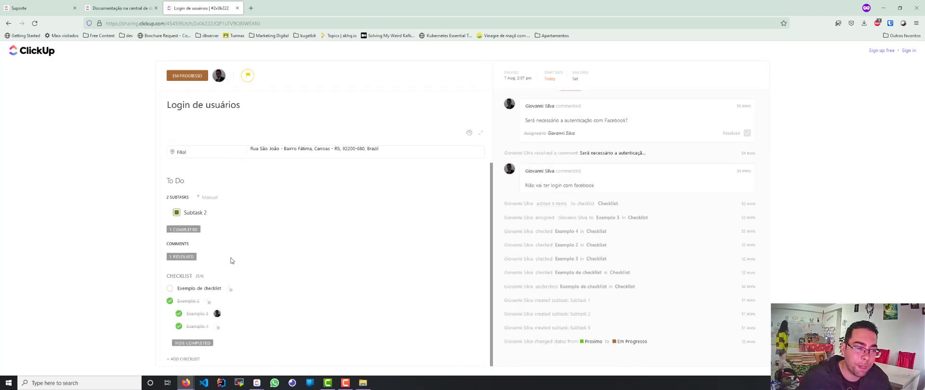
pyautogui.scroll(3, 236, 276)
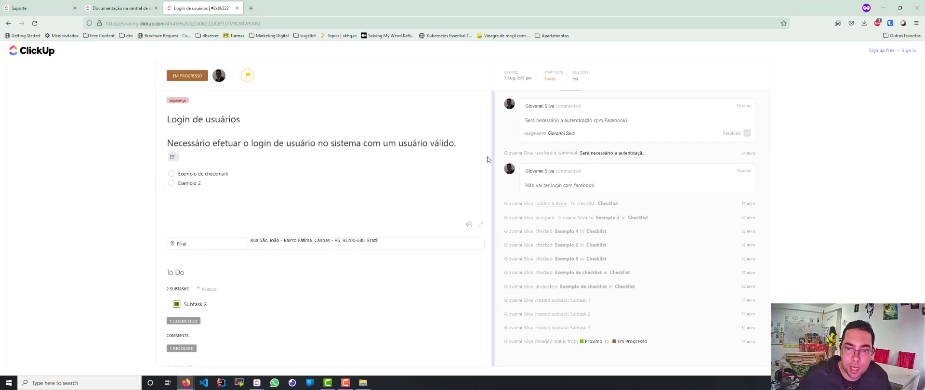
# Return to ClickUp and close the sharing settings and the Login de usuários task
pyautogui.hotkey('alt', 'Tab')
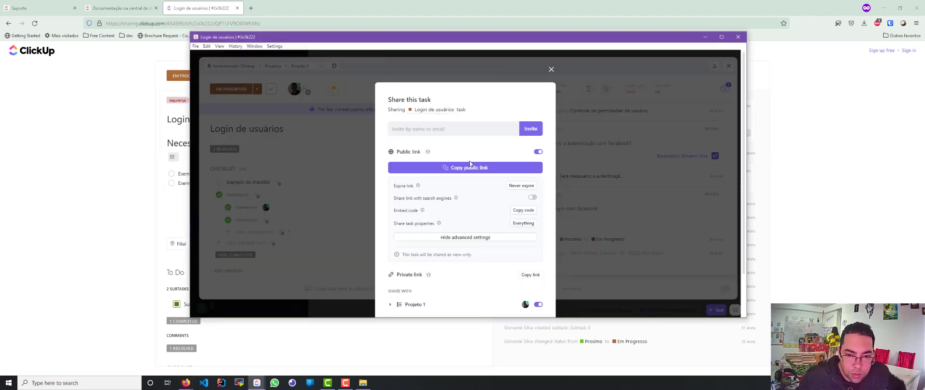
pyautogui.click(550, 71)
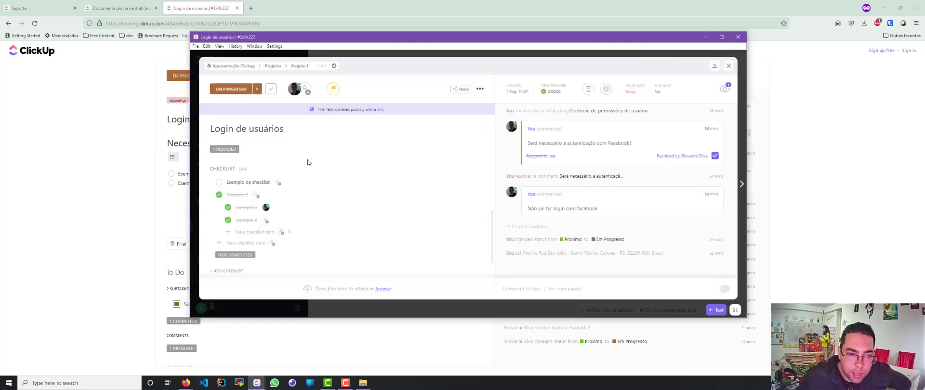
pyautogui.click(729, 67)
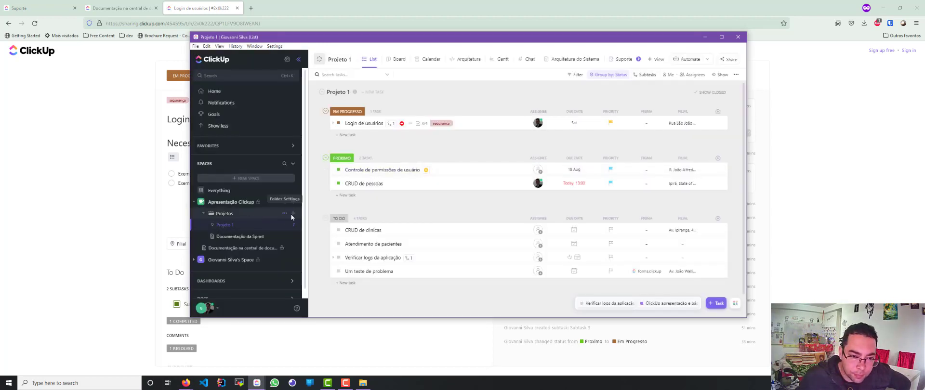
# Open the Projeto 1 list's sharing and permissions settings and examine its private link option
pyautogui.click(293, 227)
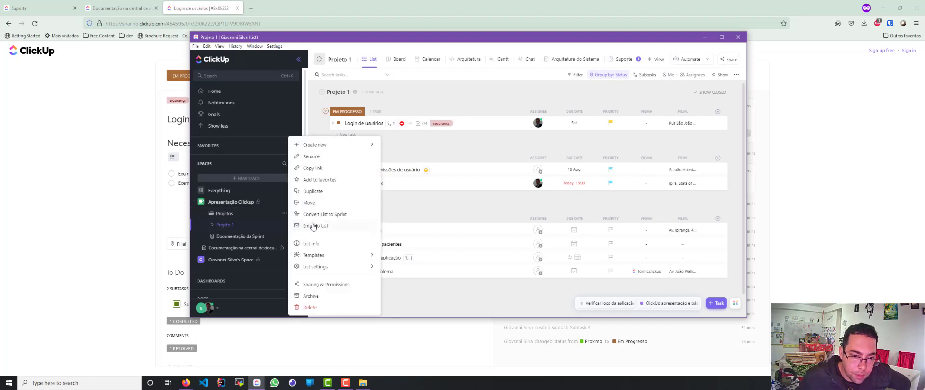
pyautogui.click(318, 284)
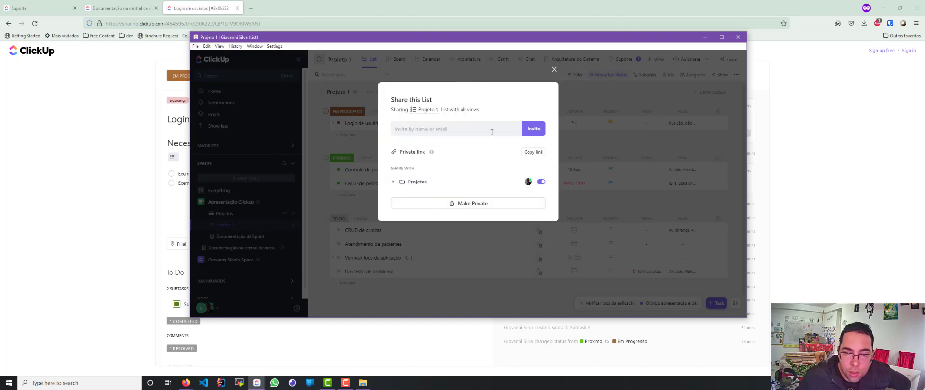
pyautogui.moveTo(432, 153)
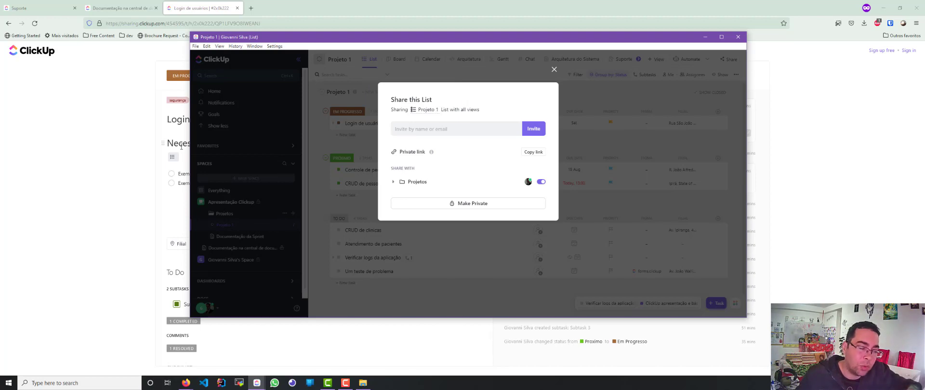
# Enable public link sharing for Projeto 1's List view only and copy its public link
pyautogui.click(554, 70)
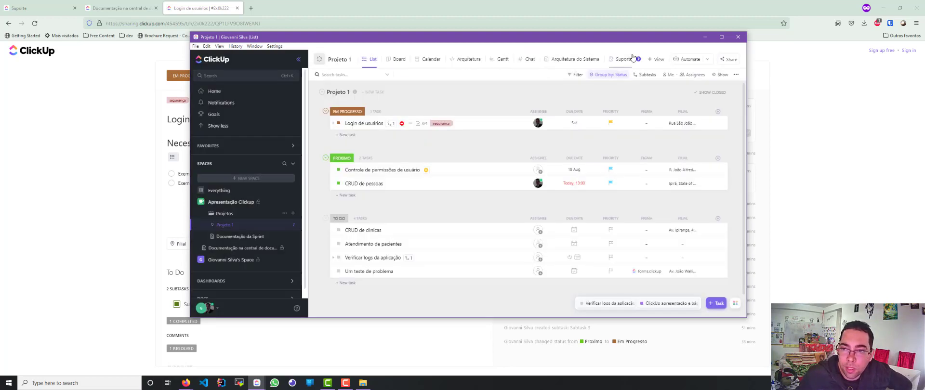
pyautogui.click(729, 59)
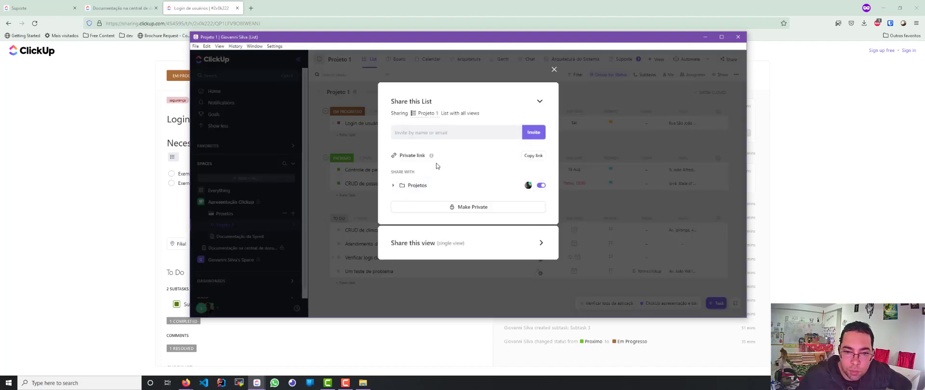
pyautogui.click(457, 248)
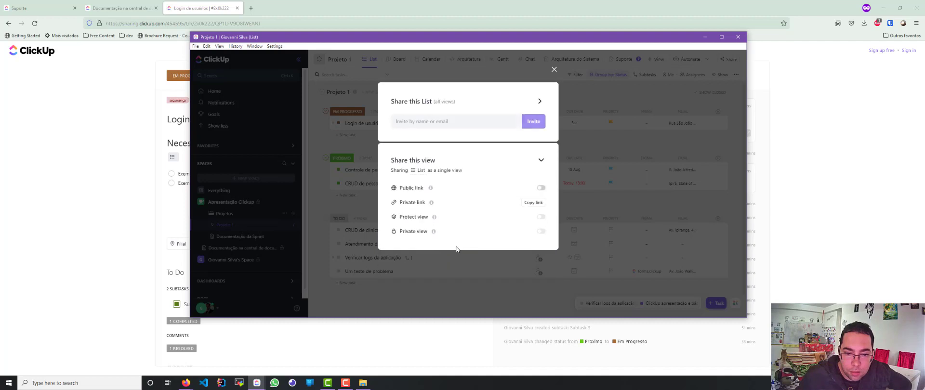
pyautogui.click(542, 189)
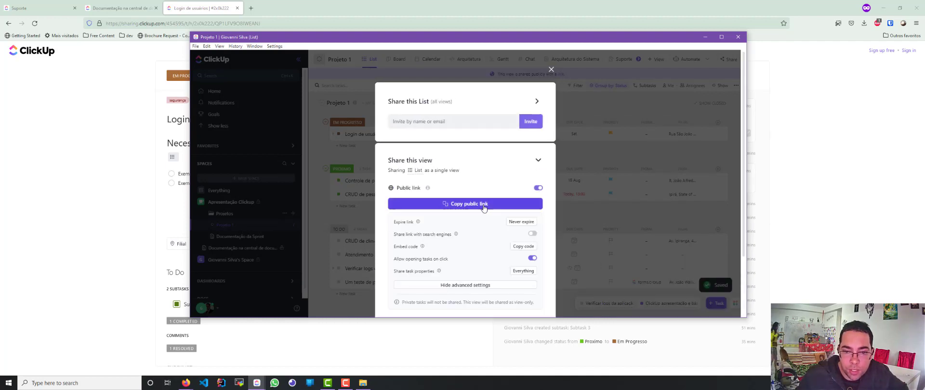
pyautogui.click(483, 208)
# Load the List view's public link in the browser, then return to ClickUp and examine the remaining view sharing options
pyautogui.click(229, 23)
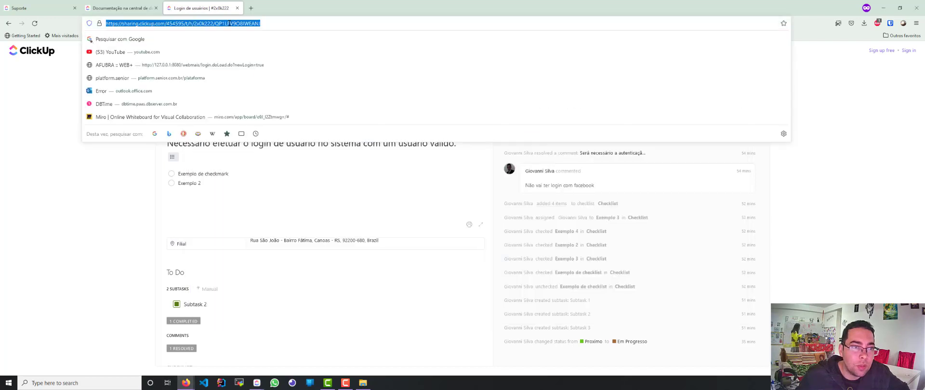
pyautogui.hotkey('ctrl', 'v')
pyautogui.press('Return')
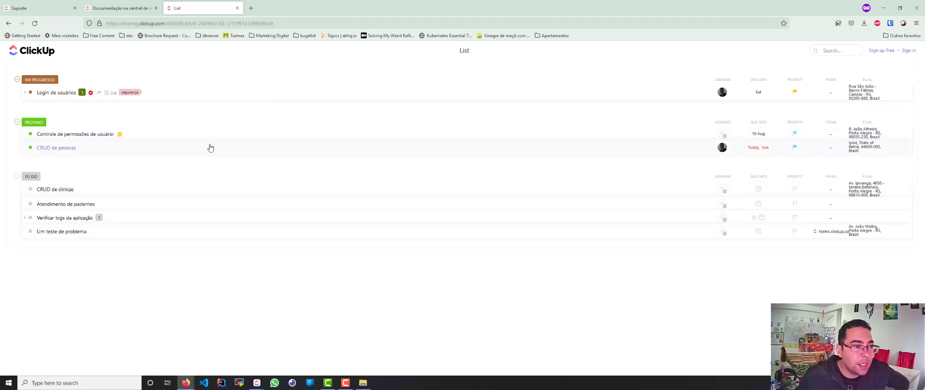
pyautogui.hotkey('alt', 'Tab')
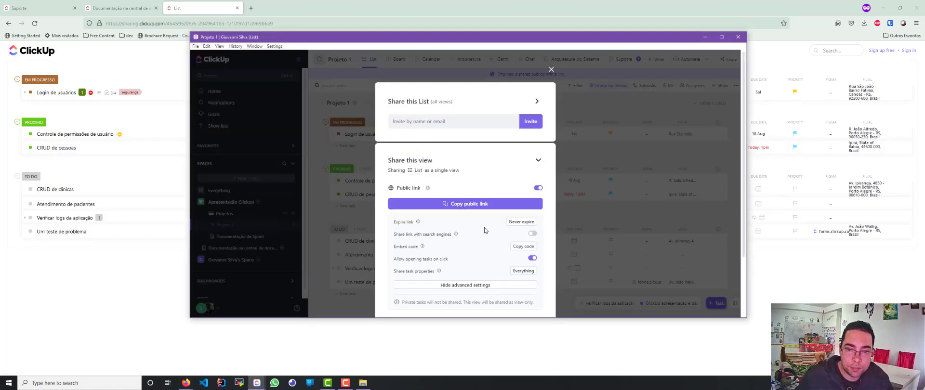
pyautogui.scroll(-2, 484, 230)
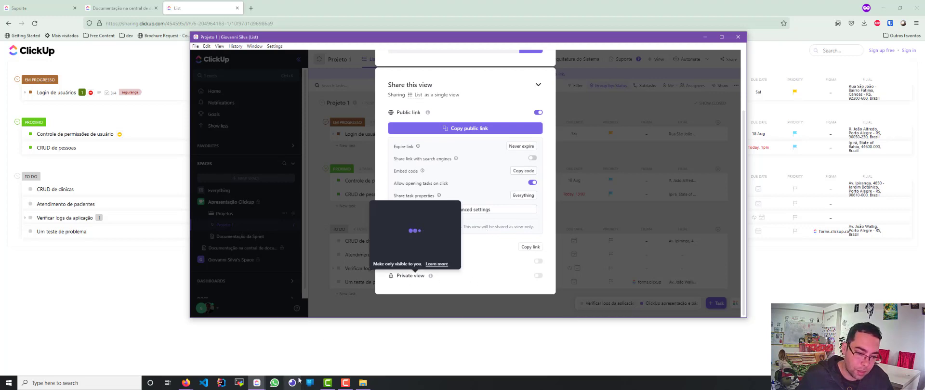
# Consult the topic checklist in the ClickUp apresentação e básico task, then close Projeto 1's sharing settings
pyautogui.moveTo(250, 386)
pyautogui.click(236, 355)
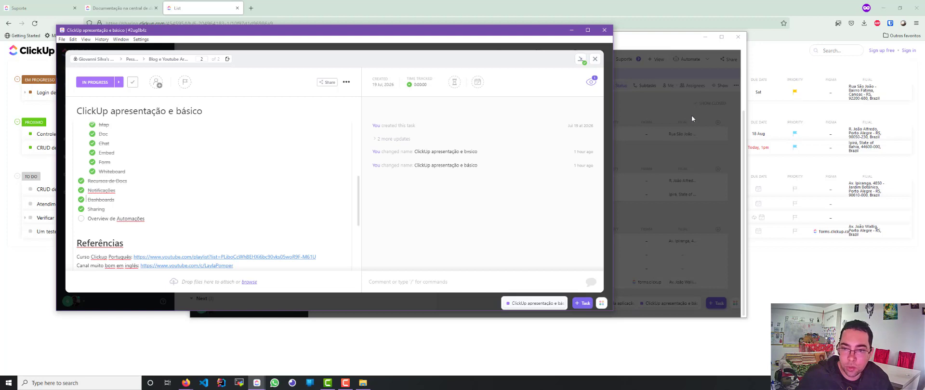
pyautogui.click(650, 41)
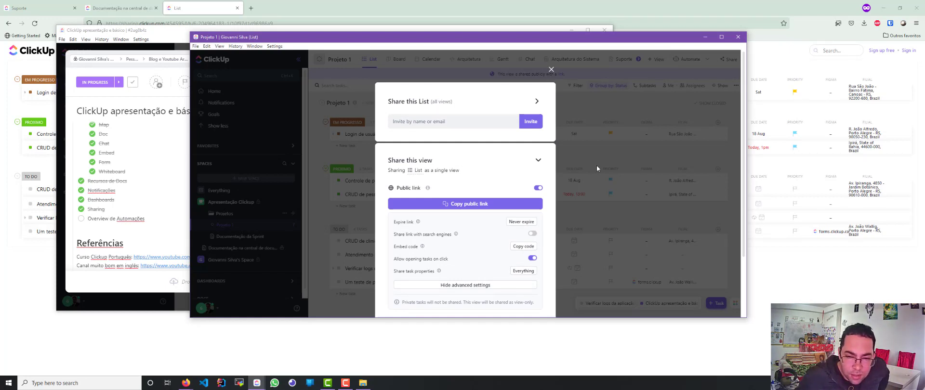
pyautogui.click(551, 71)
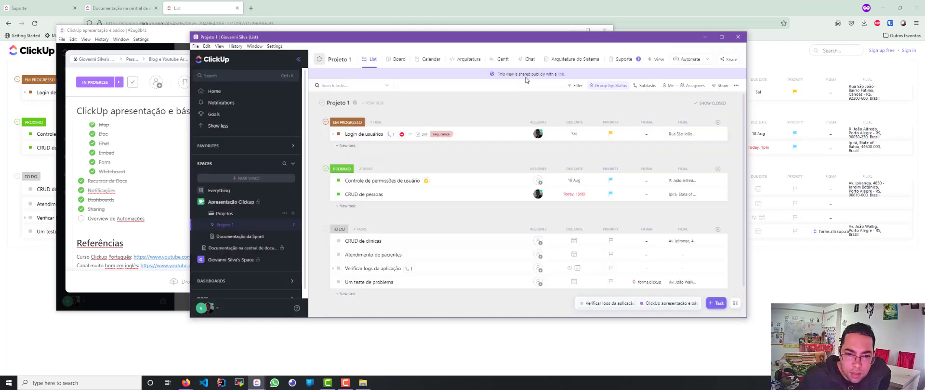
# Start adding an automation to the Projeto 1 list and look through the available categories and integrations
pyautogui.click(228, 215)
pyautogui.click(225, 224)
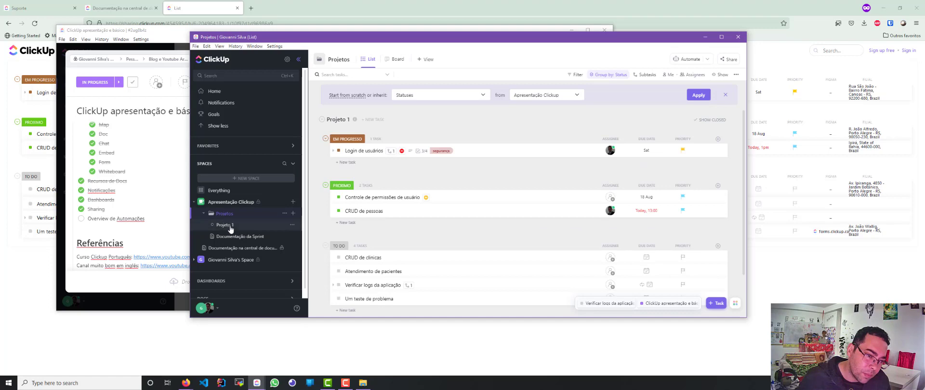
pyautogui.click(228, 203)
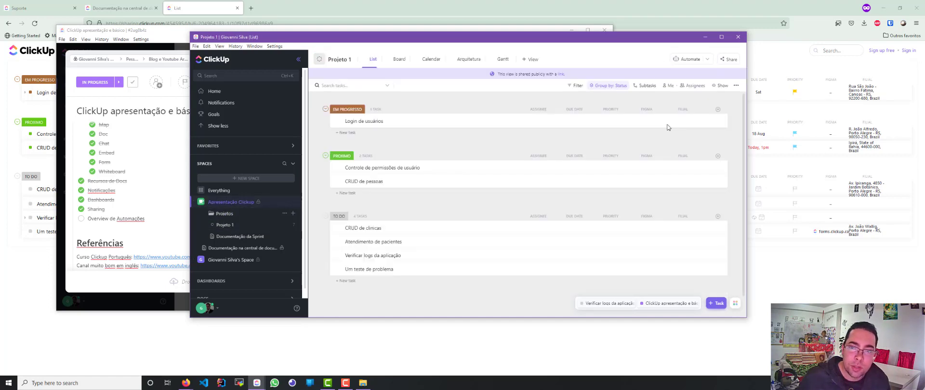
pyautogui.click(690, 59)
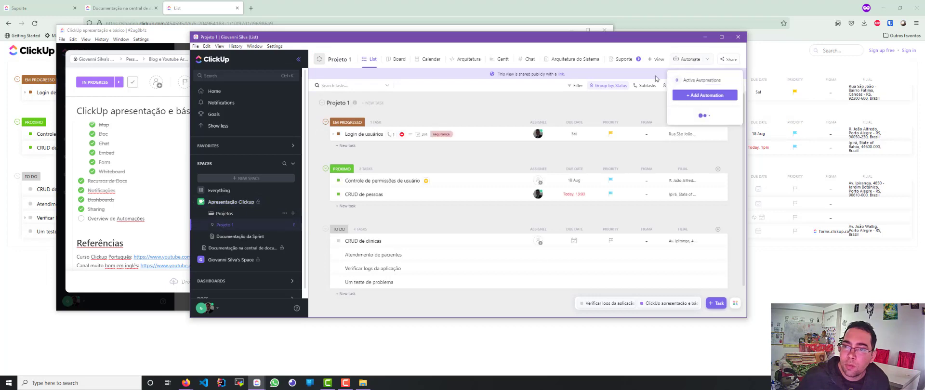
pyautogui.click(704, 95)
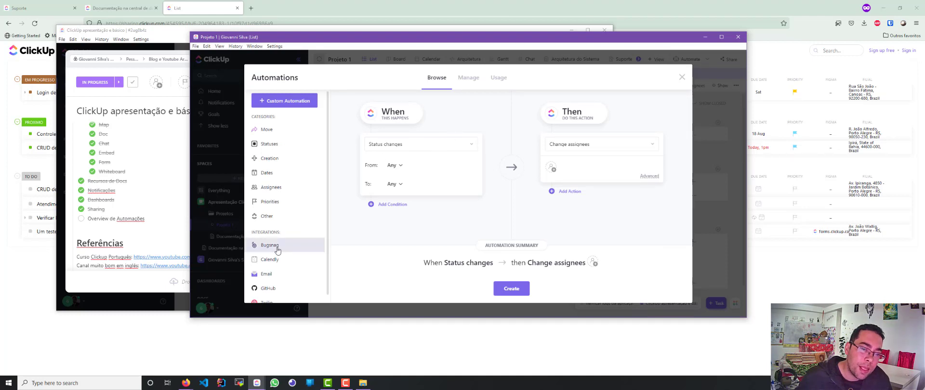
pyautogui.scroll(-1, 266, 237)
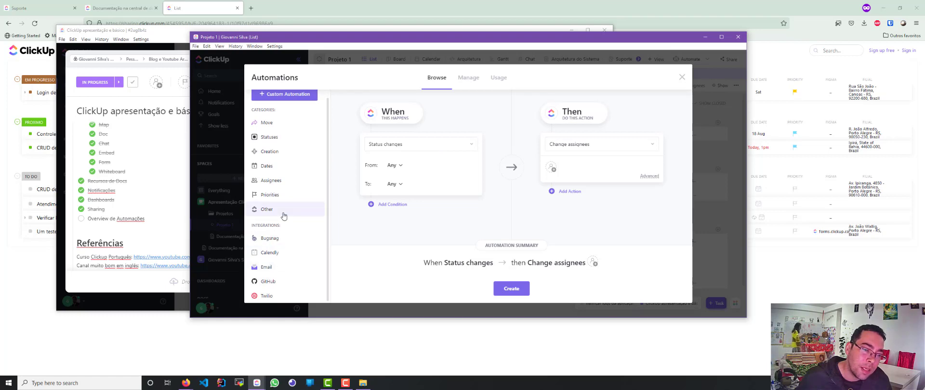
pyautogui.scroll(1, 282, 215)
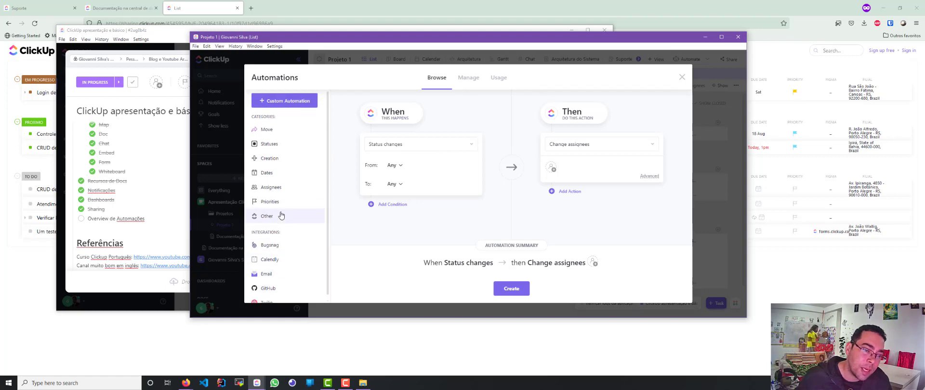
# Browse the automation templates from Statuses onward and choose the one that changes the priority when the due date arrives
pyautogui.click(274, 146)
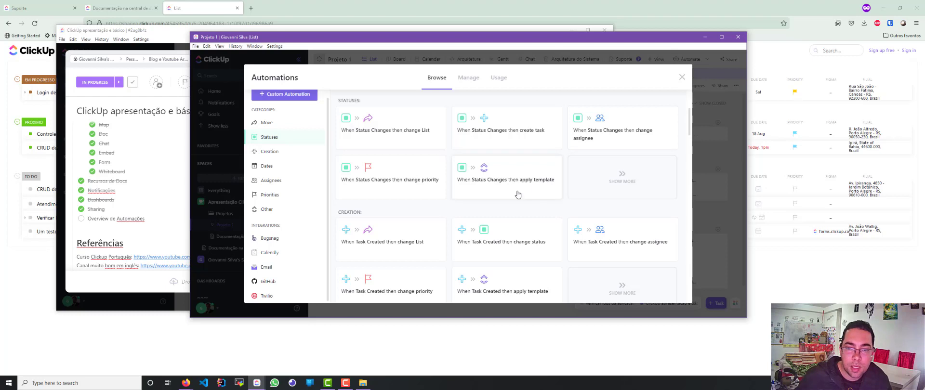
pyautogui.scroll(-1, 608, 201)
pyautogui.scroll(-2, 608, 200)
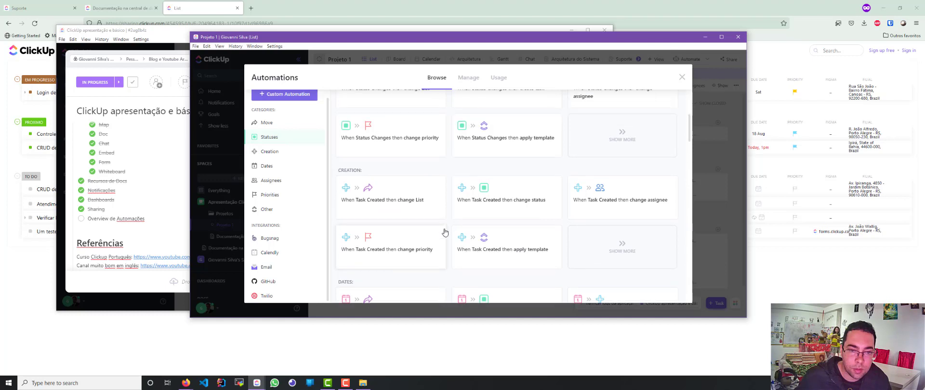
pyautogui.scroll(-1, 442, 234)
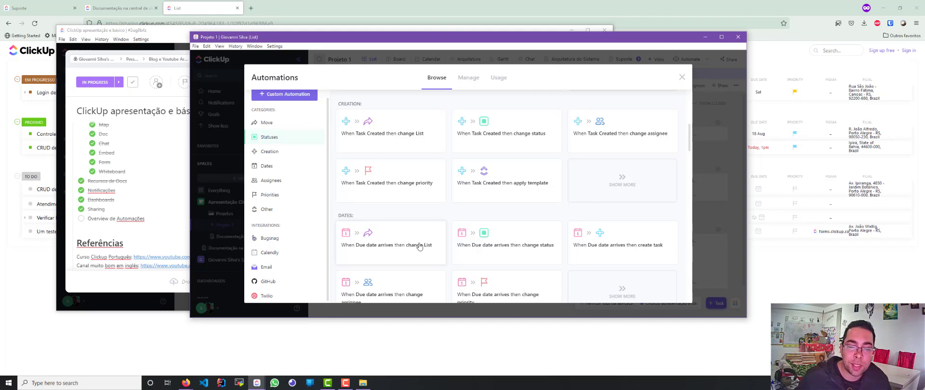
pyautogui.scroll(-1, 458, 231)
pyautogui.click(489, 230)
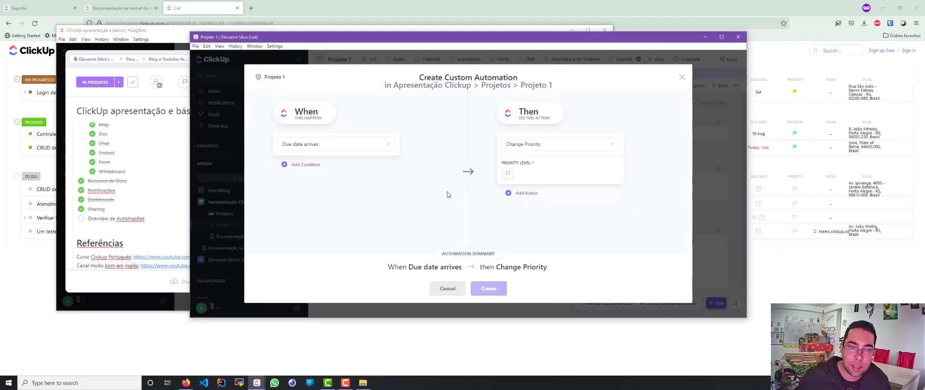
# Set the automation's priority level to Urgent, create the automation and close the Automations window
pyautogui.click(527, 144)
pyautogui.click(585, 172)
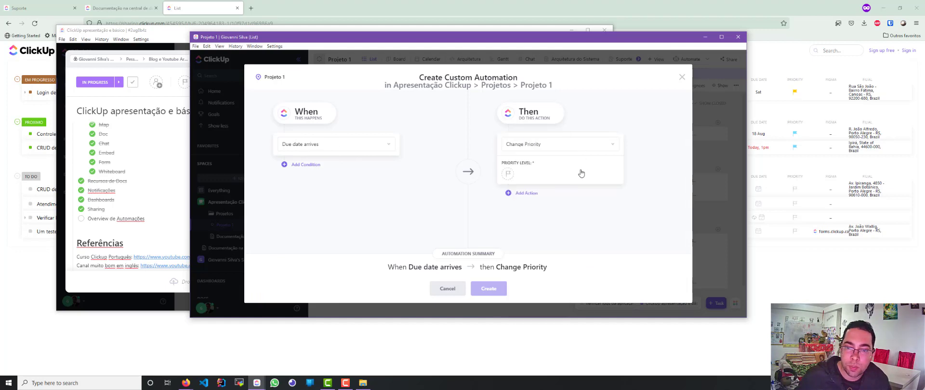
pyautogui.click(510, 174)
pyautogui.click(522, 191)
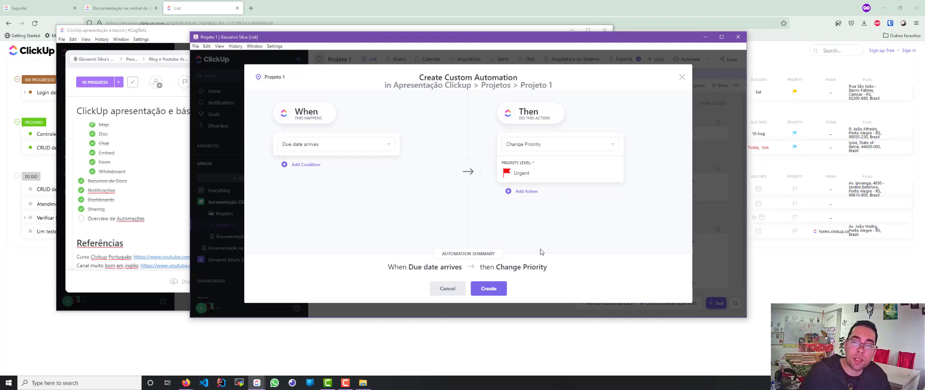
pyautogui.click(486, 287)
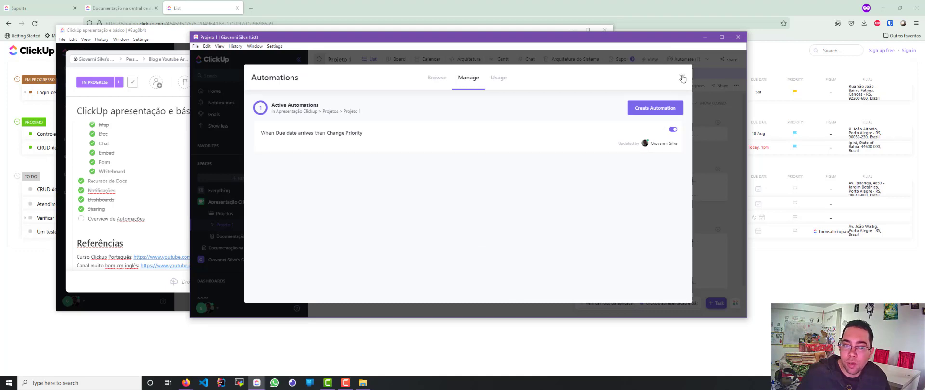
pyautogui.click(682, 79)
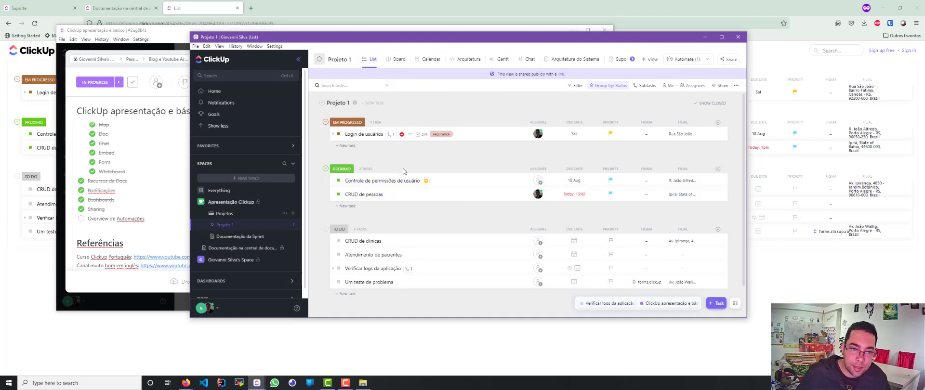
# Set the CRUD de pessoas task's due date to today at 15:10
pyautogui.click(568, 195)
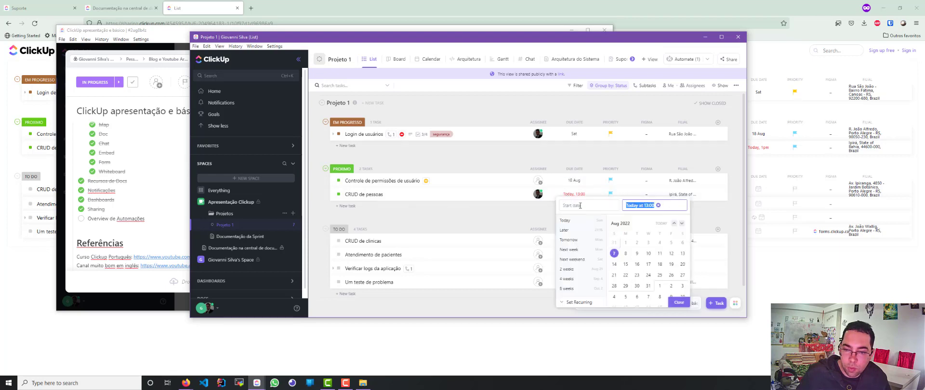
pyautogui.click(654, 206)
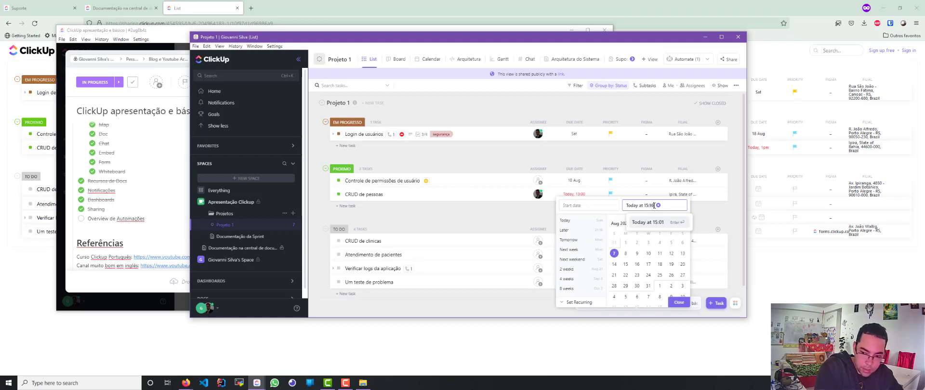
pyautogui.press('Return')
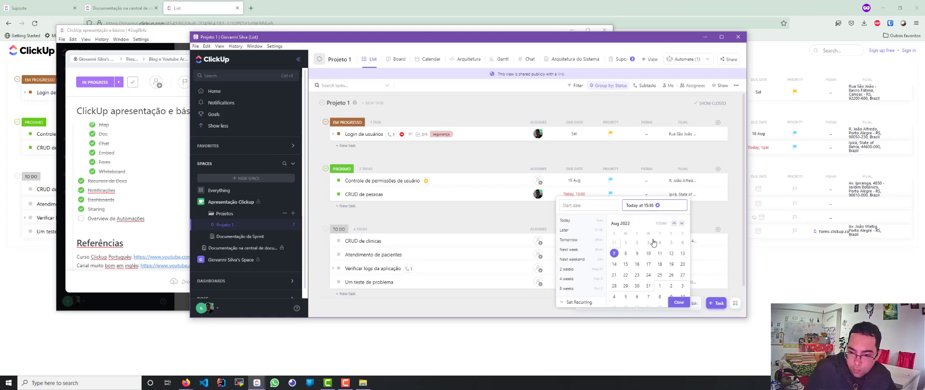
pyautogui.click(679, 303)
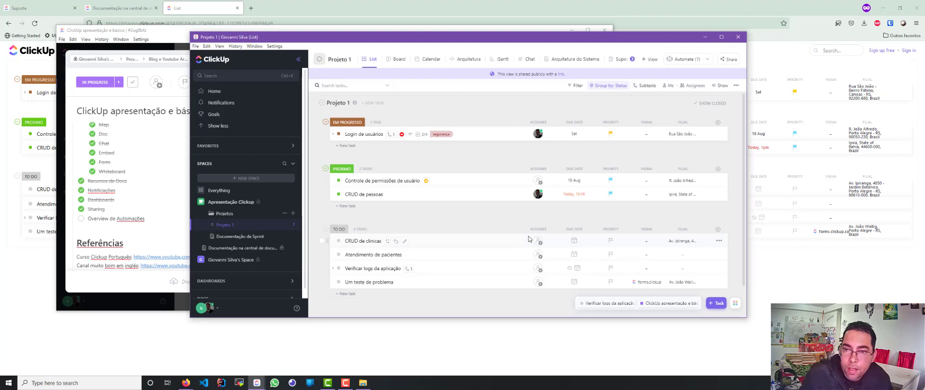
# Reopen Projeto 1's automation templates and look through the move, status, creation and due date options
pyautogui.click(681, 65)
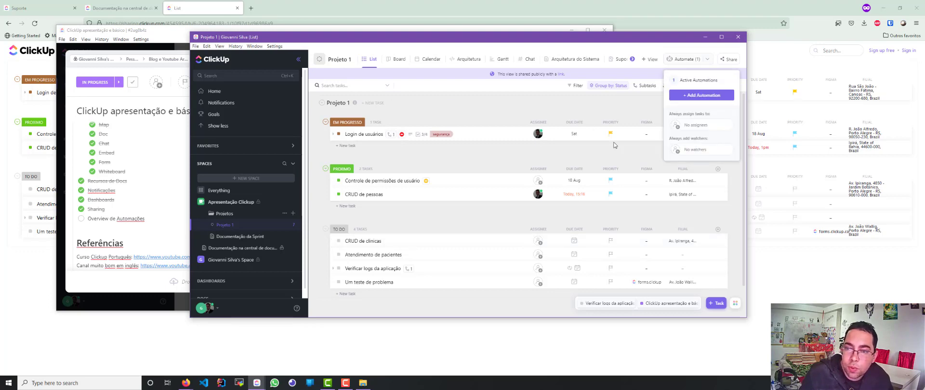
pyautogui.click(696, 100)
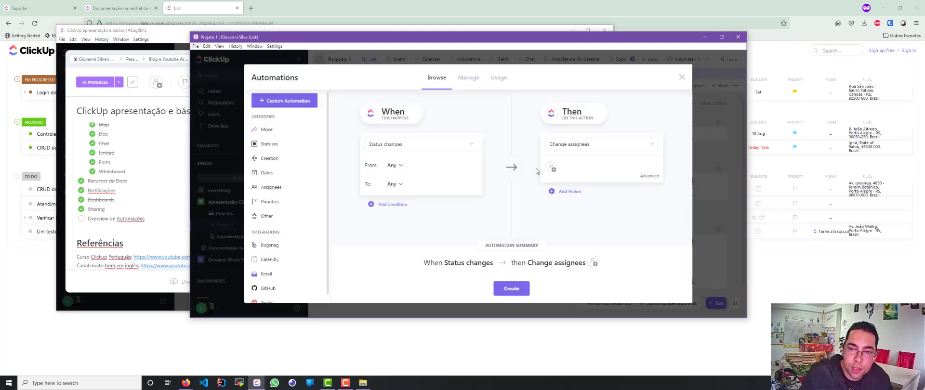
pyautogui.click(287, 132)
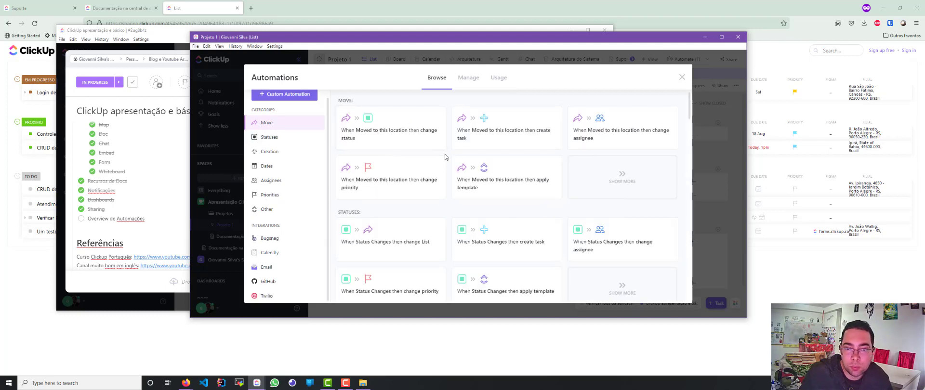
pyautogui.scroll(-2, 620, 255)
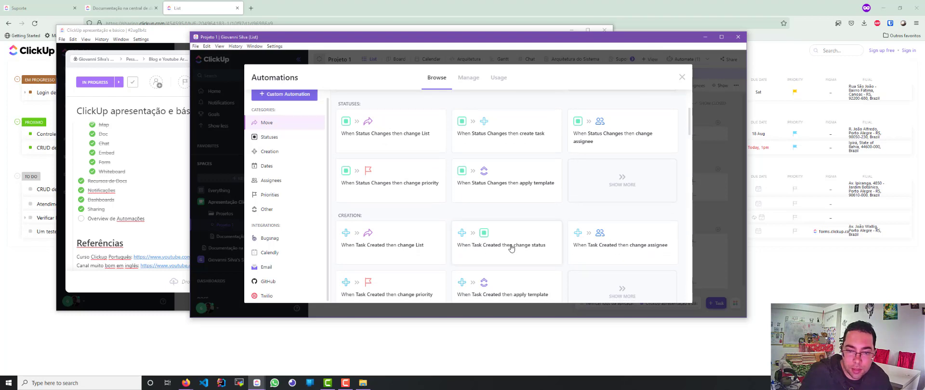
pyautogui.scroll(-7, 533, 253)
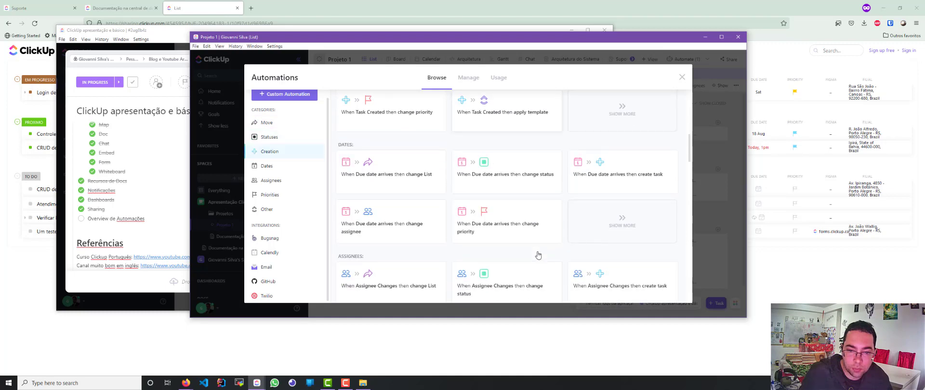
pyautogui.scroll(8, 536, 255)
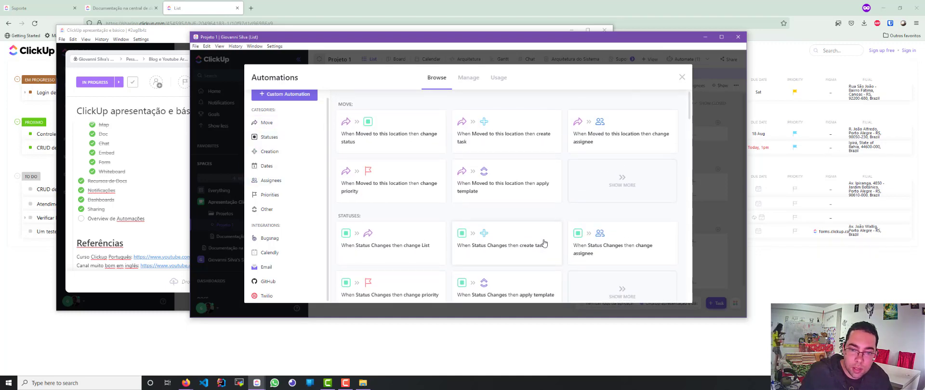
# Create an automation on Projeto 1 that applies the Hire Process template when a task is created, and close the Automations window
pyautogui.click(276, 158)
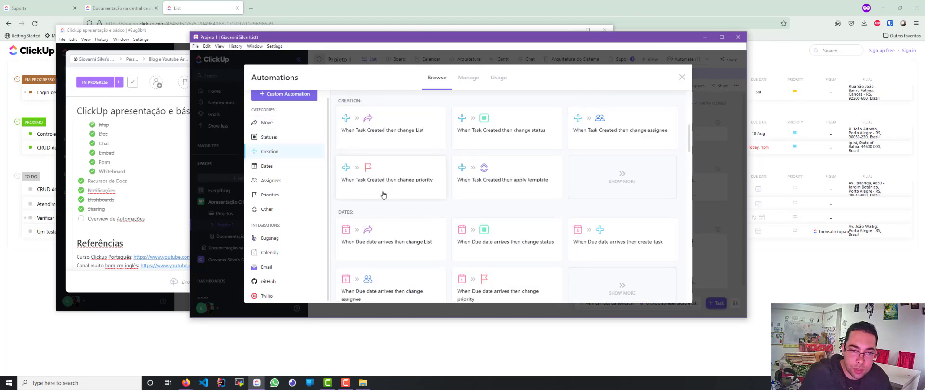
pyautogui.click(481, 183)
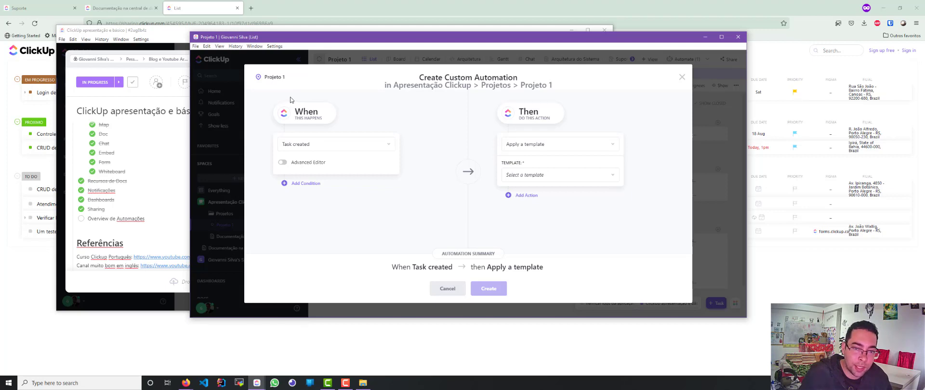
pyautogui.click(536, 177)
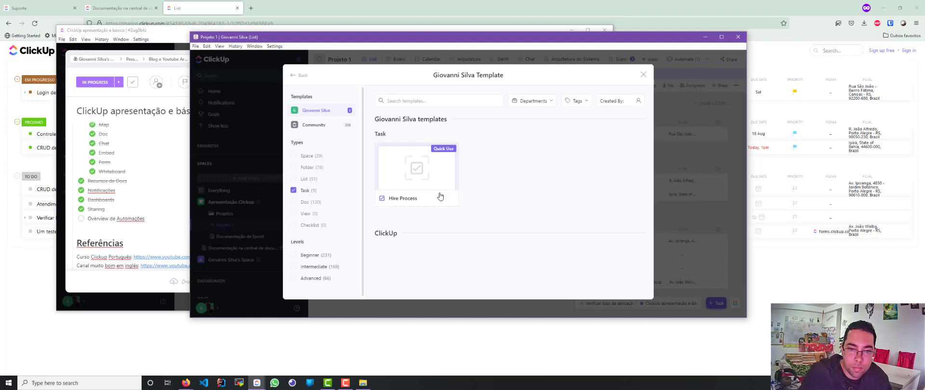
pyautogui.click(411, 173)
pyautogui.click(499, 202)
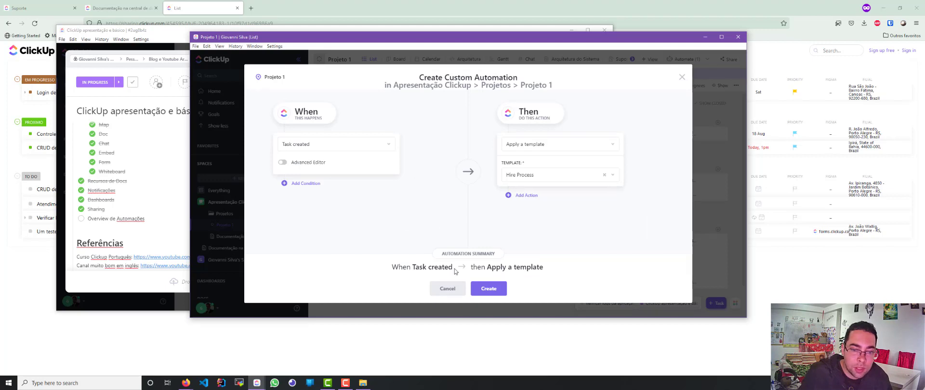
pyautogui.click(488, 291)
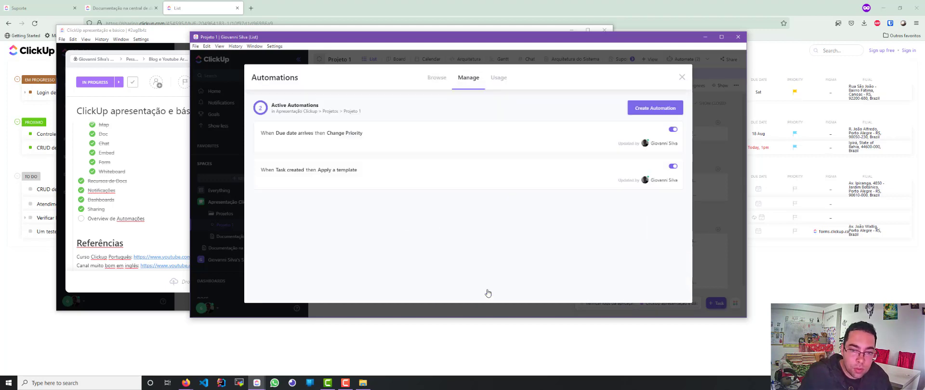
pyautogui.click(681, 78)
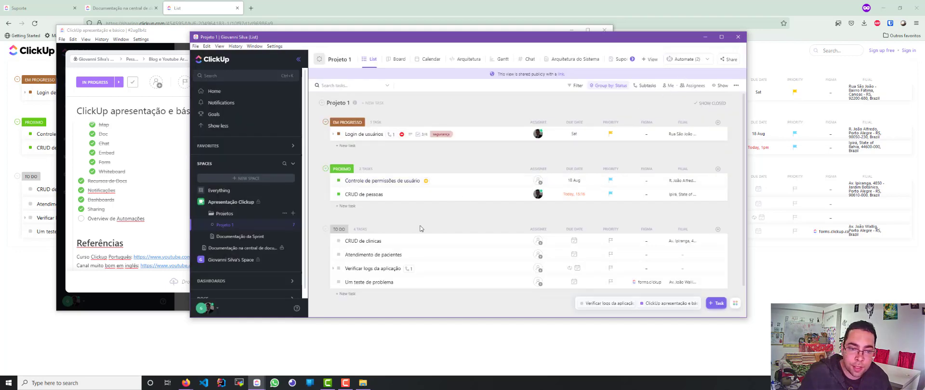
# Add a task named "Nova tarefa com template" to the To Do group of Projeto 1
pyautogui.click(356, 295)
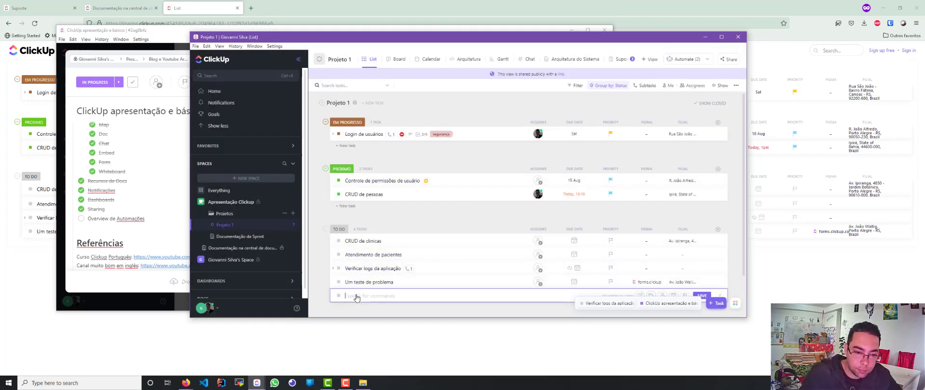
pyautogui.write('Nova tarefa com template')
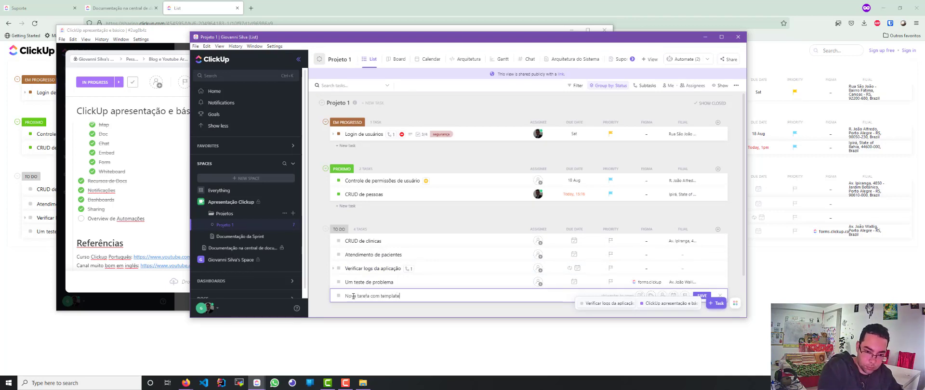
pyautogui.press('Return')
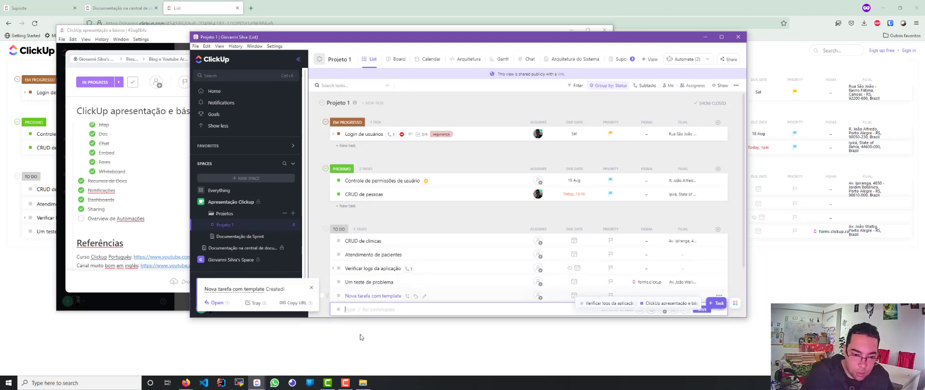
# Open the Nova tarefa com template task, look over the description supplied by the template and close the task
pyautogui.click(378, 300)
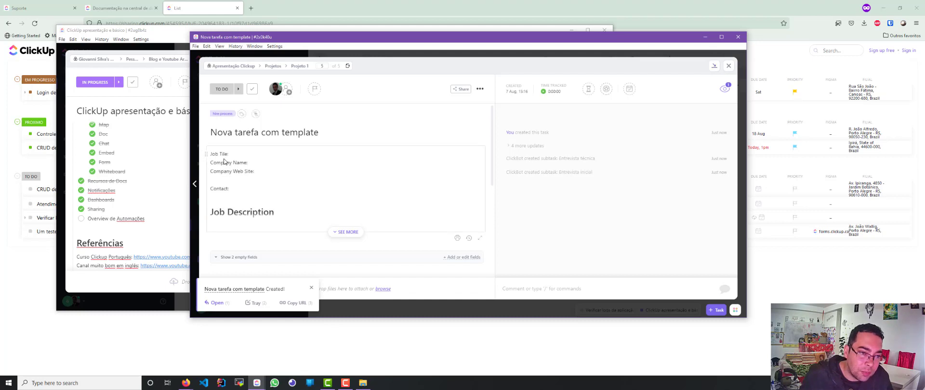
pyautogui.click(223, 154)
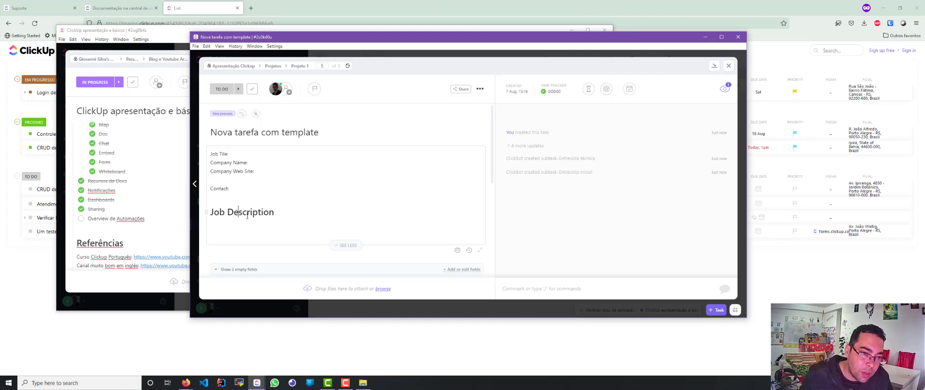
pyautogui.scroll(-5, 291, 191)
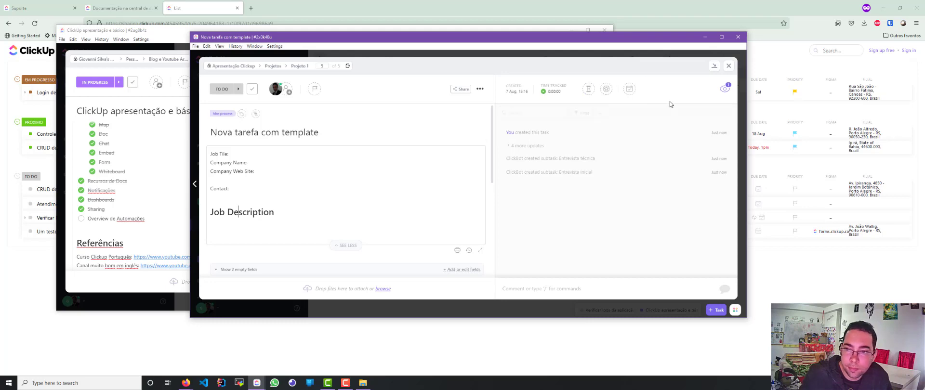
pyautogui.click(729, 66)
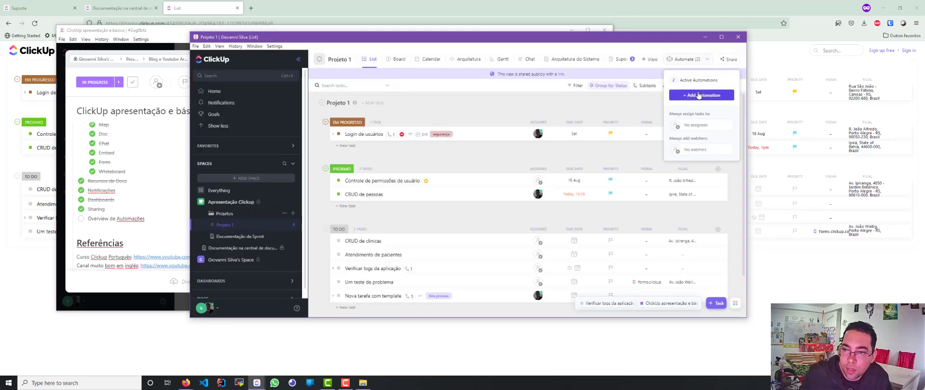
# Delete Projeto 1's automation that applies a template when a task is created
pyautogui.click(685, 96)
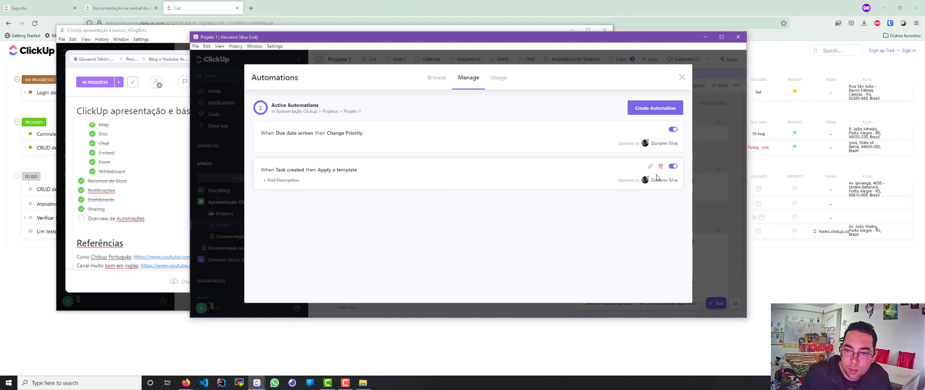
pyautogui.click(660, 166)
pyautogui.click(521, 230)
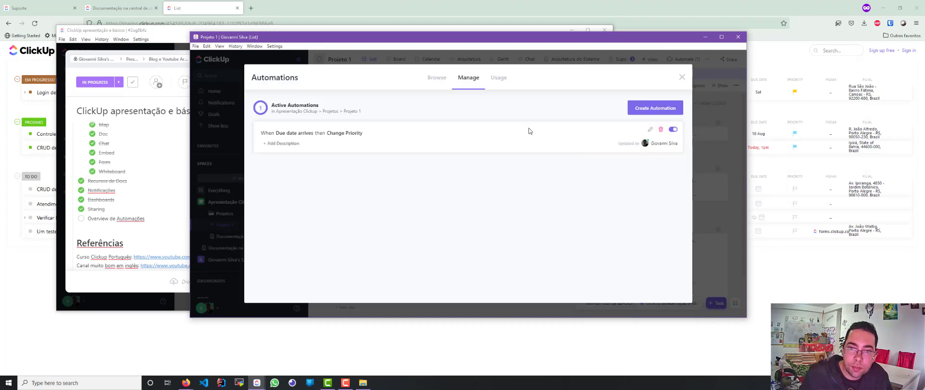
# Review the automation usage limits and the Email option that sends an email when the status changes, and close the Automations window
pyautogui.click(499, 78)
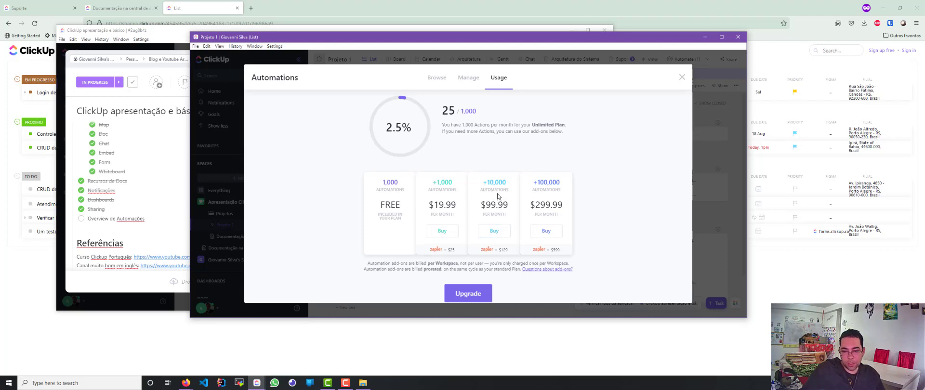
pyautogui.click(439, 78)
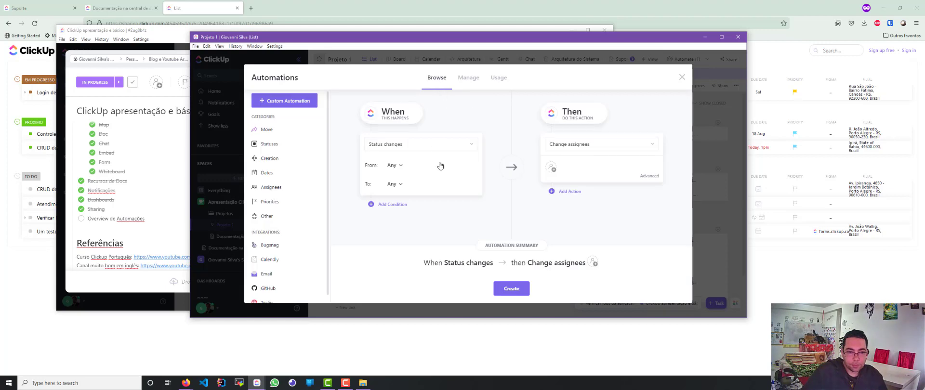
pyautogui.scroll(-1, 297, 220)
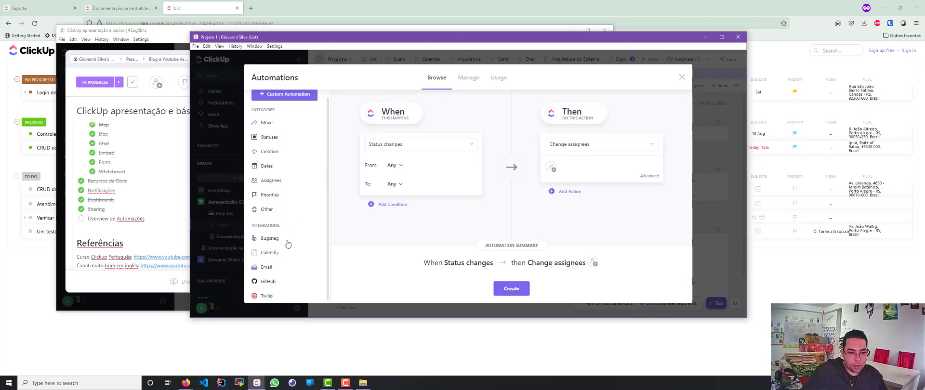
pyautogui.click(284, 271)
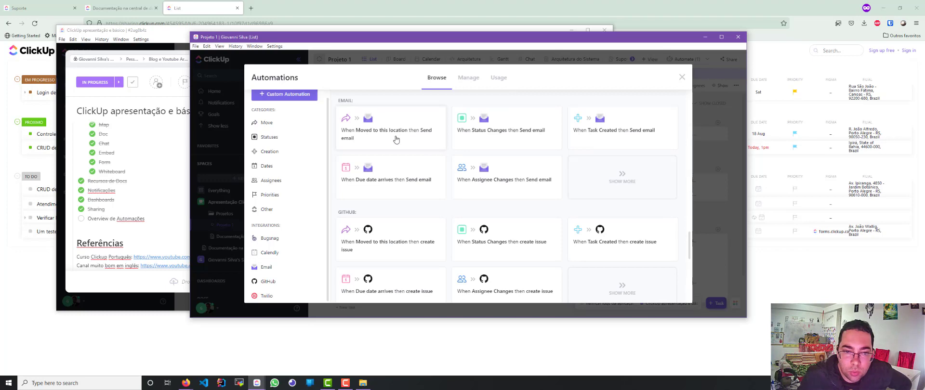
pyautogui.click(494, 138)
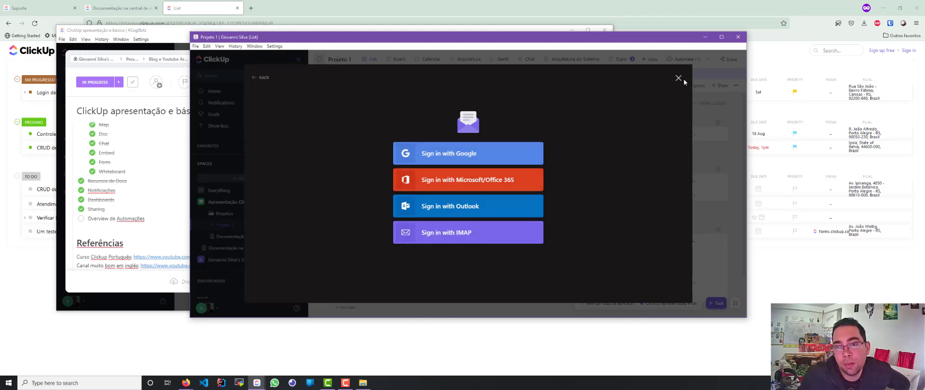
pyautogui.click(263, 79)
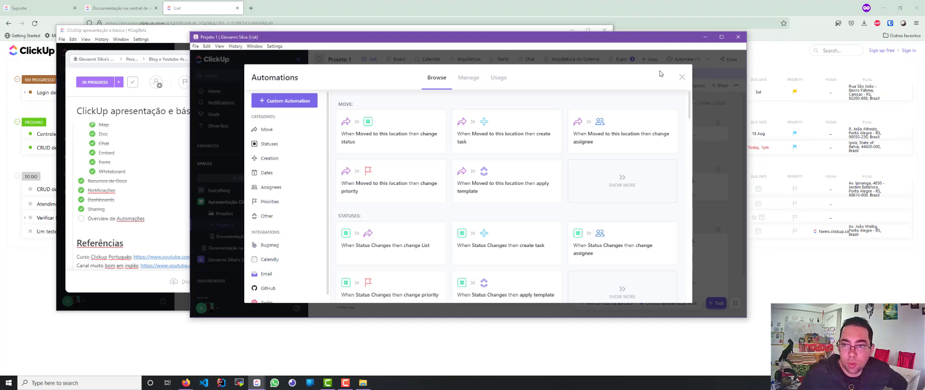
pyautogui.click(681, 76)
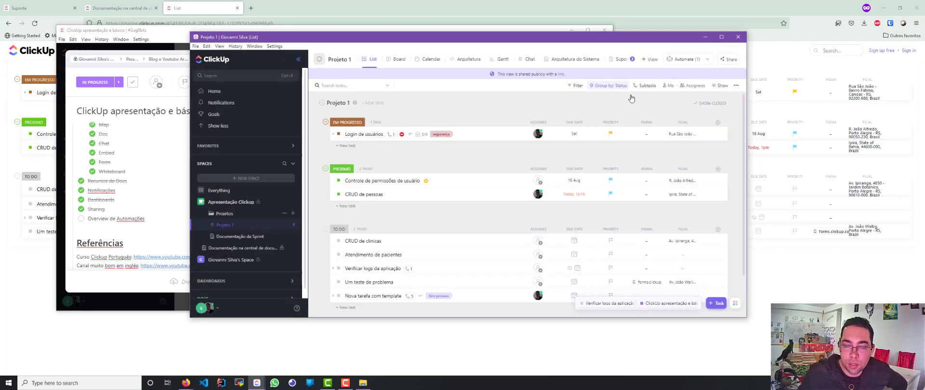
# Check off "Overview de Automações" in the ClickUp apresentação e básico checklist and add a "Time tracking" item below it
pyautogui.click(82, 219)
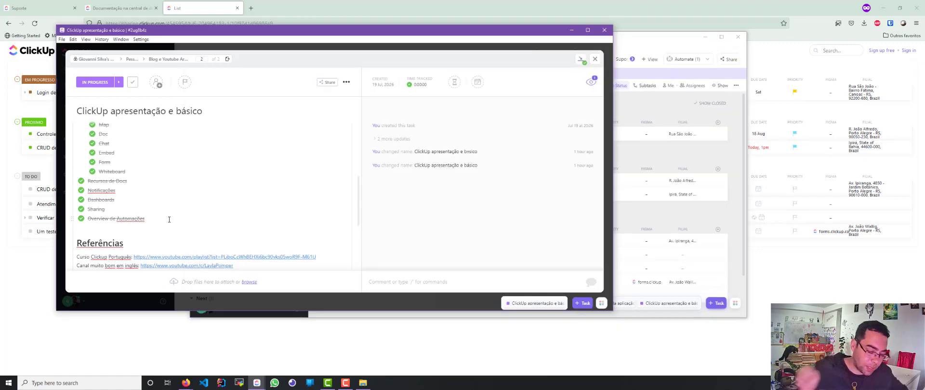
pyautogui.press('Return')
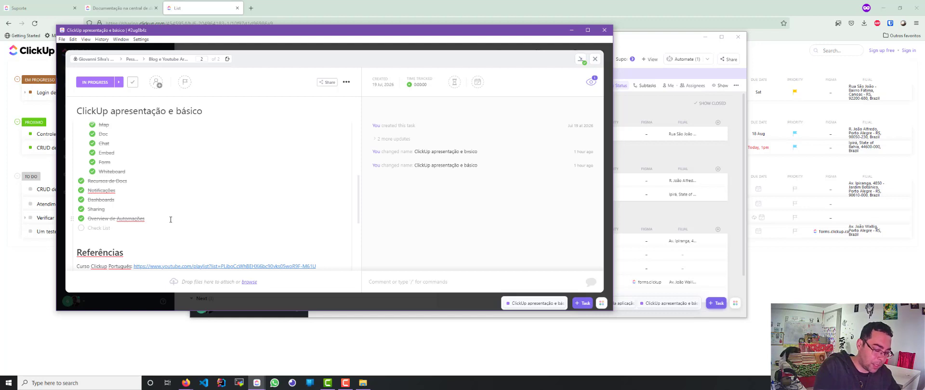
pyautogui.write('Time tracking')
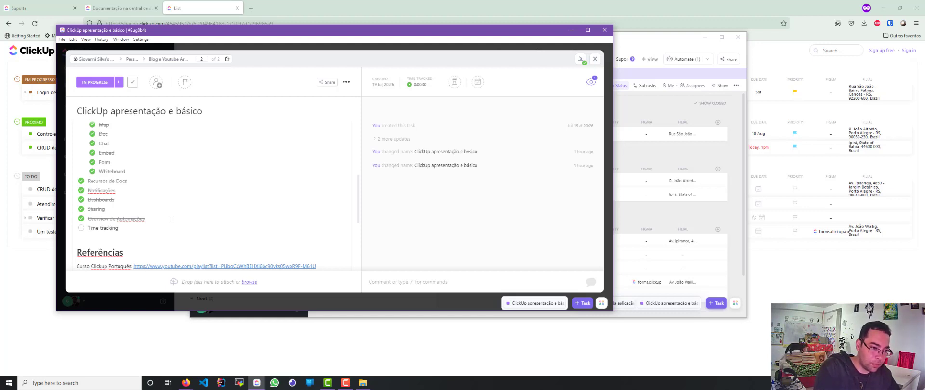
pyautogui.press('Return')
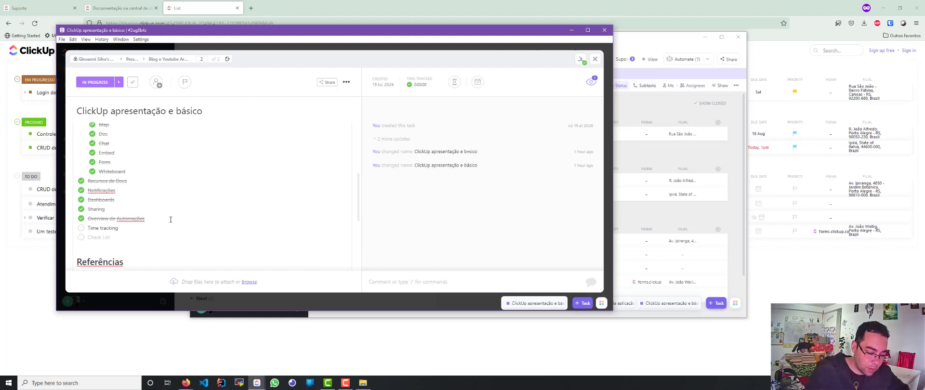
pyautogui.press('Return')
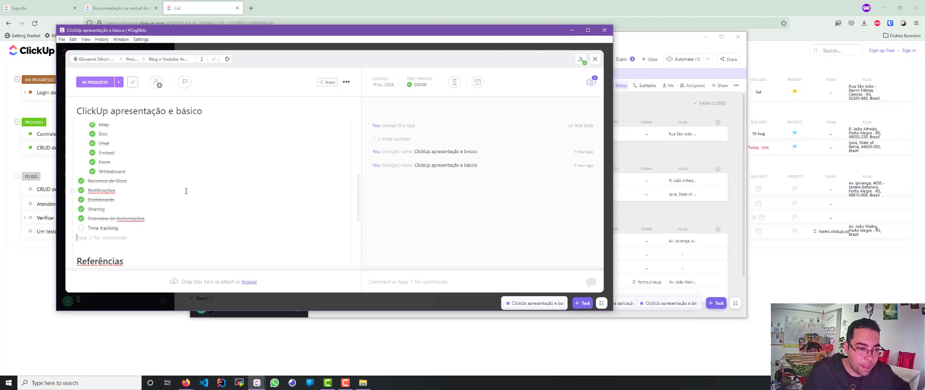
# Open the Login de usuários task in Projeto 1 and start its time tracking timer
pyautogui.click(652, 107)
pyautogui.click(367, 135)
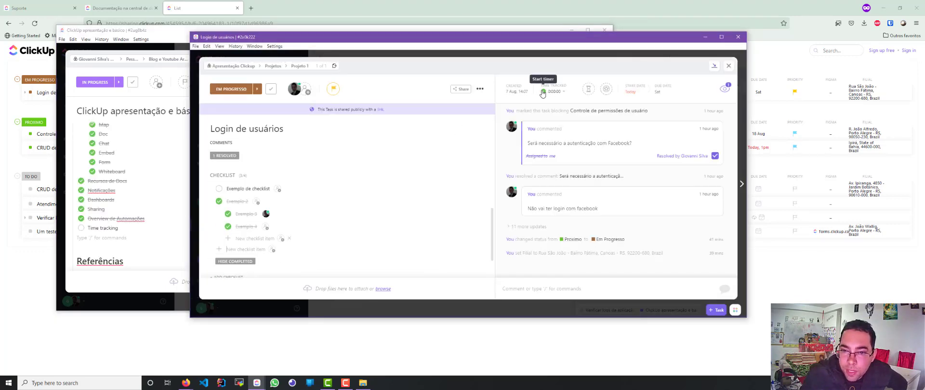
pyautogui.click(543, 92)
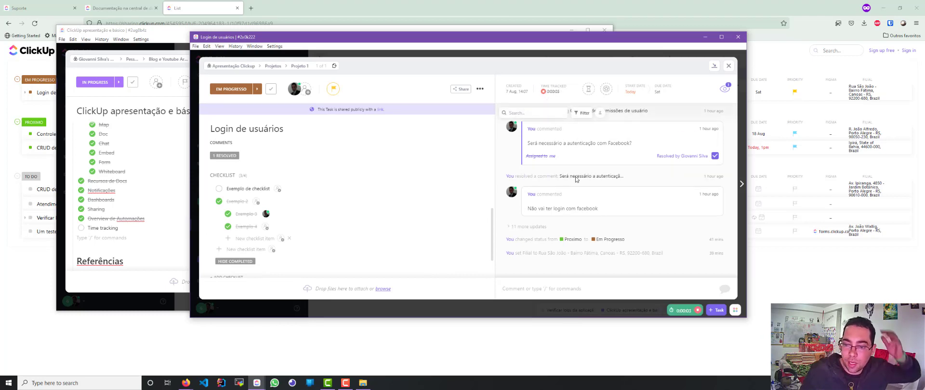
# Examine the time tracker's manual entry options with the Login de usuários task selected, and close the tracker without saving an entry
pyautogui.click(693, 312)
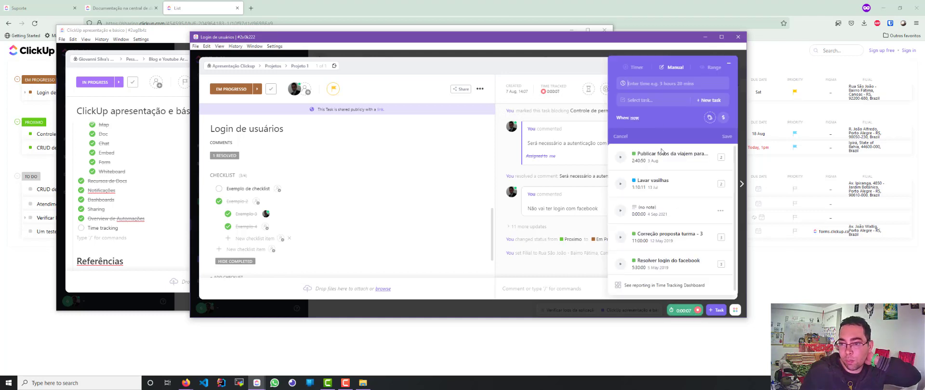
pyautogui.click(643, 102)
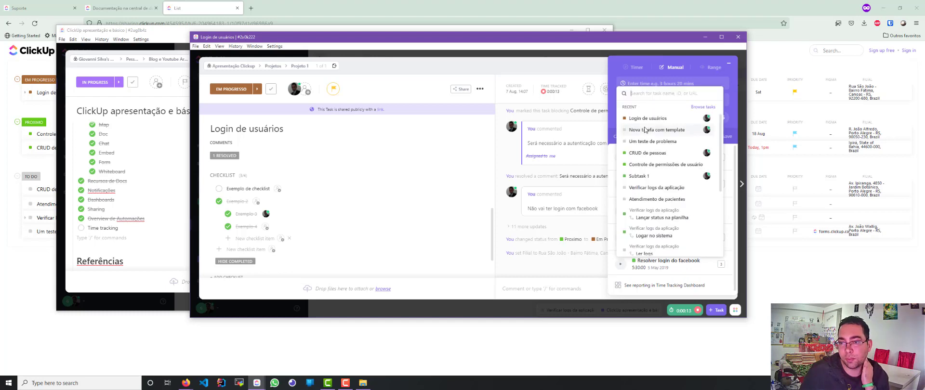
pyautogui.click(648, 119)
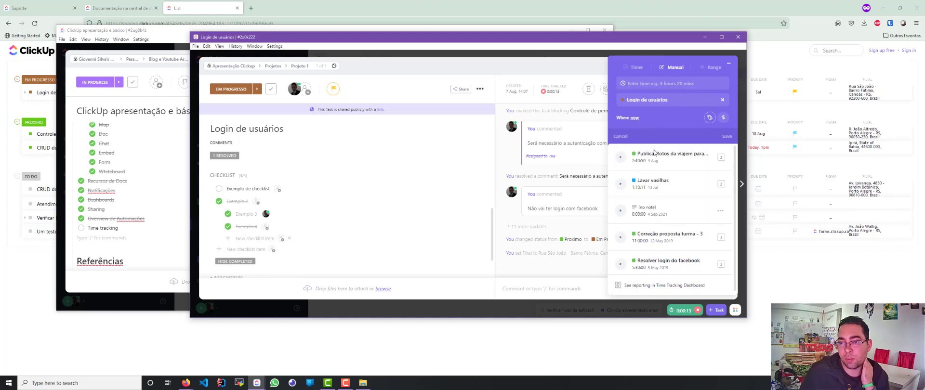
pyautogui.click(731, 67)
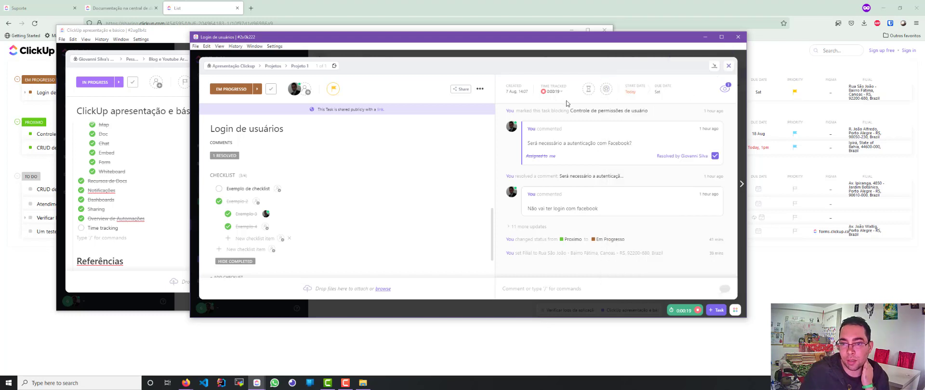
# Stop the timer on the Login de usuários task and look through its activity history
pyautogui.click(544, 92)
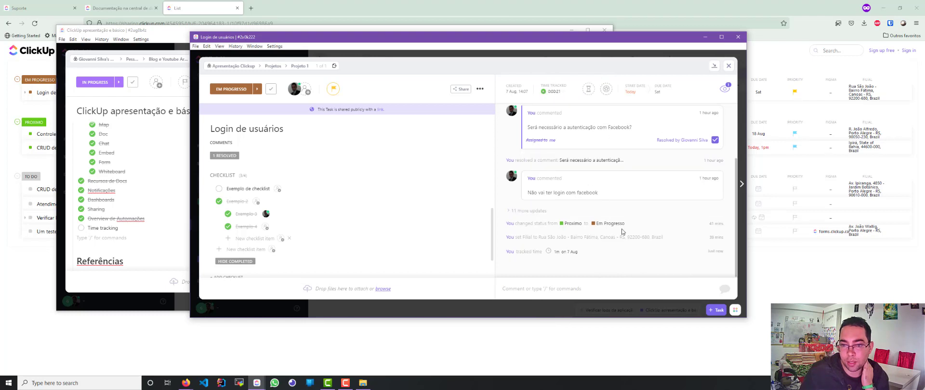
pyautogui.scroll(2, 623, 225)
pyautogui.scroll(2, 623, 222)
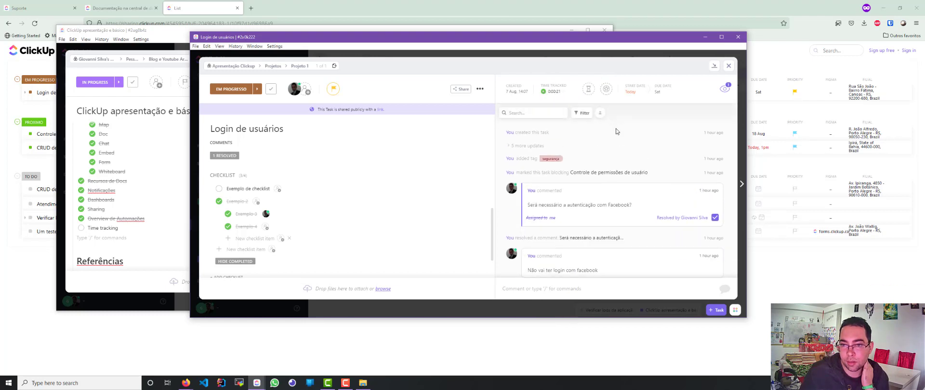
# Review the latest tracked time entry in the Login de usuários task's activity and close the task
pyautogui.scroll(-4, 577, 208)
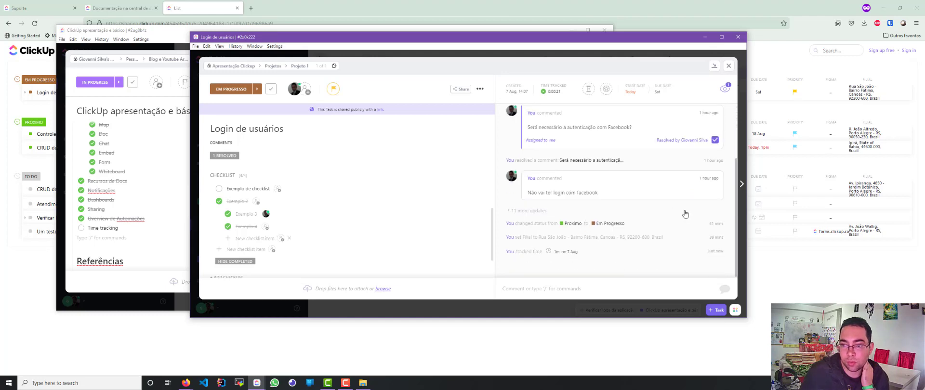
pyautogui.moveTo(596, 114)
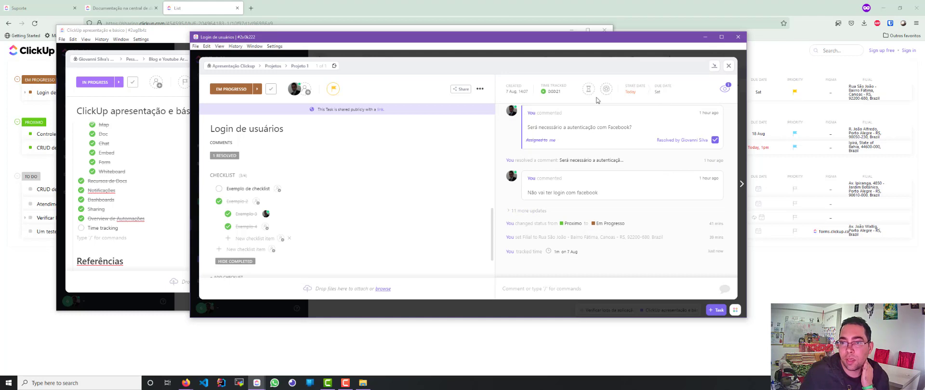
pyautogui.moveTo(621, 182)
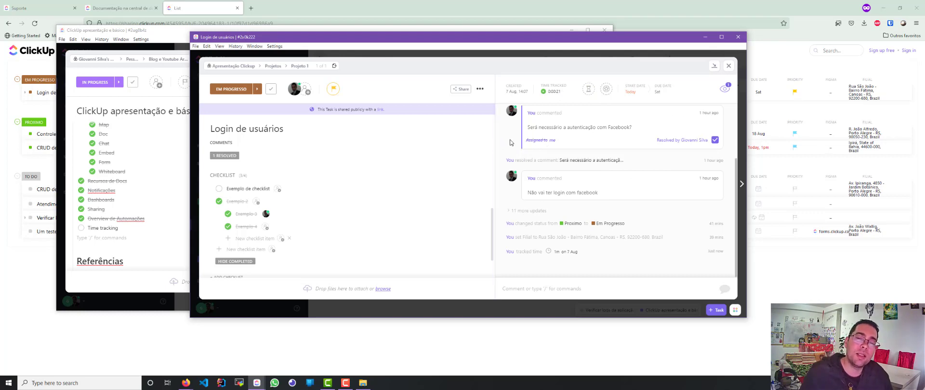
pyautogui.click(728, 65)
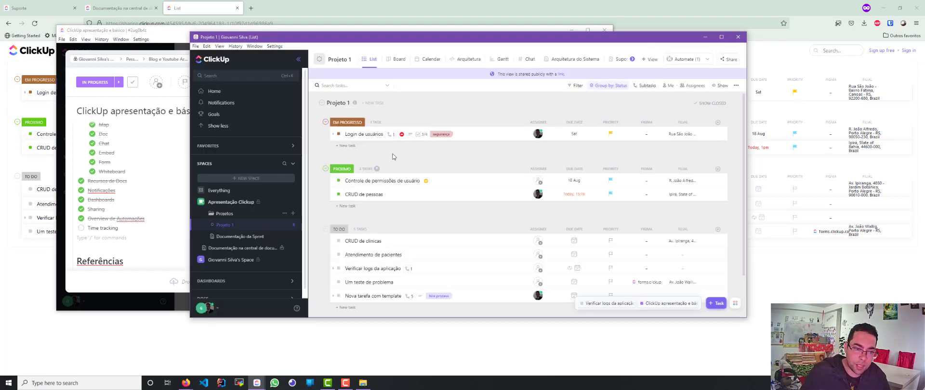
# Open the workspace's ClickApps settings and find the Time Estimates and Time Tracking ClickApps
pyautogui.click(200, 309)
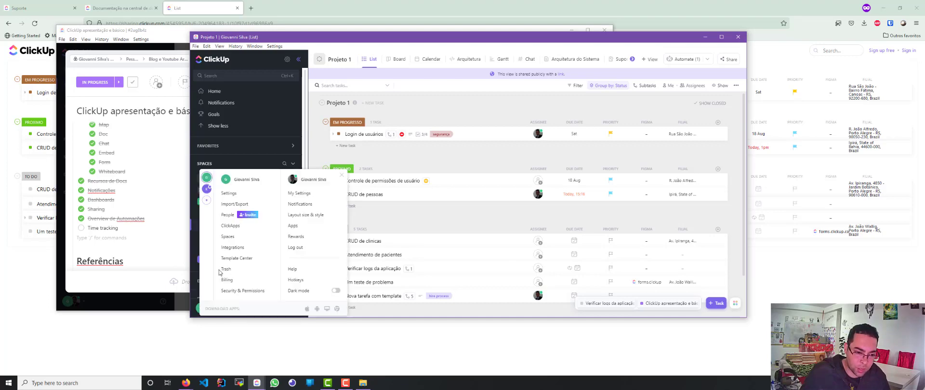
pyautogui.click(236, 230)
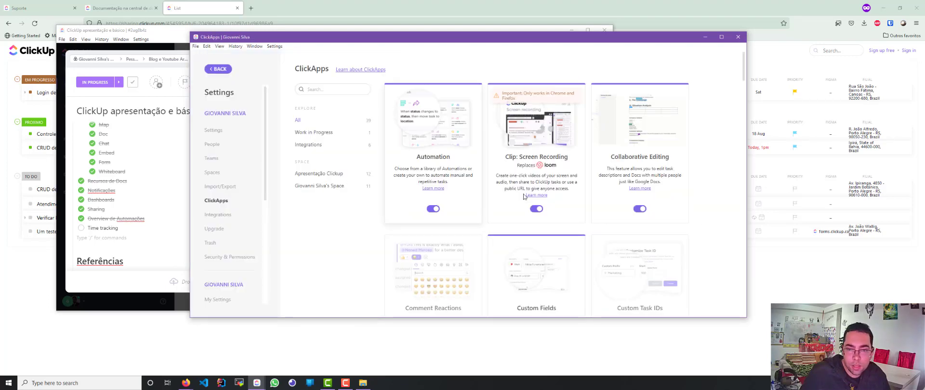
pyautogui.scroll(-15, 524, 196)
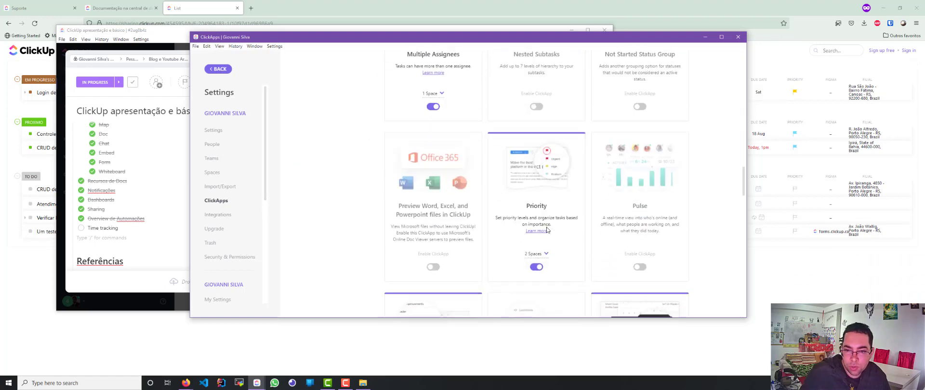
pyautogui.scroll(-12, 547, 230)
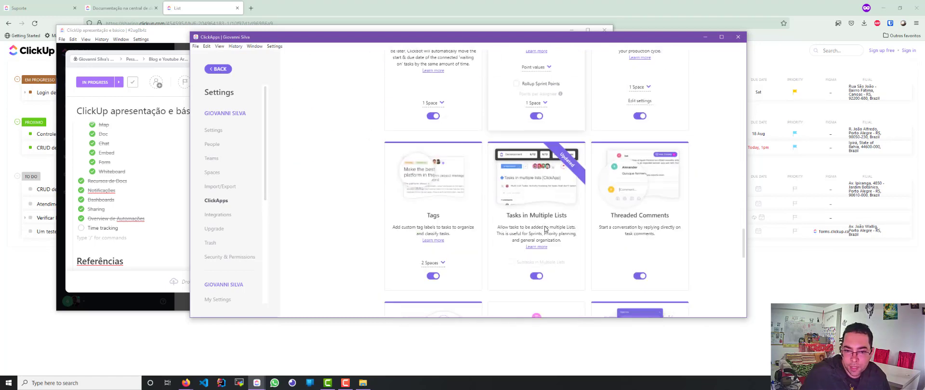
pyautogui.scroll(-9, 545, 229)
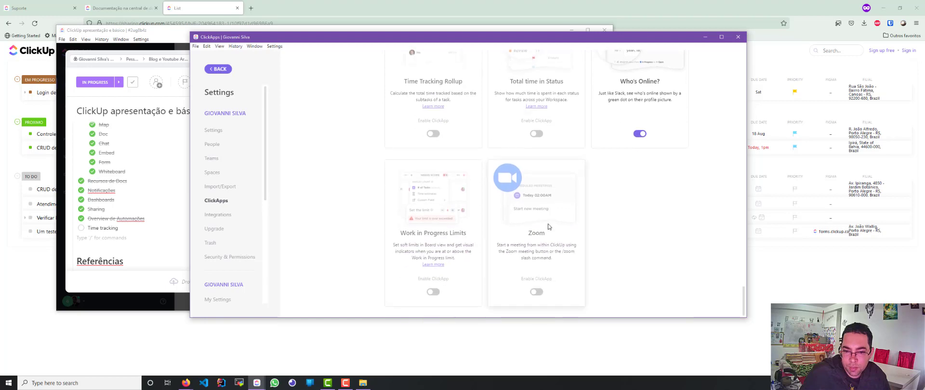
pyautogui.scroll(6, 548, 226)
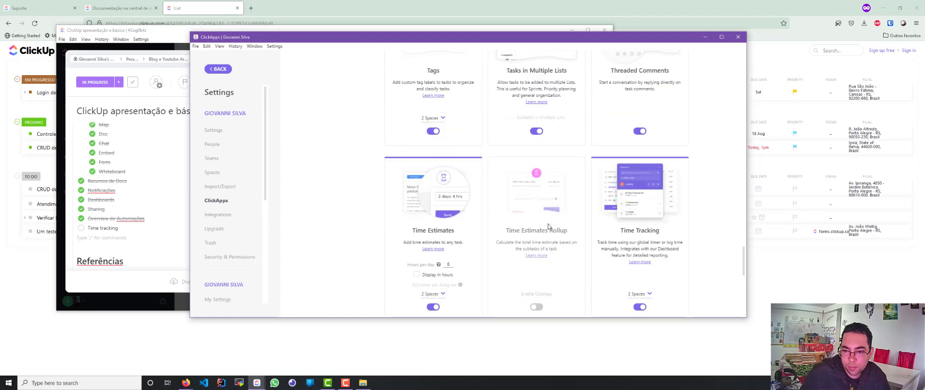
pyautogui.scroll(3, 547, 227)
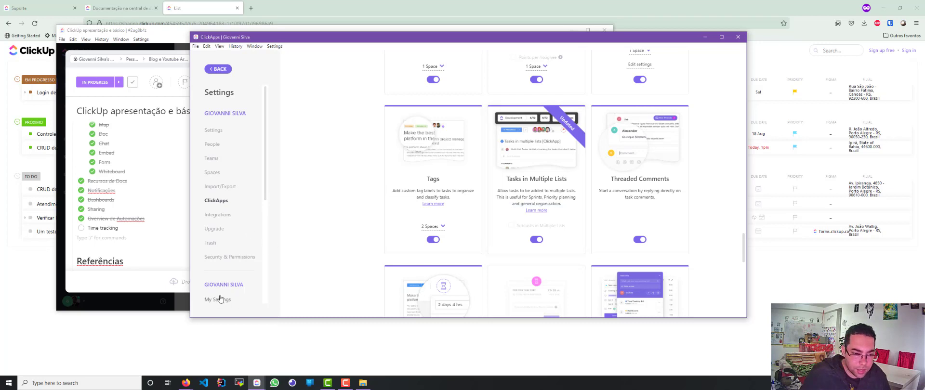
# Open the Time Tracking category in the workspace's Integrations settings and look over the available third-party trackers
pyautogui.click(227, 215)
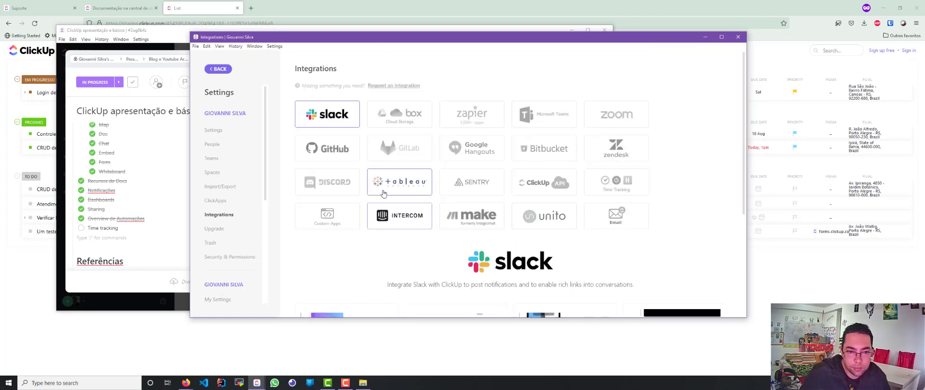
pyautogui.click(623, 189)
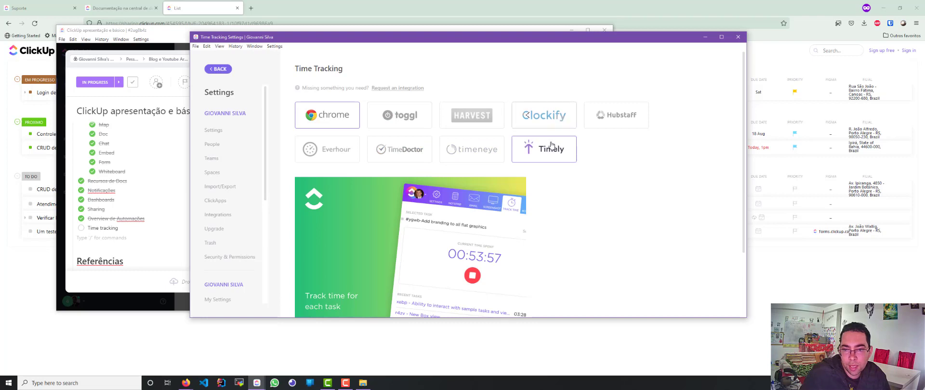
pyautogui.scroll(-2, 518, 159)
pyautogui.scroll(-1, 518, 160)
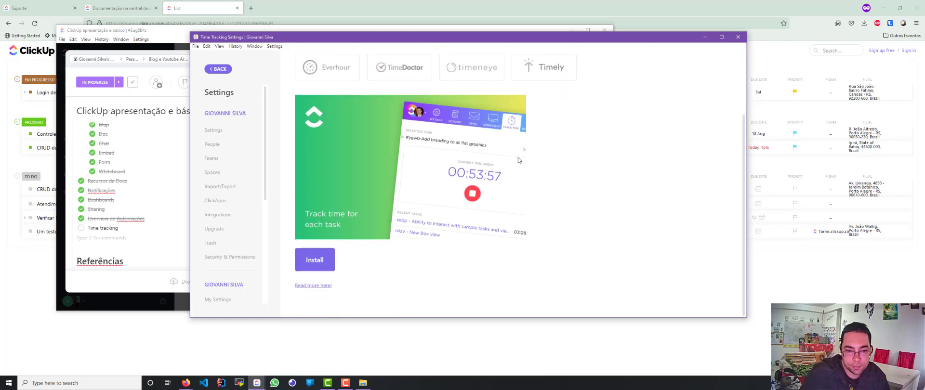
pyautogui.scroll(3, 518, 160)
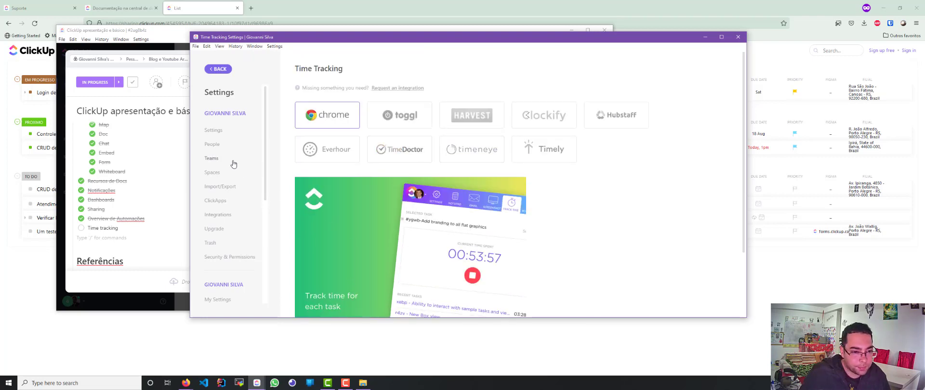
# Leave the settings, reopen the Login de usuários task, and check off "Time tracking" in the ClickUp apresentação e básico checklist
pyautogui.click(218, 68)
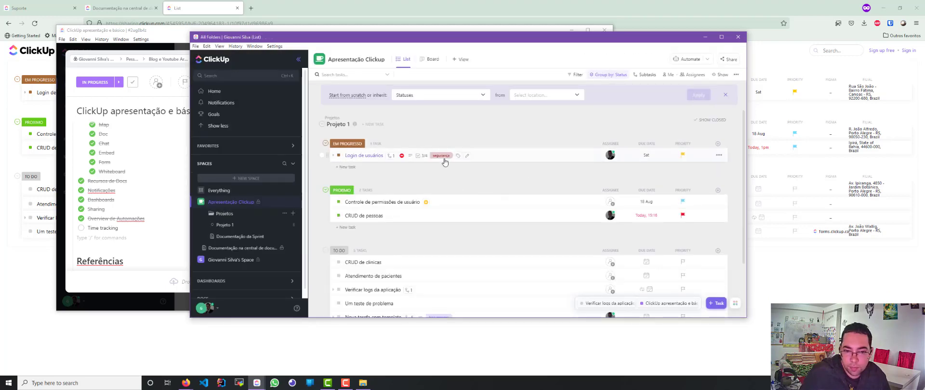
pyautogui.click(369, 156)
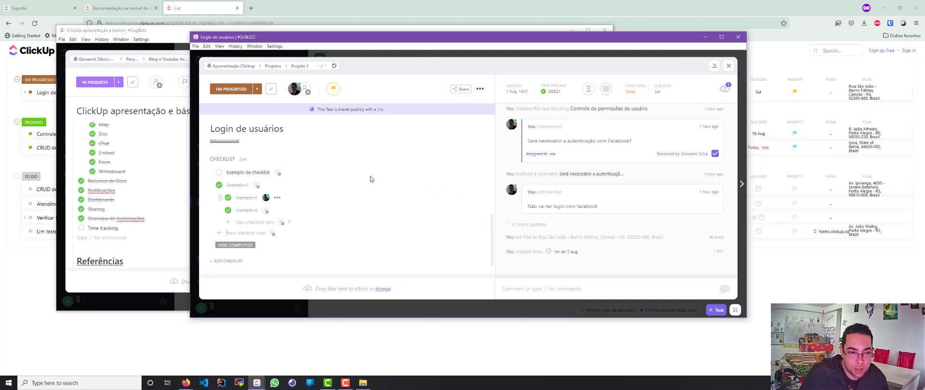
pyautogui.click(84, 230)
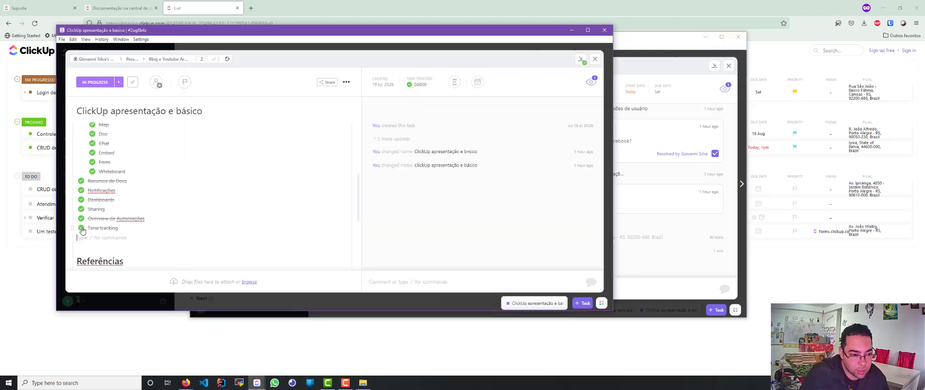
# Look over the course and channel links under Referências in the ClickUp apresentação e básico task and return to its topic checklist
pyautogui.scroll(-3, 134, 200)
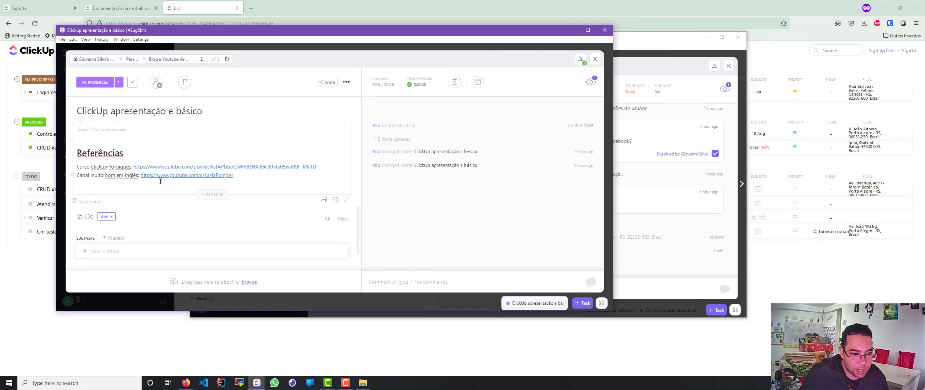
pyautogui.click(105, 167)
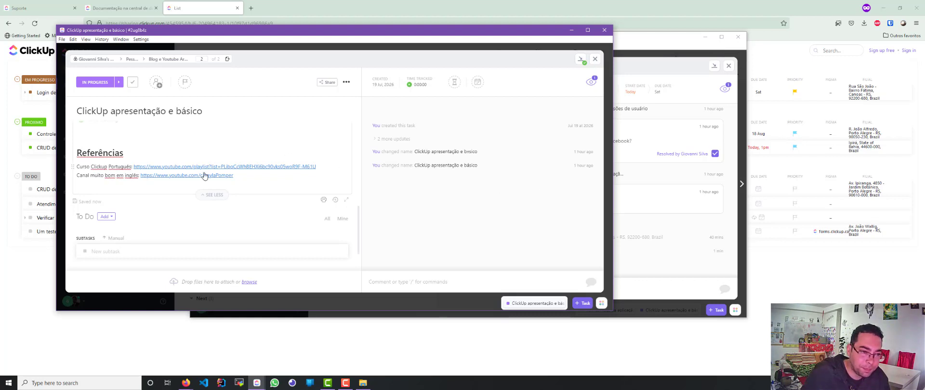
pyautogui.moveTo(146, 169)
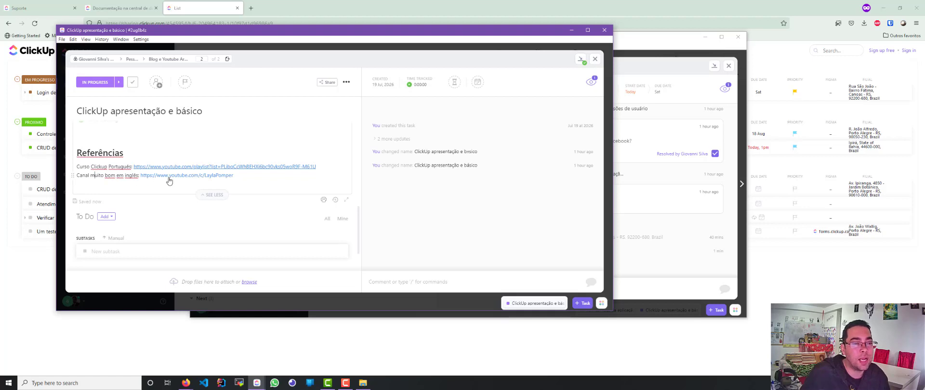
pyautogui.moveTo(170, 177)
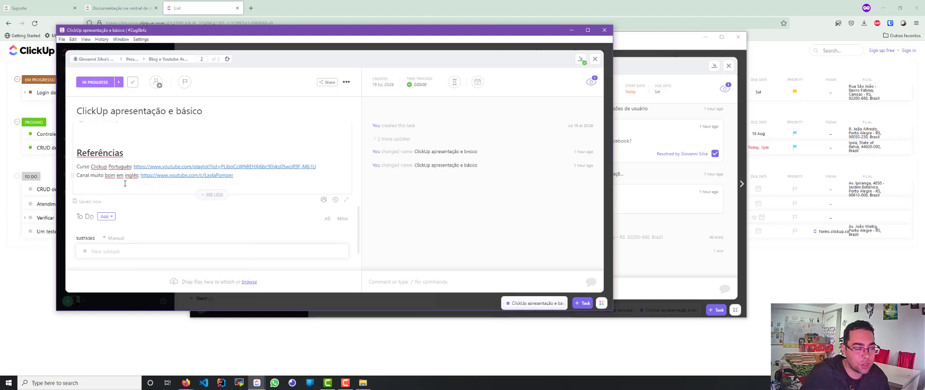
pyautogui.scroll(-2, 125, 185)
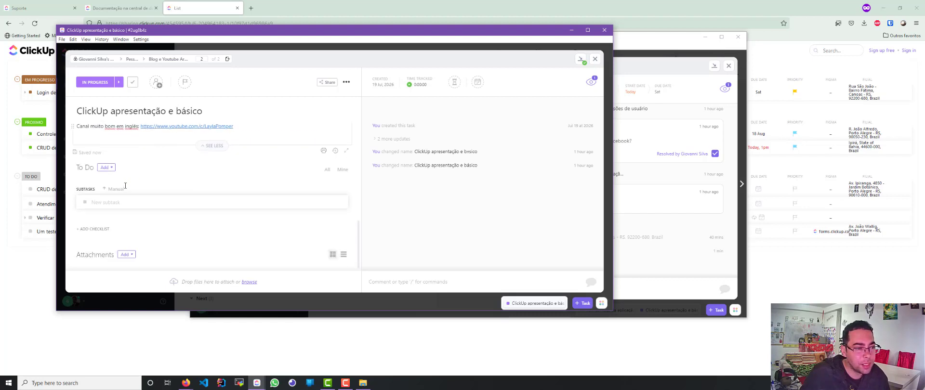
pyautogui.scroll(4, 161, 198)
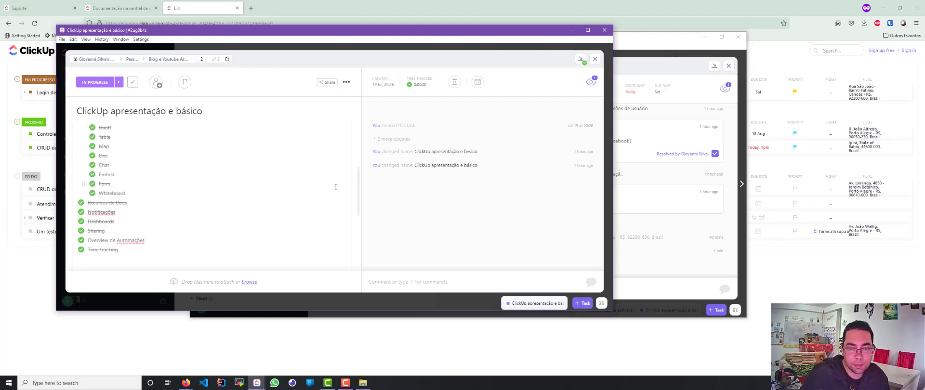